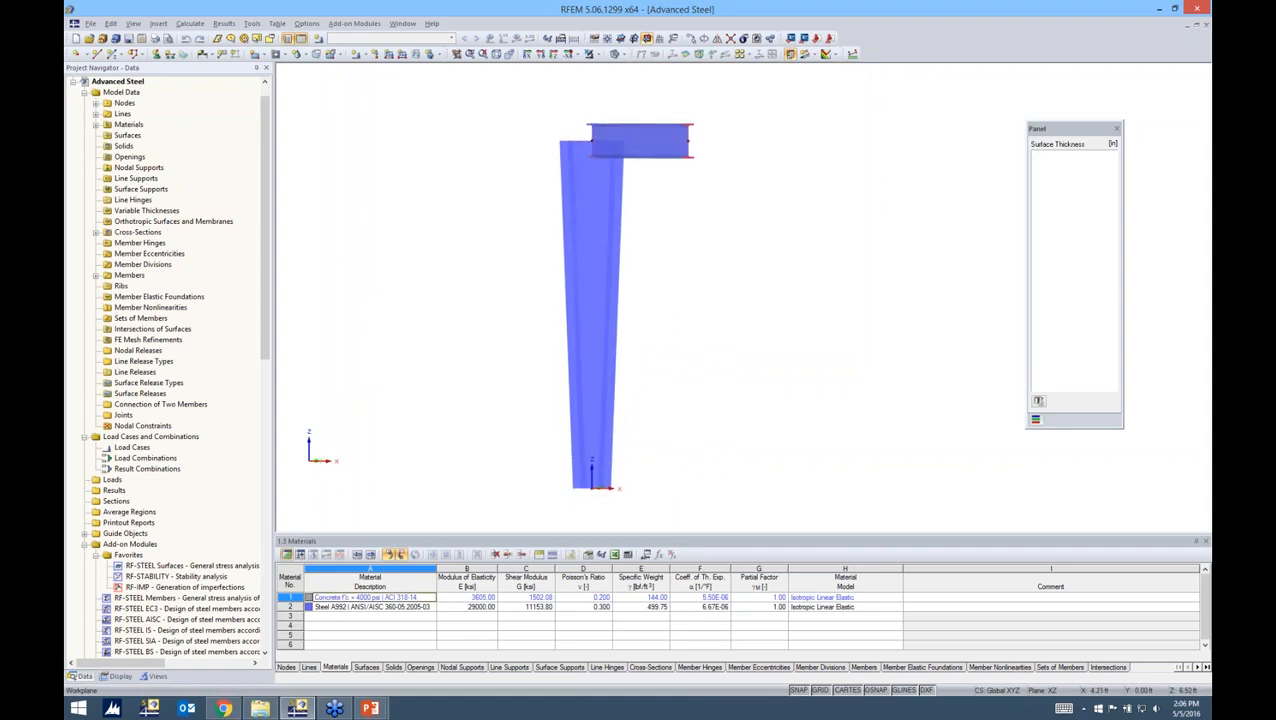
# - Display the column and beam as wireframe to view their member centrelines
pyautogui.scroll(1, 667, 263)
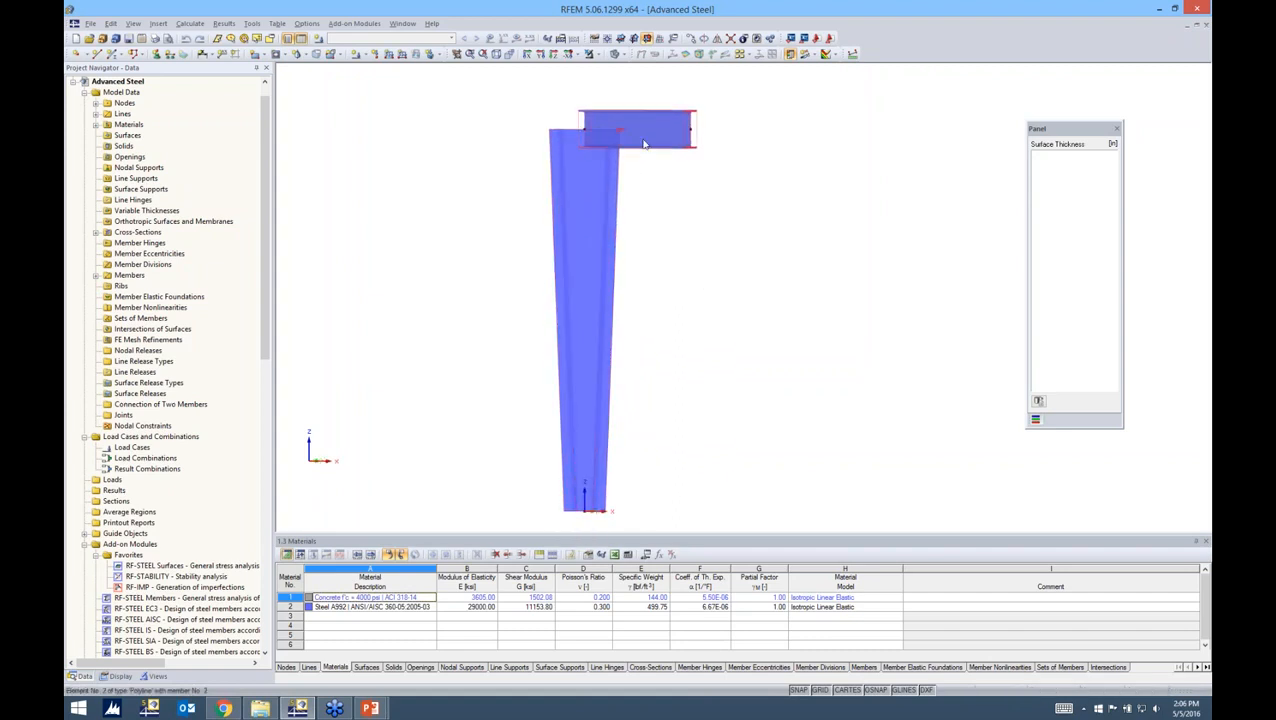
pyautogui.click(619, 55)
pyautogui.click(627, 69)
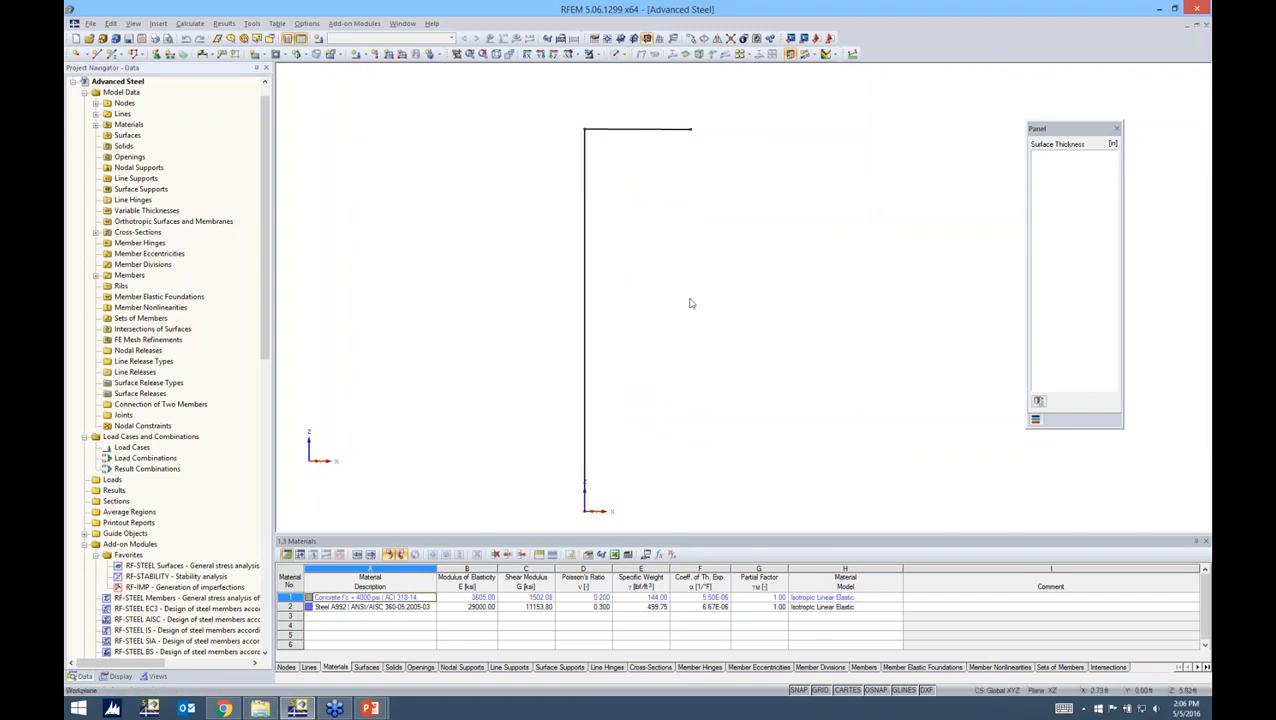
pyautogui.keyDown('ctrl'); pyautogui.moveTo(668, 304); pyautogui.dragTo(633, 255, button='middle'); pyautogui.keyUp('ctrl')
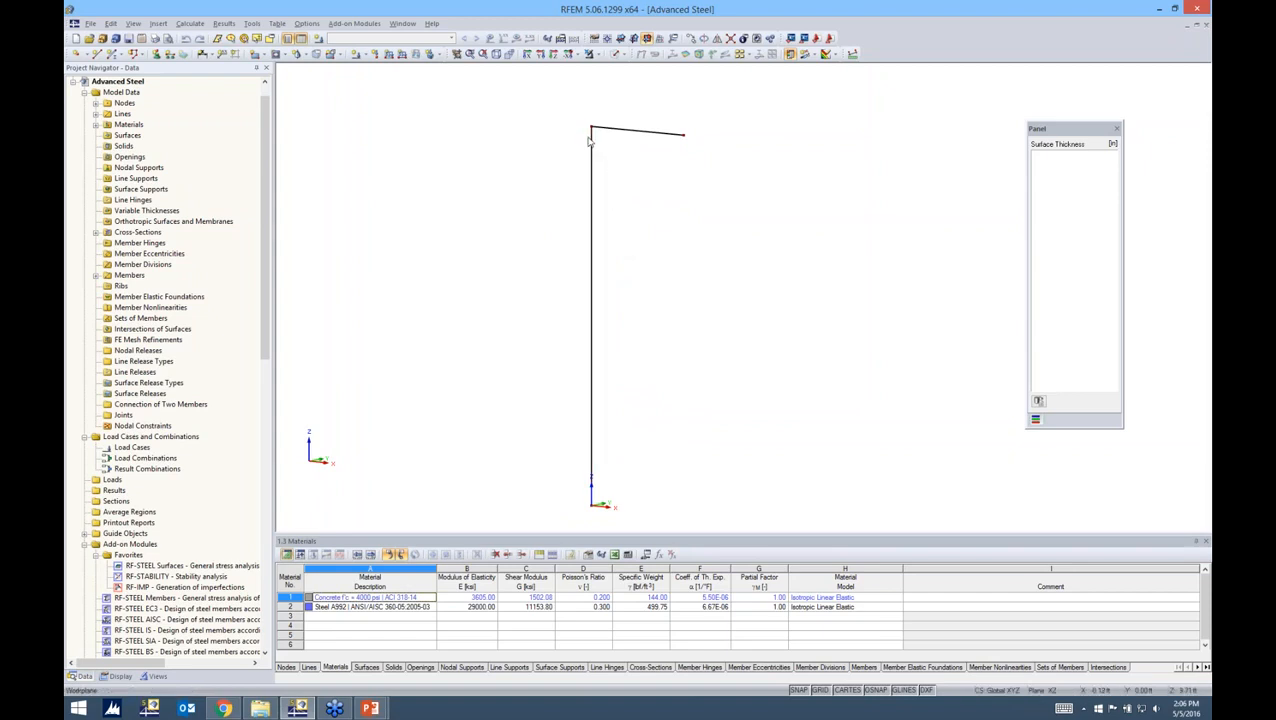
# - Switch the frame back to the transparent solid display and examine the column-to-beam connection from an angle
pyautogui.click(621, 54)
pyautogui.click(627, 98)
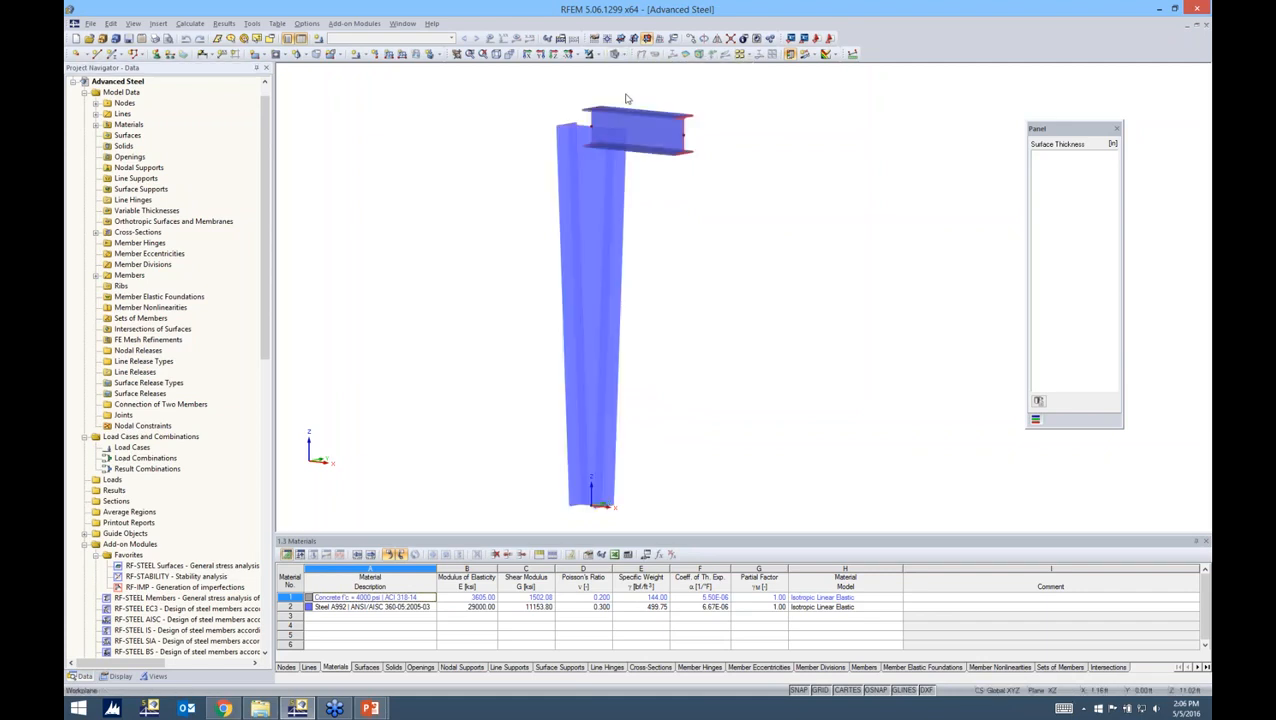
pyautogui.keyDown('ctrl'); pyautogui.moveTo(656, 186); pyautogui.dragTo(643, 236, button='middle'); pyautogui.keyUp('ctrl')
pyautogui.scroll(2, 585, 132)
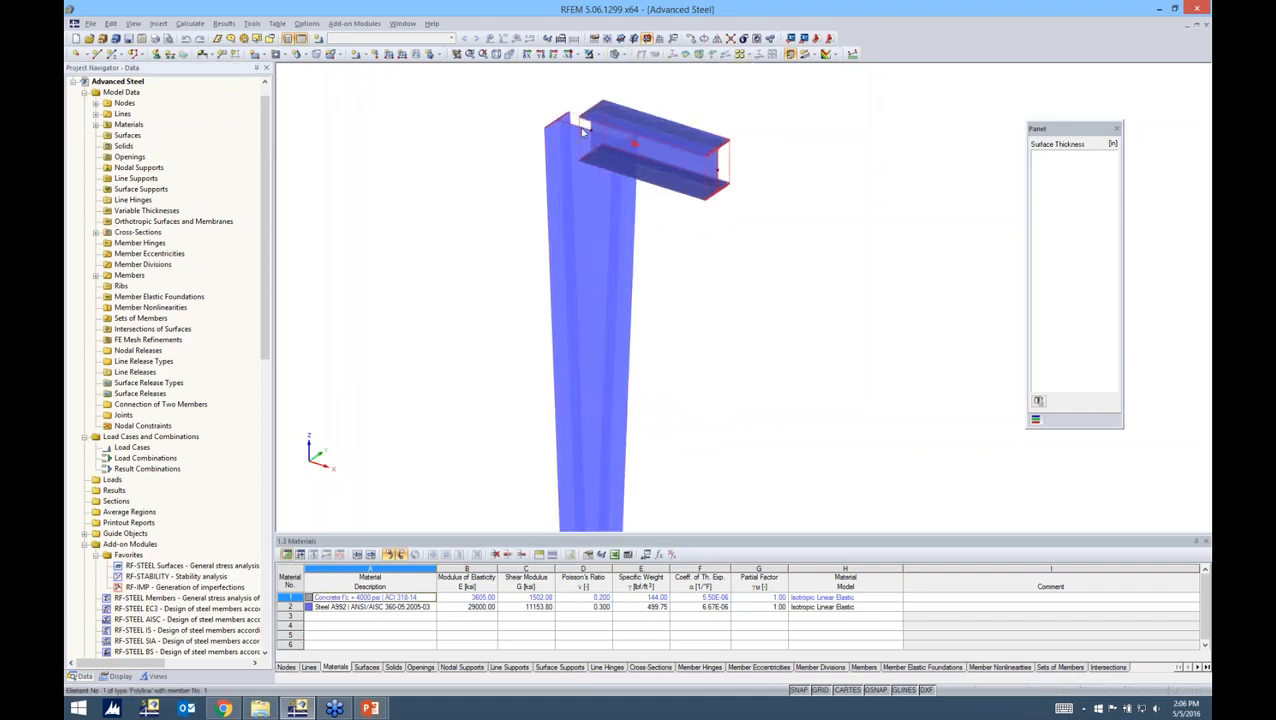
pyautogui.scroll(2, 583, 131)
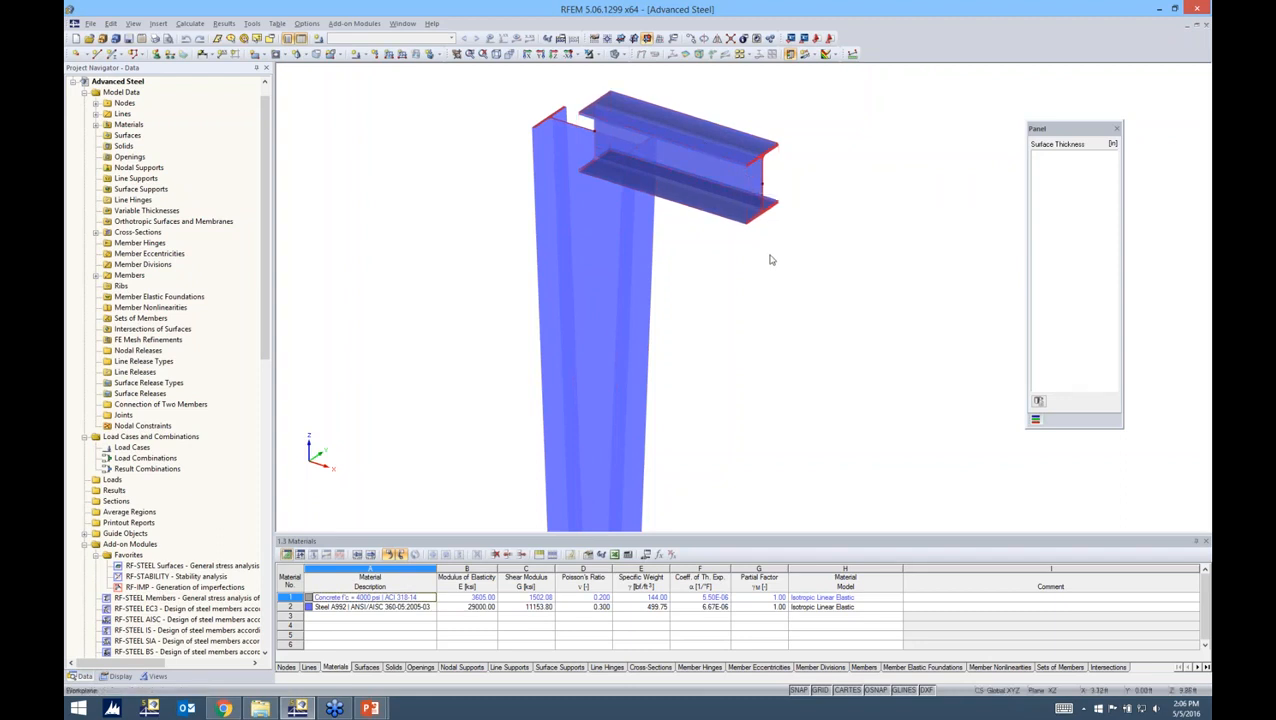
pyautogui.scroll(-2, 768, 256)
pyautogui.moveTo(753, 249); pyautogui.dragTo(650, 267, button='middle')
pyautogui.scroll(-3, 651, 265)
pyautogui.scroll(-1, 651, 269)
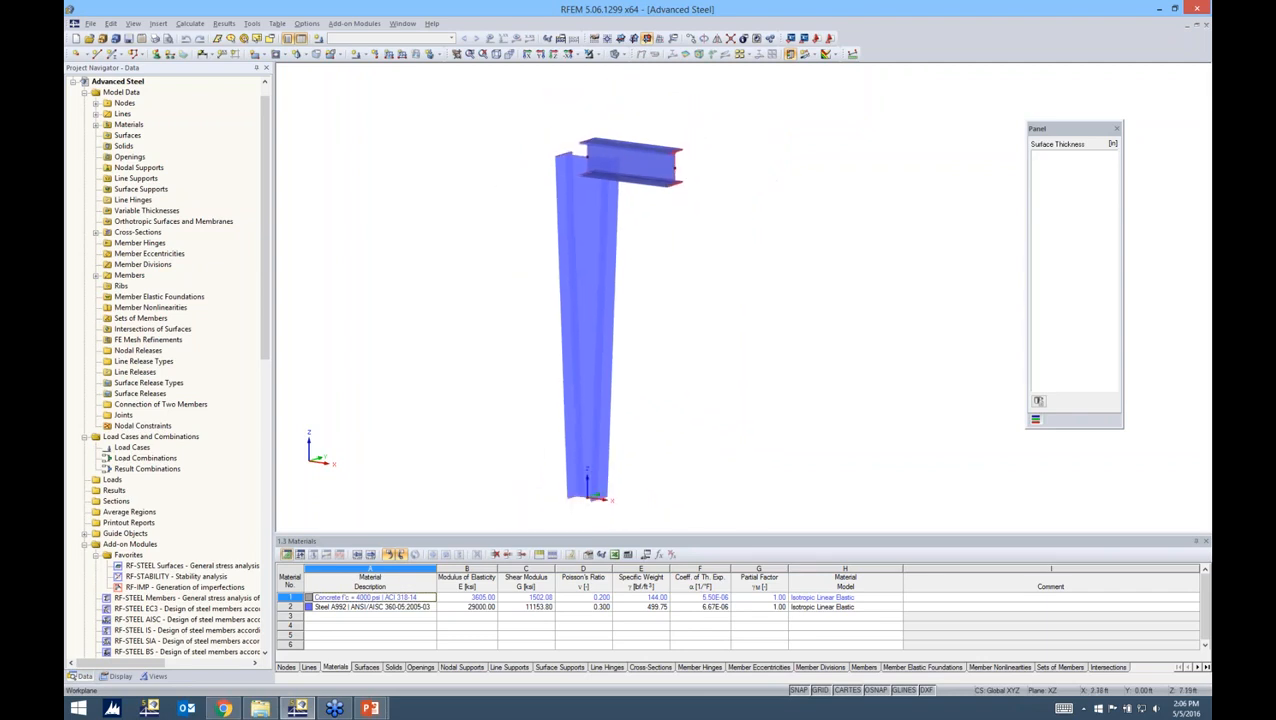
# - Review the tapered column's start and end cross-sections, including the end I-section's parameters, and the horizontal beam's cross-section
pyautogui.click(585, 280)
pyautogui.doubleClick(585, 280)
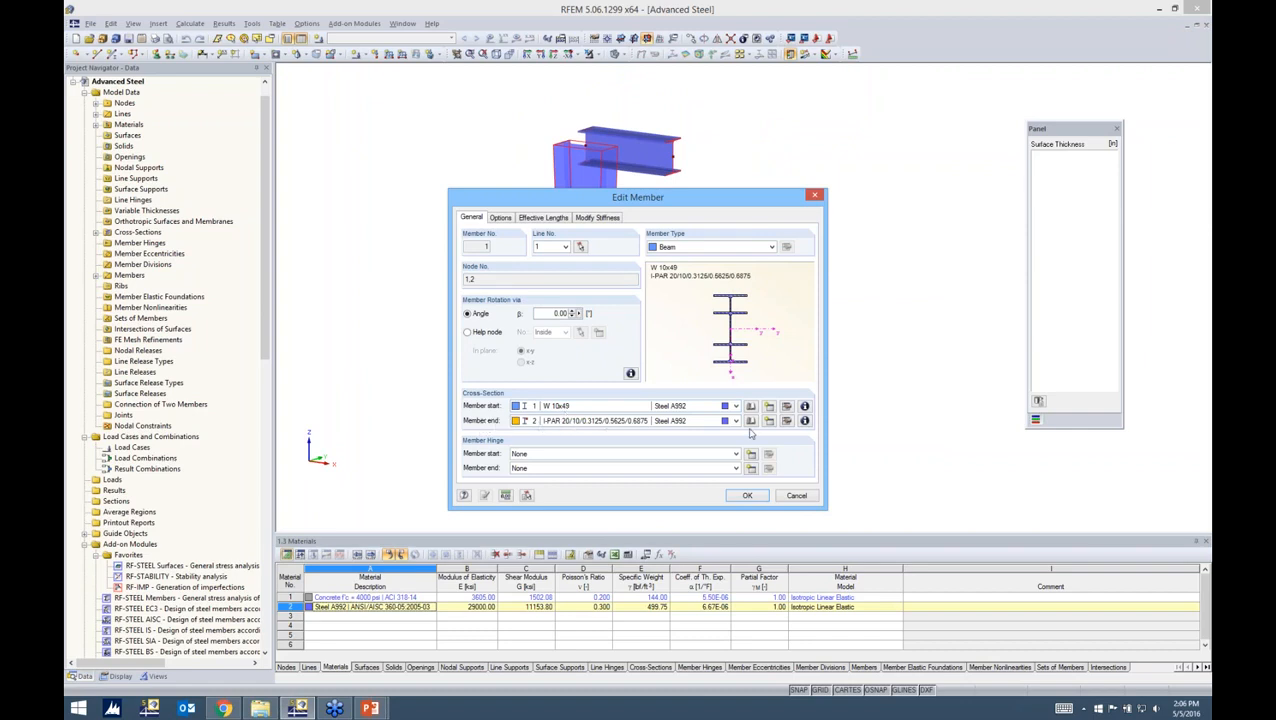
pyautogui.click(786, 420)
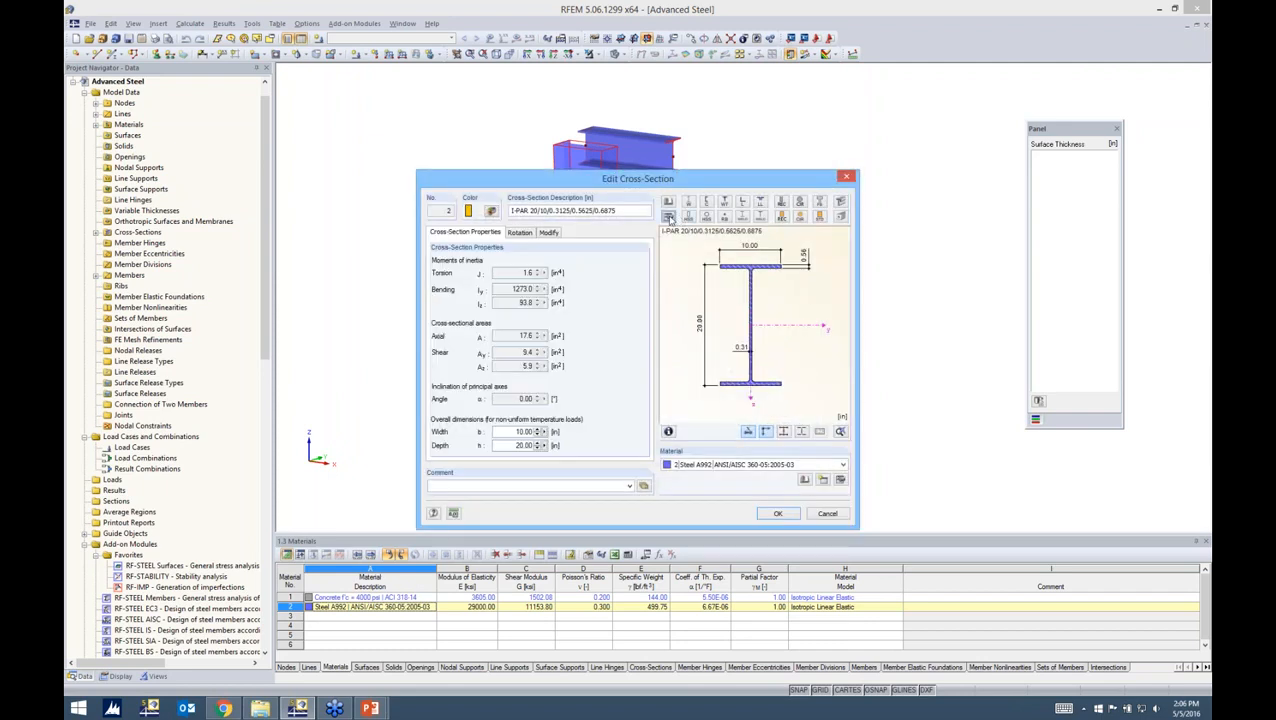
pyautogui.click(667, 218)
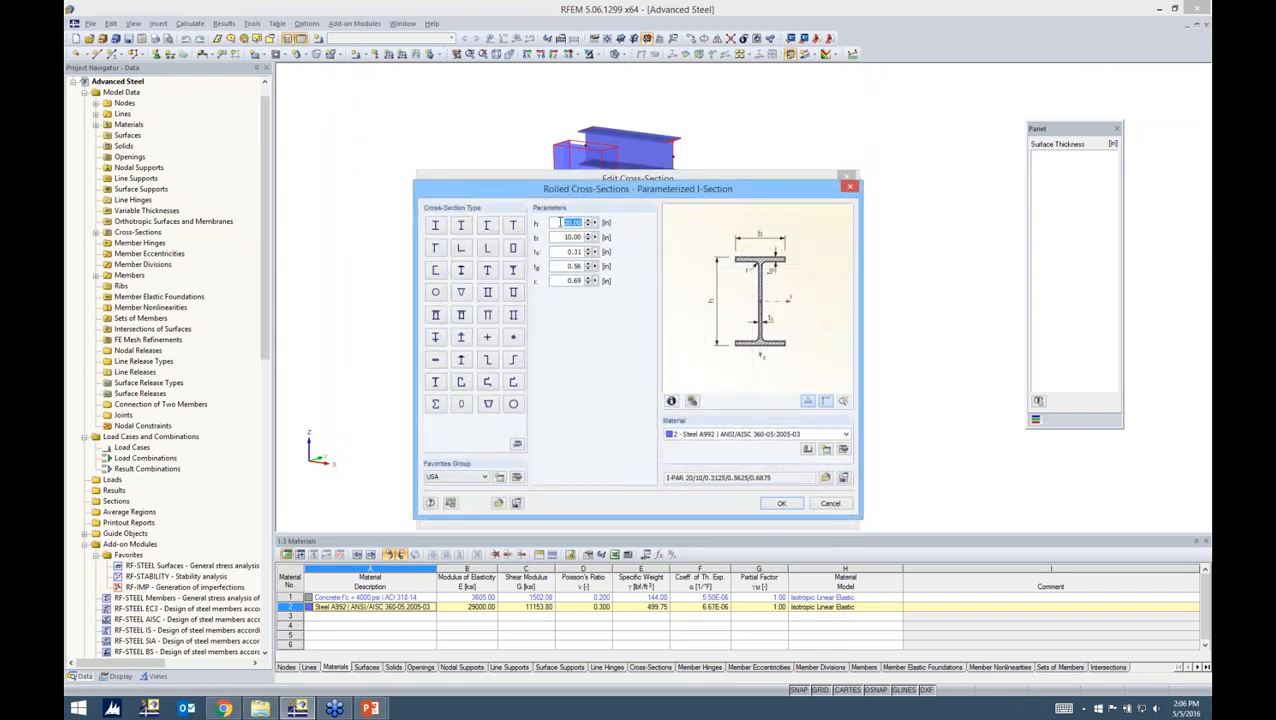
pyautogui.moveTo(560, 222); pyautogui.dragTo(594, 224)
pyautogui.click(765, 504)
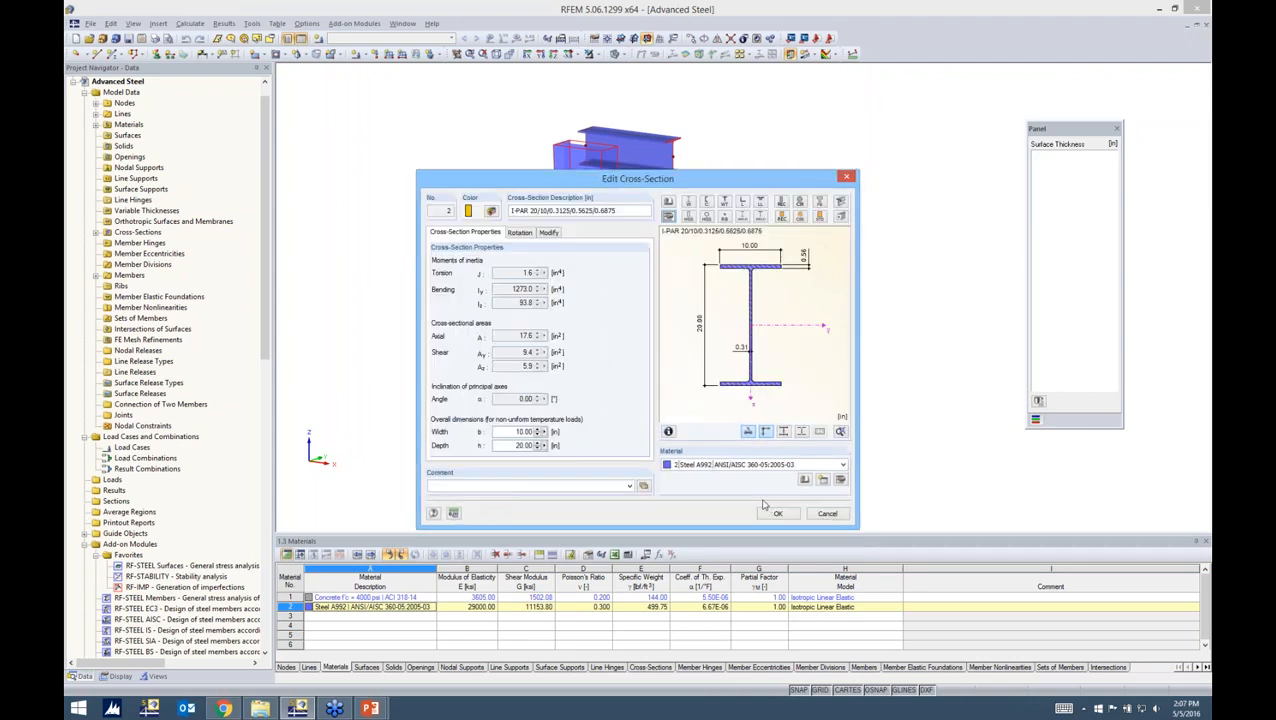
pyautogui.click(777, 514)
pyautogui.click(746, 493)
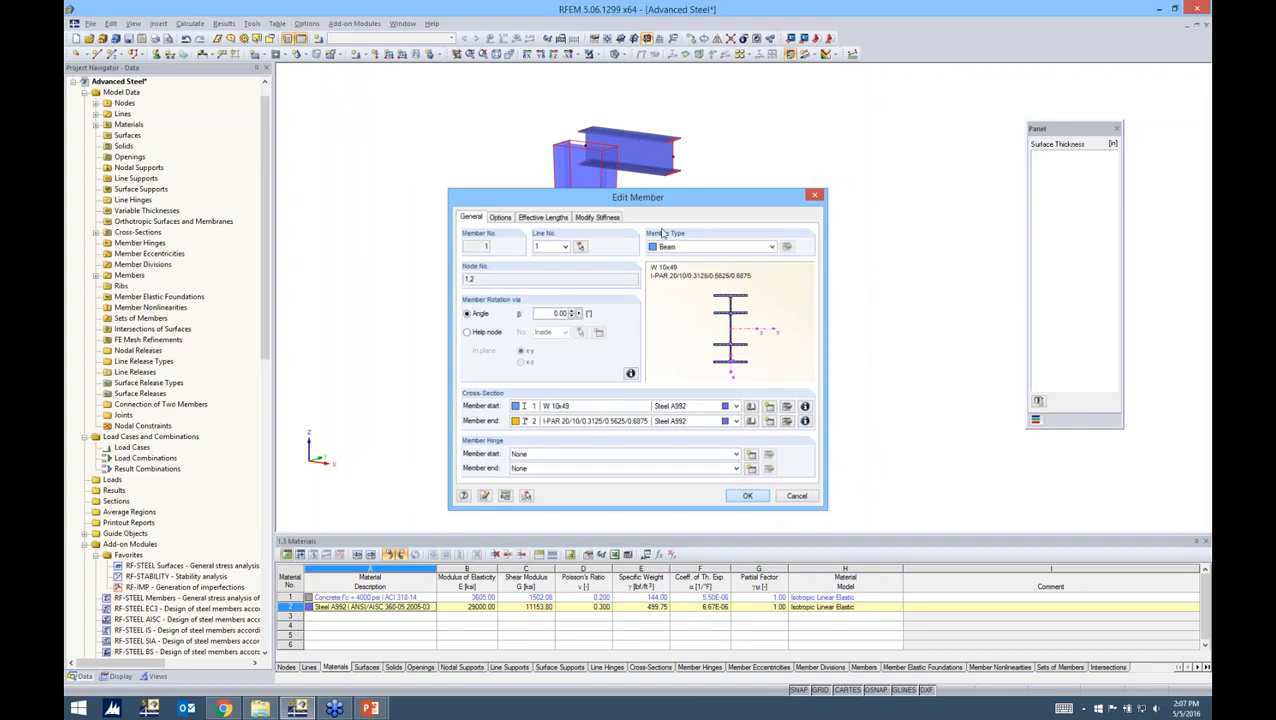
pyautogui.doubleClick(647, 162)
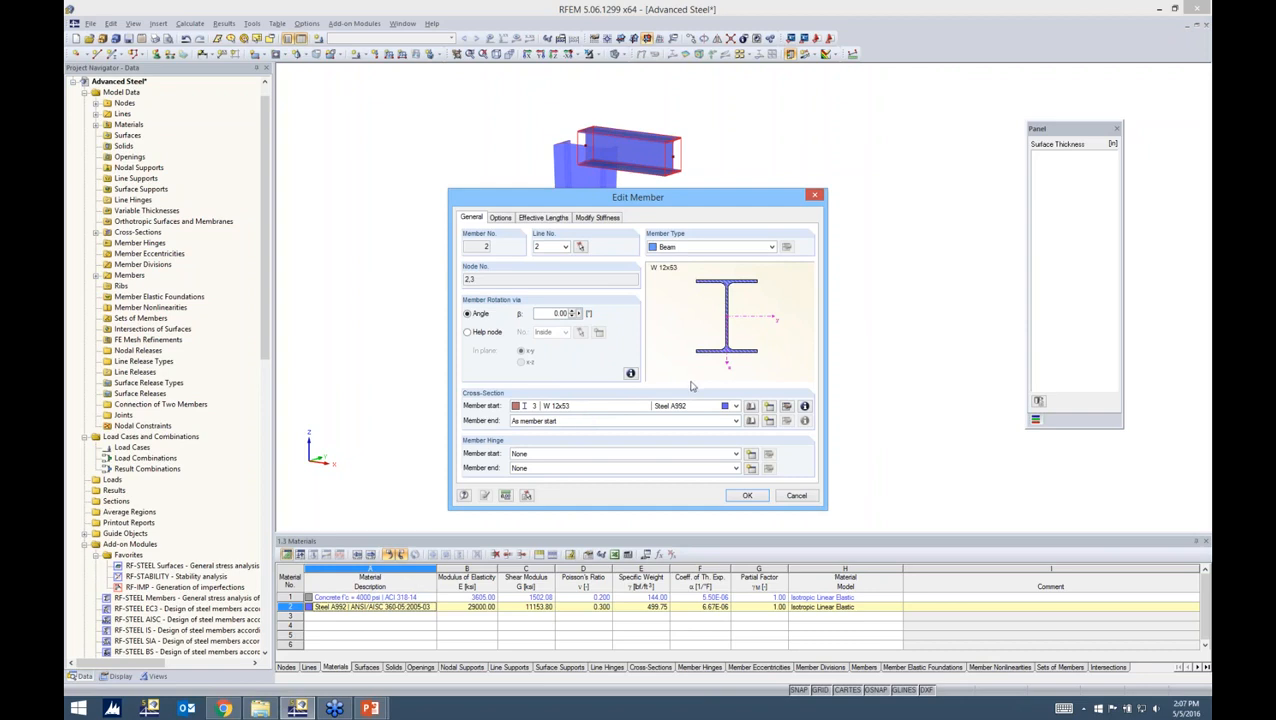
pyautogui.click(750, 494)
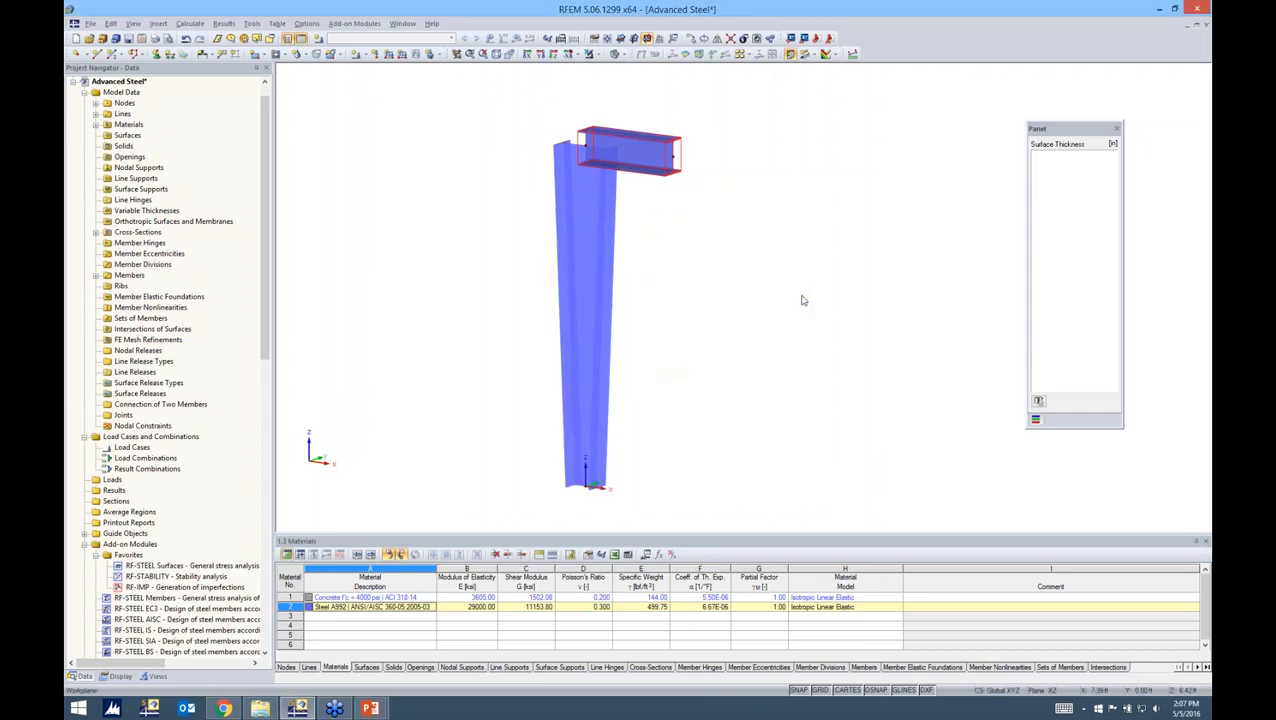
# - Select the column and beam together and generate surfaces from both members
pyautogui.scroll(-1, 808, 291)
pyautogui.moveTo(772, 294); pyautogui.dragTo(740, 304, button='middle')
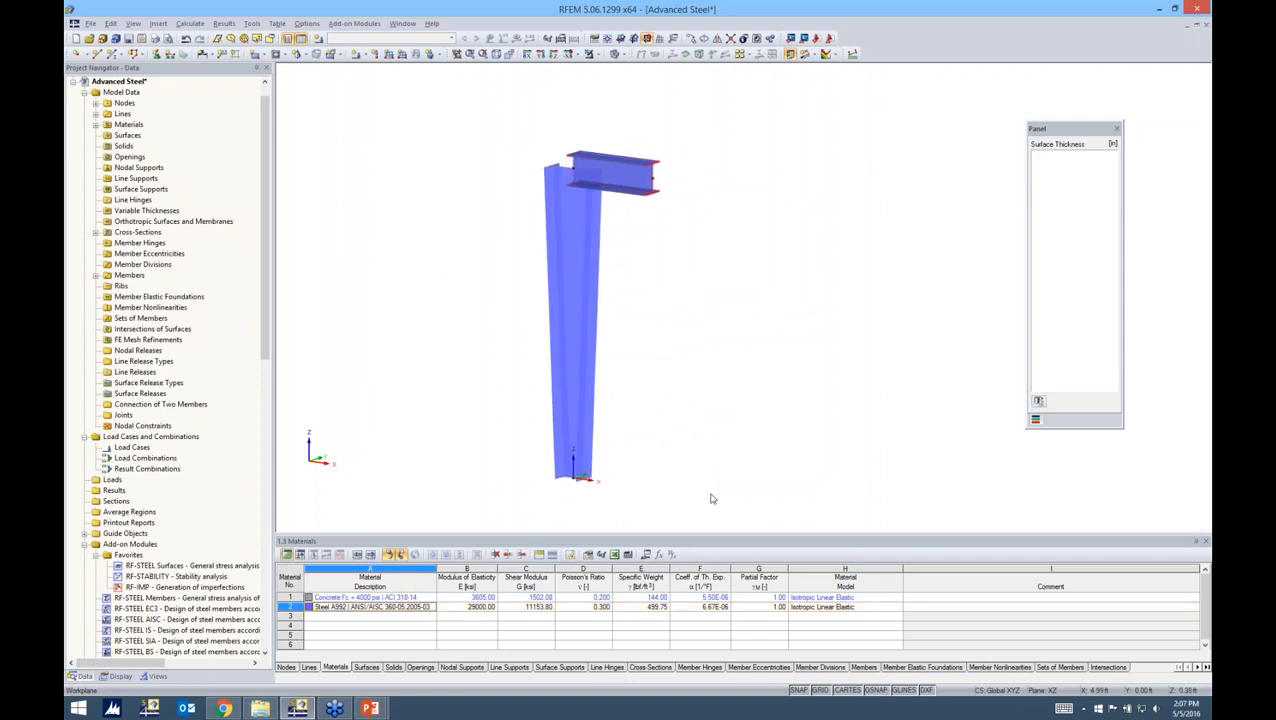
pyautogui.moveTo(714, 505); pyautogui.dragTo(506, 116)
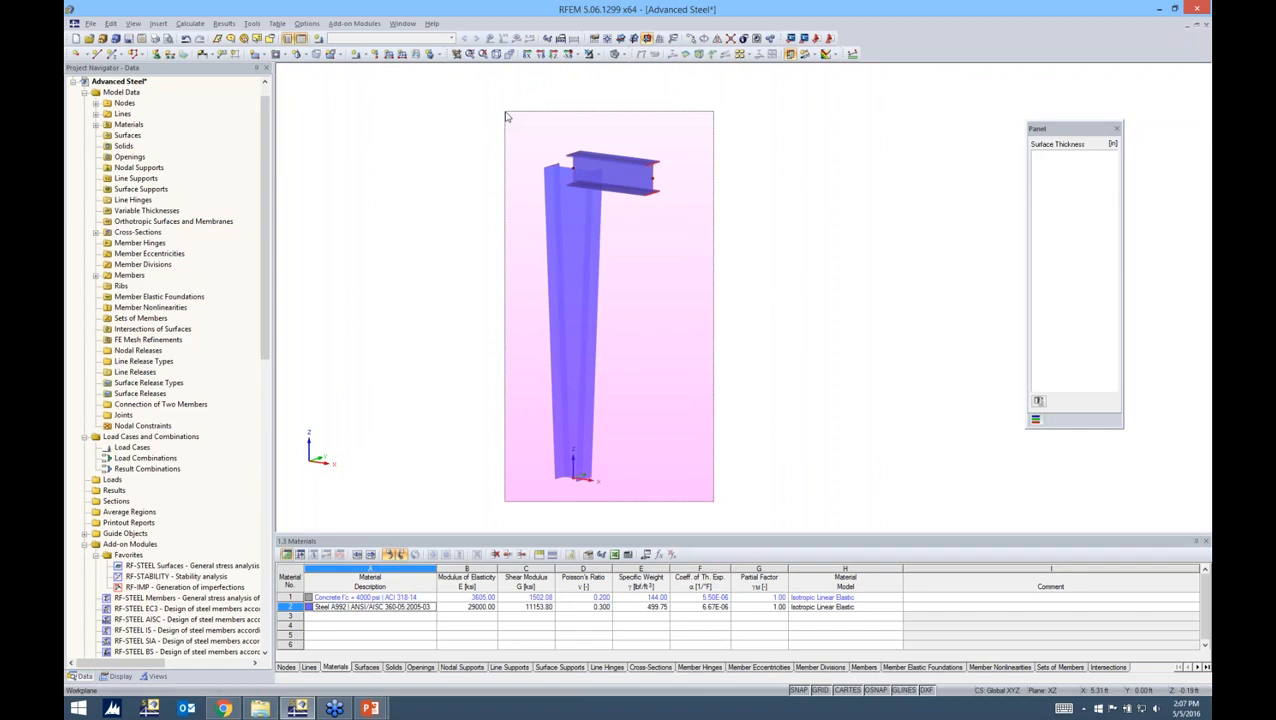
pyautogui.moveTo(509, 120); pyautogui.dragTo(570, 145)
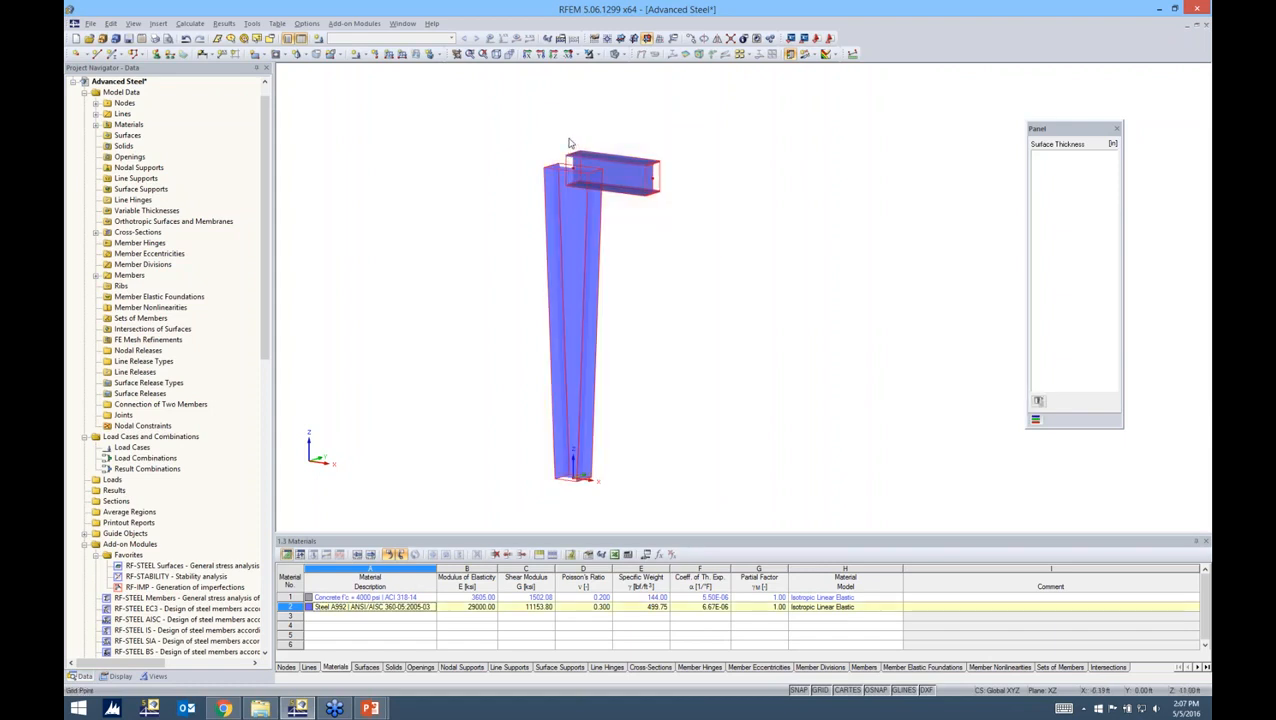
pyautogui.moveTo(488, 105); pyautogui.dragTo(629, 511)
pyautogui.moveTo(706, 510); pyautogui.dragTo(496, 122)
pyautogui.rightClick(576, 200)
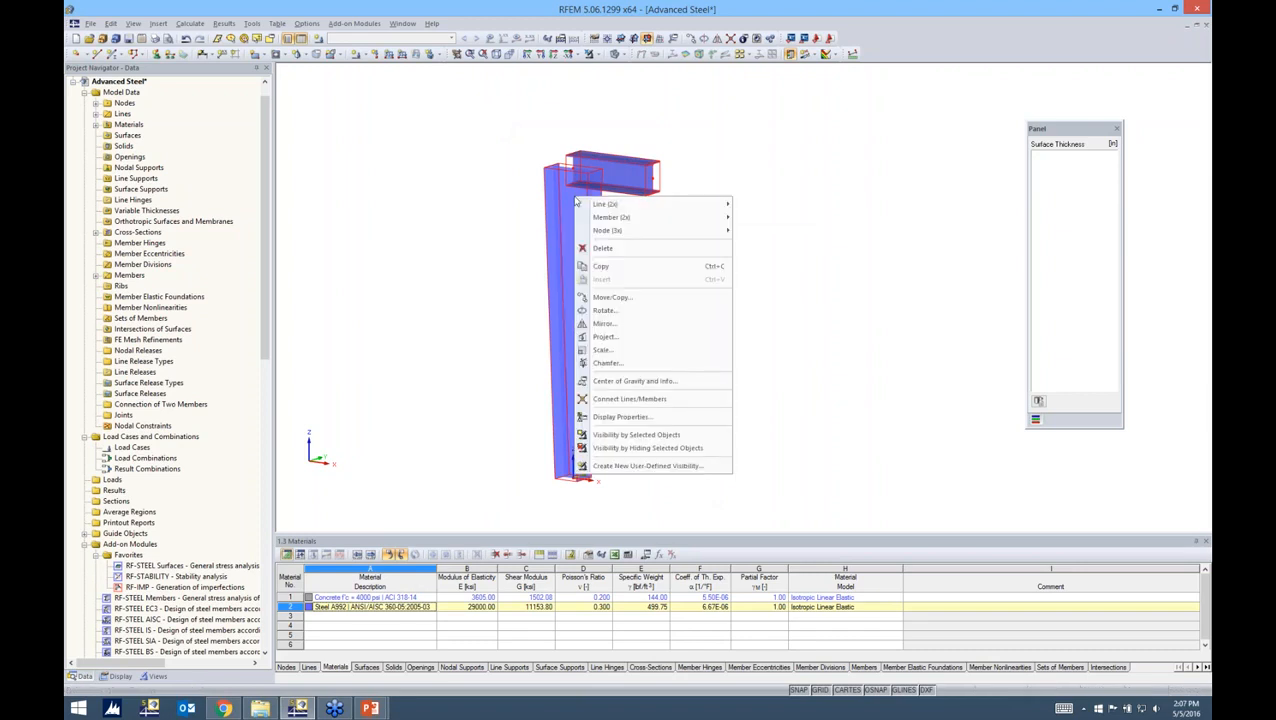
pyautogui.moveTo(587, 205)
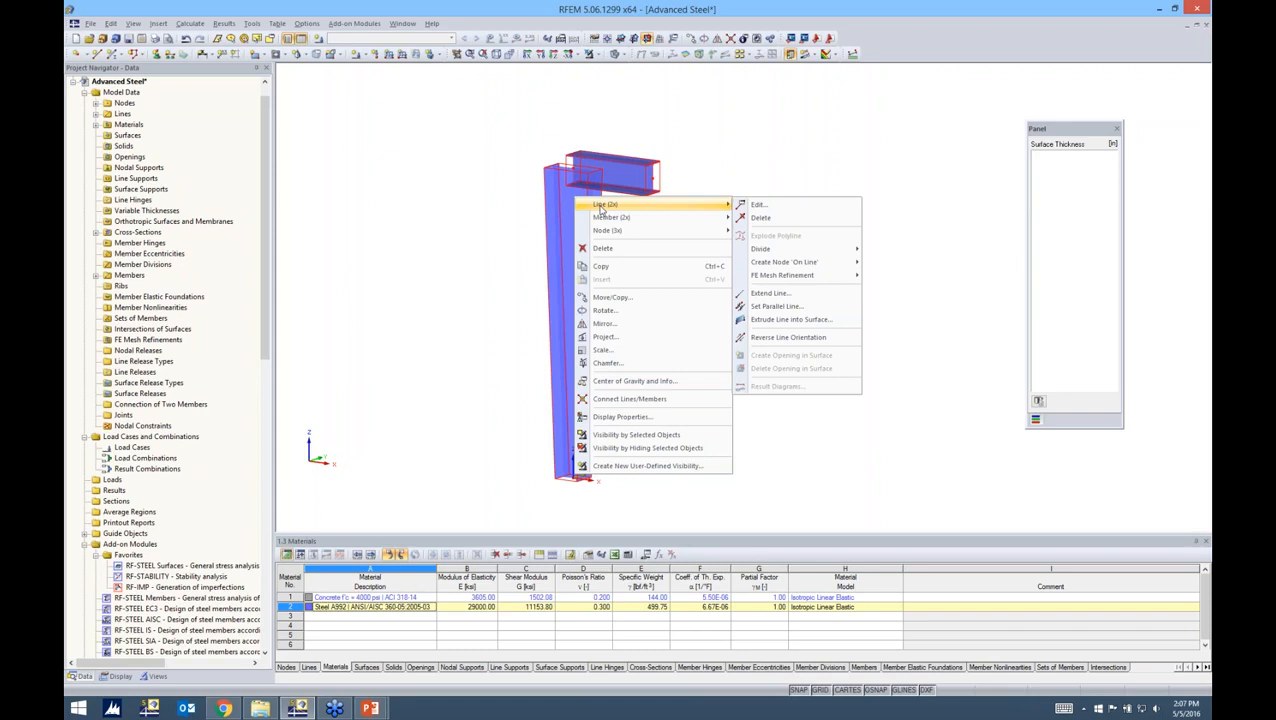
pyautogui.moveTo(611, 222)
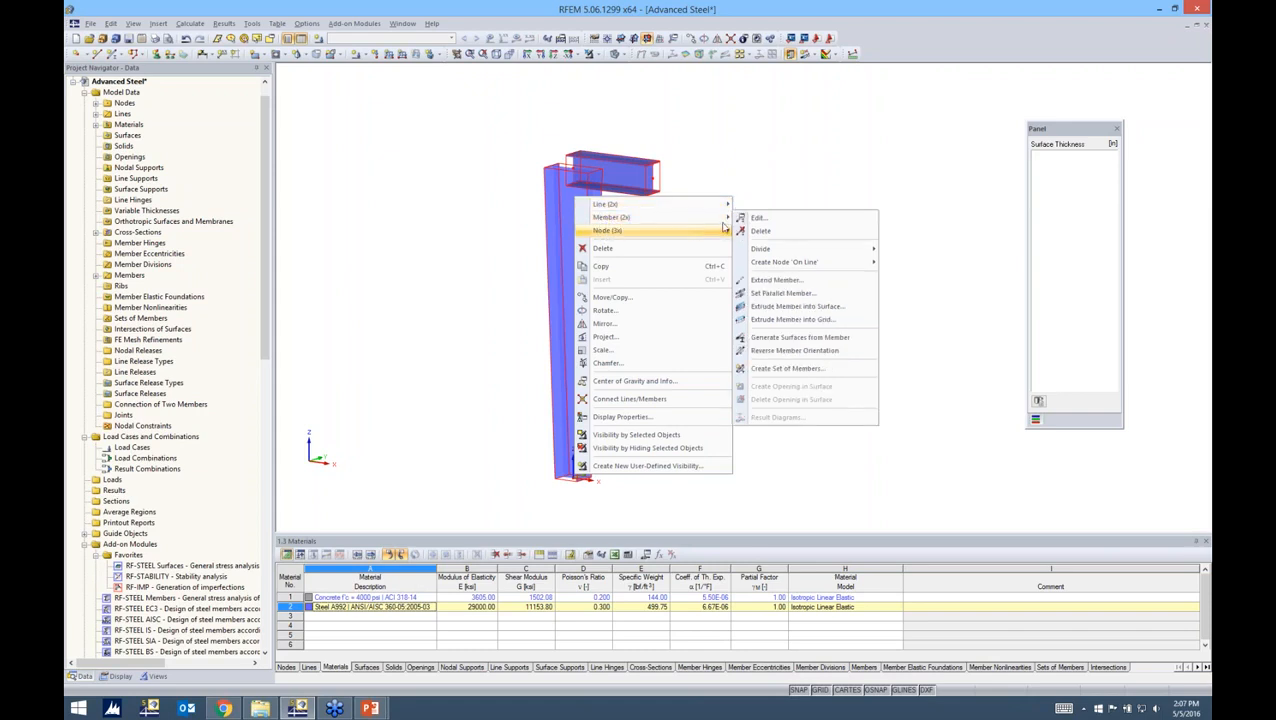
pyautogui.click(762, 341)
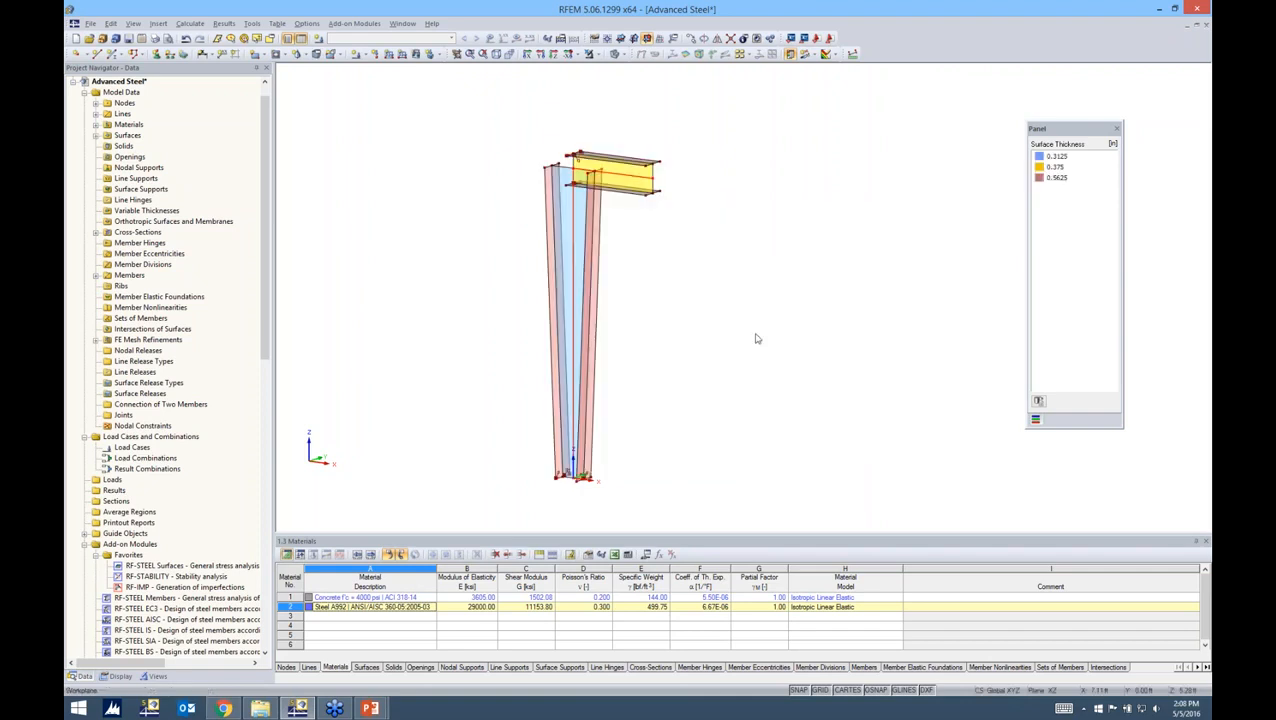
# - Examine the generated surfaces around the connection and review the material and thickness of the beam's web surface
pyautogui.keyDown('ctrl'); pyautogui.moveTo(724, 267); pyautogui.dragTo(681, 279, button='middle'); pyautogui.keyUp('ctrl')
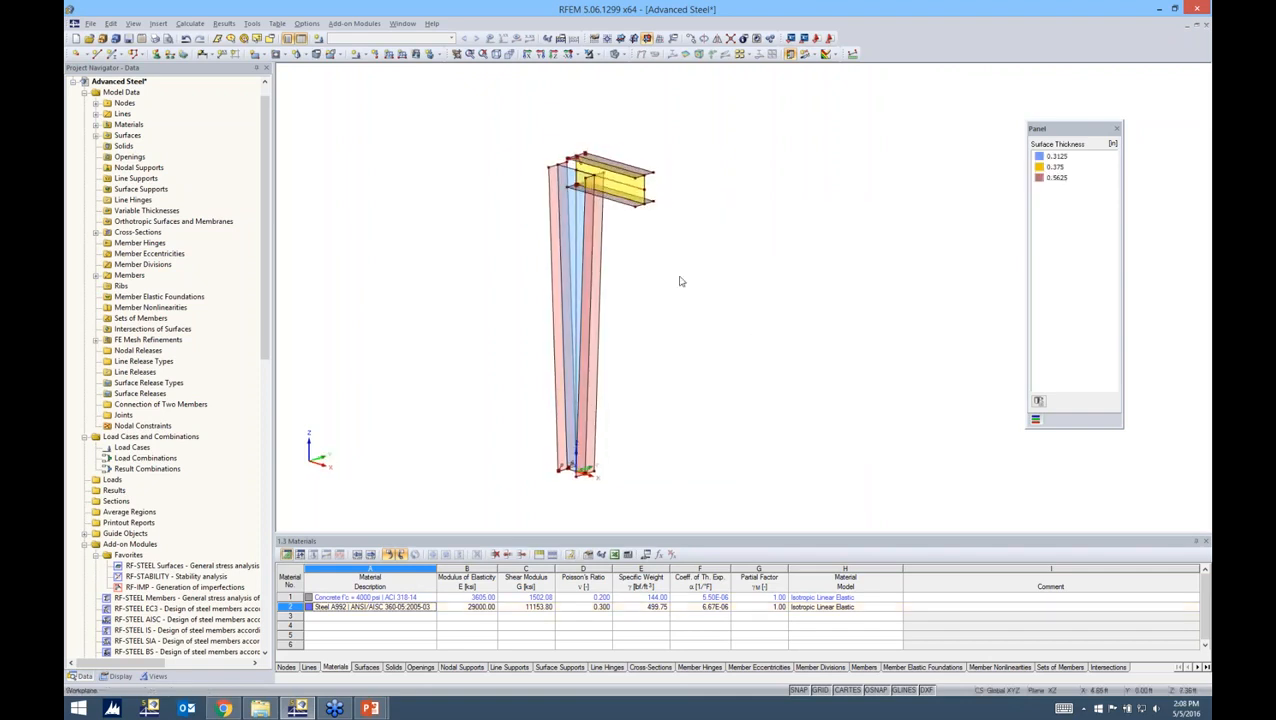
pyautogui.scroll(2, 678, 280)
pyautogui.moveTo(650, 213); pyautogui.dragTo(660, 290, button='middle')
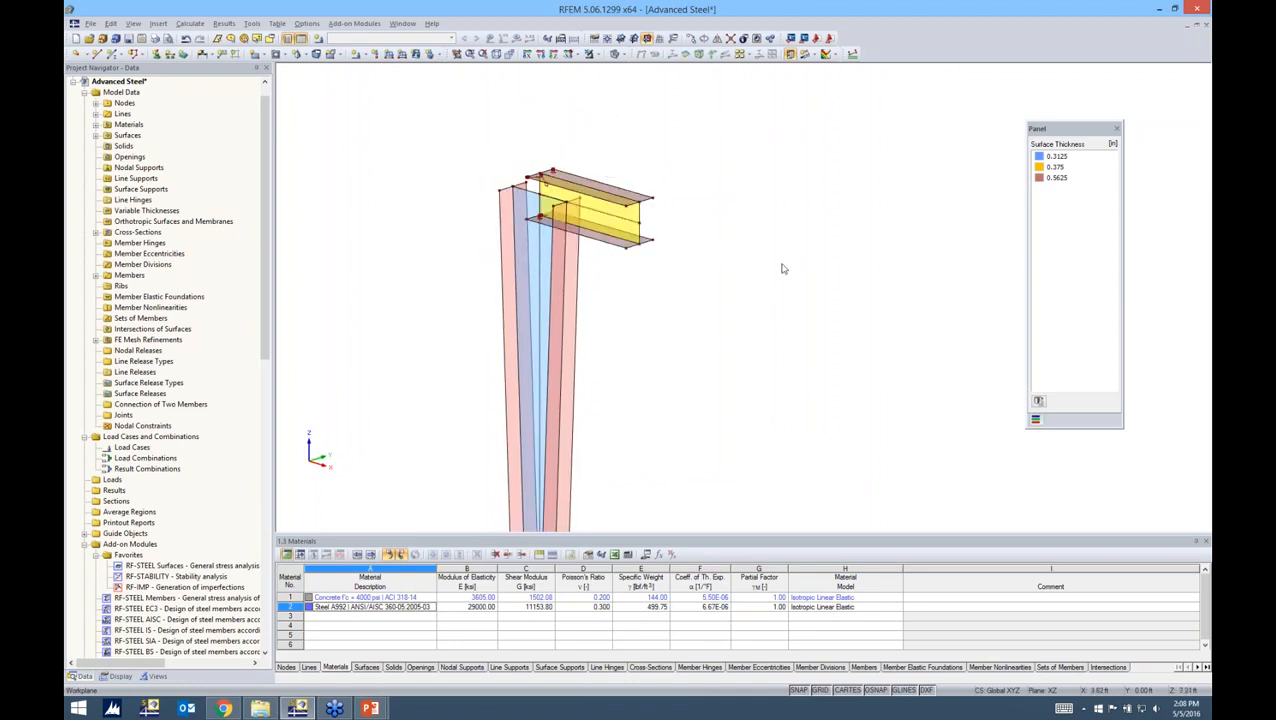
pyautogui.scroll(2, 650, 235)
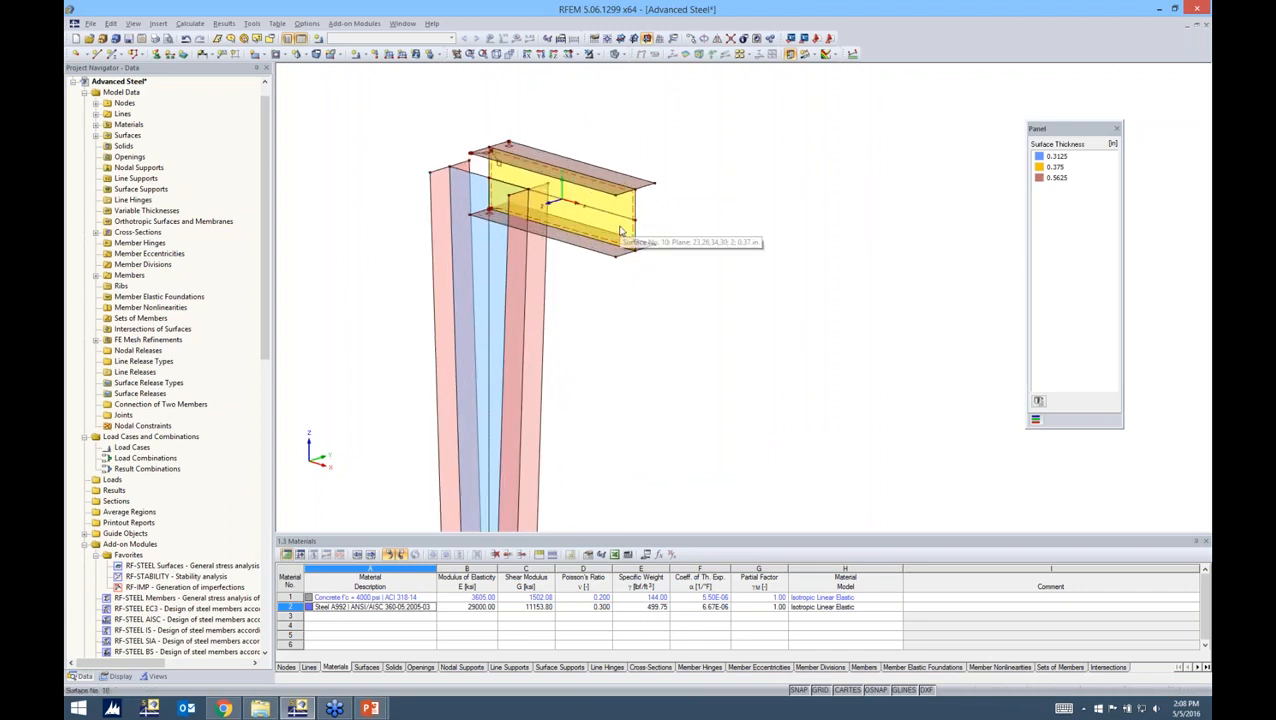
pyautogui.doubleClick(620, 232)
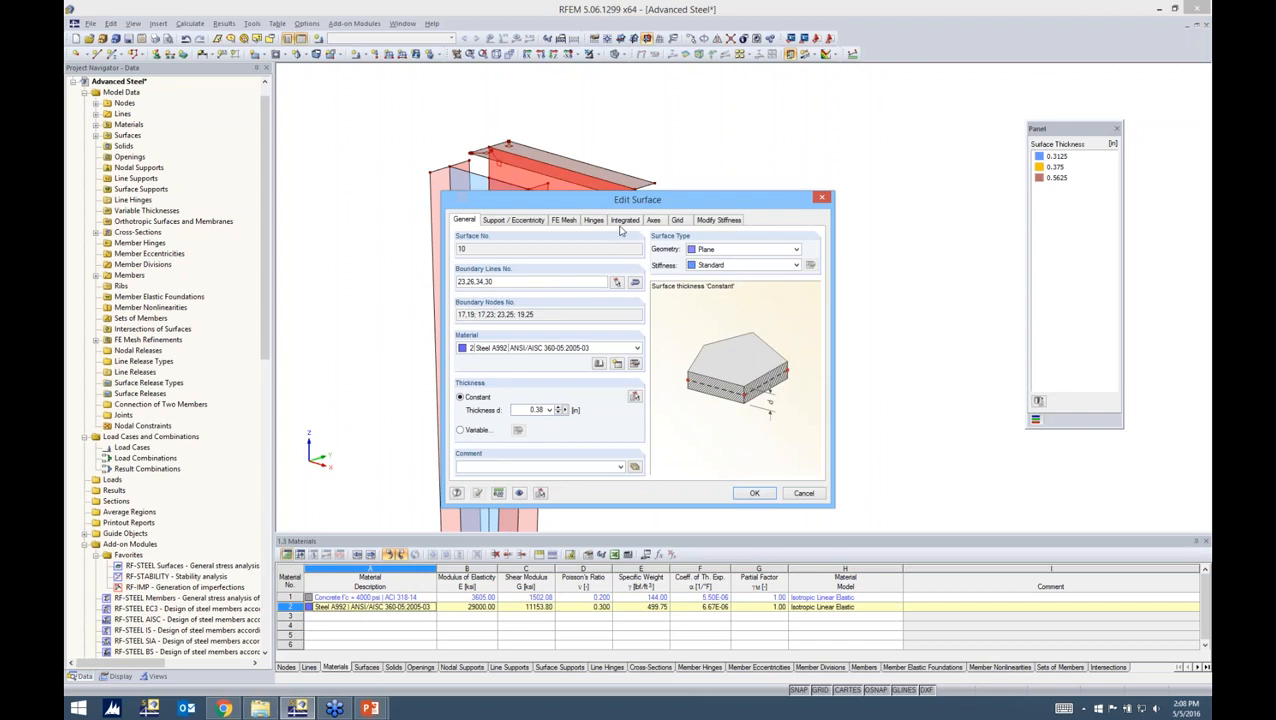
pyautogui.doubleClick(533, 410)
pyautogui.click(805, 496)
pyautogui.click(695, 275)
pyautogui.keyDown('ctrl'); pyautogui.moveTo(602, 314); pyautogui.dragTo(627, 277, button='middle'); pyautogui.keyUp('ctrl')
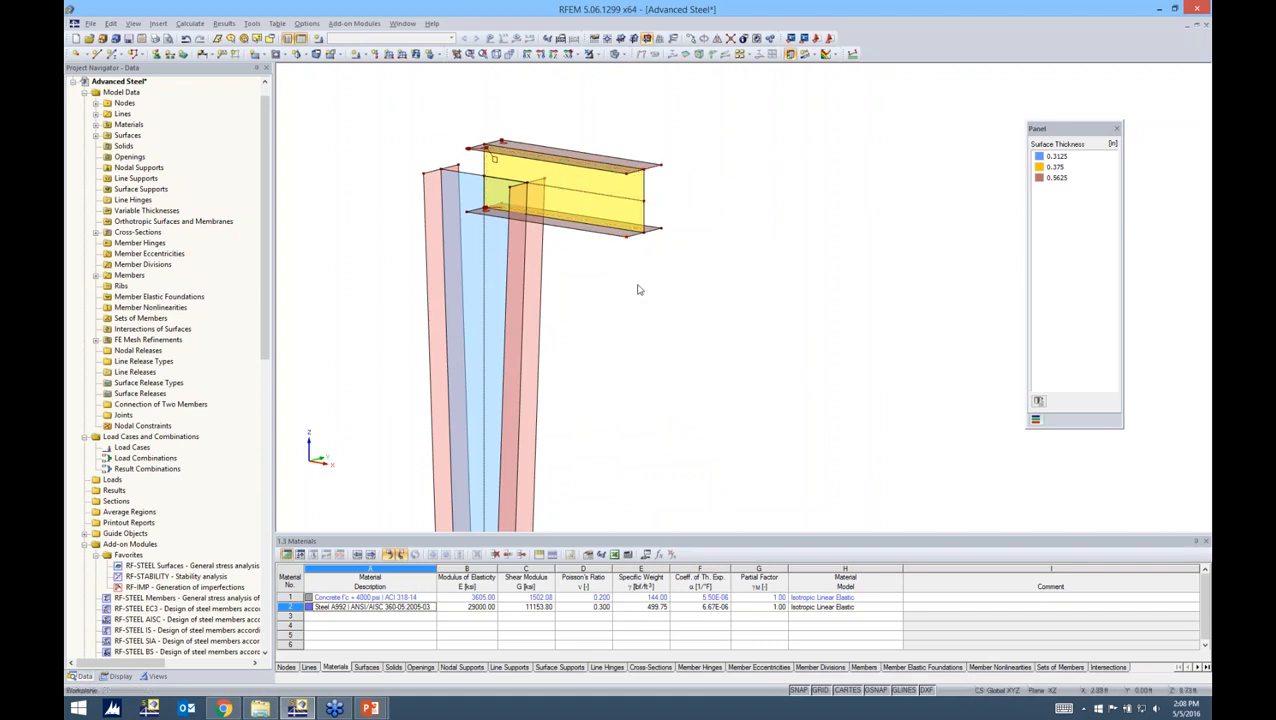
# - Delete the FE mesh refinement assigned to the generated surfaces 1–10
pyautogui.scroll(-2, 639, 288)
pyautogui.moveTo(648, 320); pyautogui.dragTo(725, 197, button='middle')
pyautogui.scroll(-1, 655, 236)
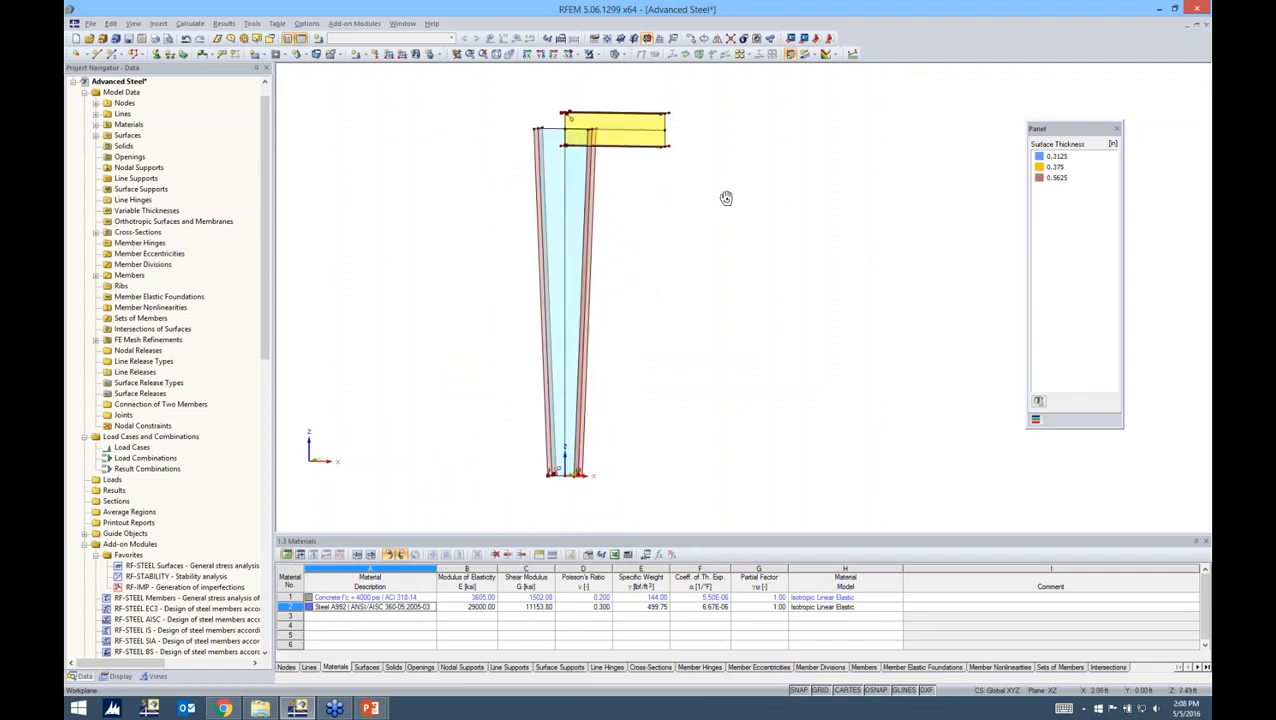
pyautogui.moveTo(646, 256); pyautogui.dragTo(587, 299, button='middle')
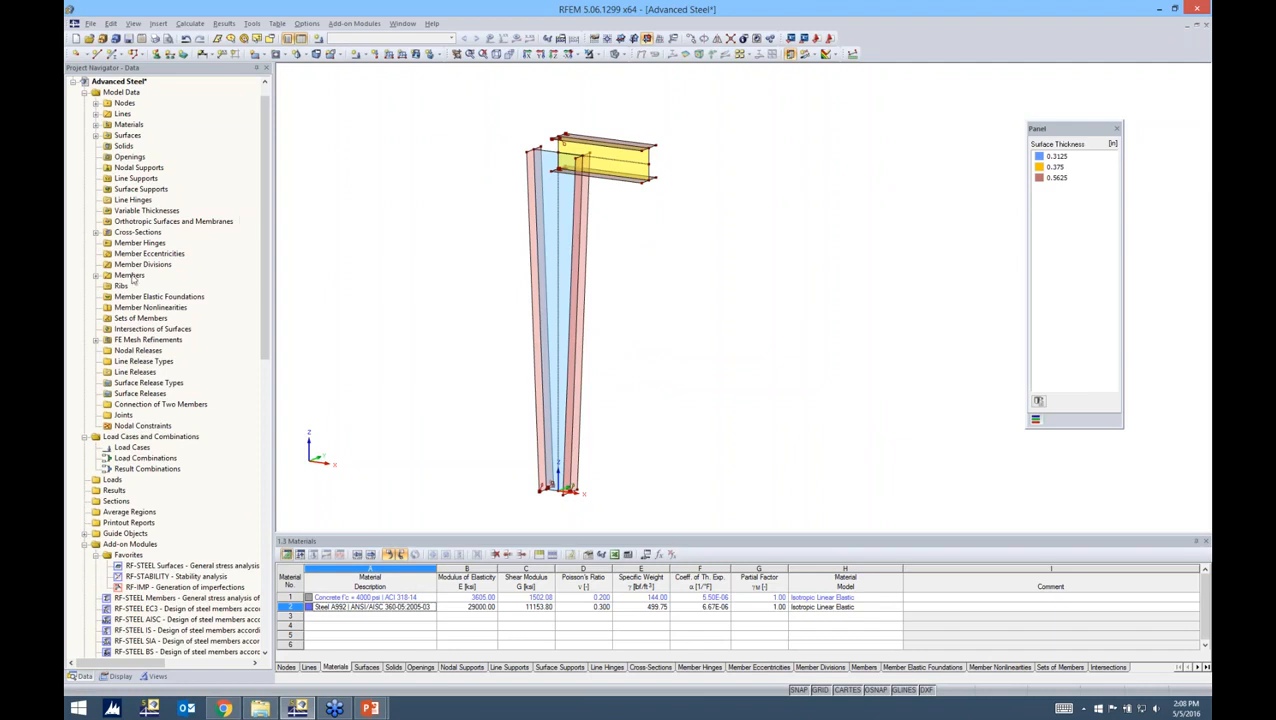
pyautogui.click(98, 341)
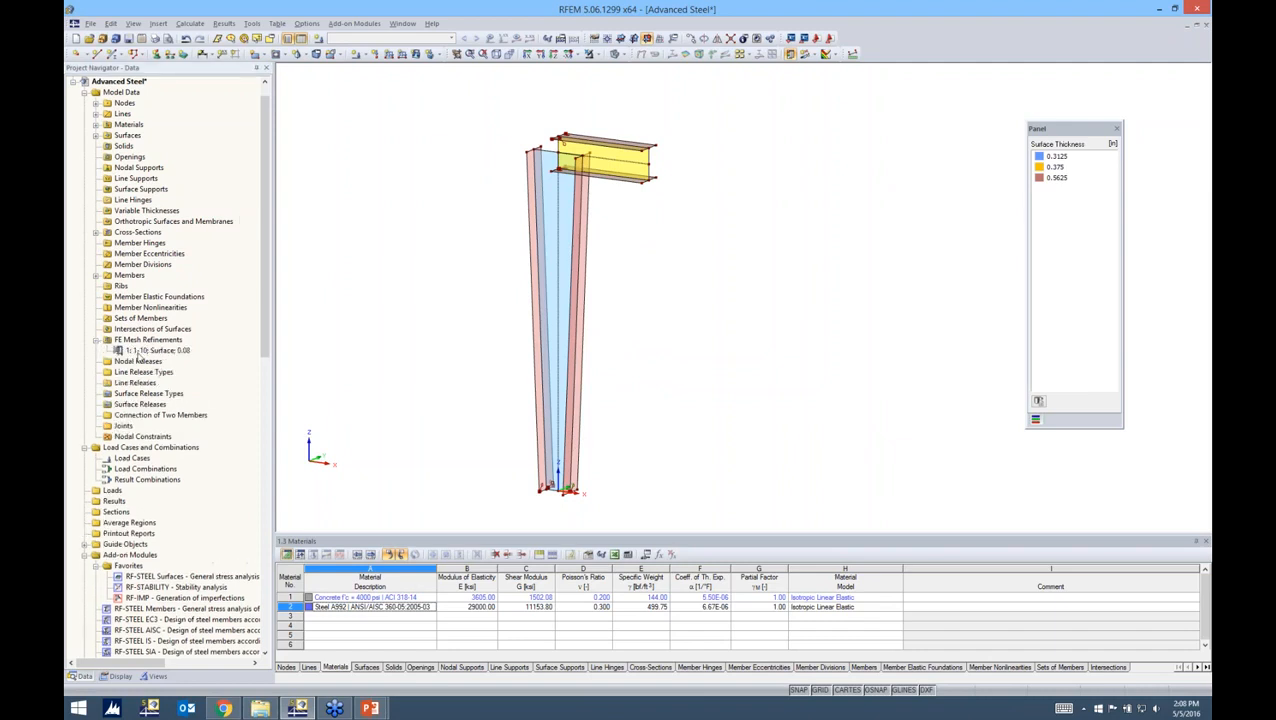
pyautogui.click(140, 351)
pyautogui.press('Delete')
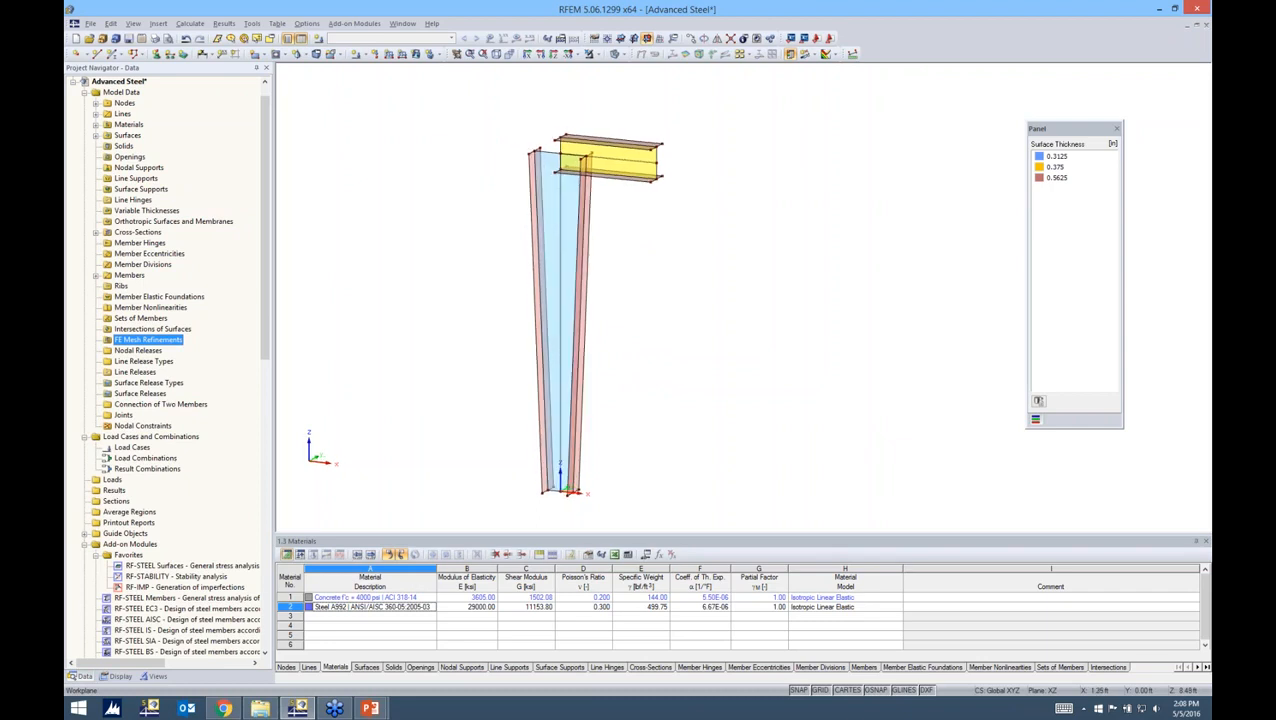
# - Review the member type options for the column's centreline member and accept Null
pyautogui.scroll(4, 599, 214)
pyautogui.scroll(-2, 671, 237)
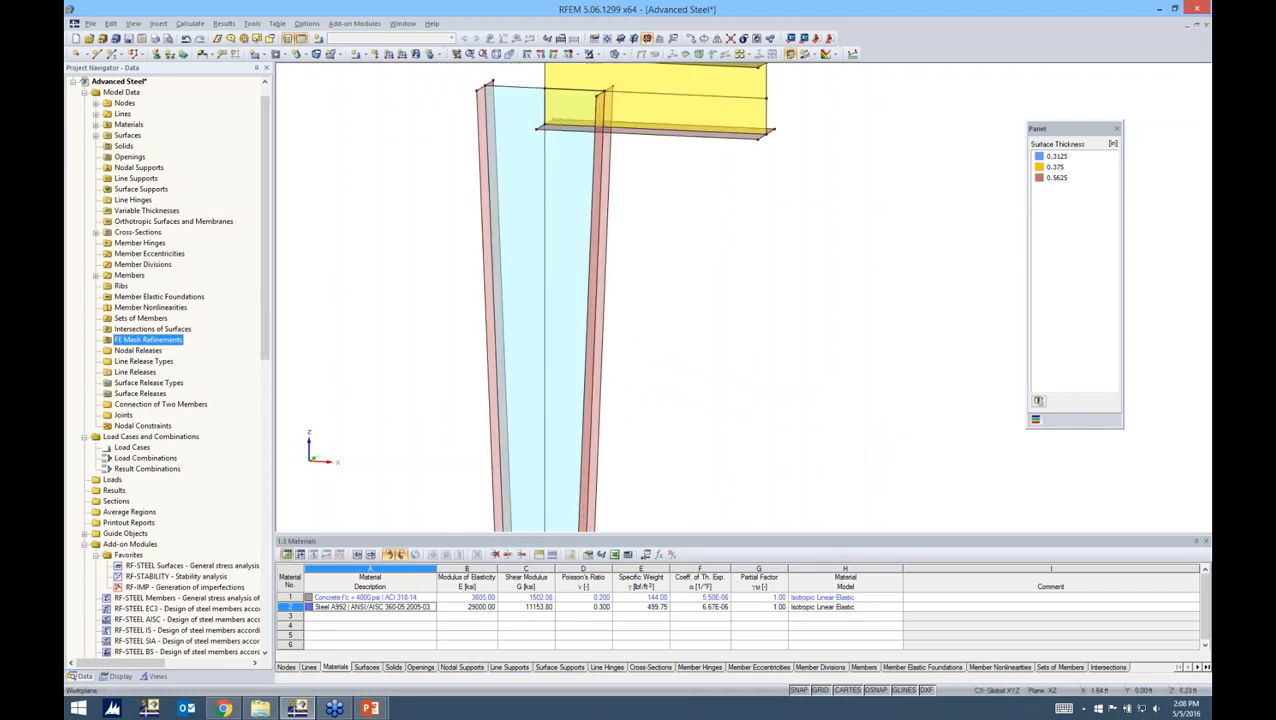
pyautogui.moveTo(671, 237); pyautogui.dragTo(678, 261, button='middle')
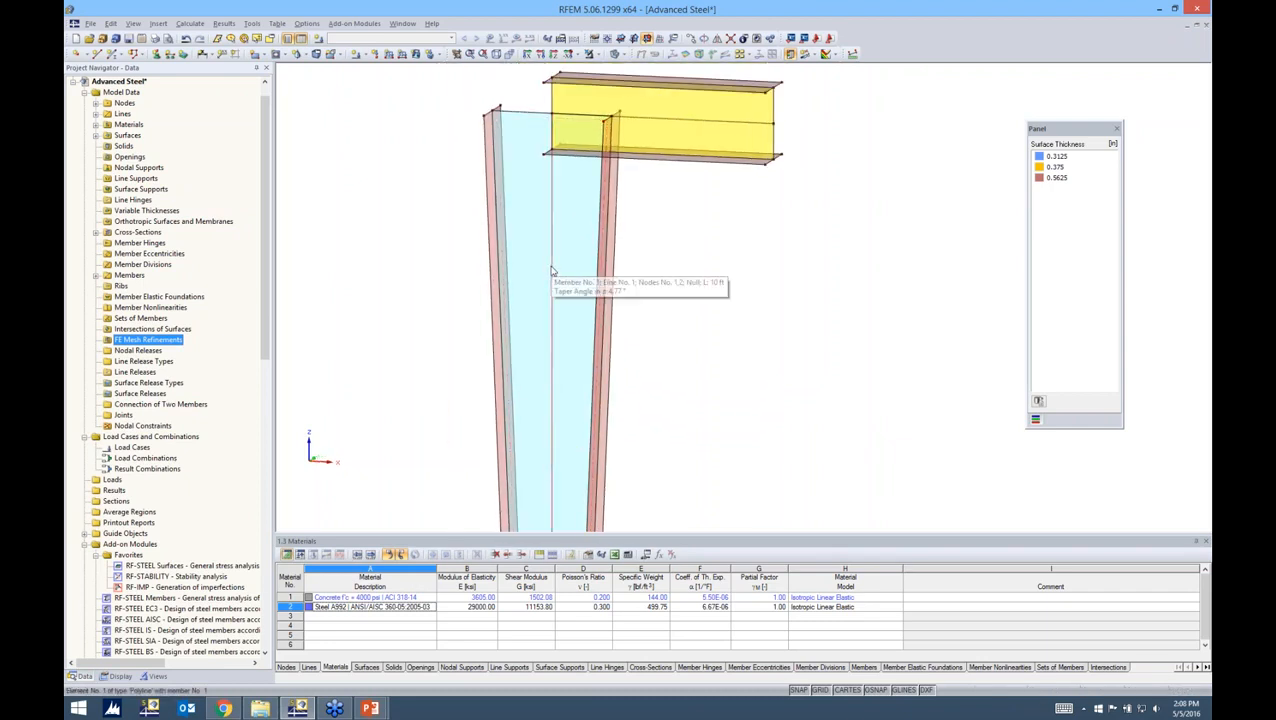
pyautogui.doubleClick(551, 270)
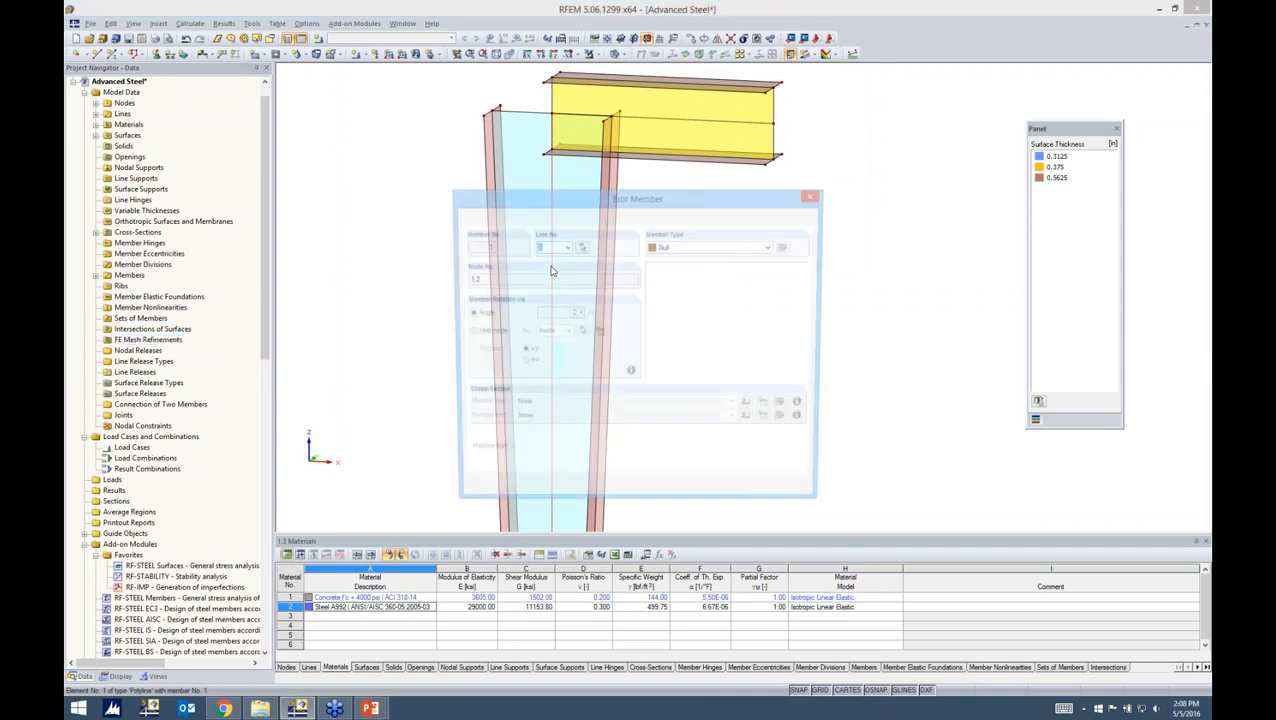
pyautogui.click(677, 249)
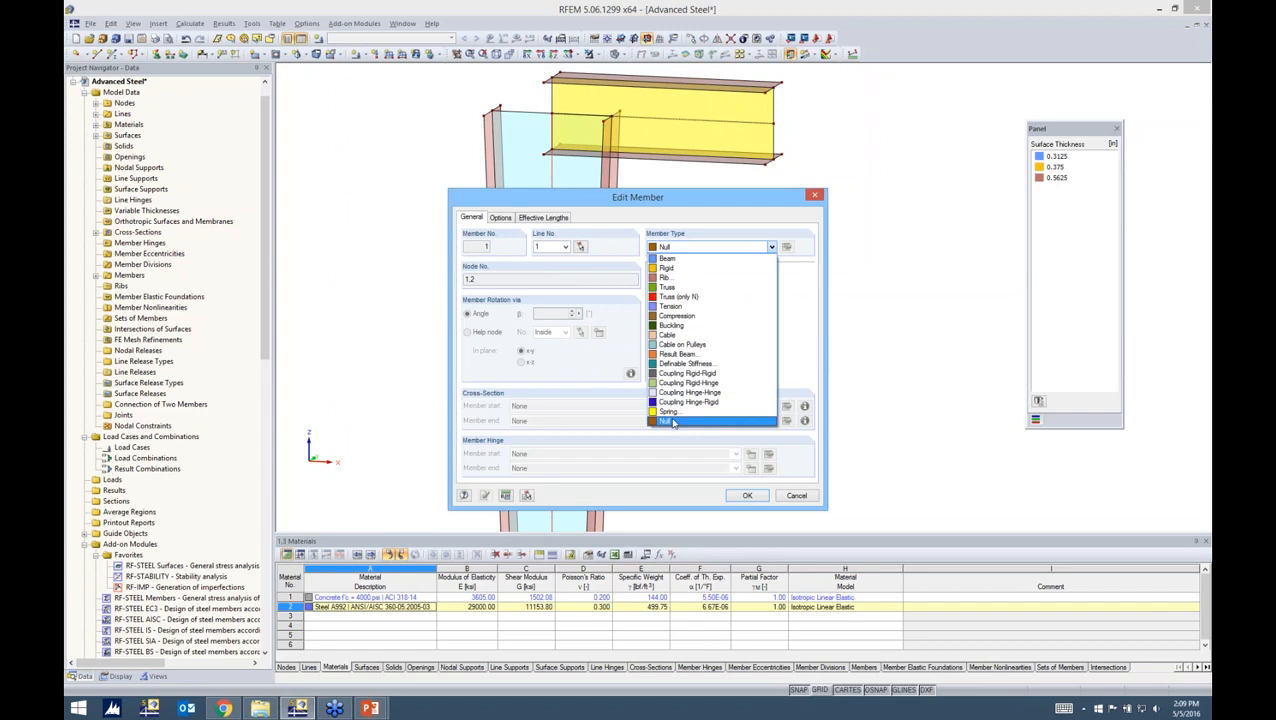
pyautogui.click(673, 422)
pyautogui.click(746, 496)
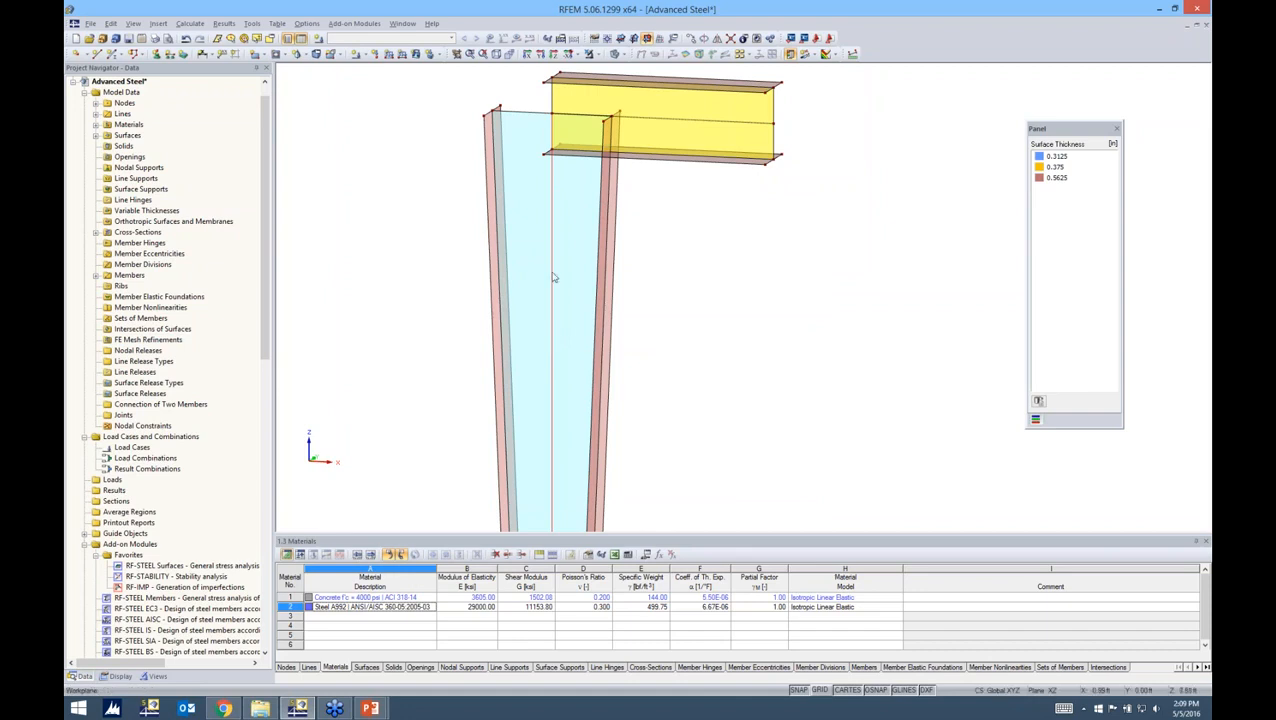
# - Delete the leftover centreline members of the column and beam, keeping the generated surfaces
pyautogui.click(708, 125)
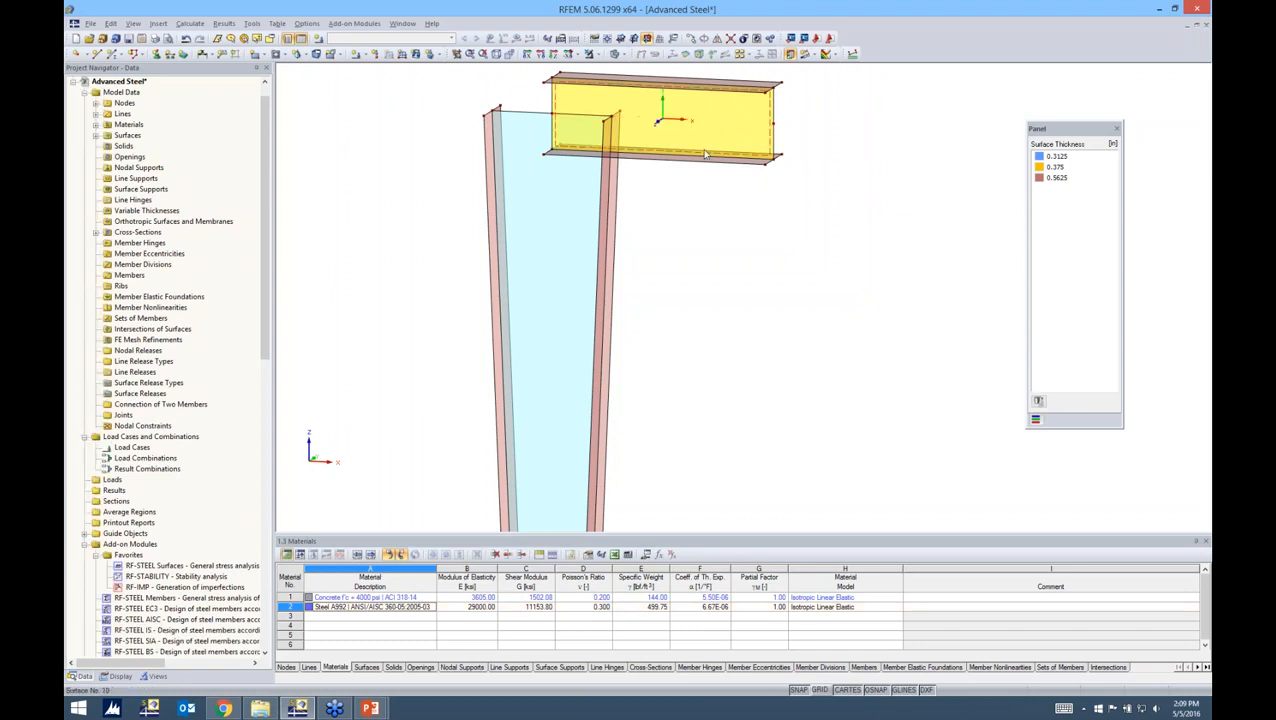
# - Move all the beam's surfaces so the upper web corner at its column end meets the top centre of the column's beam-side flange
pyautogui.scroll(-1, 673, 192)
pyautogui.keyDown('ctrl'); pyautogui.moveTo(673, 192); pyautogui.dragTo(620, 280, button='middle'); pyautogui.keyUp('ctrl')
pyautogui.moveTo(767, 299); pyautogui.dragTo(657, 148)
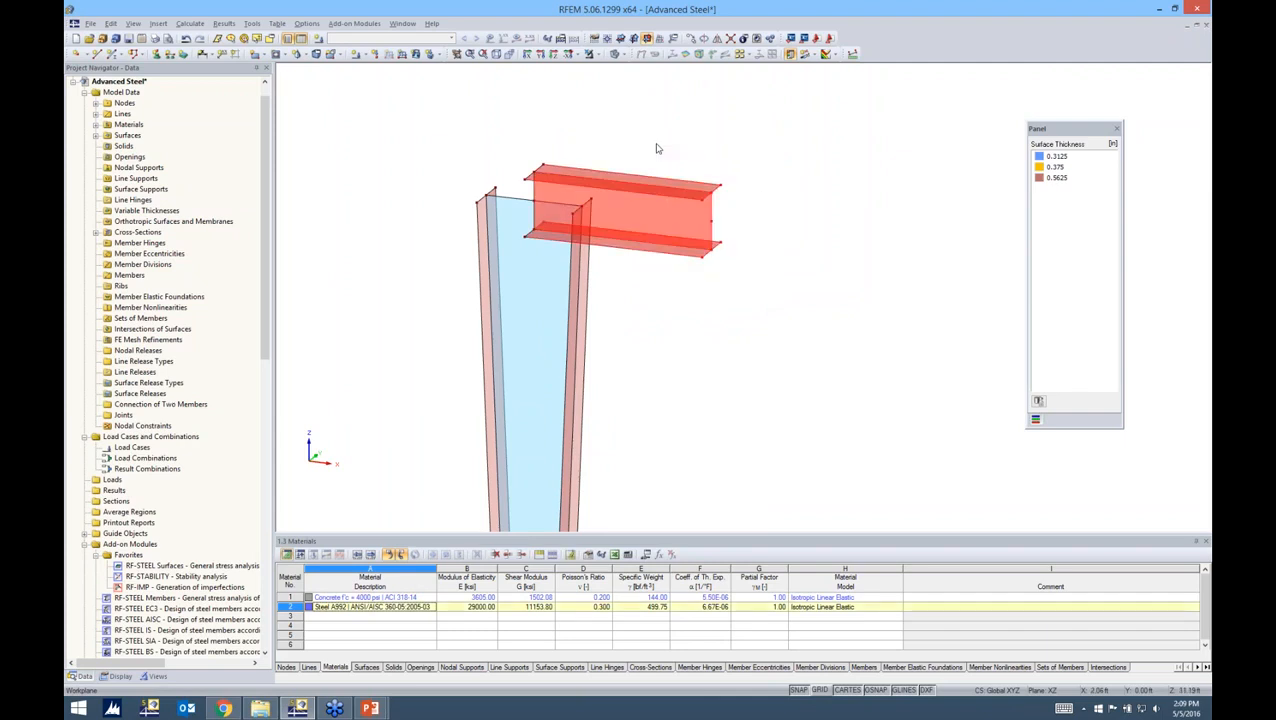
pyautogui.keyDown('ctrl'); pyautogui.moveTo(673, 279); pyautogui.dragTo(820, 272, button='middle'); pyautogui.keyUp('ctrl')
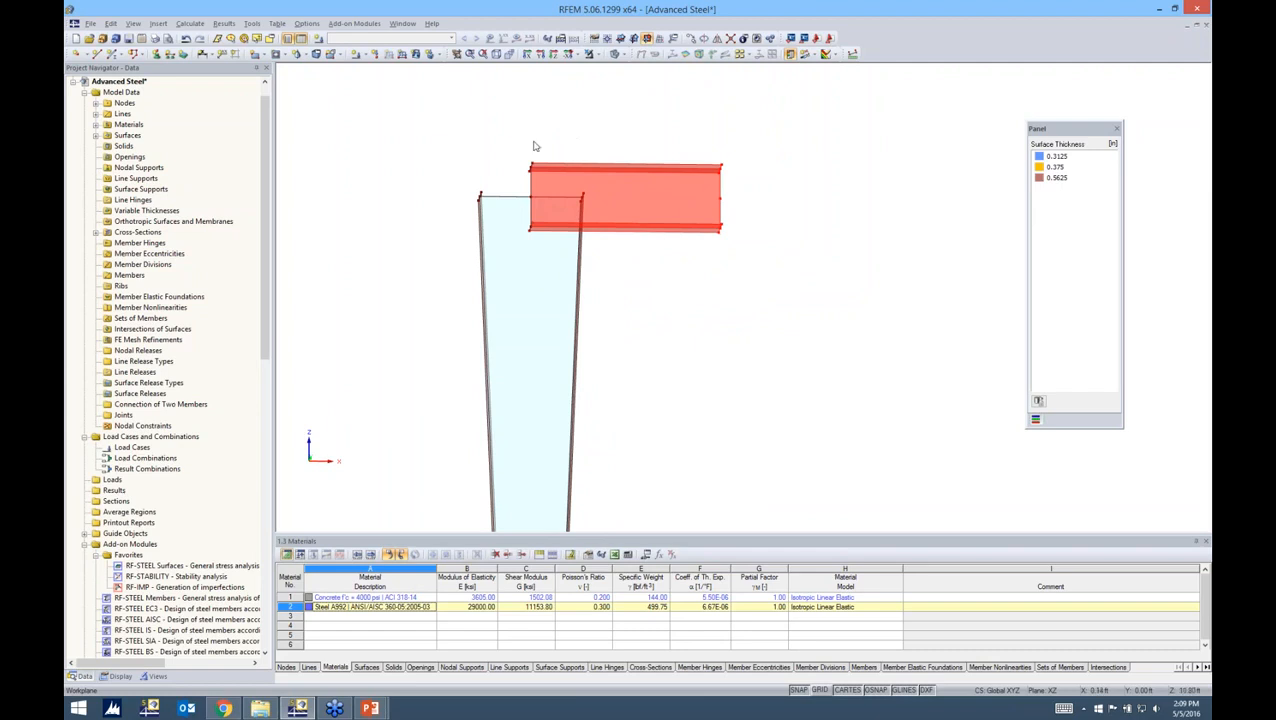
pyautogui.moveTo(510, 137); pyautogui.dragTo(566, 261)
pyautogui.scroll(-2, 800, 194)
pyautogui.keyDown('ctrl'); pyautogui.moveTo(735, 200); pyautogui.dragTo(680, 300, button='middle'); pyautogui.keyUp('ctrl')
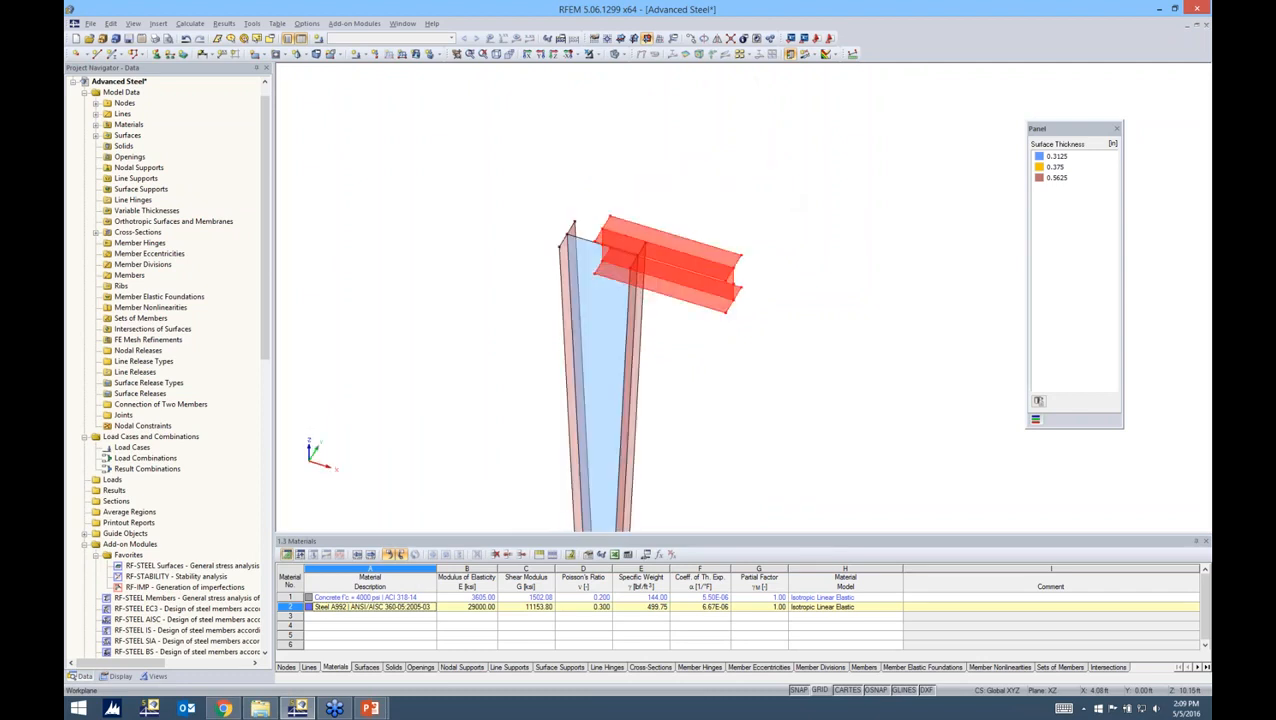
pyautogui.scroll(2, 715, 322)
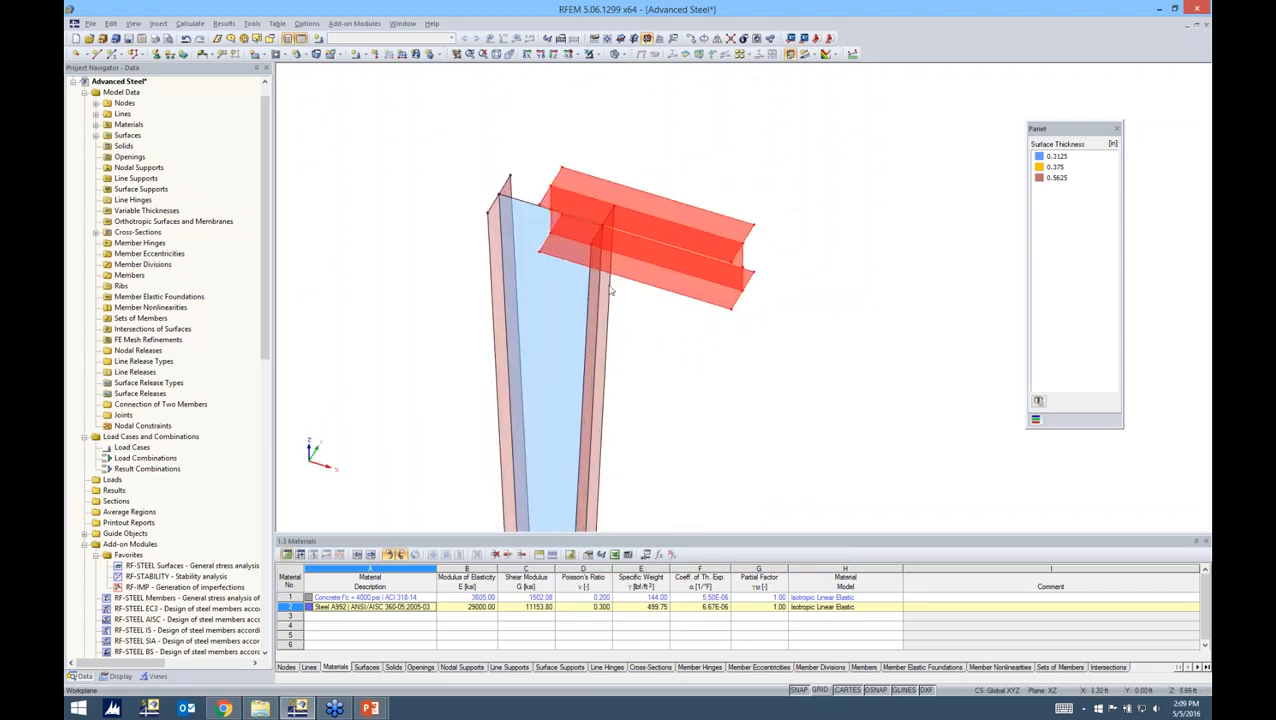
pyautogui.moveTo(658, 330); pyautogui.dragTo(660, 178, button='middle')
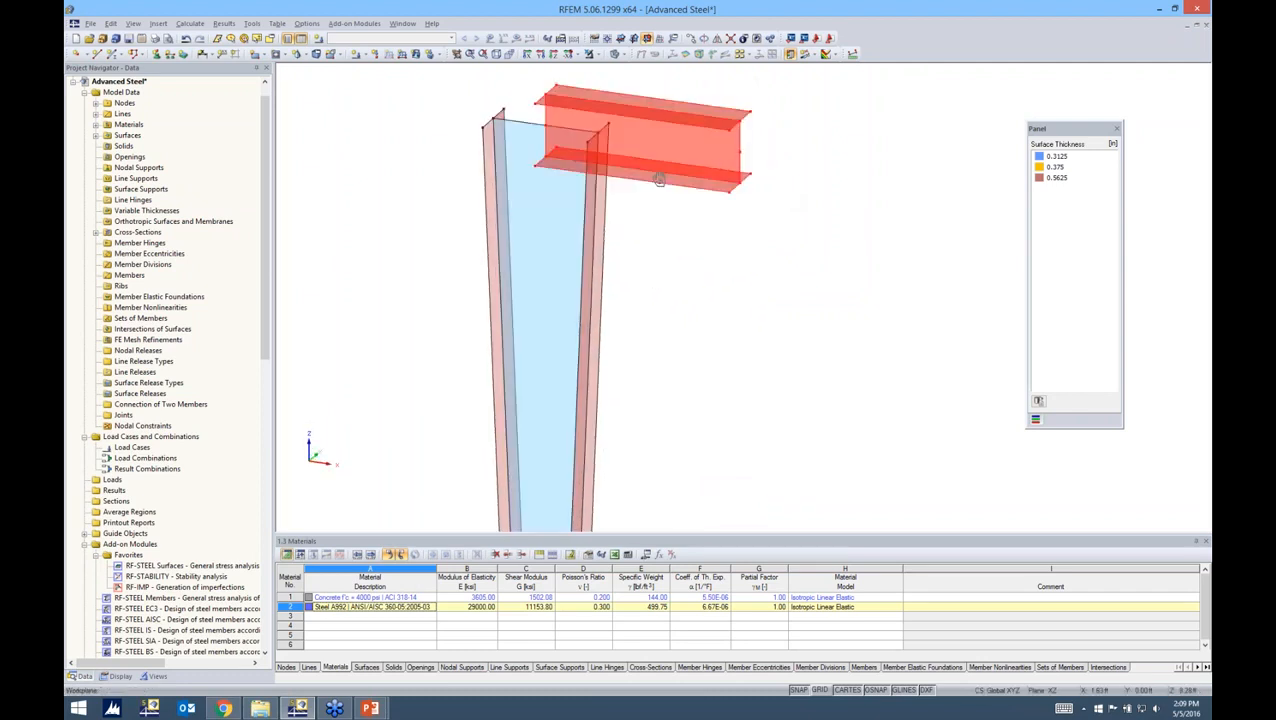
pyautogui.moveTo(648, 222); pyautogui.dragTo(646, 292, button='middle')
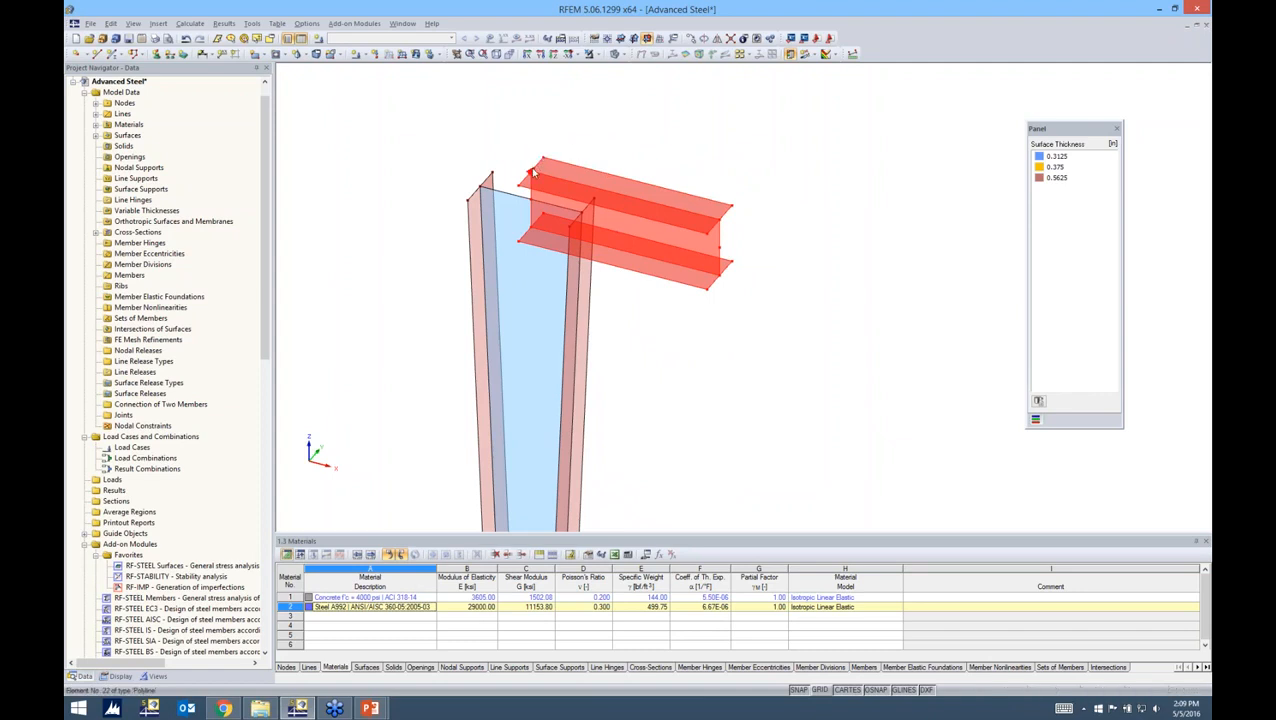
pyautogui.scroll(2, 532, 177)
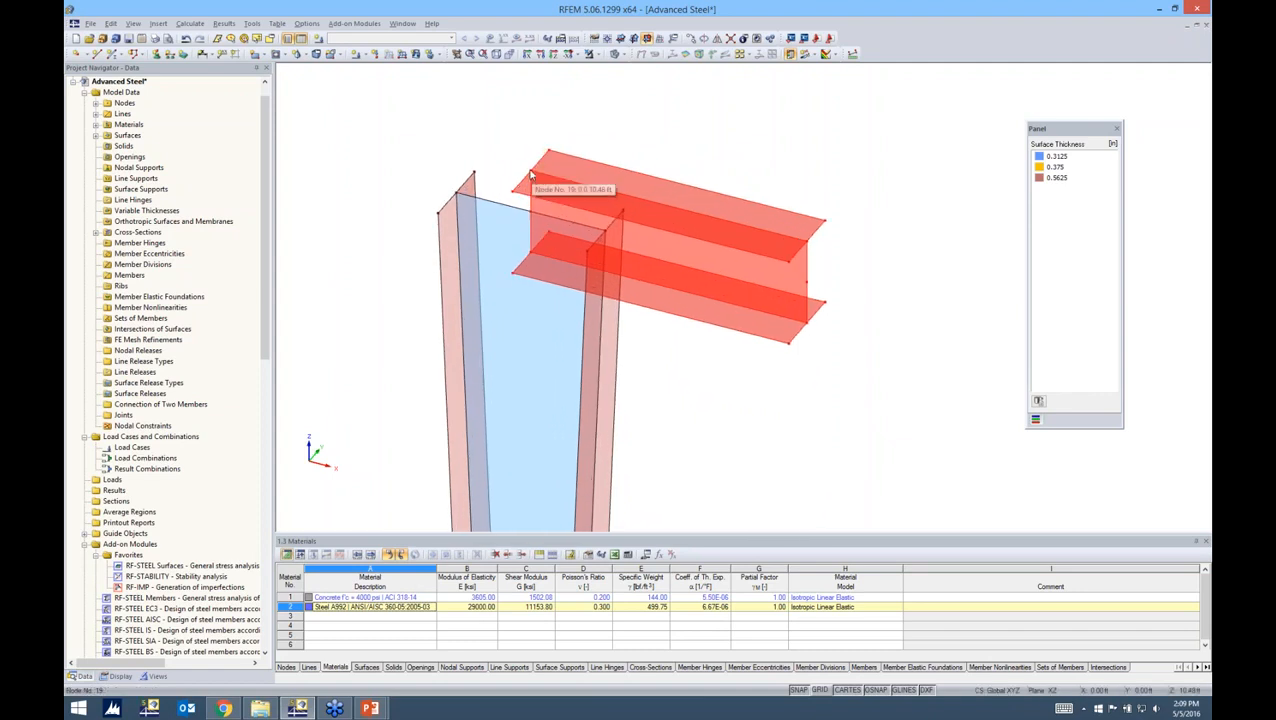
pyautogui.moveTo(550, 187); pyautogui.dragTo(624, 246)
pyautogui.keyDown('ctrl'); pyautogui.moveTo(842, 225); pyautogui.dragTo(819, 147, button='middle'); pyautogui.keyUp('ctrl')
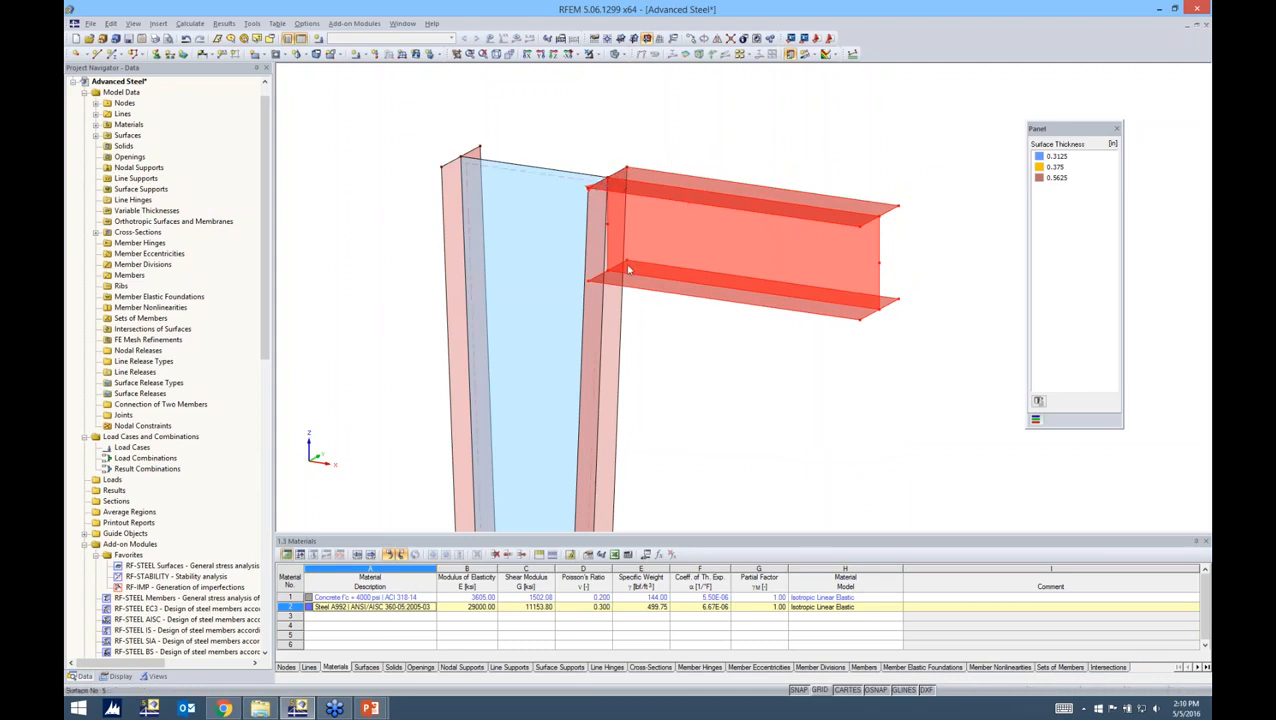
pyautogui.click(695, 330)
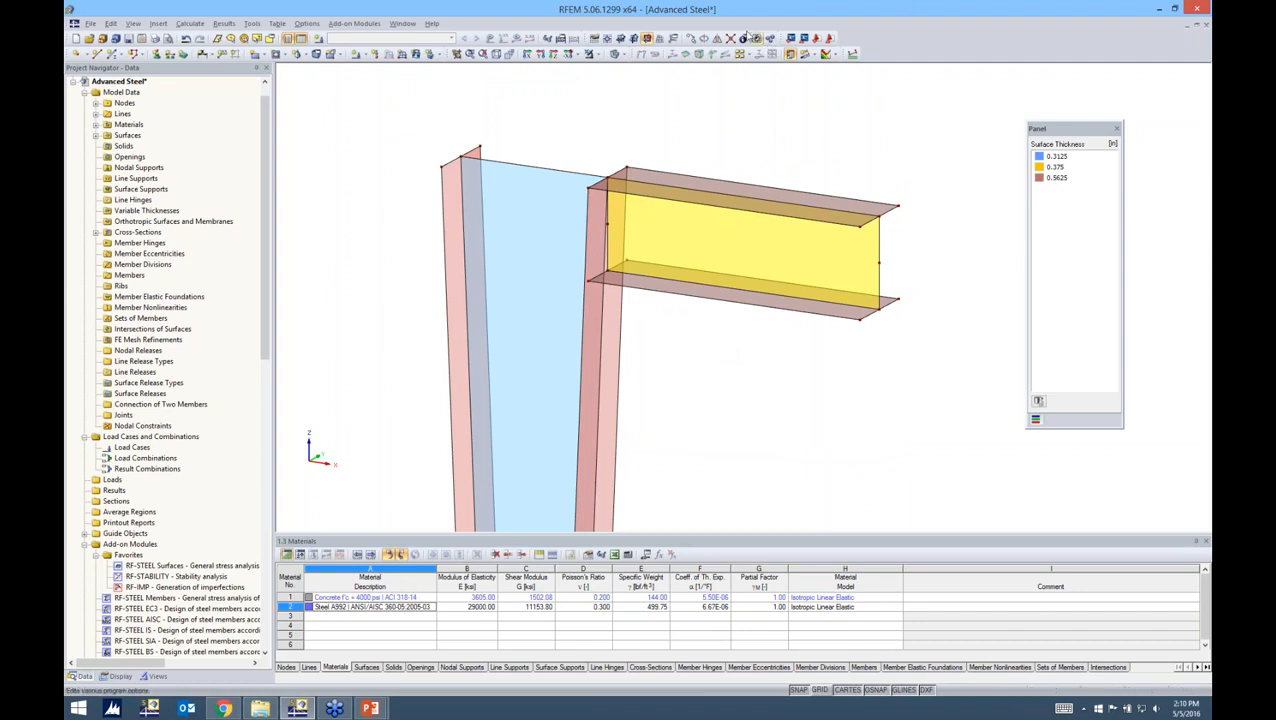
# - Create an on-line node 1.5 ft from the upper end of each of the three lines of the column's beam-side flange
pyautogui.keyDown('ctrl'); pyautogui.moveTo(763, 365); pyautogui.dragTo(851, 242, button='middle'); pyautogui.keyUp('ctrl')
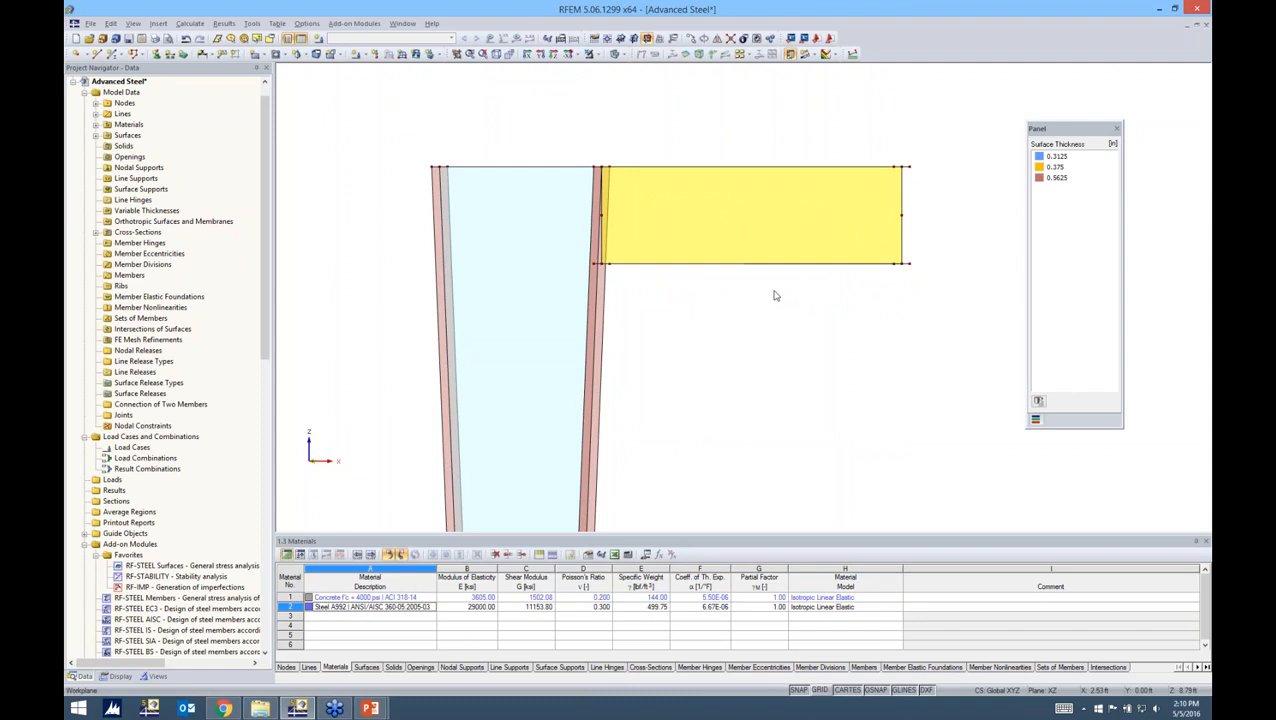
pyautogui.scroll(-1, 763, 310)
pyautogui.scroll(-1, 751, 320)
pyautogui.keyDown('ctrl'); pyautogui.moveTo(751, 320); pyautogui.dragTo(717, 341, button='middle'); pyautogui.keyUp('ctrl')
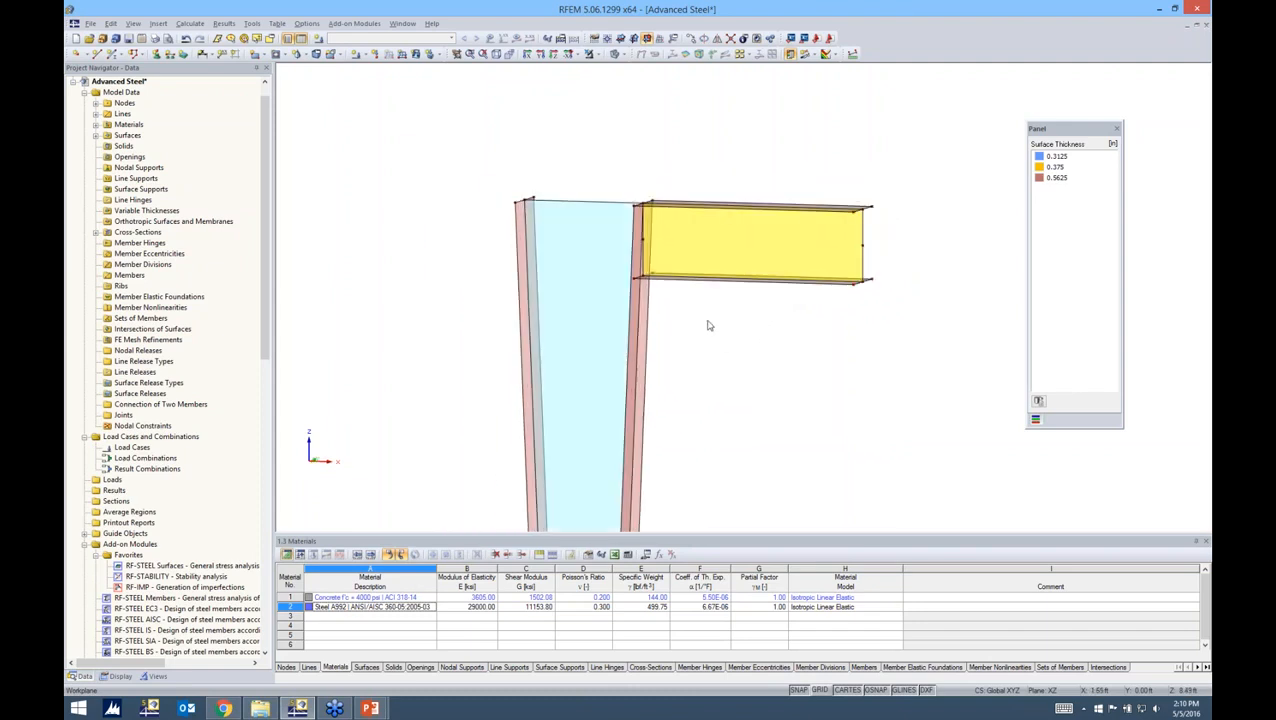
pyautogui.moveTo(681, 337); pyautogui.dragTo(586, 266, button='middle')
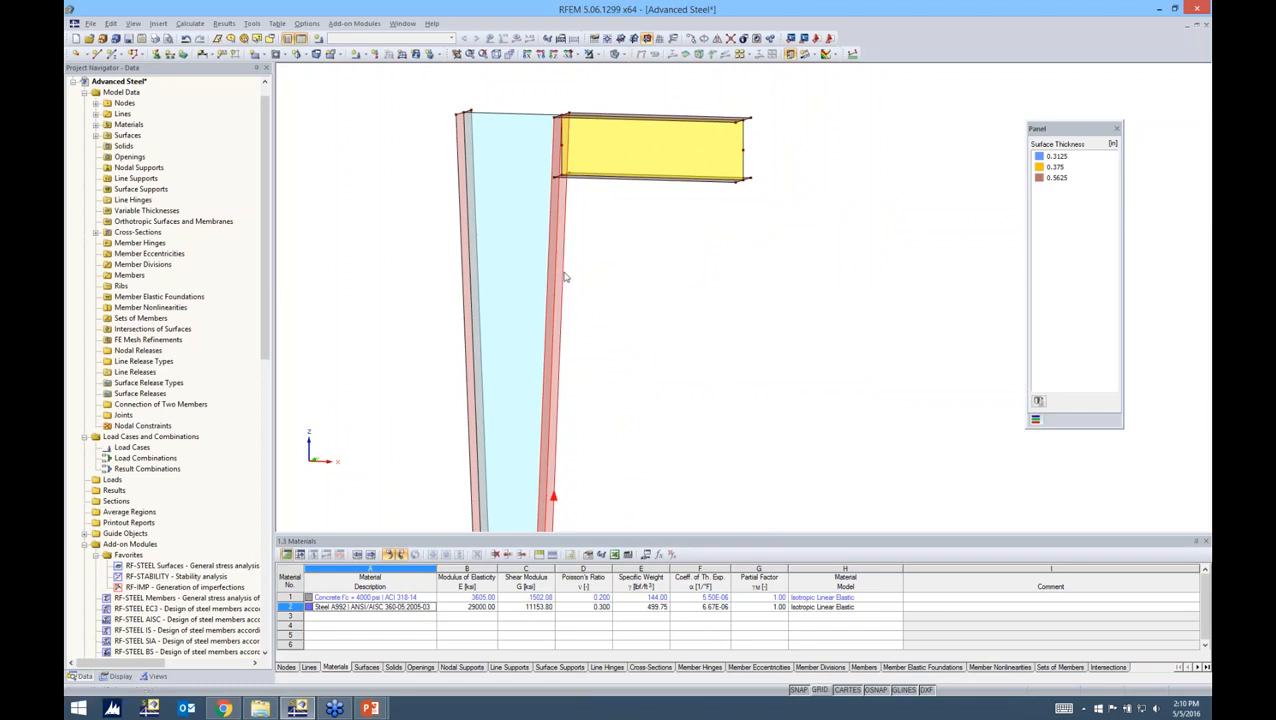
pyautogui.rightClick(565, 277)
pyautogui.moveTo(597, 341)
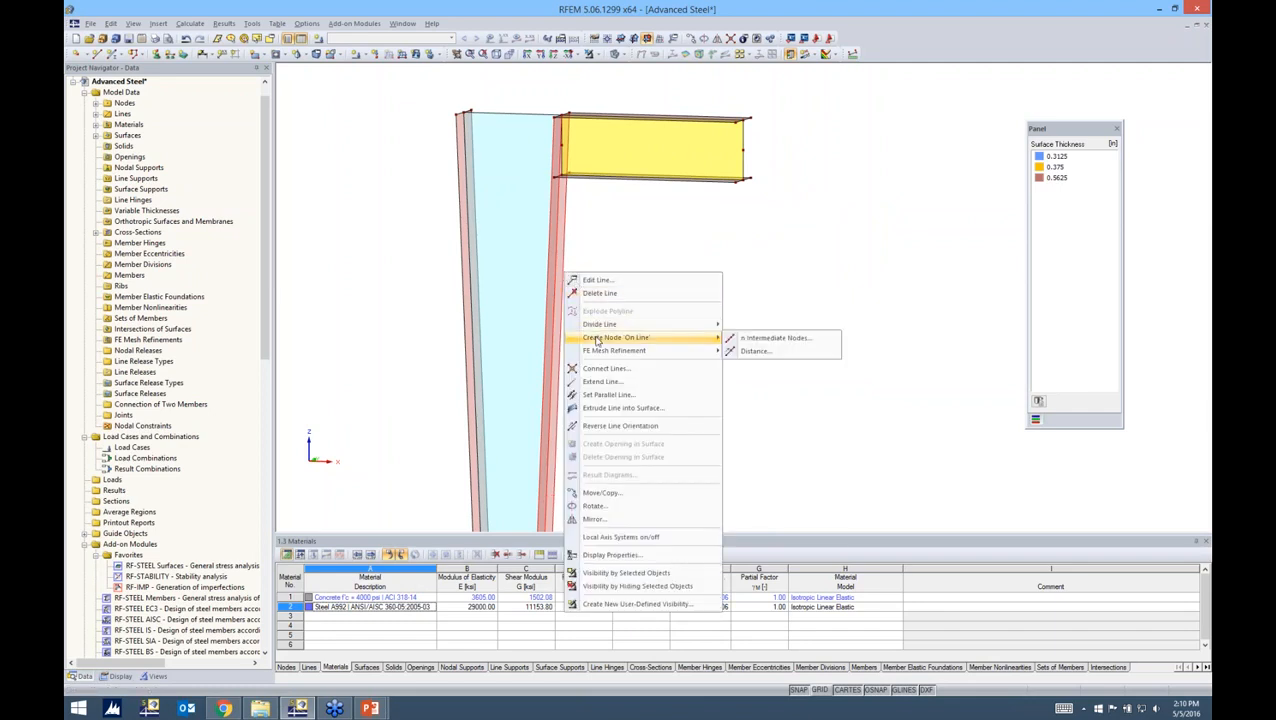
pyautogui.click(755, 350)
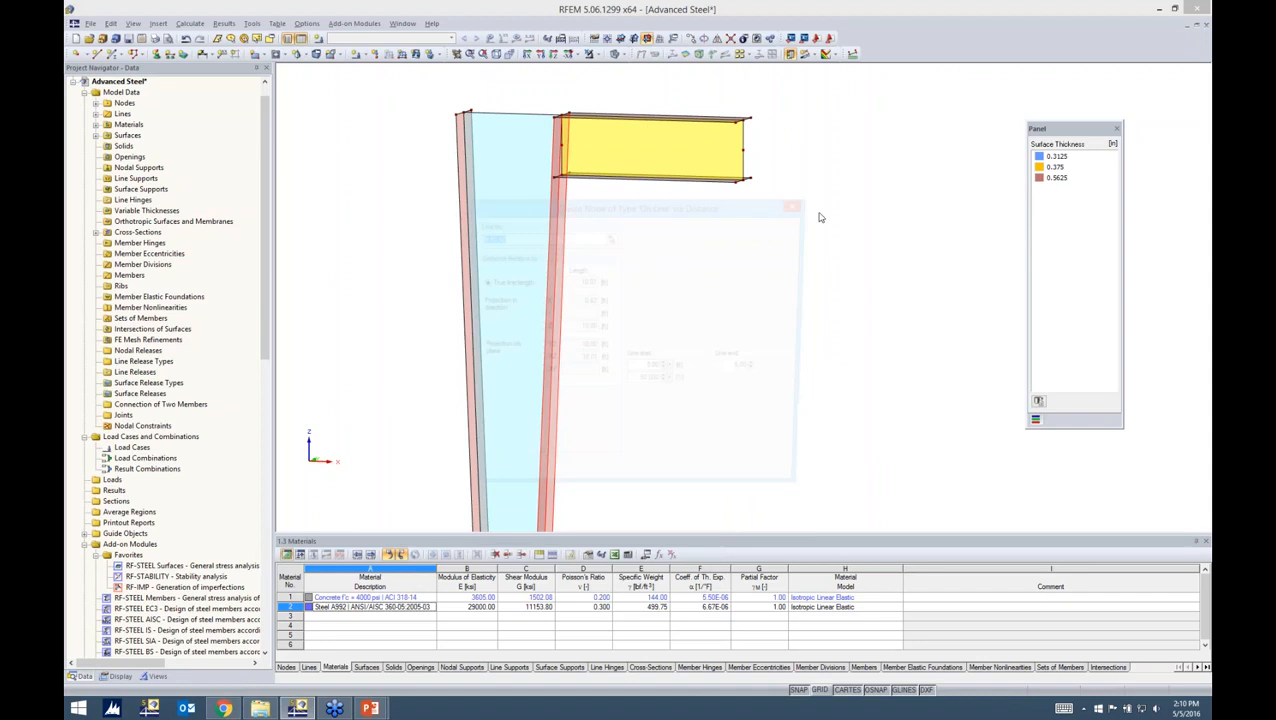
pyautogui.moveTo(699, 211); pyautogui.dragTo(845, 216)
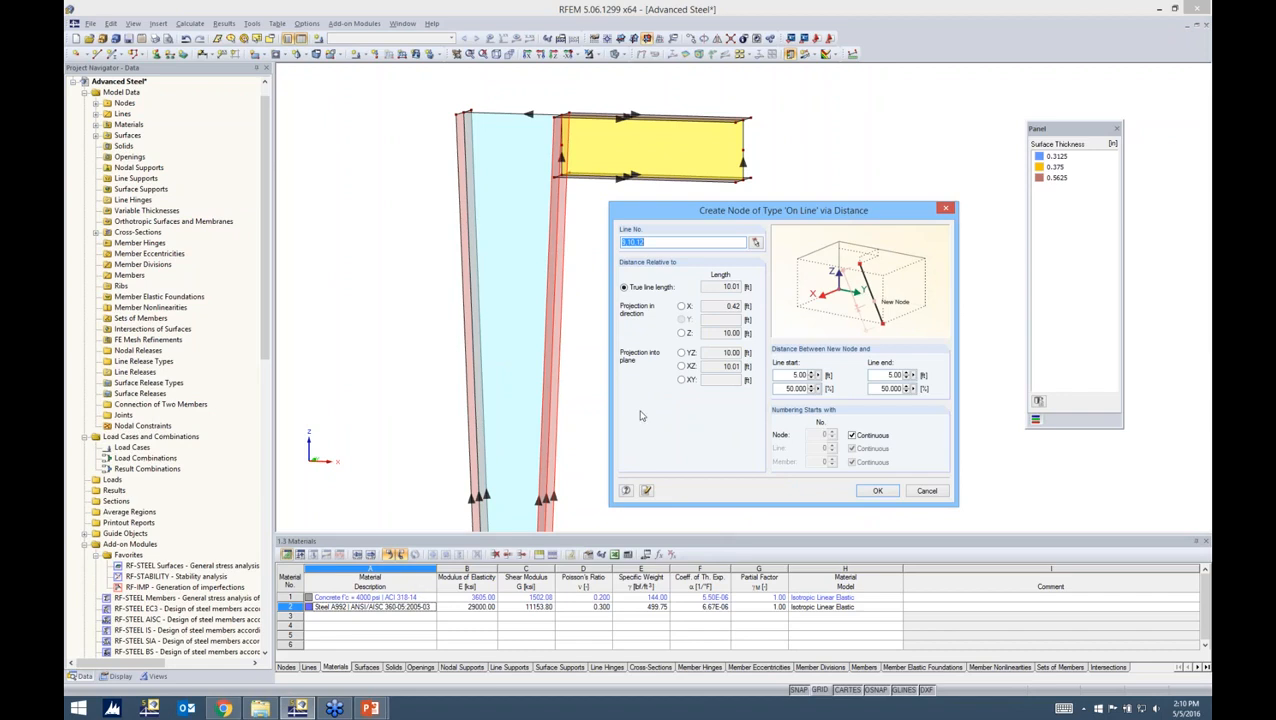
pyautogui.doubleClick(876, 376)
pyautogui.write('1.5')
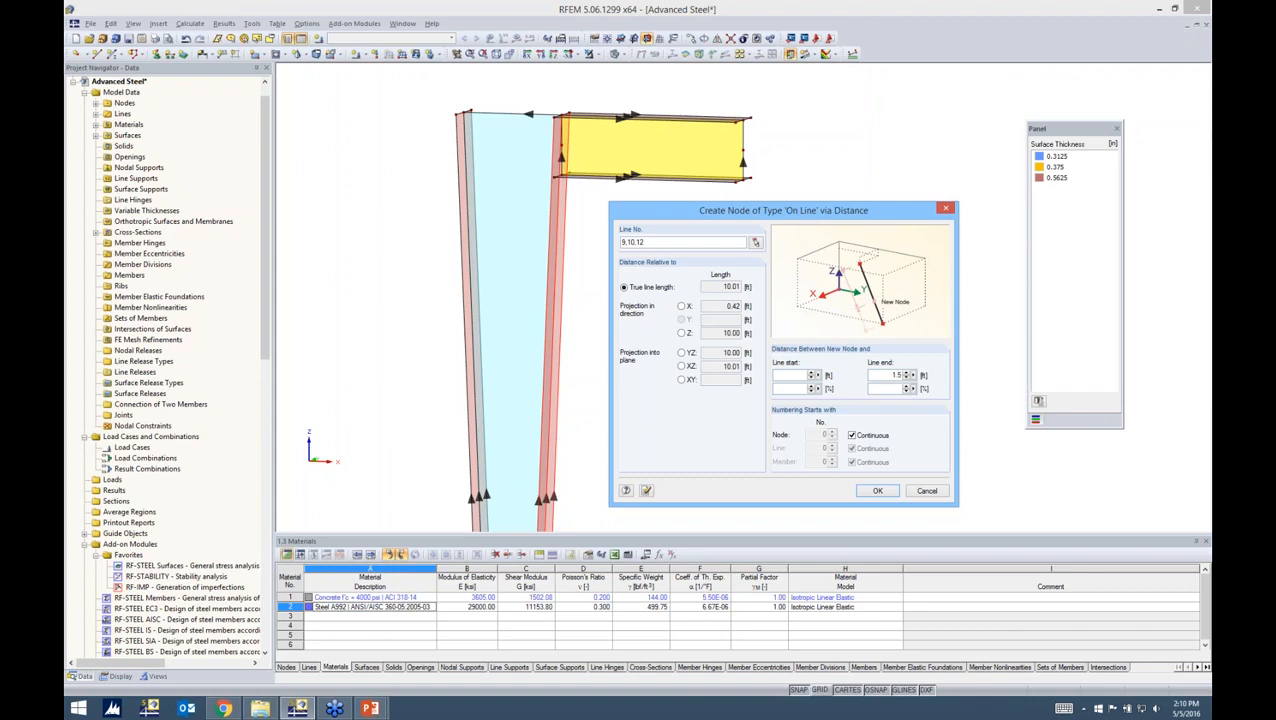
pyautogui.press('Return')
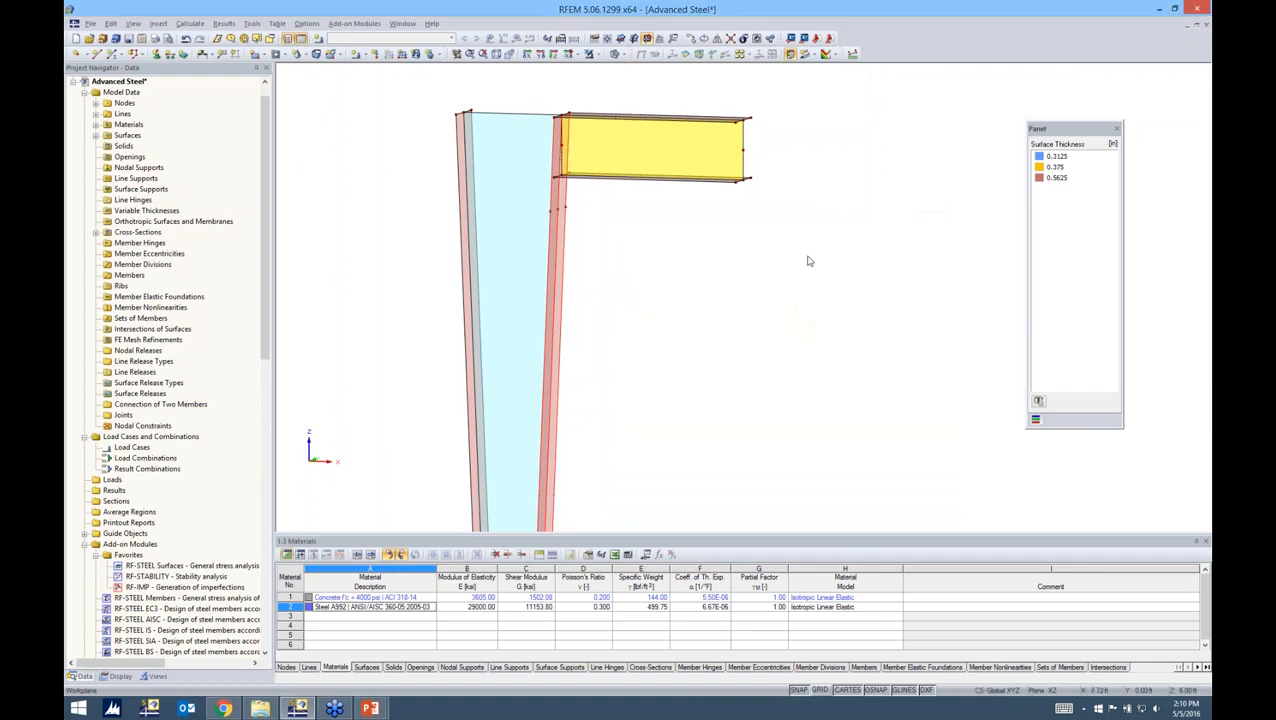
# - Move the three nodes at the column end of the beam's lower flange down onto the new column flange nodes to taper the beam
pyautogui.scroll(2, 586, 160)
pyautogui.scroll(3, 586, 160)
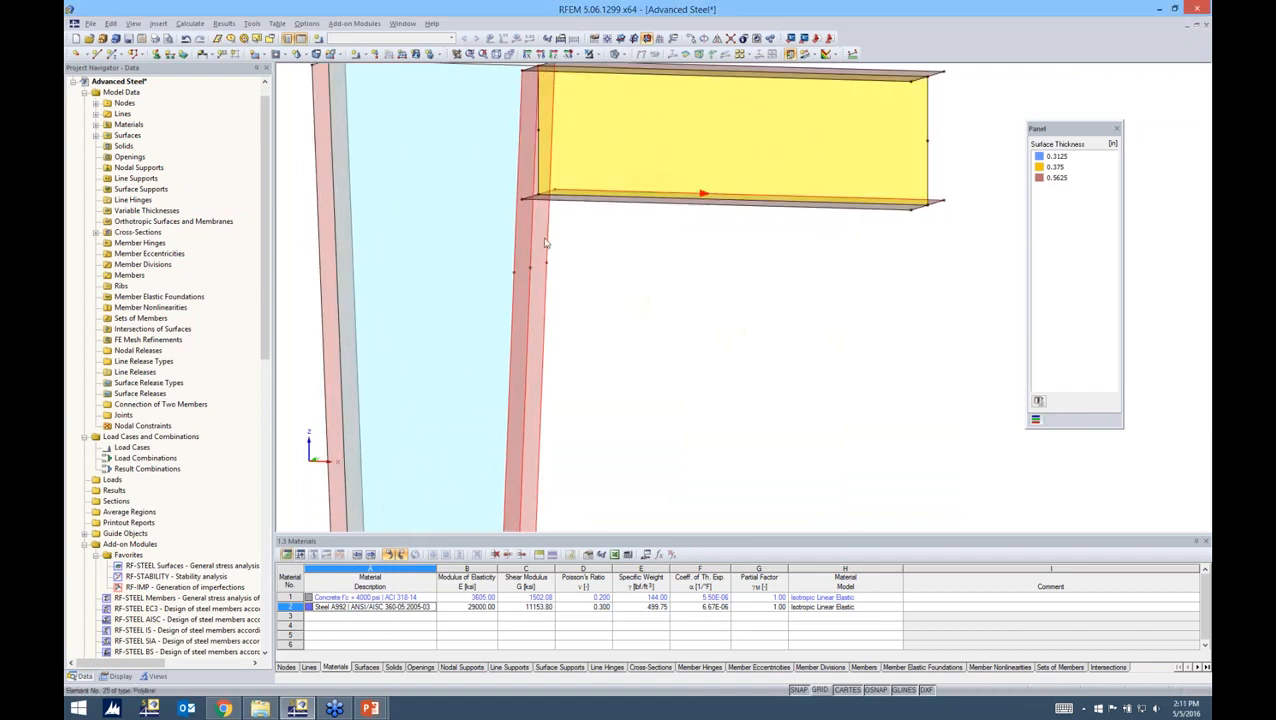
pyautogui.keyDown('ctrl'); pyautogui.moveTo(606, 246); pyautogui.dragTo(590, 304, button='middle'); pyautogui.keyUp('ctrl')
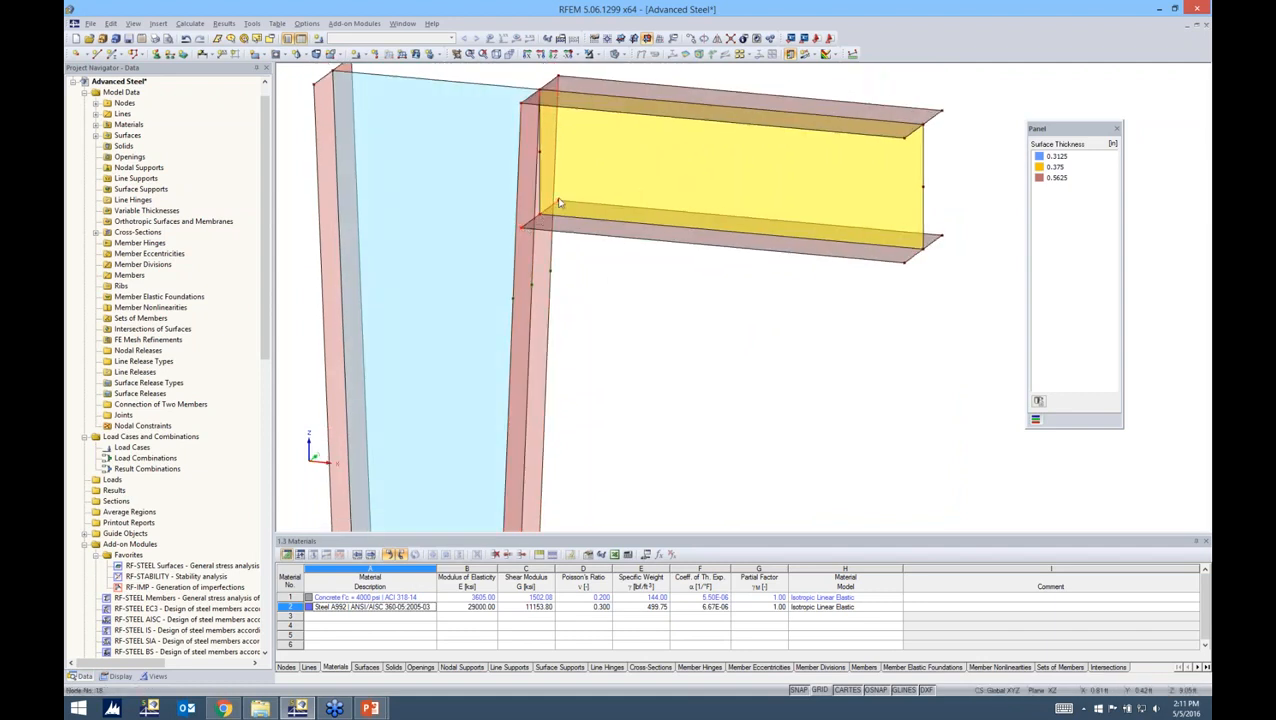
pyautogui.scroll(3, 522, 228)
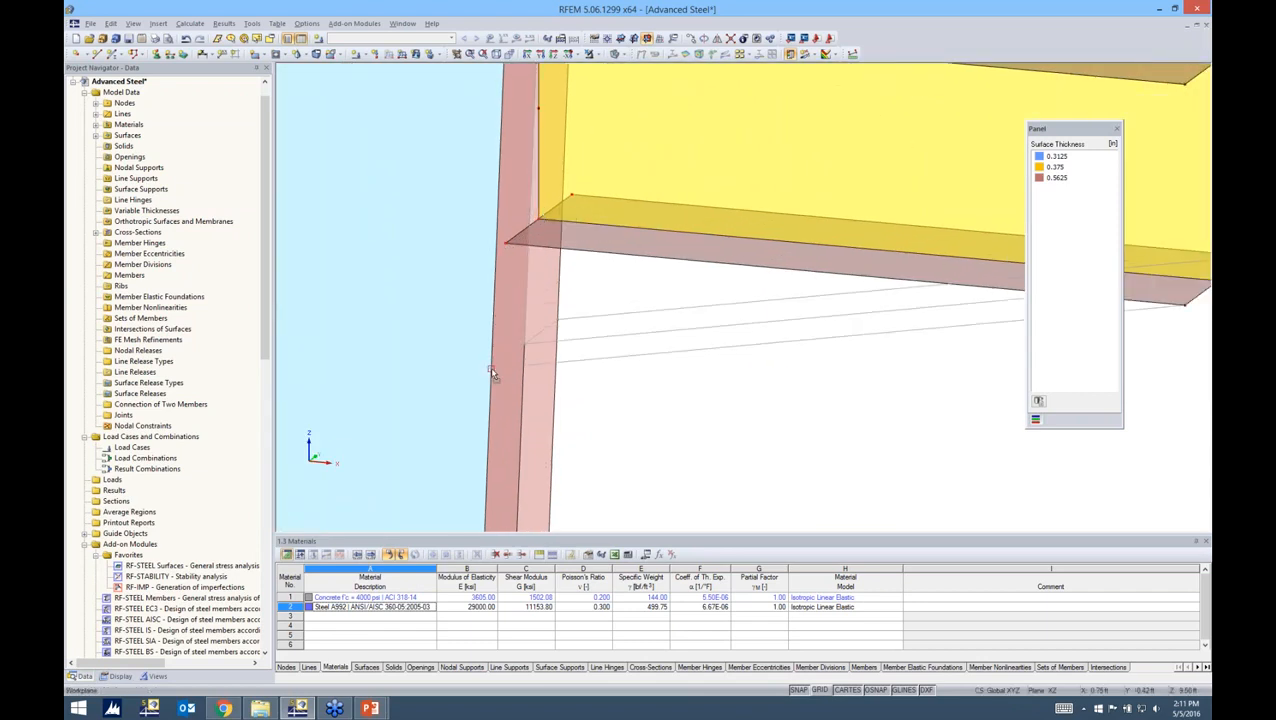
pyautogui.scroll(-5, 601, 367)
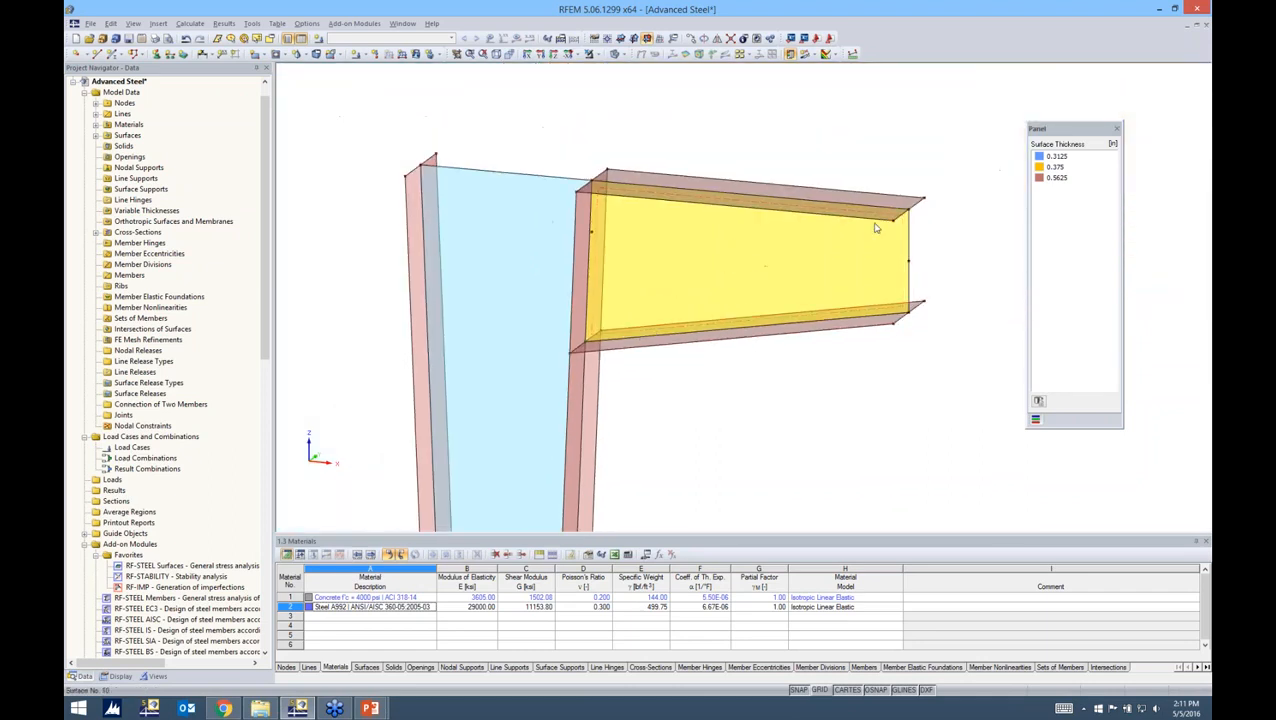
pyautogui.keyDown('ctrl'); pyautogui.moveTo(713, 420); pyautogui.dragTo(785, 370, button='middle'); pyautogui.keyUp('ctrl')
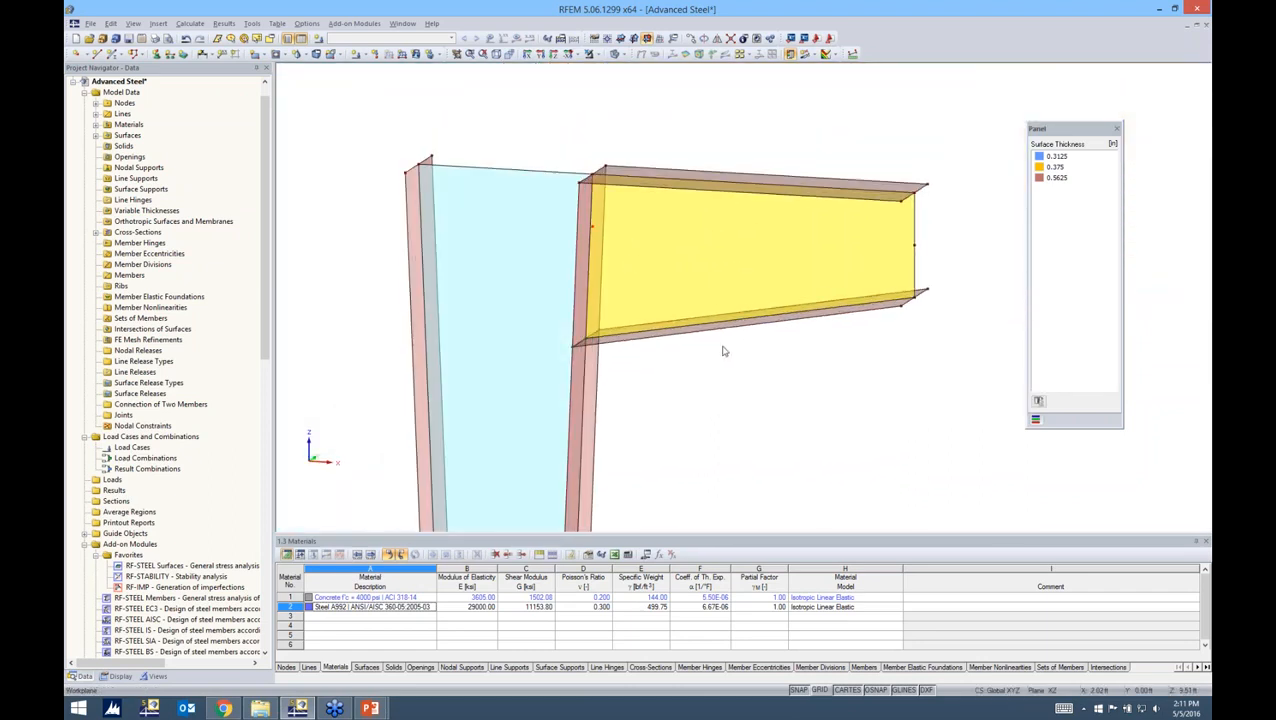
pyautogui.scroll(-3, 727, 349)
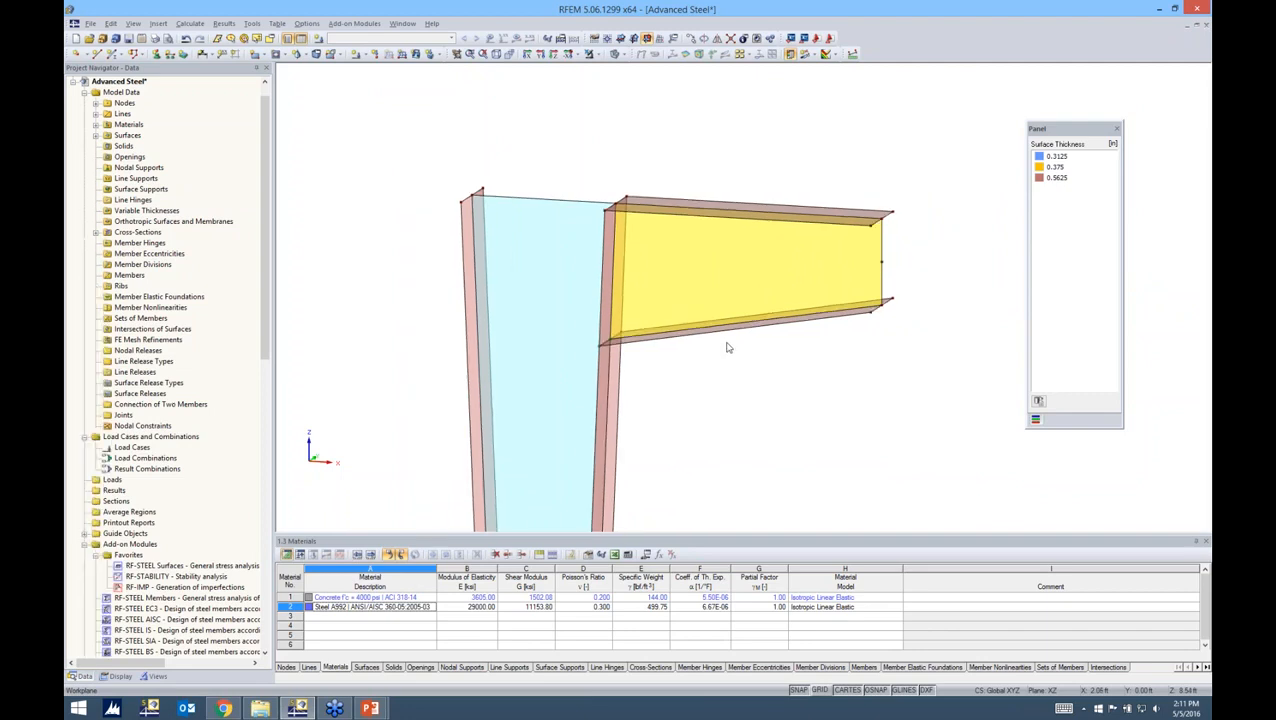
# - Turn on the local axis systems of the column and beam surfaces
pyautogui.keyDown('ctrl'); pyautogui.moveTo(727, 352); pyautogui.dragTo(696, 368, button='middle'); pyautogui.keyUp('ctrl')
pyautogui.moveTo(750, 411); pyautogui.dragTo(727, 363, button='middle')
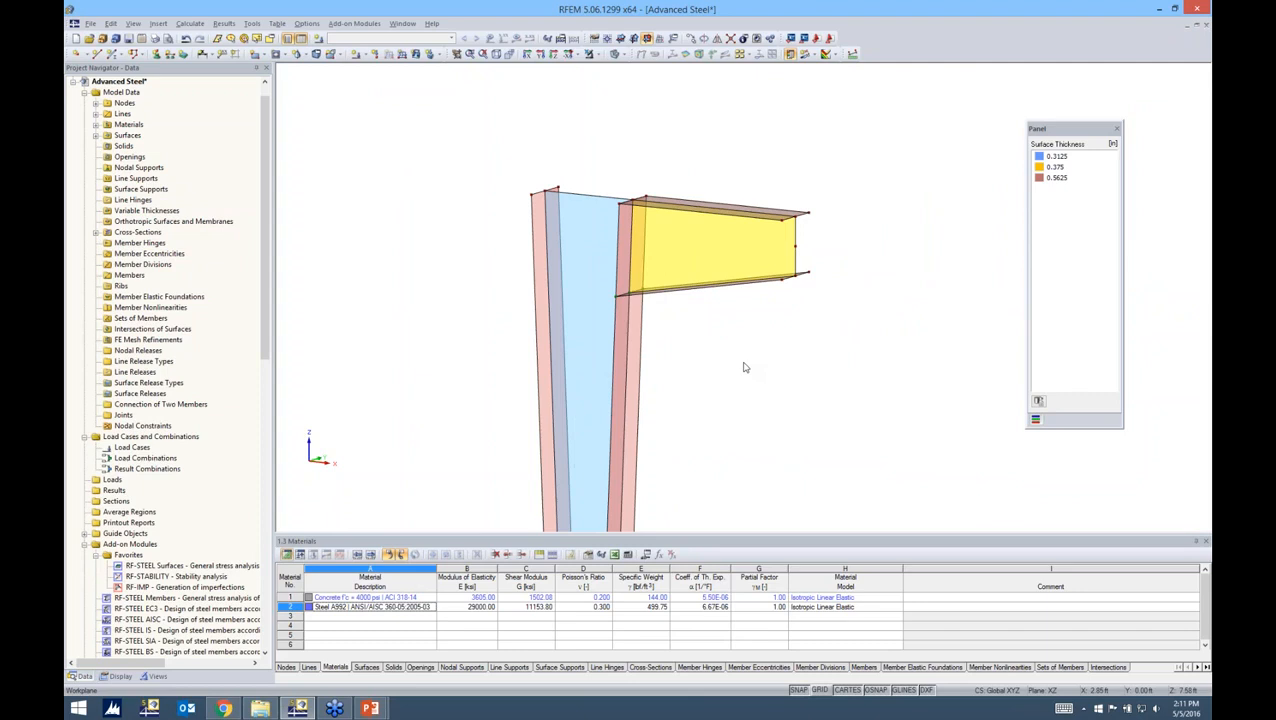
pyautogui.rightClick(583, 230)
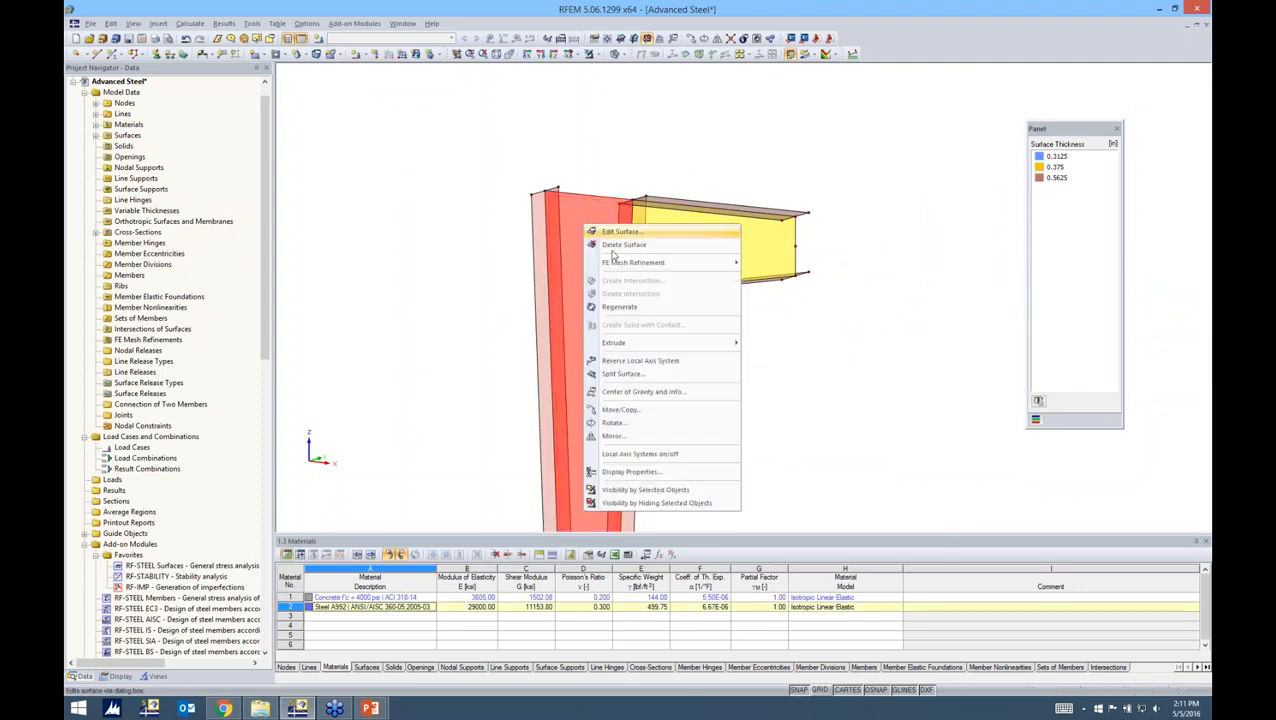
pyautogui.click(621, 455)
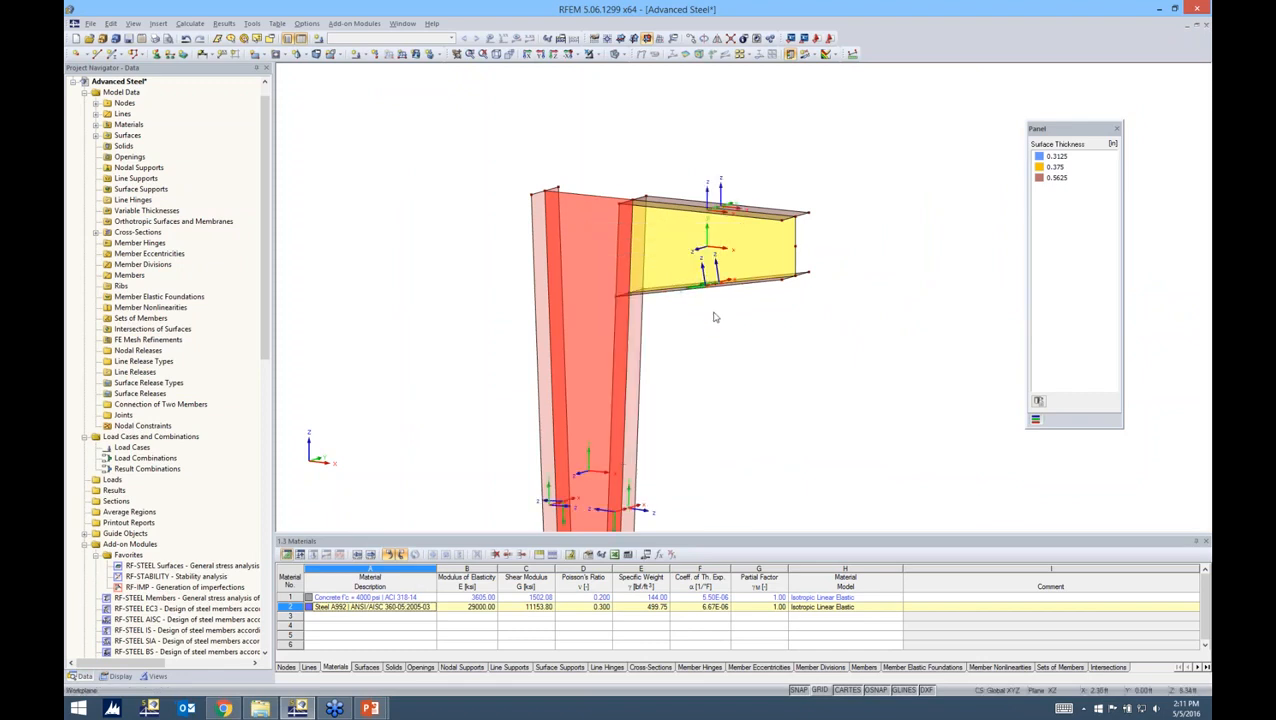
# - Reverse the local axis system of the front half of the column's beam-side flange
pyautogui.scroll(-1, 712, 318)
pyautogui.moveTo(709, 324); pyautogui.dragTo(681, 186, button='middle')
pyautogui.scroll(-1, 685, 202)
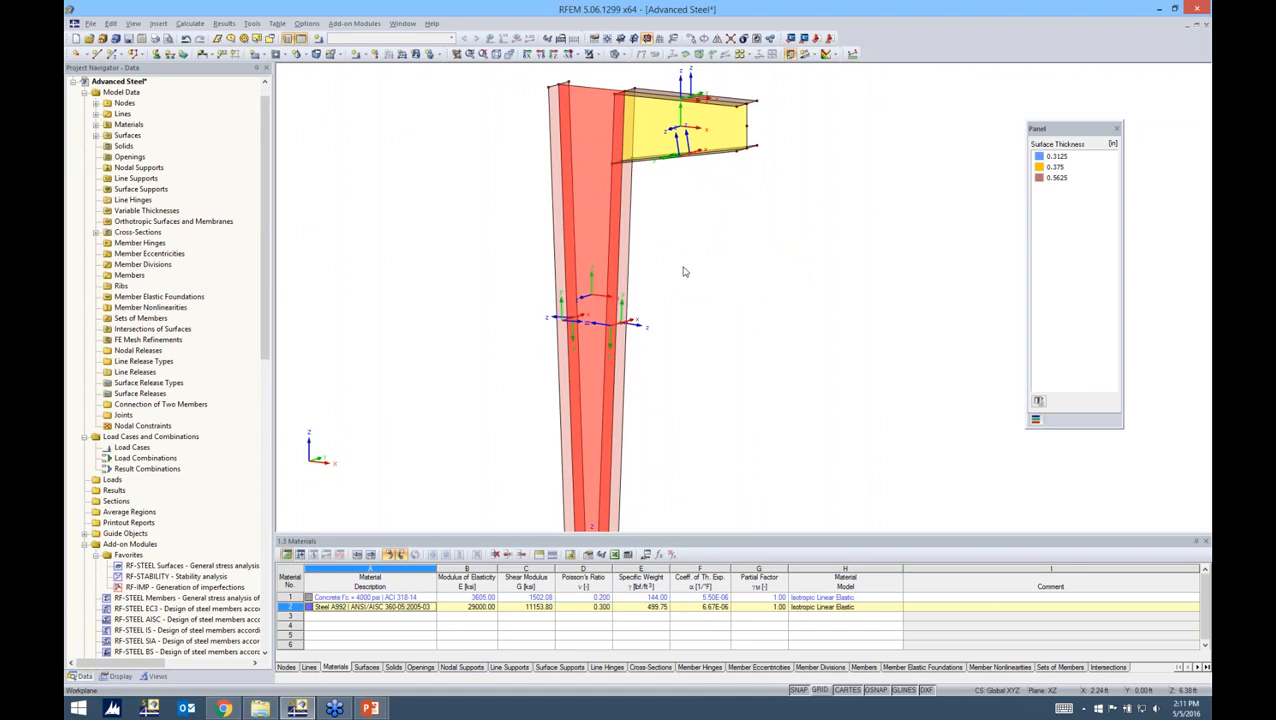
pyautogui.keyDown('ctrl'); pyautogui.moveTo(660, 277); pyautogui.dragTo(655, 325, button='middle'); pyautogui.keyUp('ctrl')
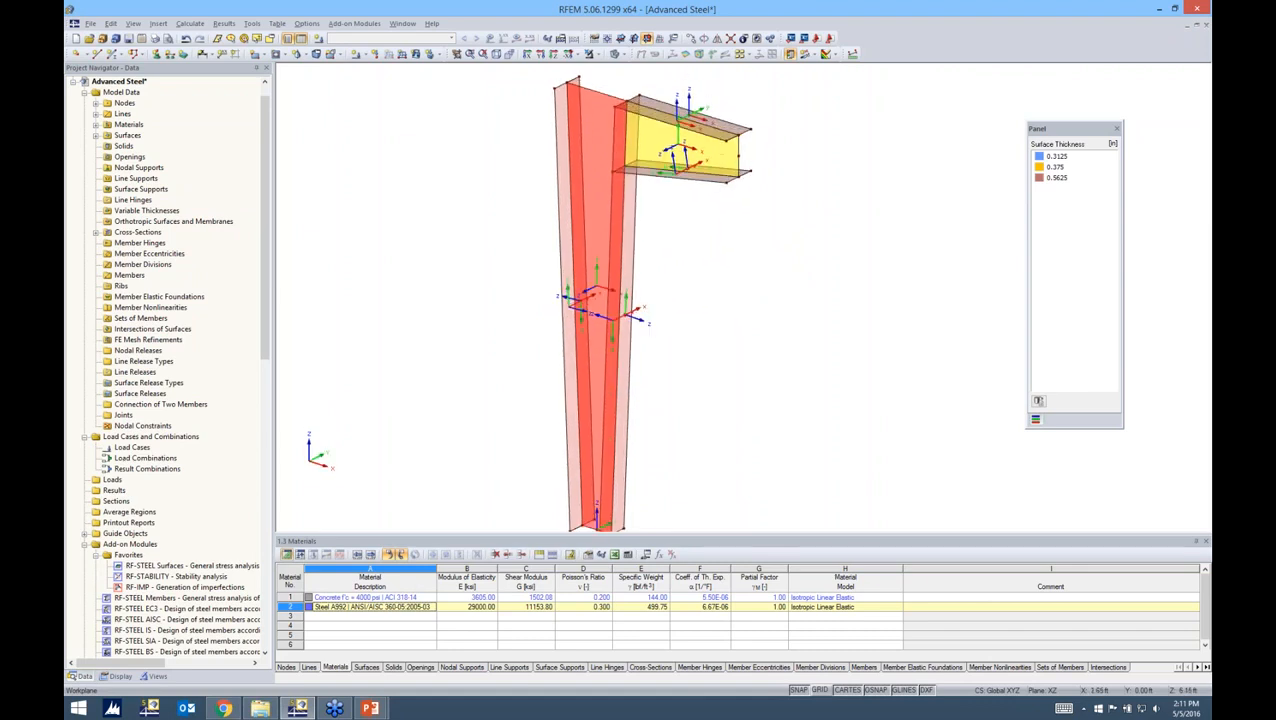
pyautogui.moveTo(681, 256); pyautogui.dragTo(650, 305, button='middle')
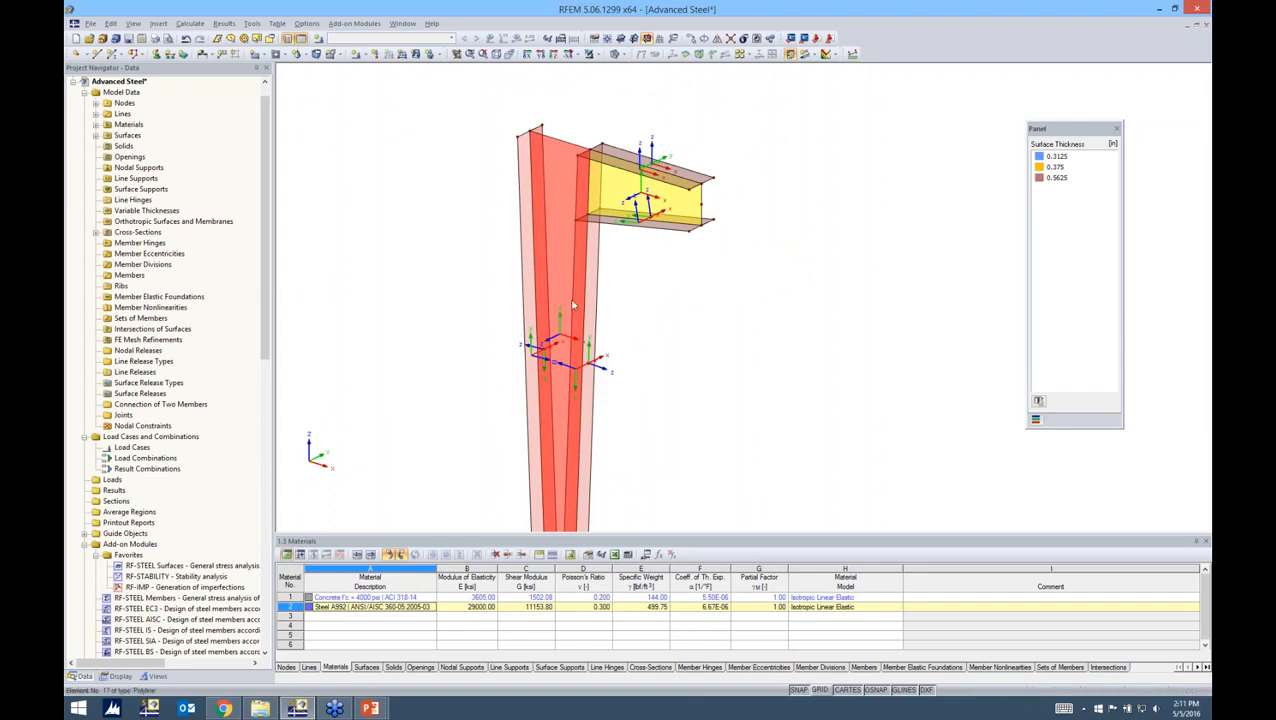
pyautogui.scroll(4, 578, 385)
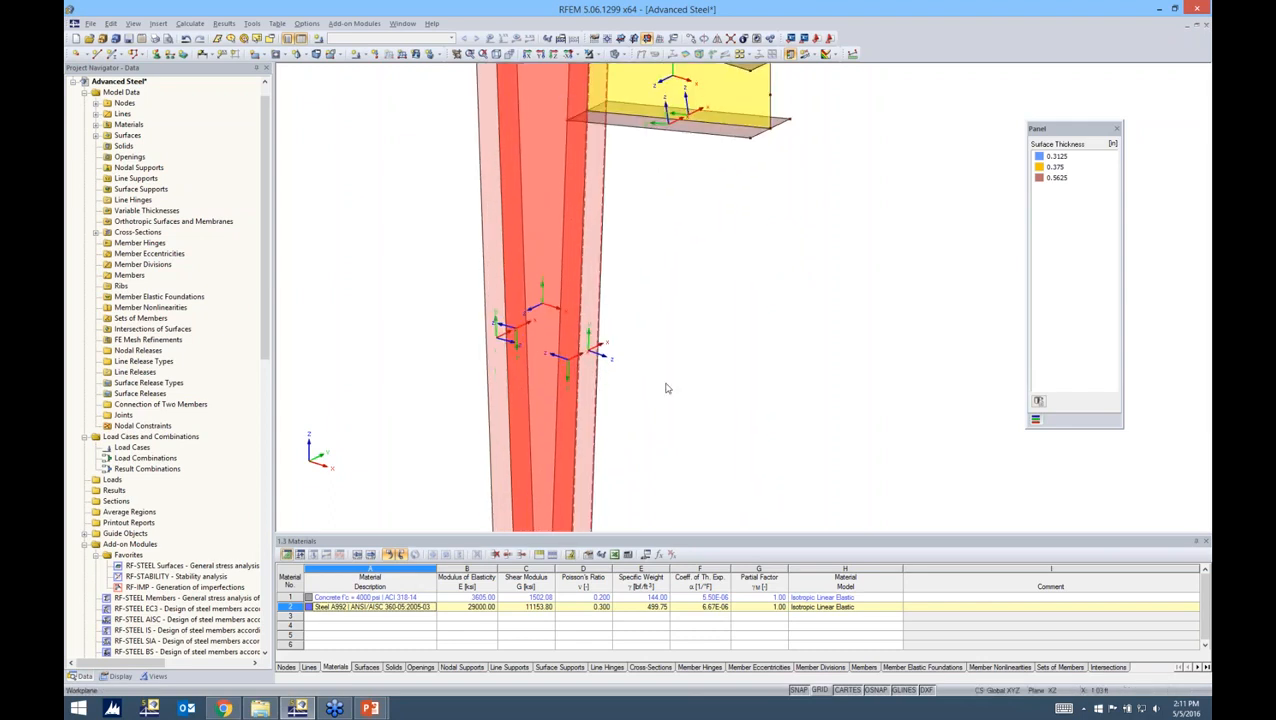
pyautogui.scroll(1, 577, 382)
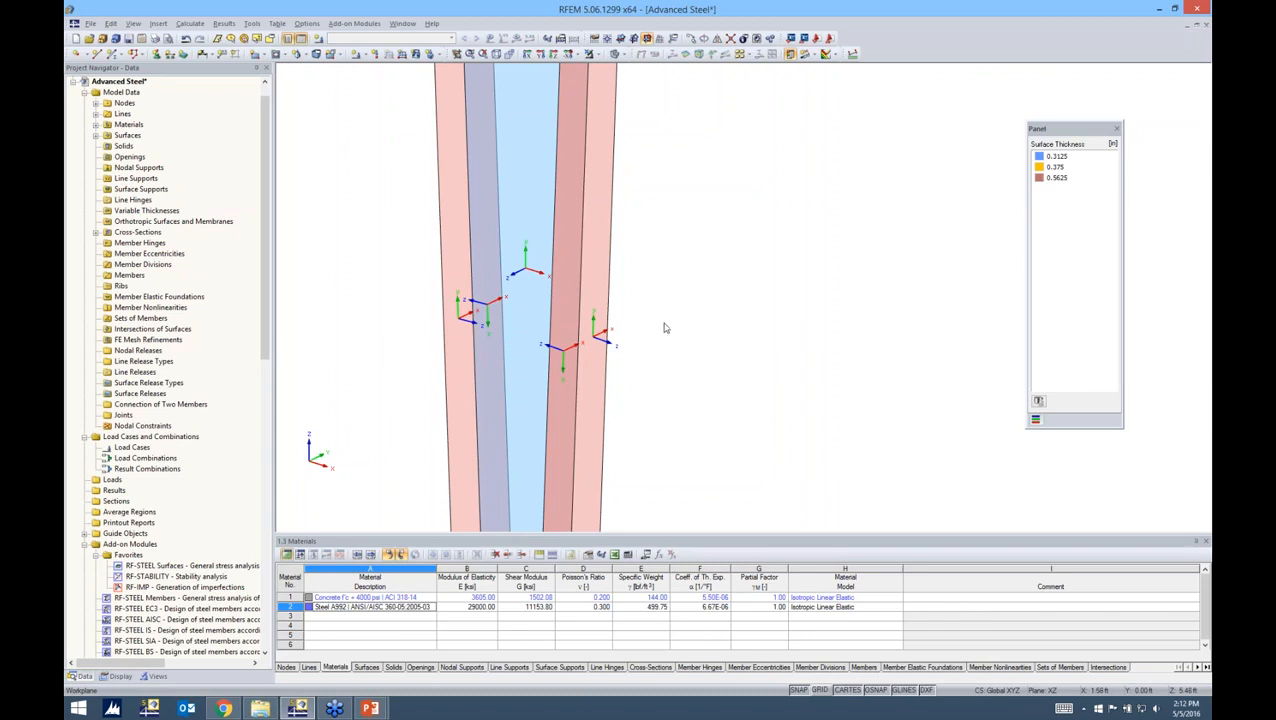
pyautogui.click(569, 328)
pyautogui.click(569, 328)
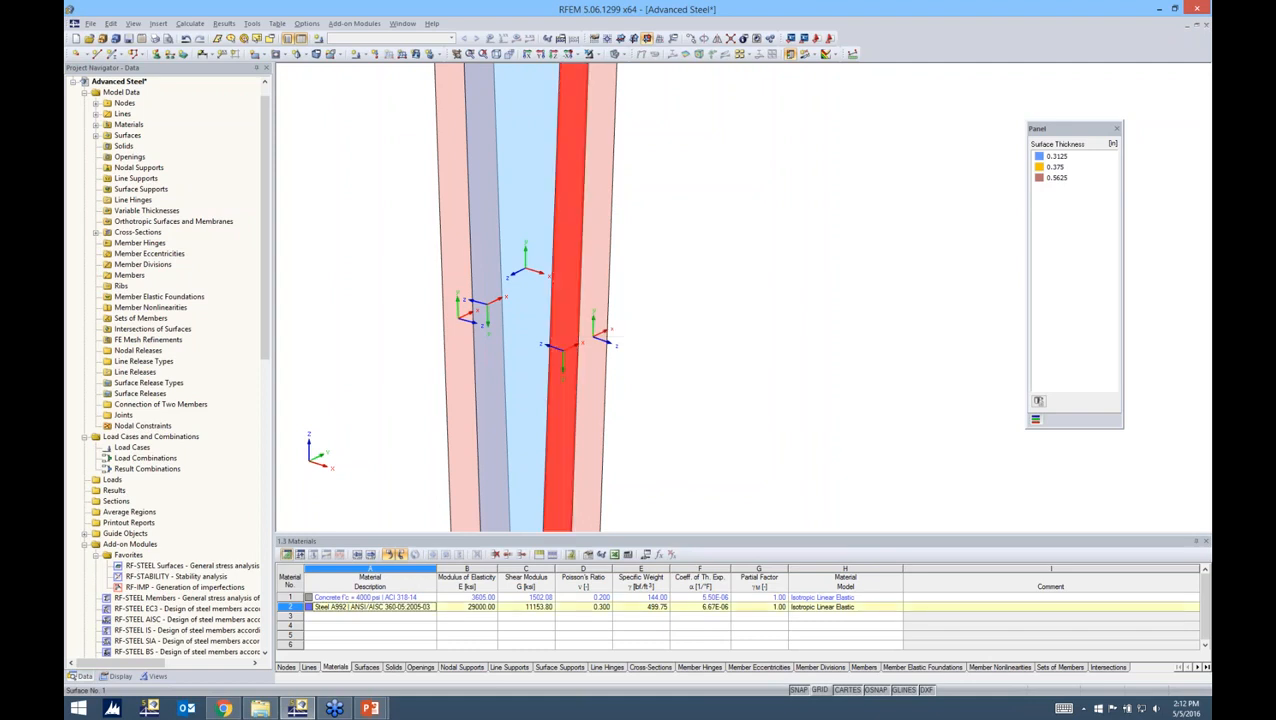
pyautogui.rightClick(567, 313)
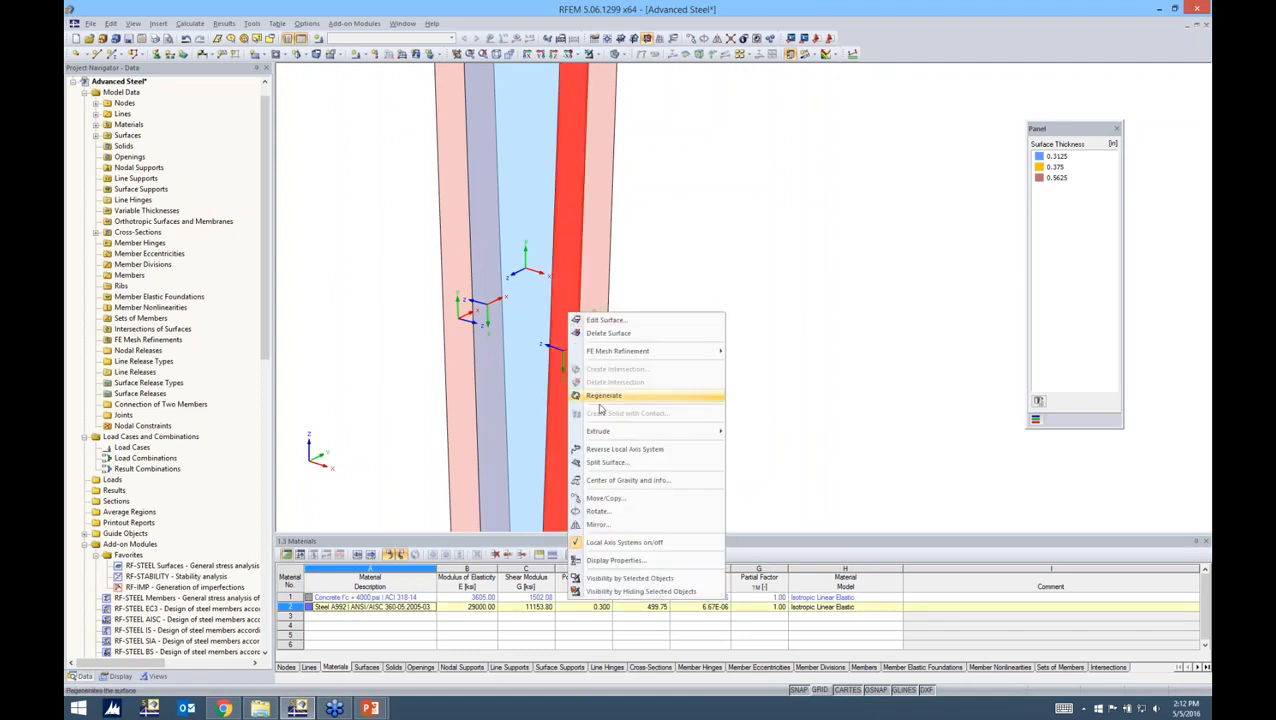
pyautogui.click(608, 452)
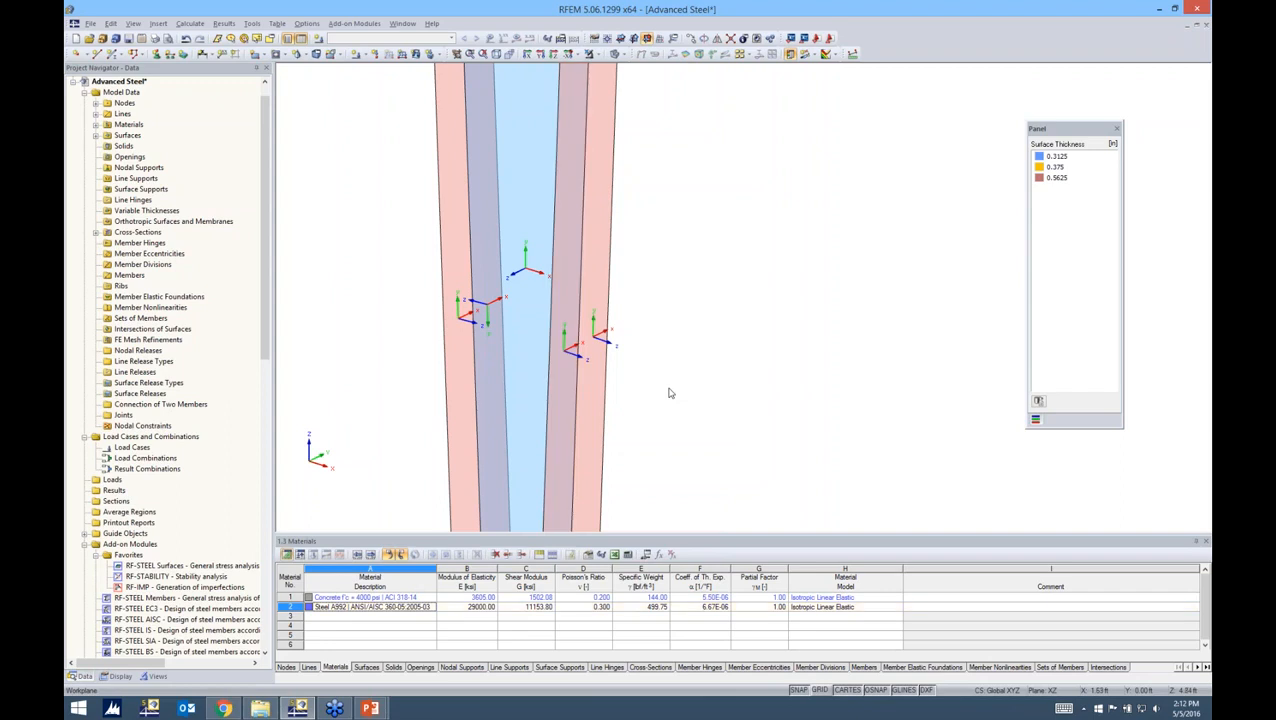
# - Reverse the local axis system of the rear half of the column's outer flange, on the side away from the beam
pyautogui.scroll(2, 595, 368)
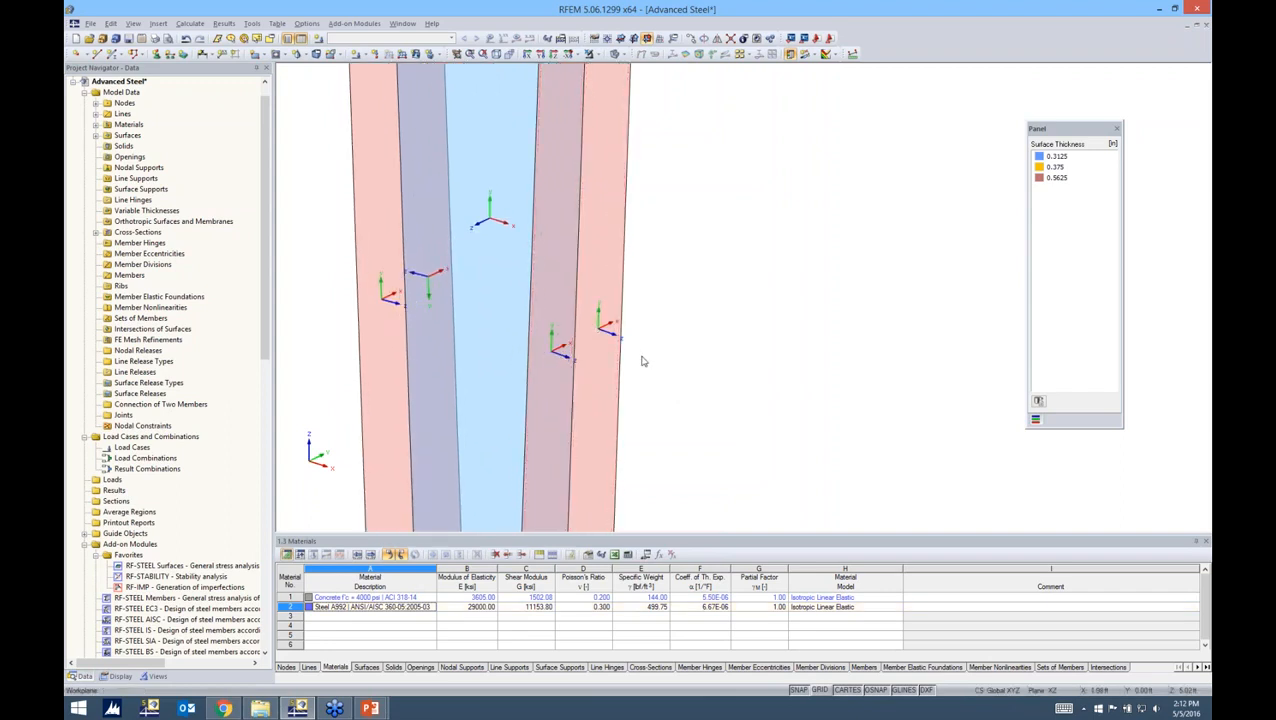
pyautogui.scroll(-3, 607, 350)
pyautogui.keyDown('ctrl'); pyautogui.moveTo(535, 361); pyautogui.dragTo(930, 350, button='middle'); pyautogui.keyUp('ctrl')
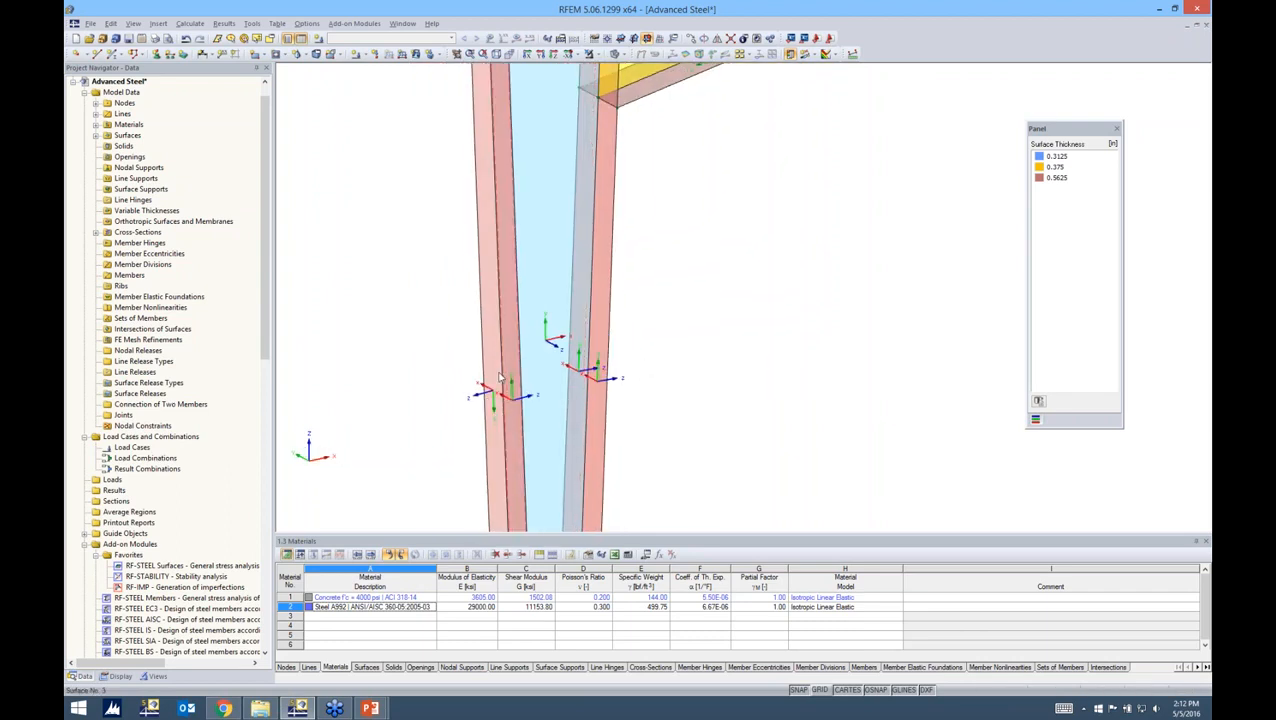
pyautogui.rightClick(494, 371)
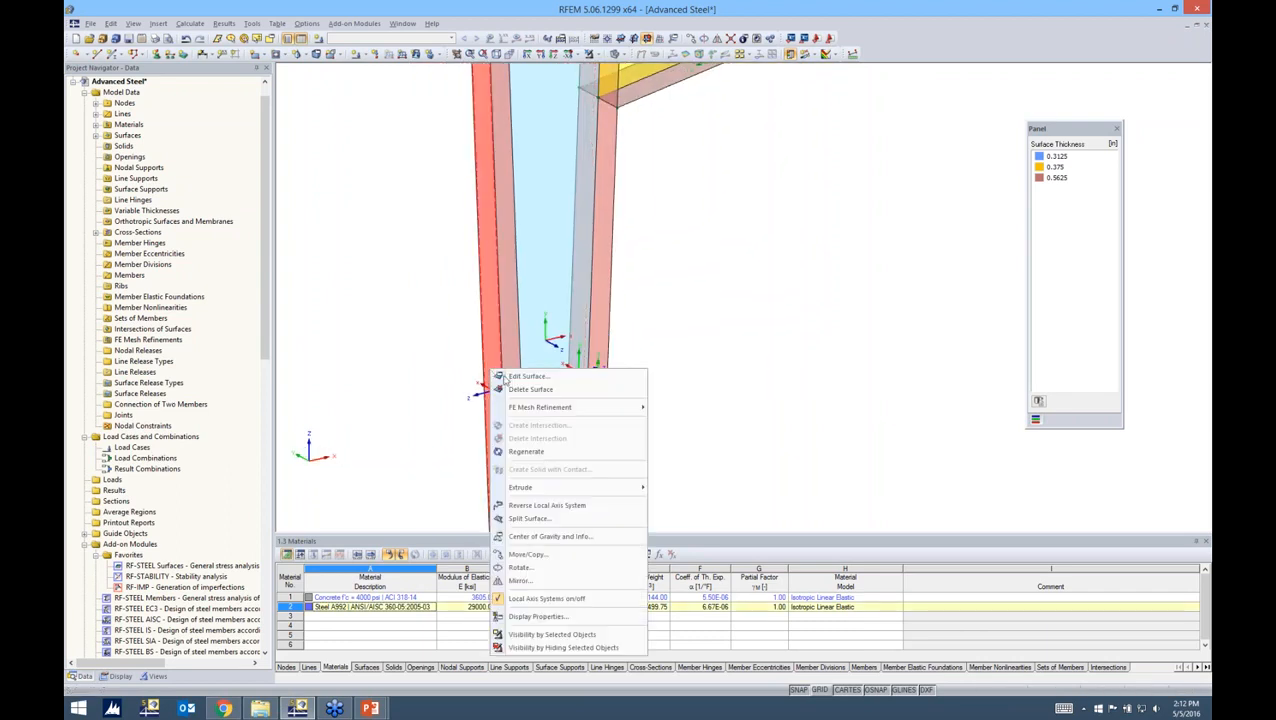
pyautogui.click(518, 504)
pyautogui.keyDown('ctrl'); pyautogui.moveTo(678, 342); pyautogui.dragTo(464, 352, button='middle'); pyautogui.keyUp('ctrl')
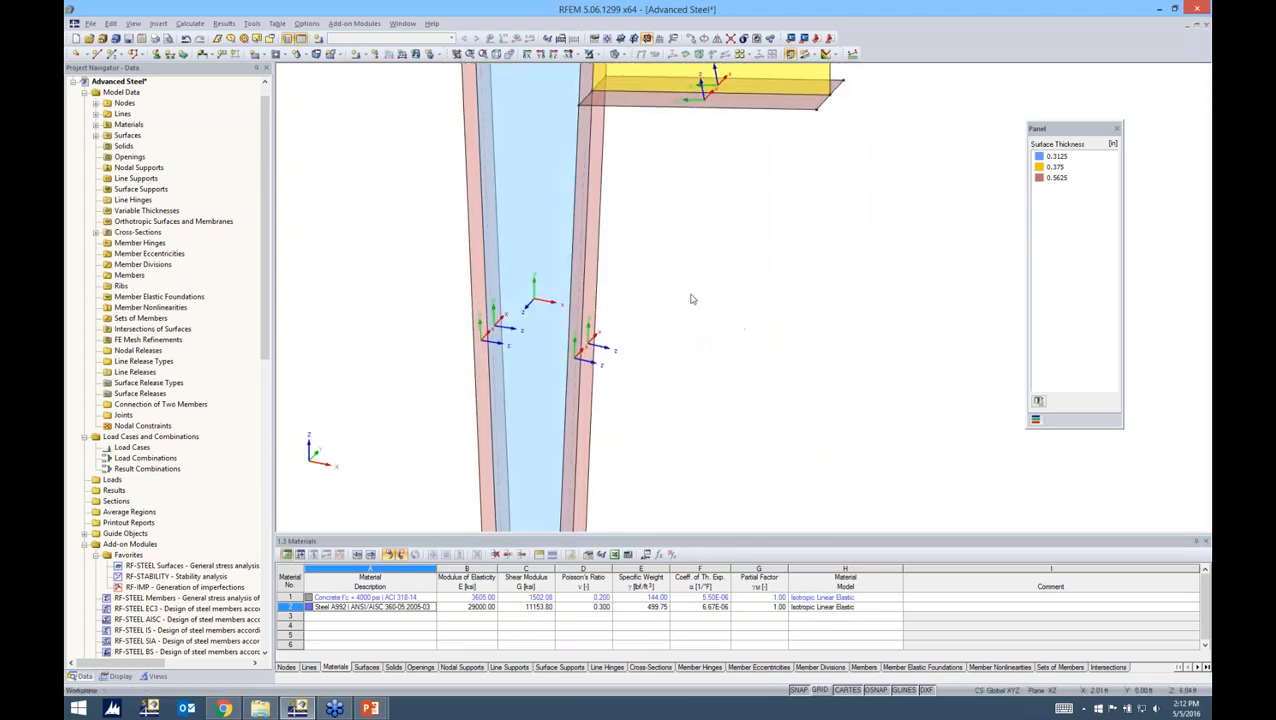
# - Show the grid and set the XY work plane with its origin at the front top corner node of the column's outer flange
pyautogui.scroll(-1, 675, 281)
pyautogui.keyDown('ctrl'); pyautogui.moveTo(775, 224); pyautogui.dragTo(638, 350, button='middle'); pyautogui.keyUp('ctrl')
pyautogui.scroll(-1, 675, 316)
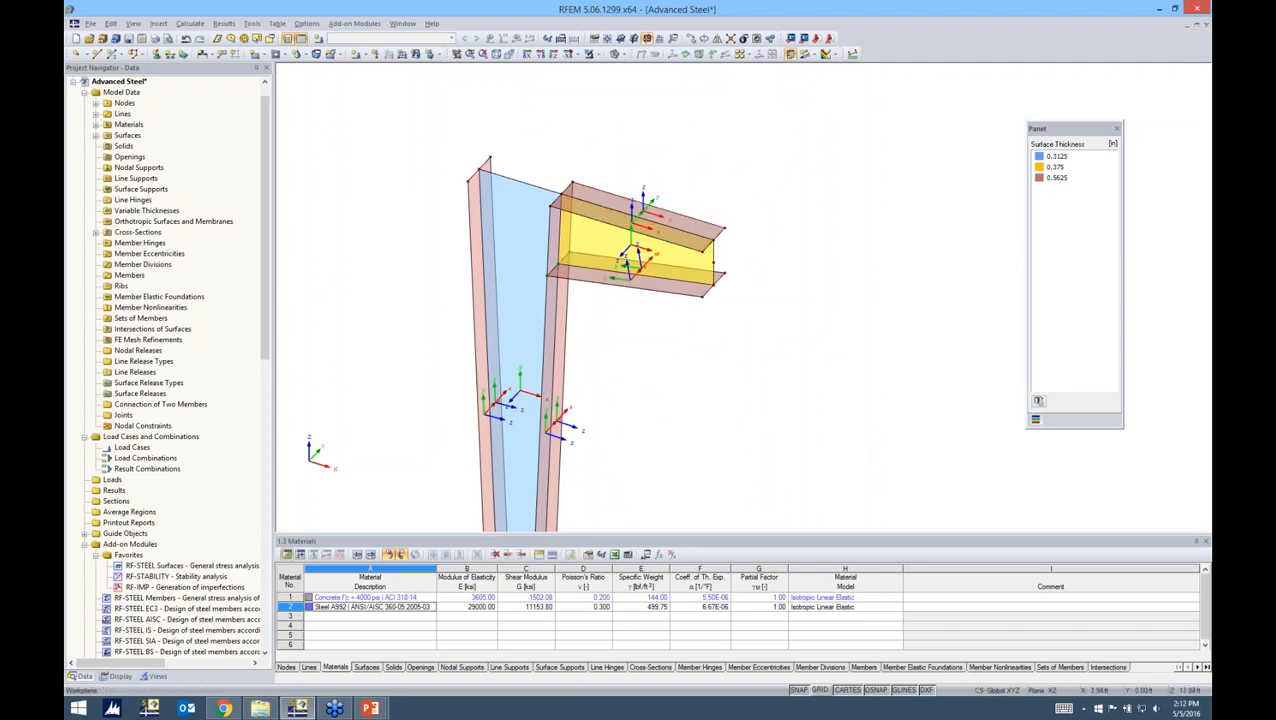
pyautogui.keyDown('ctrl'); pyautogui.moveTo(640, 238); pyautogui.dragTo(655, 272, button='middle'); pyautogui.keyUp('ctrl')
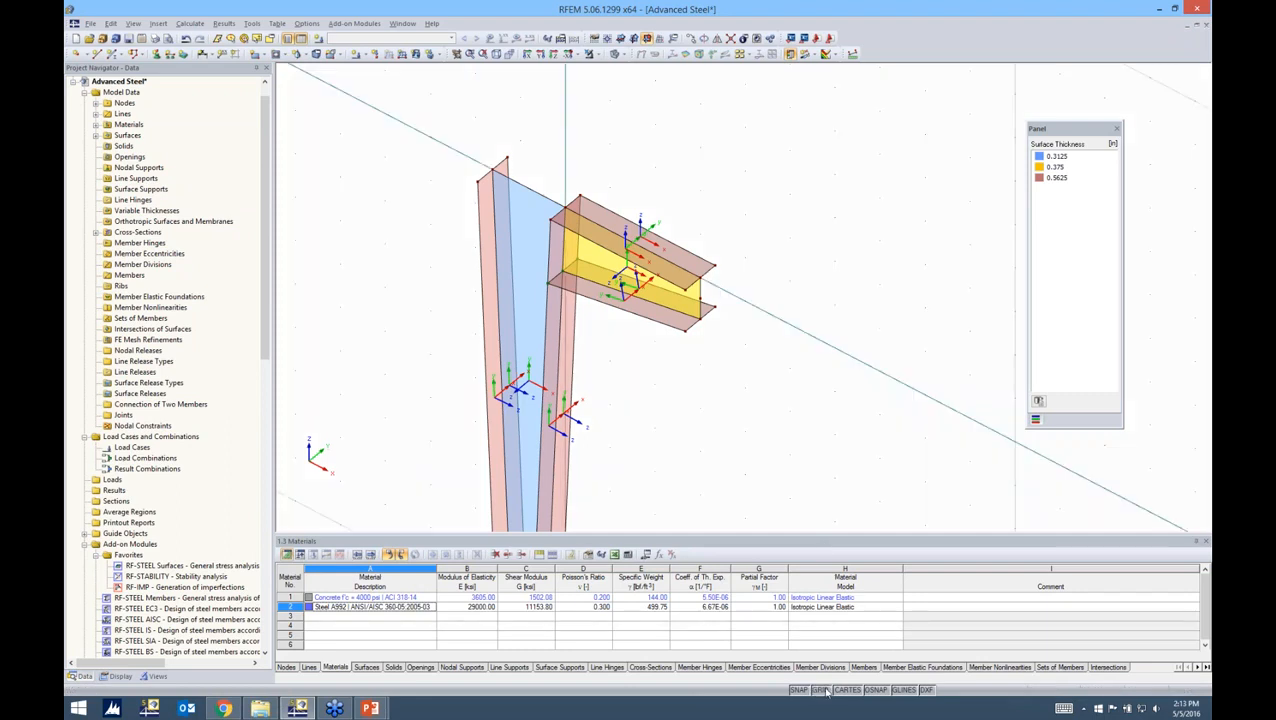
pyautogui.click(620, 38)
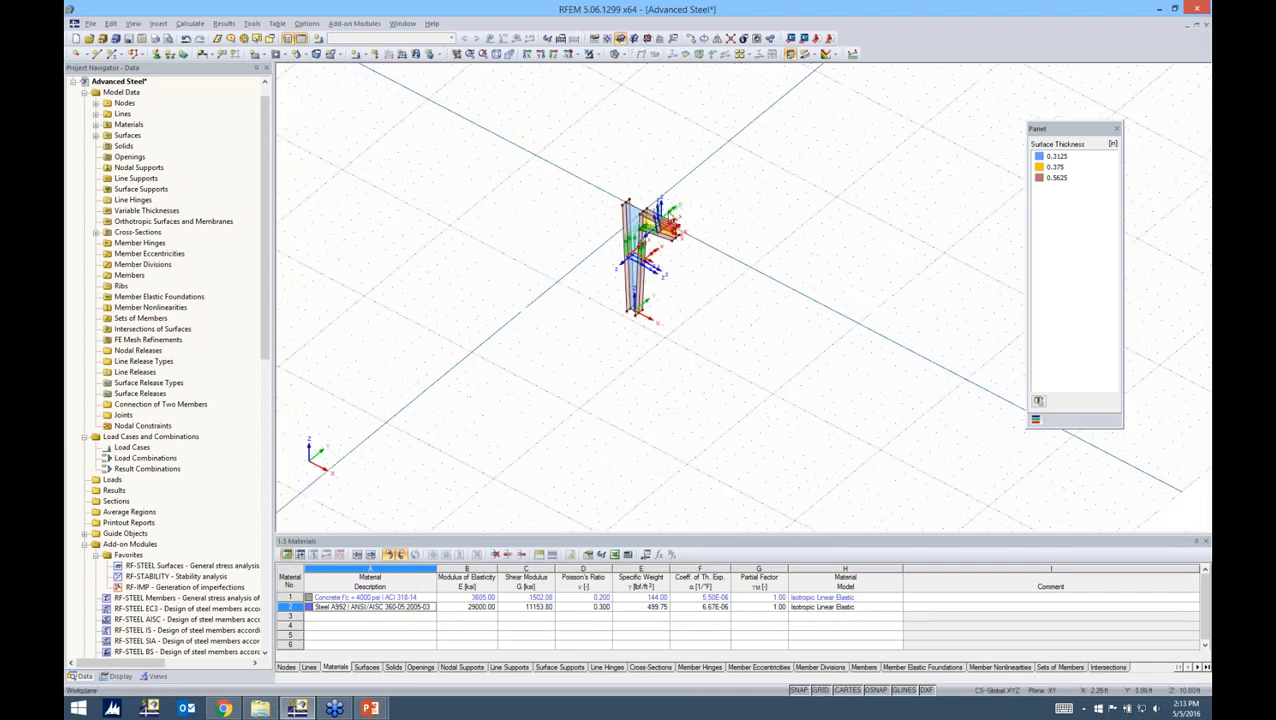
pyautogui.scroll(4, 670, 208)
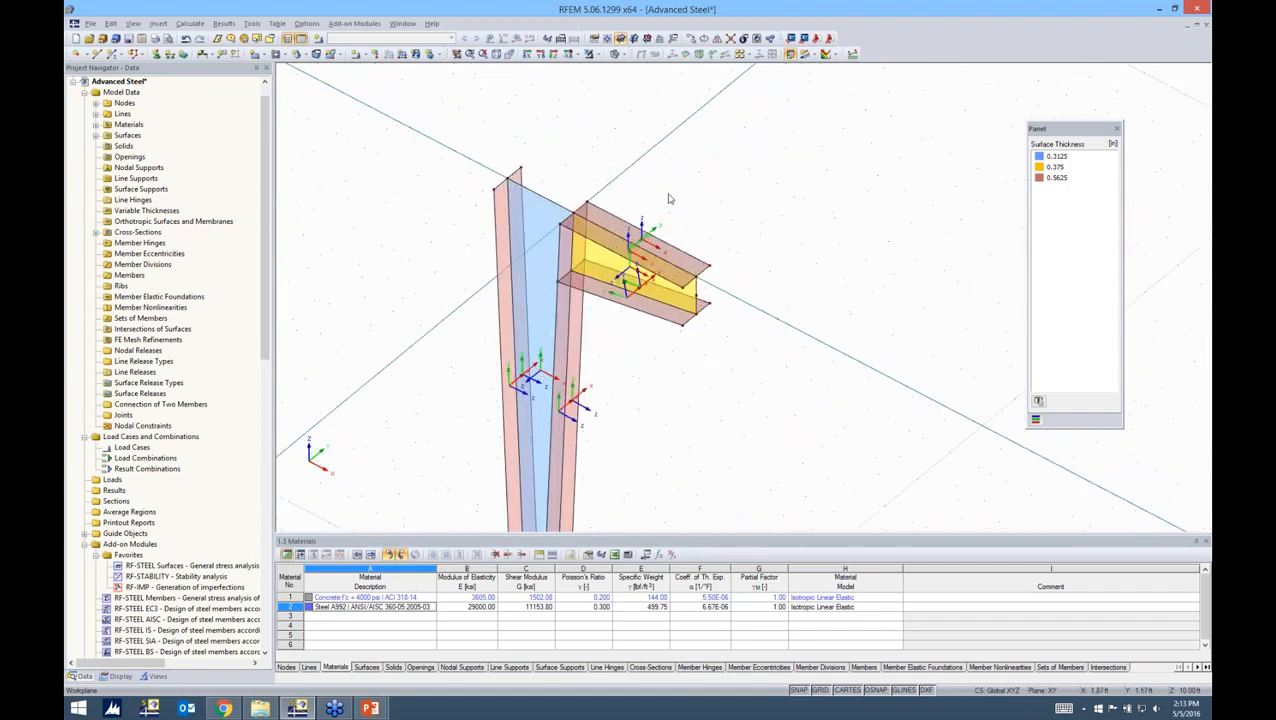
pyautogui.click(610, 42)
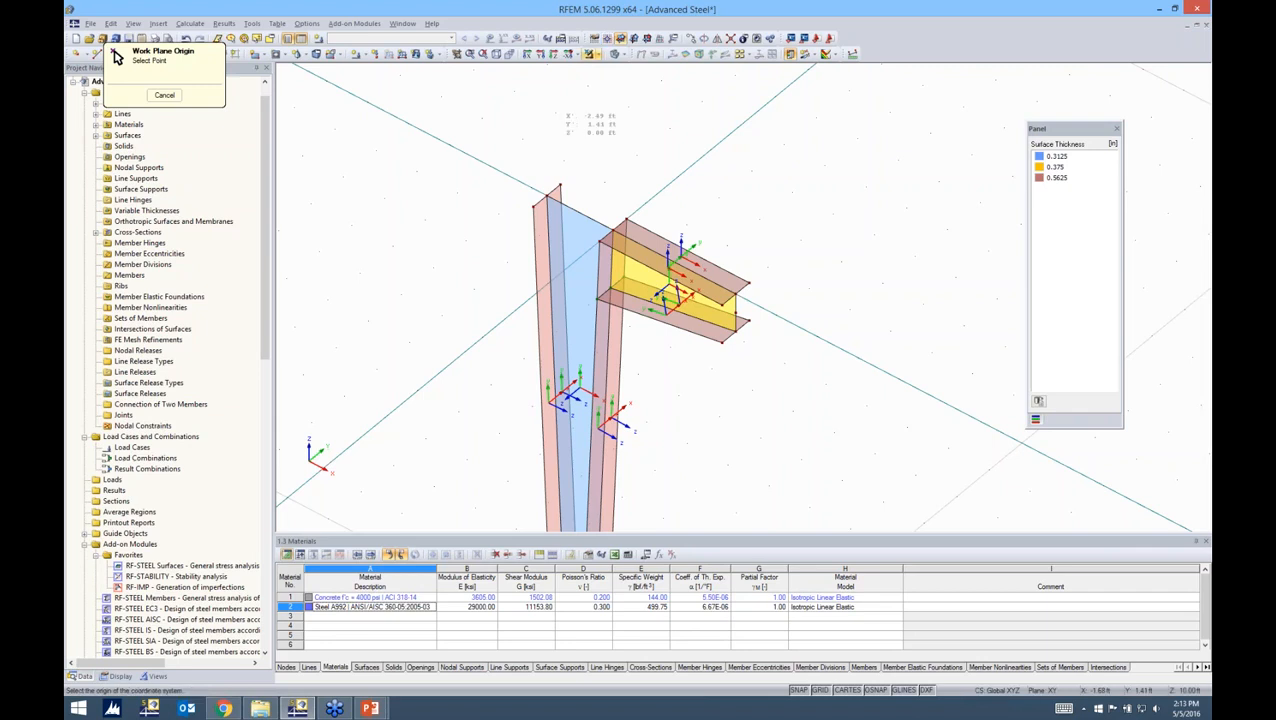
pyautogui.click(538, 206)
pyautogui.scroll(5, 545, 200)
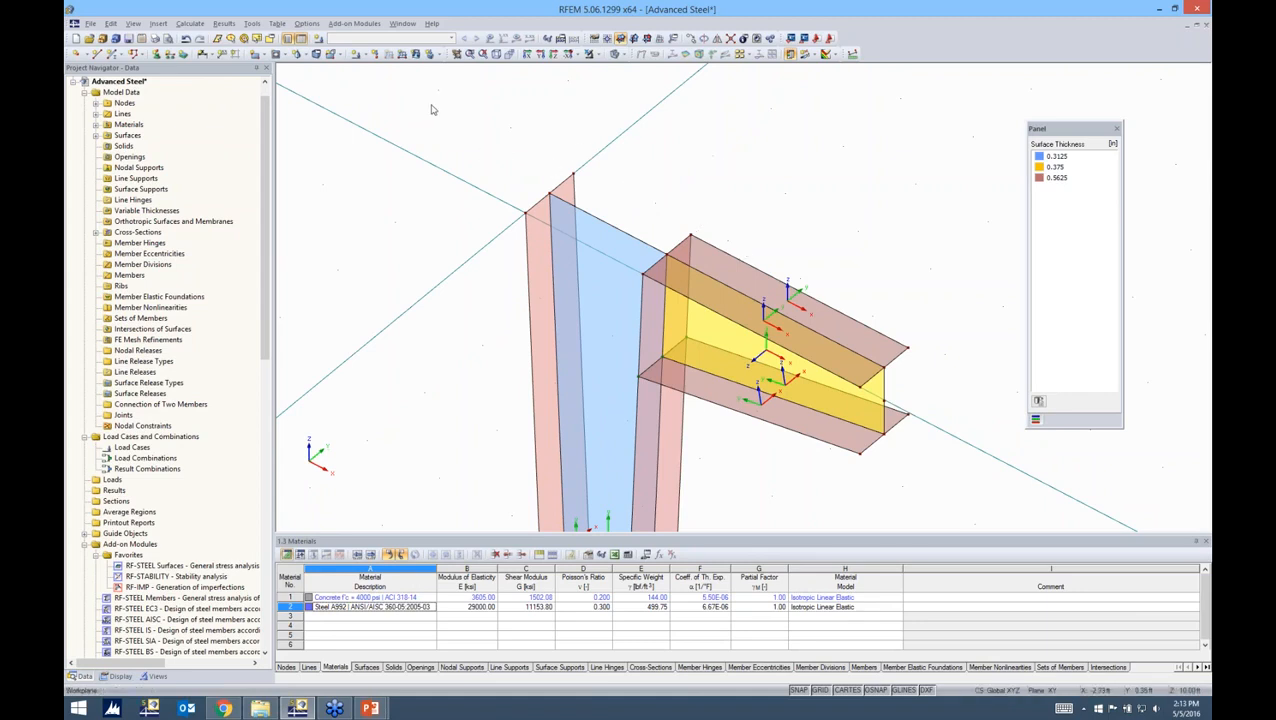
# - Draw a rectangular Steel A992 surface with a constant 0.5 in thickness over the column top, between the two flanges, as a cap plate
pyautogui.click(265, 55)
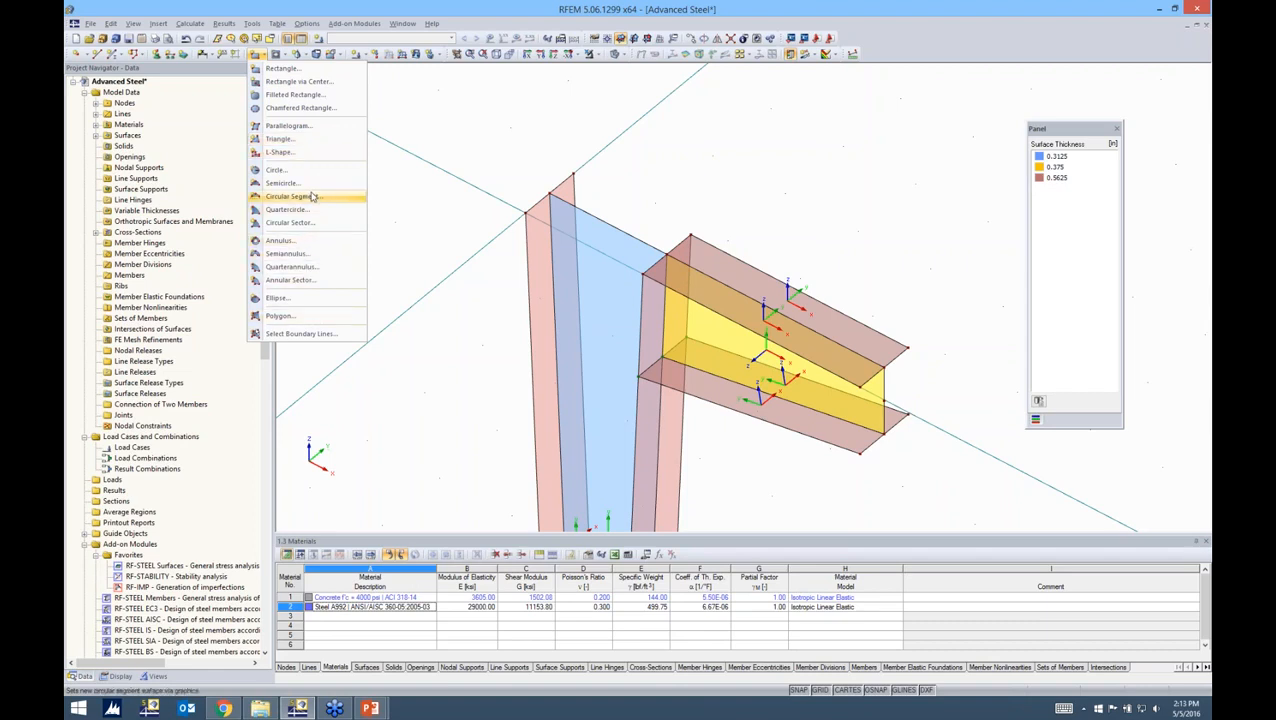
pyautogui.click(281, 72)
pyautogui.moveTo(498, 207); pyautogui.dragTo(503, 150)
pyautogui.click(552, 214)
pyautogui.click(546, 236)
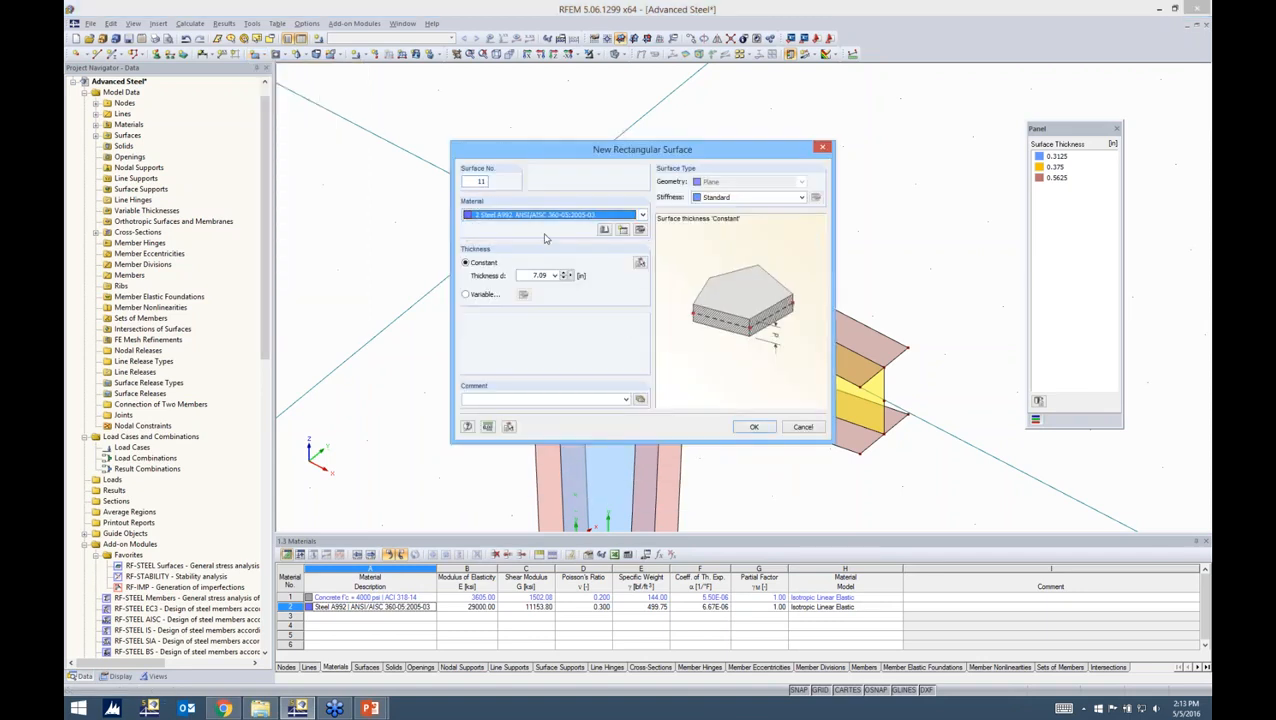
pyautogui.click(541, 275)
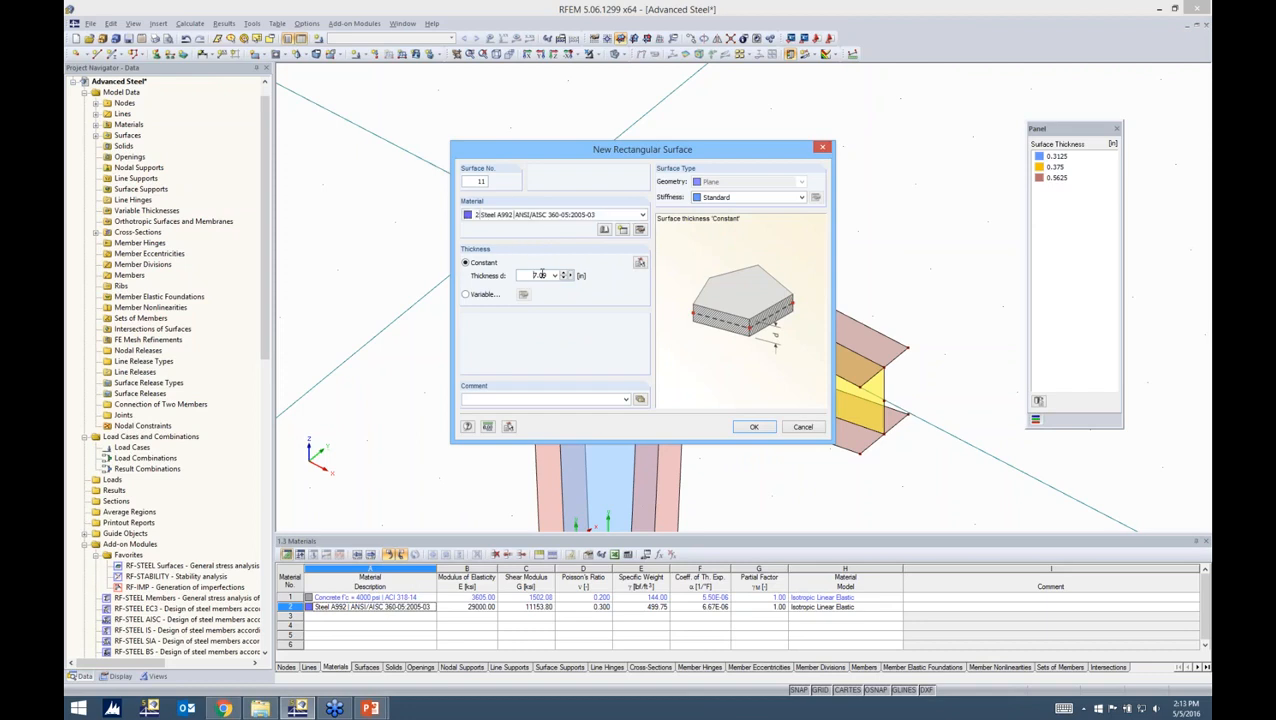
pyautogui.write('0.5')
pyautogui.click(752, 427)
pyautogui.moveTo(524, 213); pyautogui.dragTo(695, 236)
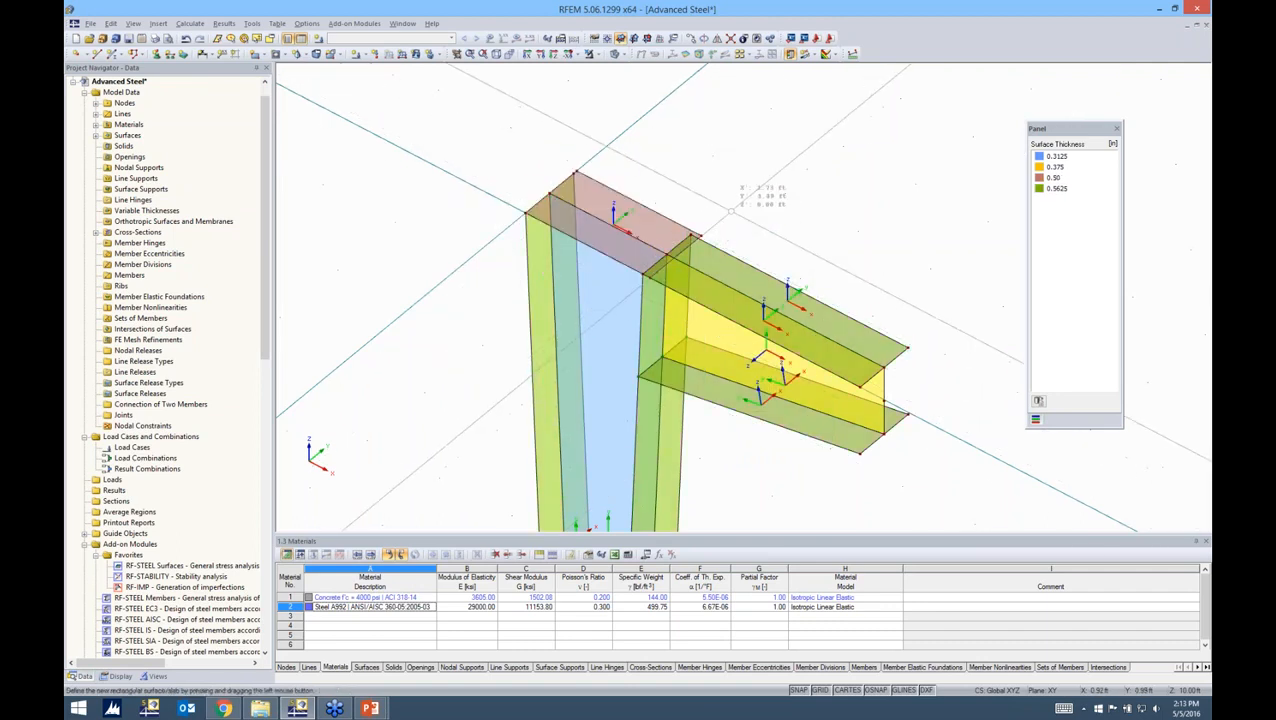
# - Join the cap plate's beam-side corners to the top corner nodes of the column's beam-side flange
pyautogui.scroll(3, 717, 240)
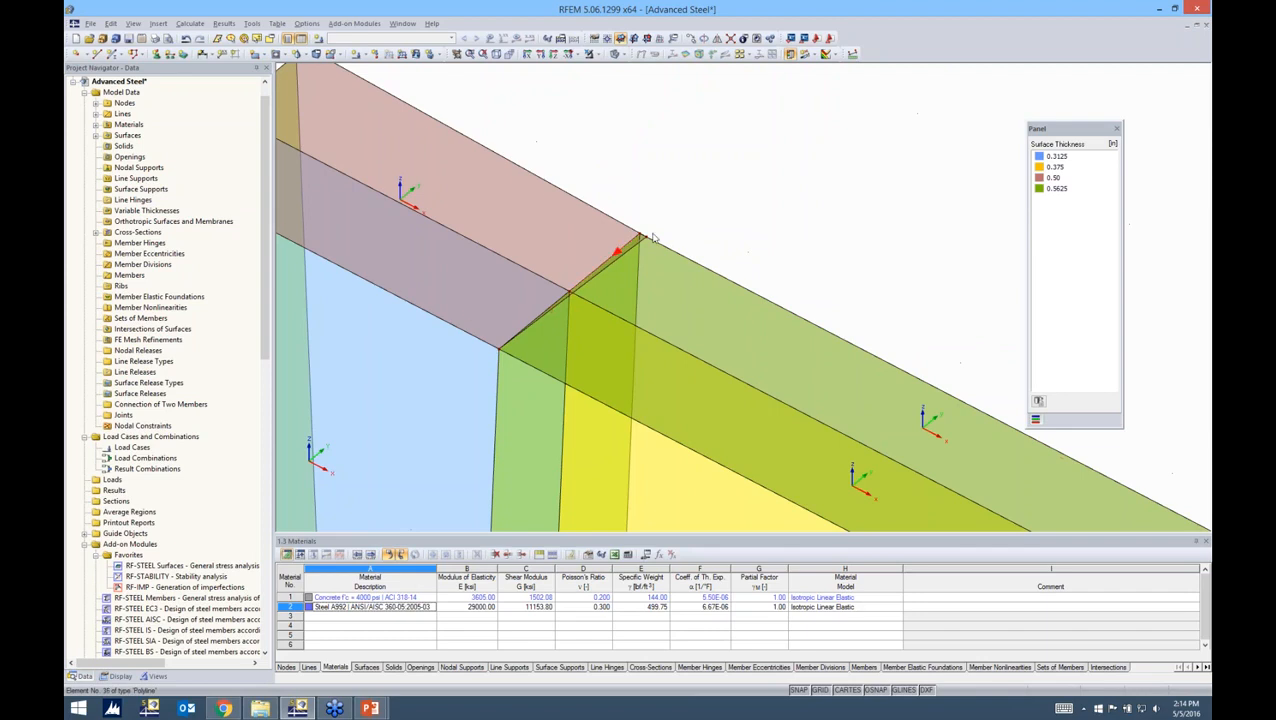
pyautogui.scroll(3, 655, 238)
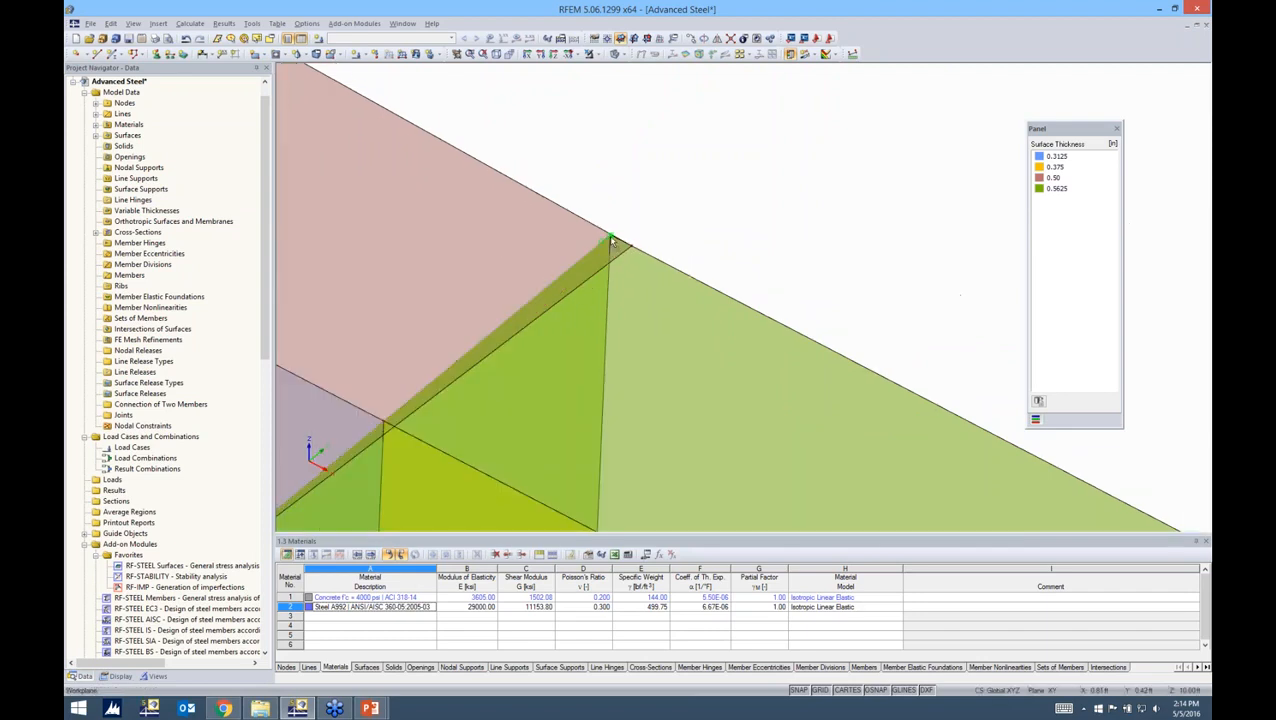
pyautogui.scroll(-3, 643, 219)
pyautogui.scroll(-1, 760, 236)
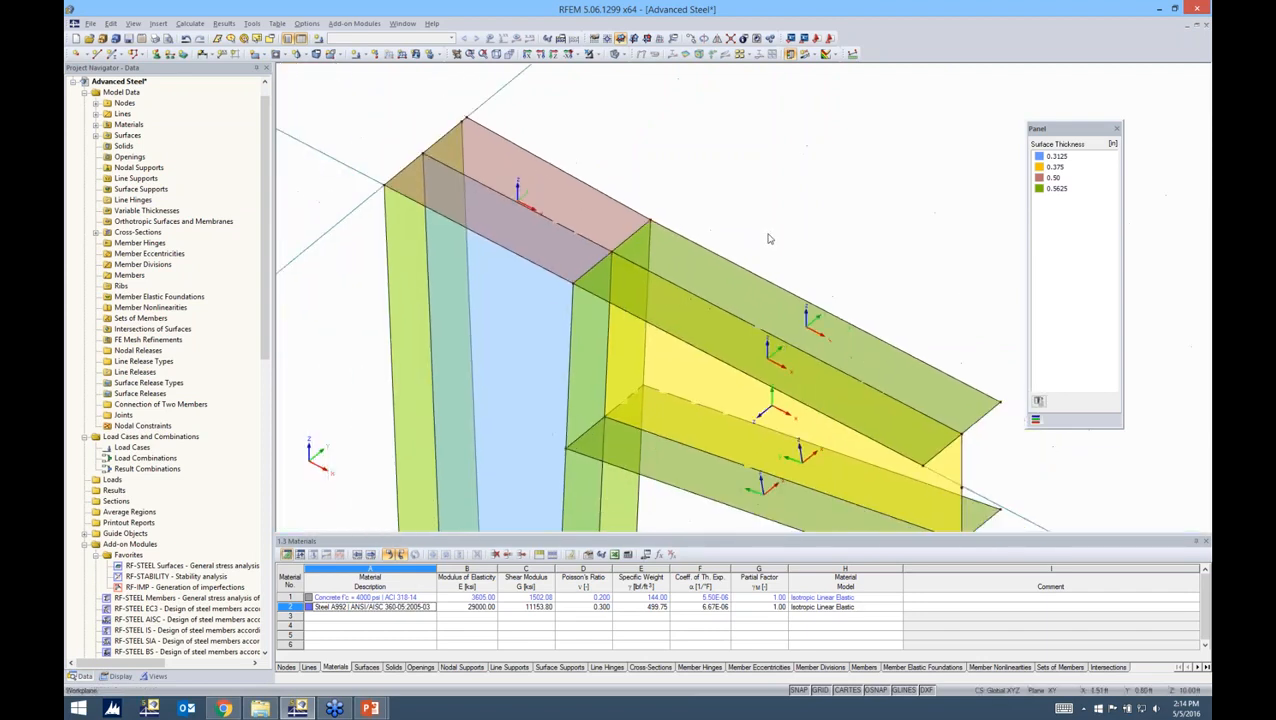
pyautogui.scroll(2, 456, 105)
pyautogui.scroll(1, 487, 123)
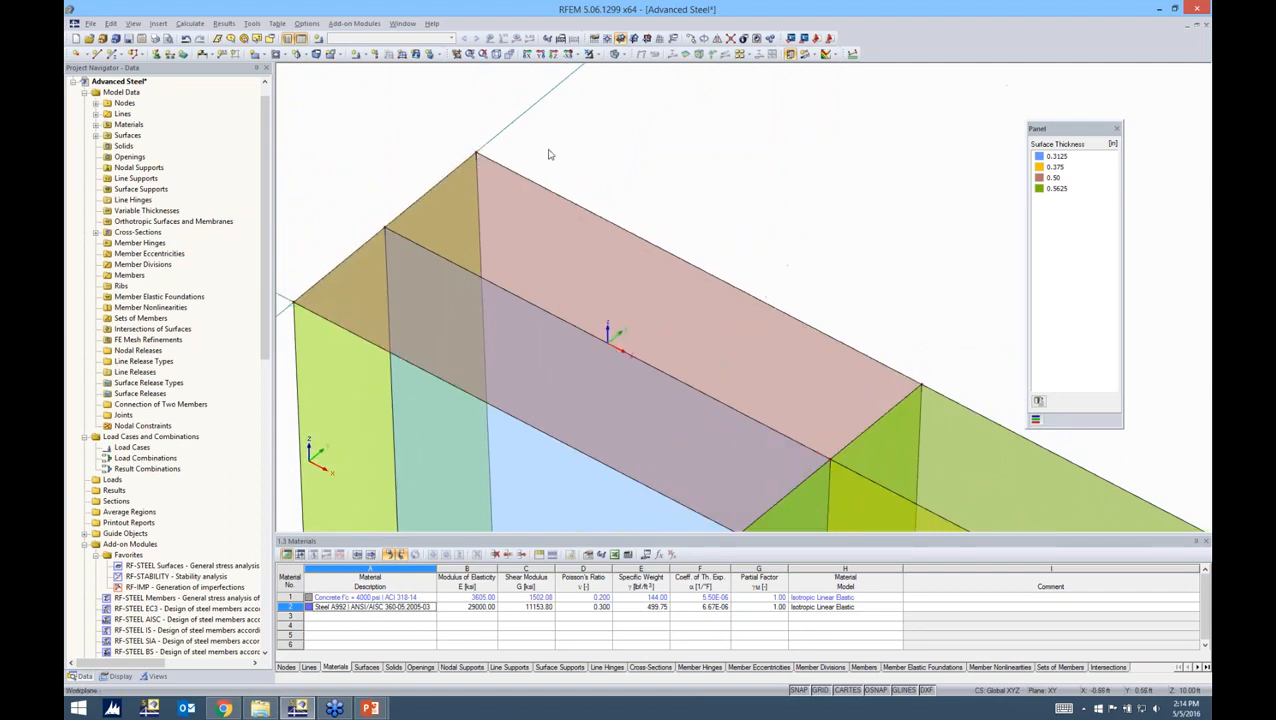
# - Set the YZ work plane with its origin at the front corner node of the upper flange at the beam's free end
pyautogui.scroll(-4, 550, 154)
pyautogui.keyDown('ctrl'); pyautogui.moveTo(742, 285); pyautogui.dragTo(793, 290, button='middle'); pyautogui.keyUp('ctrl')
pyautogui.moveTo(910, 283); pyautogui.dragTo(751, 274, button='middle')
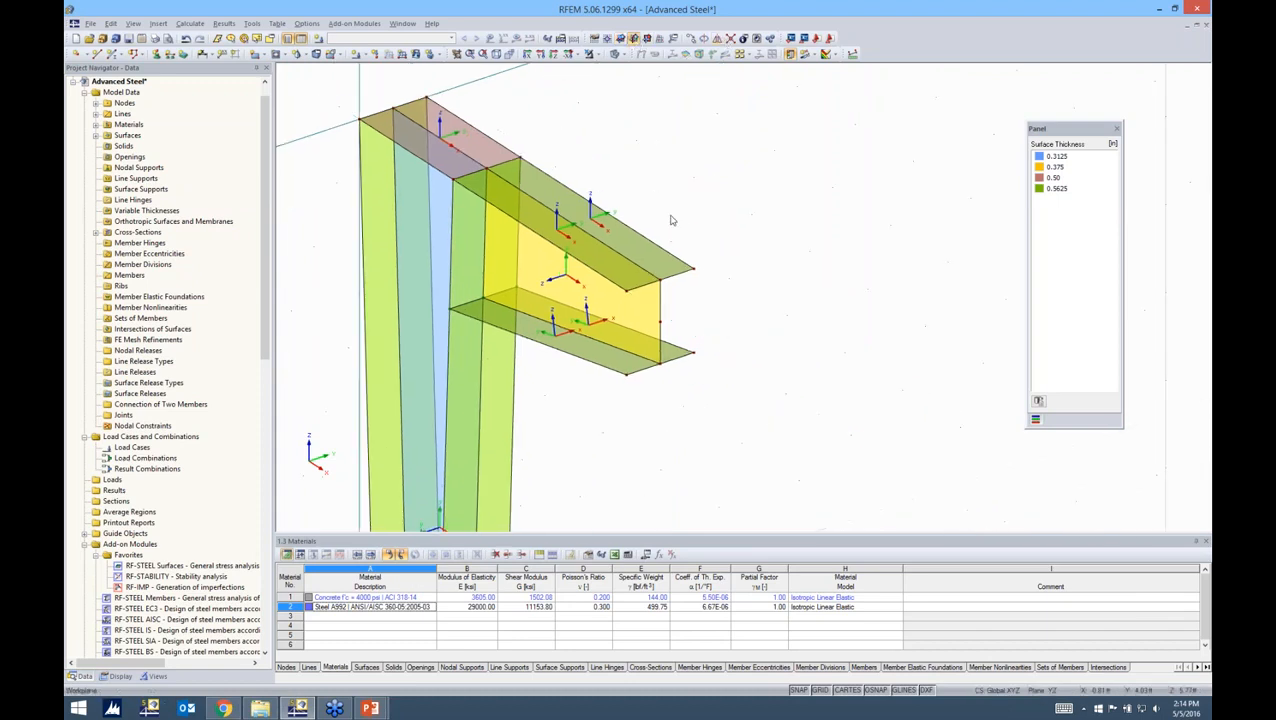
pyautogui.click(606, 40)
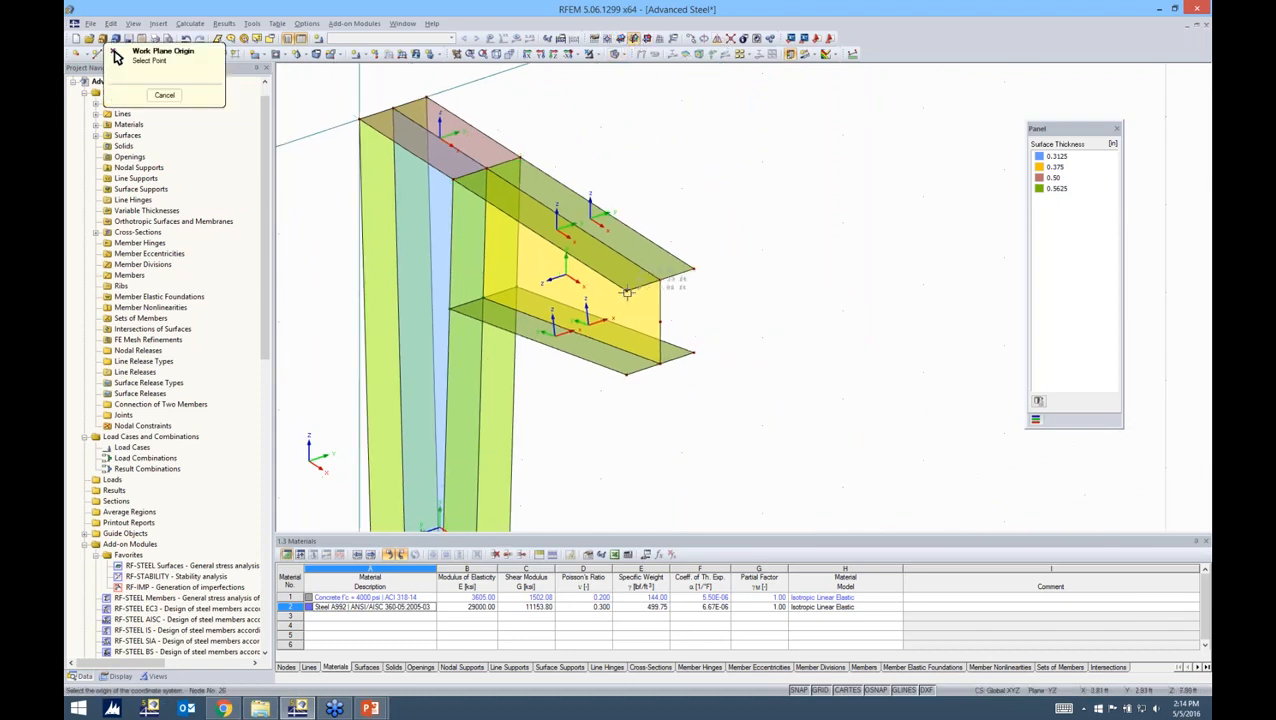
pyautogui.click(627, 293)
# - Draw a 0.50 in thick rectangular Steel A992 end plate across the beam's free end, and hide the grid
pyautogui.click(256, 54)
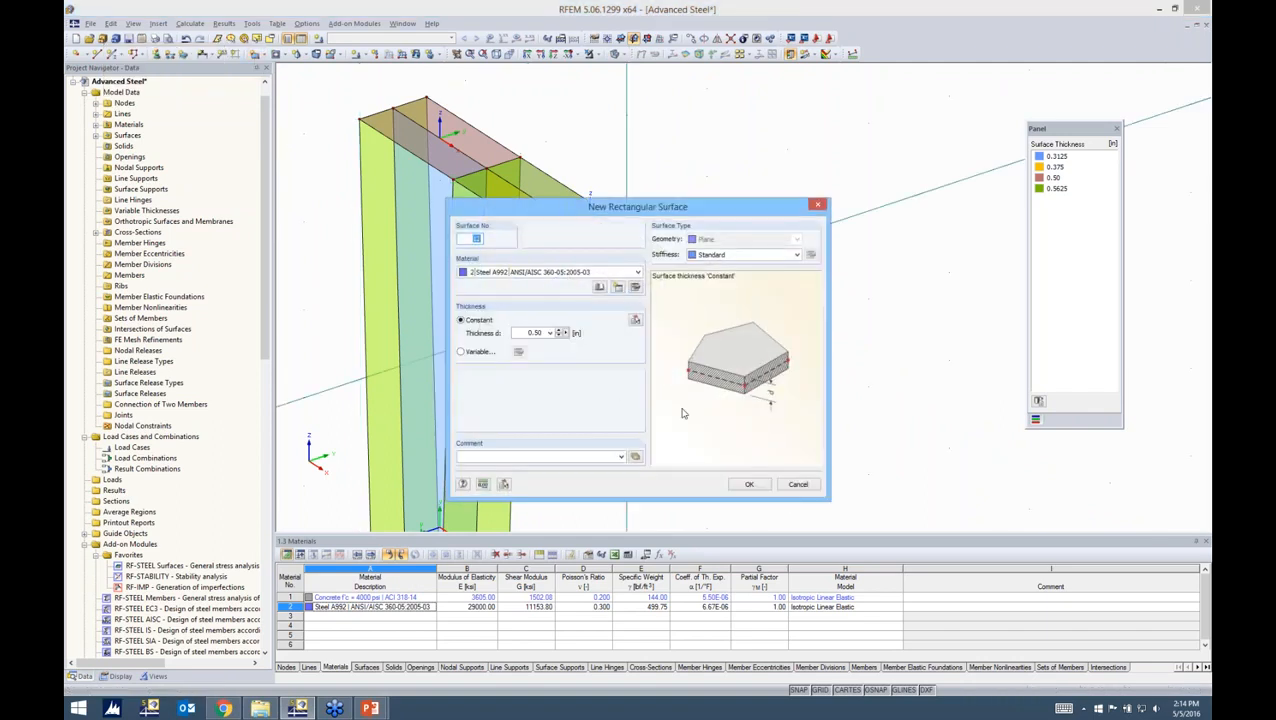
pyautogui.click(747, 485)
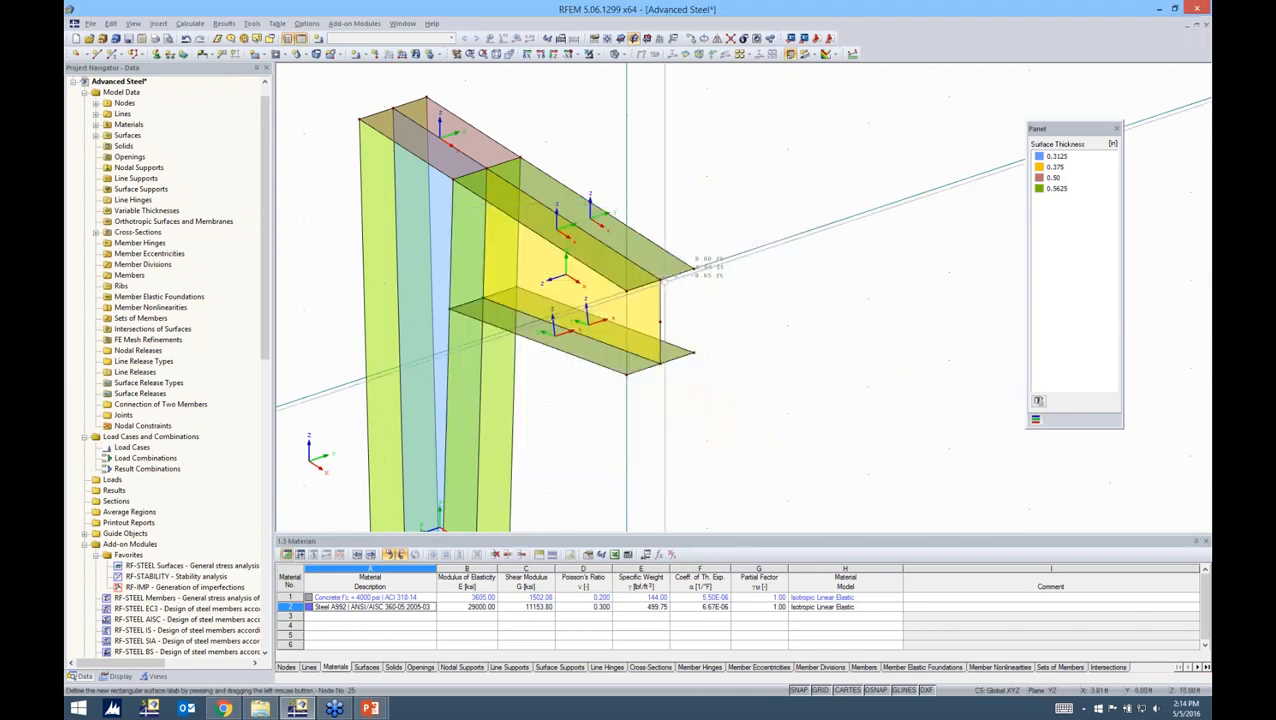
pyautogui.moveTo(627, 290); pyautogui.dragTo(760, 324)
pyautogui.scroll(-1, 760, 324)
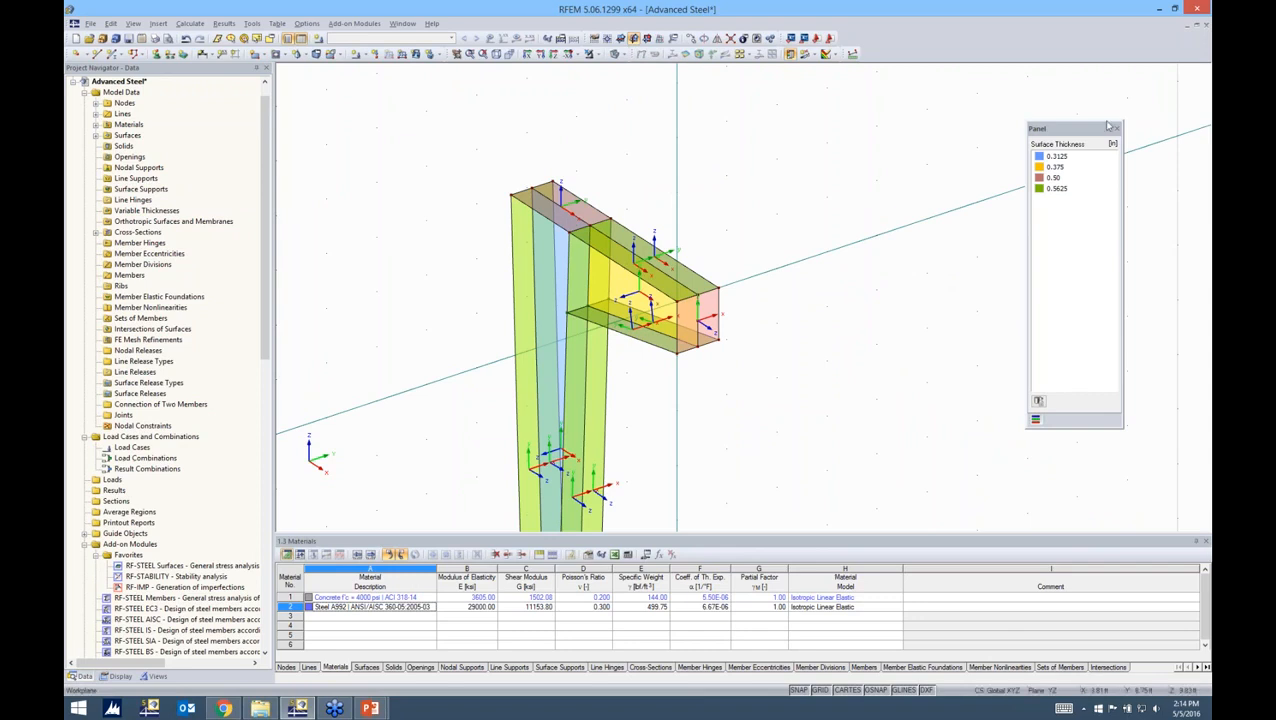
pyautogui.click(820, 690)
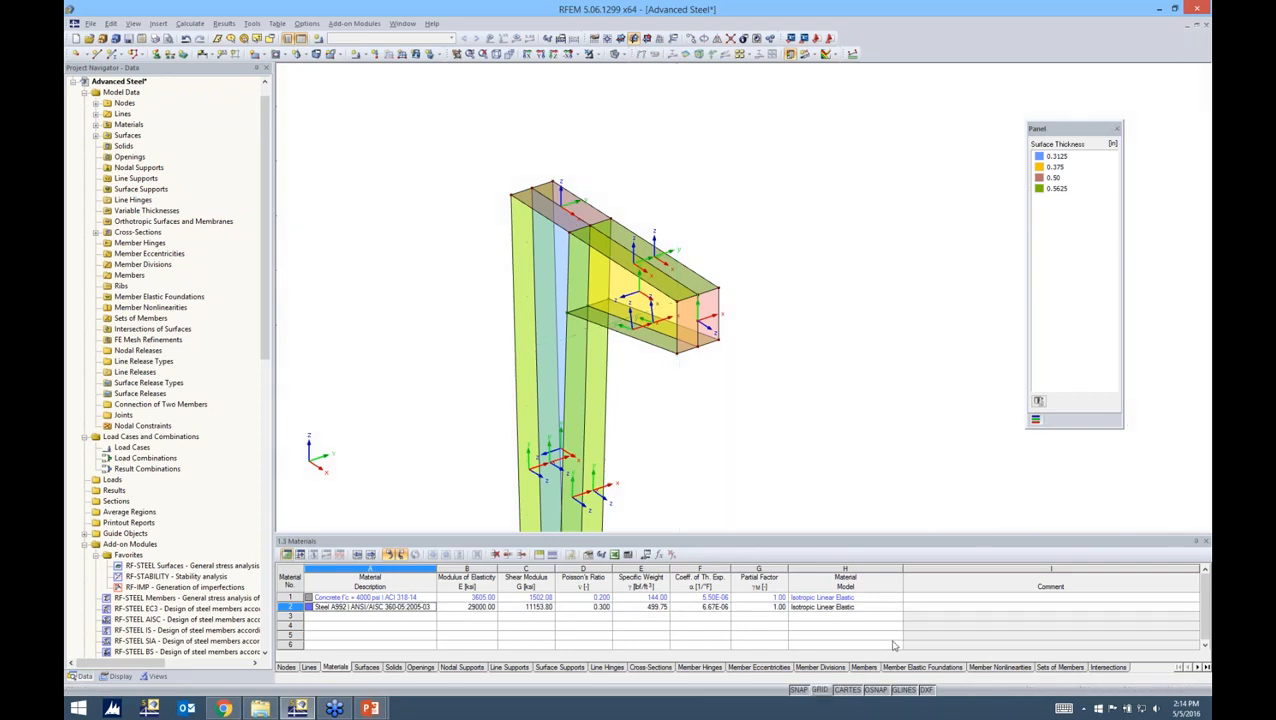
# - Examine the display settings for colouring the model according to surface thickness
pyautogui.keyDown('ctrl'); pyautogui.moveTo(924, 326); pyautogui.dragTo(874, 276, button='middle'); pyautogui.keyUp('ctrl')
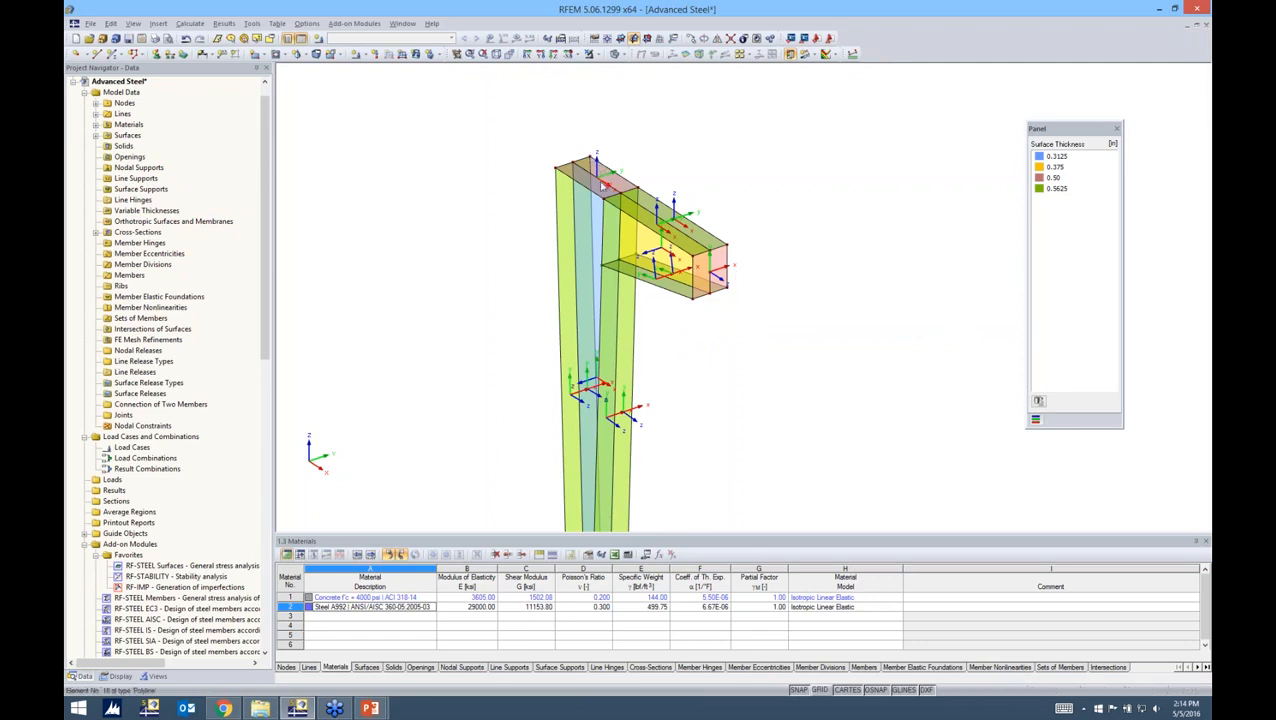
pyautogui.click(118, 676)
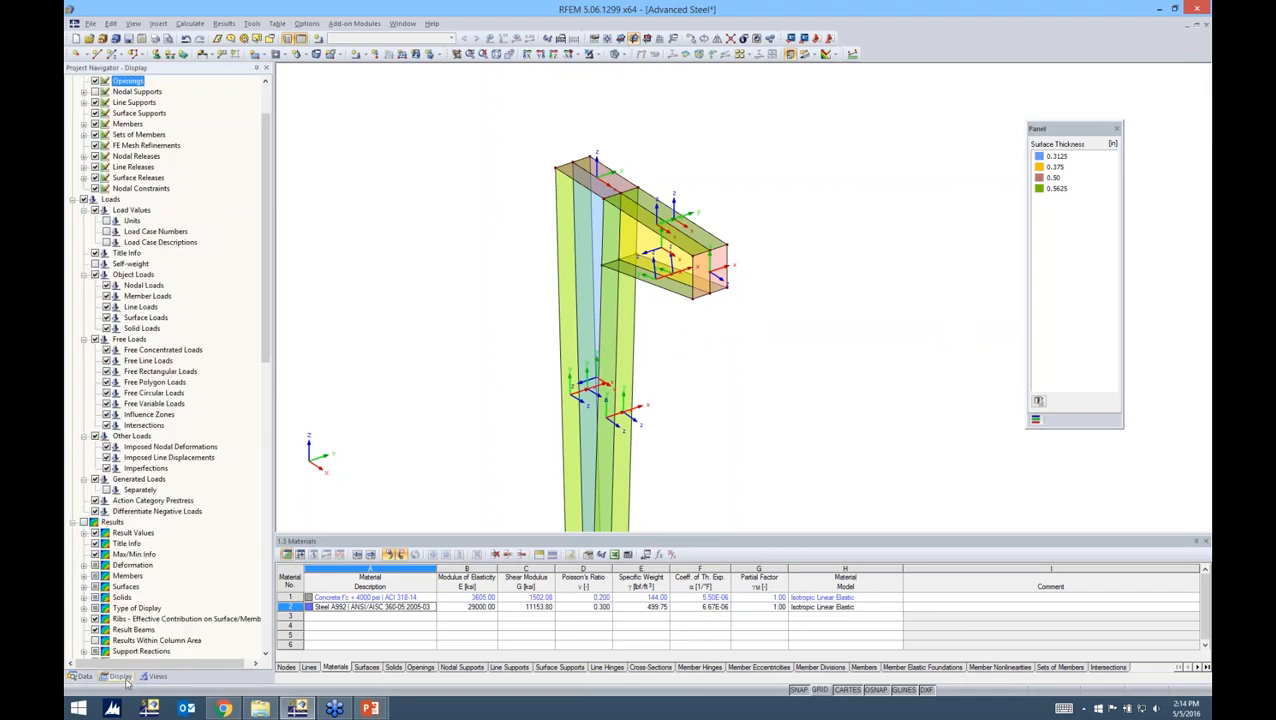
pyautogui.scroll(-20, 234, 394)
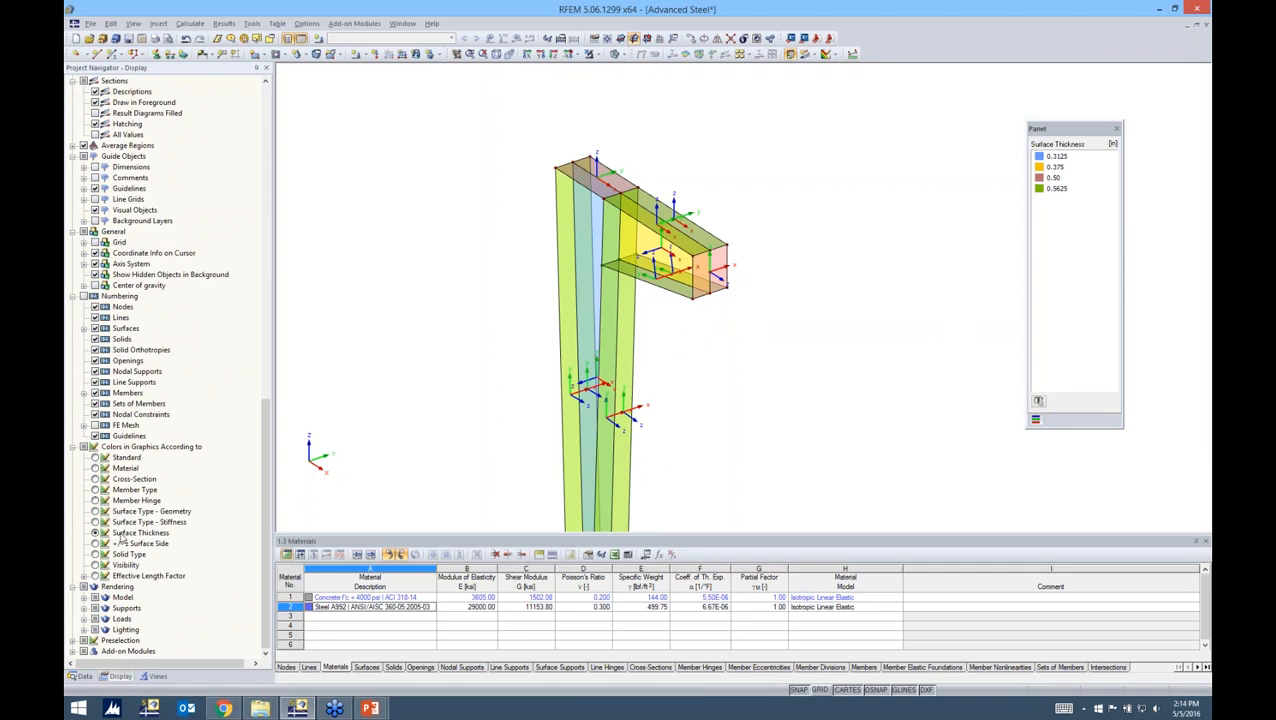
pyautogui.scroll(2, 708, 372)
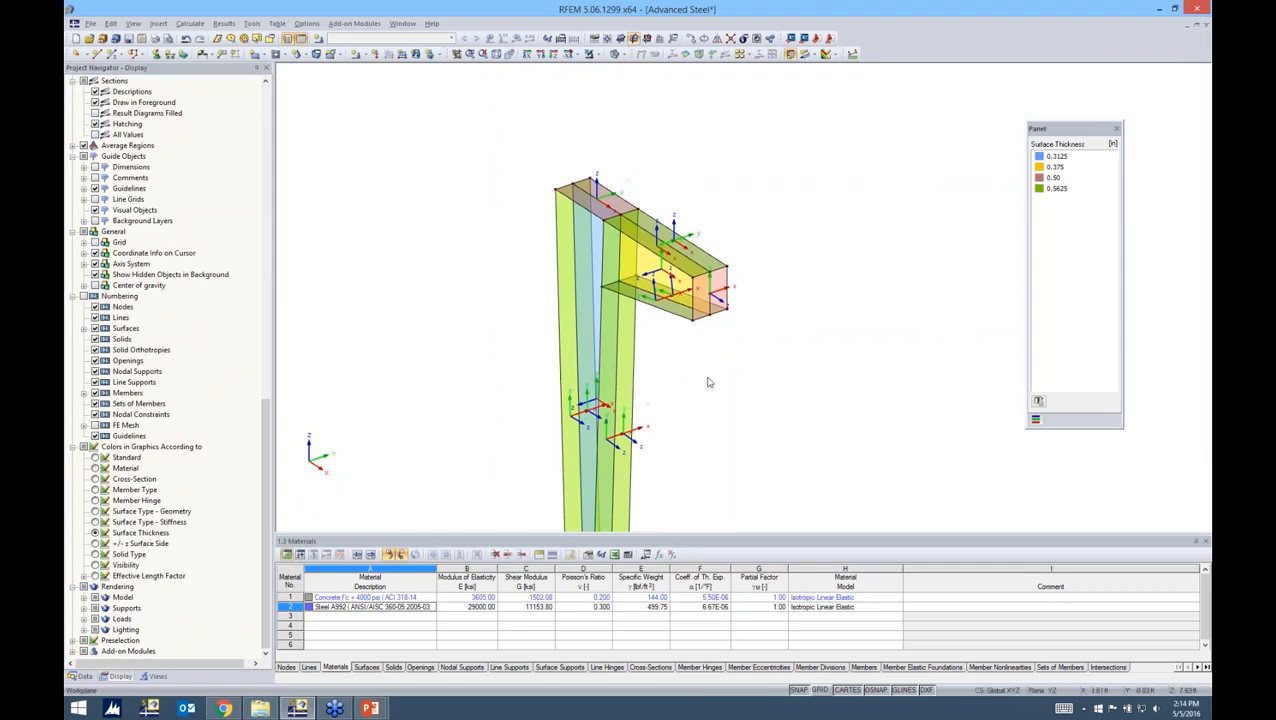
pyautogui.scroll(-1, 707, 374)
pyautogui.keyDown('ctrl'); pyautogui.moveTo(706, 373); pyautogui.dragTo(724, 370, button='middle'); pyautogui.keyUp('ctrl')
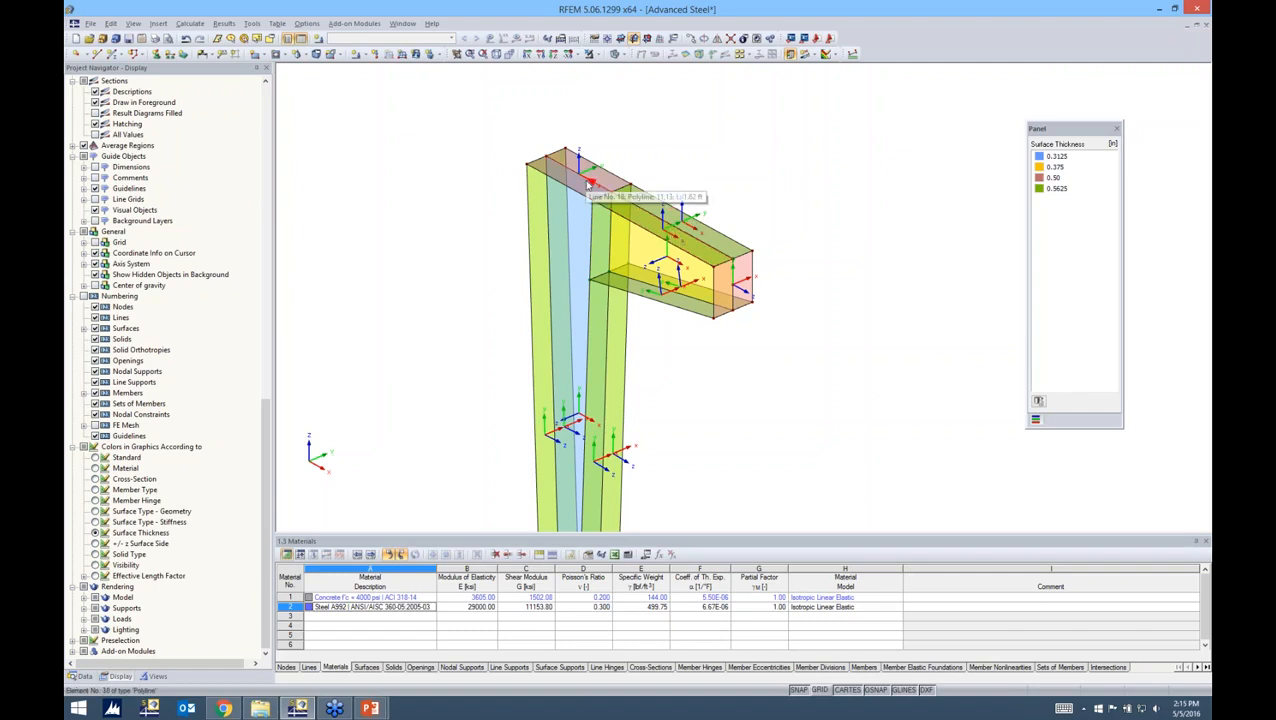
# - Try reversing the local axis system of the front half of the beam's lower flange
pyautogui.rightClick(685, 303)
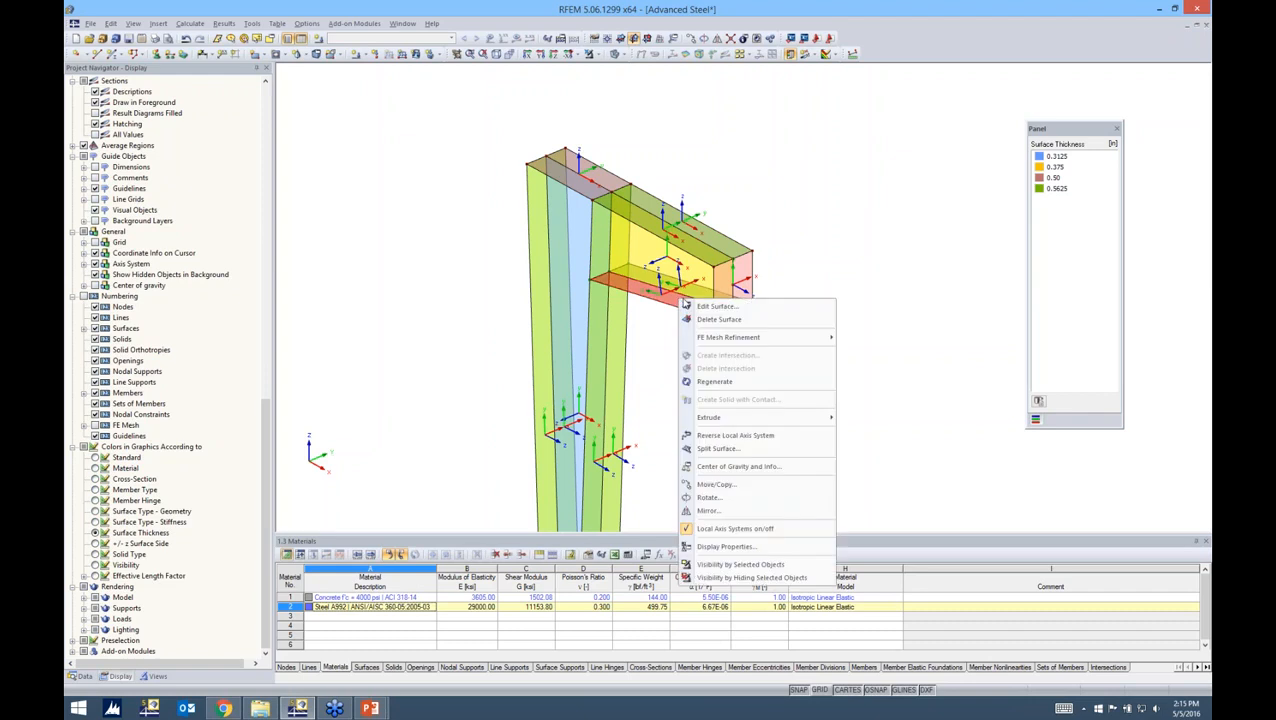
pyautogui.click(730, 435)
pyautogui.scroll(3, 708, 355)
pyautogui.click(716, 355)
pyautogui.scroll(-1, 710, 310)
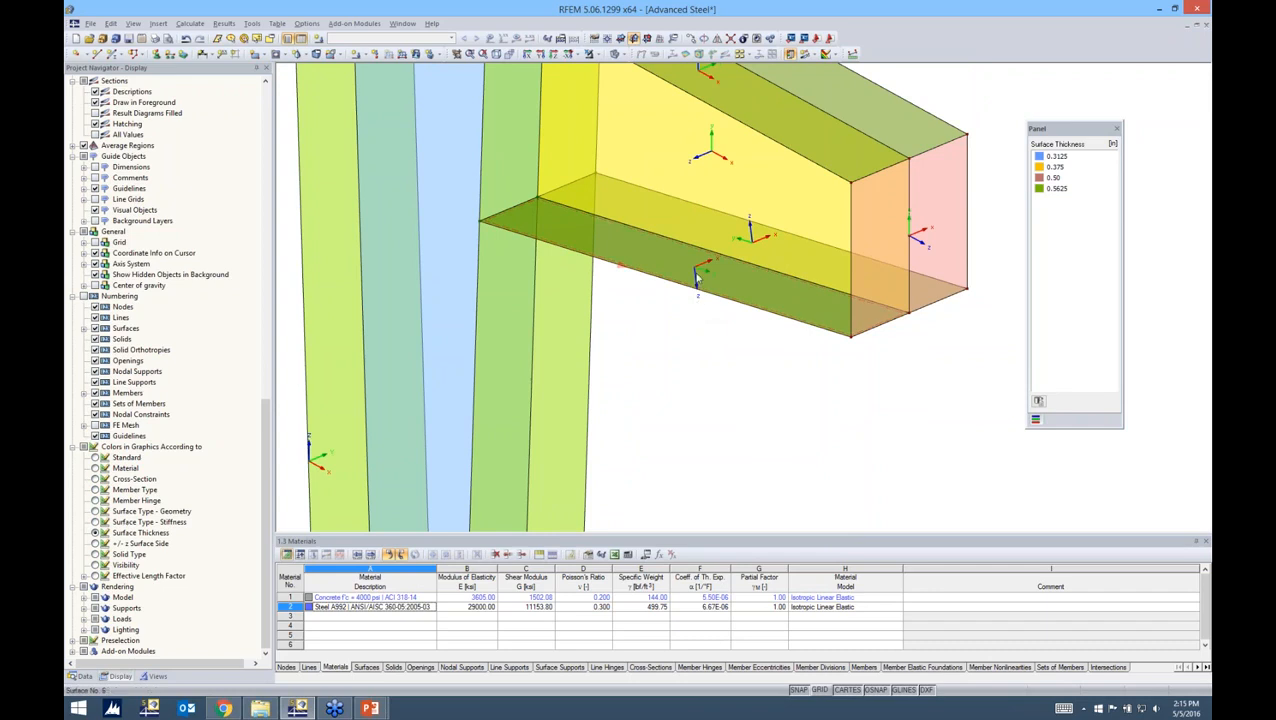
pyautogui.scroll(-2, 699, 330)
pyautogui.moveTo(698, 330); pyautogui.dragTo(683, 391, button='middle')
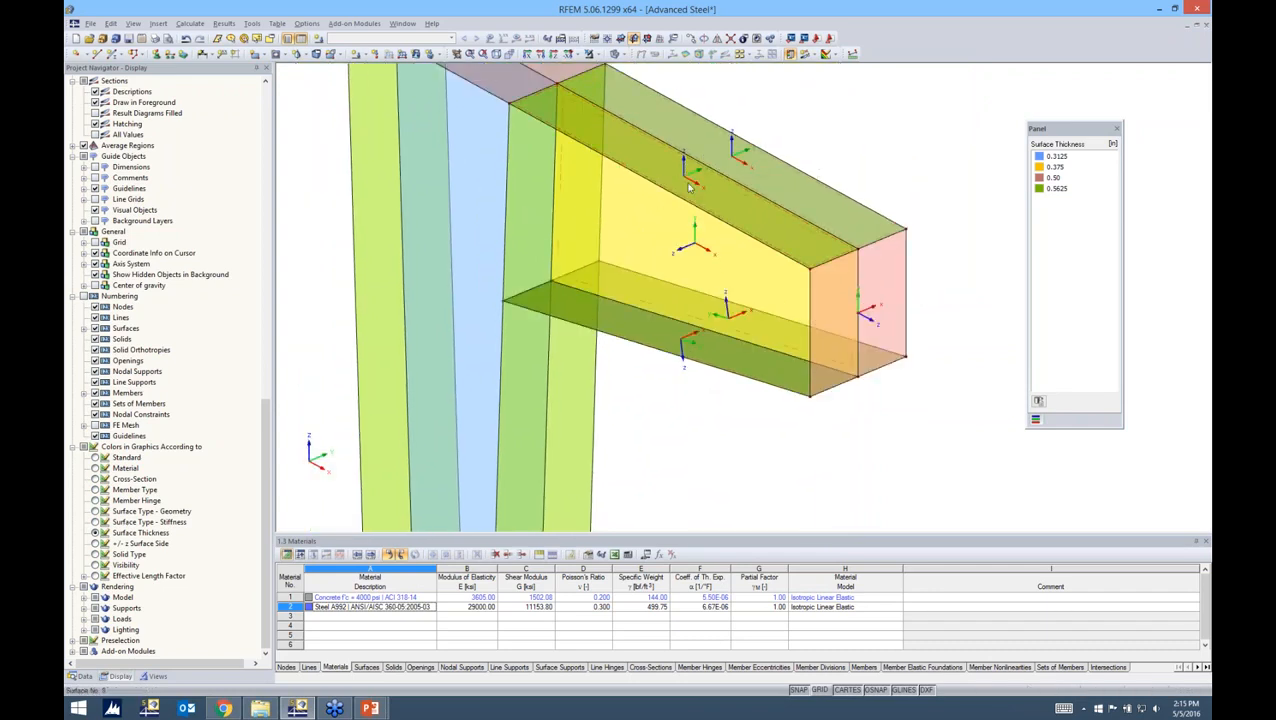
pyautogui.scroll(-1, 706, 242)
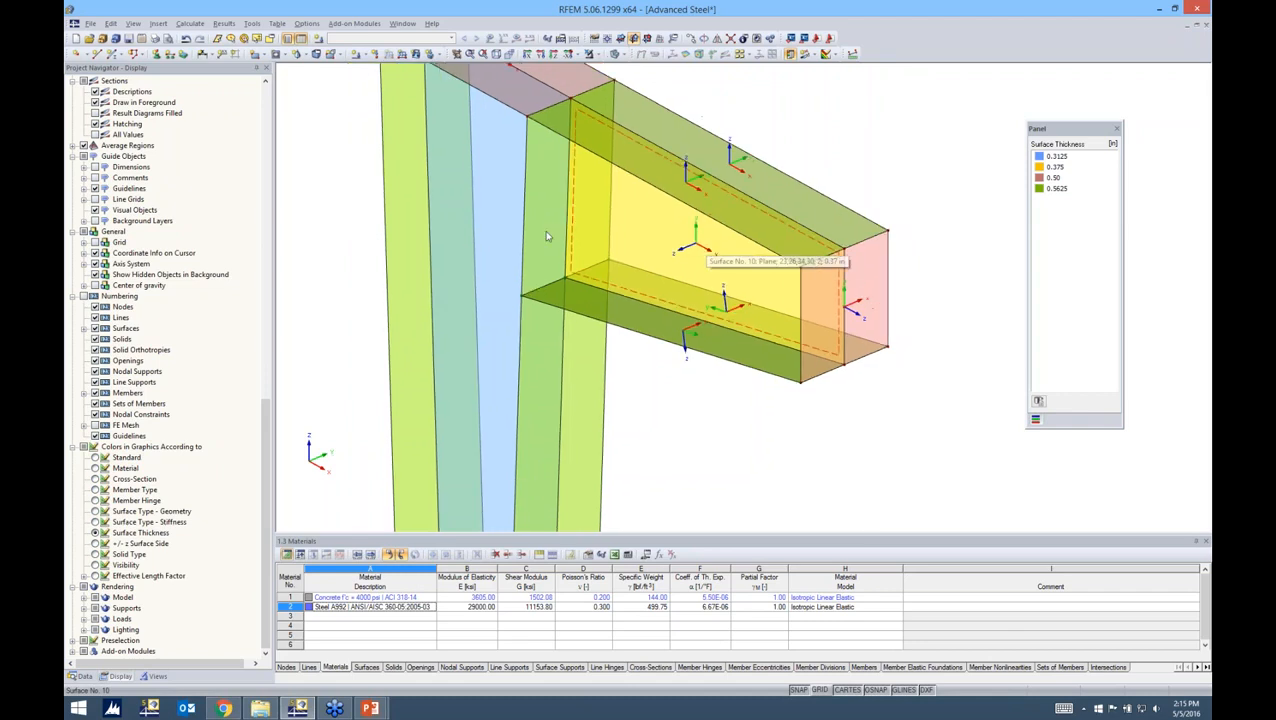
# - Undo the local axis reversal on the beam's lower flange
pyautogui.click(186, 39)
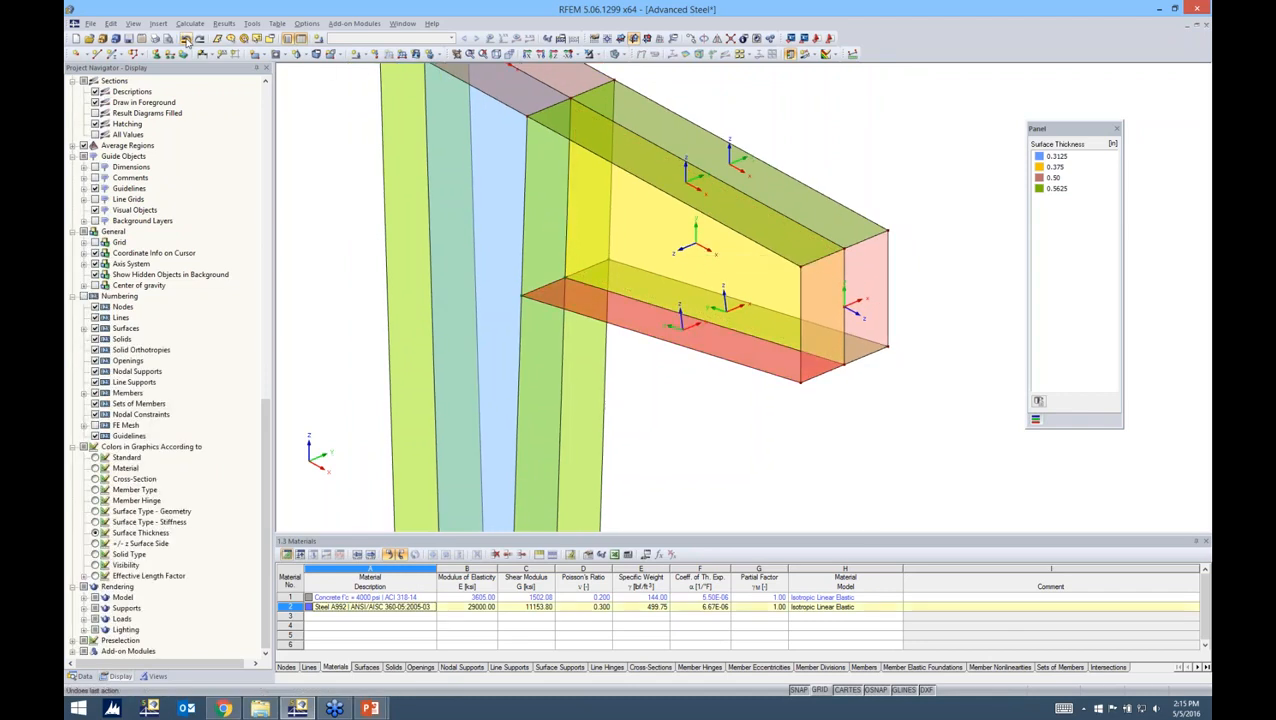
pyautogui.scroll(-3, 700, 408)
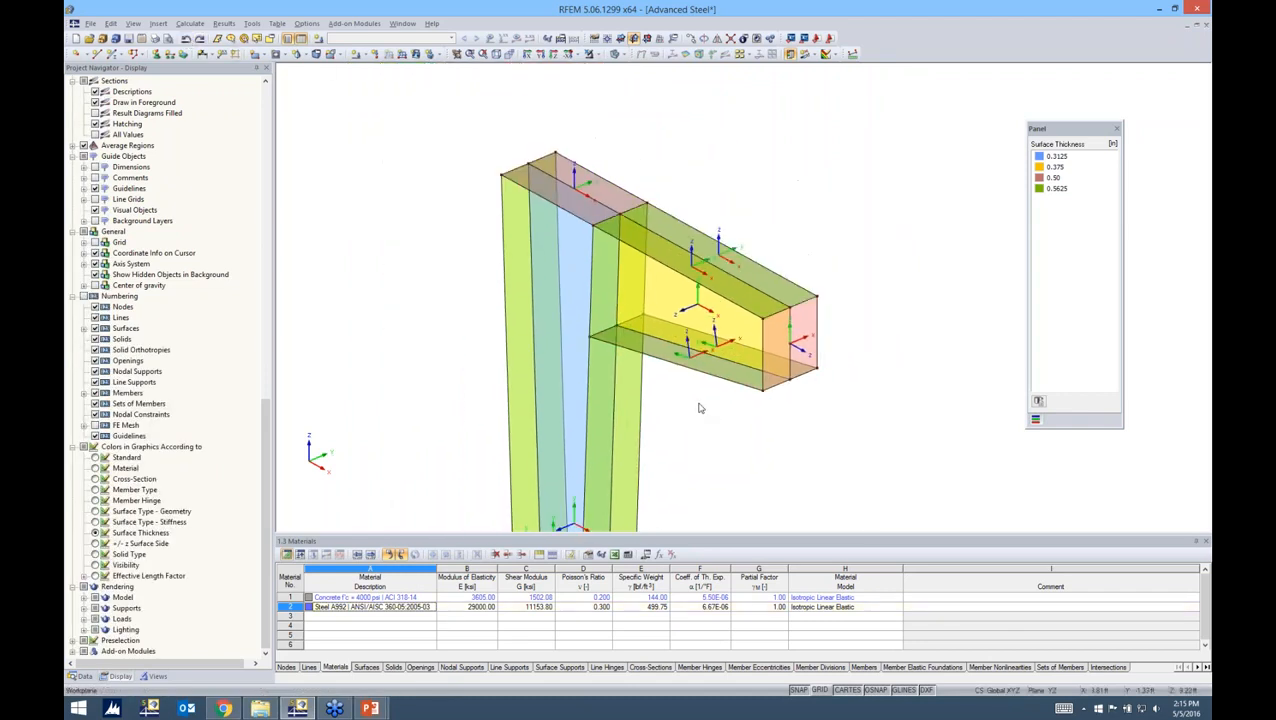
# - Edit the column cap plate and all beam flange surfaces together, aligning their local x-axes parallel to line 30 along the beam's upper flange
pyautogui.click(593, 214)
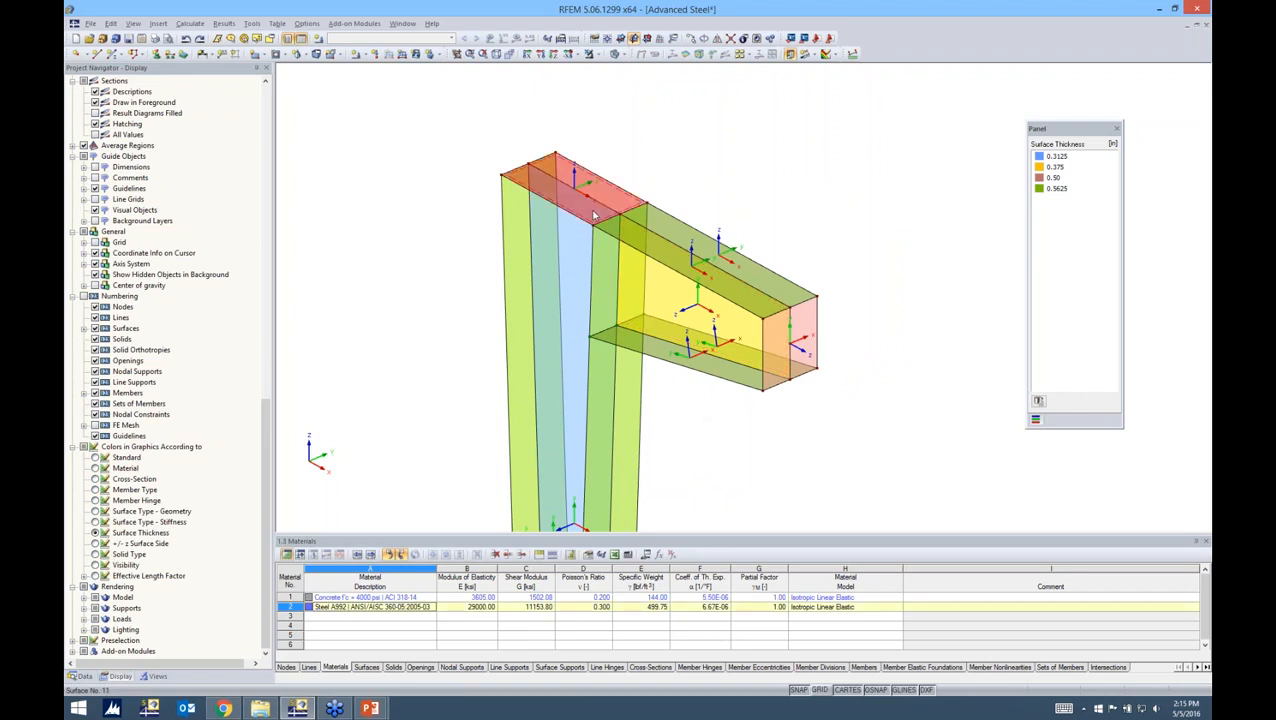
pyautogui.keyDown('ctrl'); pyautogui.click(703, 367); pyautogui.keyUp('ctrl')
pyautogui.keyDown('ctrl'); pyautogui.moveTo(810, 400); pyautogui.dragTo(555, 349, button='middle'); pyautogui.keyUp('ctrl')
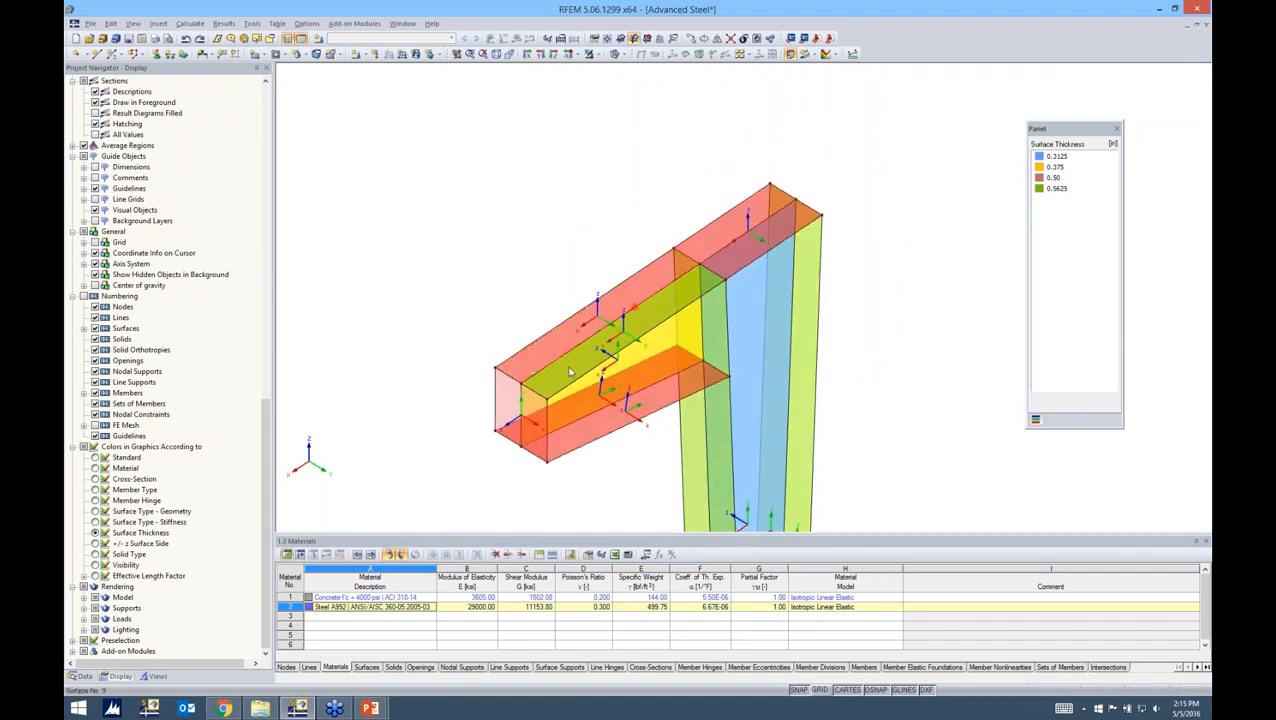
pyautogui.keyDown('ctrl'); pyautogui.moveTo(513, 316); pyautogui.dragTo(936, 255, button='middle'); pyautogui.keyUp('ctrl')
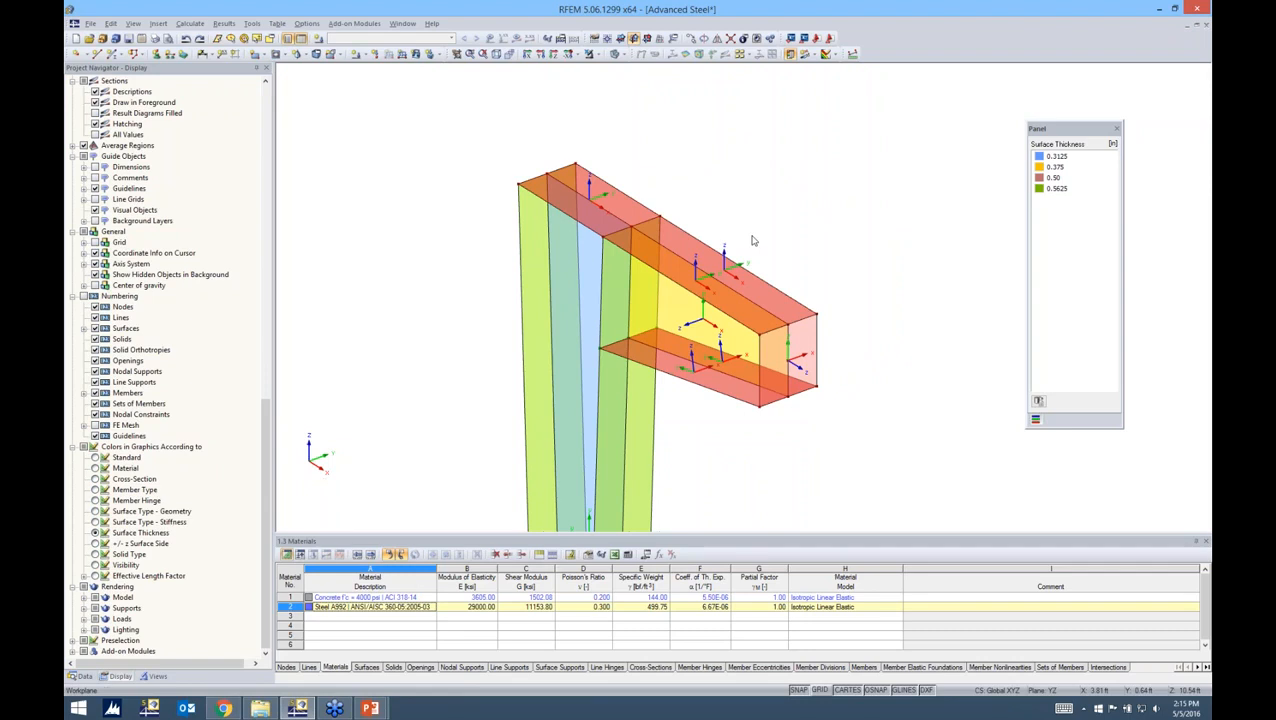
pyautogui.rightClick(634, 214)
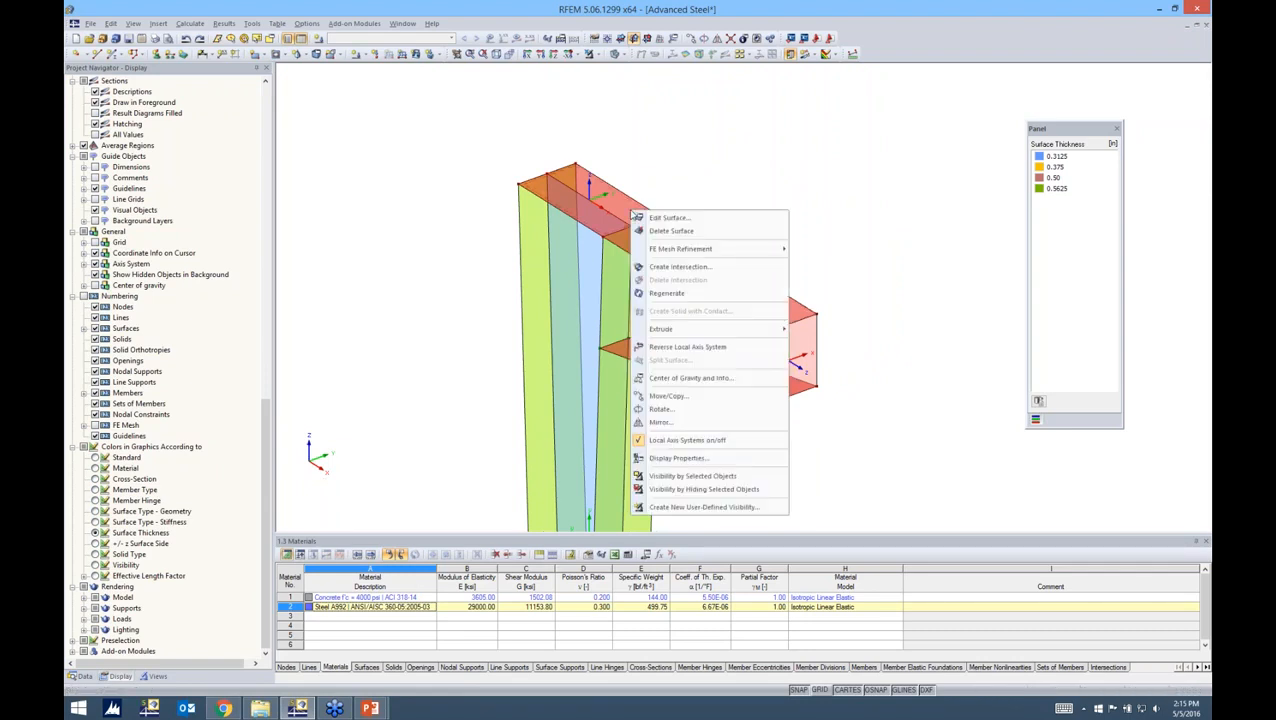
pyautogui.click(653, 220)
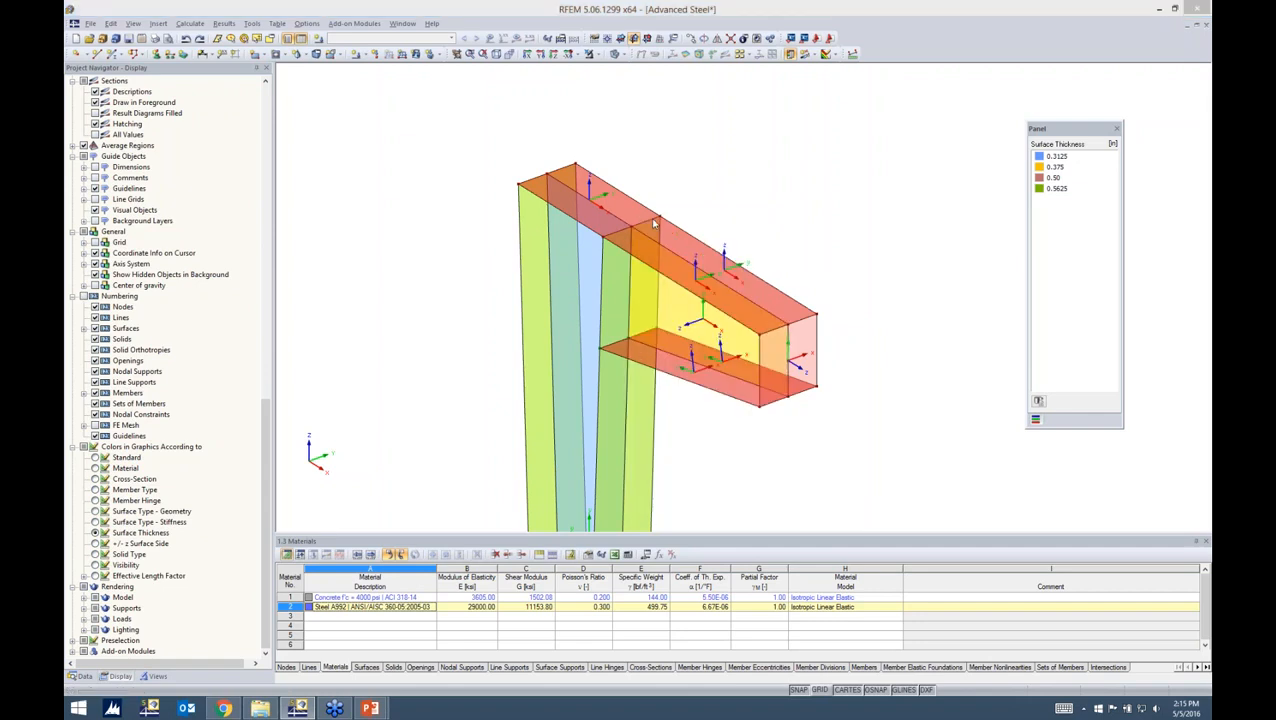
pyautogui.moveTo(644, 213); pyautogui.dragTo(741, 146)
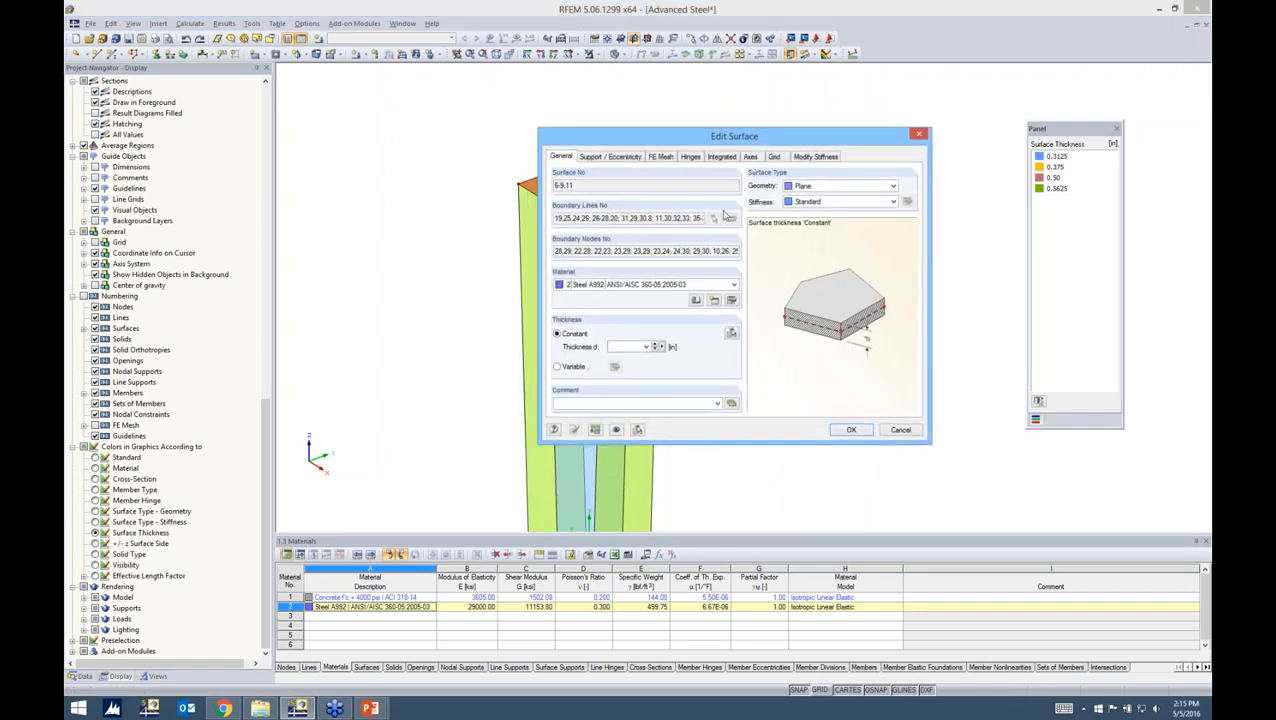
pyautogui.click(751, 157)
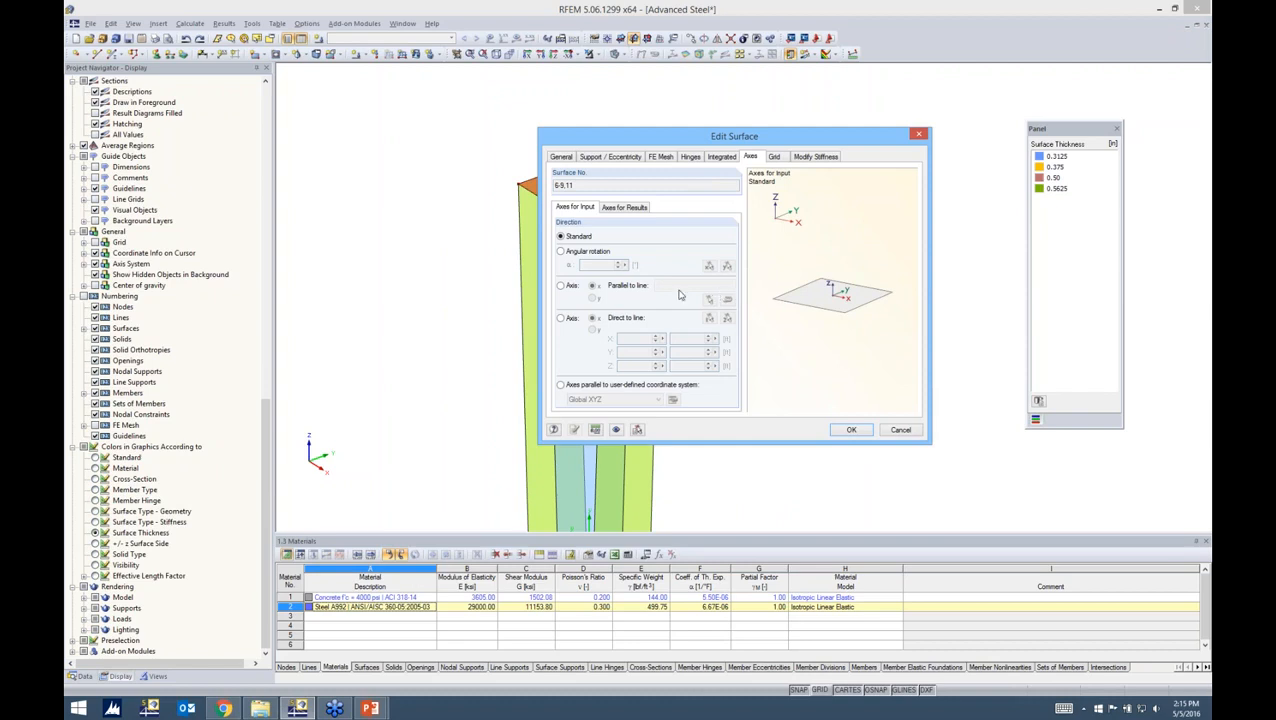
pyautogui.click(561, 252)
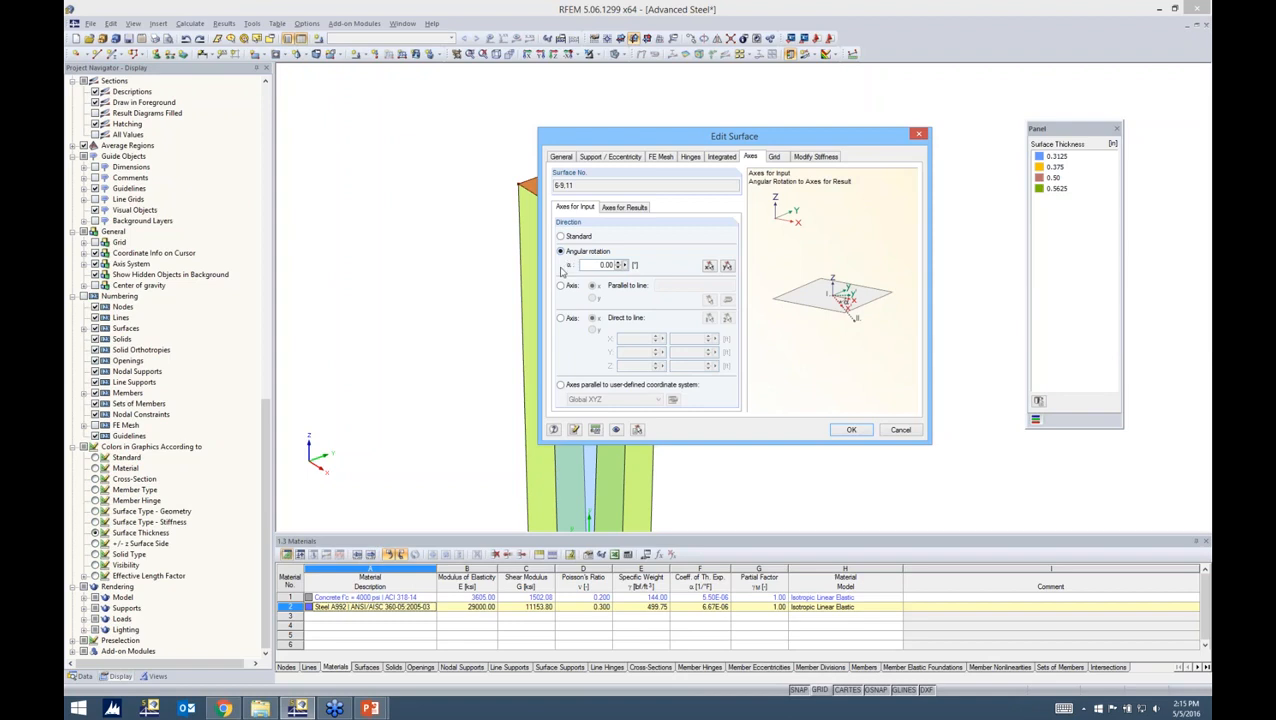
pyautogui.click(561, 286)
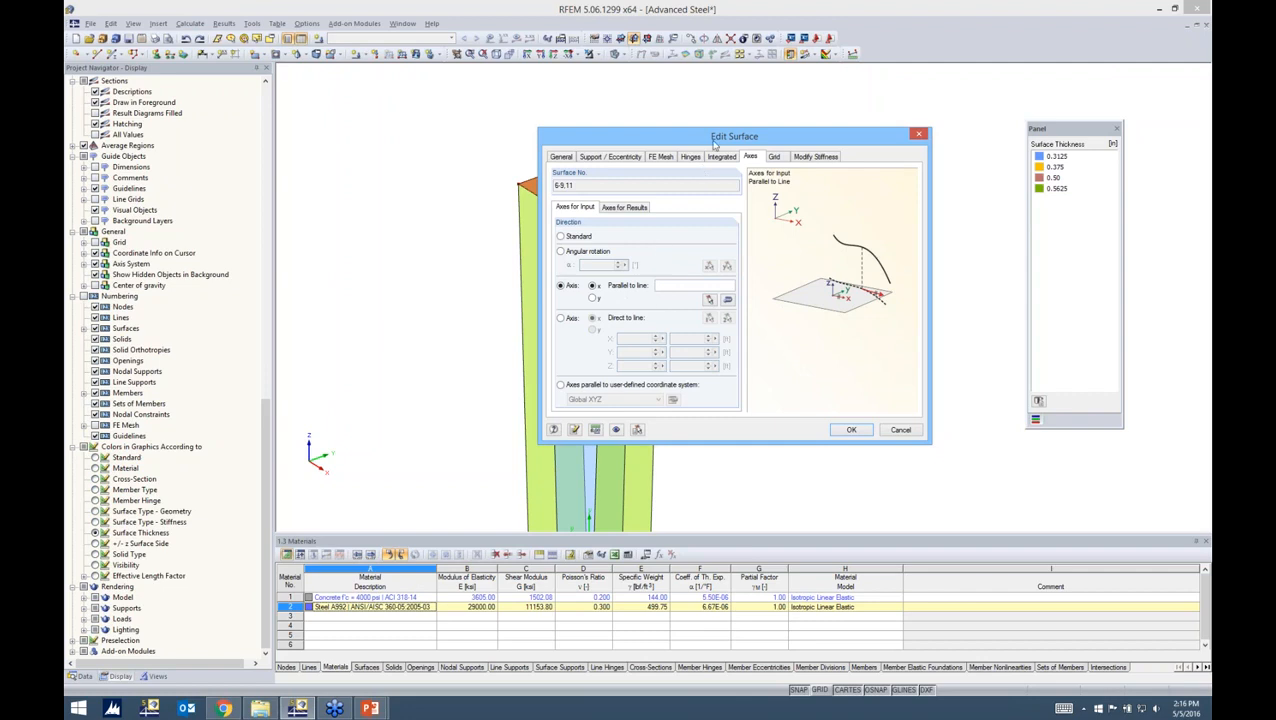
pyautogui.moveTo(719, 135); pyautogui.dragTo(912, 148)
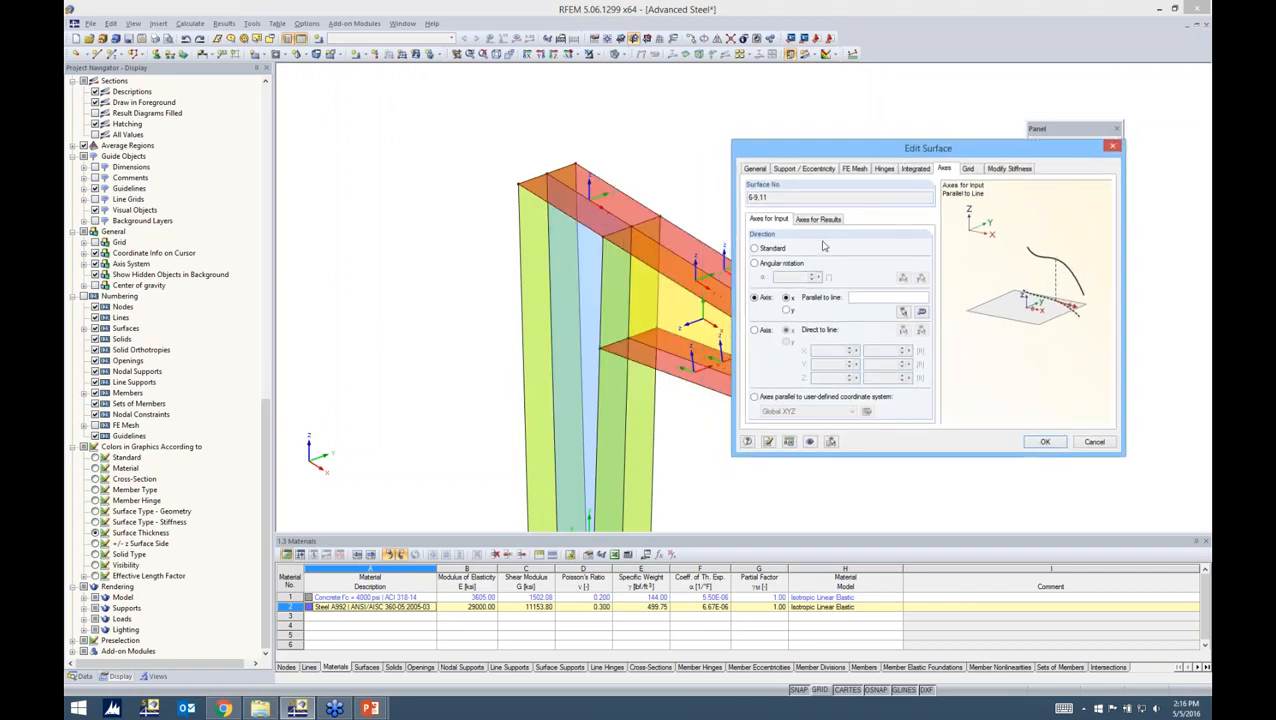
pyautogui.click(904, 312)
pyautogui.click(757, 300)
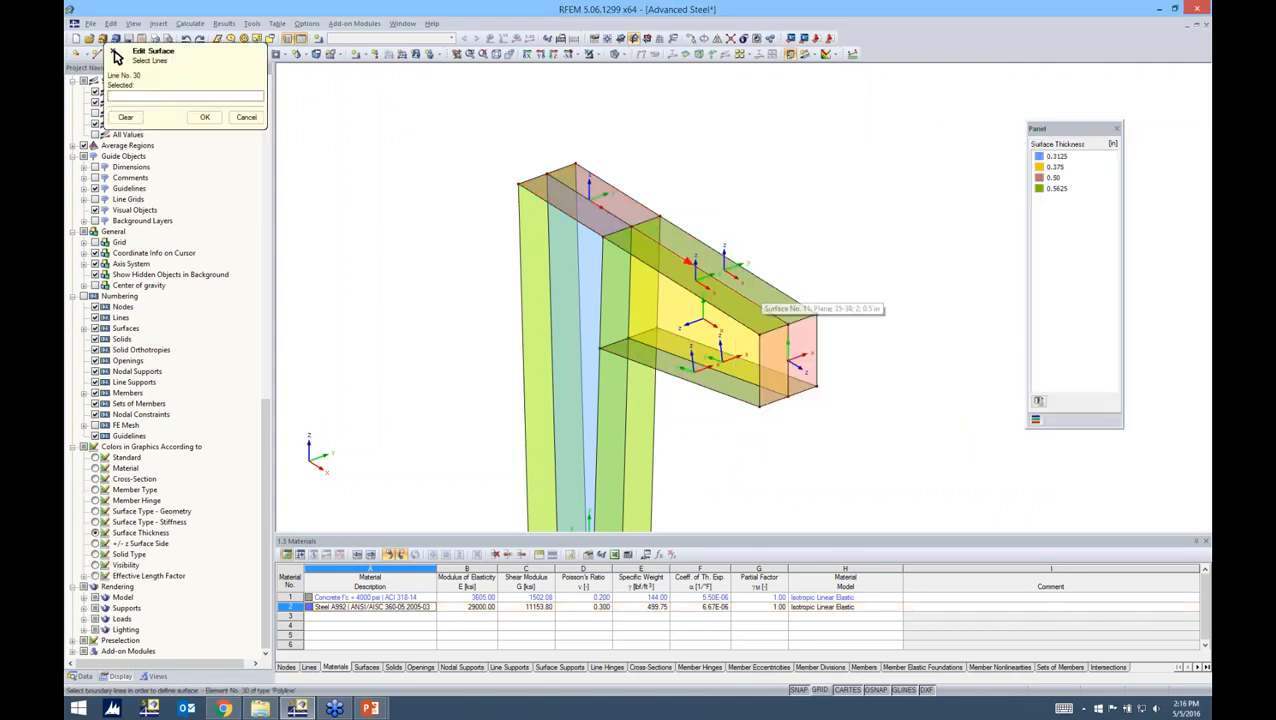
pyautogui.click(204, 117)
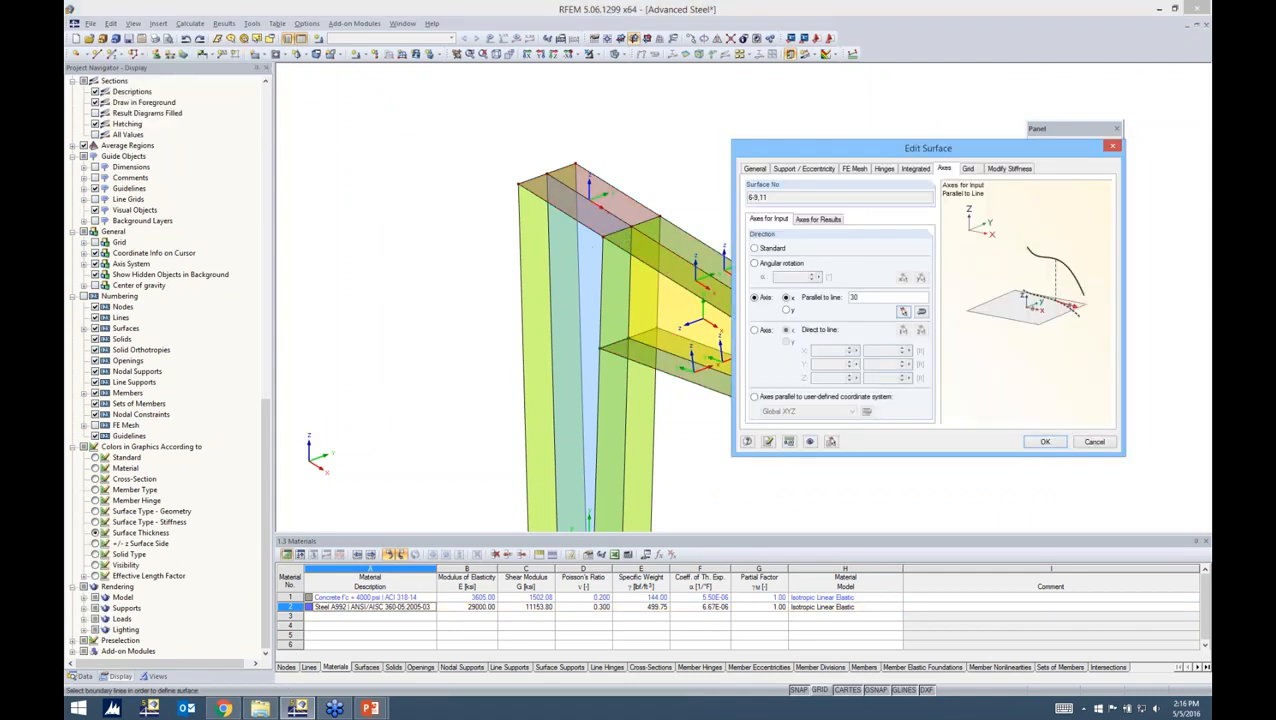
pyautogui.click(1043, 442)
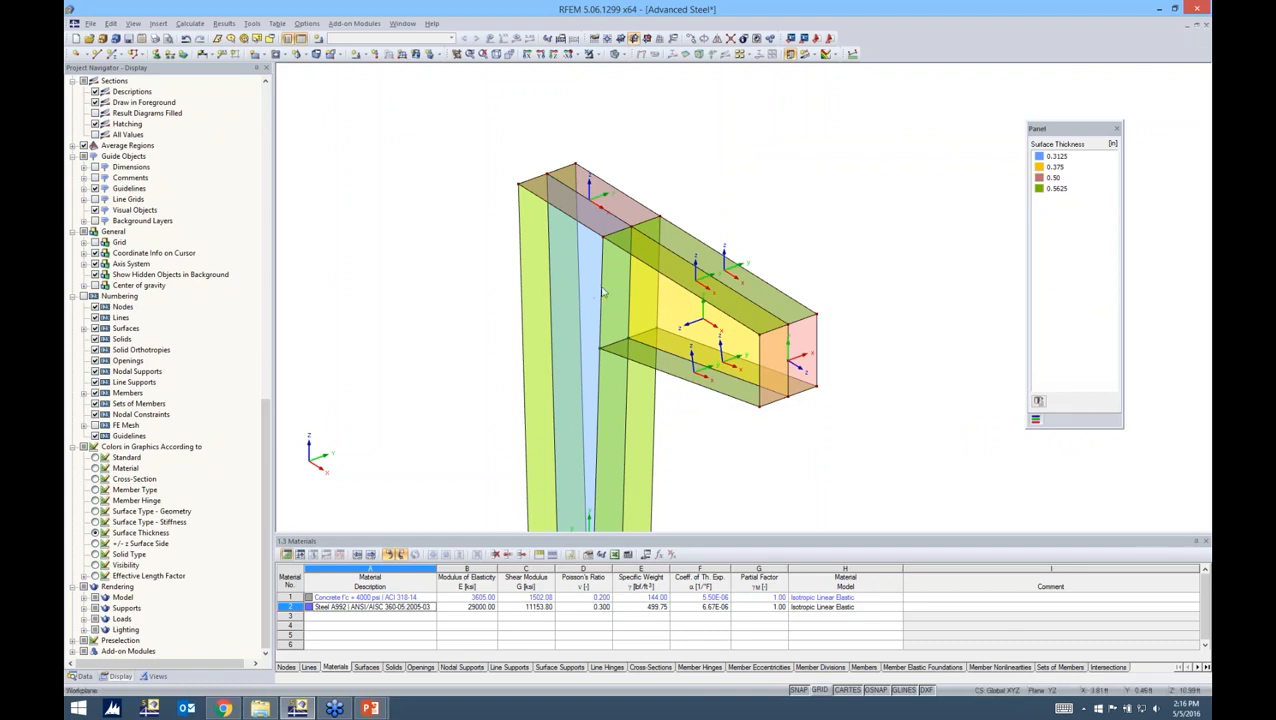
# - Turn off the display of the surfaces' local axis systems across the column and beam
pyautogui.scroll(-3, 683, 392)
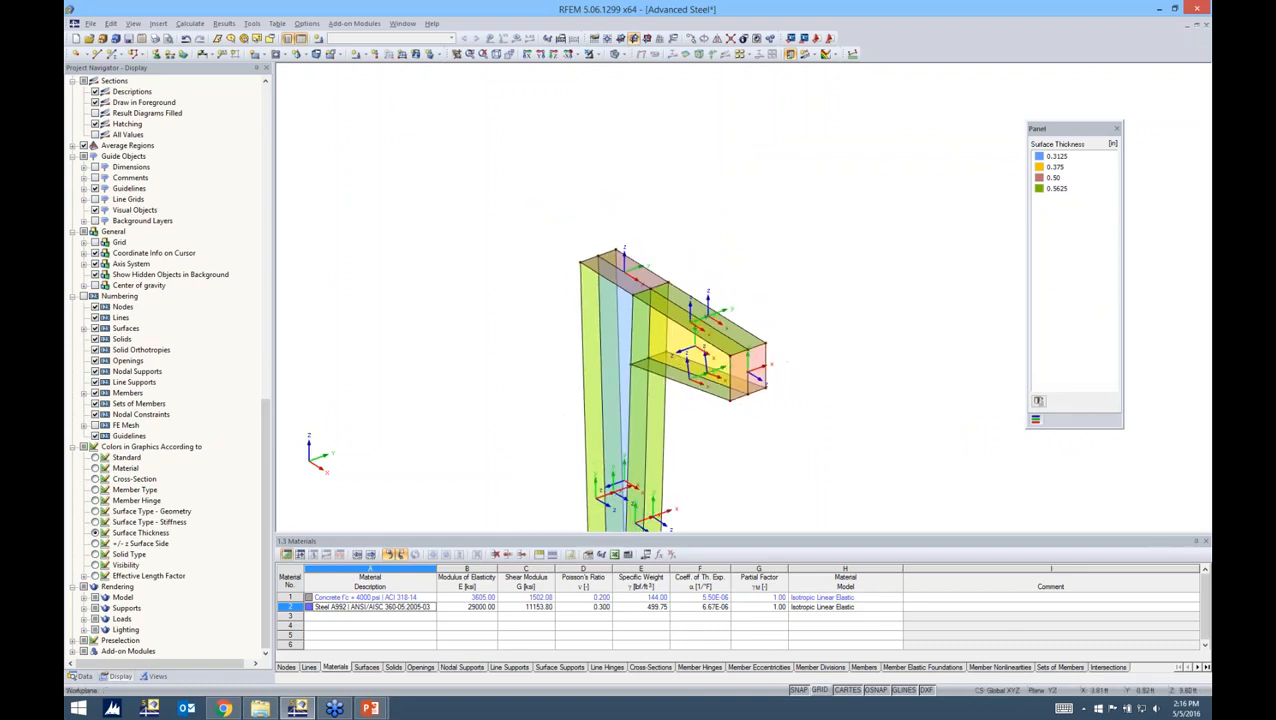
pyautogui.moveTo(705, 408); pyautogui.dragTo(672, 355, button='middle')
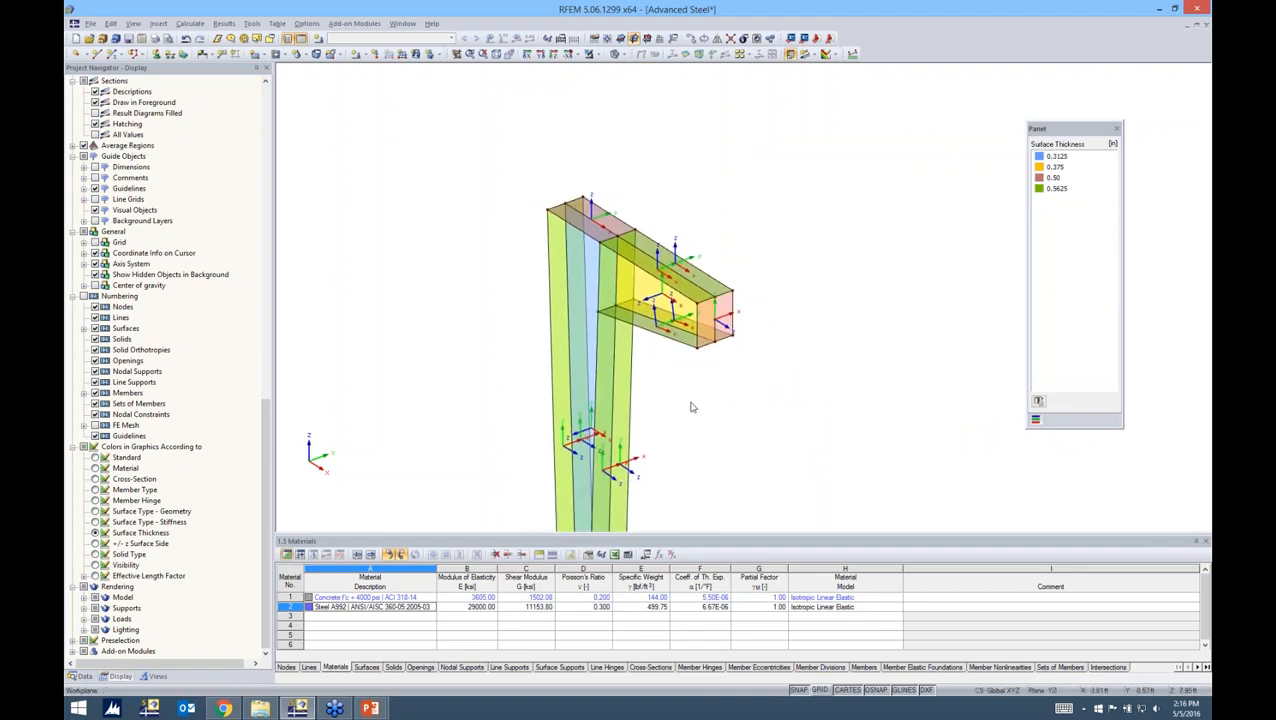
pyautogui.keyDown('ctrl'); pyautogui.moveTo(681, 403); pyautogui.dragTo(785, 388, button='middle'); pyautogui.keyUp('ctrl')
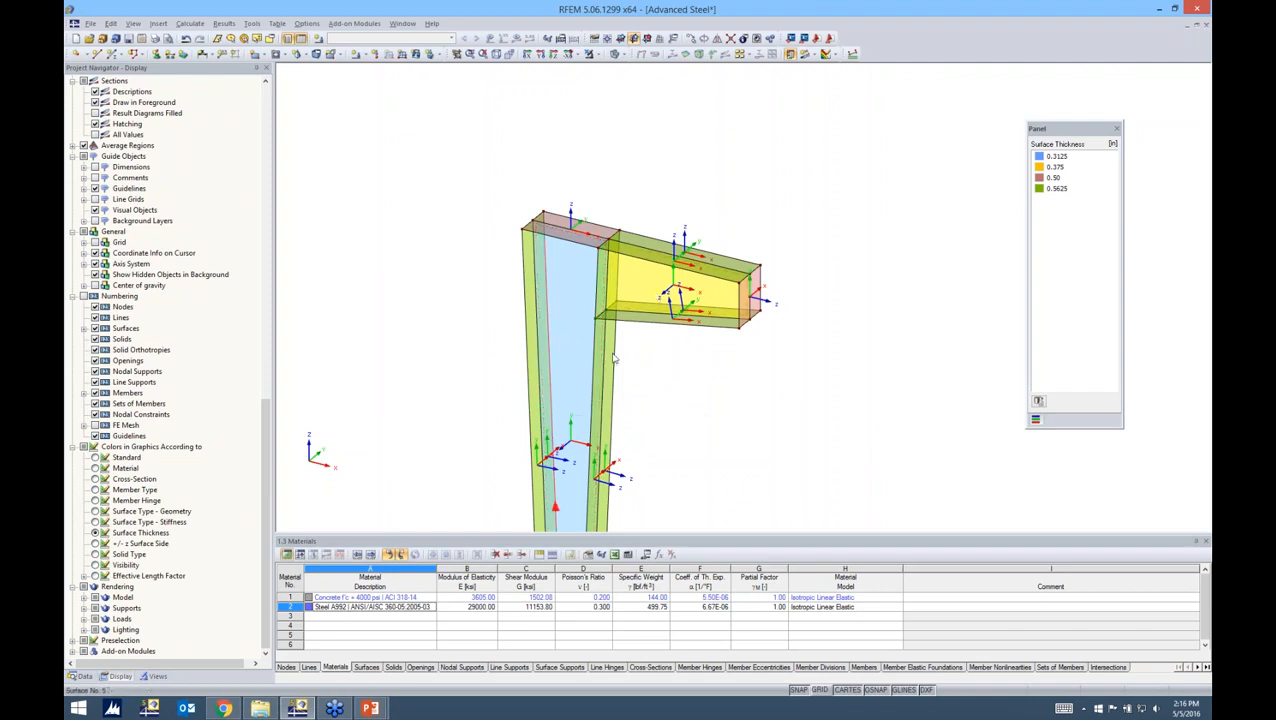
pyautogui.scroll(-2, 624, 377)
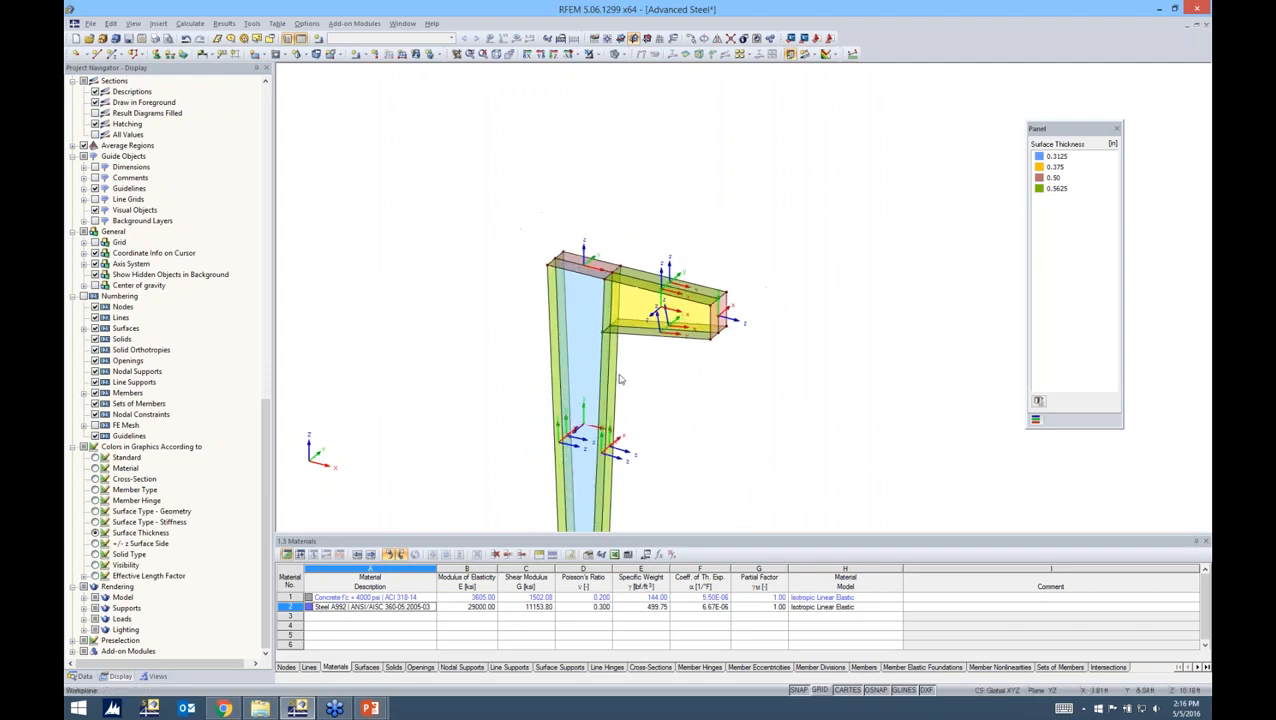
pyautogui.moveTo(627, 384); pyautogui.dragTo(608, 290, button='middle')
pyautogui.rightClick(557, 255)
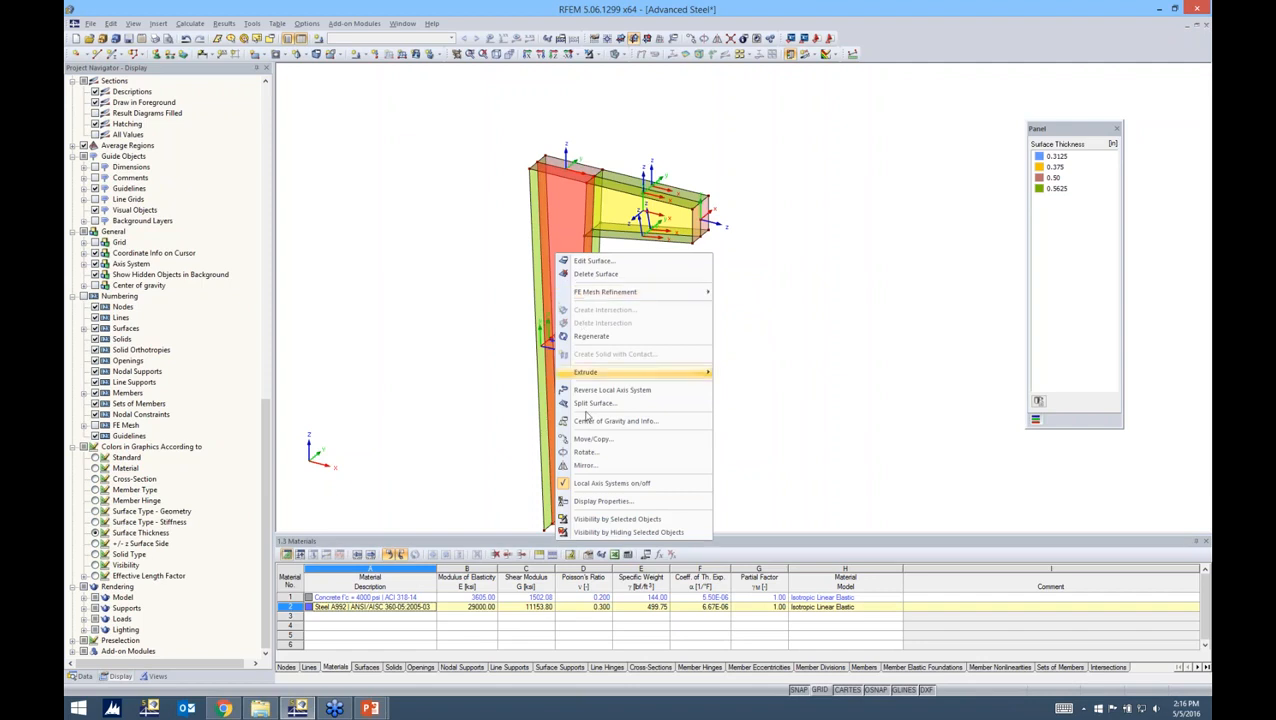
pyautogui.click(584, 484)
pyautogui.click(712, 354)
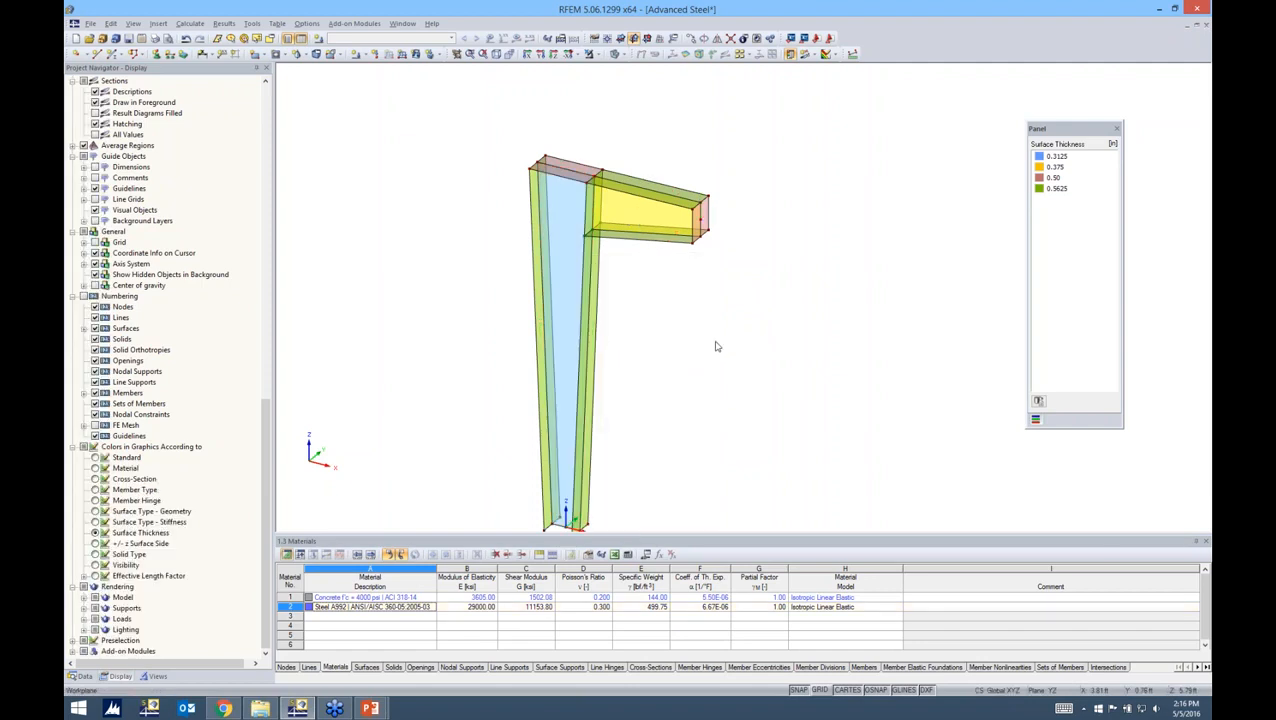
# - Assign hinged global line supports to all the bottom edge lines of the column web and flanges
pyautogui.keyDown('ctrl'); pyautogui.moveTo(678, 359); pyautogui.dragTo(648, 361, button='middle'); pyautogui.keyUp('ctrl')
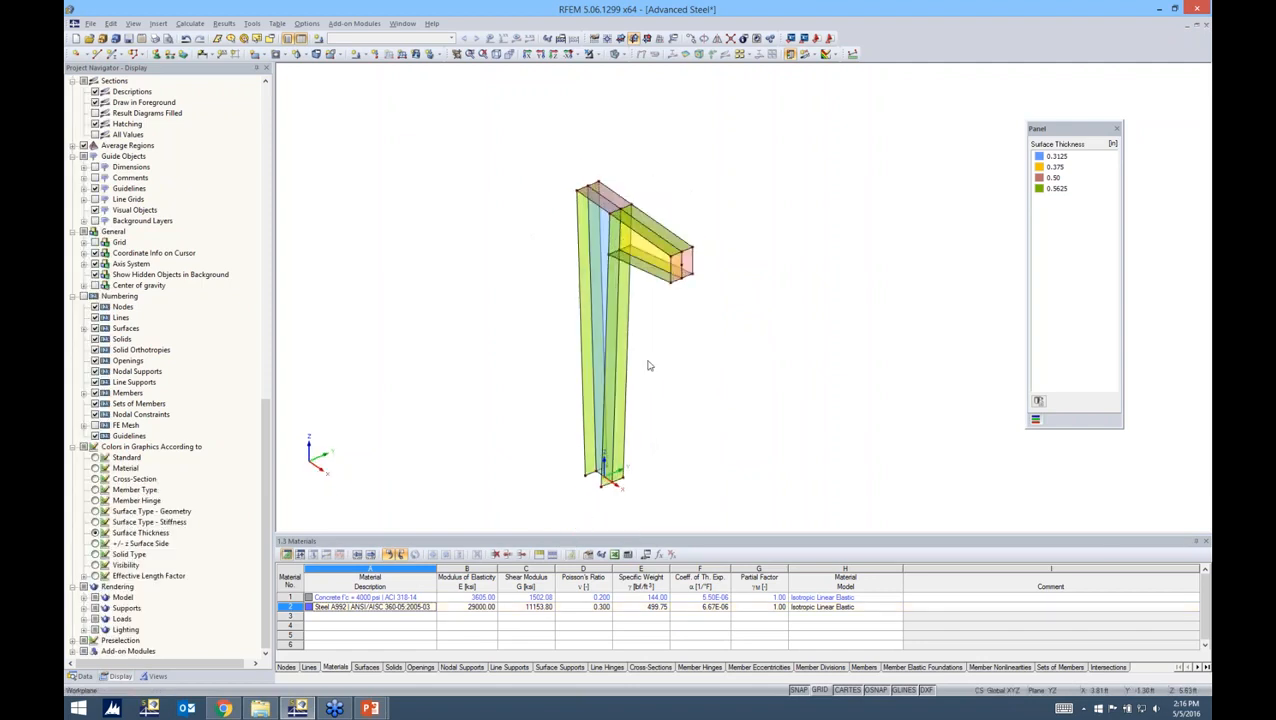
pyautogui.keyDown('ctrl'); pyautogui.moveTo(652, 366); pyautogui.dragTo(698, 312, button='middle'); pyautogui.keyUp('ctrl')
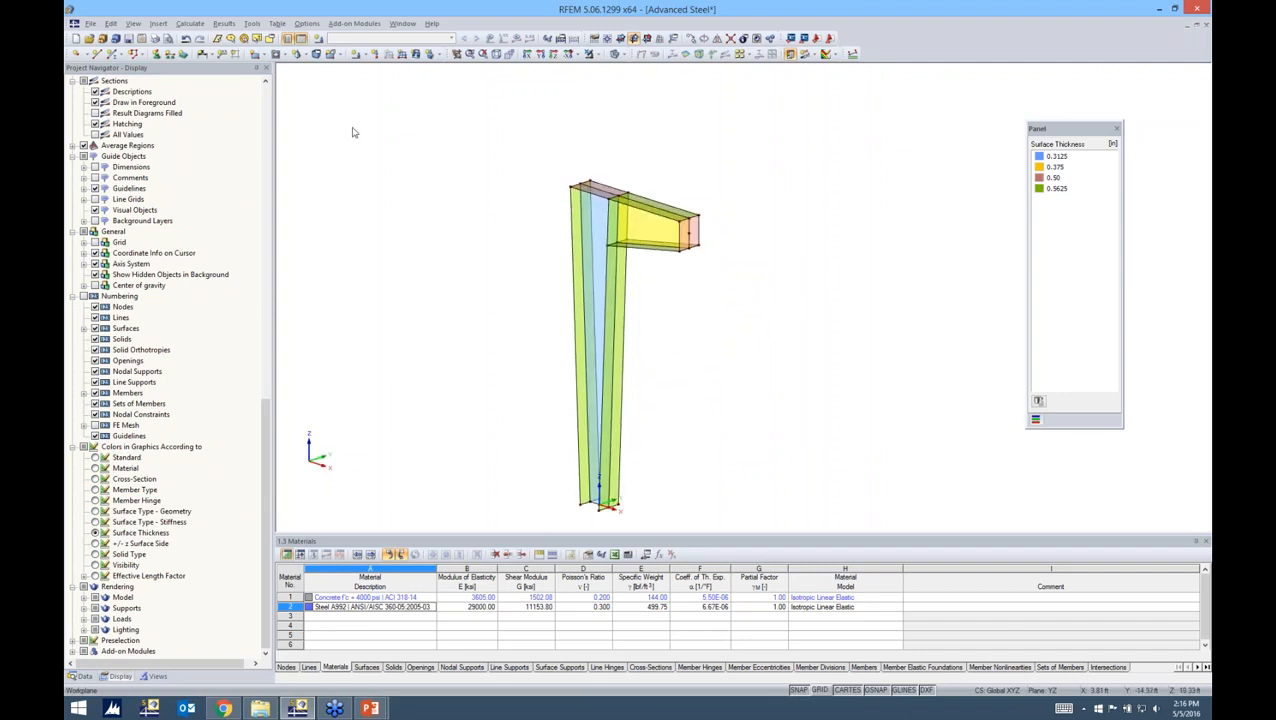
pyautogui.click(170, 56)
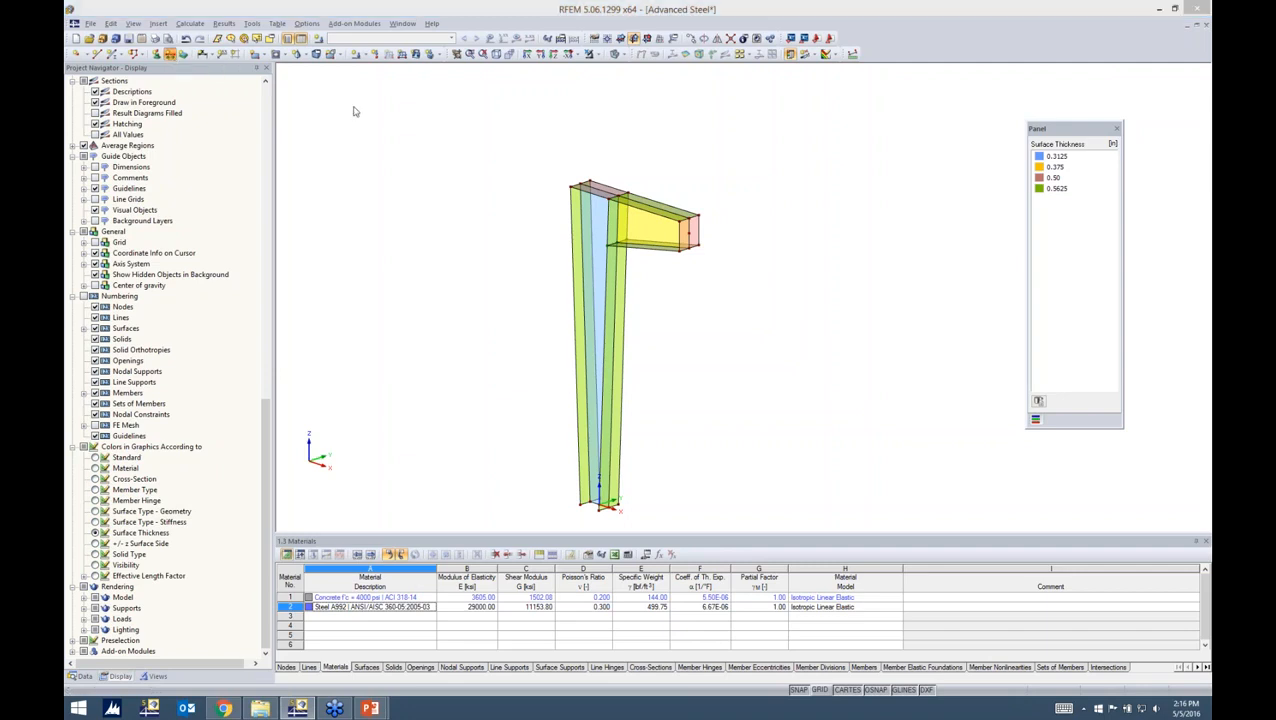
pyautogui.click(623, 265)
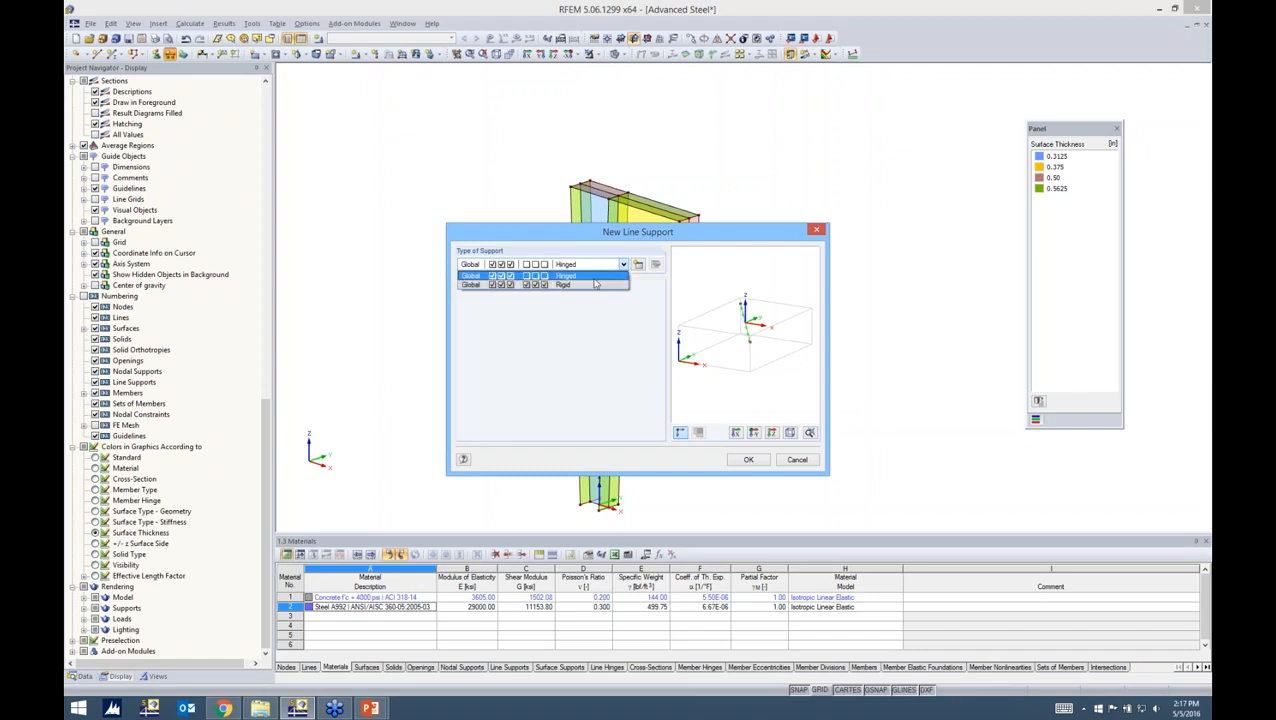
pyautogui.click(594, 281)
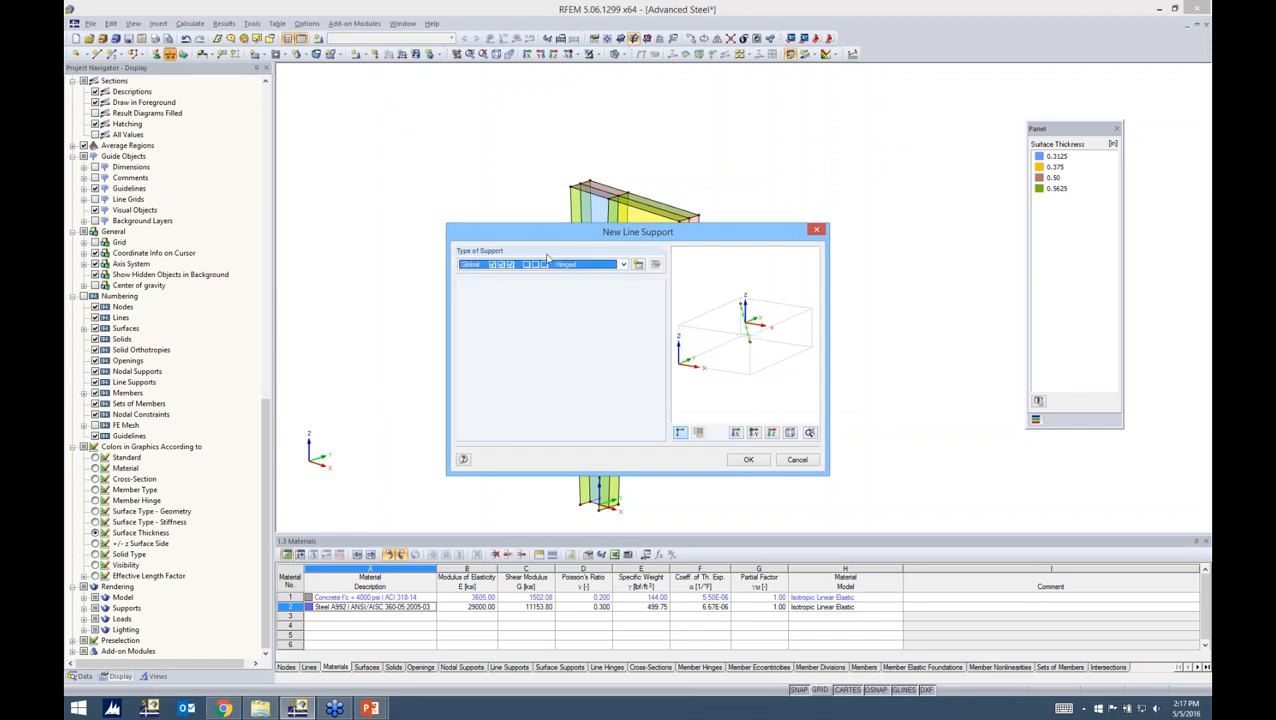
pyautogui.click(748, 459)
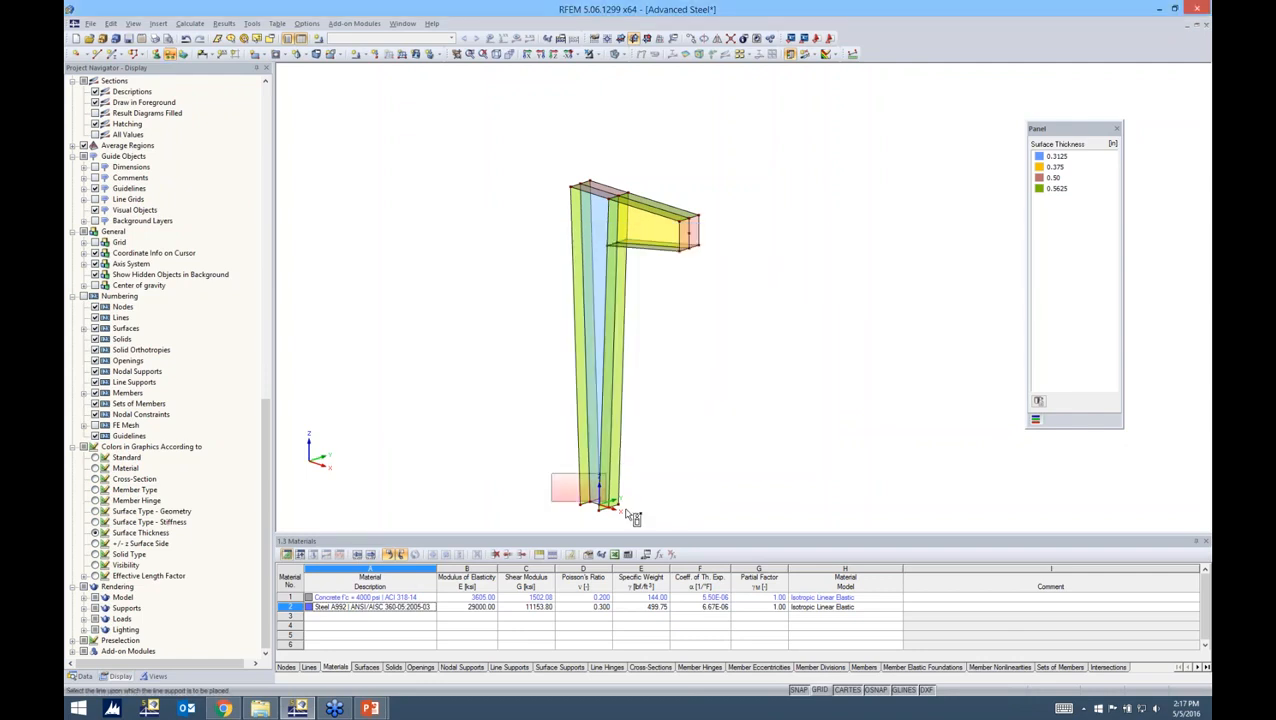
pyautogui.click(657, 503)
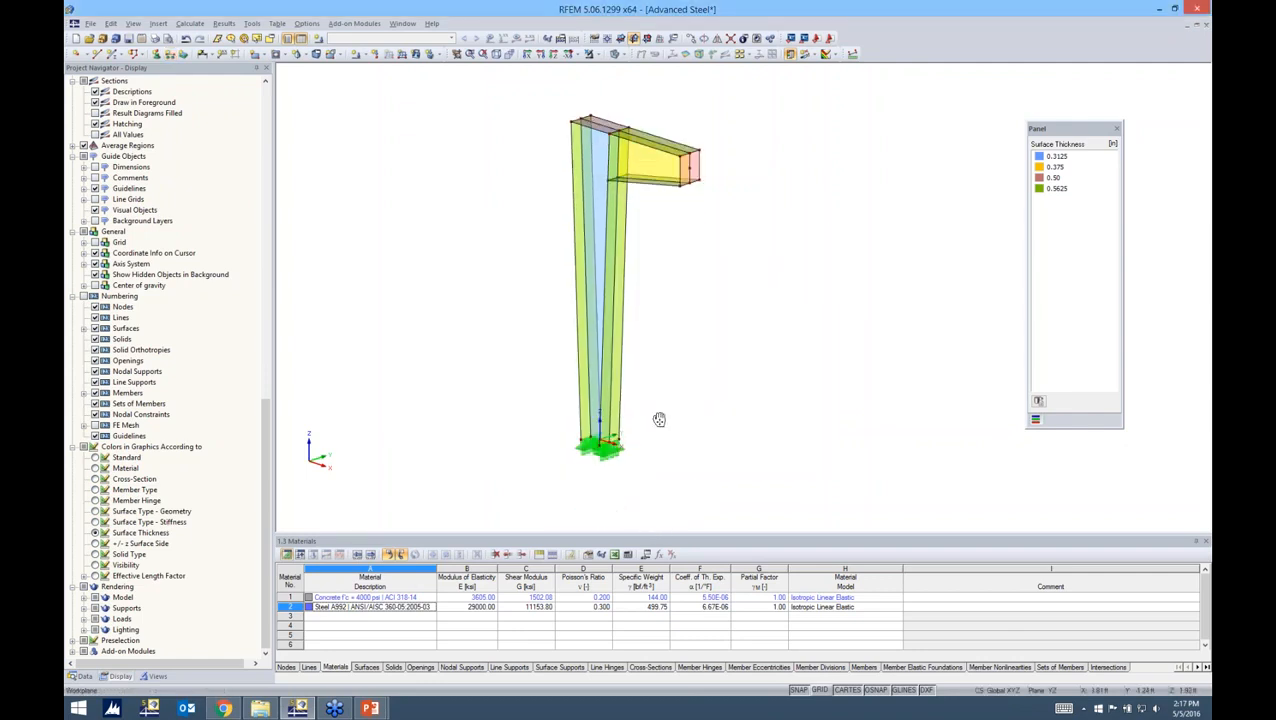
# - Try a larger display size for the line support symbols at the column base
pyautogui.scroll(4, 613, 458)
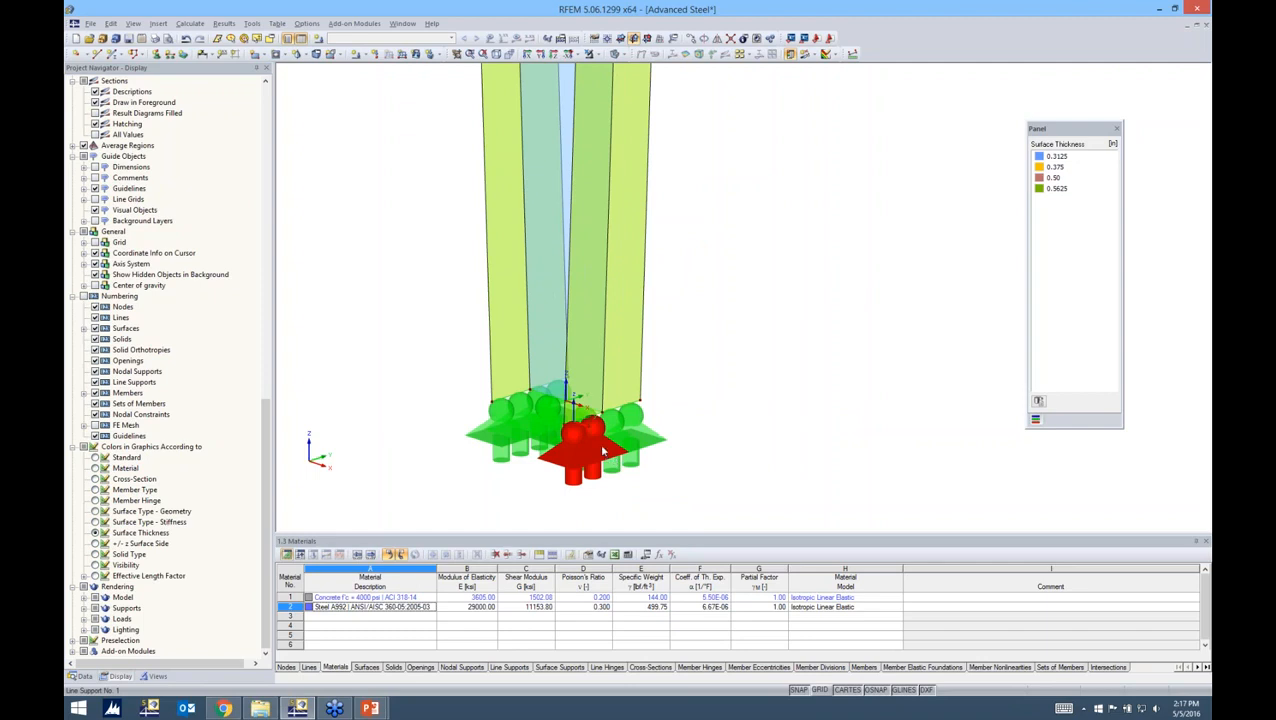
pyautogui.rightClick(603, 452)
pyautogui.click(632, 504)
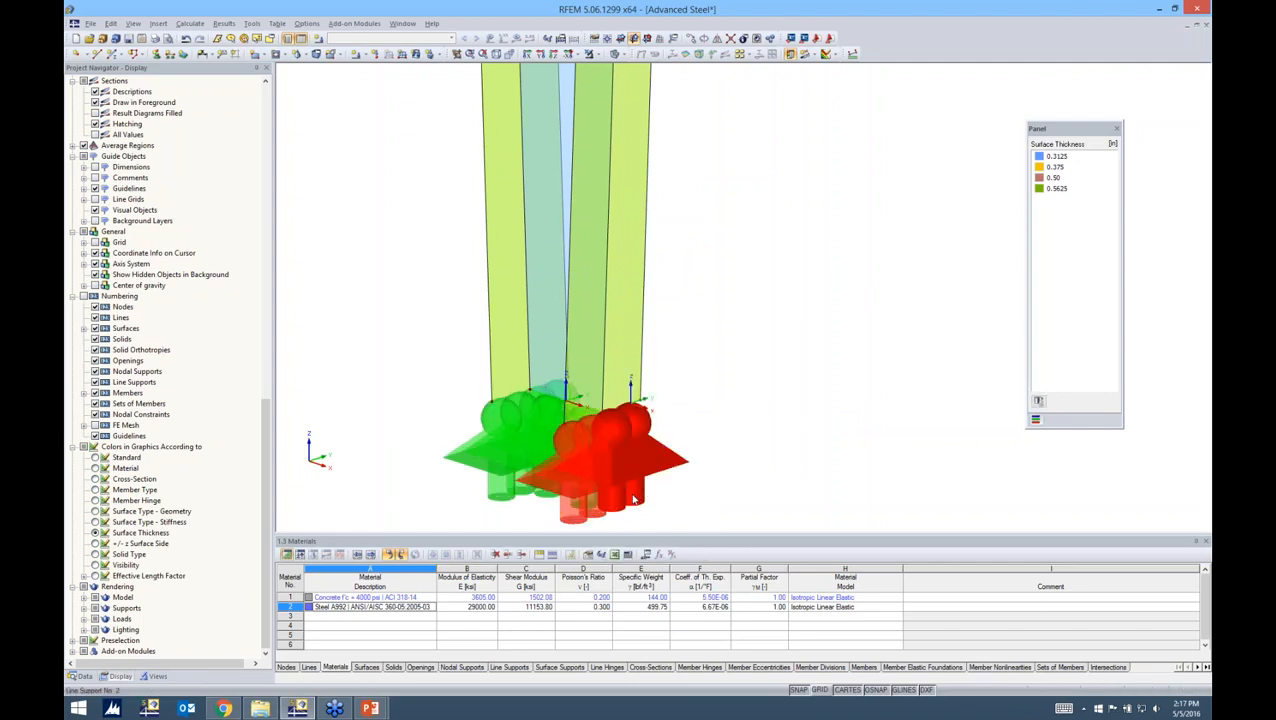
pyautogui.rightClick(621, 461)
pyautogui.click(648, 527)
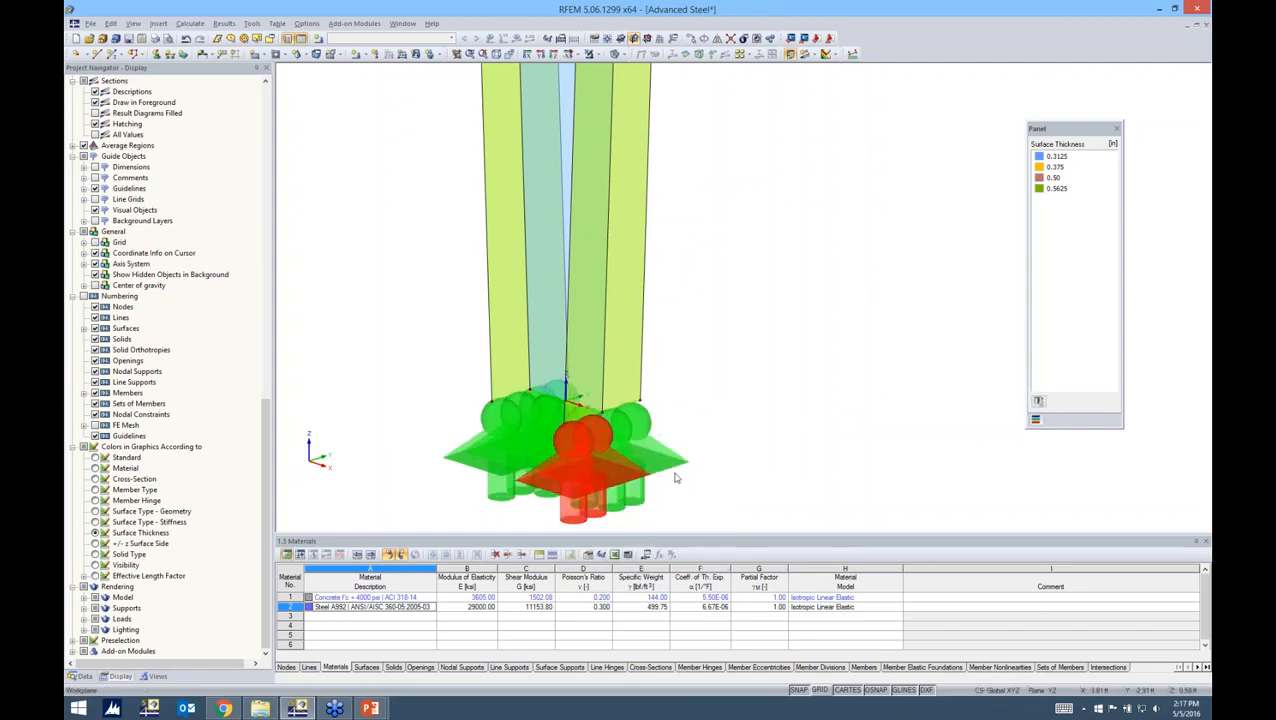
pyautogui.click(720, 444)
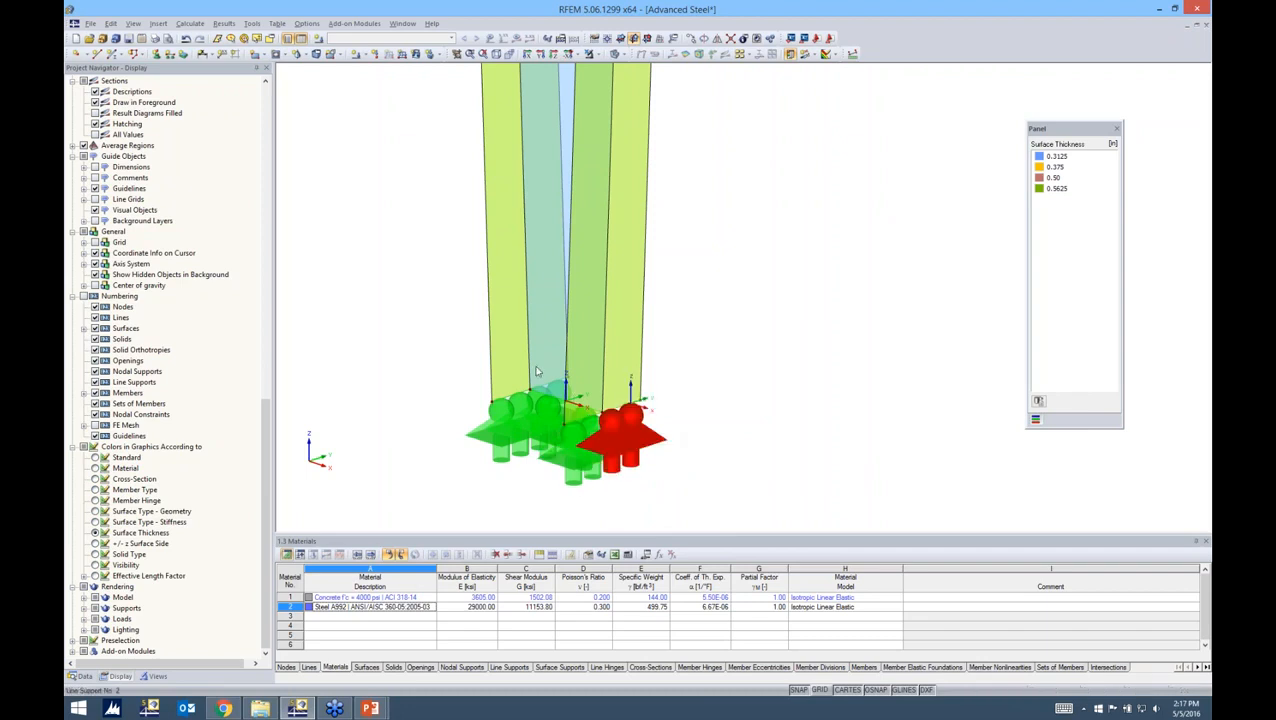
pyautogui.scroll(-3, 688, 376)
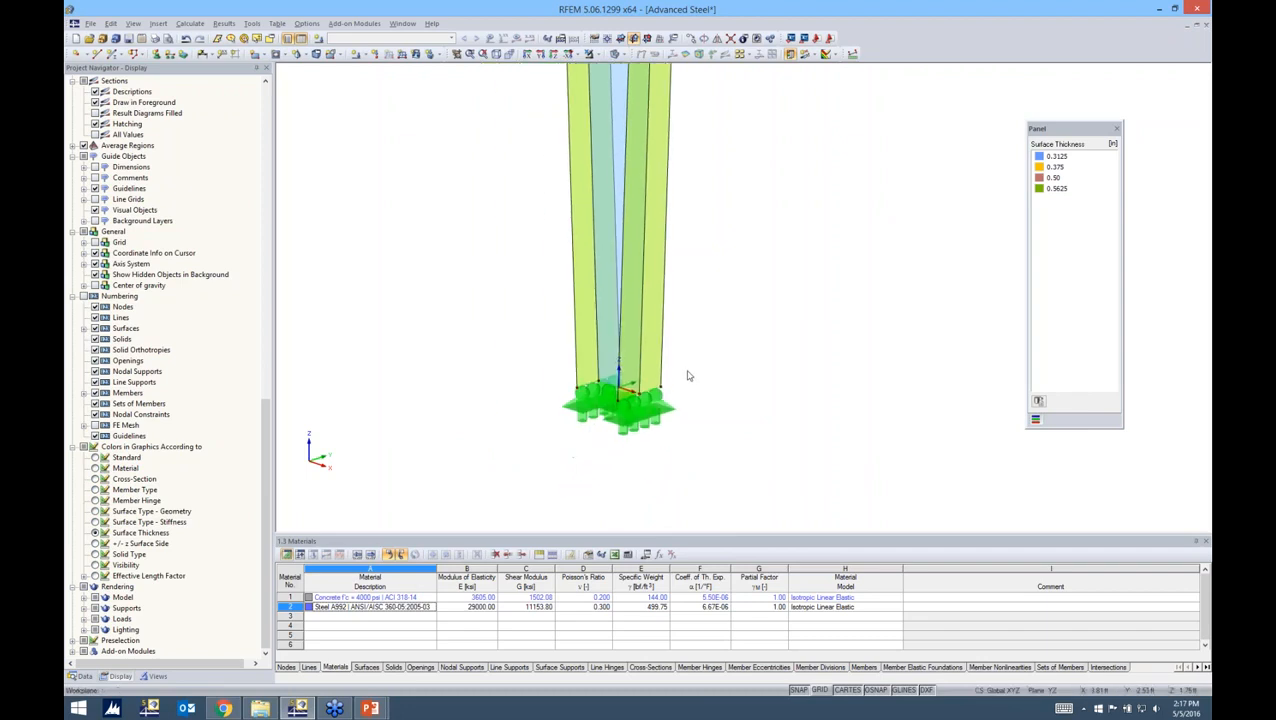
pyautogui.scroll(-2, 688, 376)
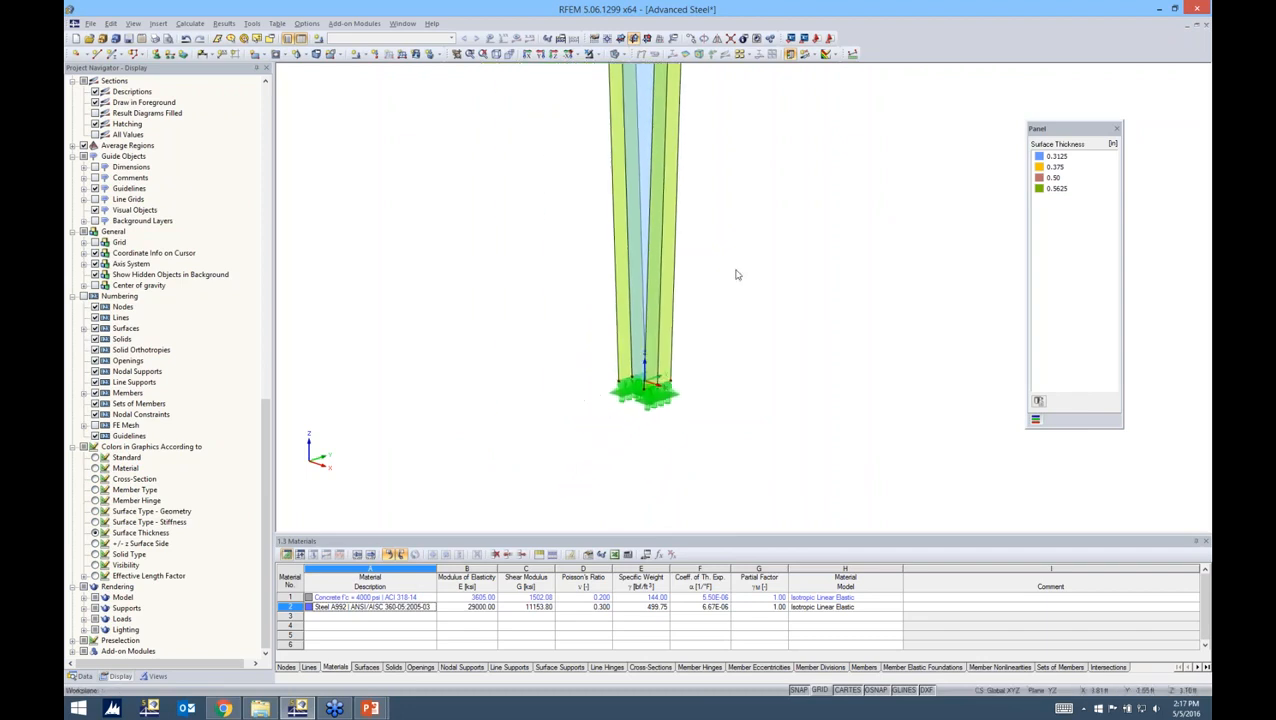
pyautogui.scroll(-2, 737, 273)
pyautogui.moveTo(684, 317); pyautogui.dragTo(644, 334, button='middle')
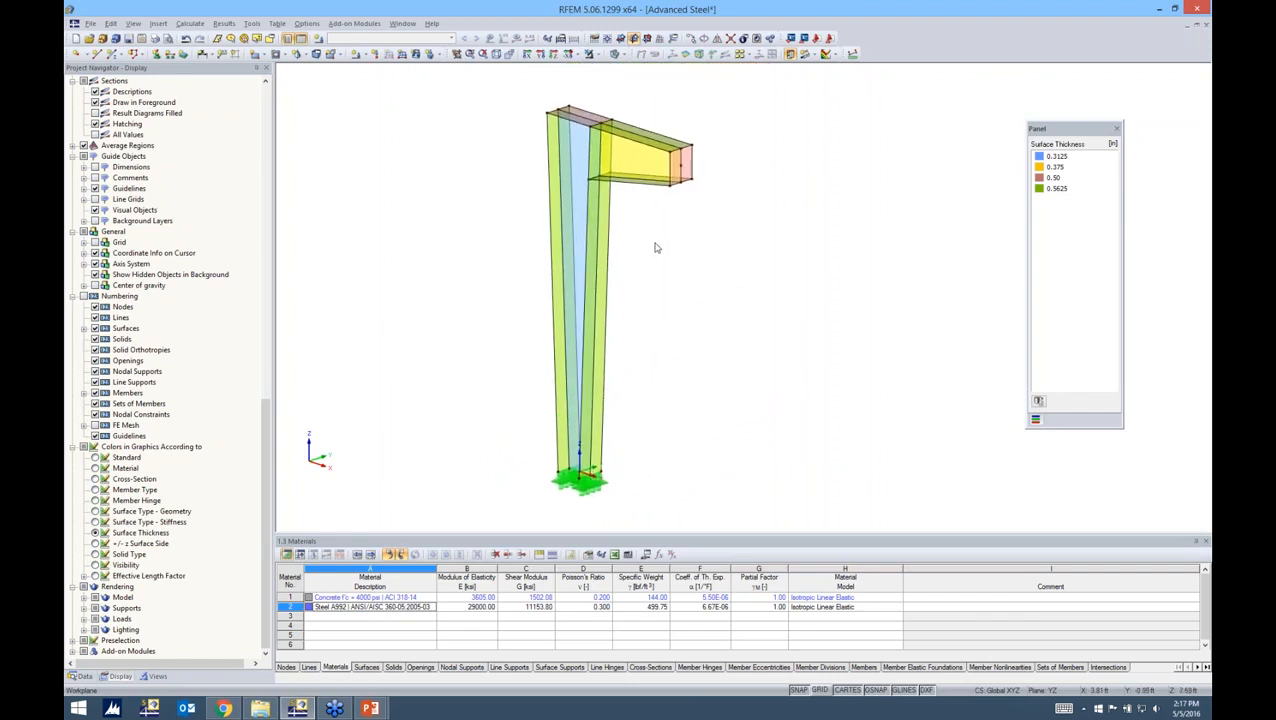
pyautogui.keyDown('ctrl'); pyautogui.moveTo(690, 242); pyautogui.dragTo(668, 256, button='middle'); pyautogui.keyUp('ctrl')
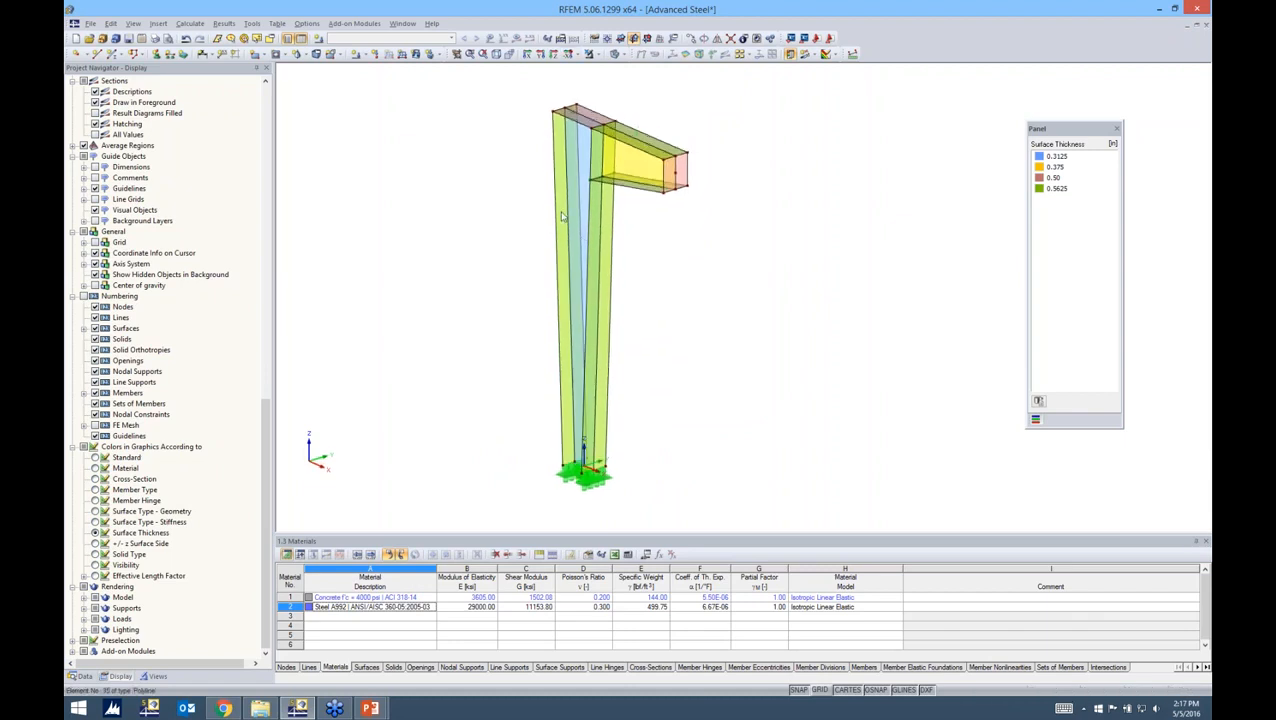
pyautogui.moveTo(644, 233); pyautogui.dragTo(602, 291, button='middle')
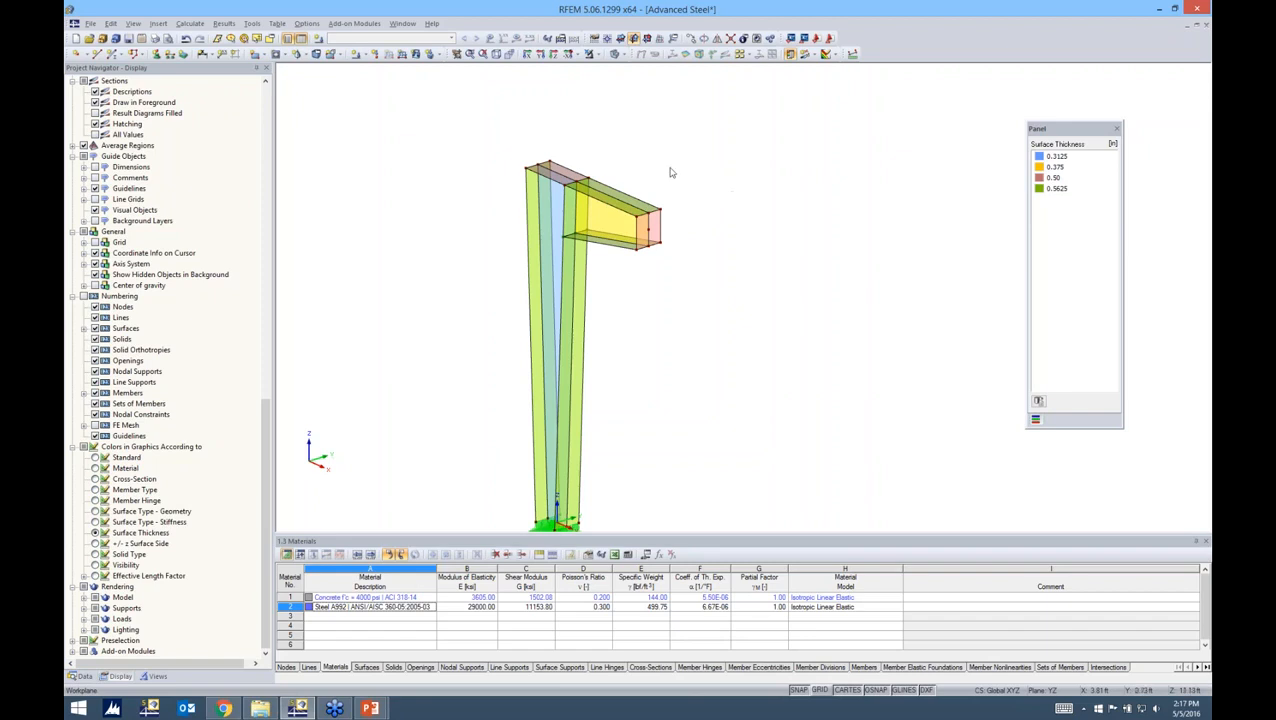
# - Create an intermediate on-line node at the middle of line 18, along the centre of the column cap plate
pyautogui.keyDown('ctrl'); pyautogui.moveTo(665, 177); pyautogui.dragTo(682, 177, button='middle'); pyautogui.keyUp('ctrl')
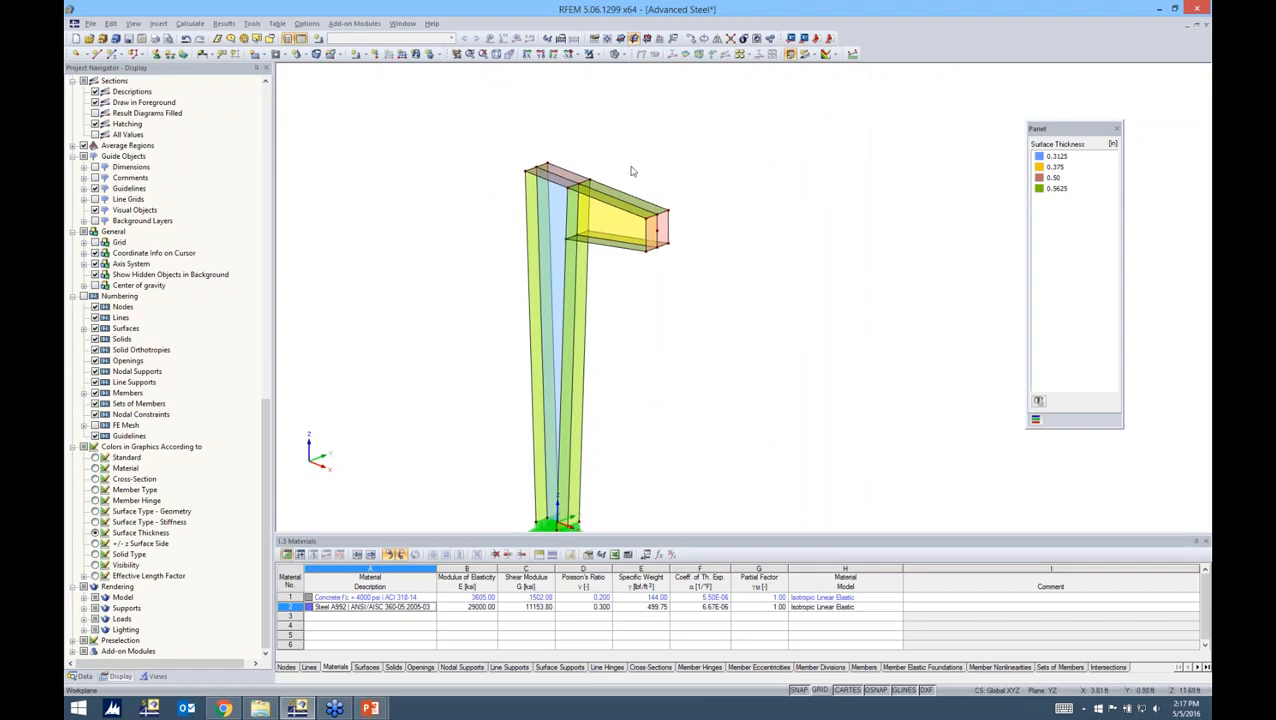
pyautogui.scroll(2, 580, 170)
pyautogui.rightClick(565, 185)
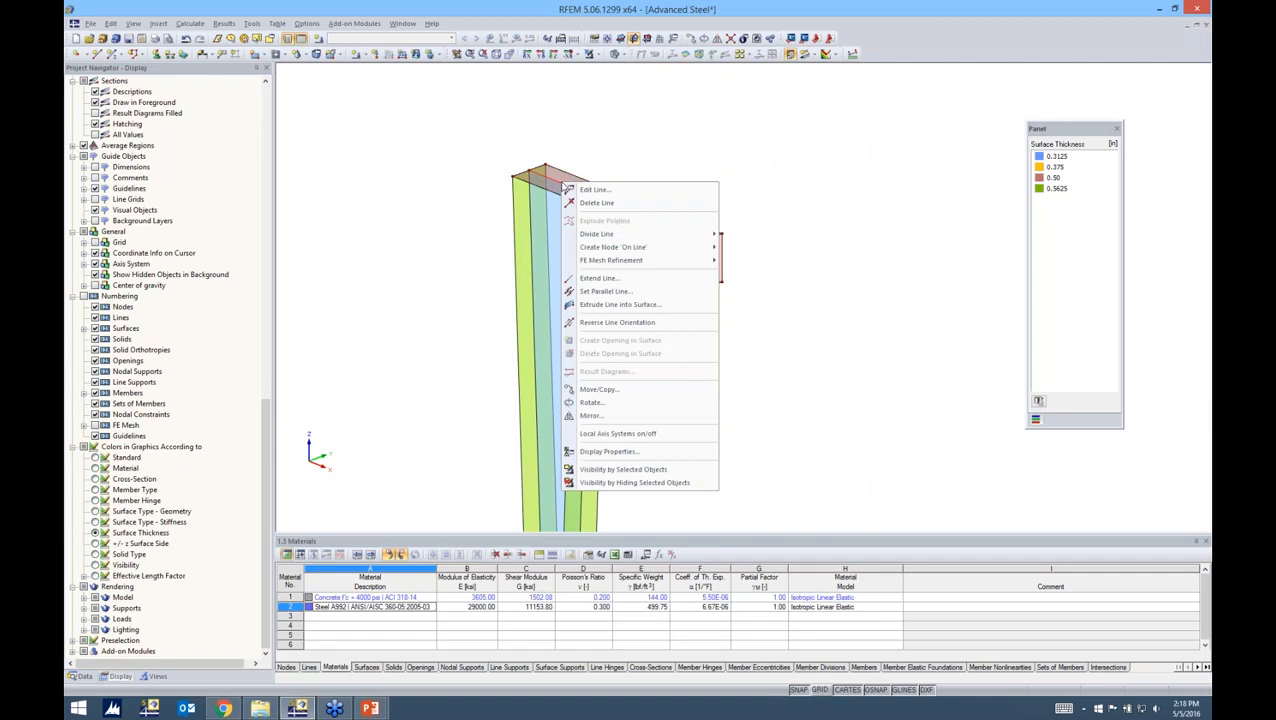
pyautogui.moveTo(600, 250)
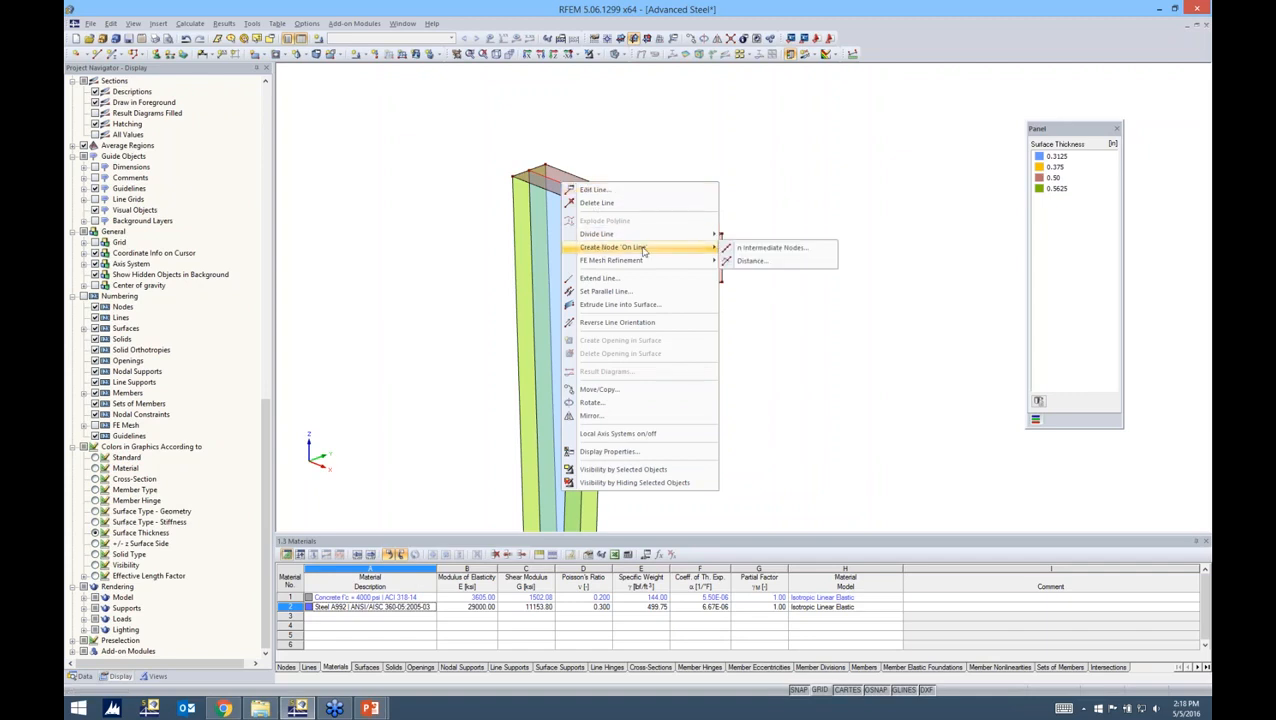
pyautogui.click(785, 254)
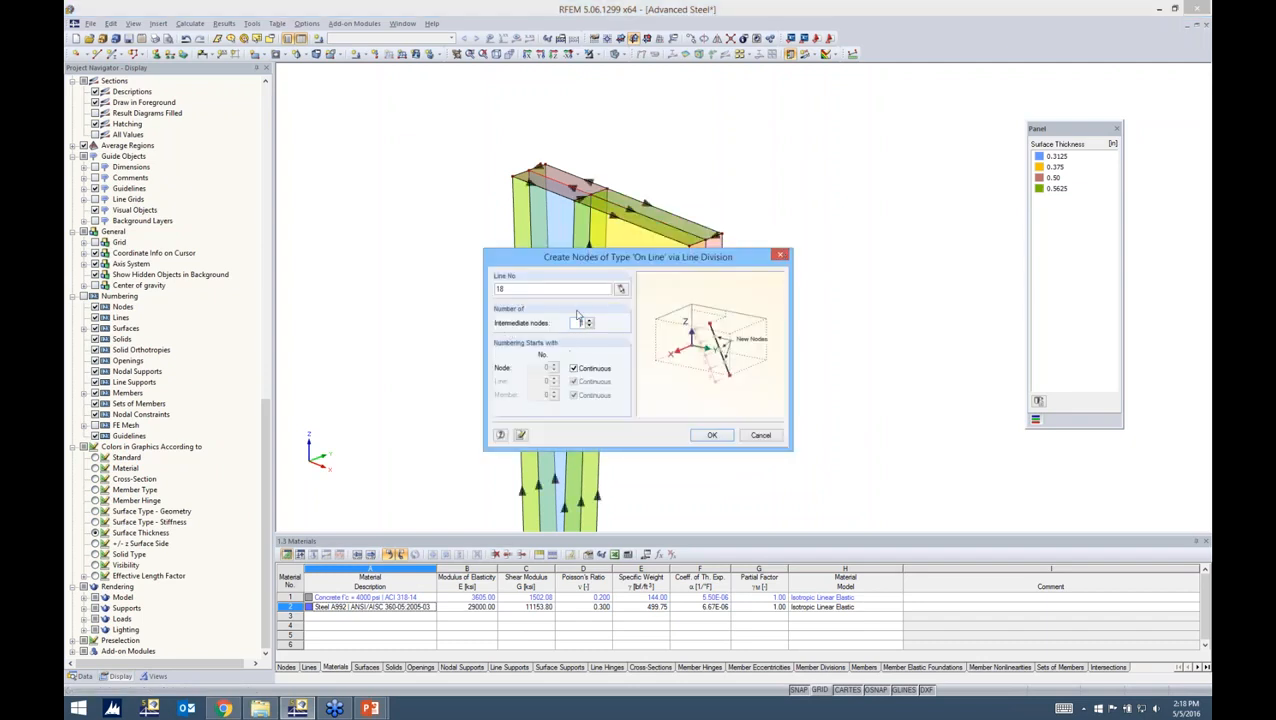
pyautogui.click(708, 436)
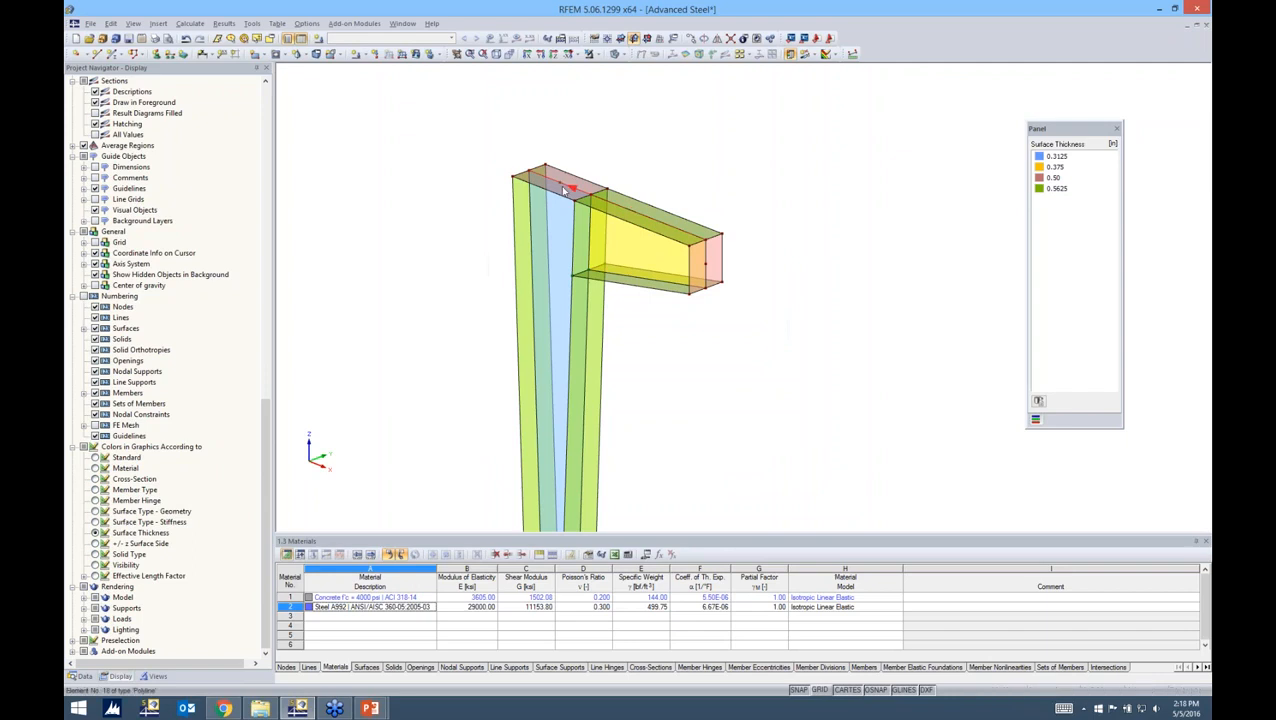
# - Create an intermediate on-line node on the centre line of the beam-side column flange, below the beam
pyautogui.rightClick(585, 399)
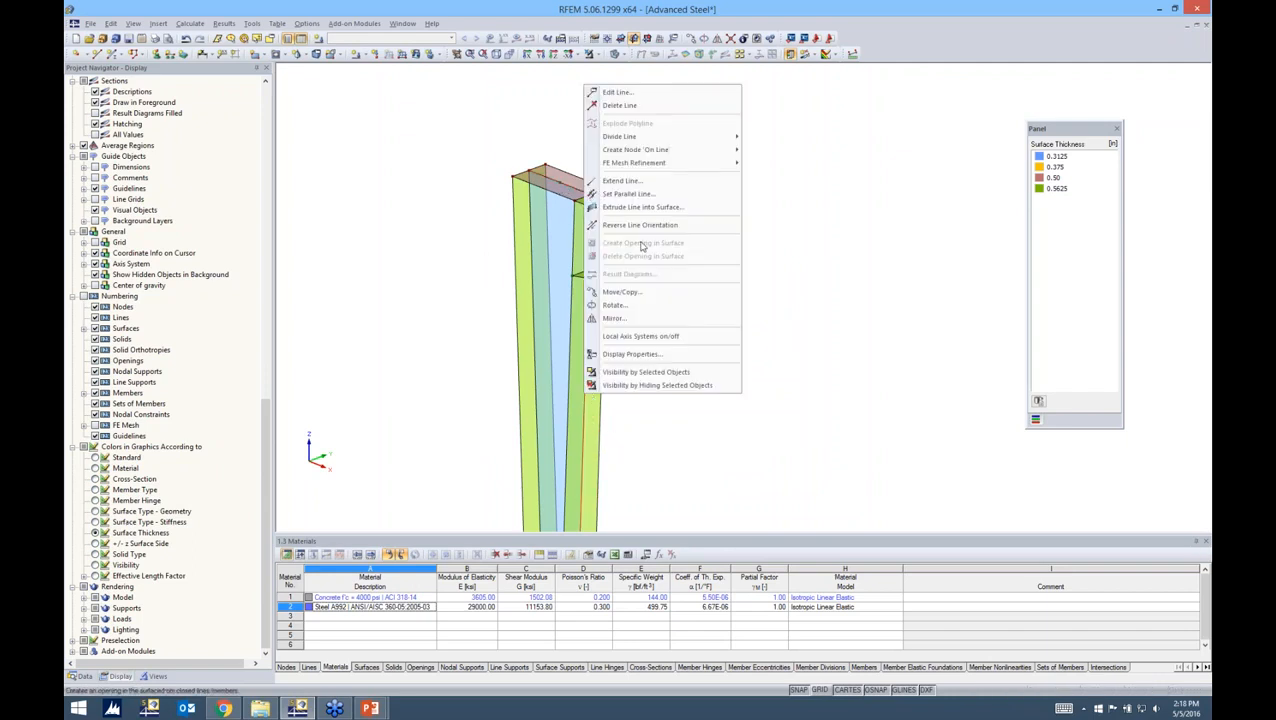
pyautogui.moveTo(642, 152)
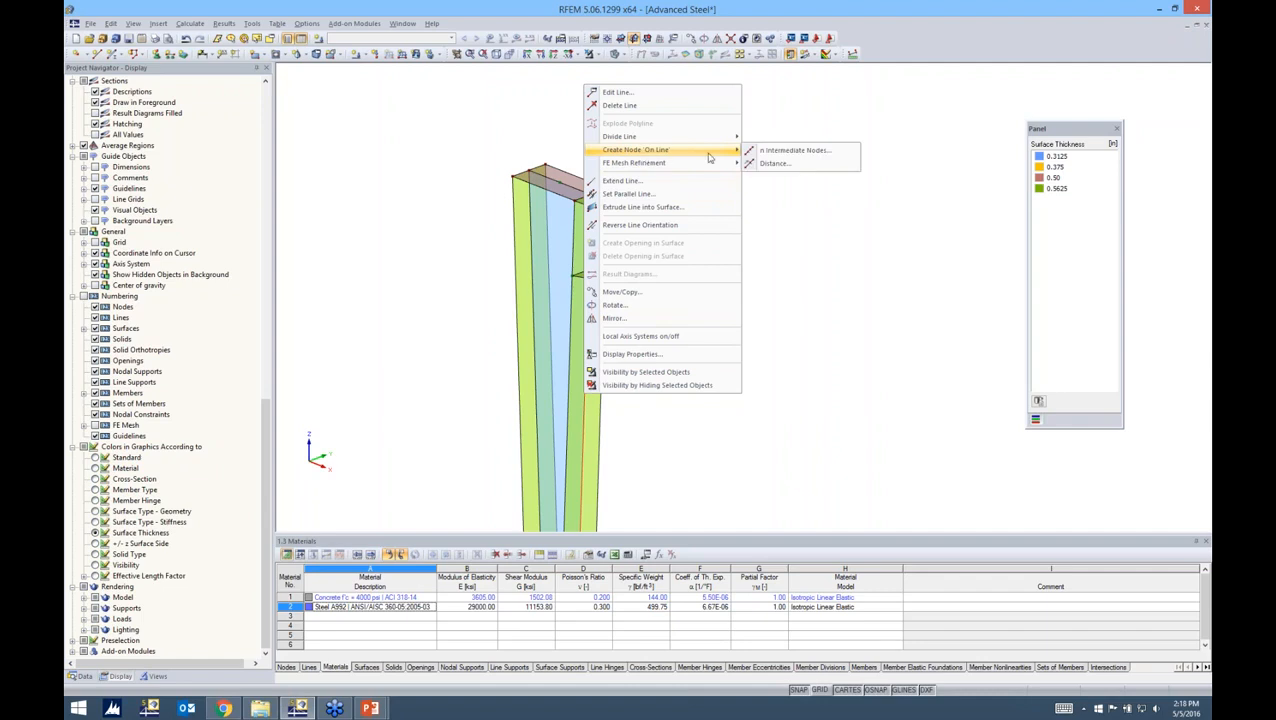
pyautogui.click(765, 155)
pyautogui.click(702, 436)
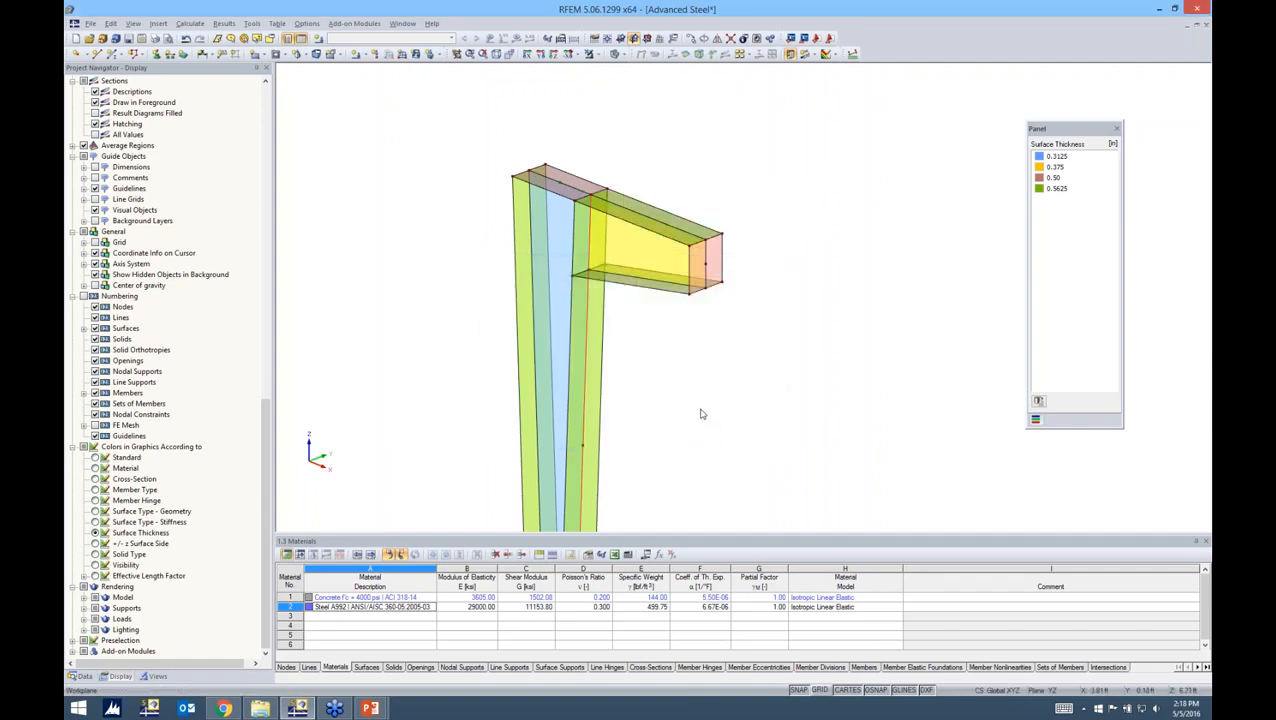
pyautogui.click(683, 401)
pyautogui.scroll(-1, 684, 388)
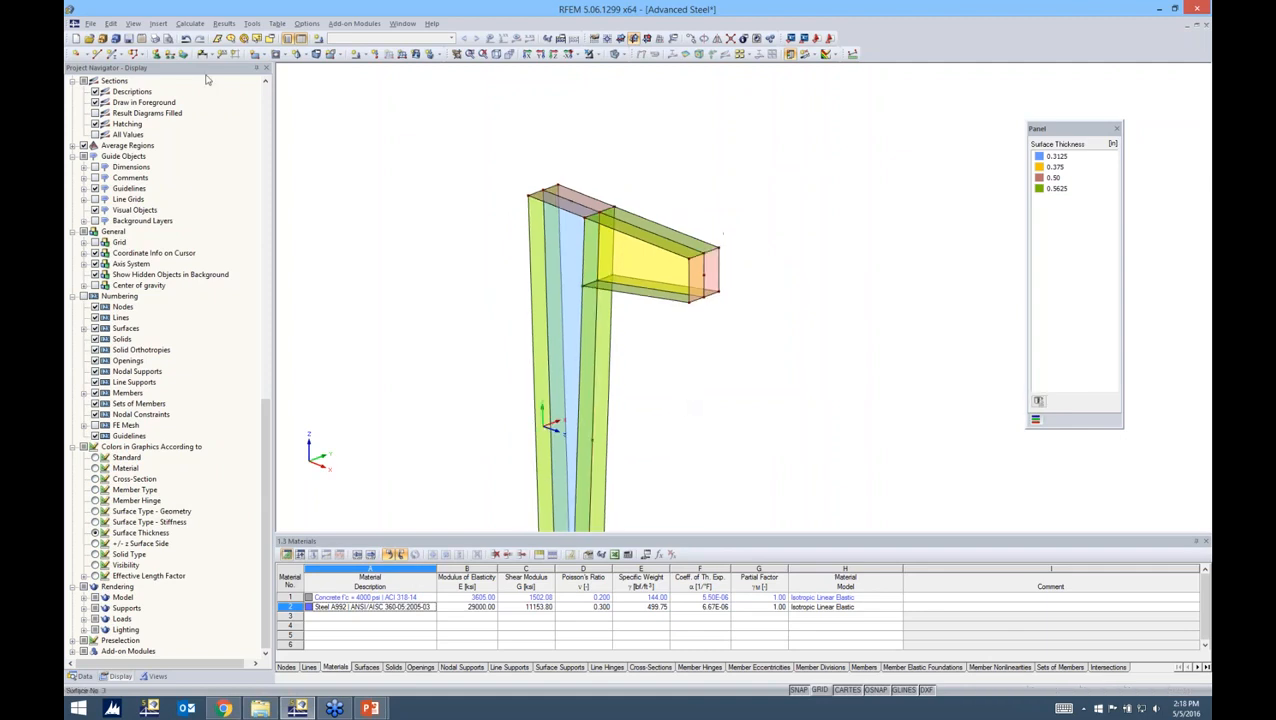
# - Define a new nodal support type in global axes, releasing the translational supports in Z and X
pyautogui.click(156, 54)
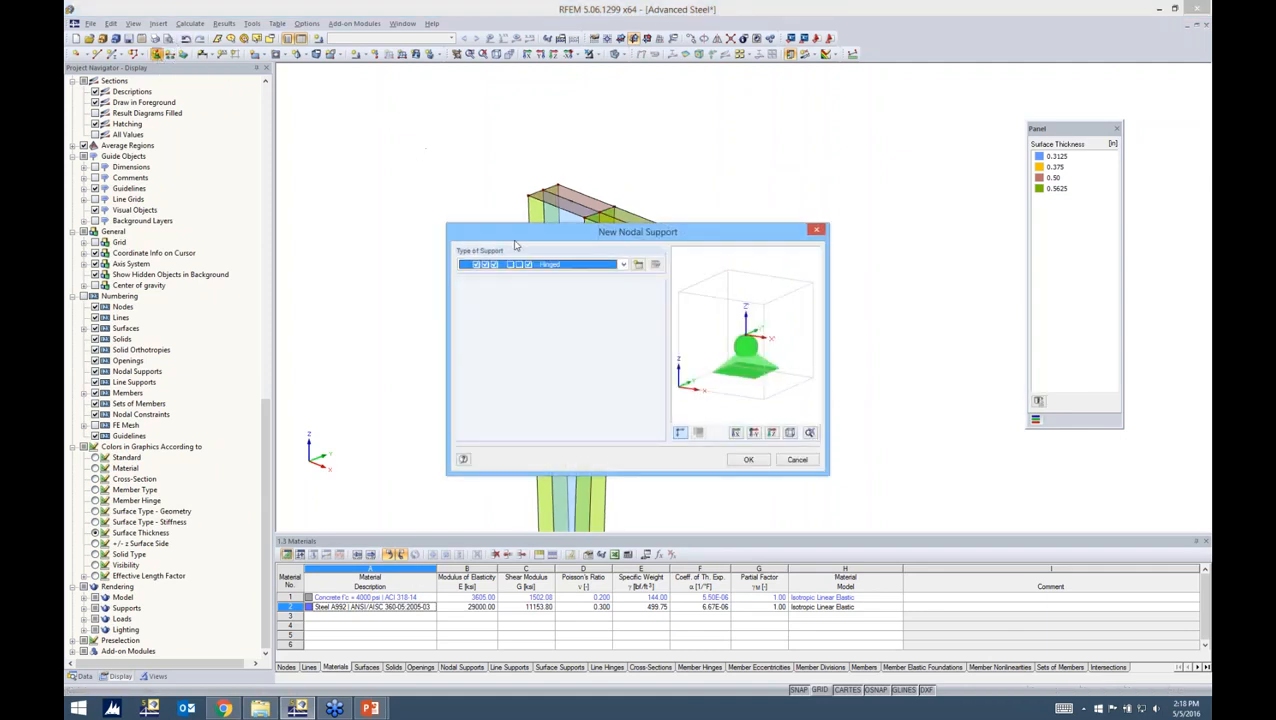
pyautogui.click(621, 265)
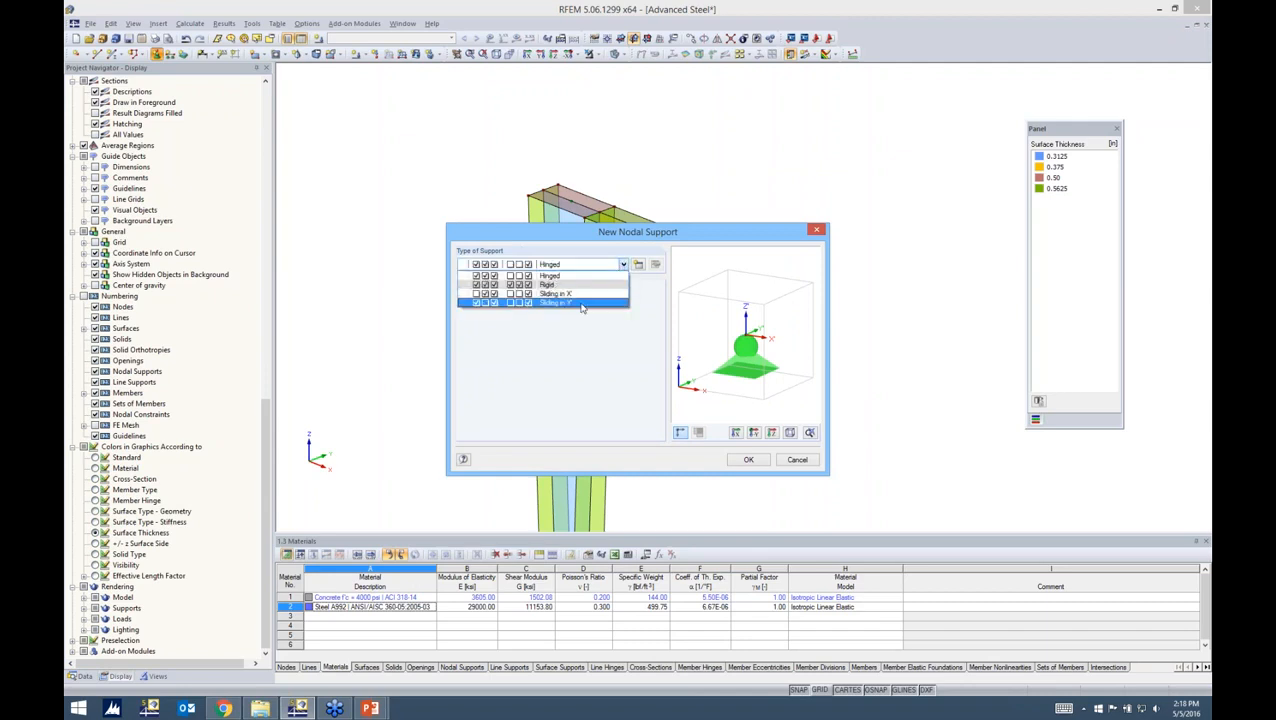
pyautogui.click(640, 266)
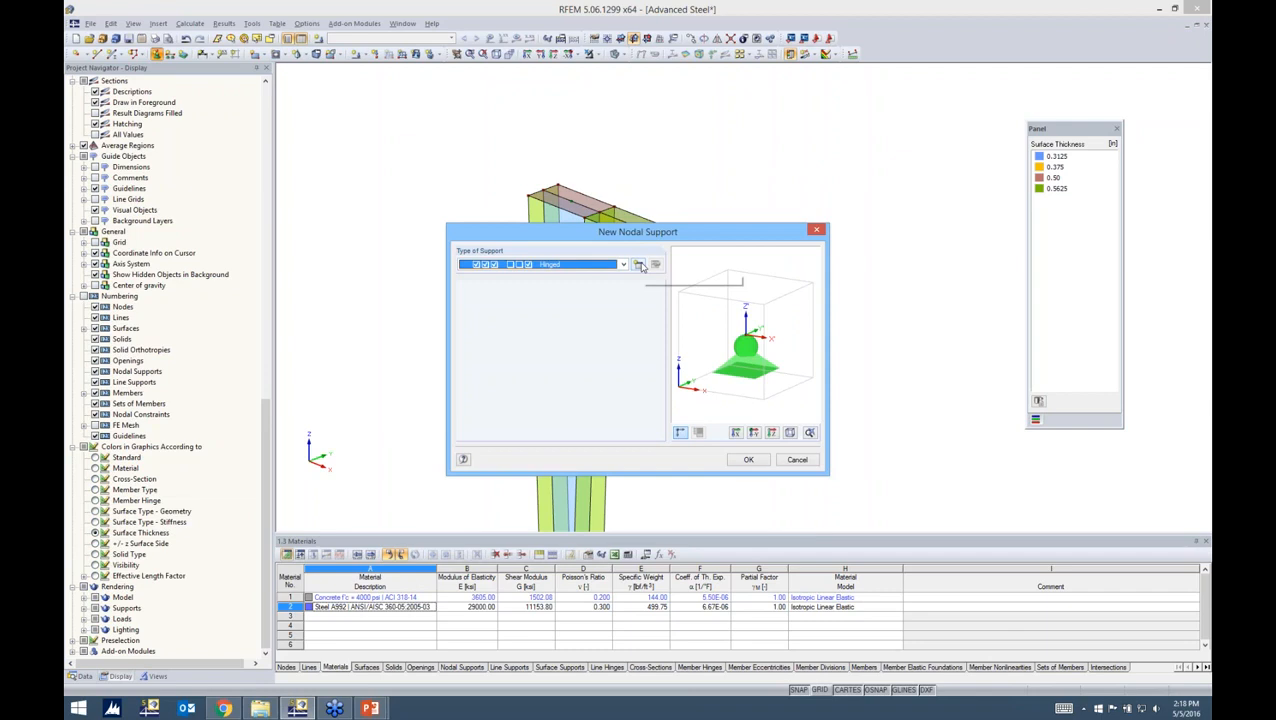
pyautogui.click(640, 266)
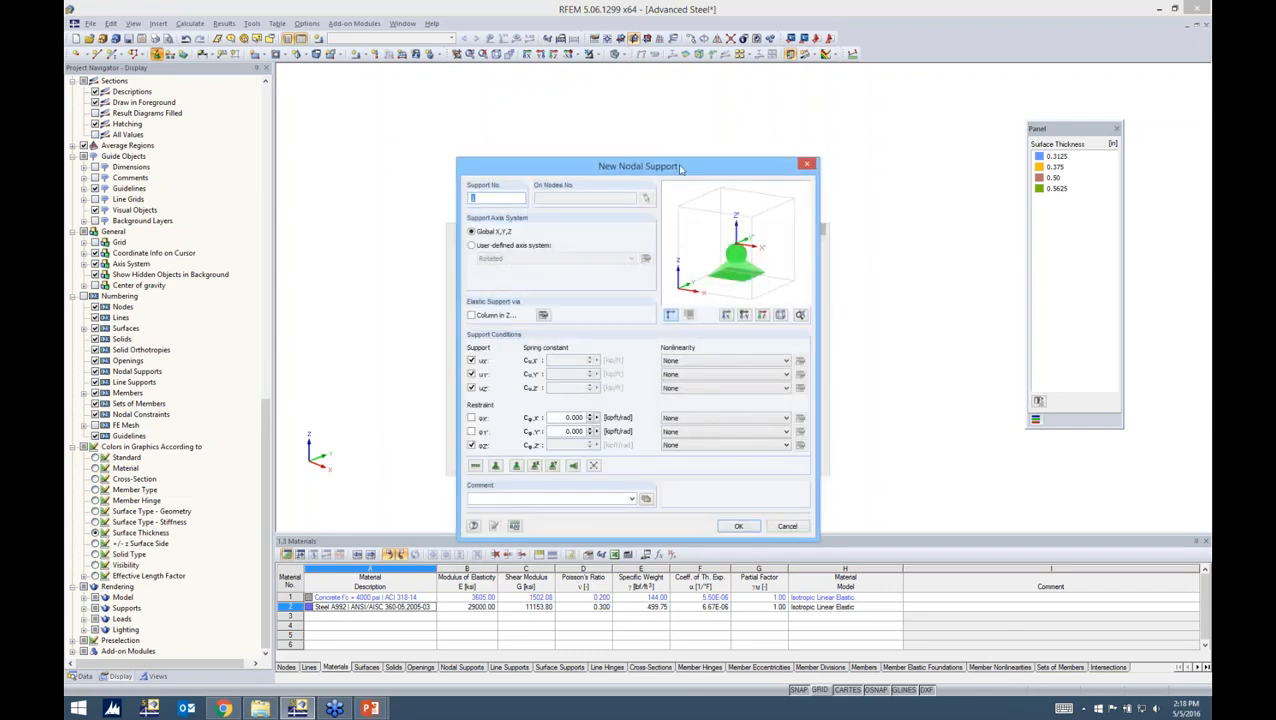
pyautogui.moveTo(680, 168); pyautogui.dragTo(682, 135)
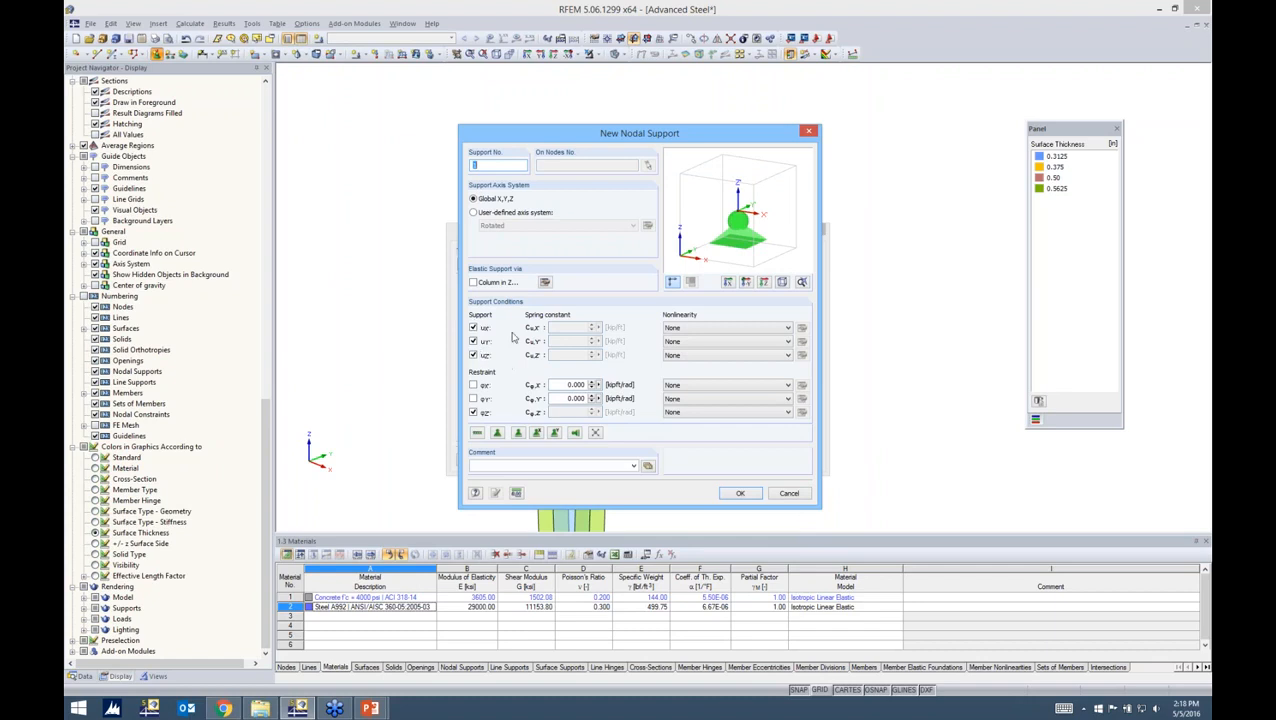
pyautogui.click(474, 356)
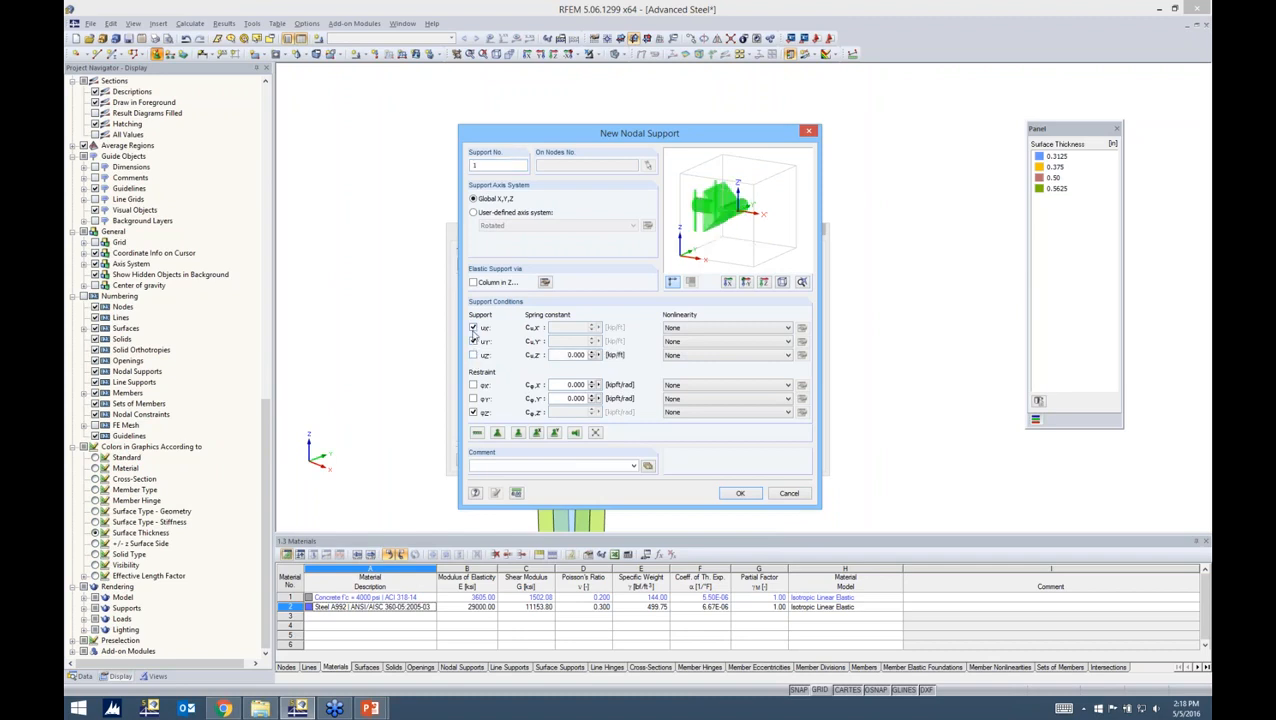
pyautogui.click(474, 328)
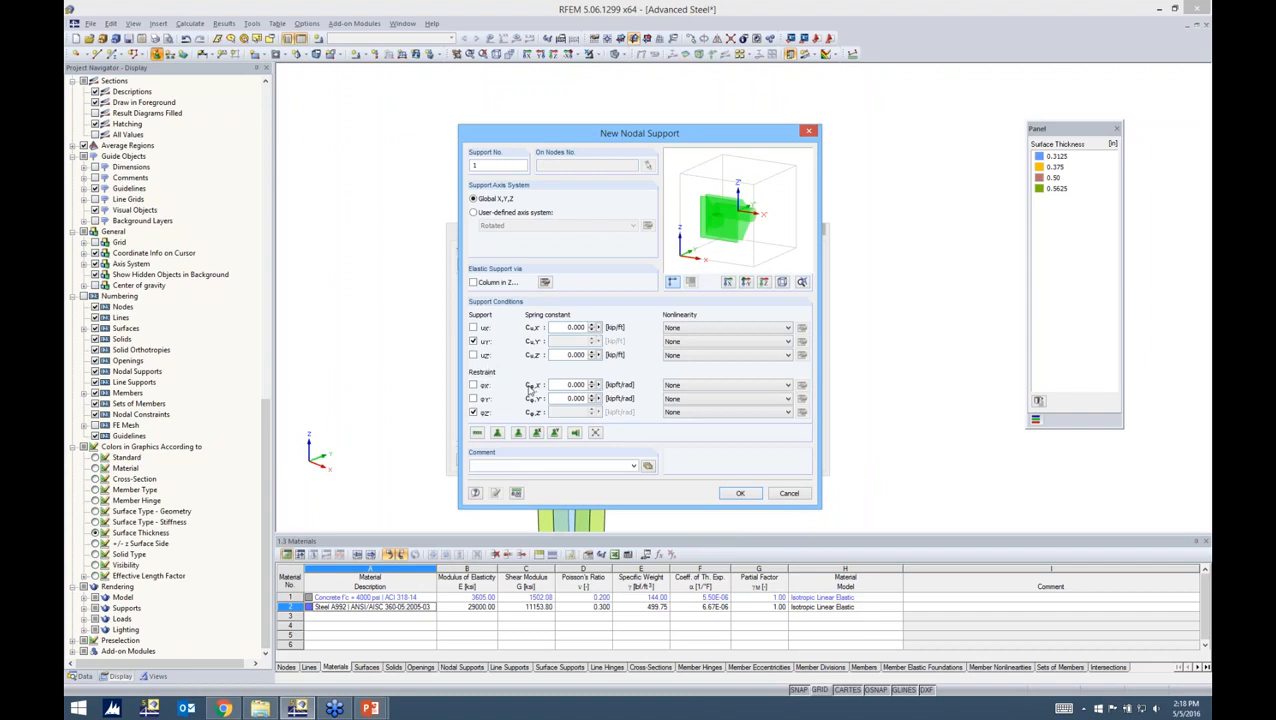
pyautogui.click(692, 356)
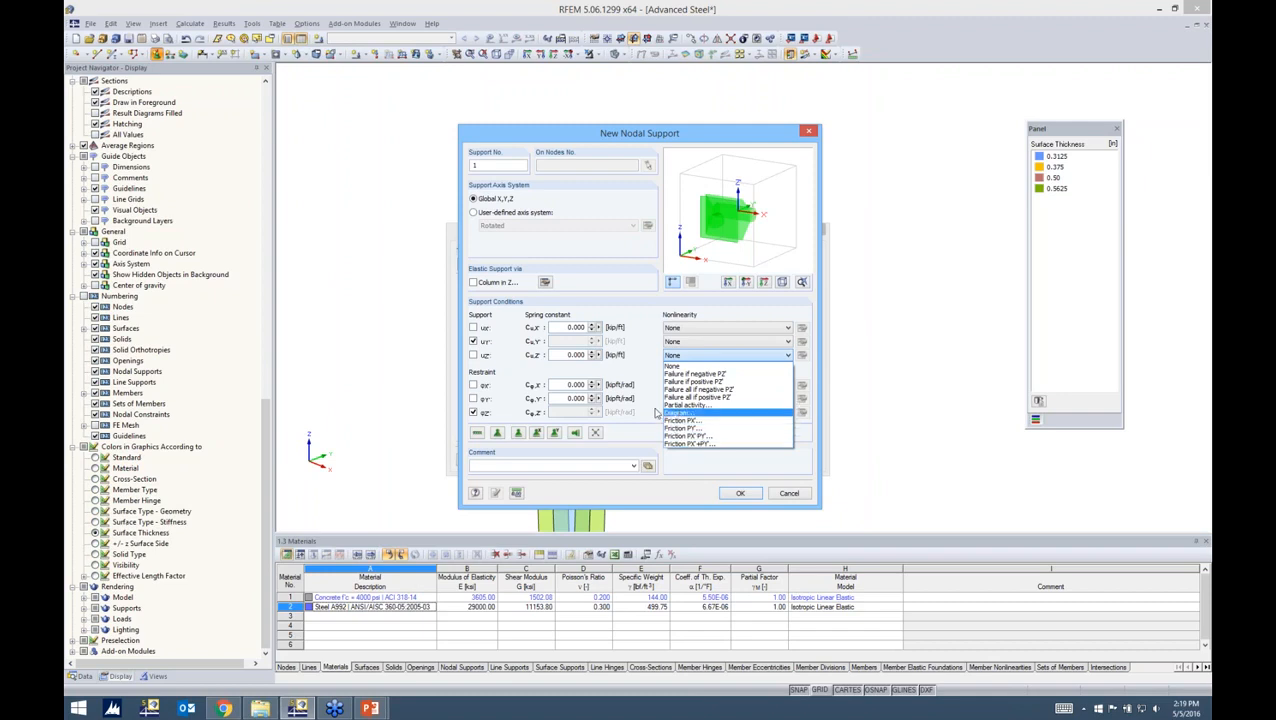
pyautogui.click(655, 409)
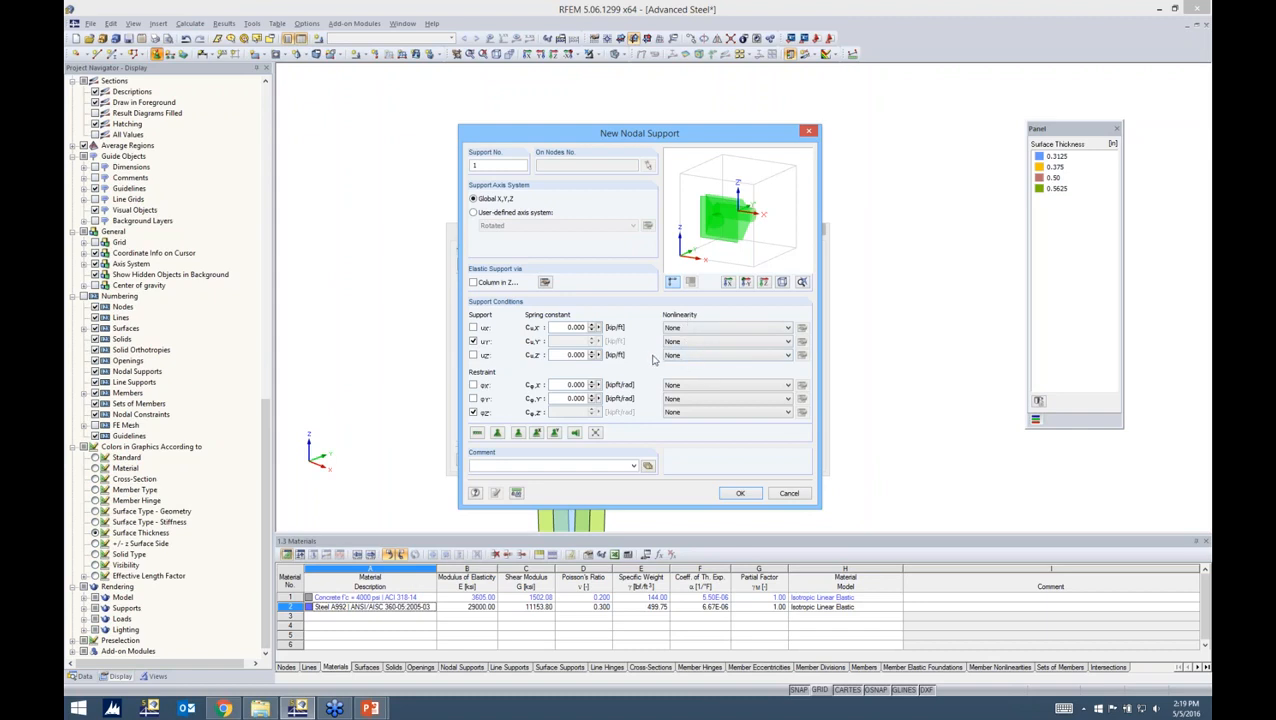
pyautogui.click(688, 356)
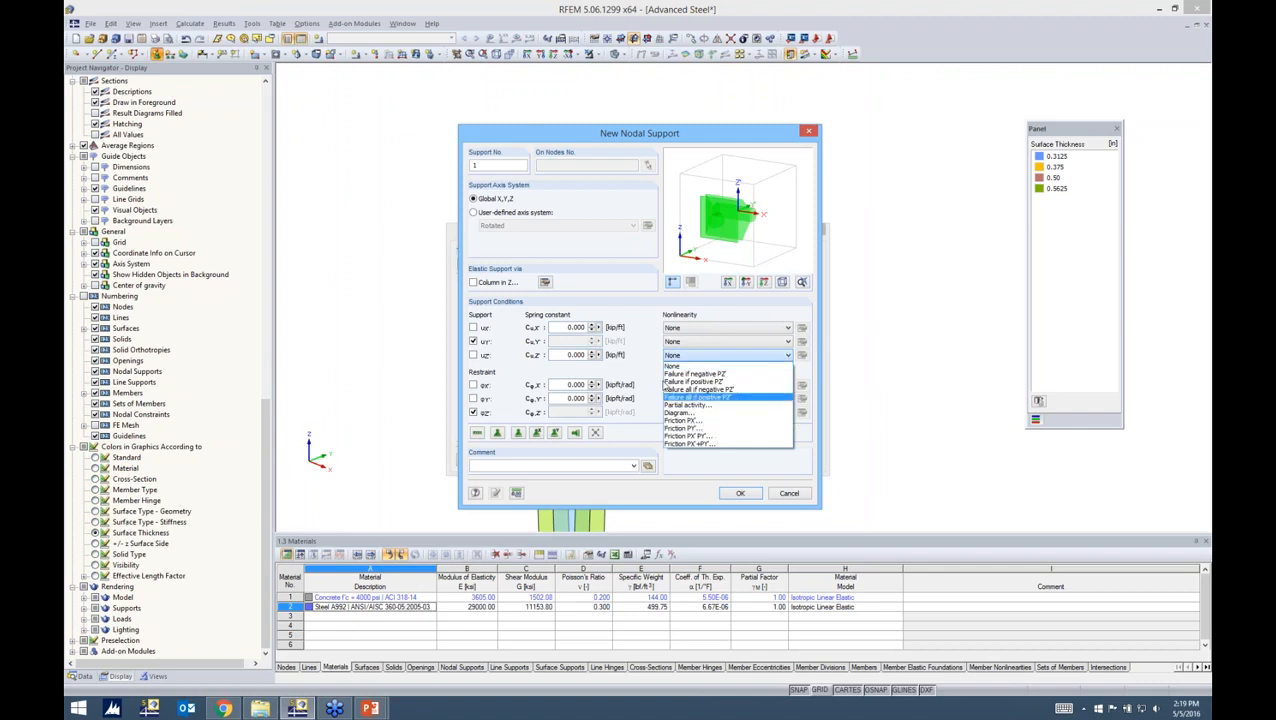
pyautogui.click(651, 369)
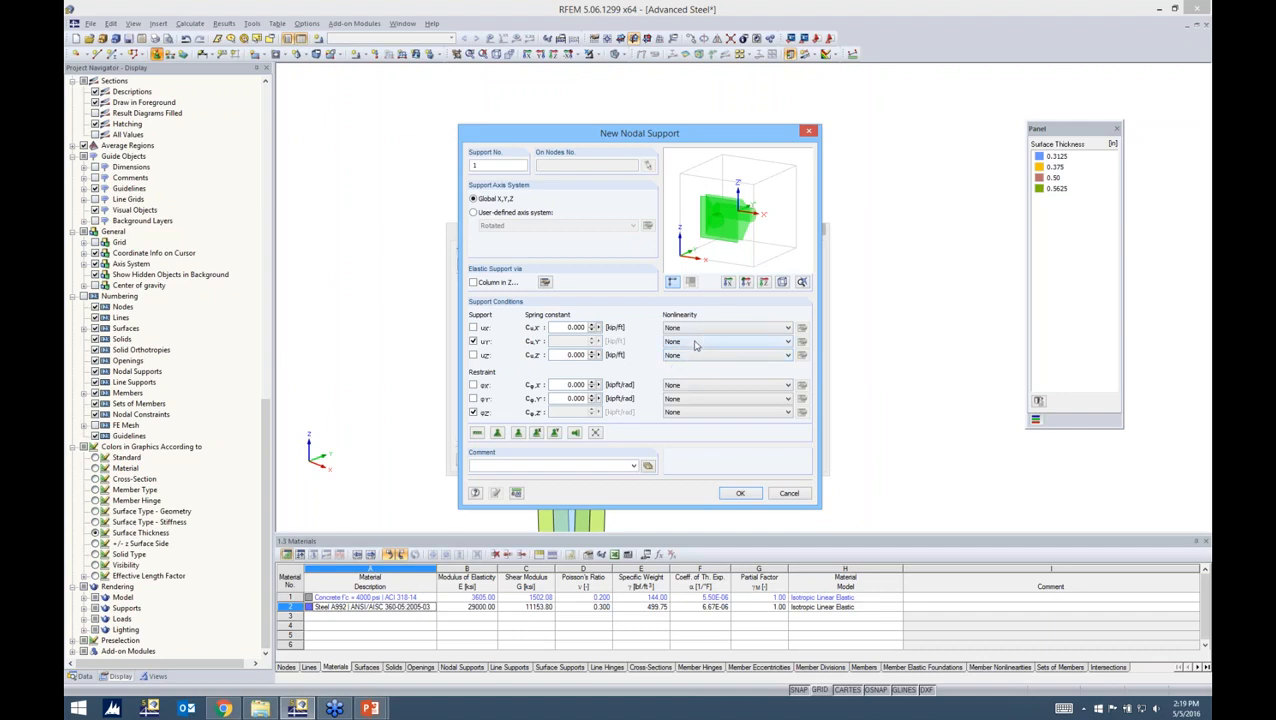
# - Release the rotational restraint about Z and accept the nodal support type with only the Y translation fixed
pyautogui.click(474, 413)
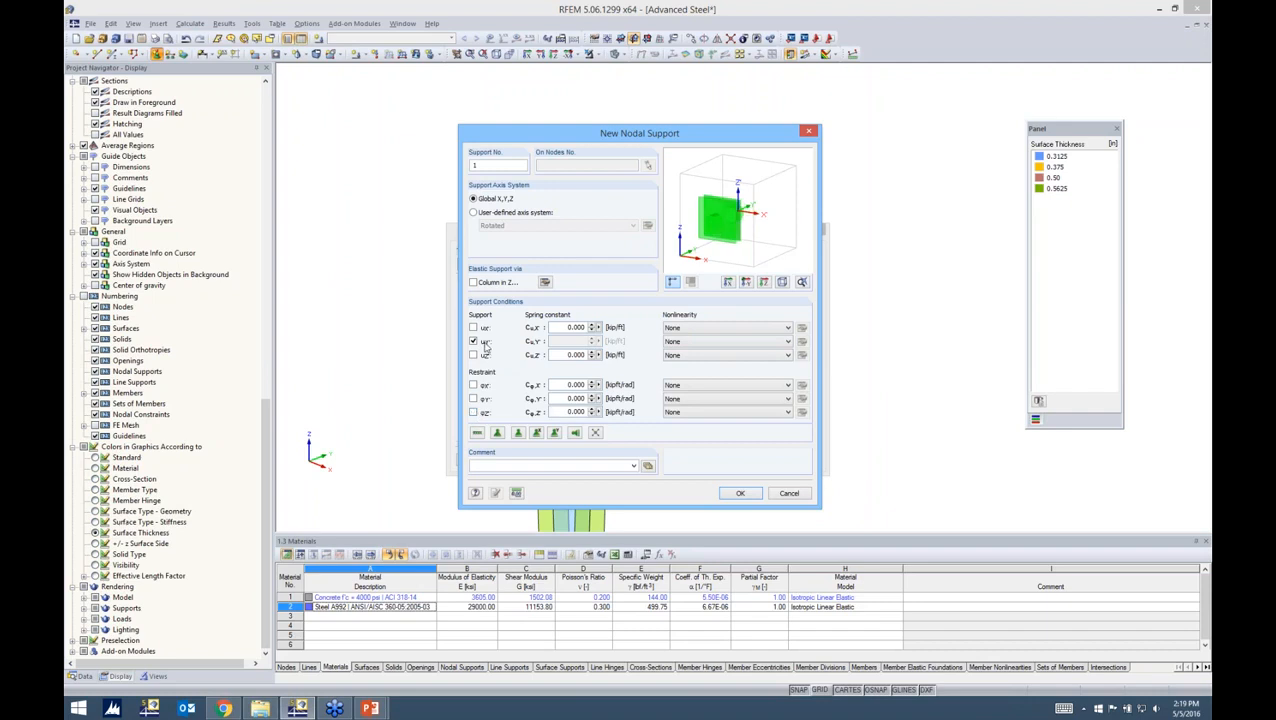
pyautogui.click(740, 493)
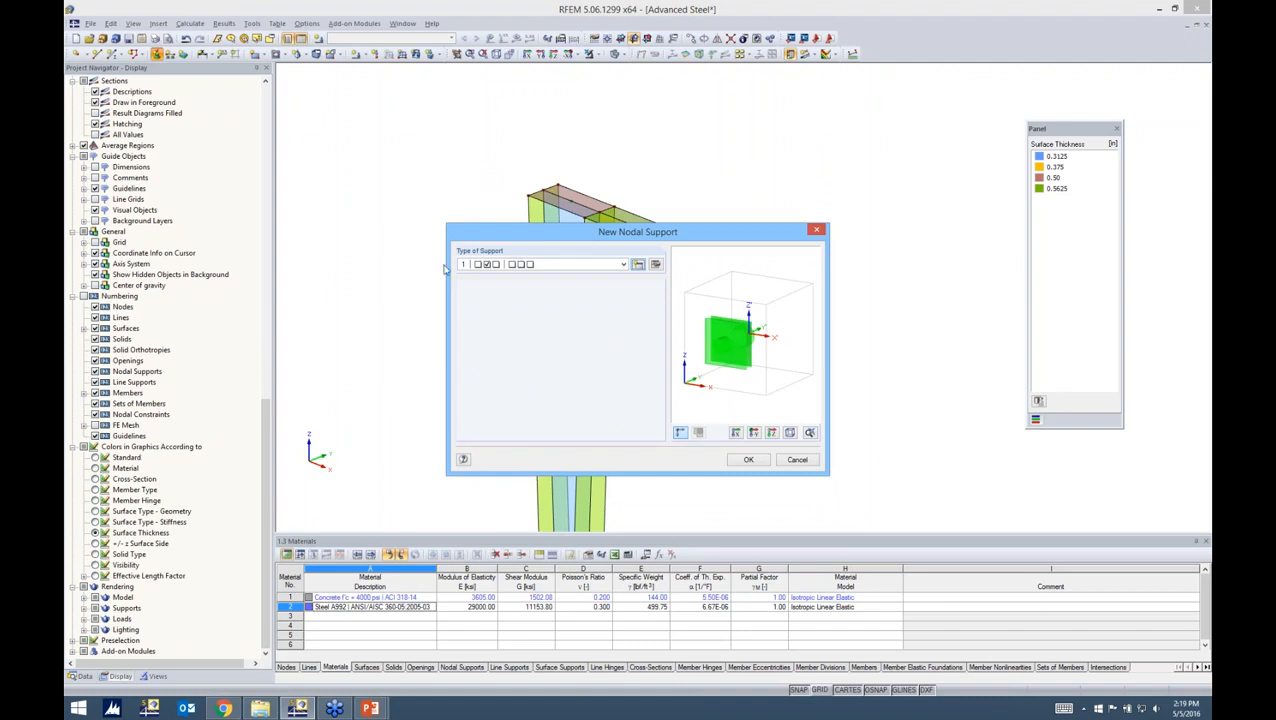
pyautogui.click(749, 460)
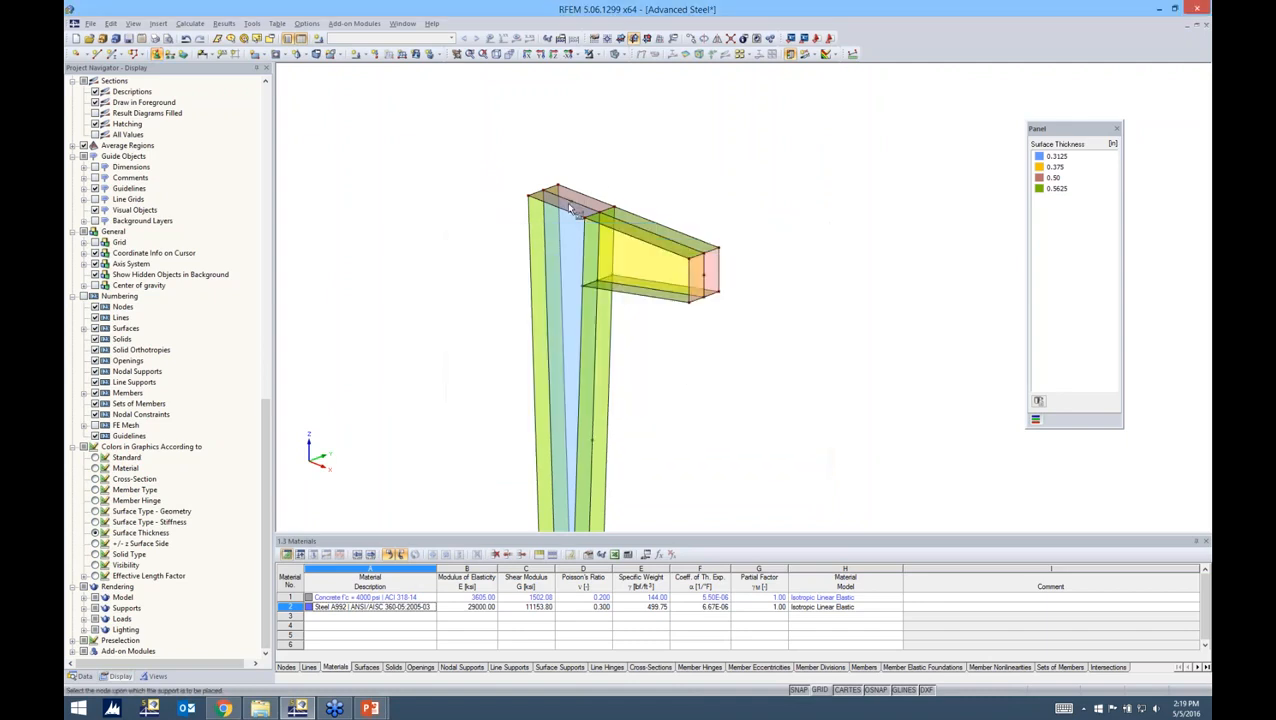
# - Place the Y-direction nodal support on the cap plate's middle node, the end plate's two far-side corners and the column flange's intermediate node
pyautogui.scroll(2, 714, 262)
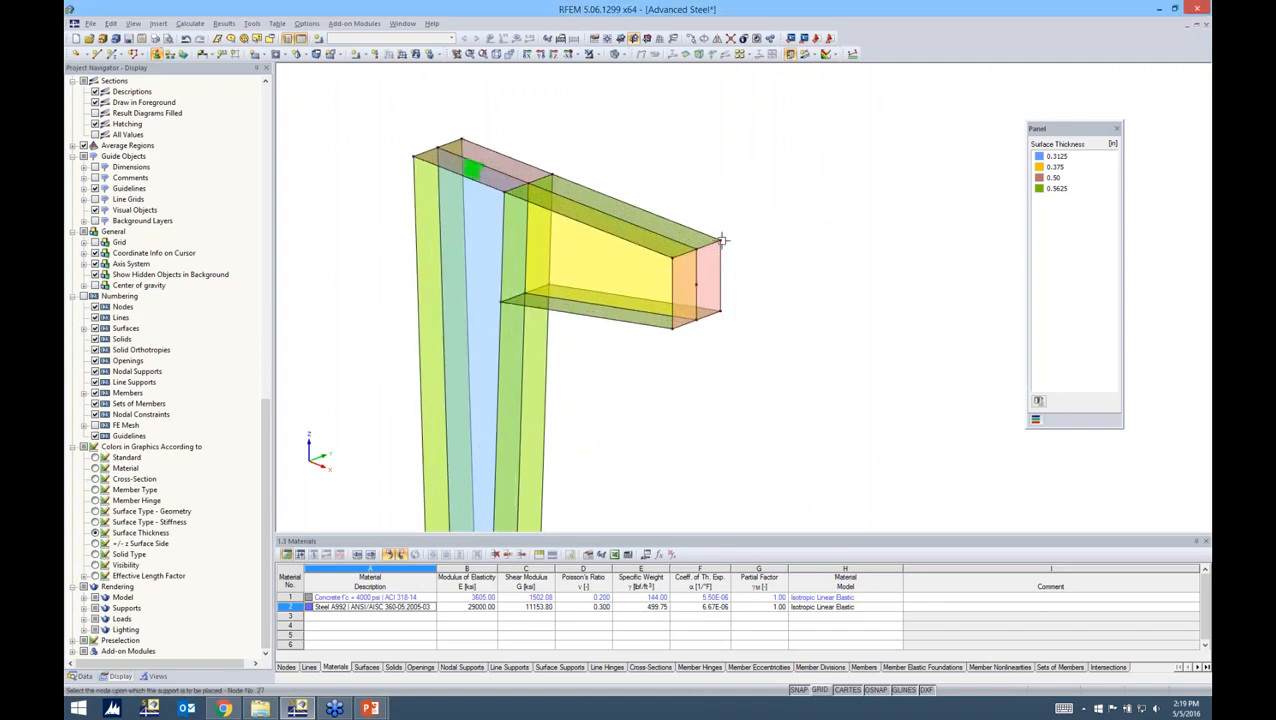
pyautogui.scroll(-3, 670, 365)
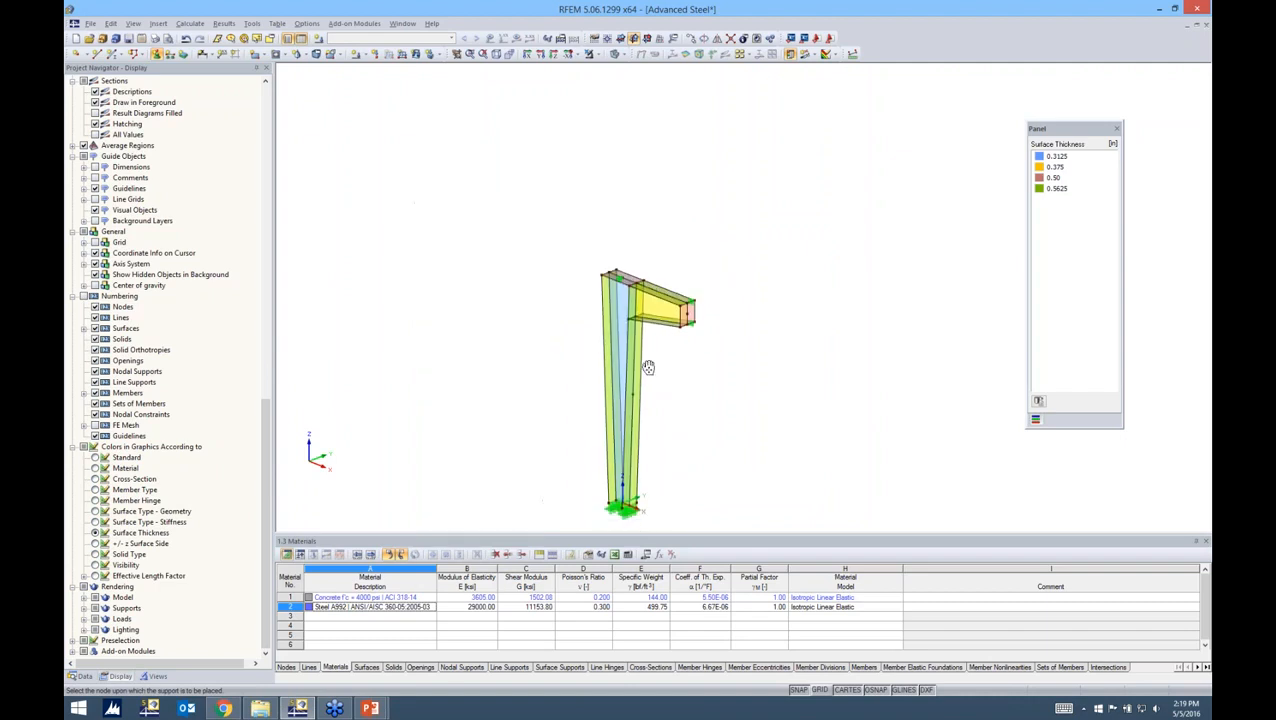
pyautogui.scroll(1, 655, 375)
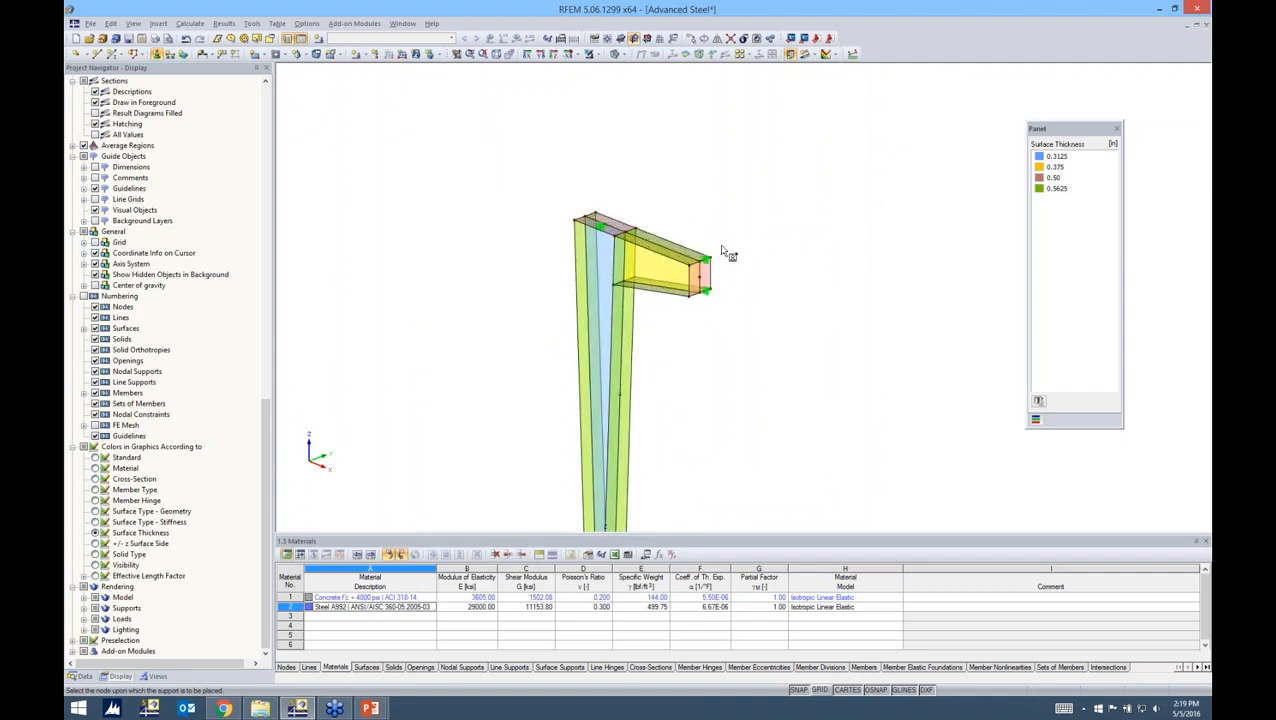
pyautogui.click(620, 394)
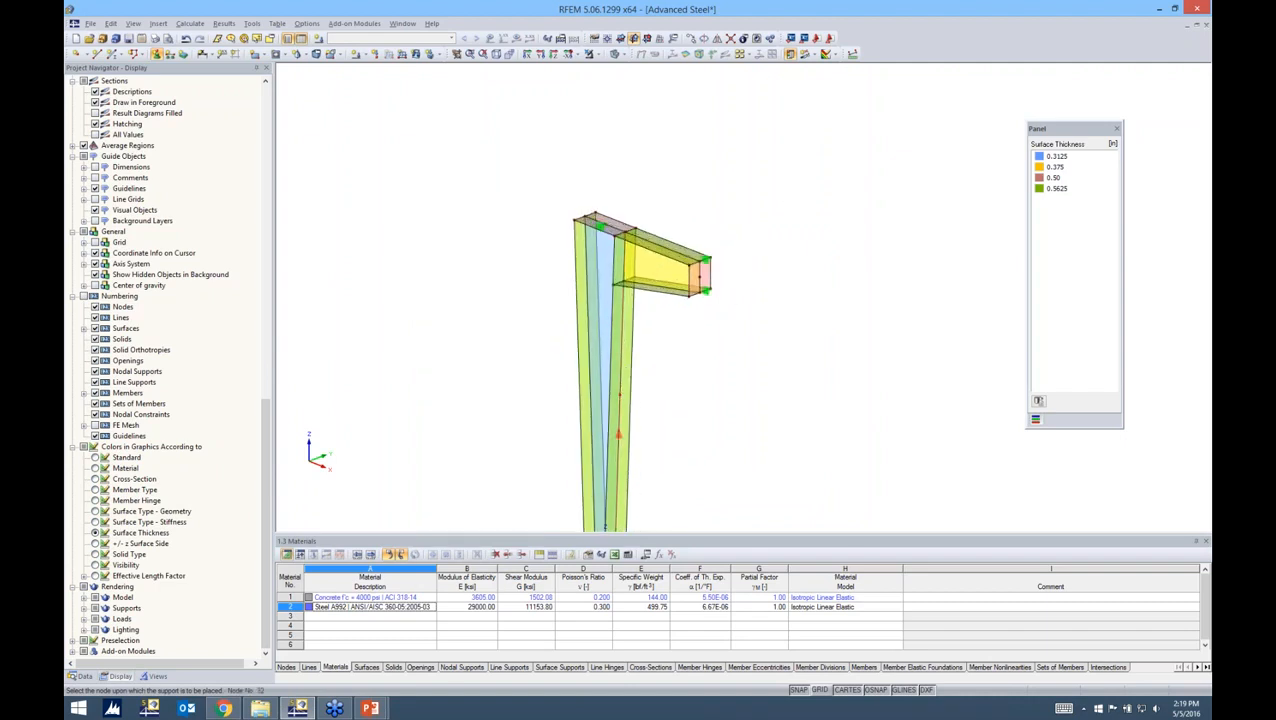
pyautogui.rightClick(672, 381)
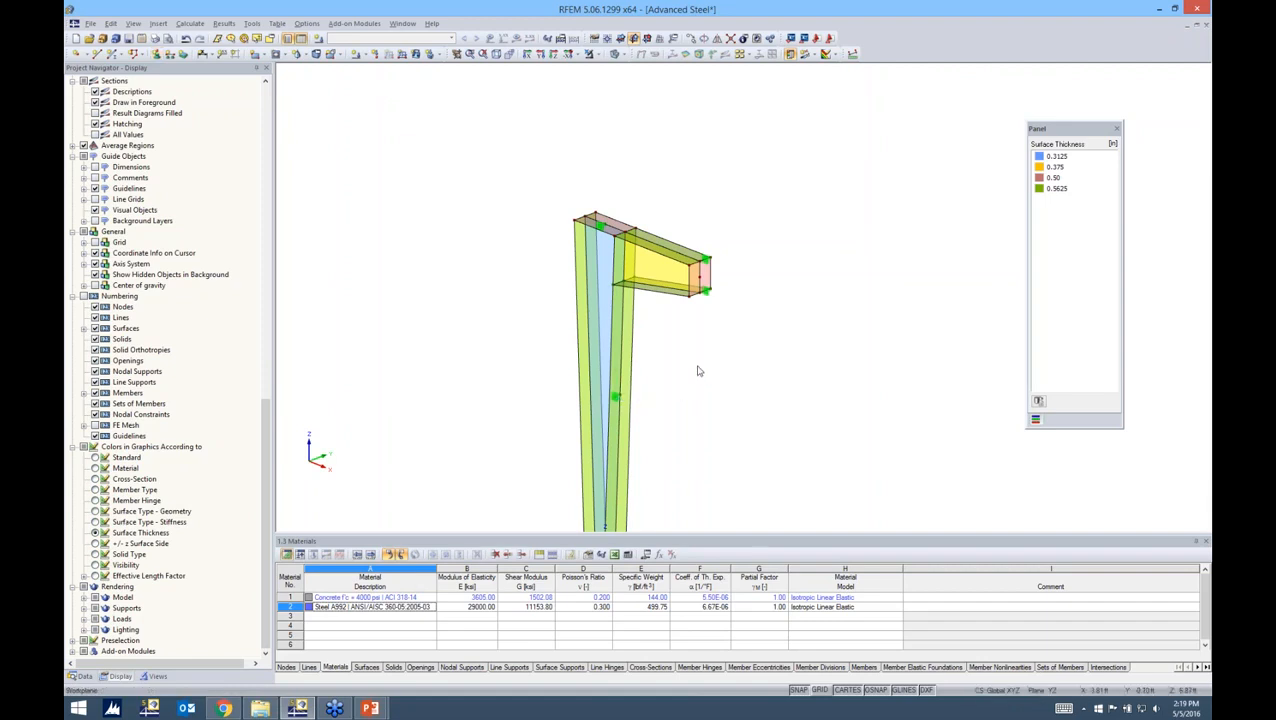
pyautogui.scroll(-1, 700, 371)
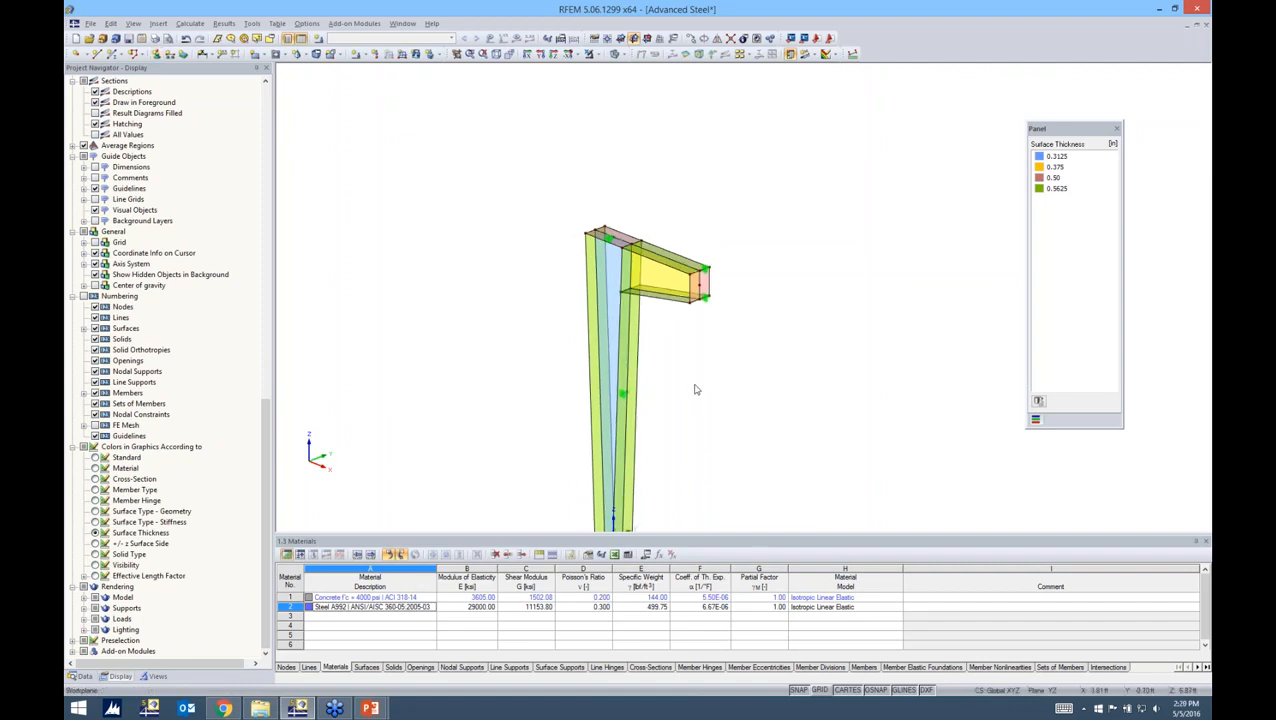
pyautogui.moveTo(693, 388); pyautogui.dragTo(668, 355, button='middle')
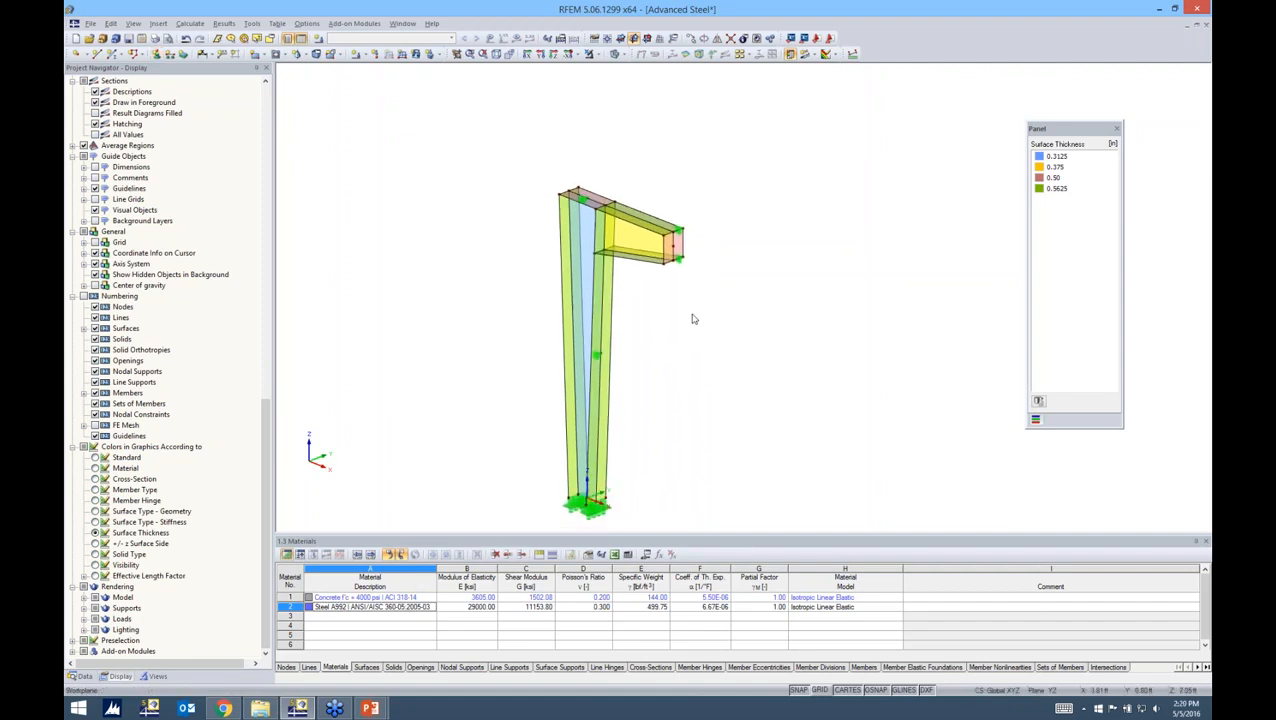
# - Turn off the display of the nodal supports in the model
pyautogui.scroll(3, 676, 258)
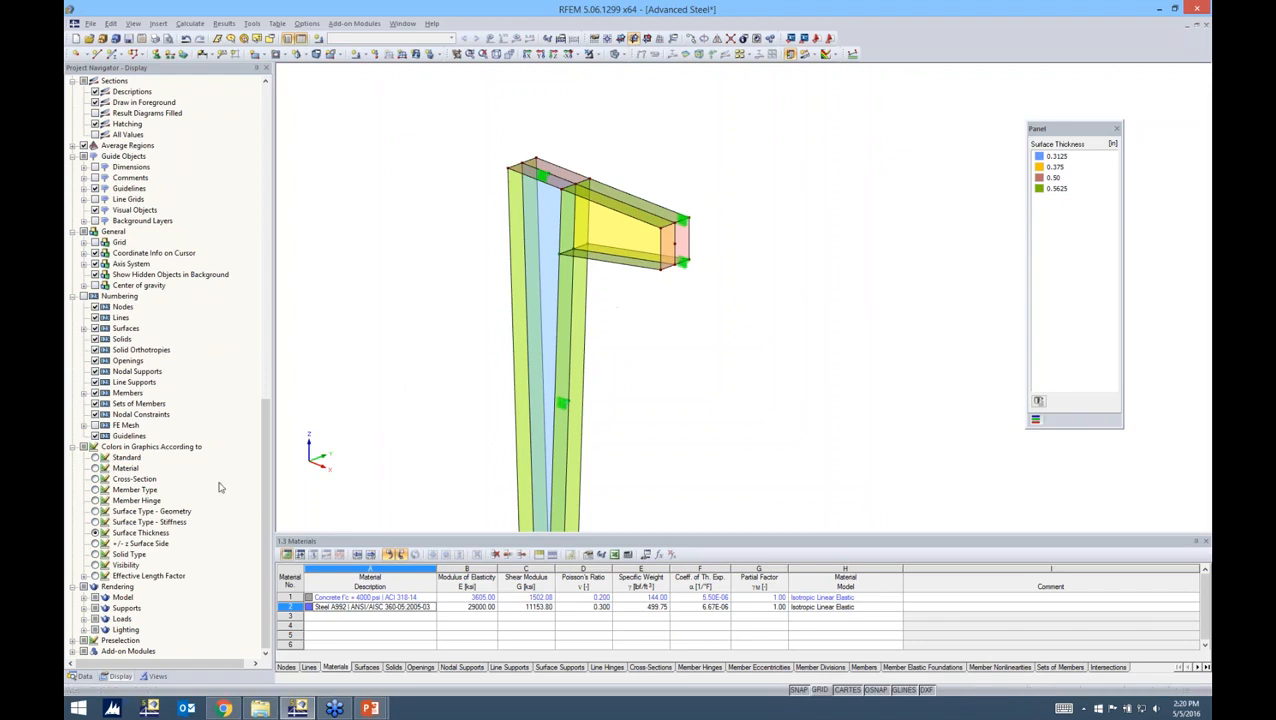
pyautogui.moveTo(266, 500); pyautogui.dragTo(265, 167)
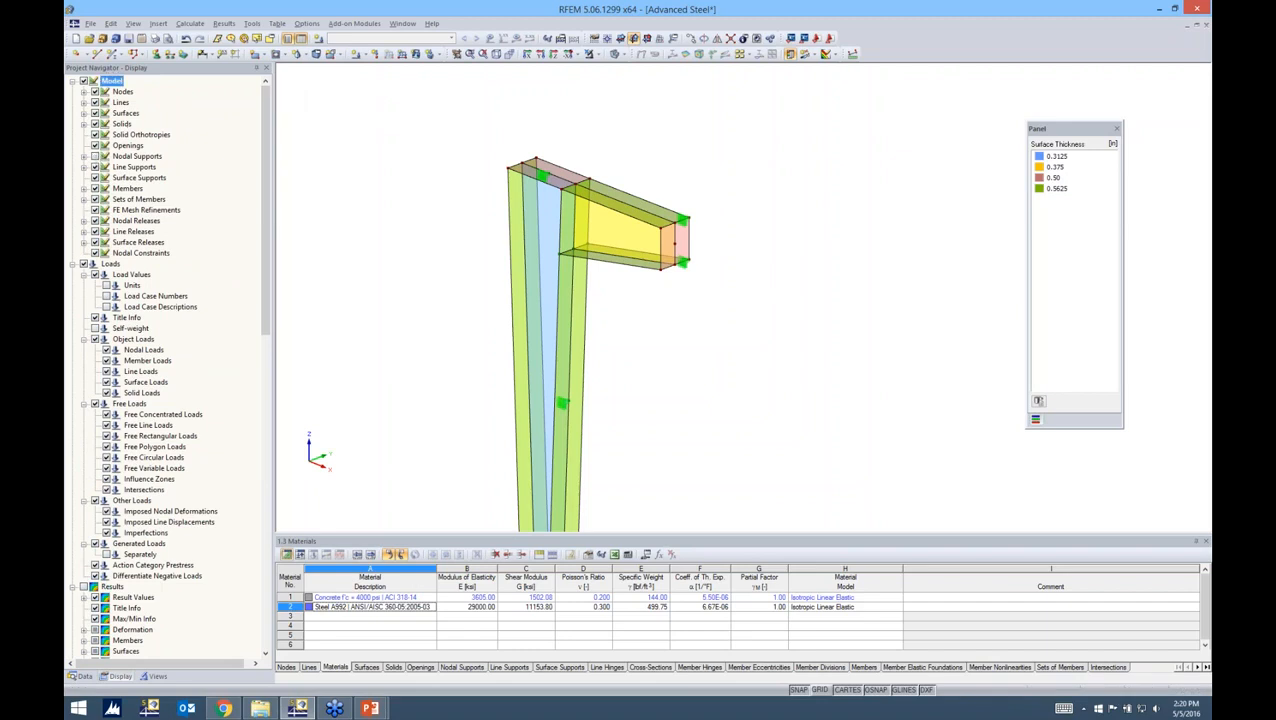
pyautogui.click(95, 156)
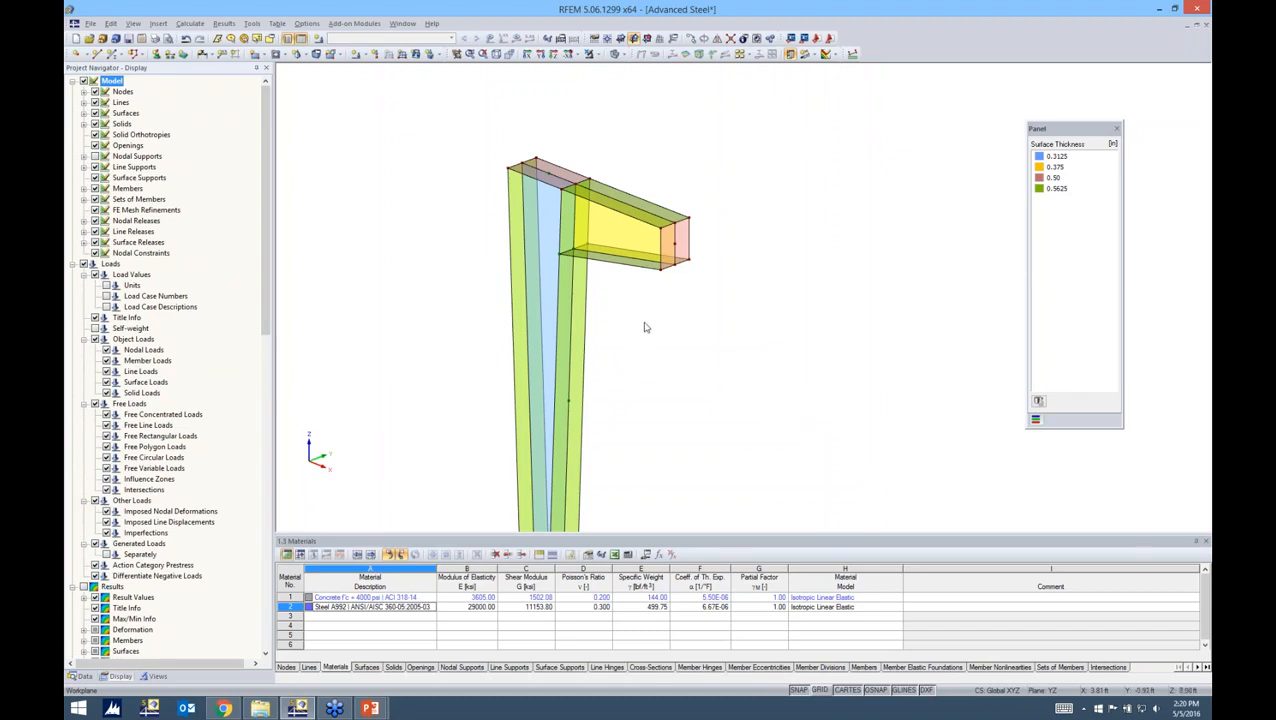
pyautogui.moveTo(645, 327); pyautogui.dragTo(601, 268, button='middle')
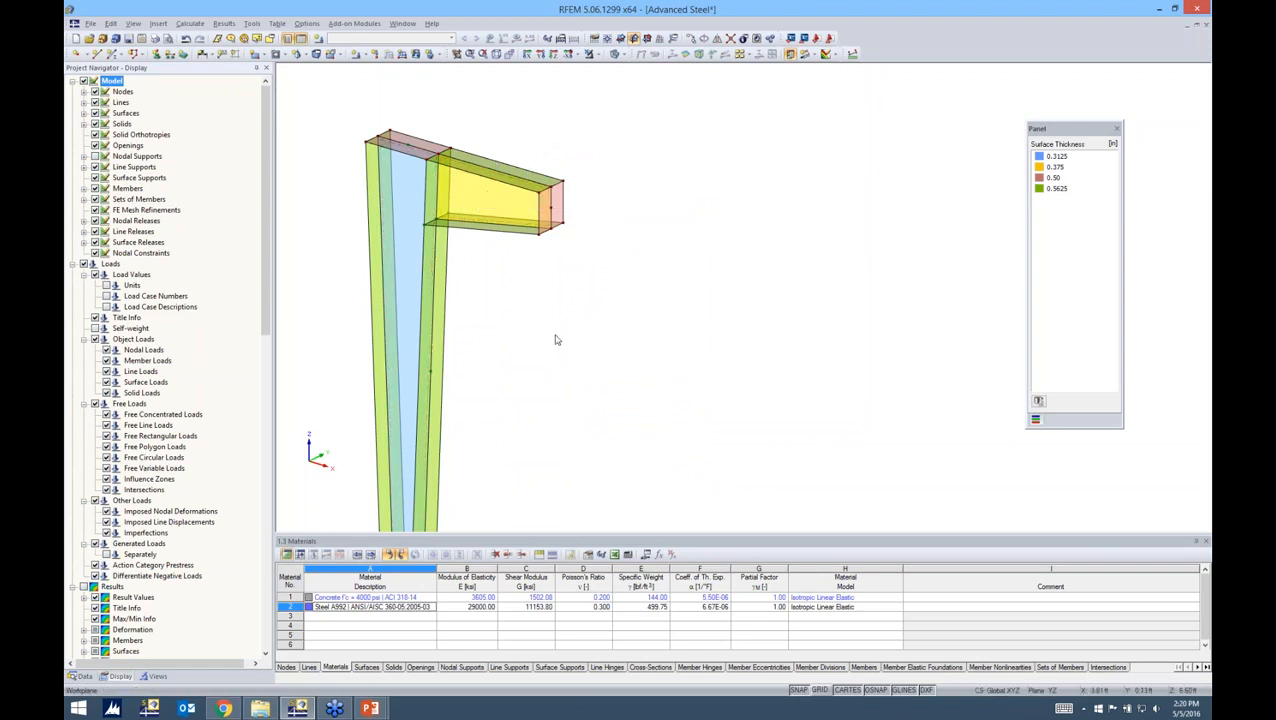
pyautogui.keyDown('ctrl'); pyautogui.moveTo(587, 276); pyautogui.dragTo(550, 279, button='middle'); pyautogui.keyUp('ctrl')
pyautogui.scroll(3, 540, 230)
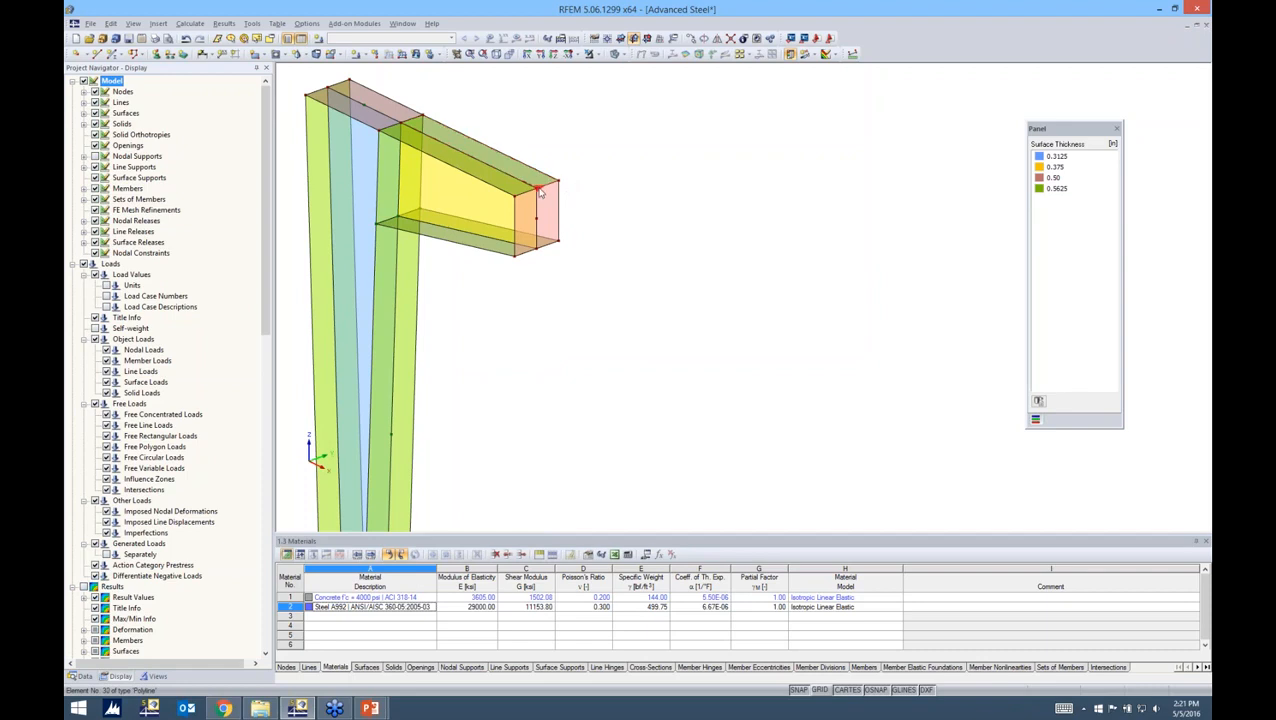
pyautogui.scroll(2, 536, 195)
pyautogui.scroll(2, 536, 192)
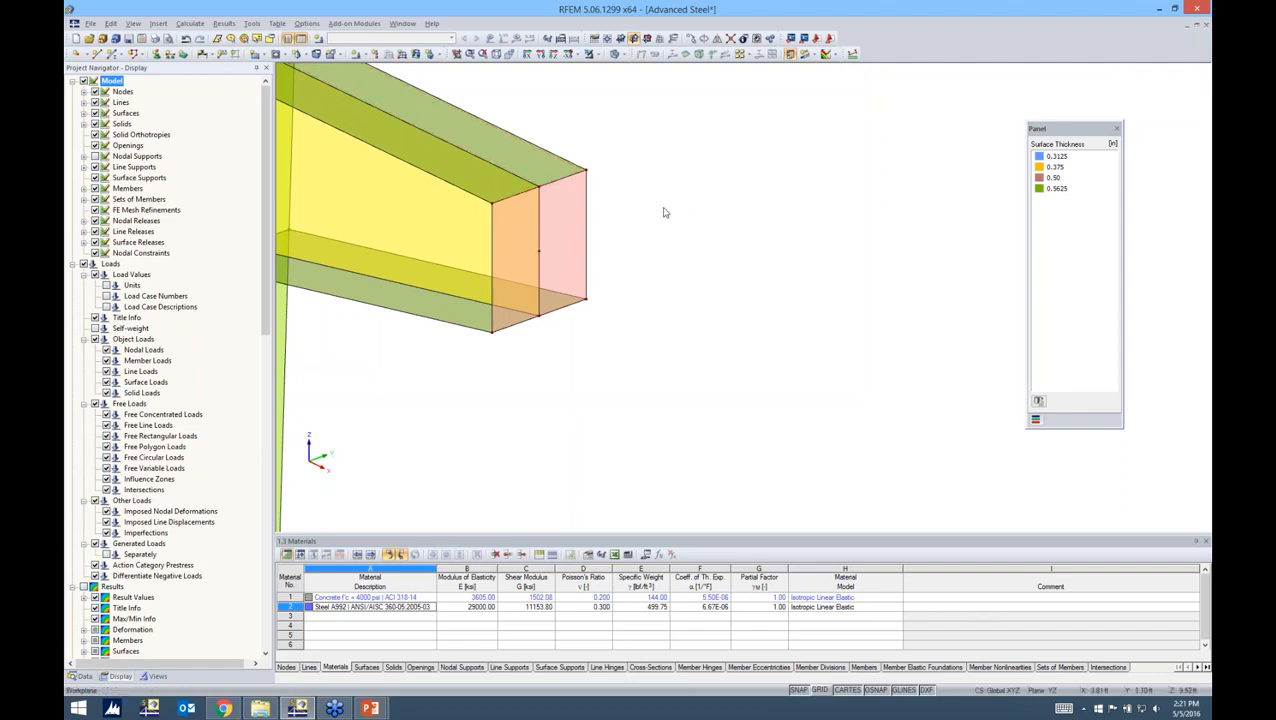
pyautogui.scroll(-3, 668, 213)
pyautogui.scroll(-1, 715, 213)
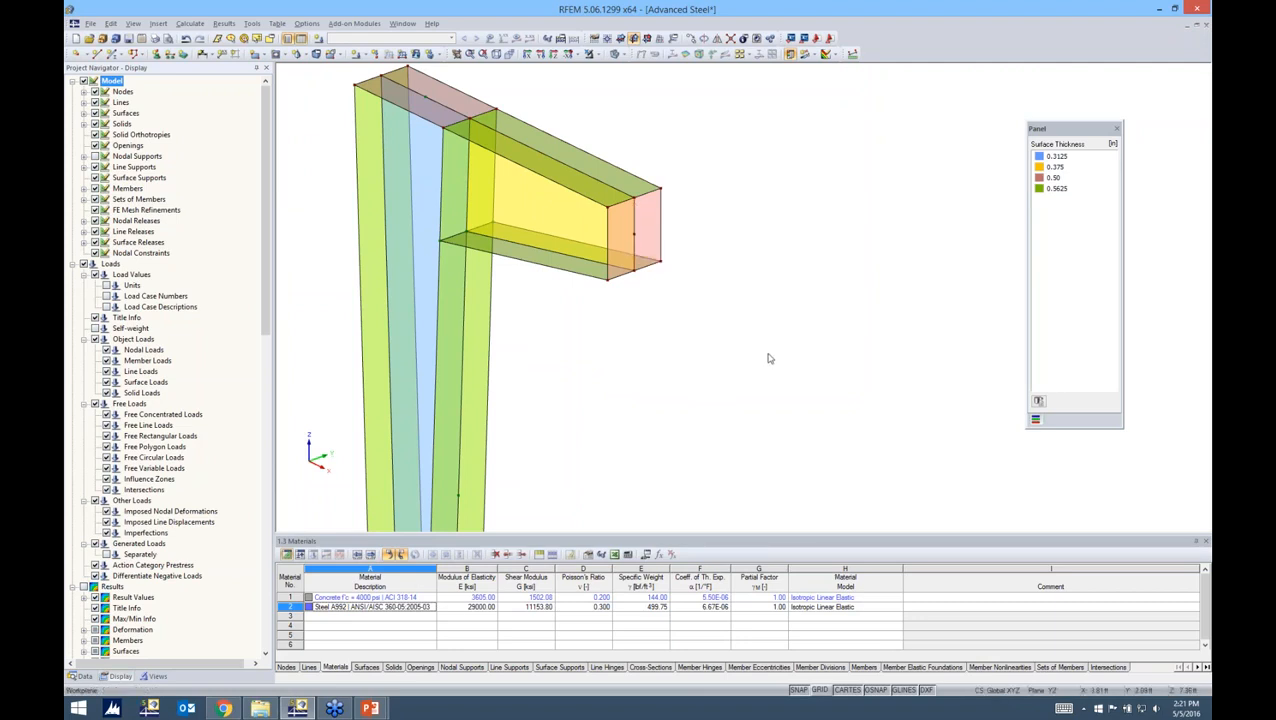
pyautogui.moveTo(680, 297); pyautogui.dragTo(695, 344, button='middle')
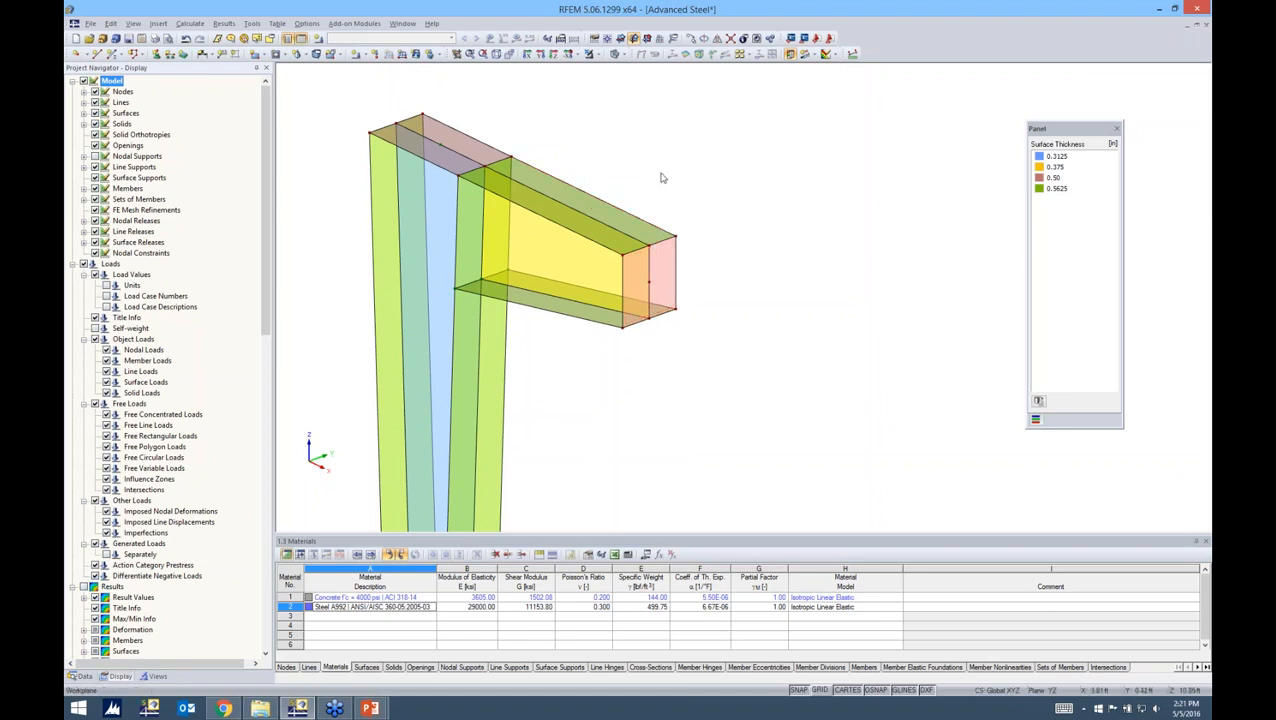
# - Add a model parameter named Design_Load with the unit type Line Force
pyautogui.click(646, 555)
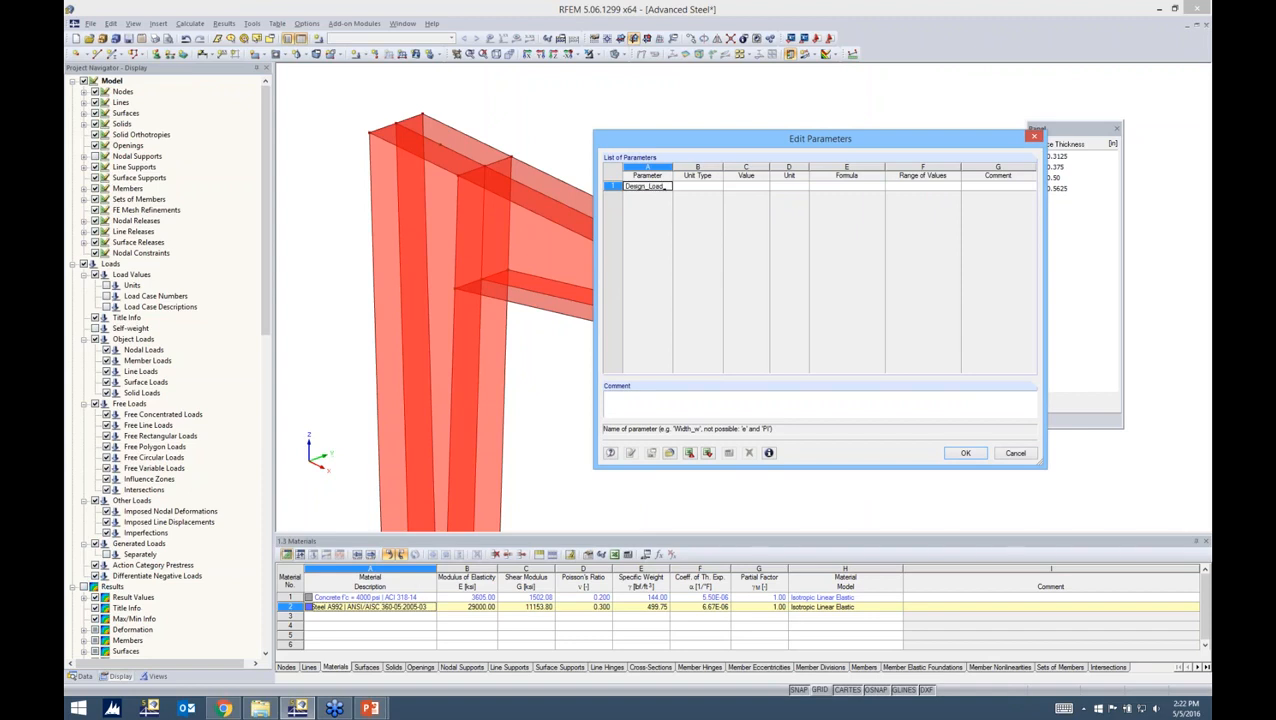
pyautogui.press('Tab')
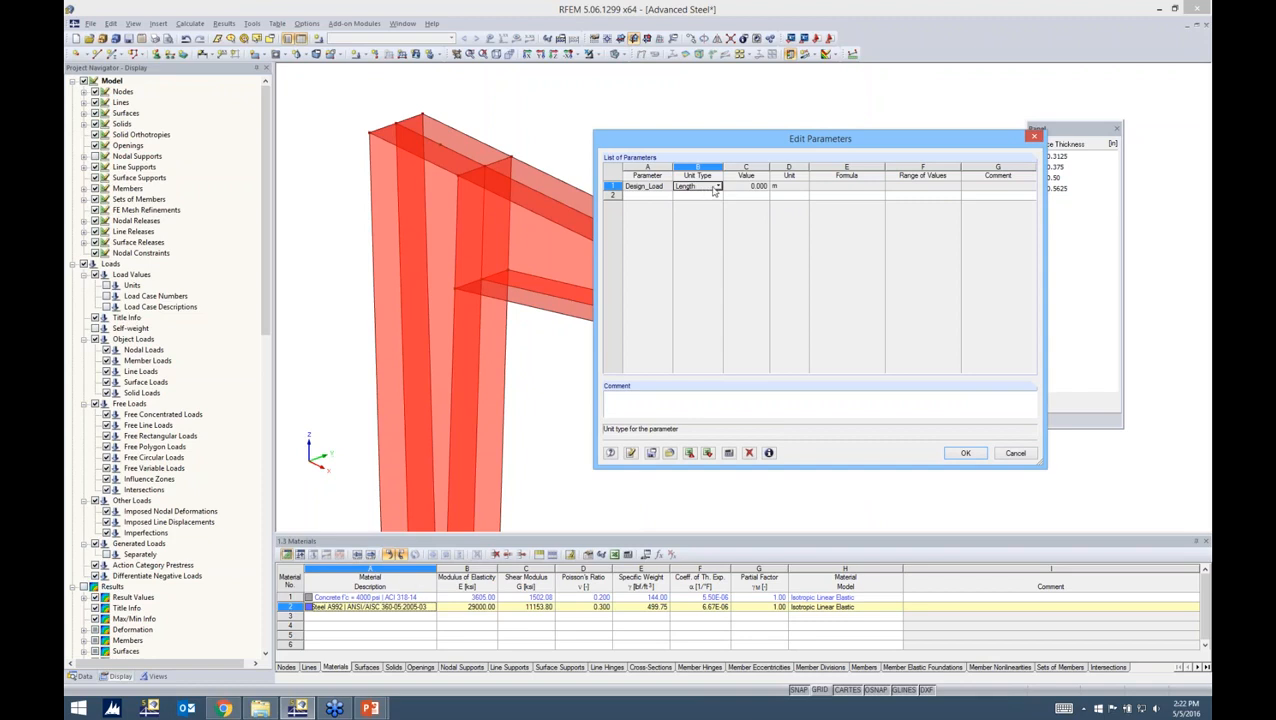
pyautogui.click(718, 187)
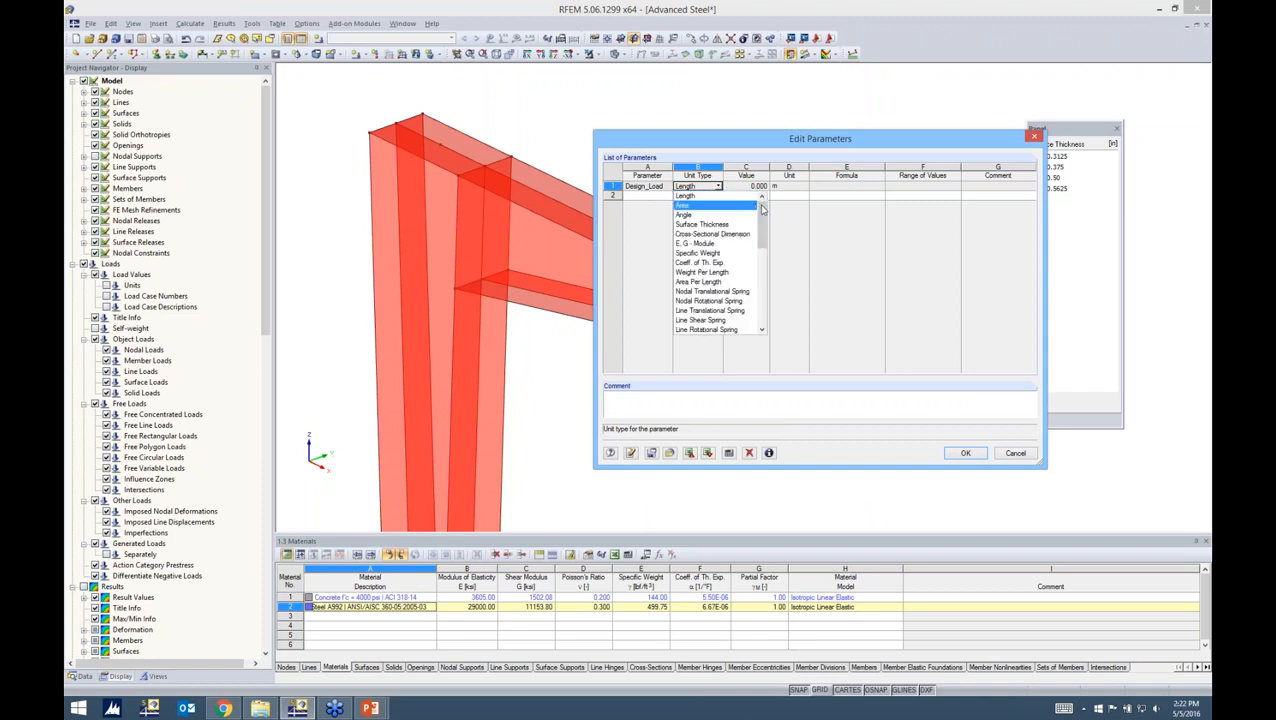
pyautogui.moveTo(762, 209); pyautogui.dragTo(766, 254)
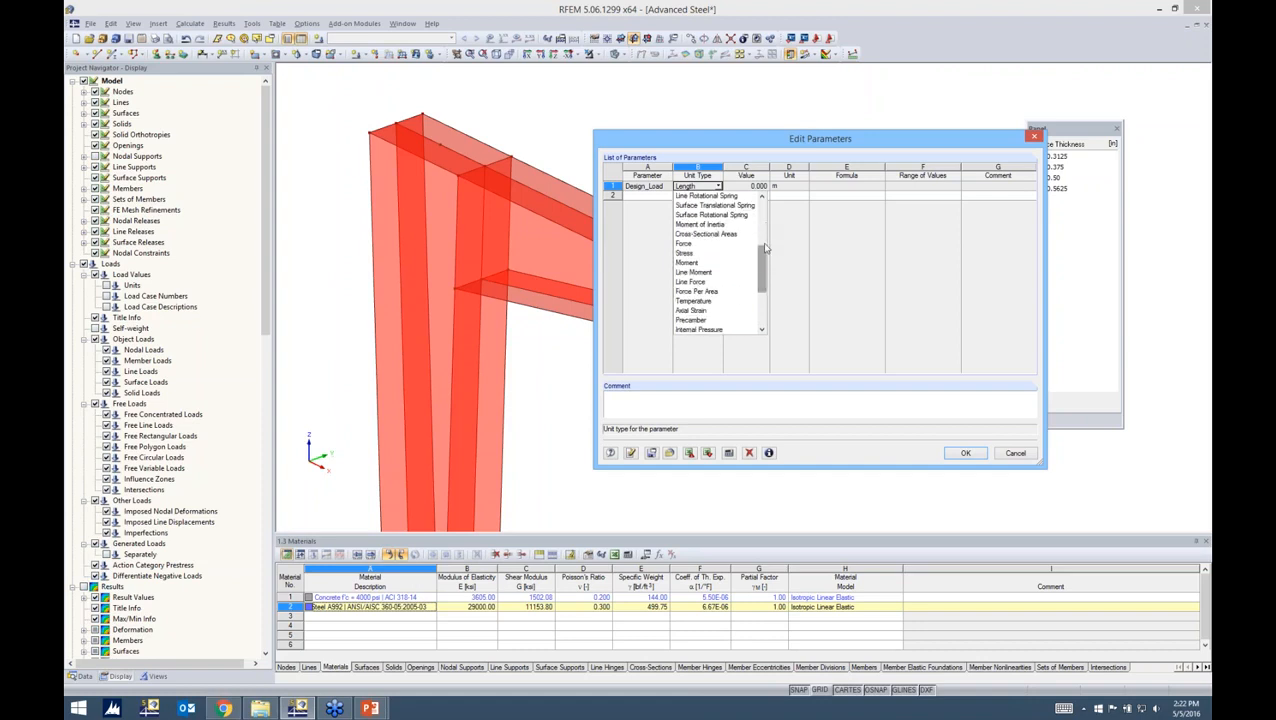
pyautogui.click(715, 282)
# - Give the Design_Load parameter the unit kip/ft and a value of 45, and accept the parameter list
pyautogui.click(785, 188)
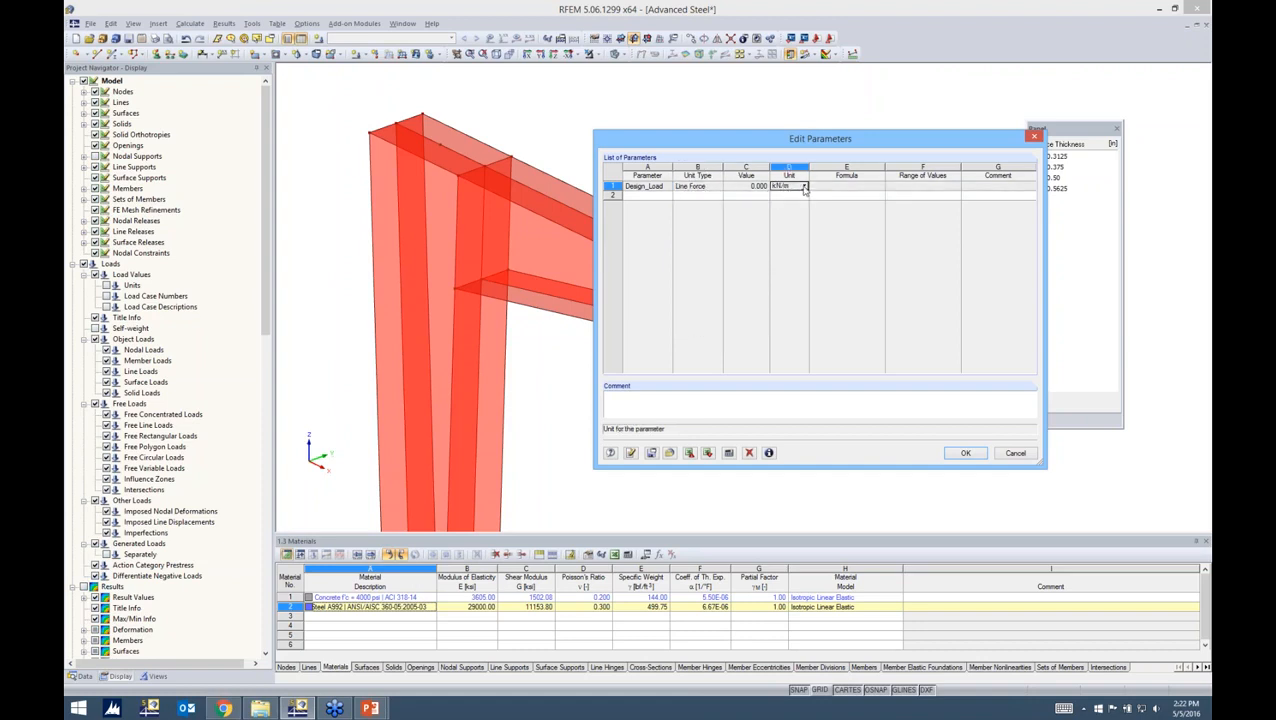
pyautogui.click(804, 186)
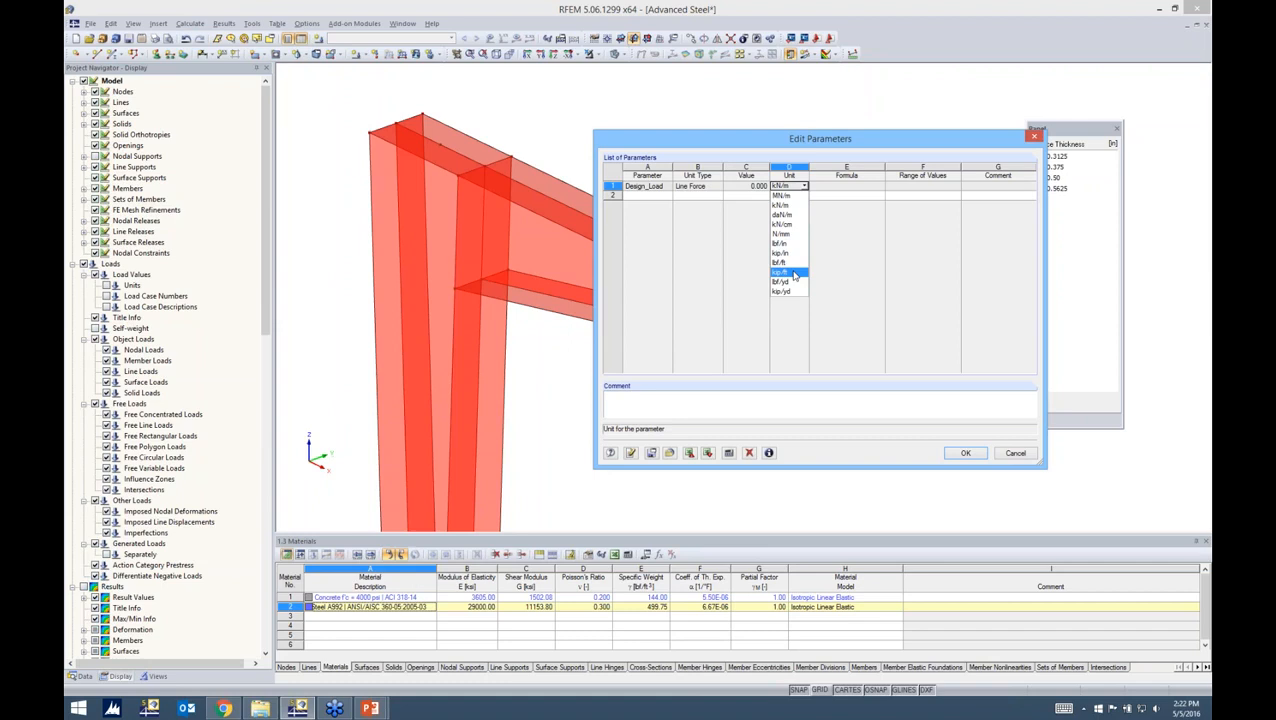
pyautogui.click(795, 274)
pyautogui.click(748, 187)
pyautogui.doubleClick(748, 187)
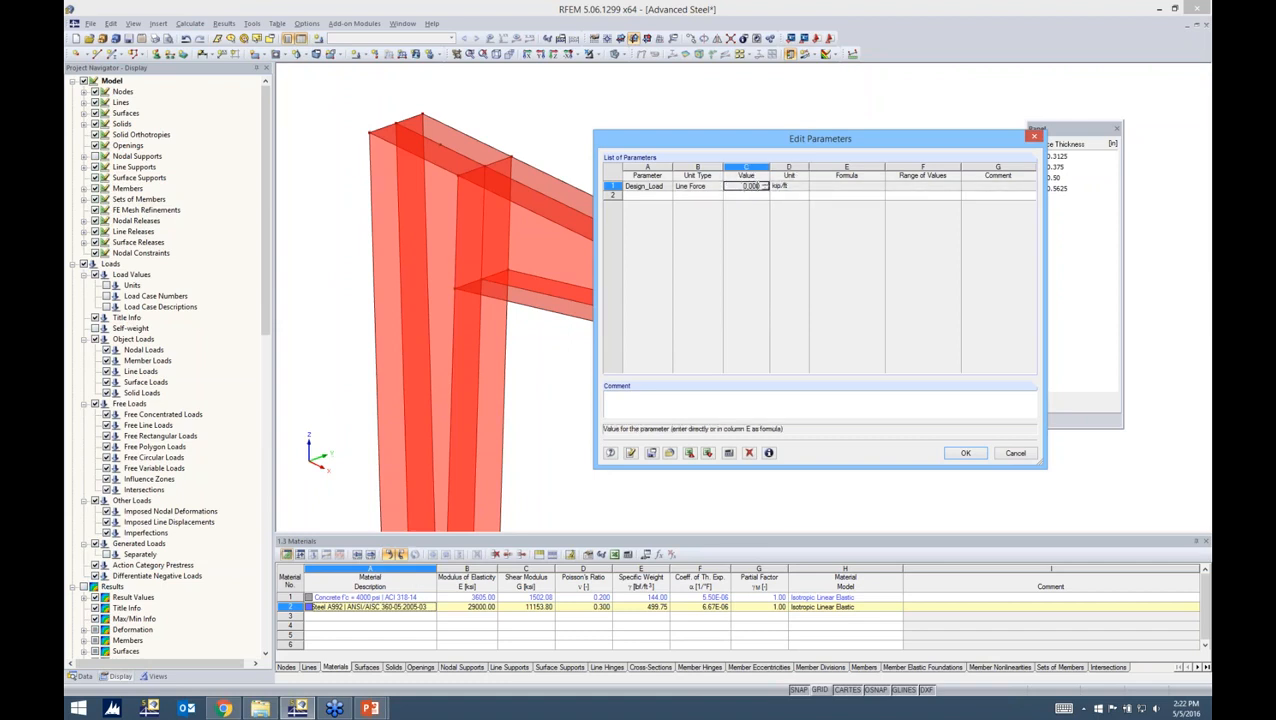
pyautogui.write('45.00')
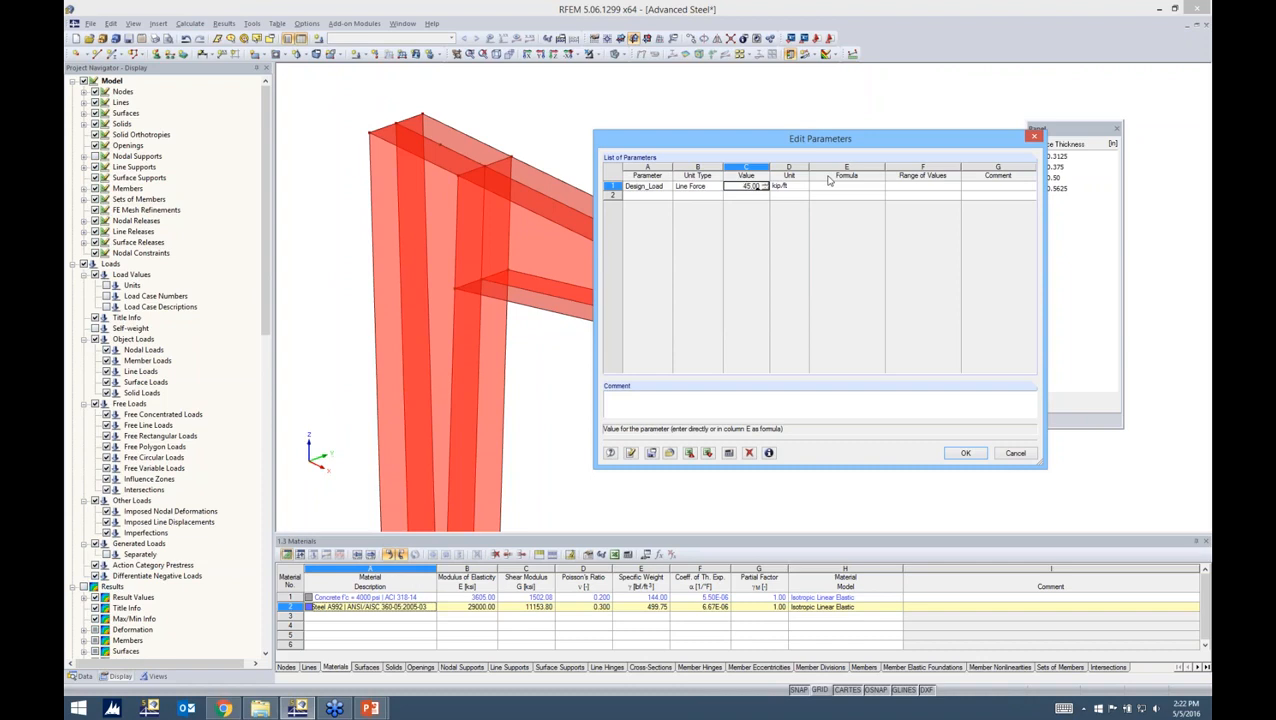
pyautogui.click(966, 454)
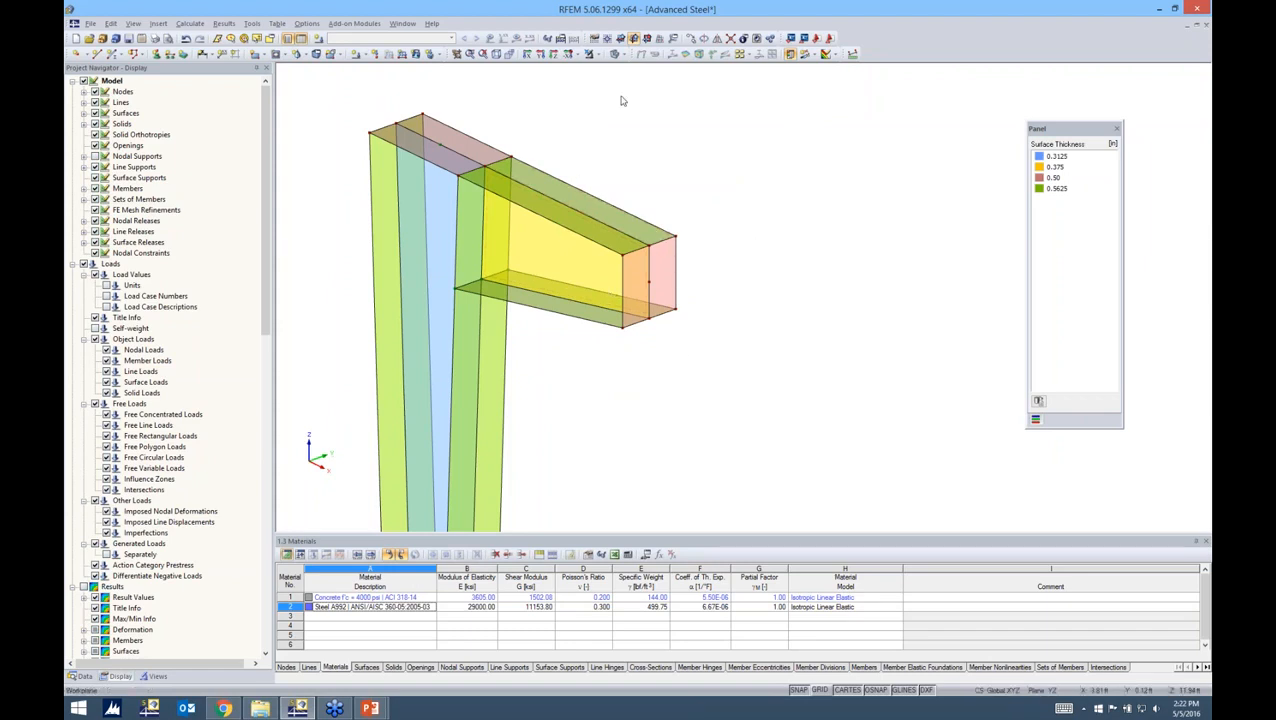
# - Start a new line load and define load case 1 as Design Load with its self-weight deactivated
pyautogui.moveTo(673, 193); pyautogui.dragTo(647, 172, button='middle')
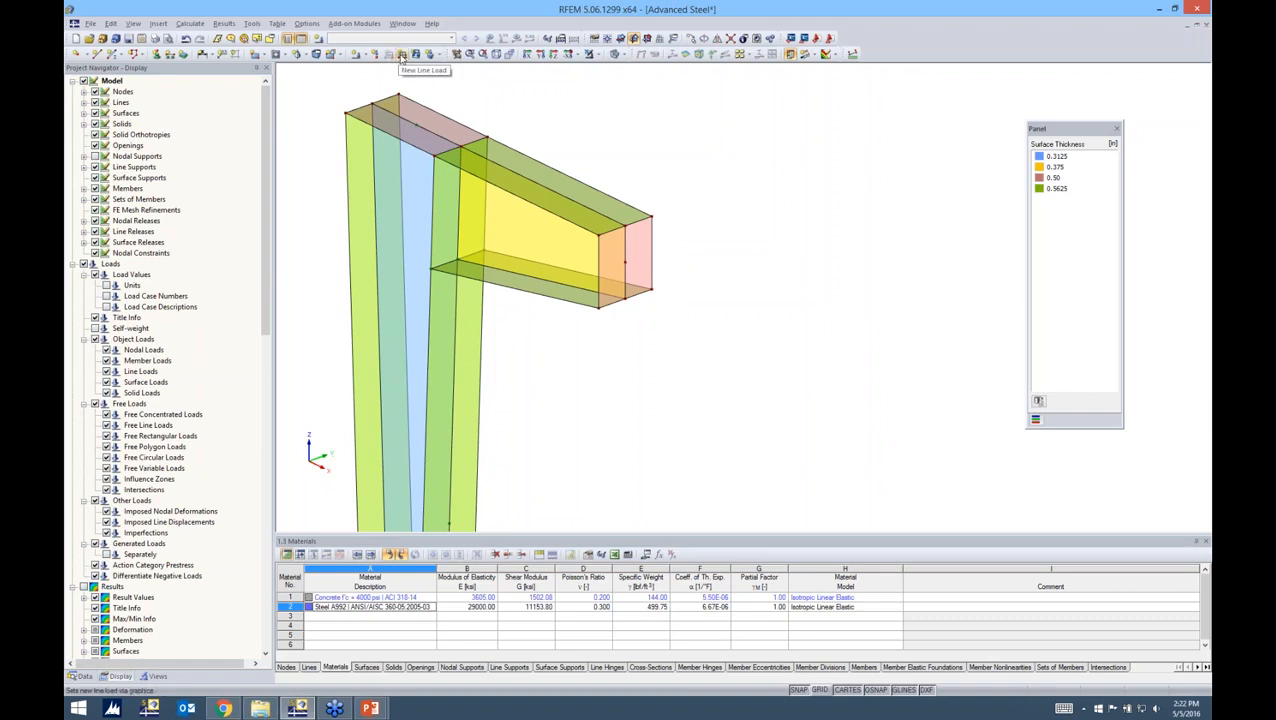
pyautogui.click(401, 55)
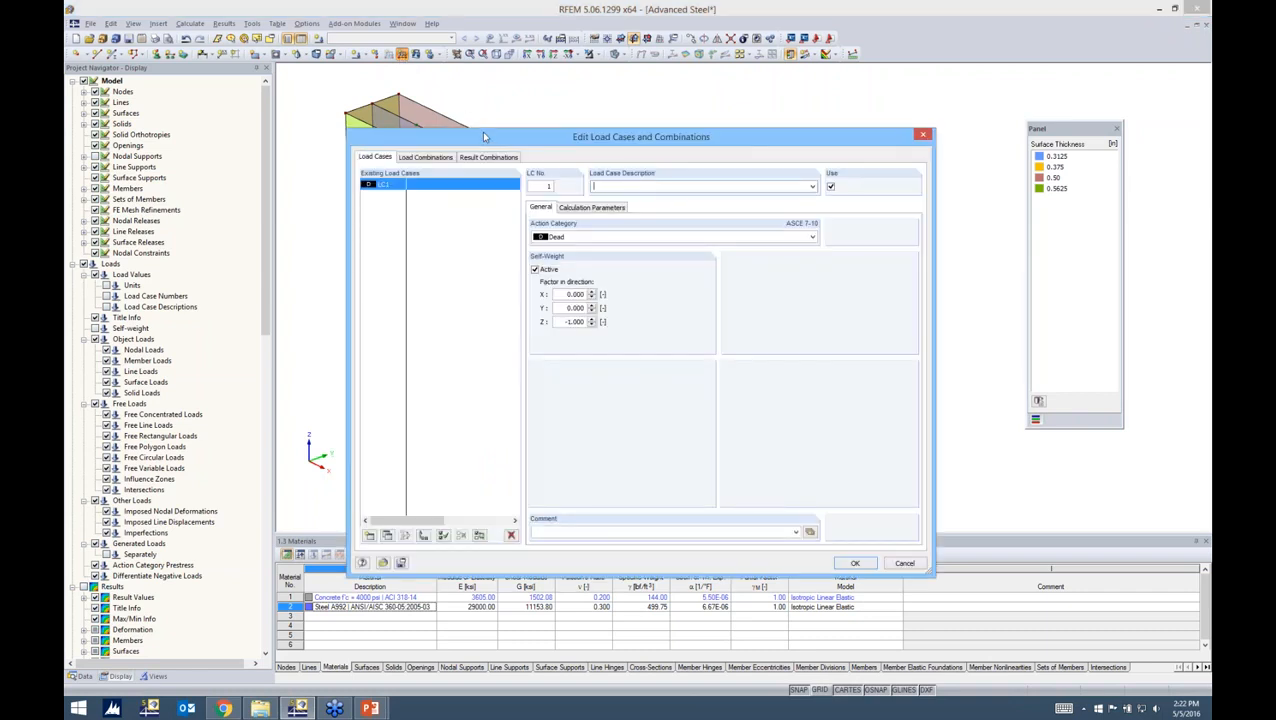
pyautogui.moveTo(482, 139); pyautogui.dragTo(479, 99)
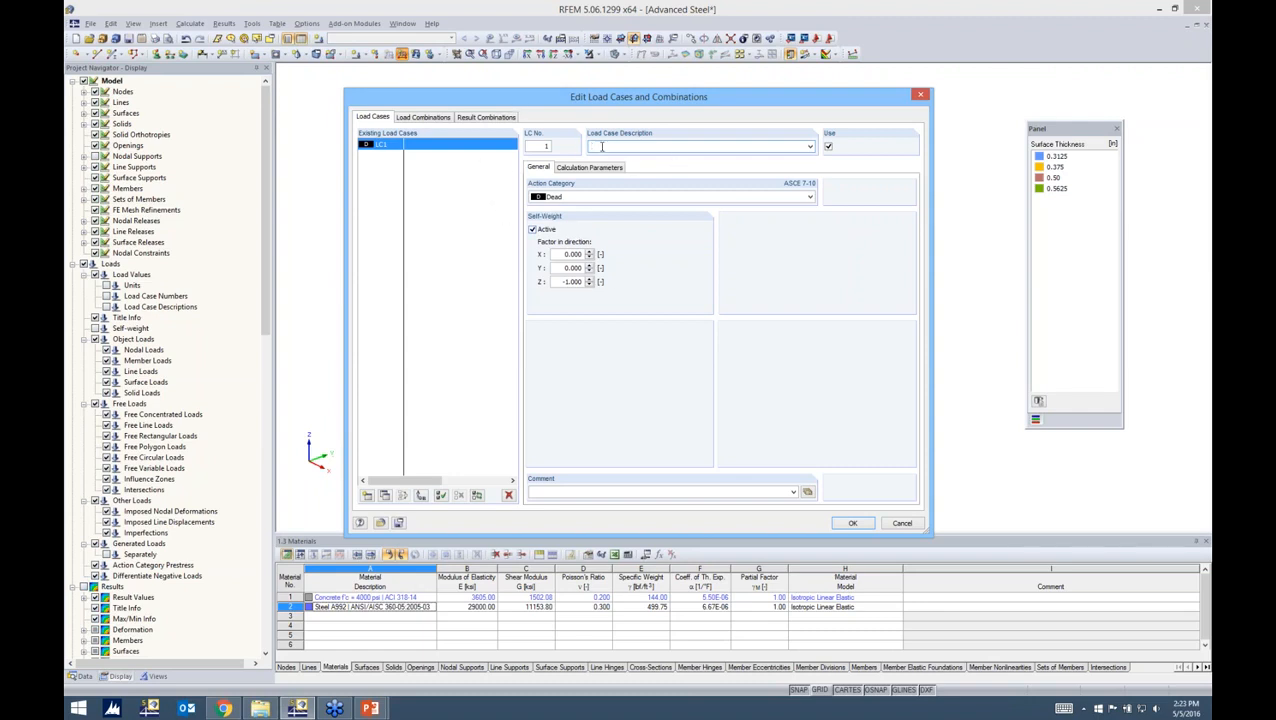
pyautogui.write('Design Load')
pyautogui.click(533, 229)
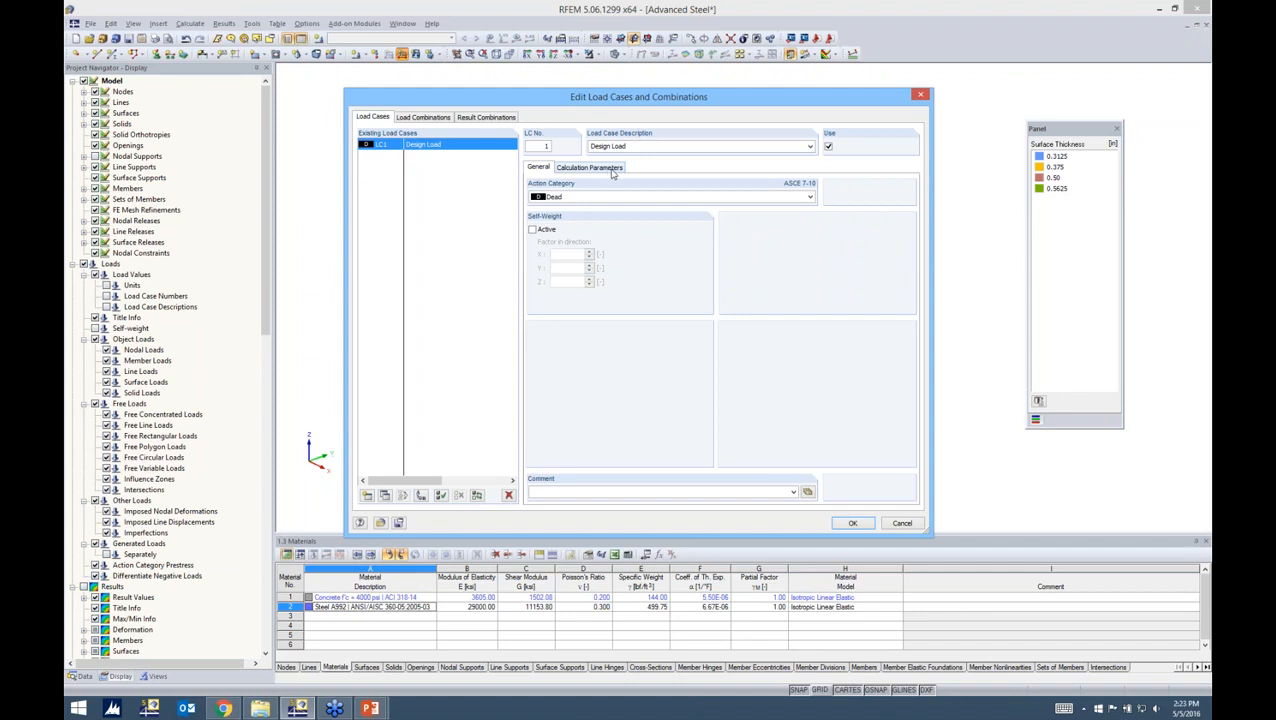
pyautogui.click(853, 523)
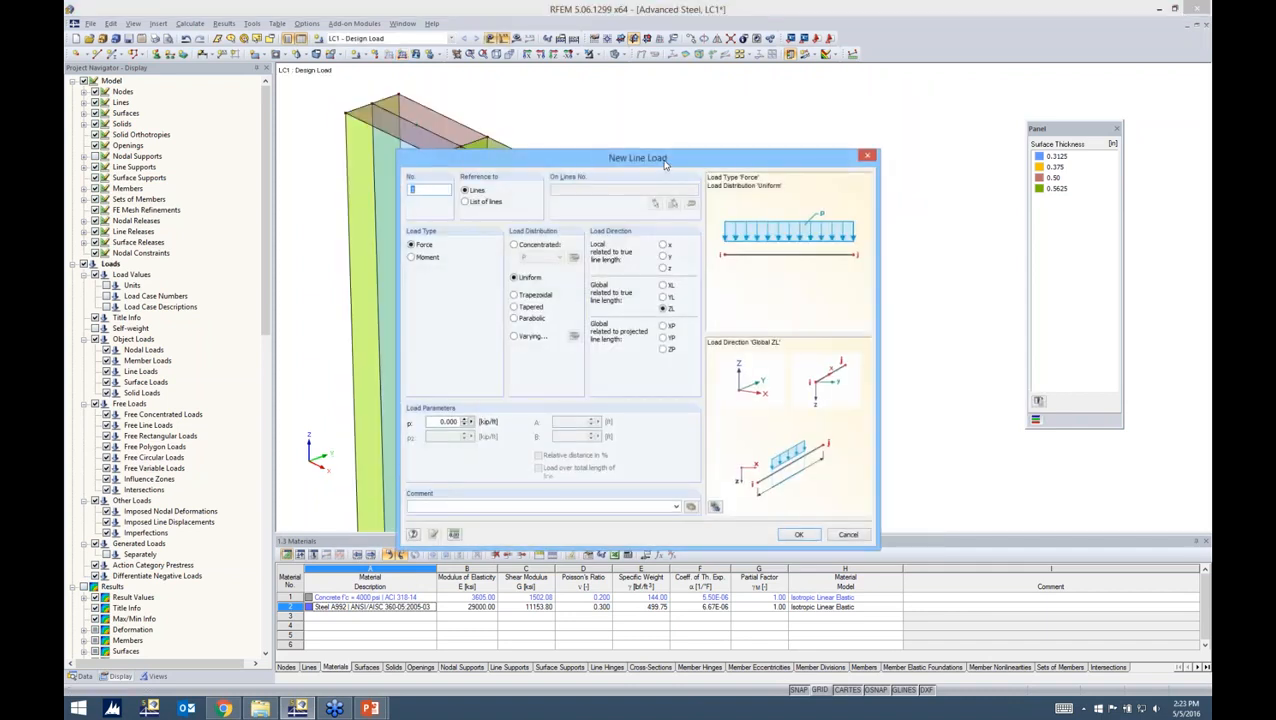
# - Define the uniform line load in the global ZL direction, with its magnitude p given by the formula -Design_Load
pyautogui.moveTo(664, 164); pyautogui.dragTo(706, 133)
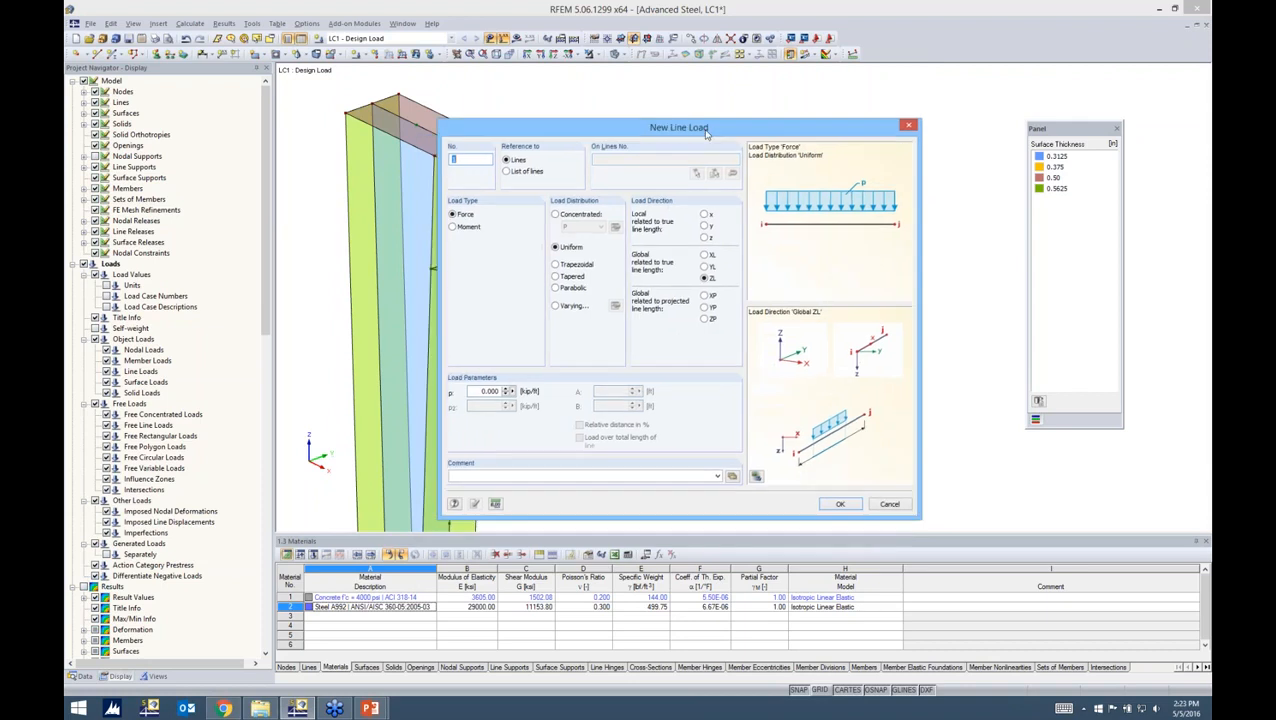
pyautogui.click(705, 266)
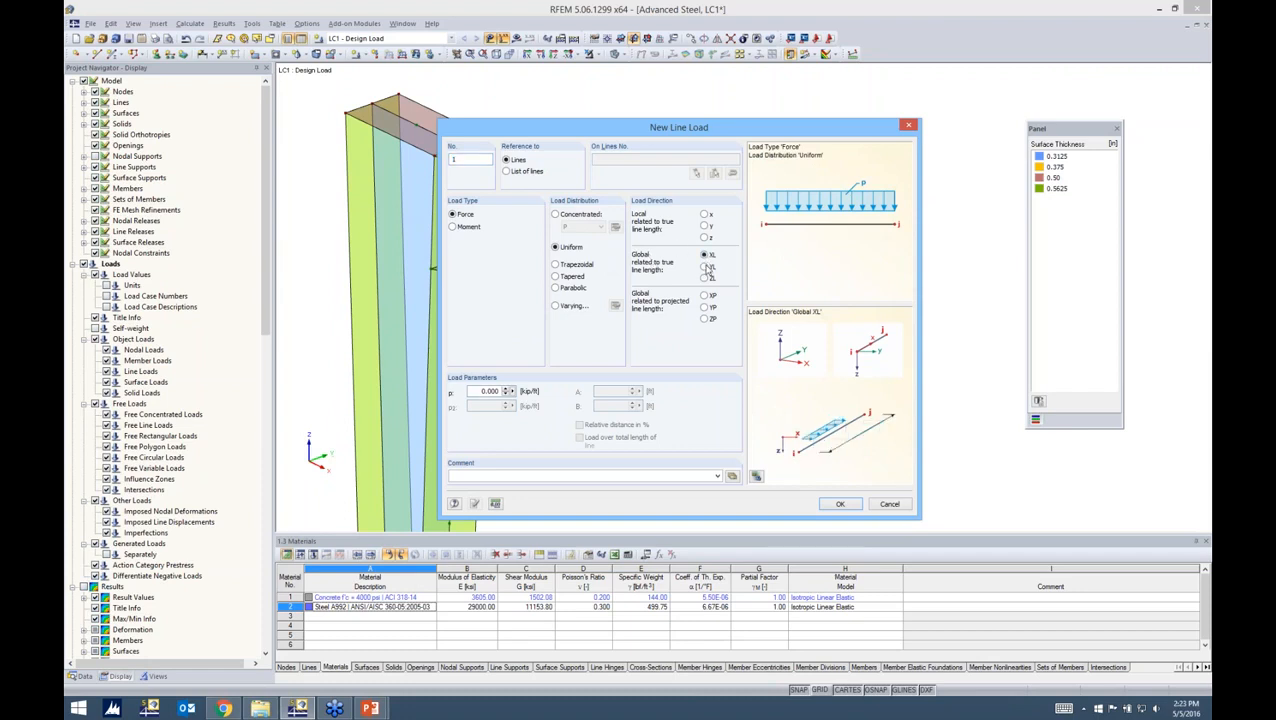
pyautogui.click(705, 277)
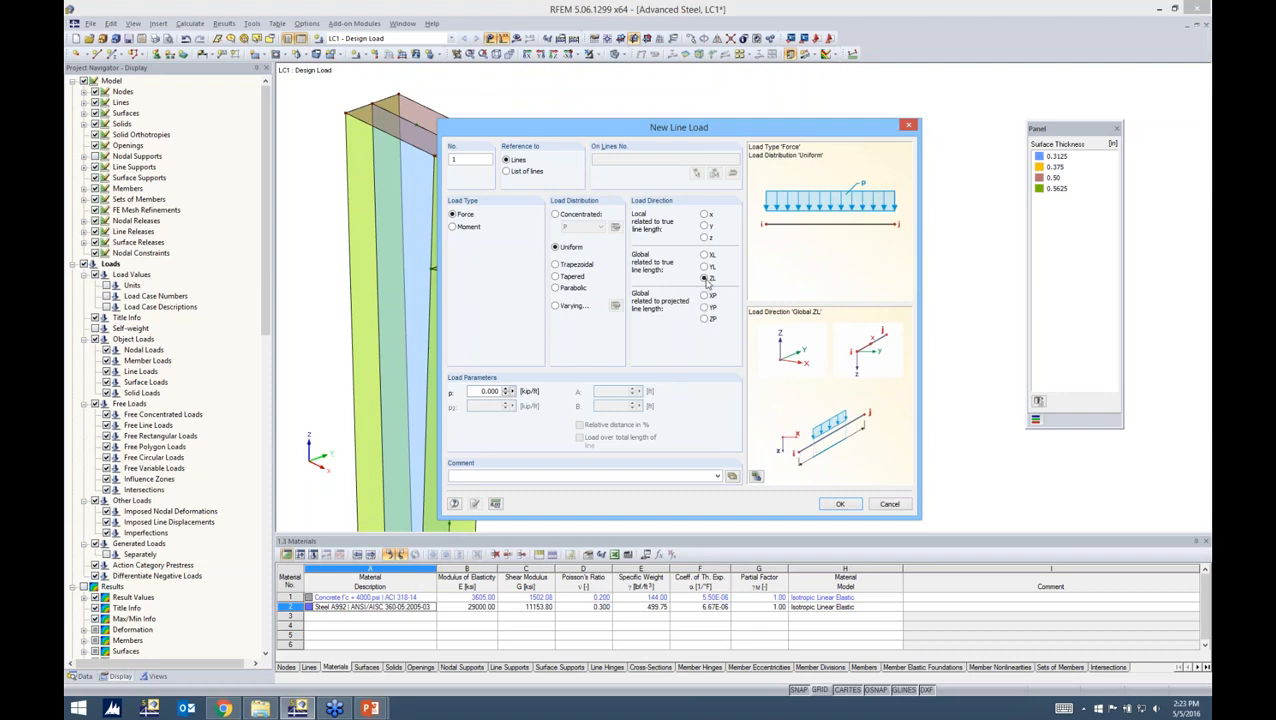
pyautogui.click(514, 393)
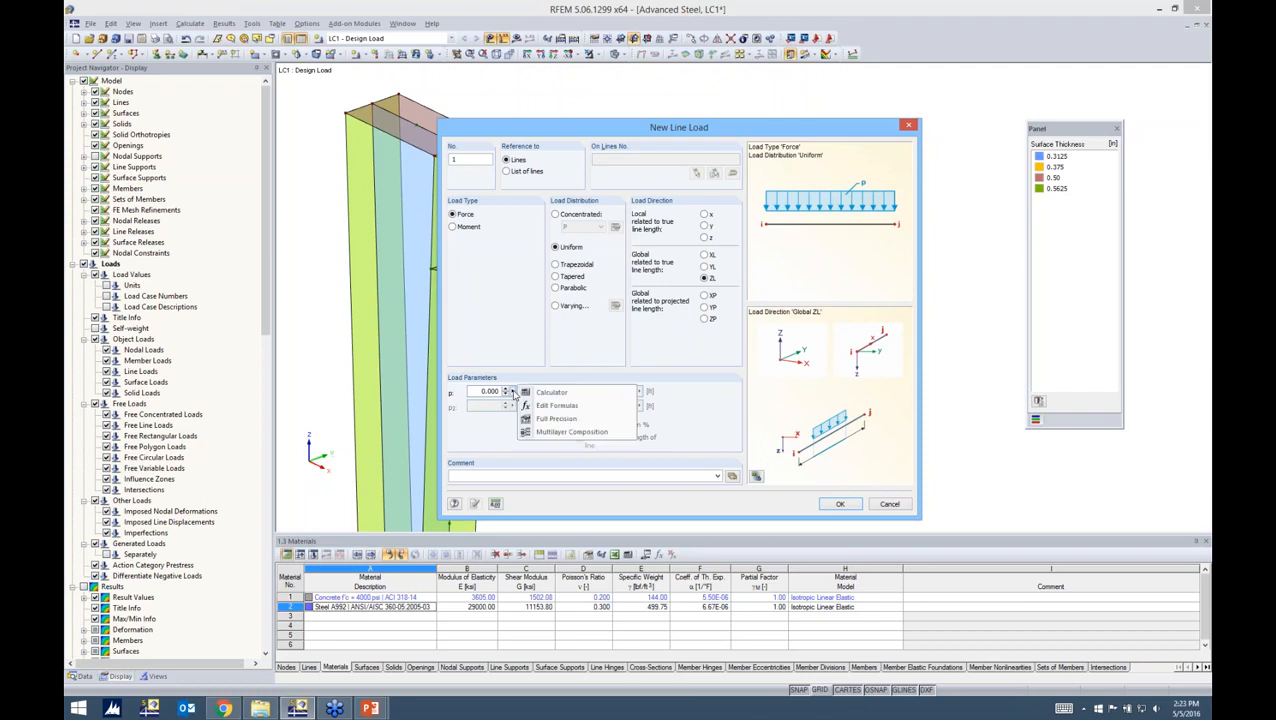
pyautogui.click(552, 406)
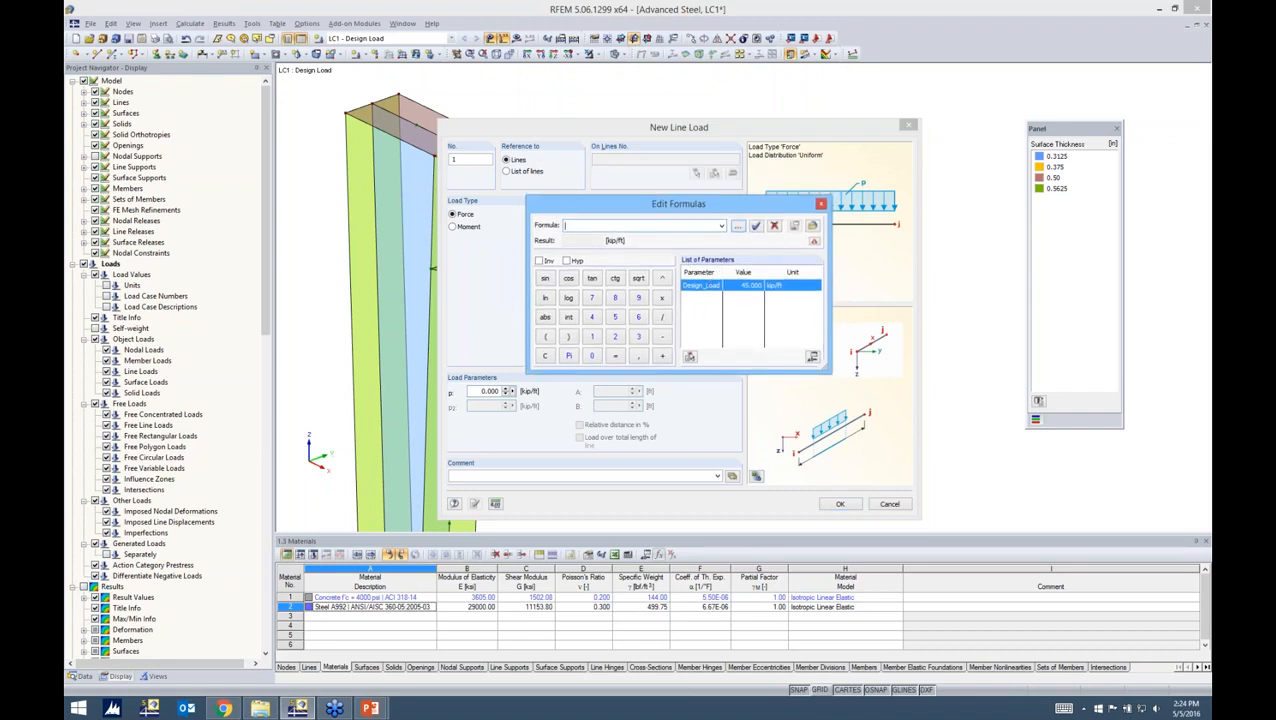
pyautogui.write('-')
pyautogui.doubleClick(708, 287)
pyautogui.click(756, 226)
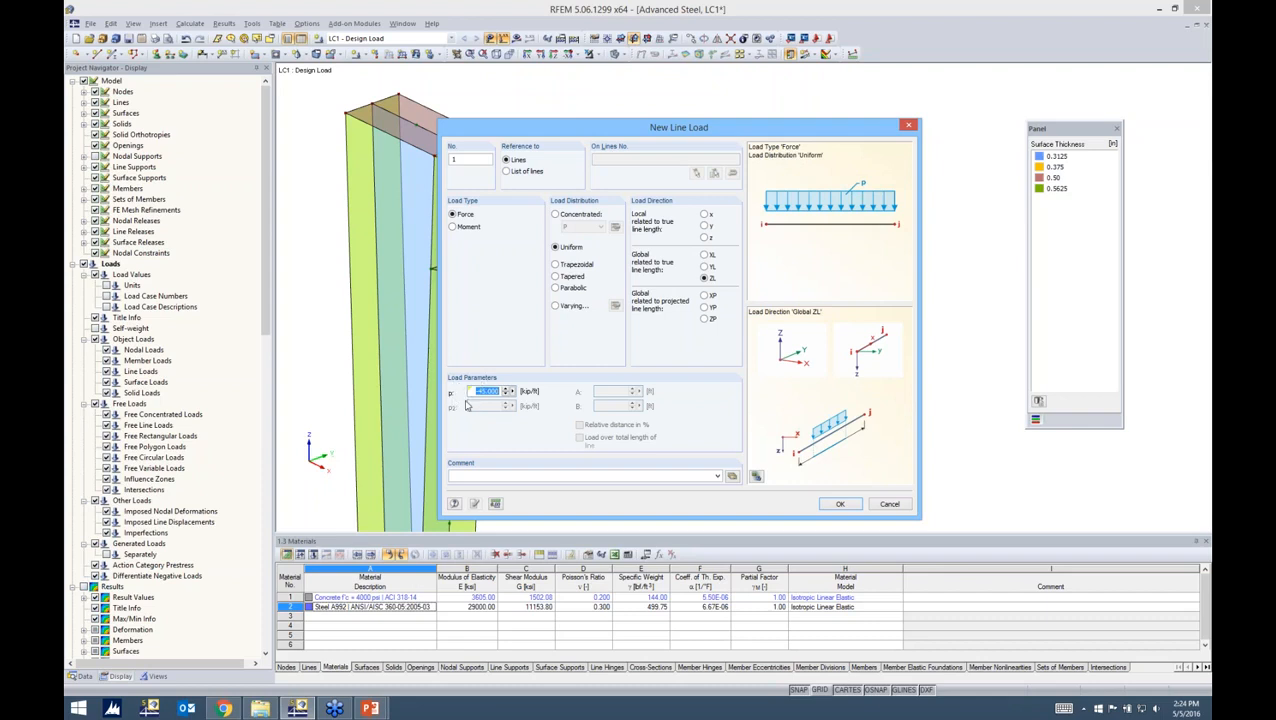
# - Accept the line load and place it on the upper vertical line in the middle of the end plate
pyautogui.click(828, 505)
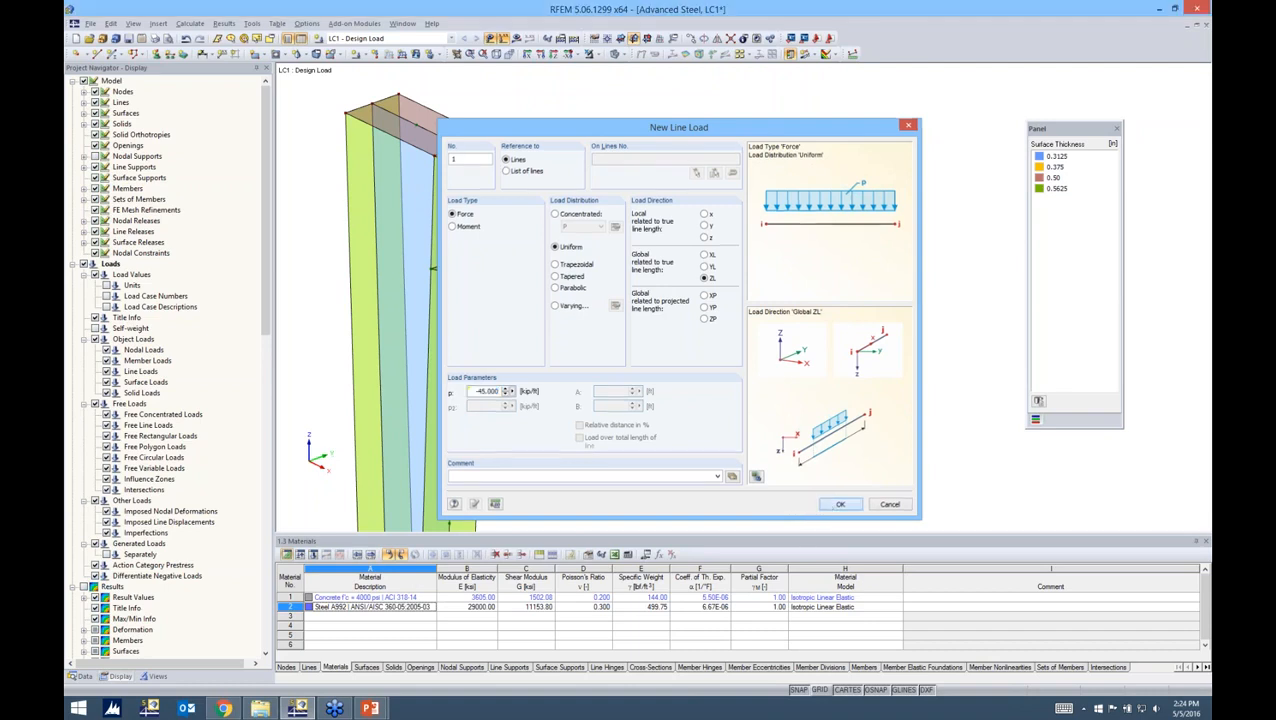
pyautogui.click(625, 275)
pyautogui.press('Escape')
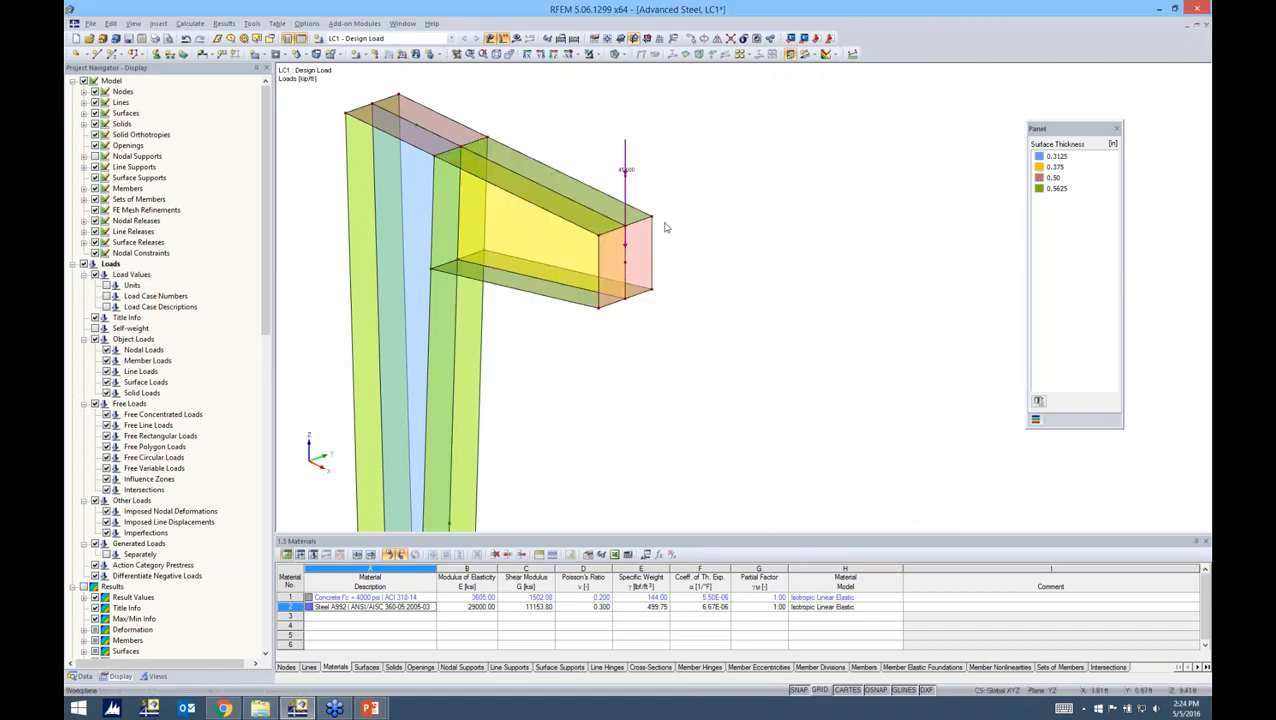
# - Try a value of 60 kip/ft for the Design_Load parameter
pyautogui.scroll(1, 633, 190)
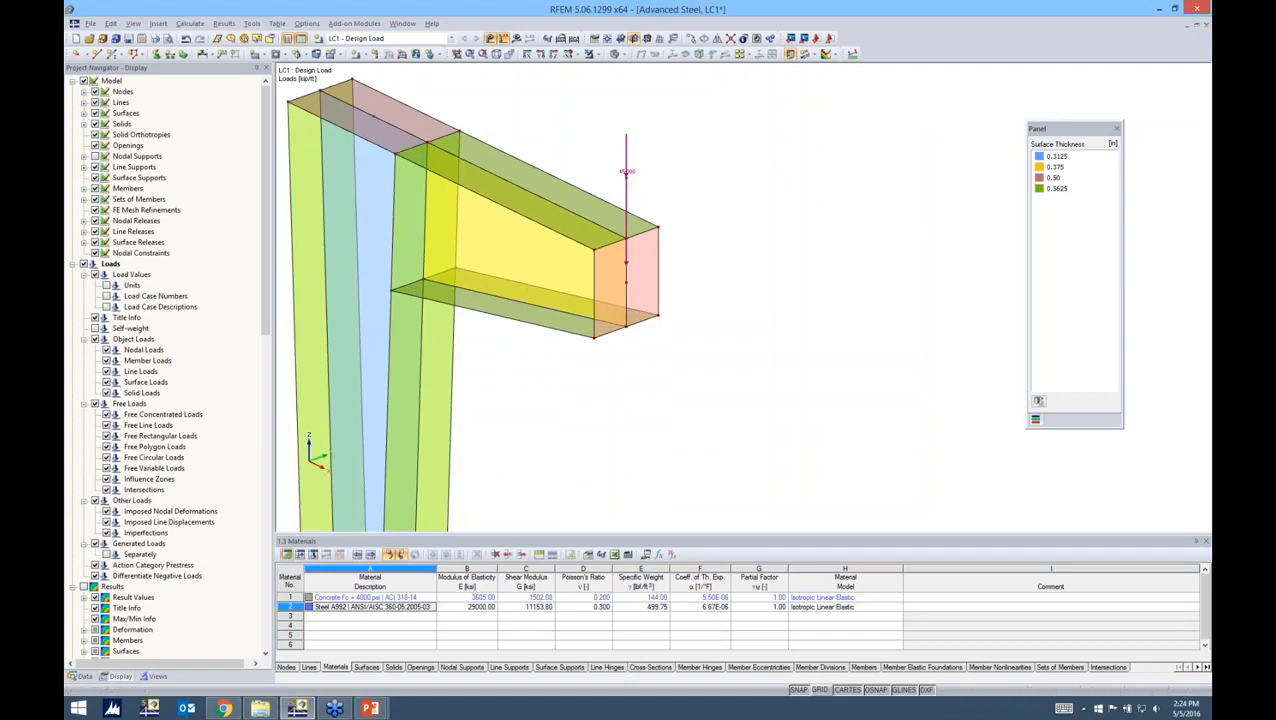
pyautogui.click(646, 554)
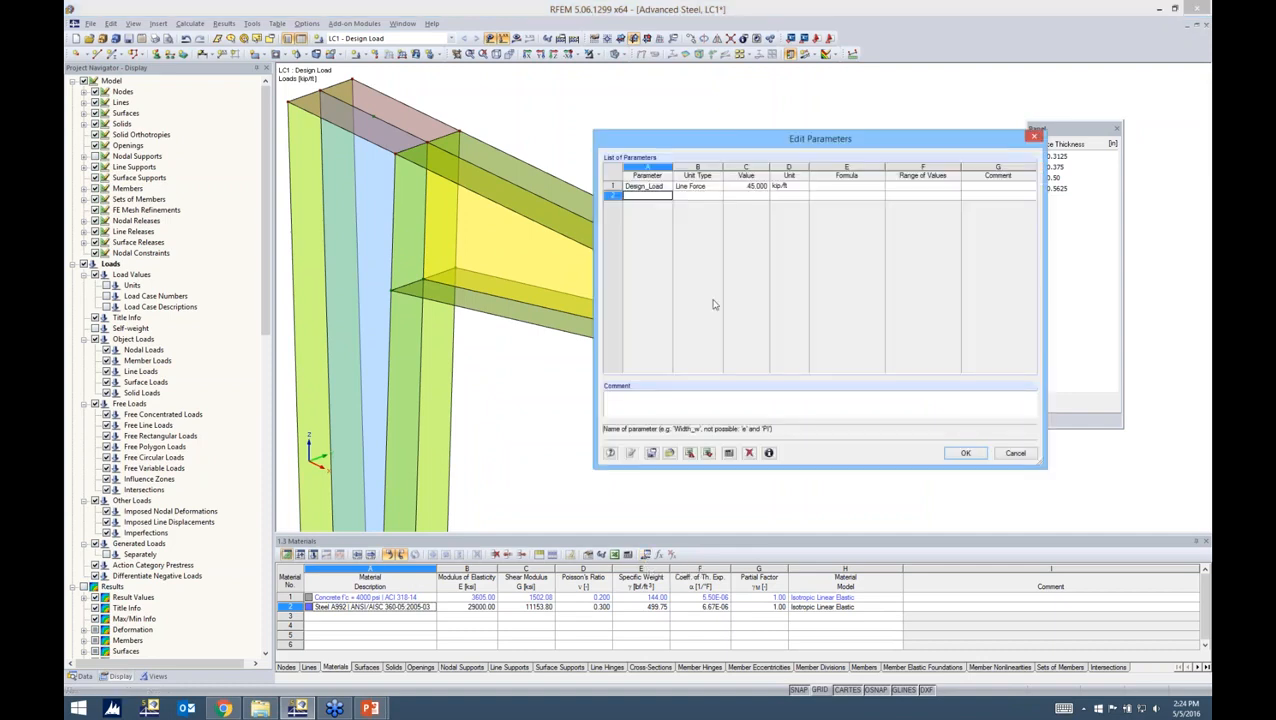
pyautogui.moveTo(737, 145); pyautogui.dragTo(739, 277)
pyautogui.click(746, 313)
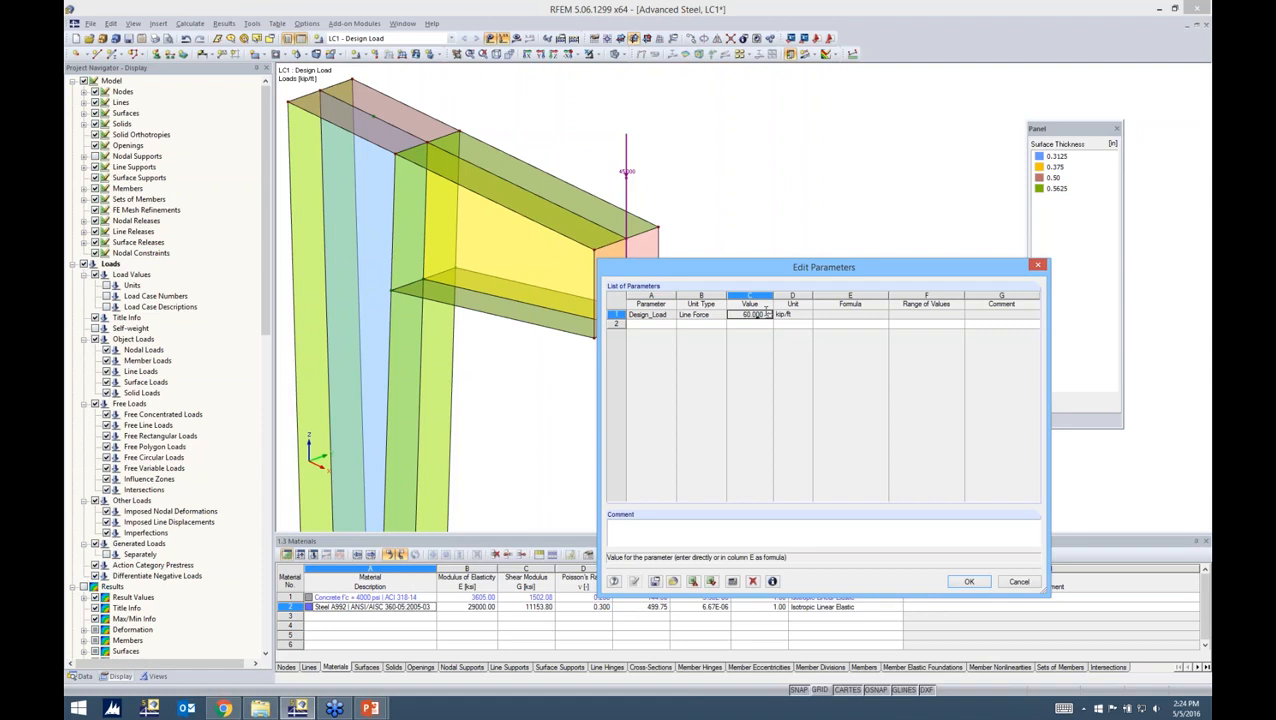
pyautogui.click(968, 581)
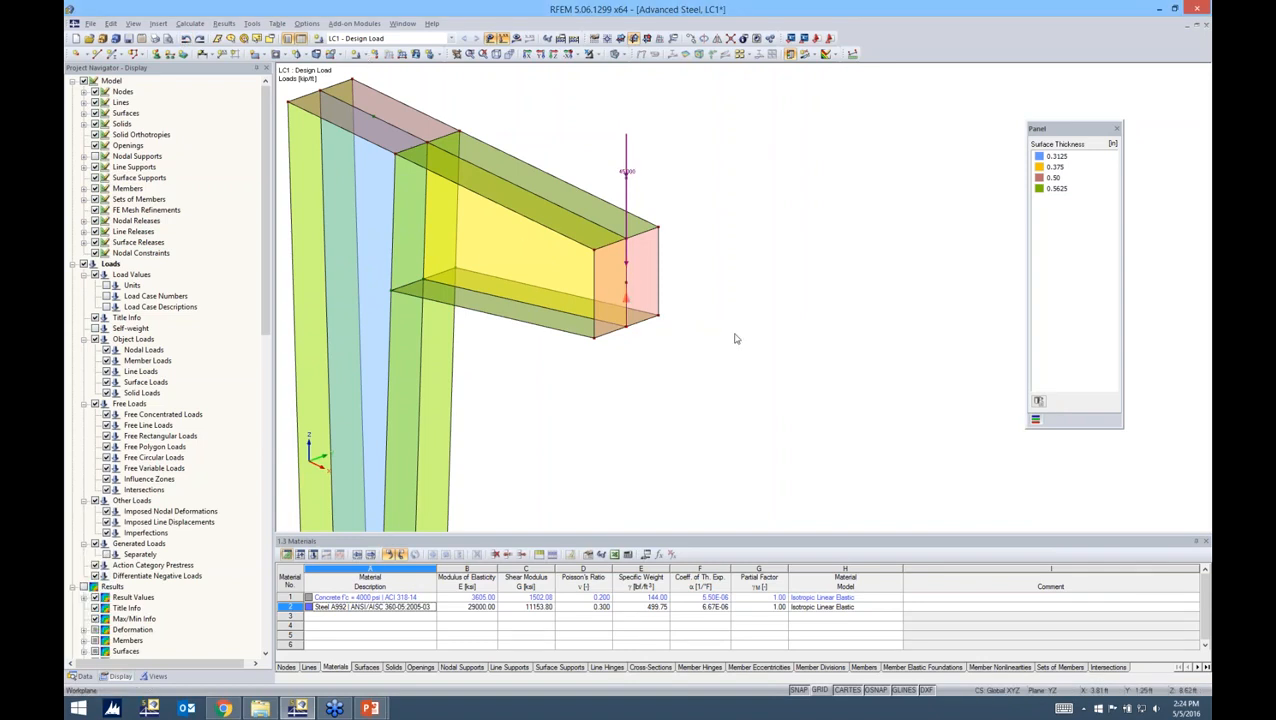
# - Delete all three member cross-sections from the Advanced Steel model data
pyautogui.click(82, 676)
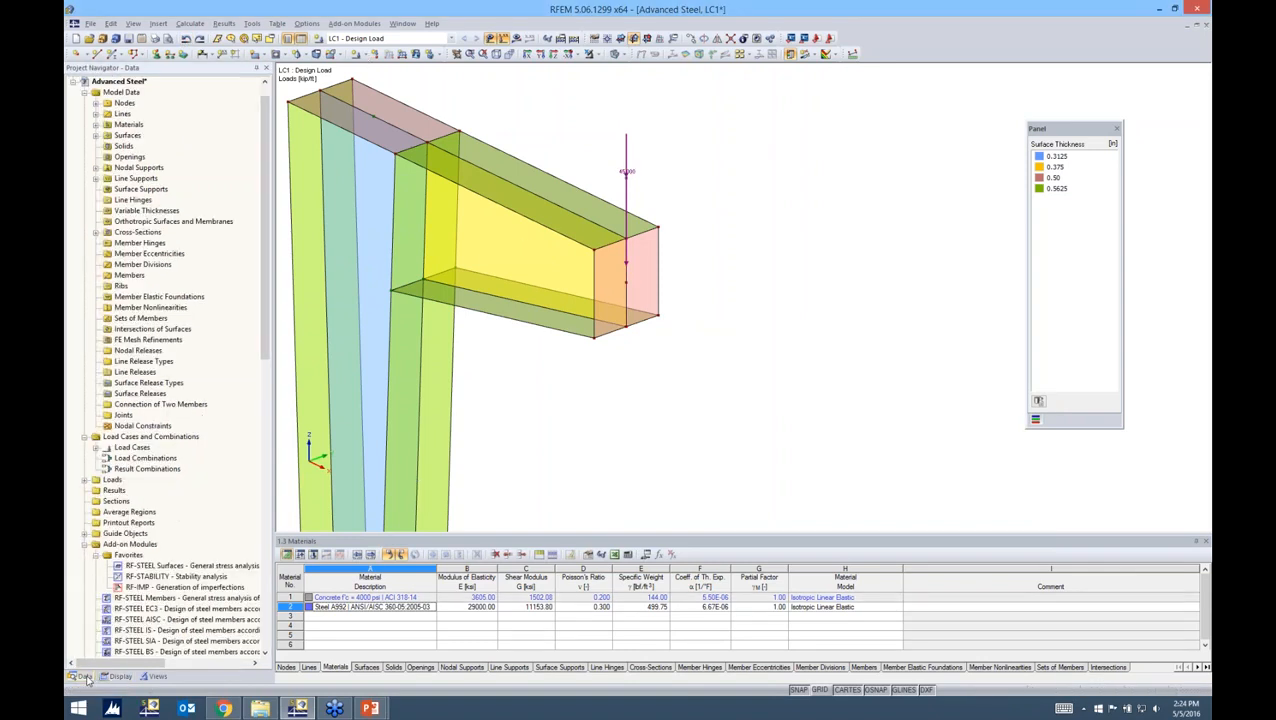
pyautogui.moveTo(266, 318); pyautogui.dragTo(266, 296)
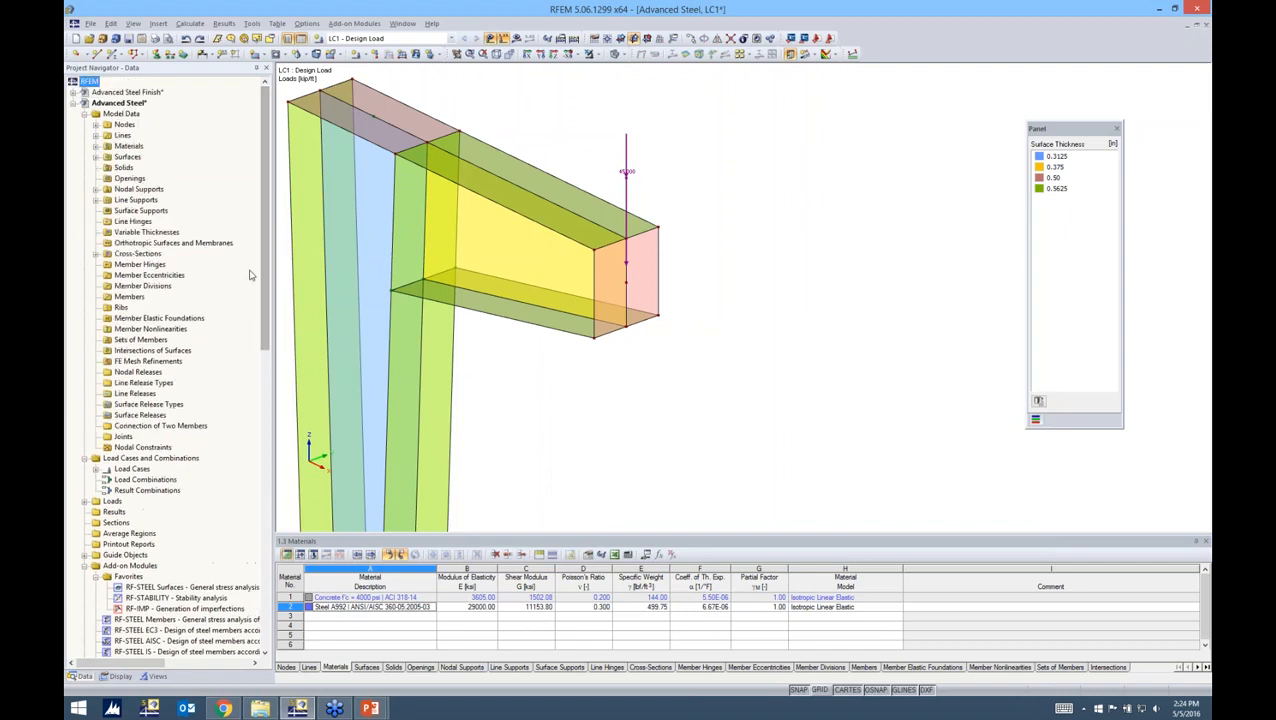
pyautogui.click(96, 254)
pyautogui.click(129, 266)
pyautogui.keyDown('shift'); pyautogui.click(133, 286); pyautogui.keyUp('shift')
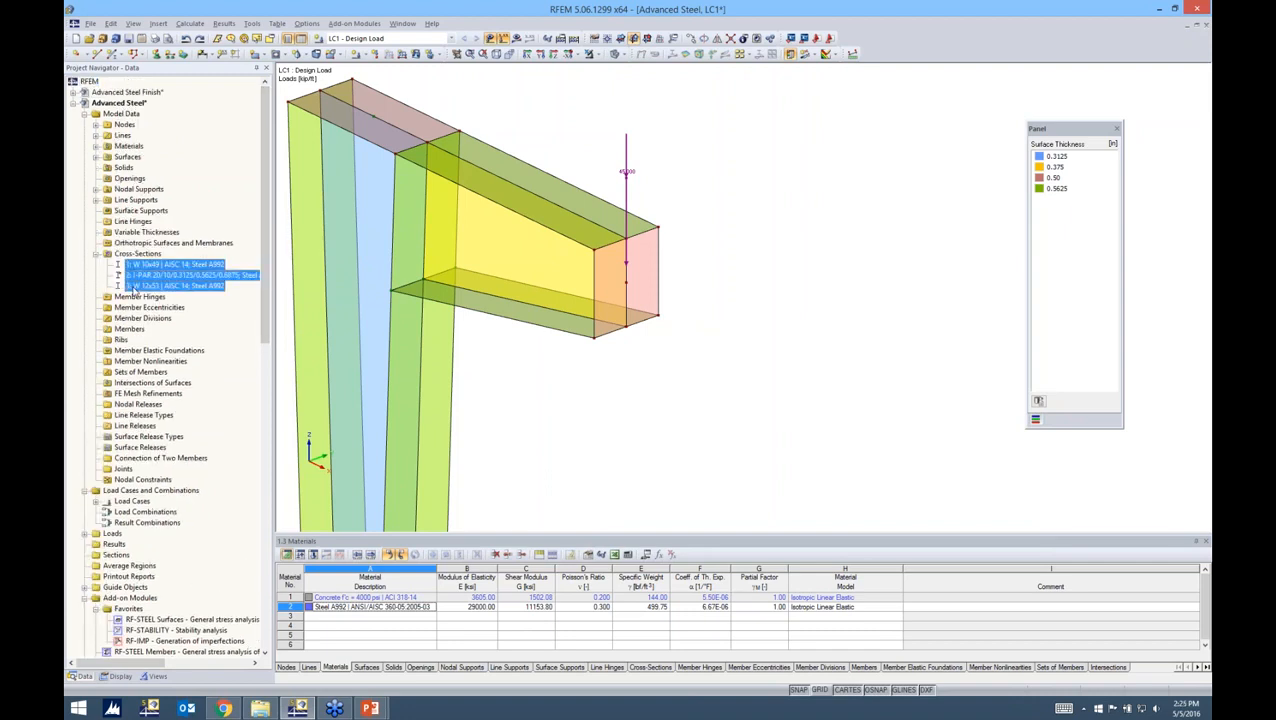
pyautogui.press('Delete')
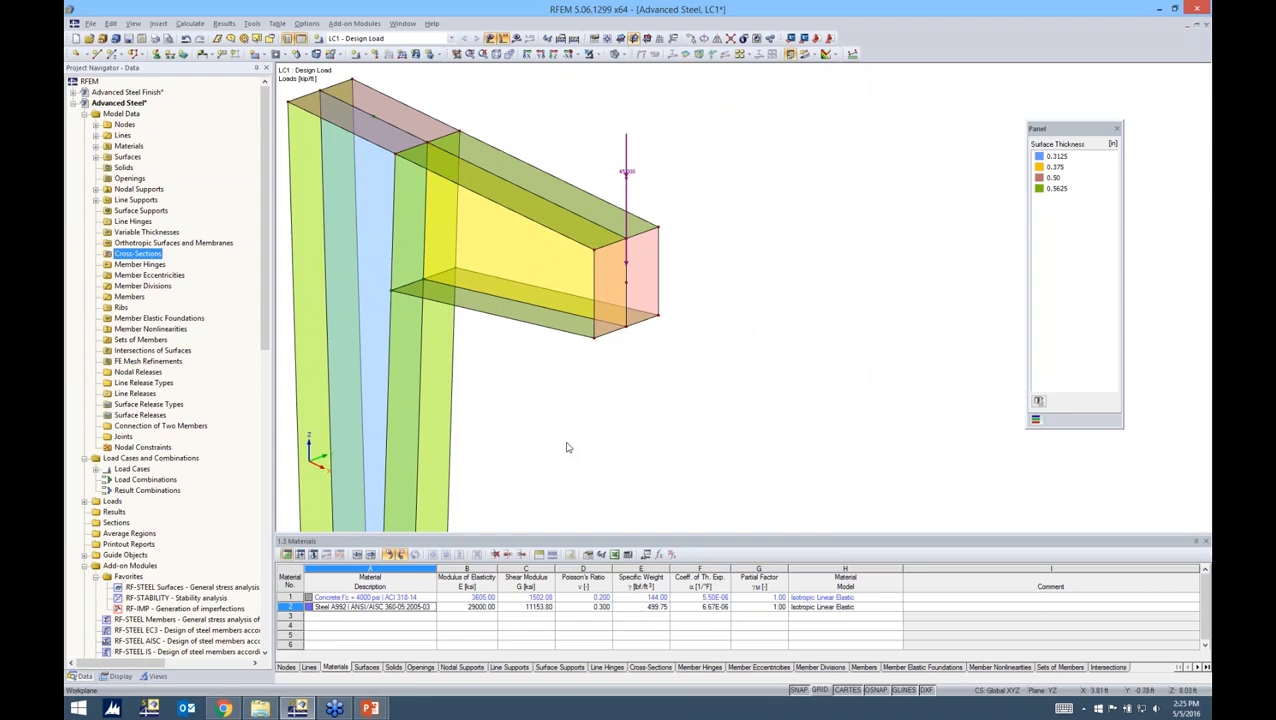
pyautogui.scroll(-1, 768, 358)
pyautogui.moveTo(724, 395); pyautogui.dragTo(763, 298, button='middle')
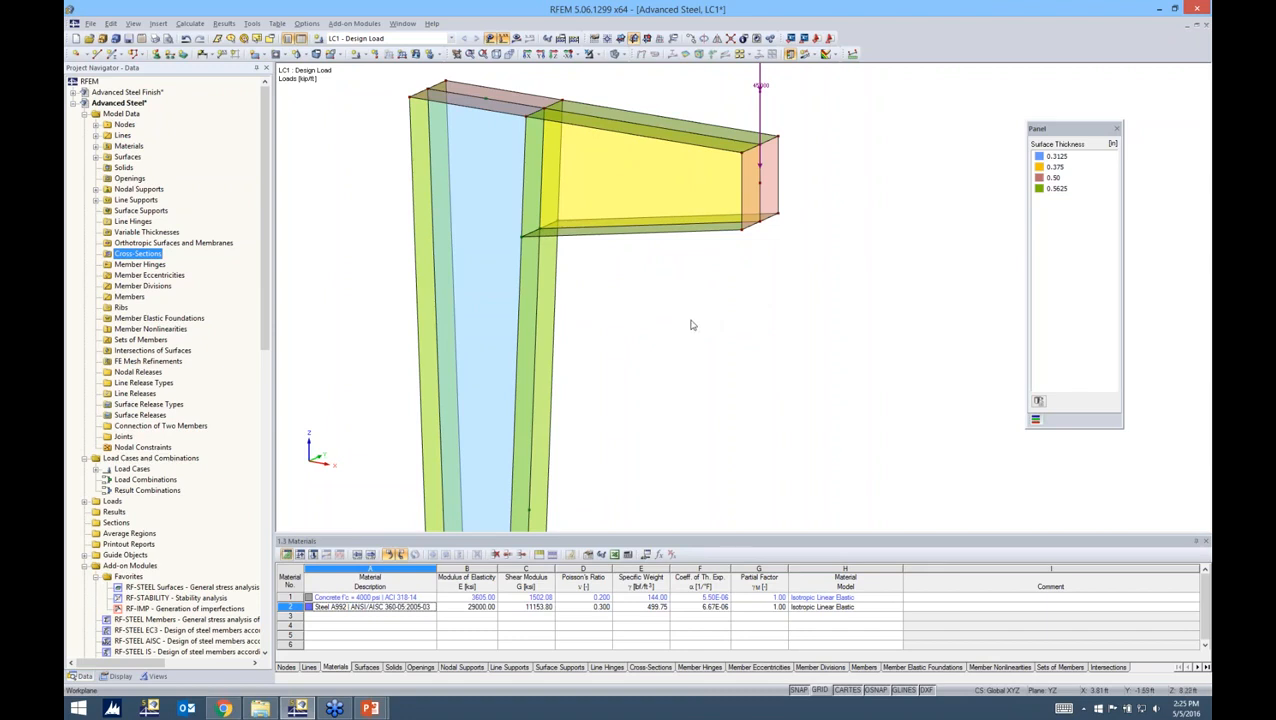
pyautogui.keyDown('ctrl'); pyautogui.moveTo(756, 329); pyautogui.dragTo(691, 321, button='middle'); pyautogui.keyUp('ctrl')
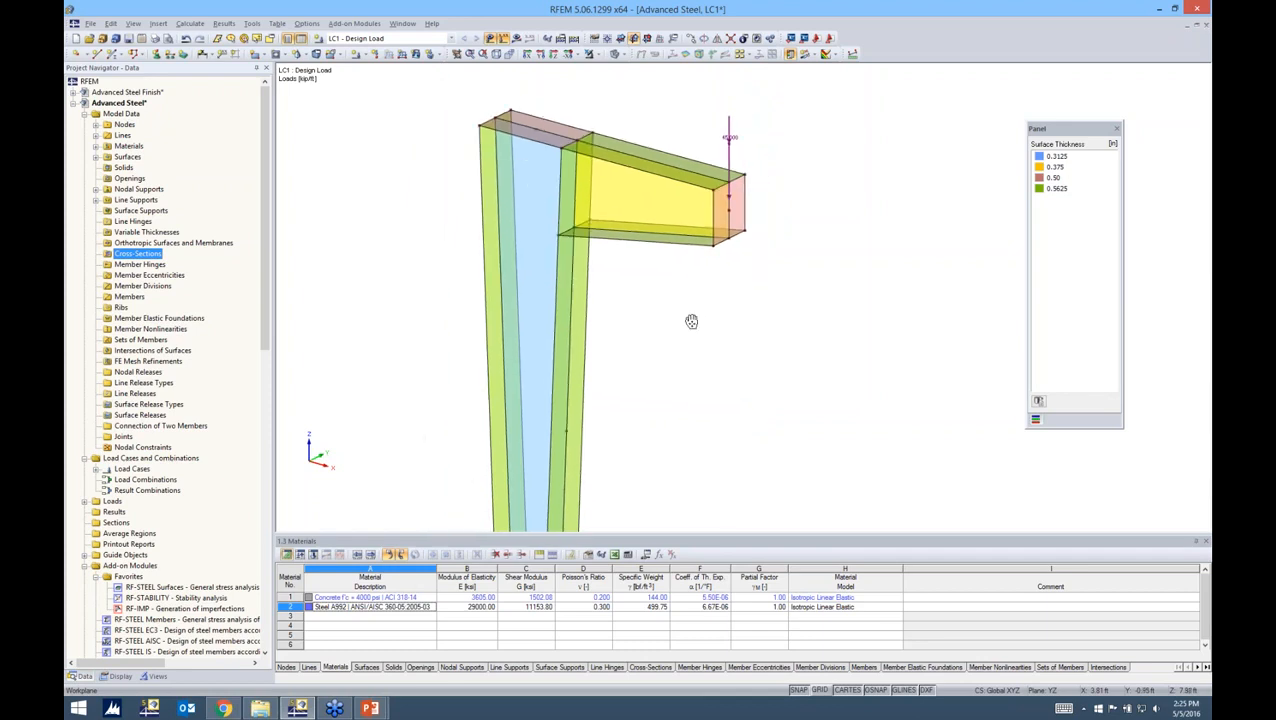
# - Set the global FE mesh target length of finite elements to 0.2 ft
pyautogui.scroll(-2, 691, 321)
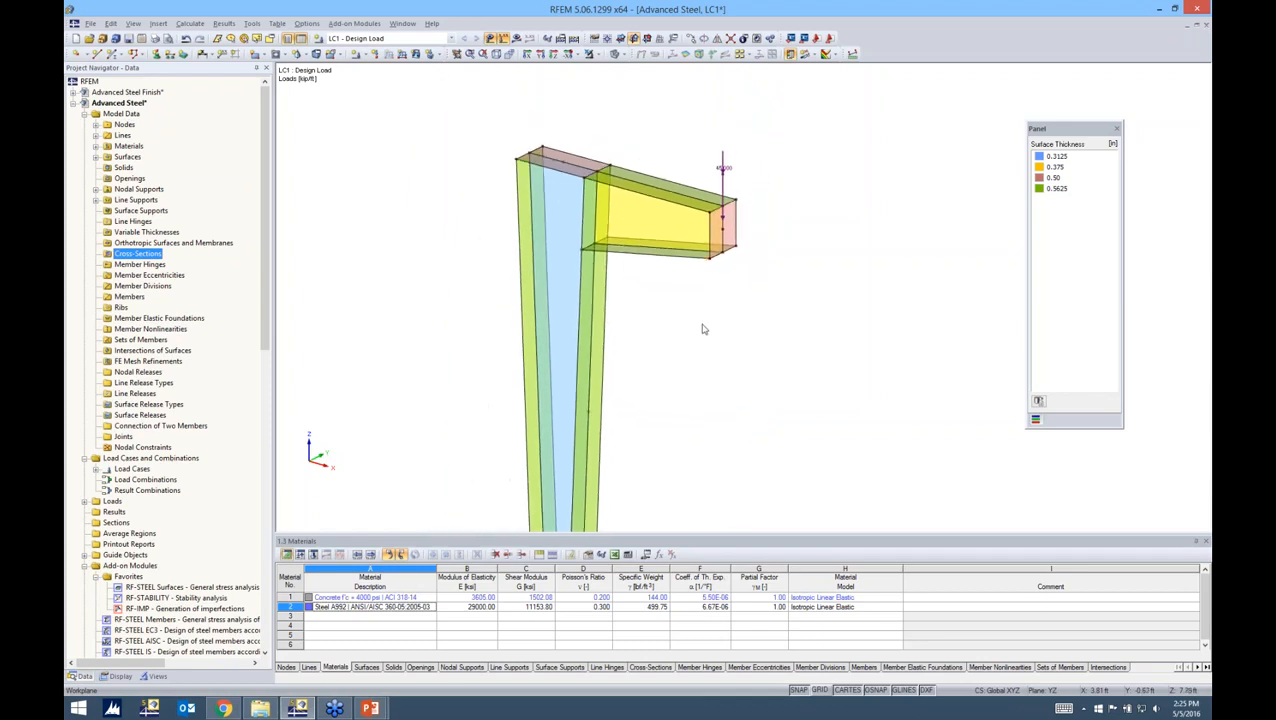
pyautogui.moveTo(703, 329); pyautogui.dragTo(709, 275, button='middle')
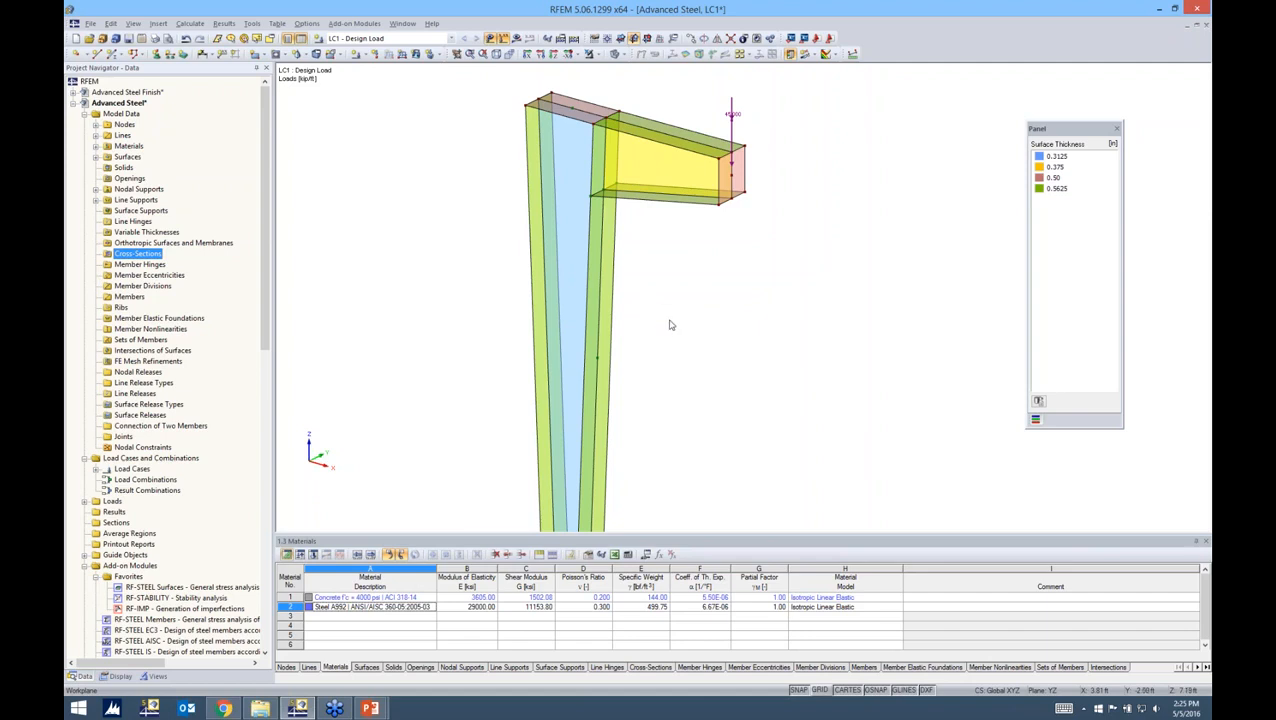
pyautogui.scroll(-3, 672, 323)
pyautogui.moveTo(673, 321); pyautogui.dragTo(652, 233, button='middle')
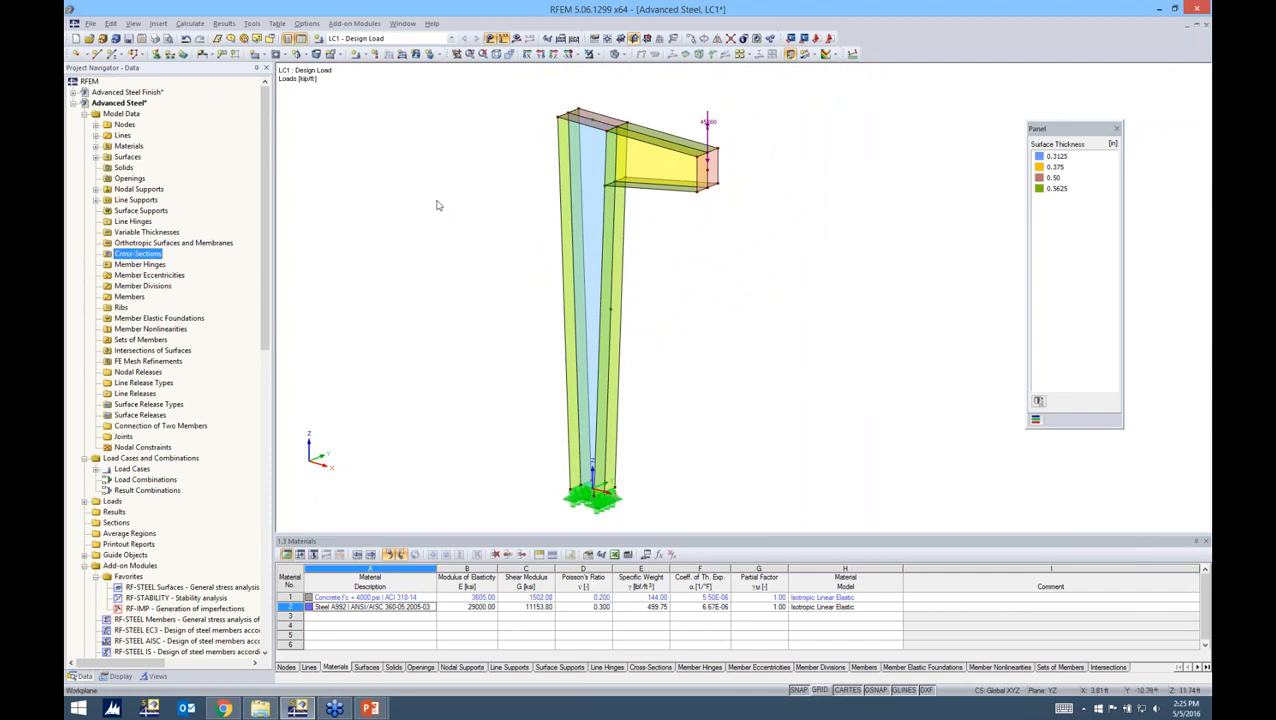
pyautogui.click(190, 23)
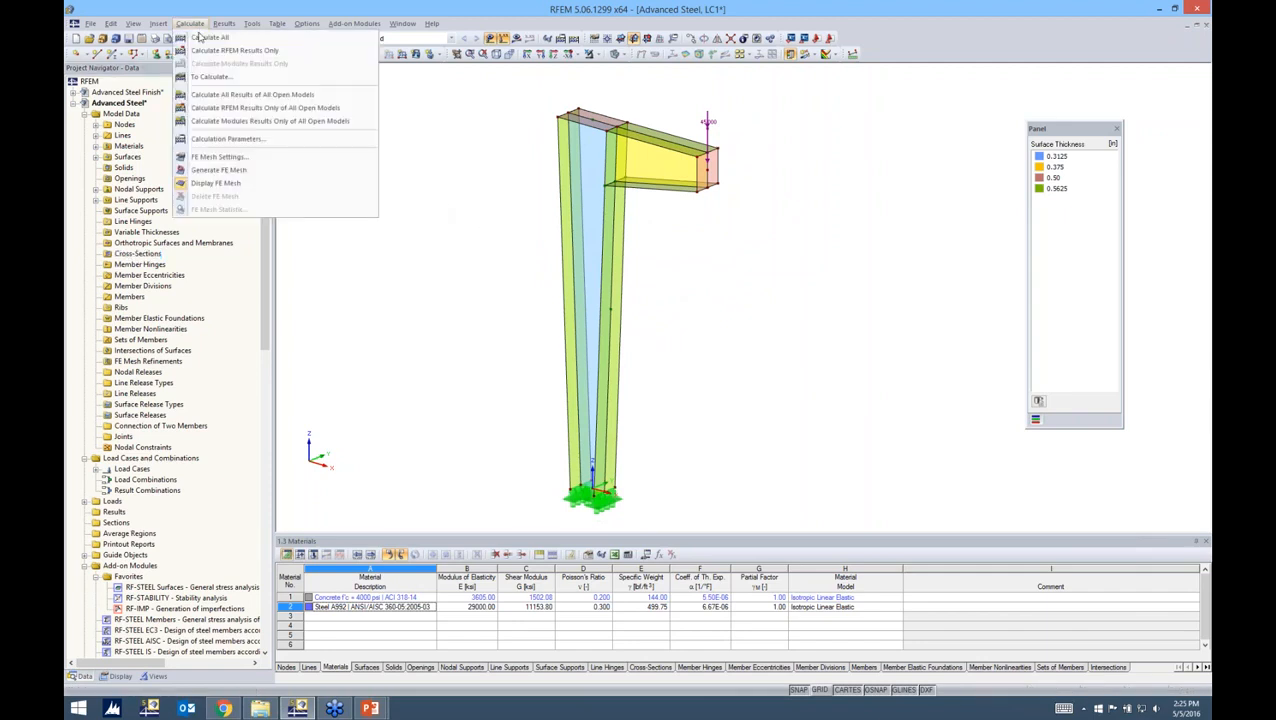
pyautogui.click(207, 158)
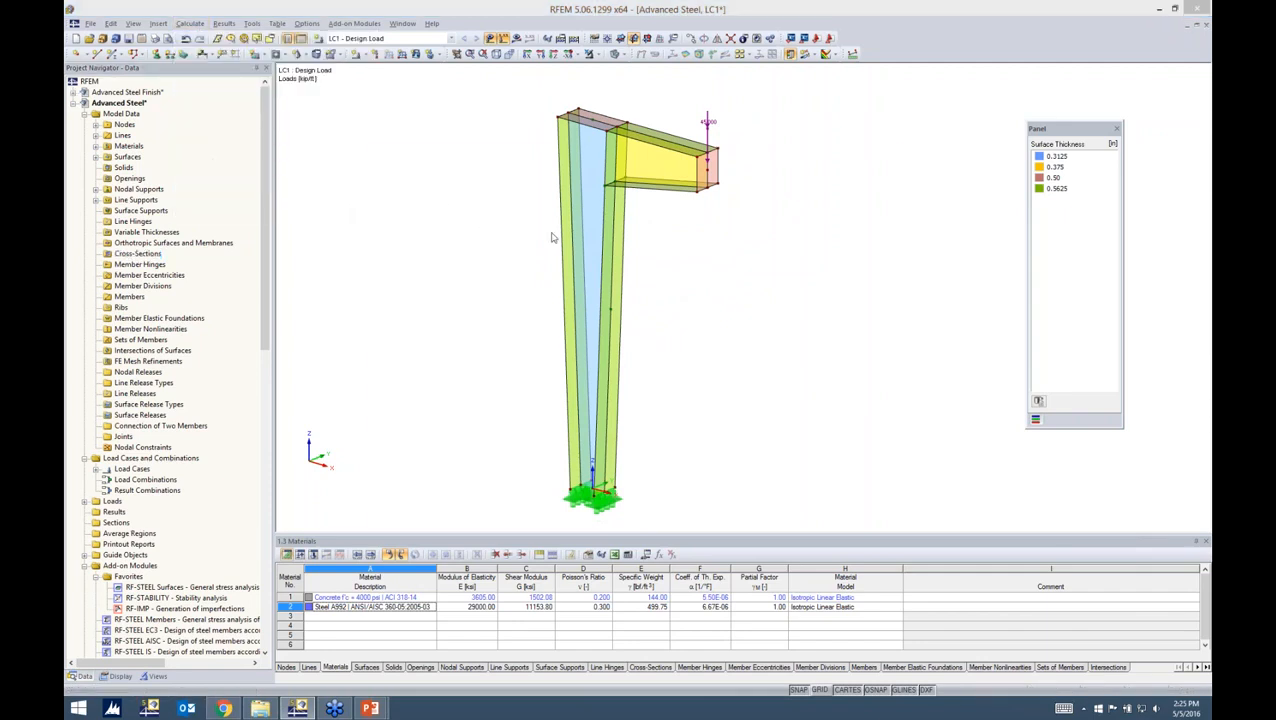
pyautogui.moveTo(806, 174); pyautogui.dragTo(813, 132)
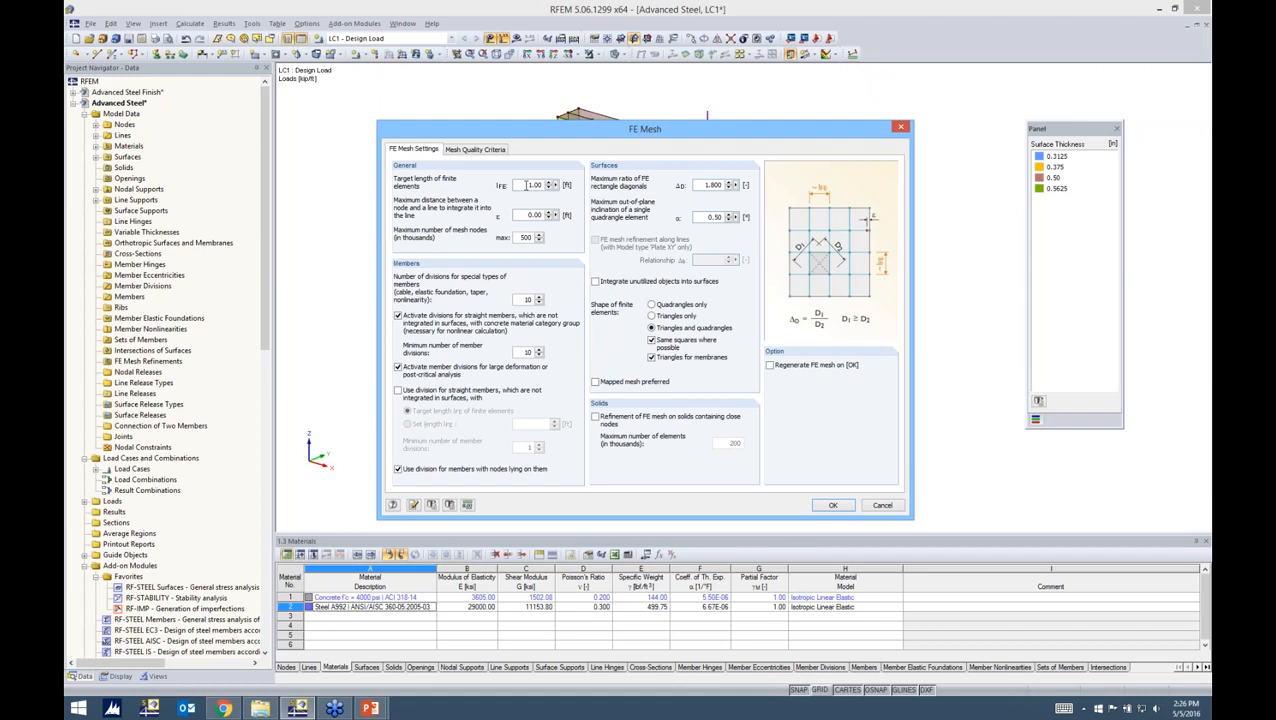
pyautogui.moveTo(527, 185); pyautogui.dragTo(577, 185)
pyautogui.moveTo(579, 133); pyautogui.dragTo(578, 215)
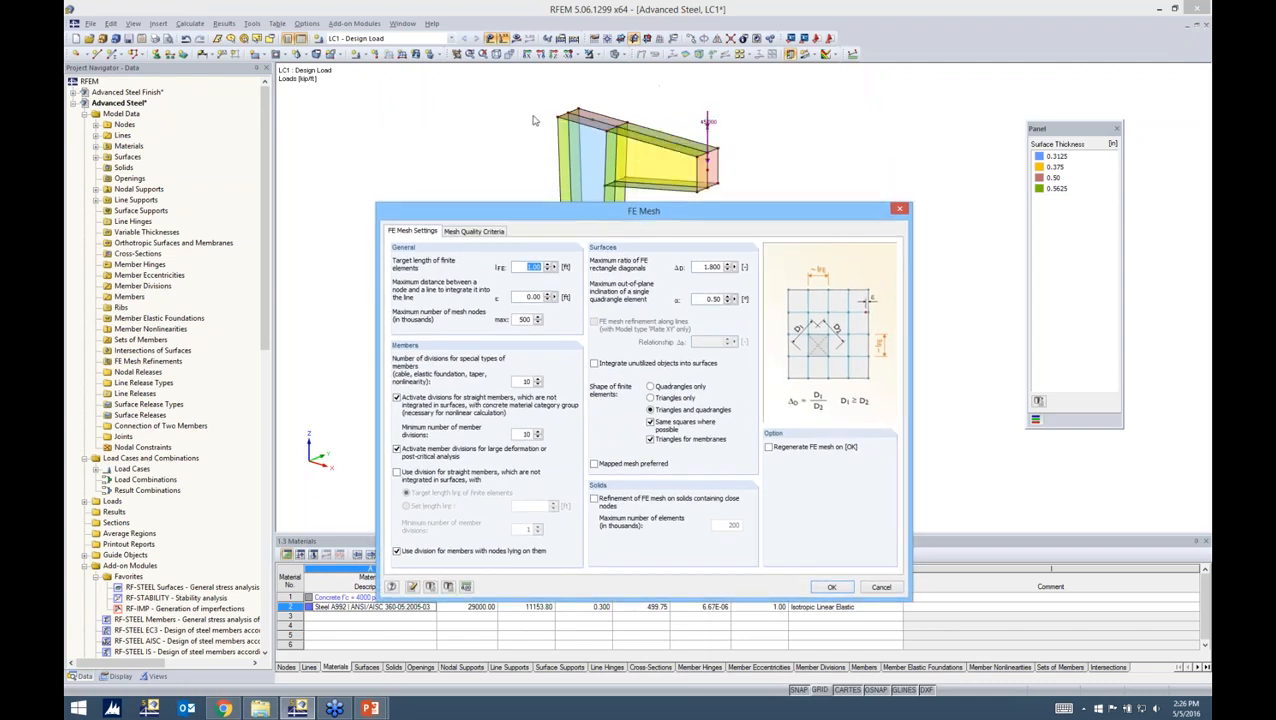
pyautogui.write('0.2')
pyautogui.moveTo(591, 212); pyautogui.dragTo(590, 145)
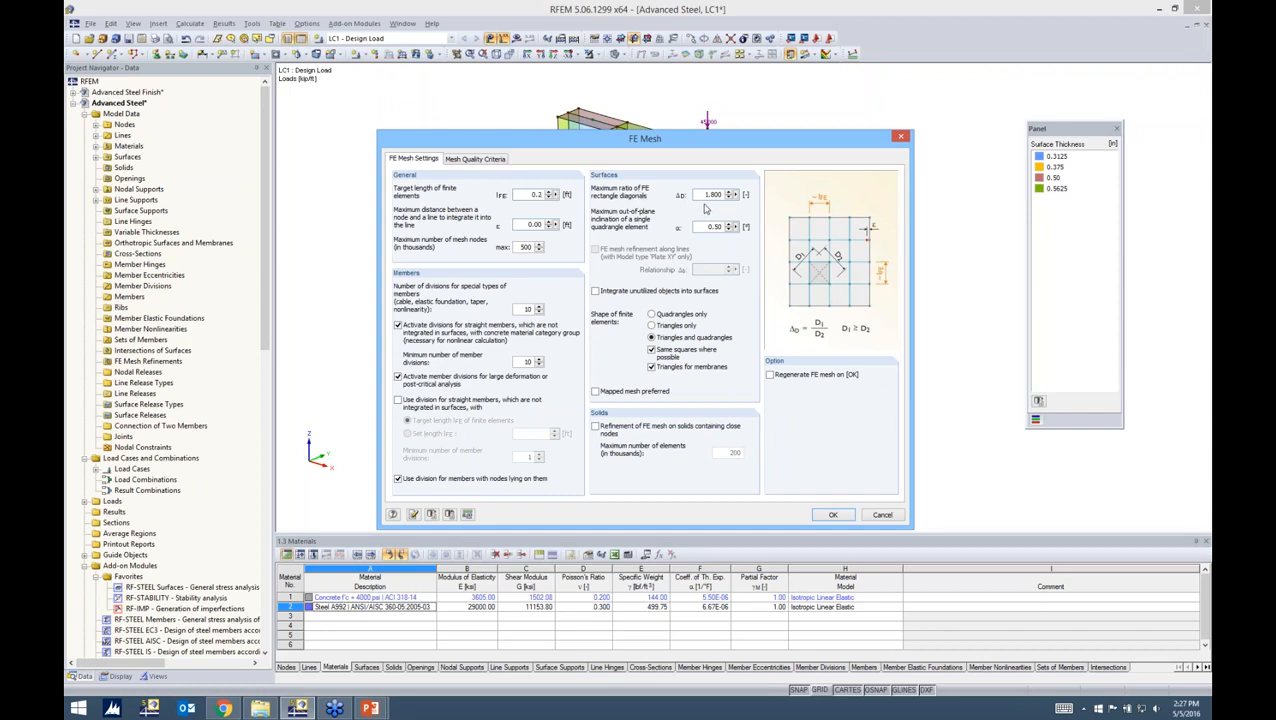
# - Enable regeneration of the FE mesh on acceptance and apply the mesh settings to mesh the model
pyautogui.doubleClick(706, 196)
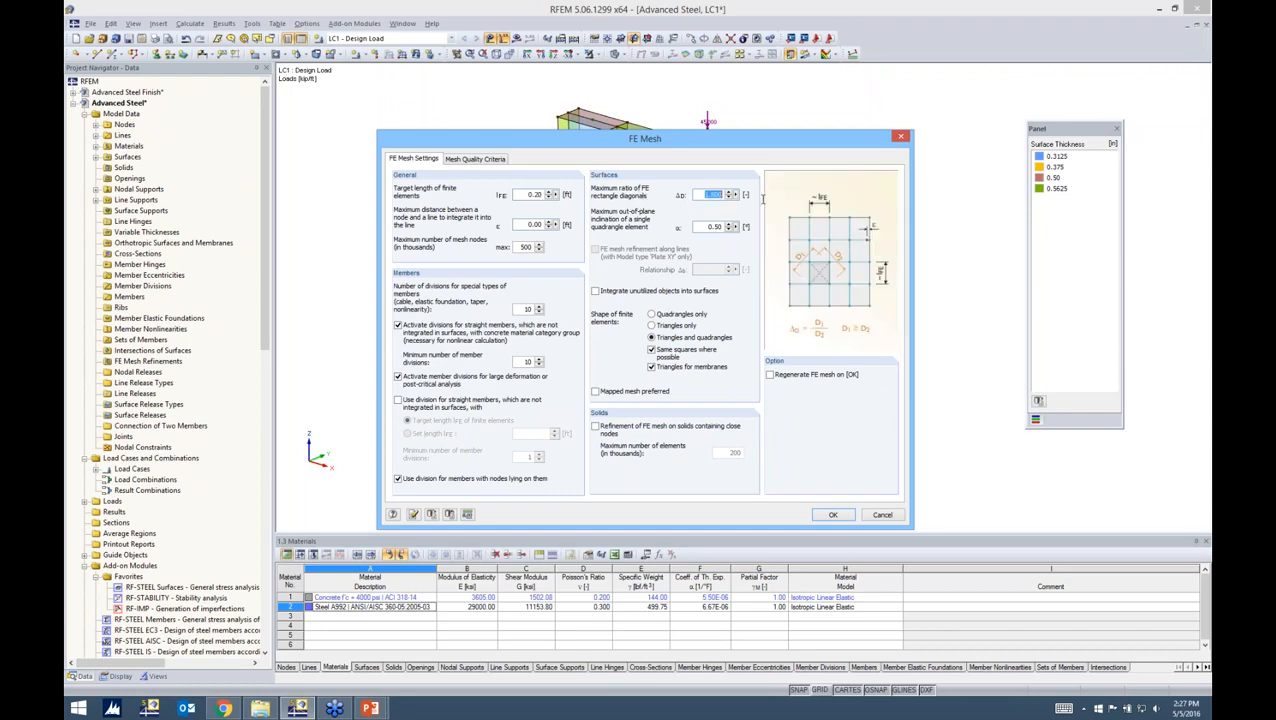
pyautogui.click(704, 195)
pyautogui.doubleClick(712, 194)
pyautogui.click(712, 194)
pyautogui.click(770, 375)
pyautogui.click(829, 514)
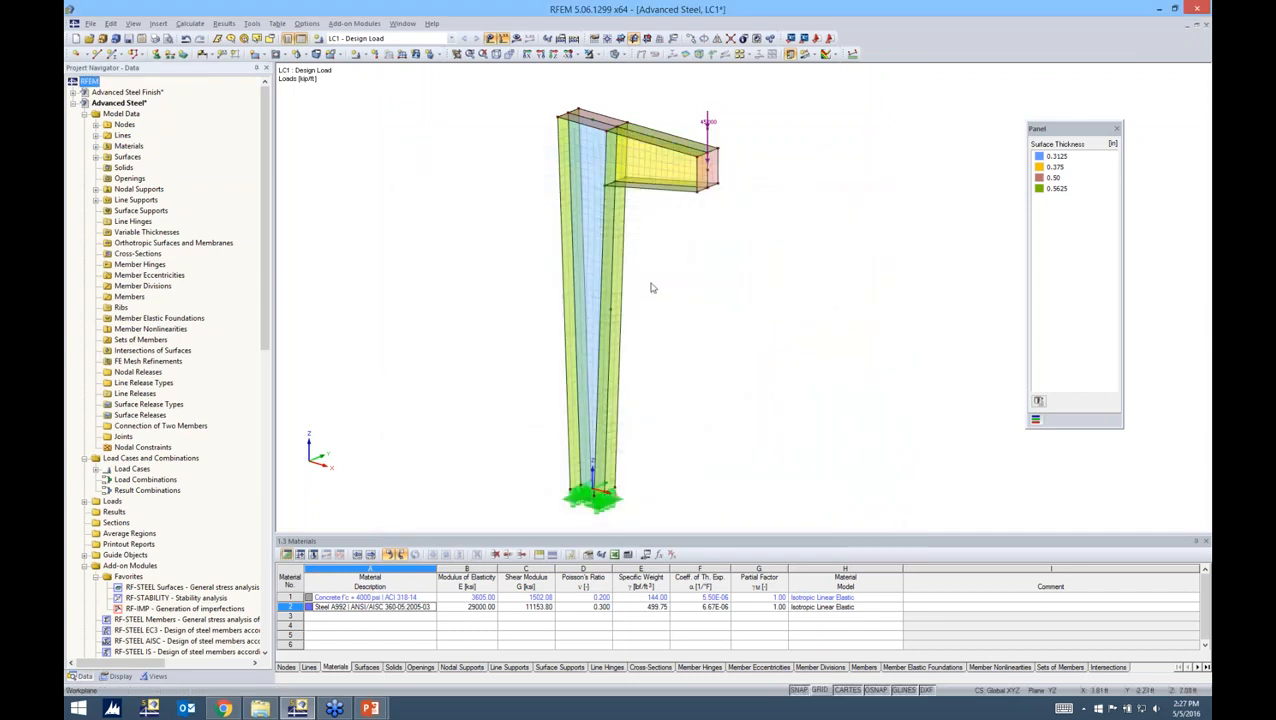
# - Examine the generated FE mesh on the column and beam surfaces from several angles
pyautogui.moveTo(651, 288)
pyautogui.keyDown('ctrl'); pyautogui.mouseDown(button='middle')
pyautogui.moveTo(815, 239)
pyautogui.moveTo(668, 270)
pyautogui.mouseUp(button='middle'); pyautogui.keyUp('ctrl')
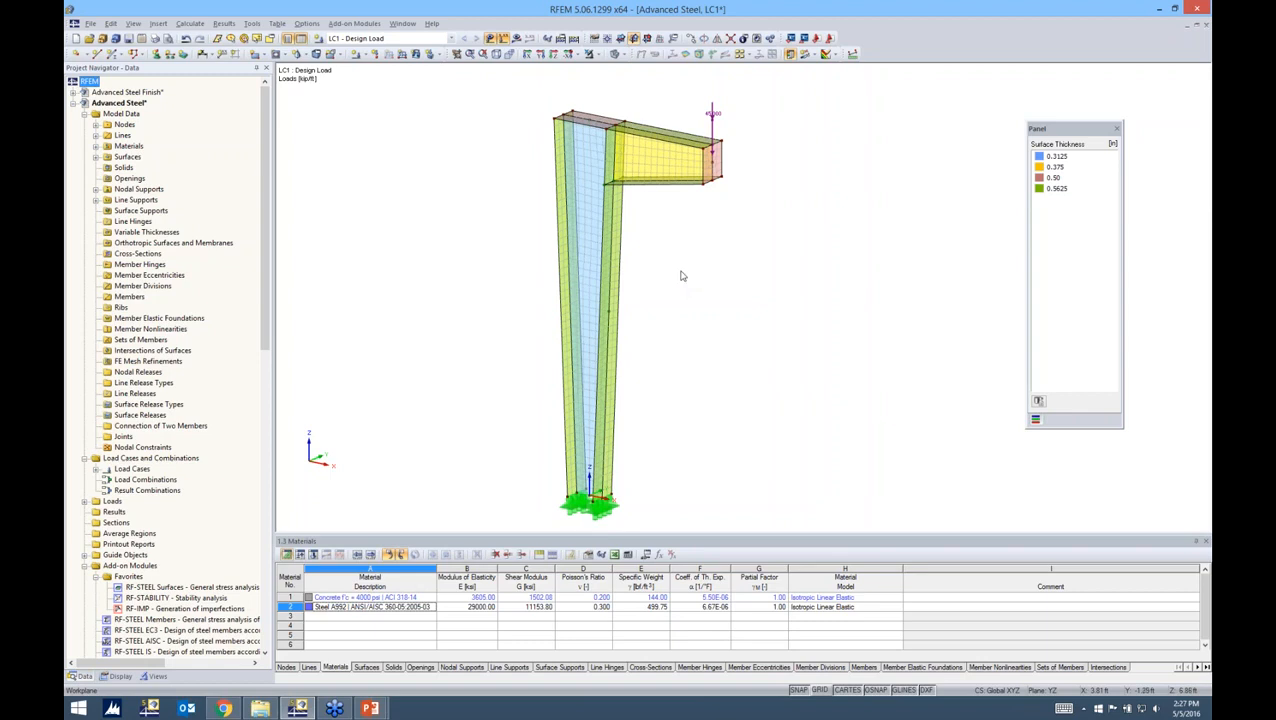
pyautogui.scroll(3, 675, 208)
pyautogui.keyDown('ctrl'); pyautogui.moveTo(664, 208); pyautogui.dragTo(690, 206, button='middle'); pyautogui.keyUp('ctrl')
pyautogui.scroll(-2, 661, 249)
pyautogui.keyDown('ctrl'); pyautogui.moveTo(545, 290); pyautogui.dragTo(405, 251, button='middle'); pyautogui.keyUp('ctrl')
pyautogui.scroll(2, 510, 262)
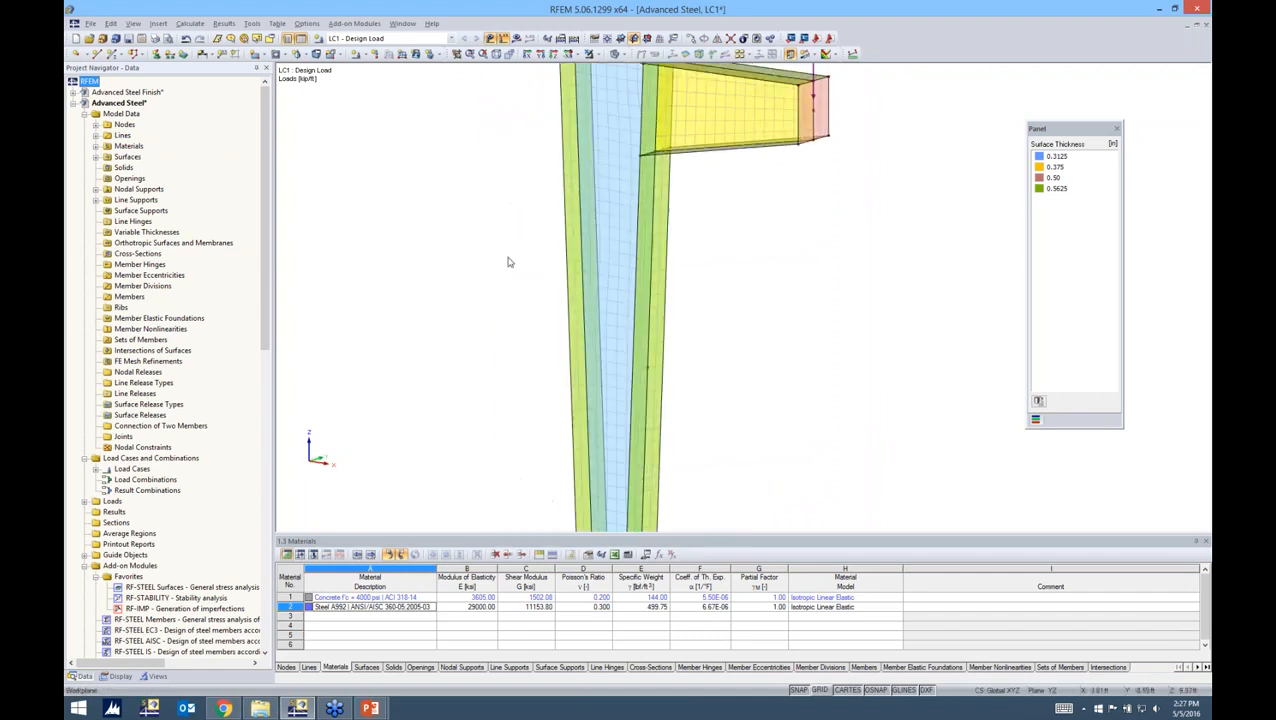
pyautogui.scroll(2, 510, 262)
pyautogui.keyDown('ctrl'); pyautogui.moveTo(812, 336); pyautogui.dragTo(752, 345, button='middle'); pyautogui.keyUp('ctrl')
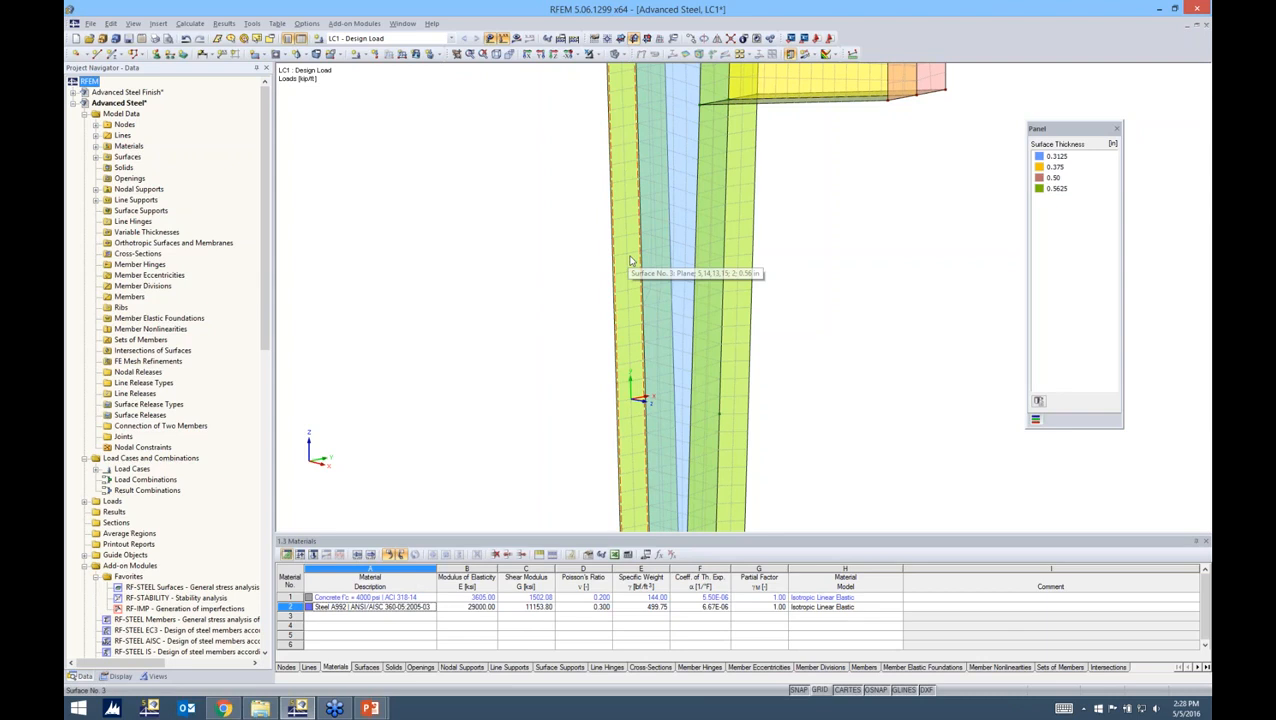
# - Assign a surface FE mesh refinement with a target FE length of 0.05 ft to the column's outer flange surface No. 3
pyautogui.doubleClick(630, 261)
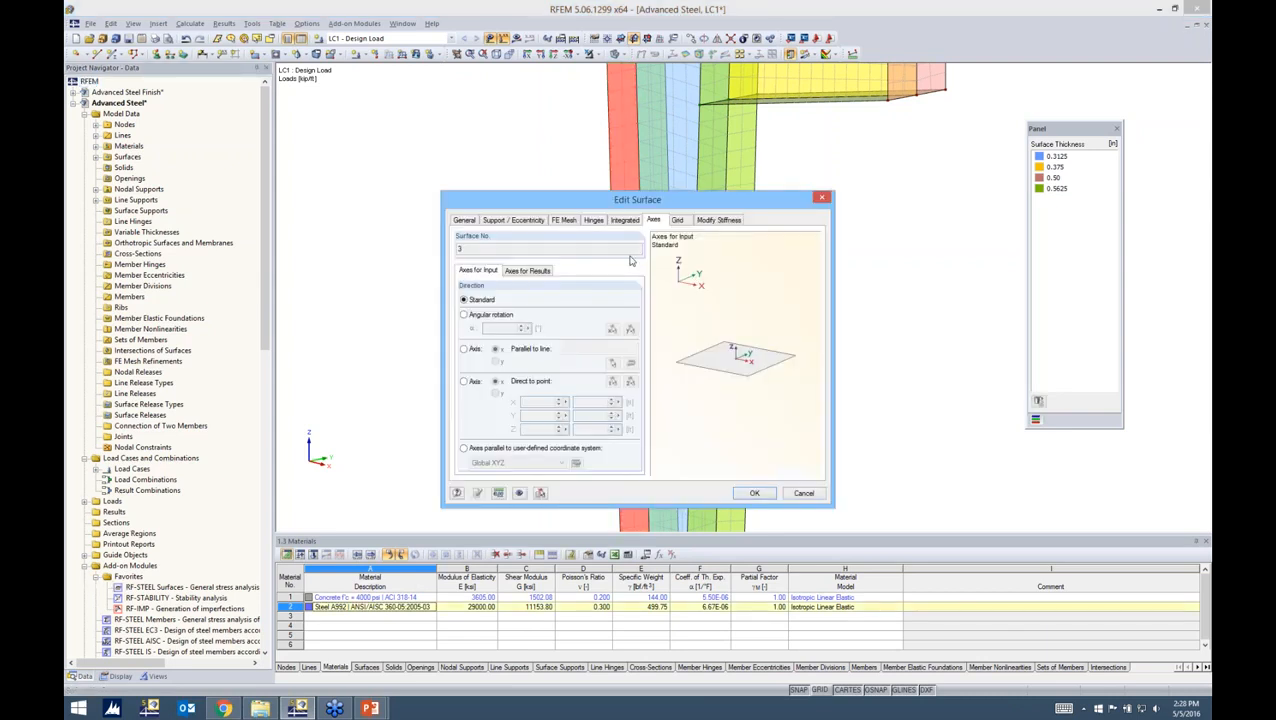
pyautogui.click(566, 221)
pyautogui.moveTo(578, 200); pyautogui.dragTo(580, 180)
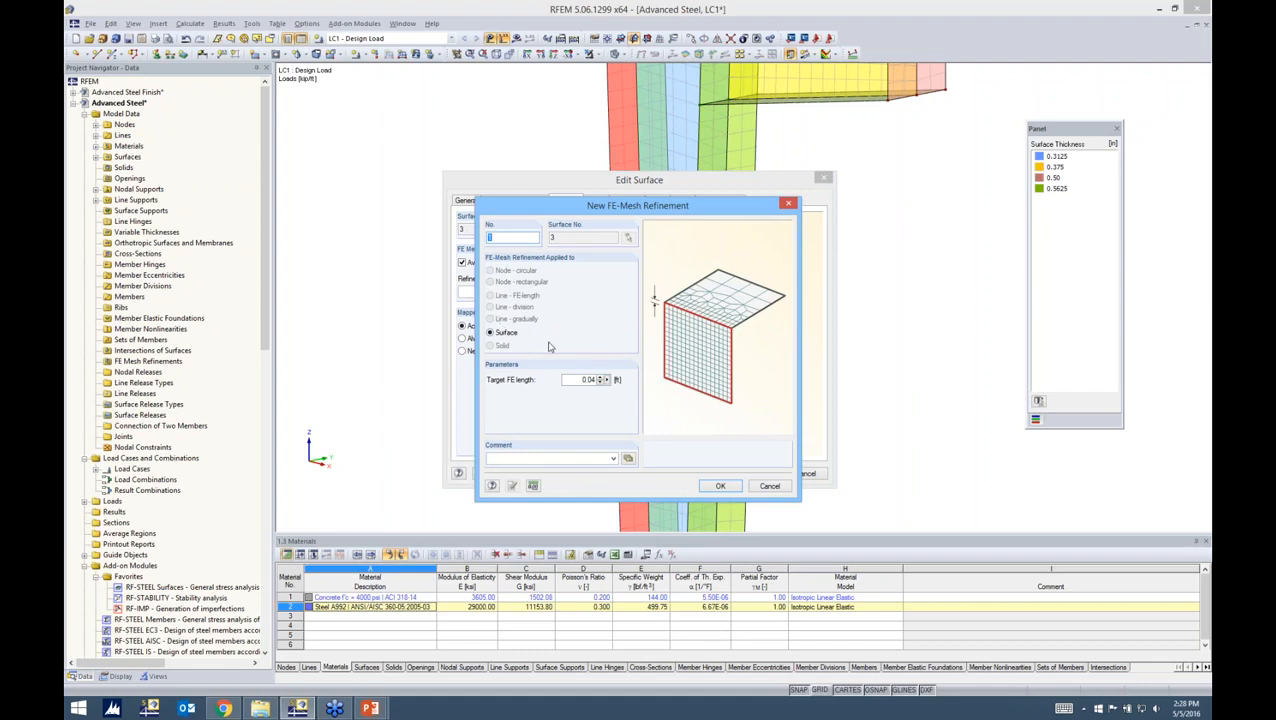
pyautogui.doubleClick(588, 379)
pyautogui.write('0.05')
pyautogui.click(716, 486)
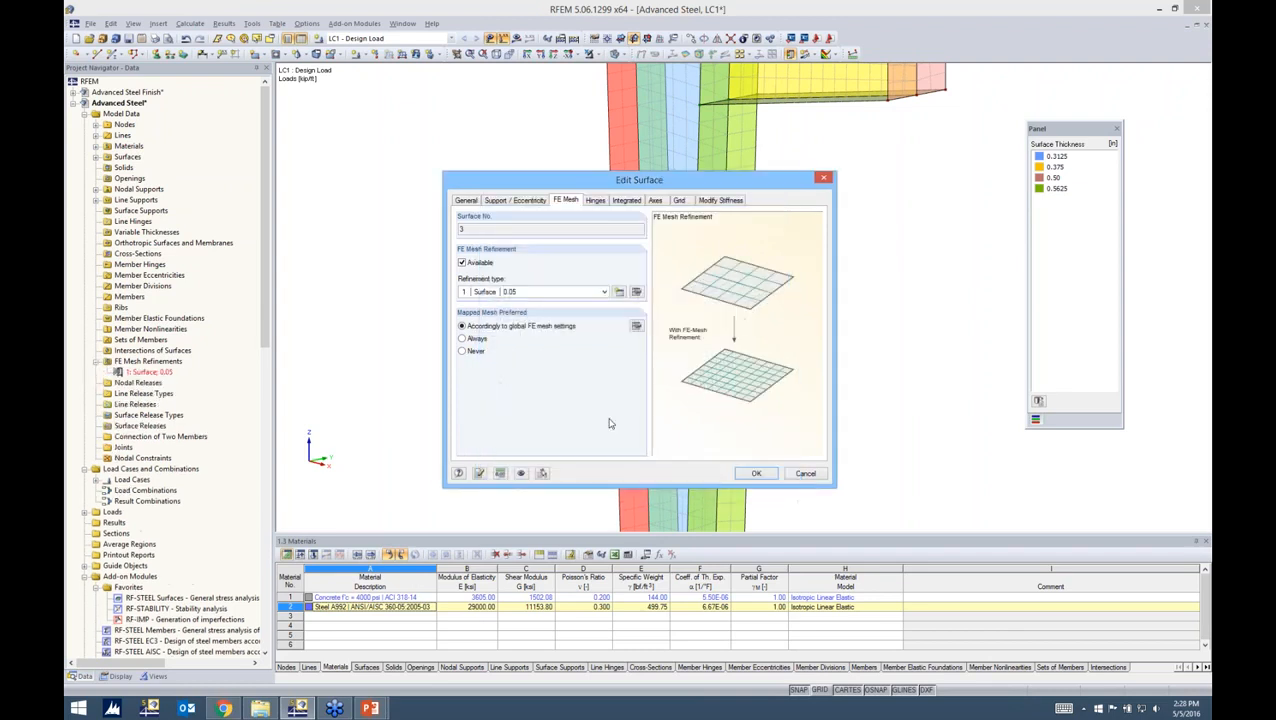
pyautogui.click(754, 475)
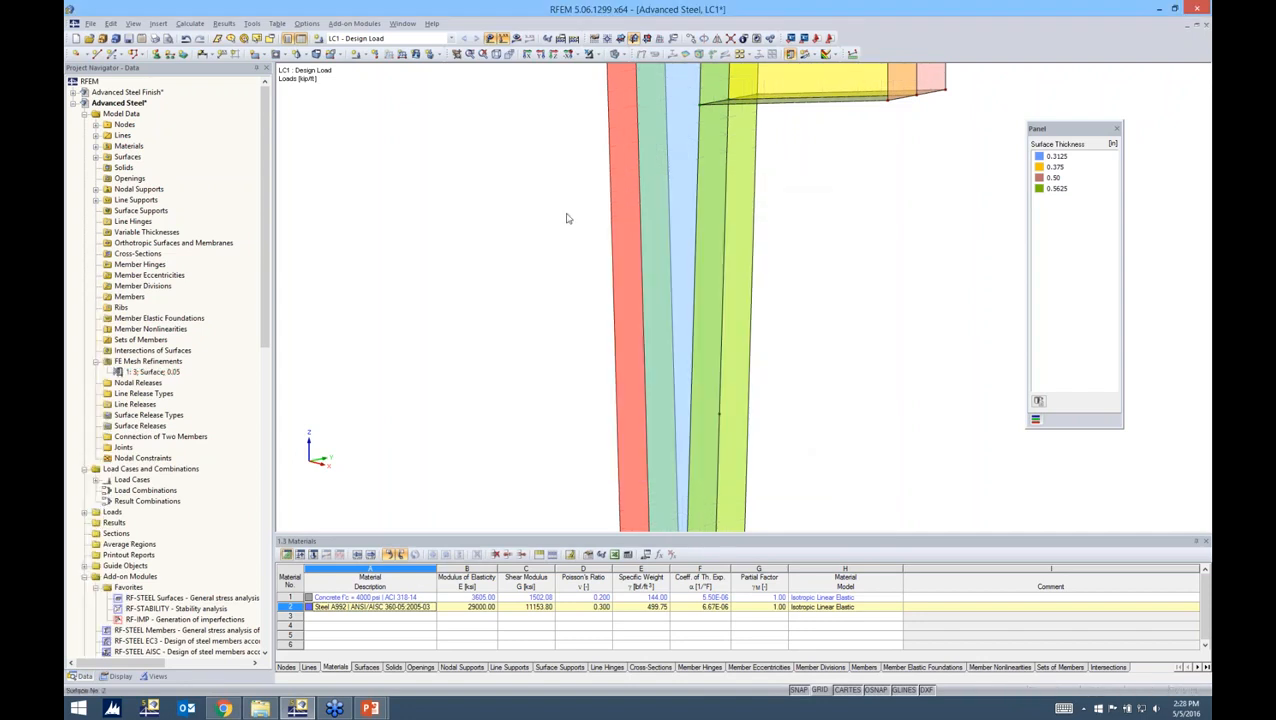
# - Generate the FE mesh with the refinement and examine the element transition between the refined flange and the column web
pyautogui.click(190, 23)
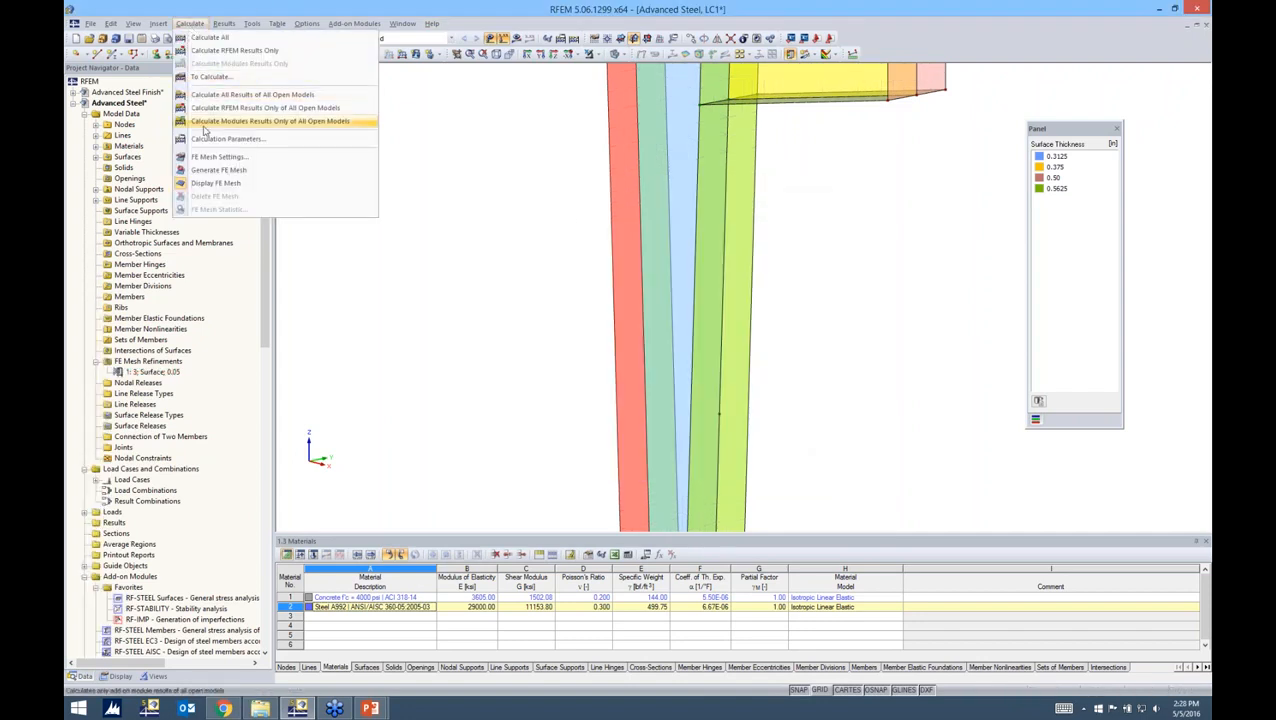
pyautogui.click(213, 170)
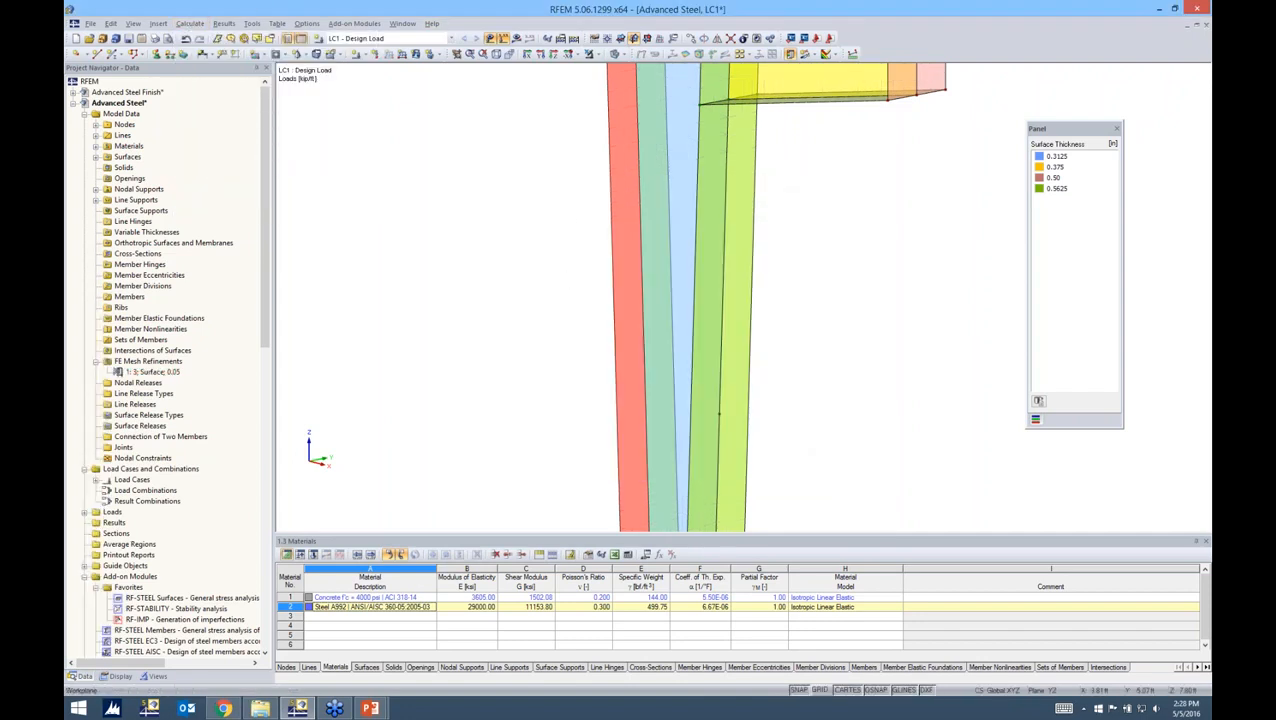
pyautogui.scroll(3, 636, 270)
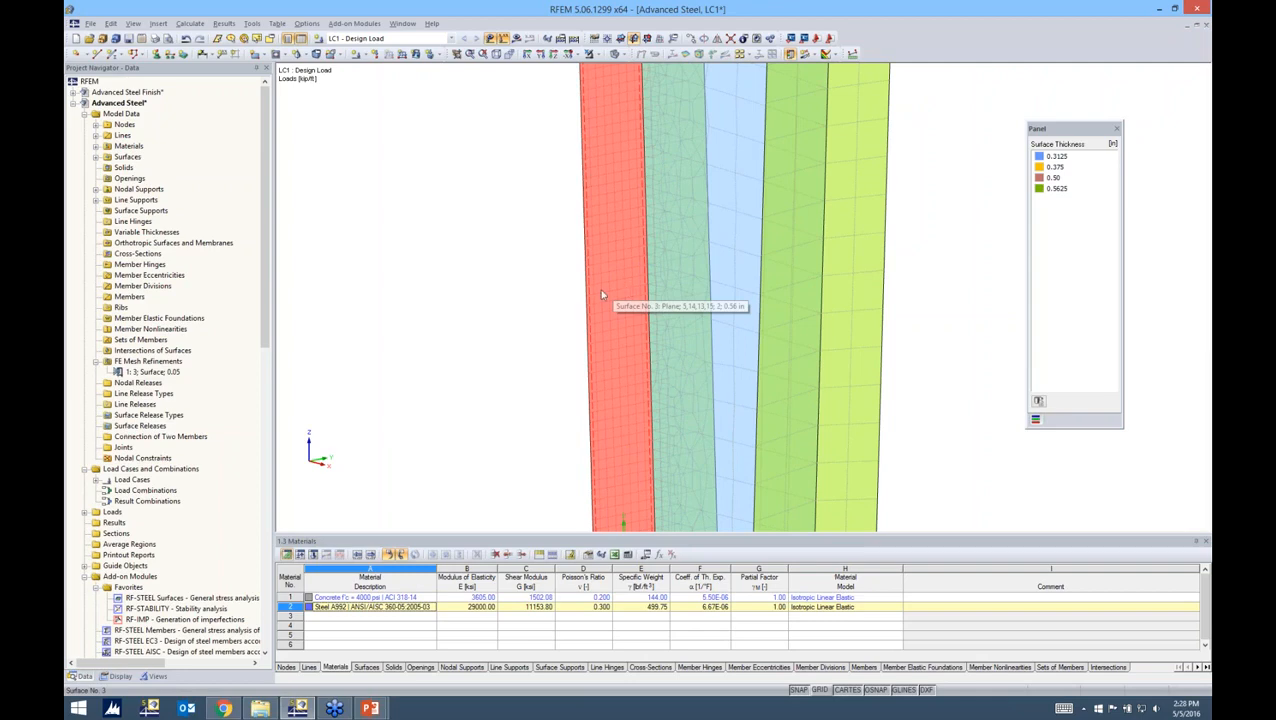
pyautogui.scroll(5, 652, 336)
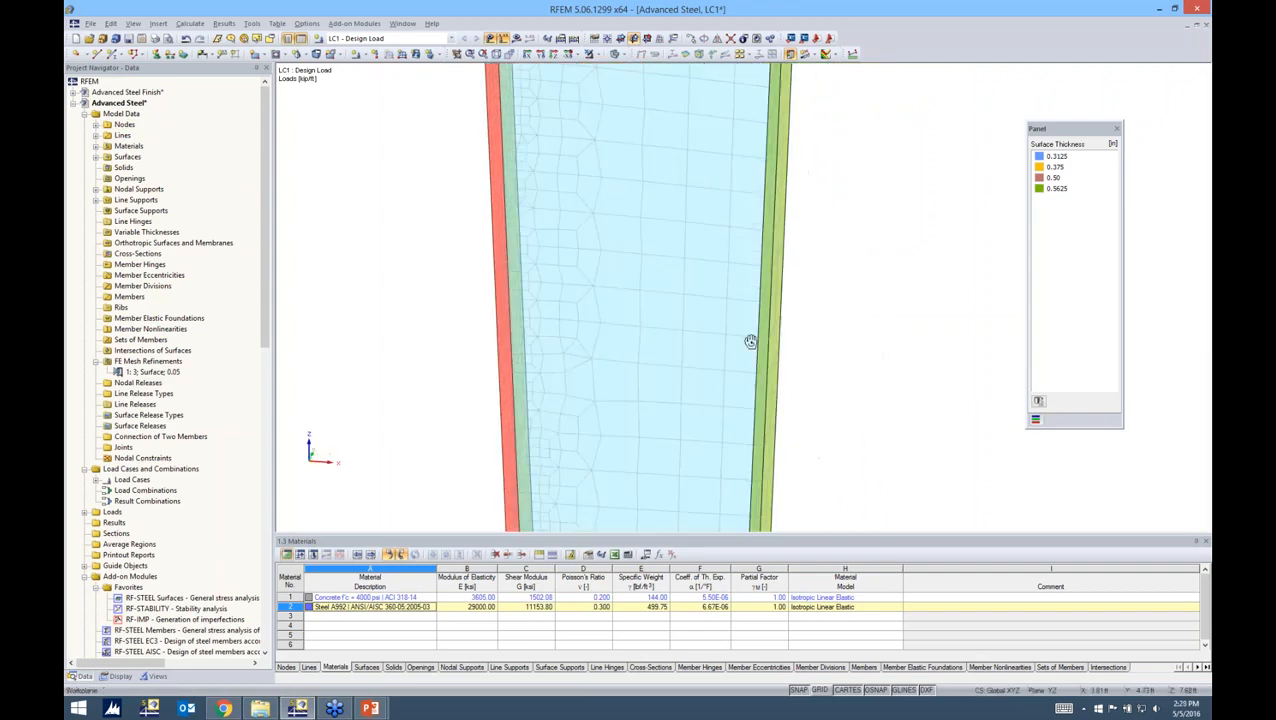
pyautogui.click(612, 320)
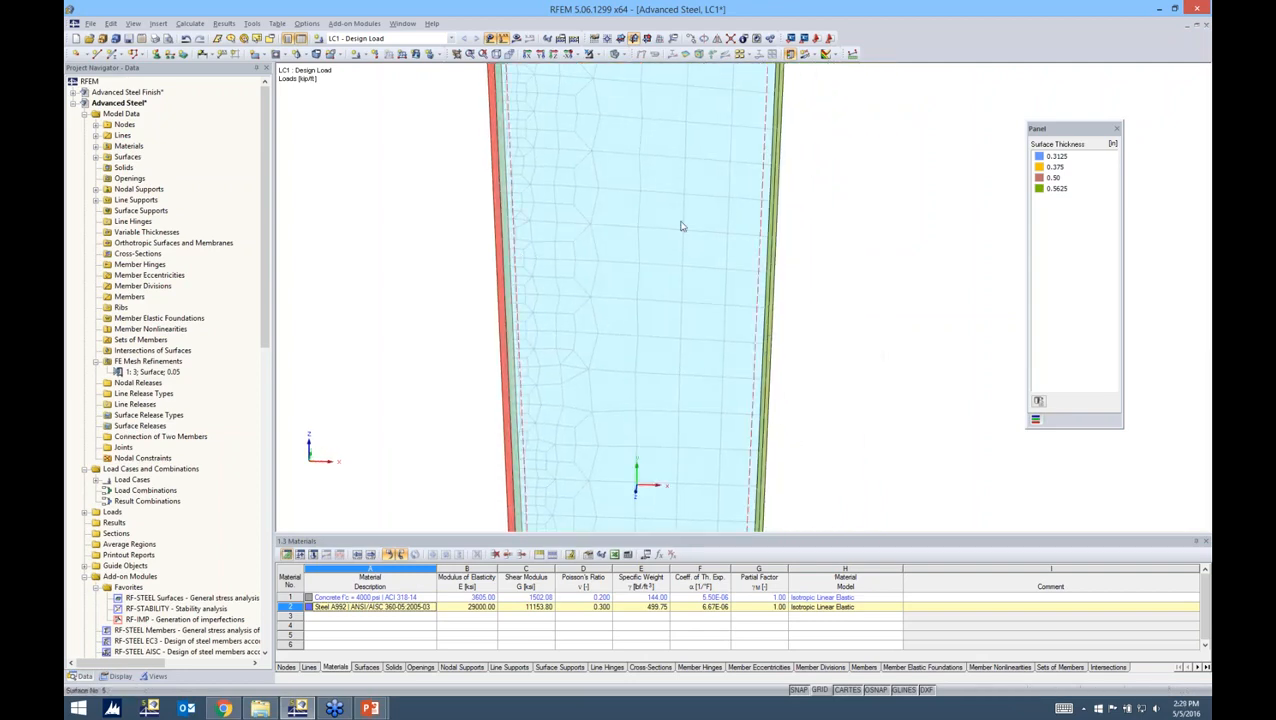
pyautogui.click(456, 279)
pyautogui.keyDown('ctrl'); pyautogui.moveTo(456, 279); pyautogui.dragTo(590, 292, button='middle'); pyautogui.keyUp('ctrl')
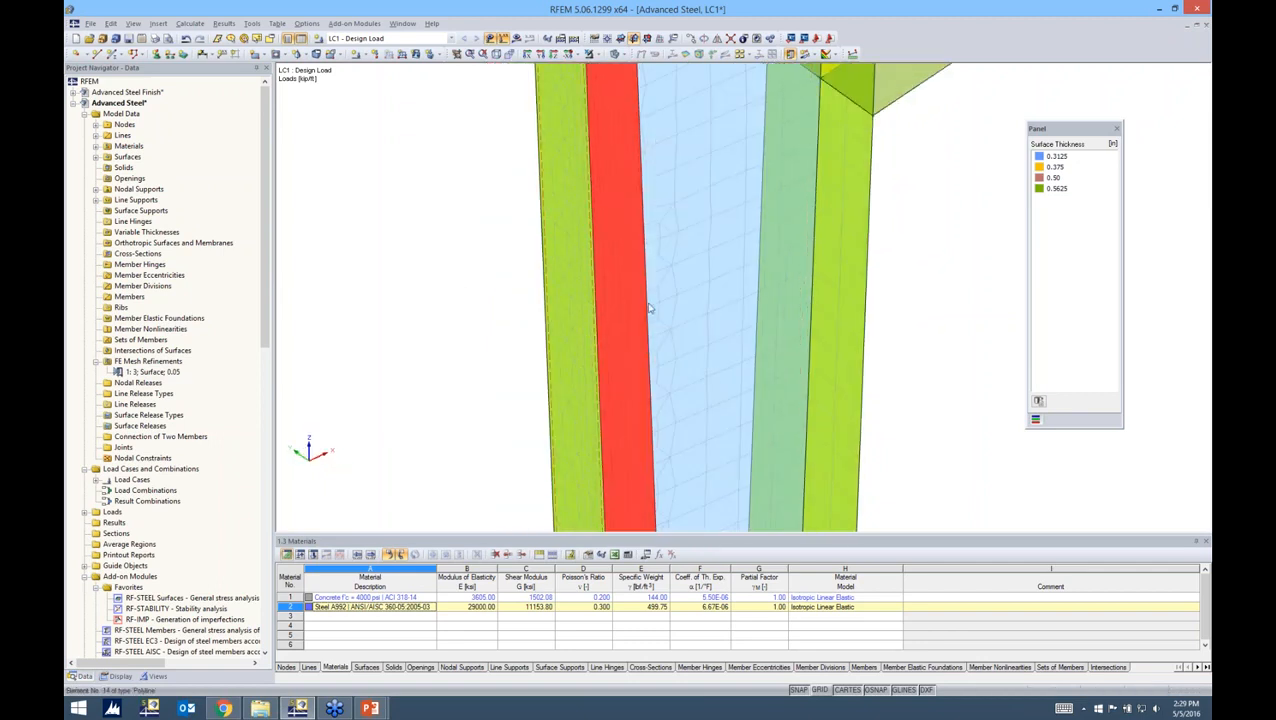
pyautogui.scroll(-3, 793, 301)
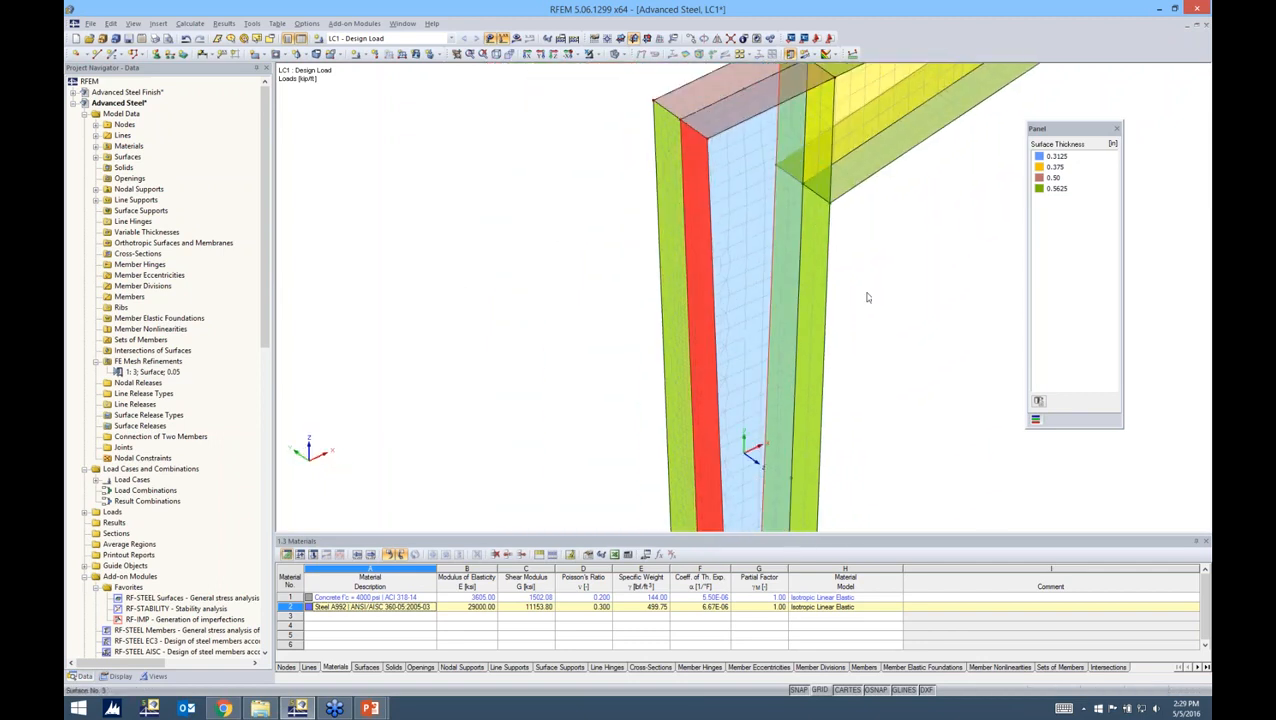
pyautogui.keyDown('ctrl'); pyautogui.moveTo(870, 302); pyautogui.dragTo(760, 302, button='middle'); pyautogui.keyUp('ctrl')
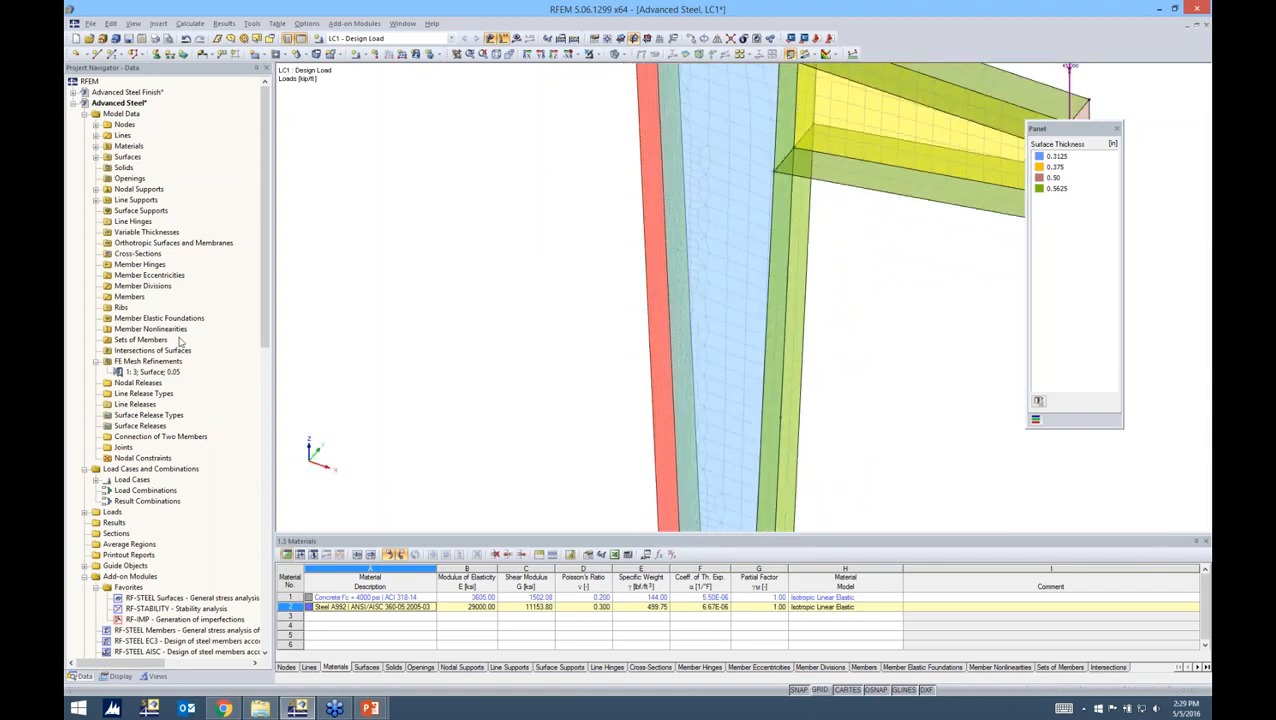
# - Delete the 0.05 ft surface mesh refinement and regenerate the FE mesh
pyautogui.doubleClick(148, 361)
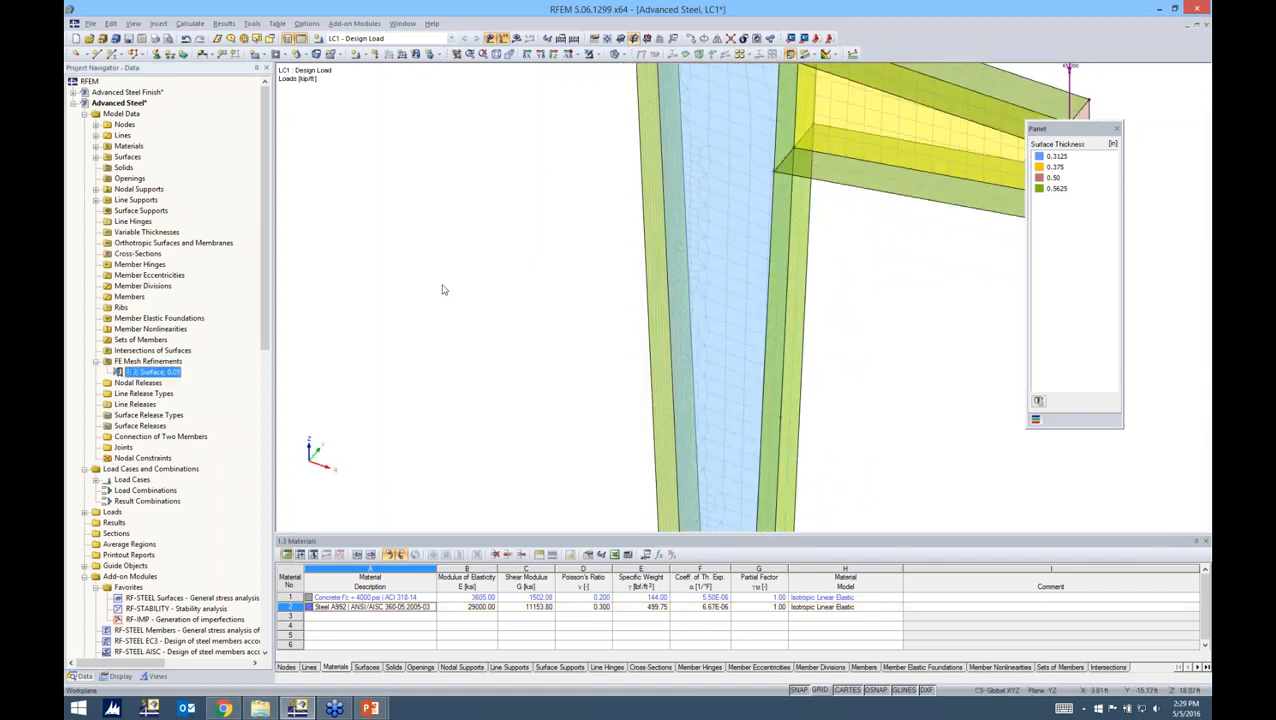
pyautogui.click(190, 23)
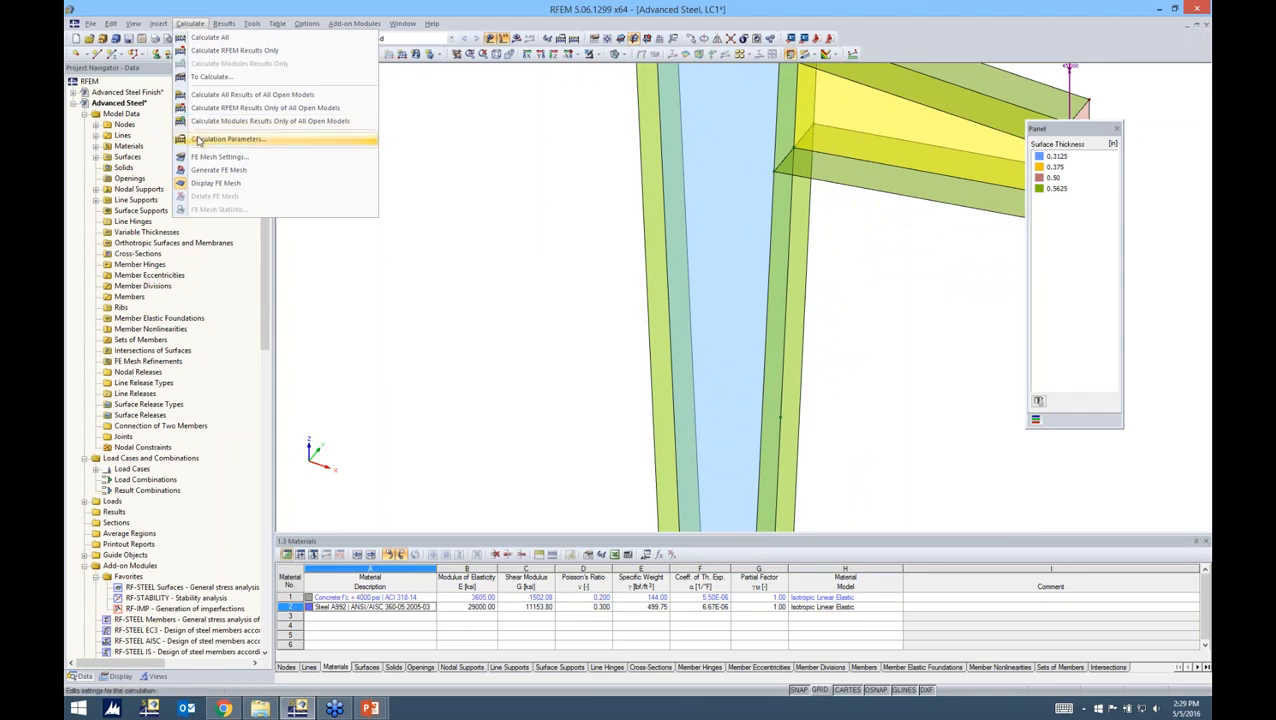
pyautogui.click(204, 170)
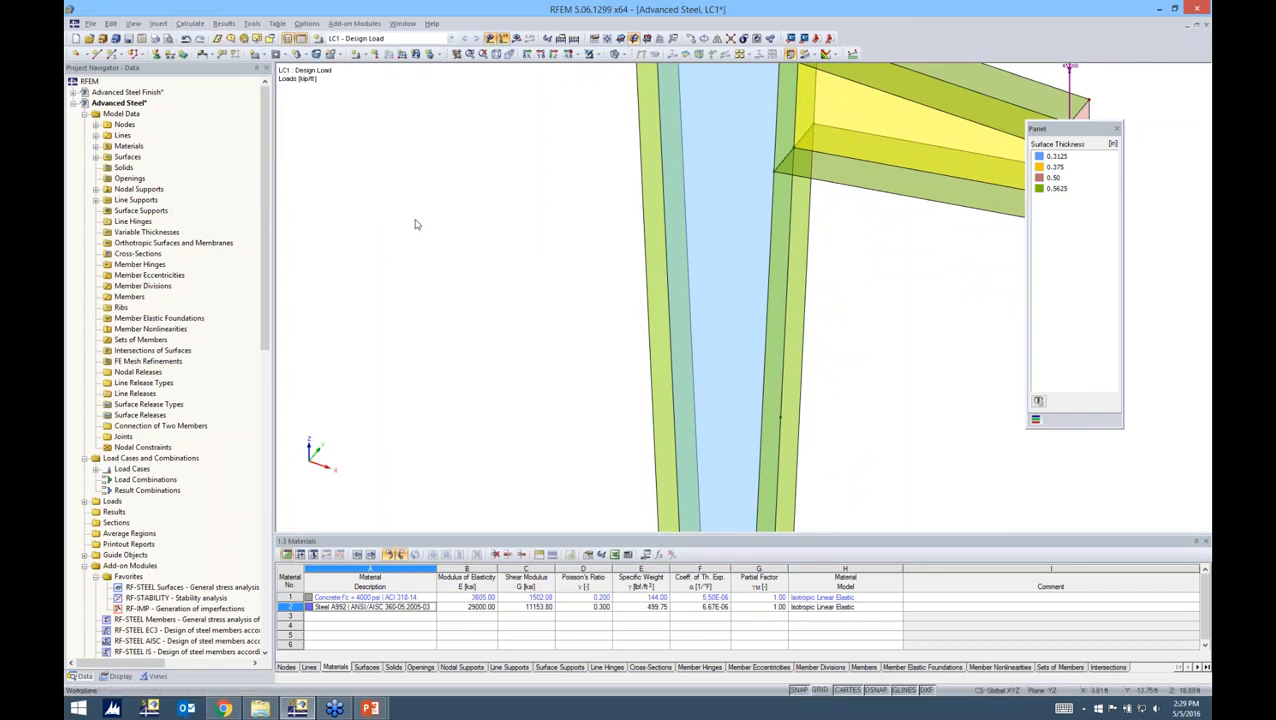
# - Calculate load case LC1 - Design Load and show its results on the model
pyautogui.scroll(-3, 744, 280)
pyautogui.moveTo(850, 264); pyautogui.dragTo(670, 244, button='middle')
pyautogui.scroll(-2, 721, 285)
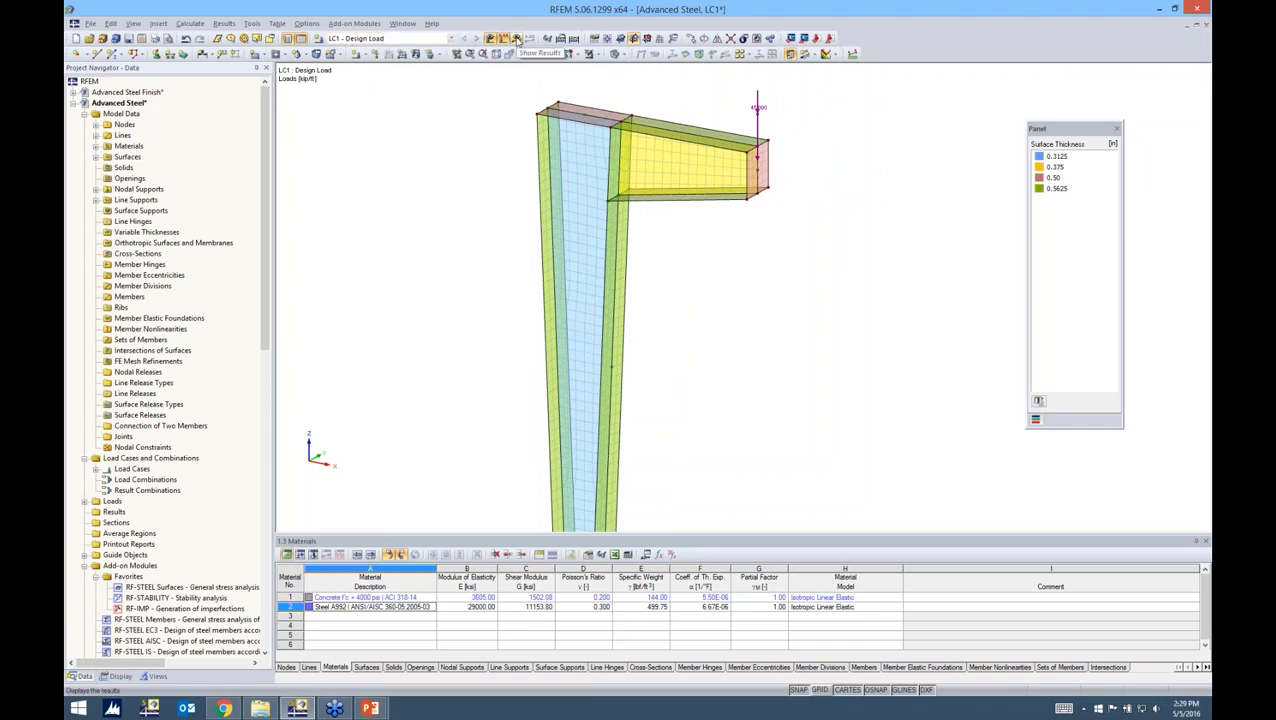
pyautogui.click(517, 39)
pyautogui.click(615, 375)
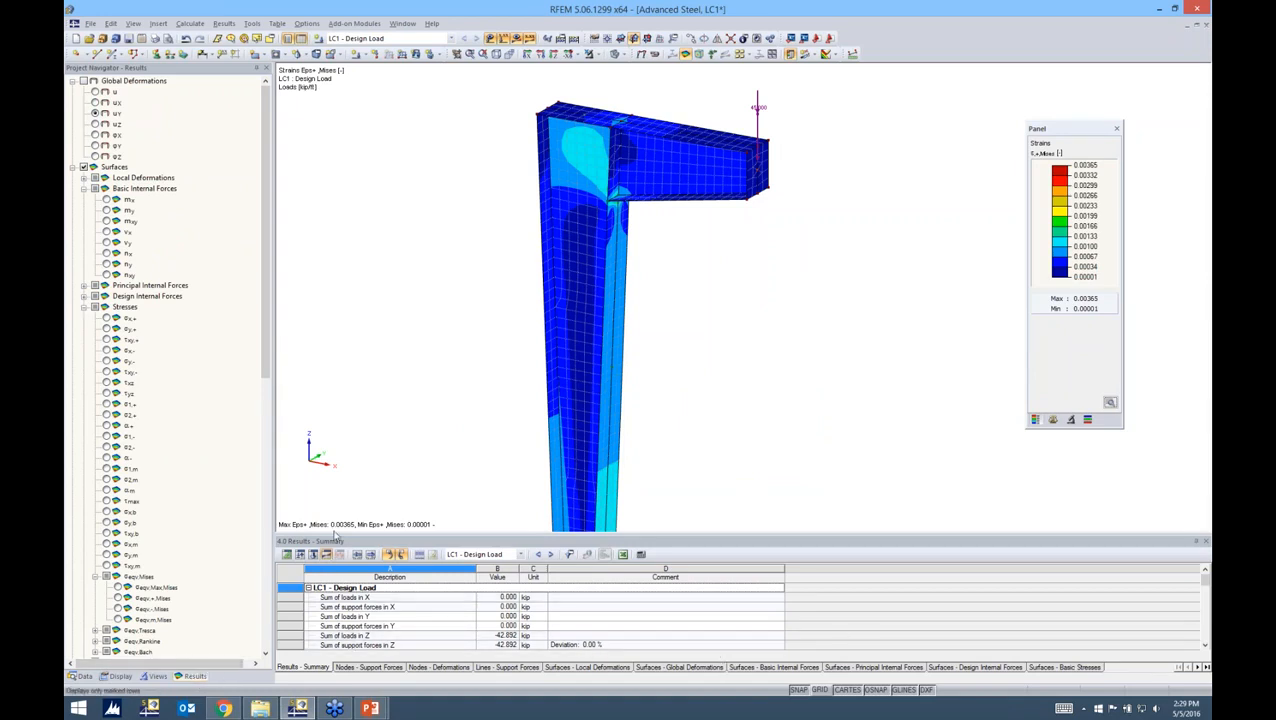
# - Review the total global deformations u and the Y-direction deformations uY, and switch the display back to the surface results
pyautogui.click(258, 272)
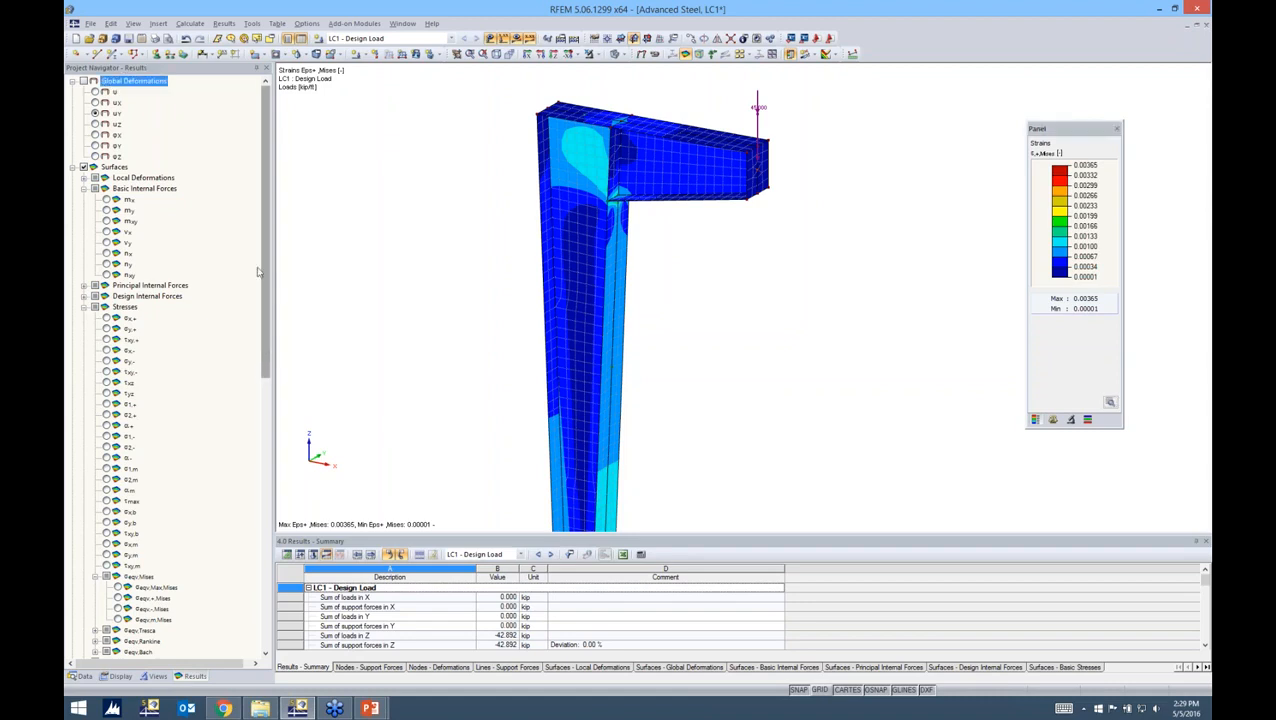
pyautogui.click(84, 81)
pyautogui.click(96, 91)
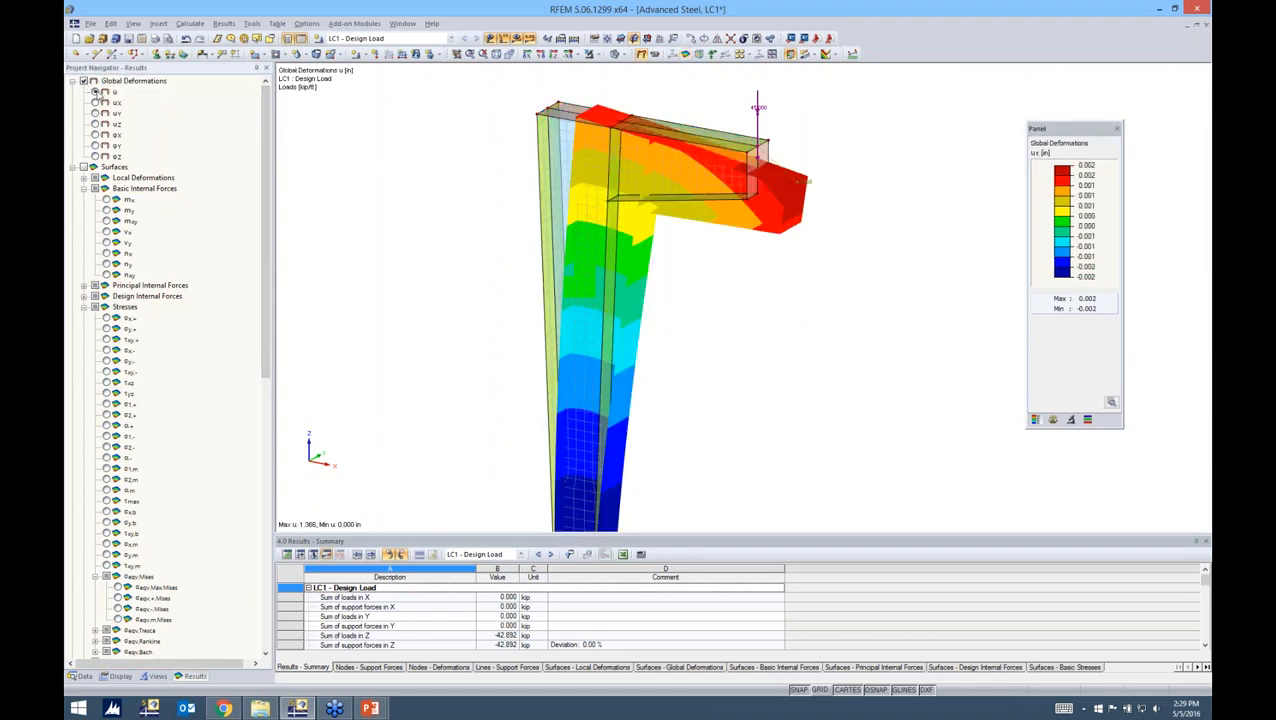
pyautogui.scroll(-2, 519, 206)
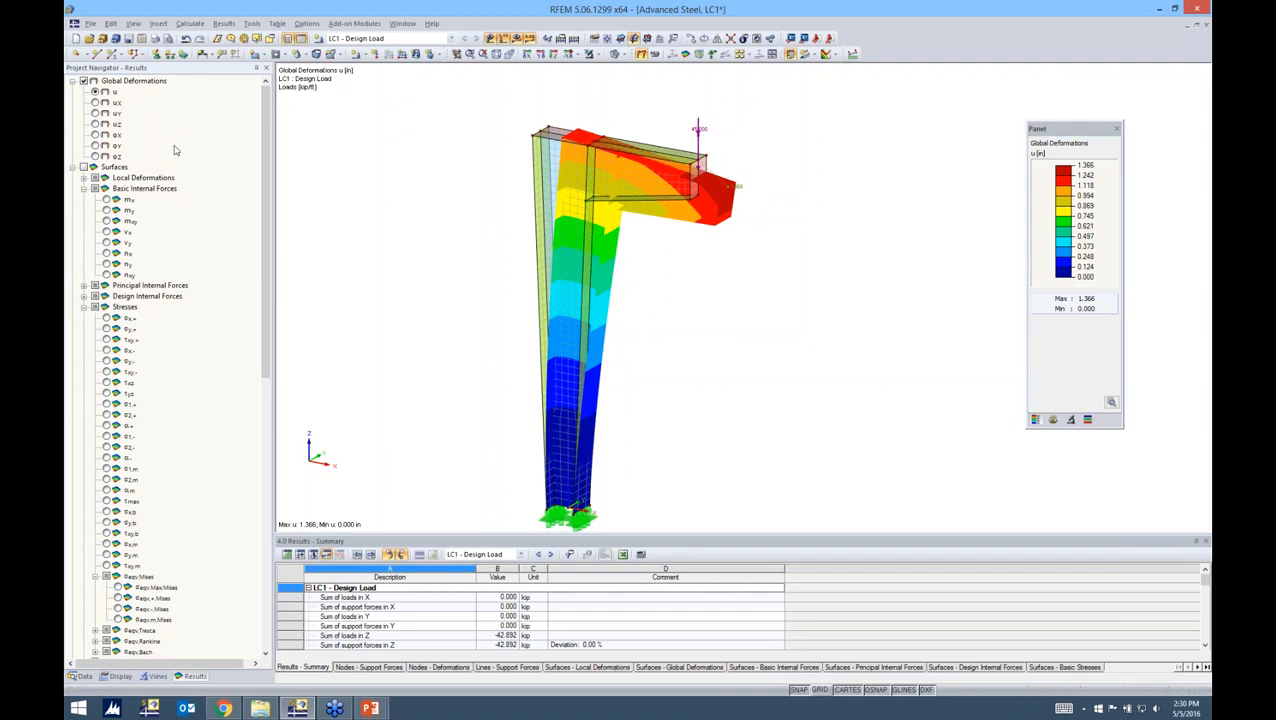
pyautogui.click(95, 114)
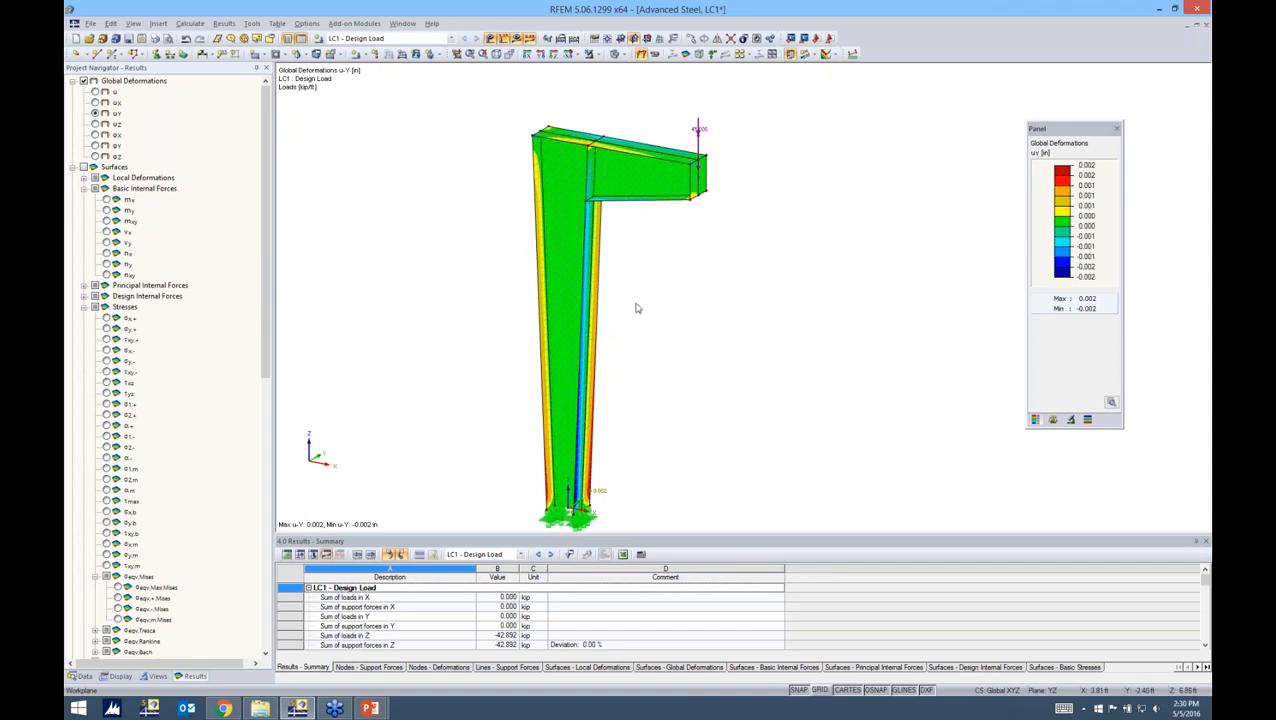
pyautogui.click(85, 169)
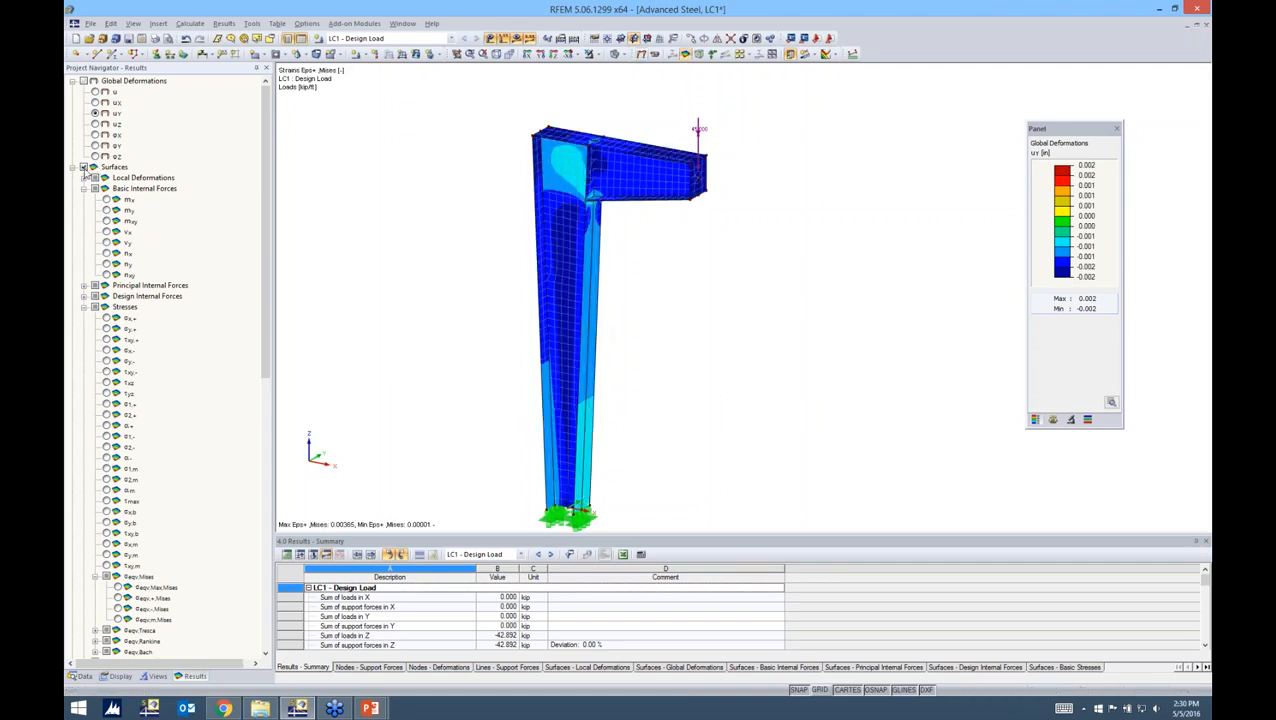
# - Display the surface bending moments mx and my and examine them on the column flange at the beam junction
pyautogui.click(106, 200)
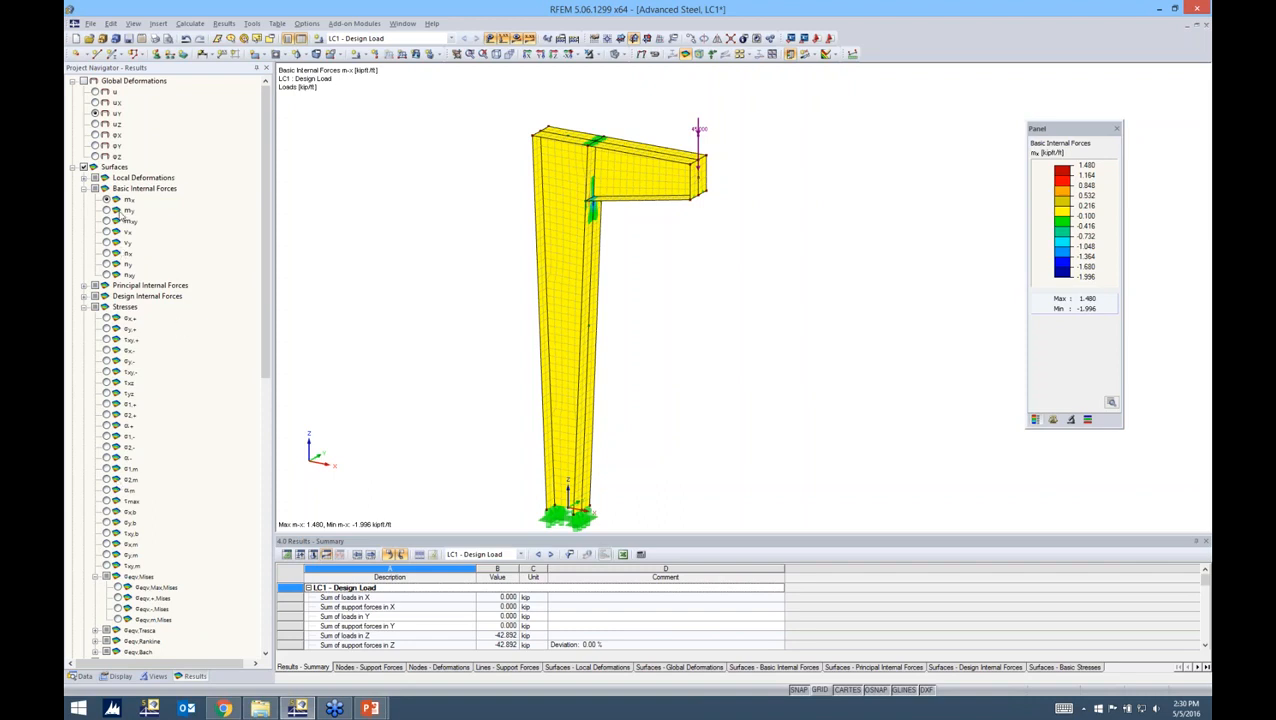
pyautogui.keyDown('ctrl'); pyautogui.moveTo(644, 279); pyautogui.dragTo(482, 218, button='middle'); pyautogui.keyUp('ctrl')
pyautogui.scroll(2, 605, 205)
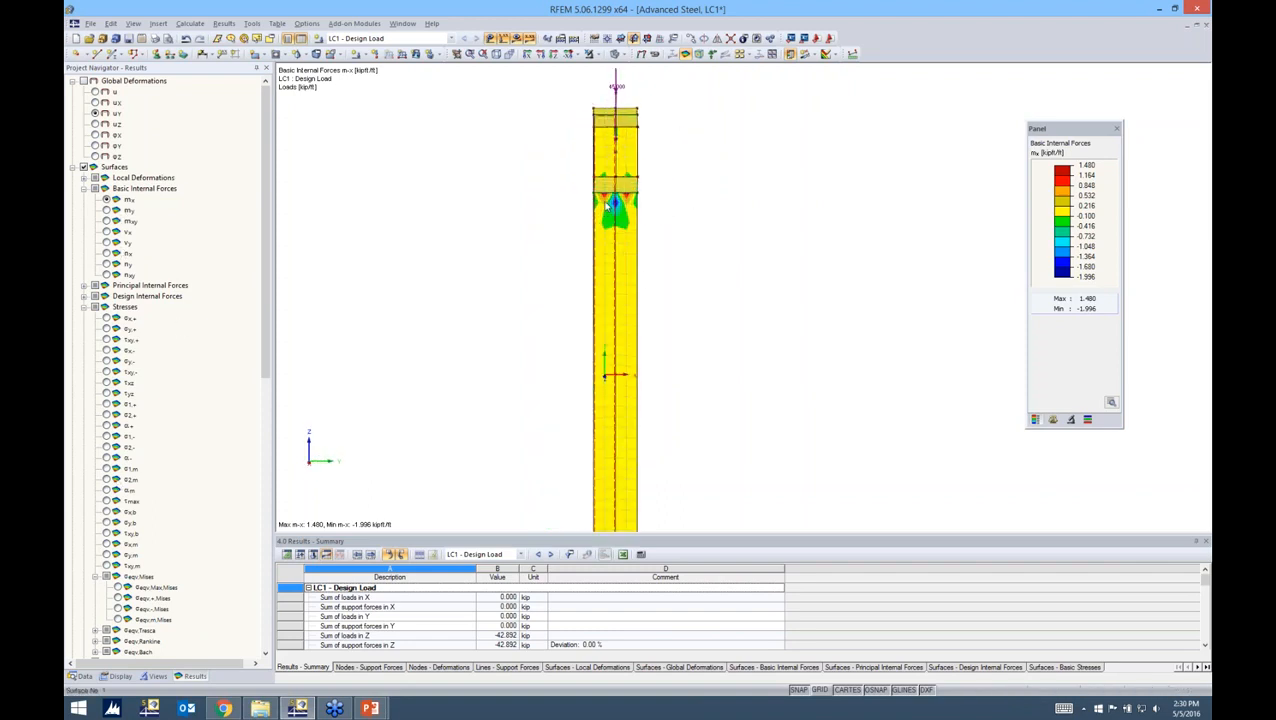
pyautogui.click(106, 210)
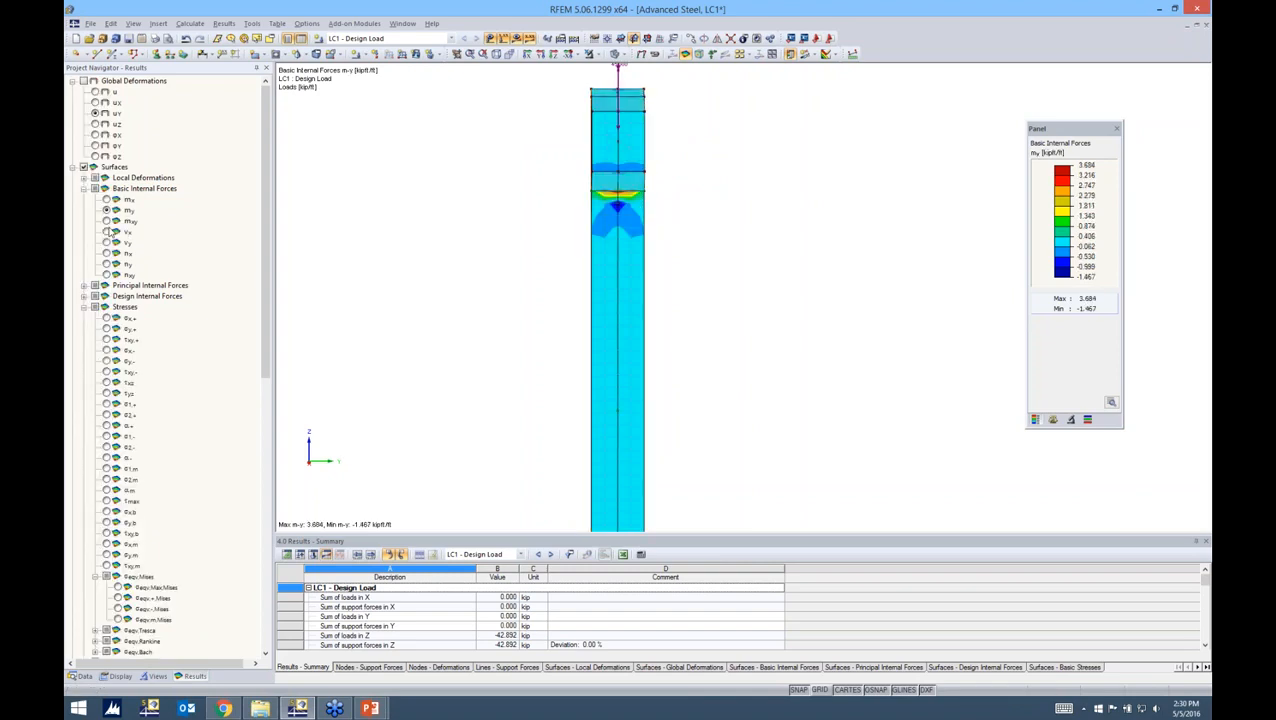
# - Review the surface shear force vx and the twisting moment mxy around the beam-to-column junction
pyautogui.click(107, 231)
pyautogui.keyDown('ctrl'); pyautogui.moveTo(680, 220); pyautogui.dragTo(699, 248, button='middle'); pyautogui.keyUp('ctrl')
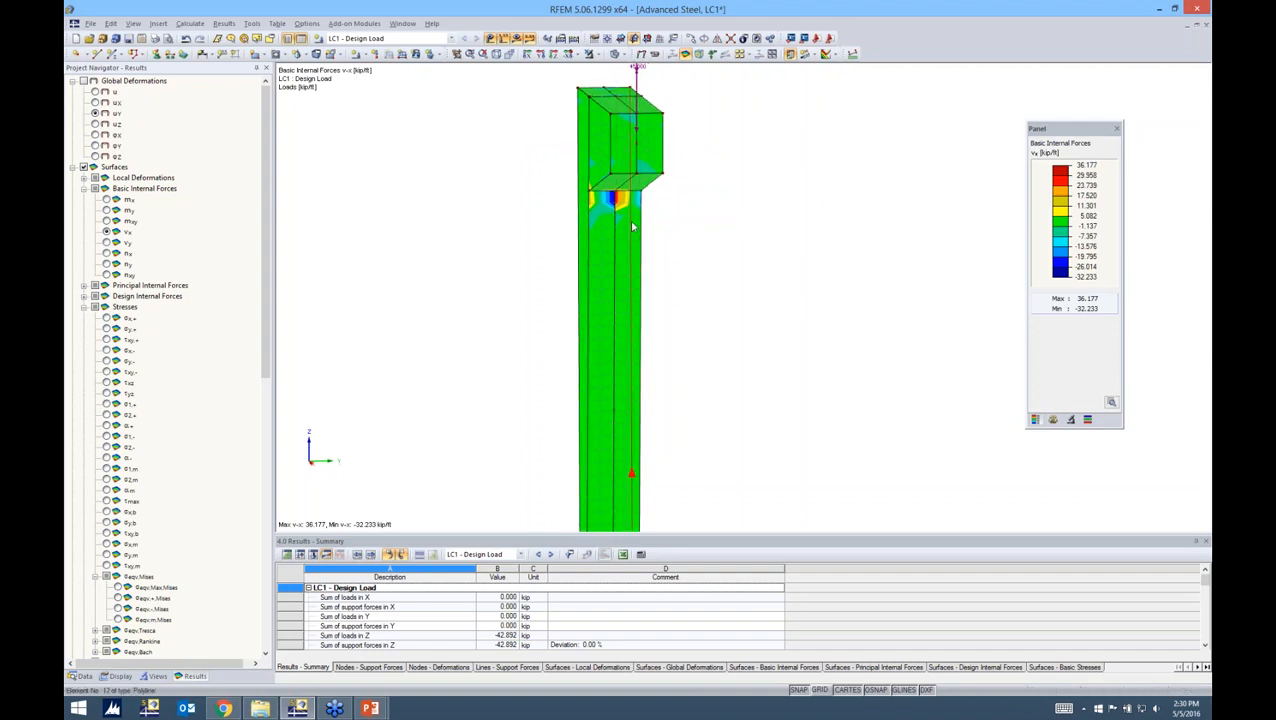
pyautogui.click(107, 221)
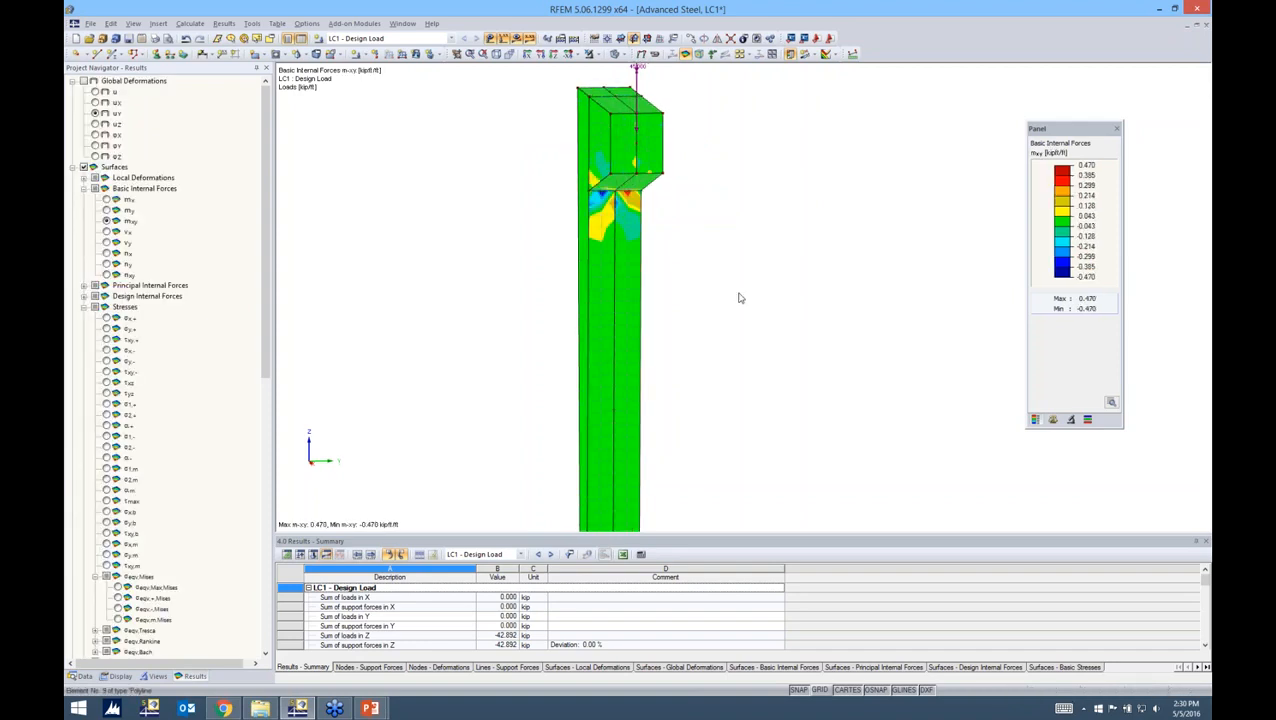
pyautogui.keyDown('ctrl'); pyautogui.moveTo(680, 247); pyautogui.dragTo(829, 256, button='middle'); pyautogui.keyUp('ctrl')
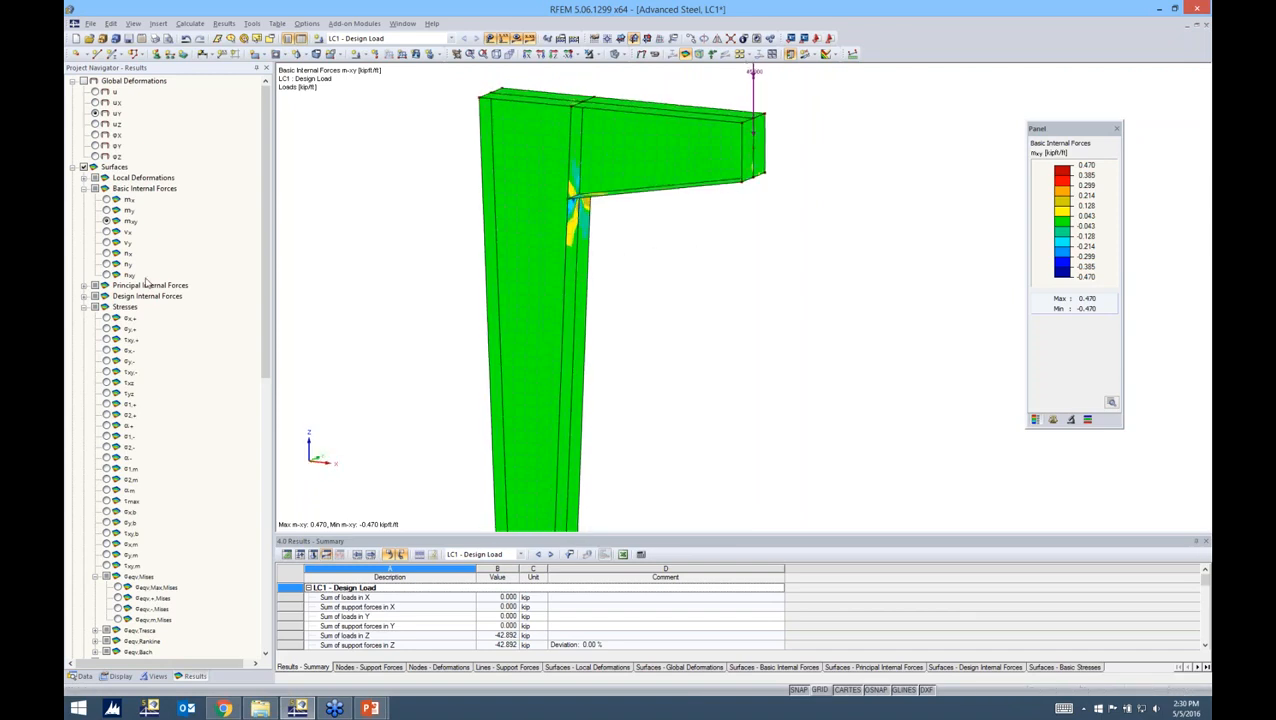
# - Display the surface axial force ny and examine its distribution over the full column height down to the supports
pyautogui.click(107, 264)
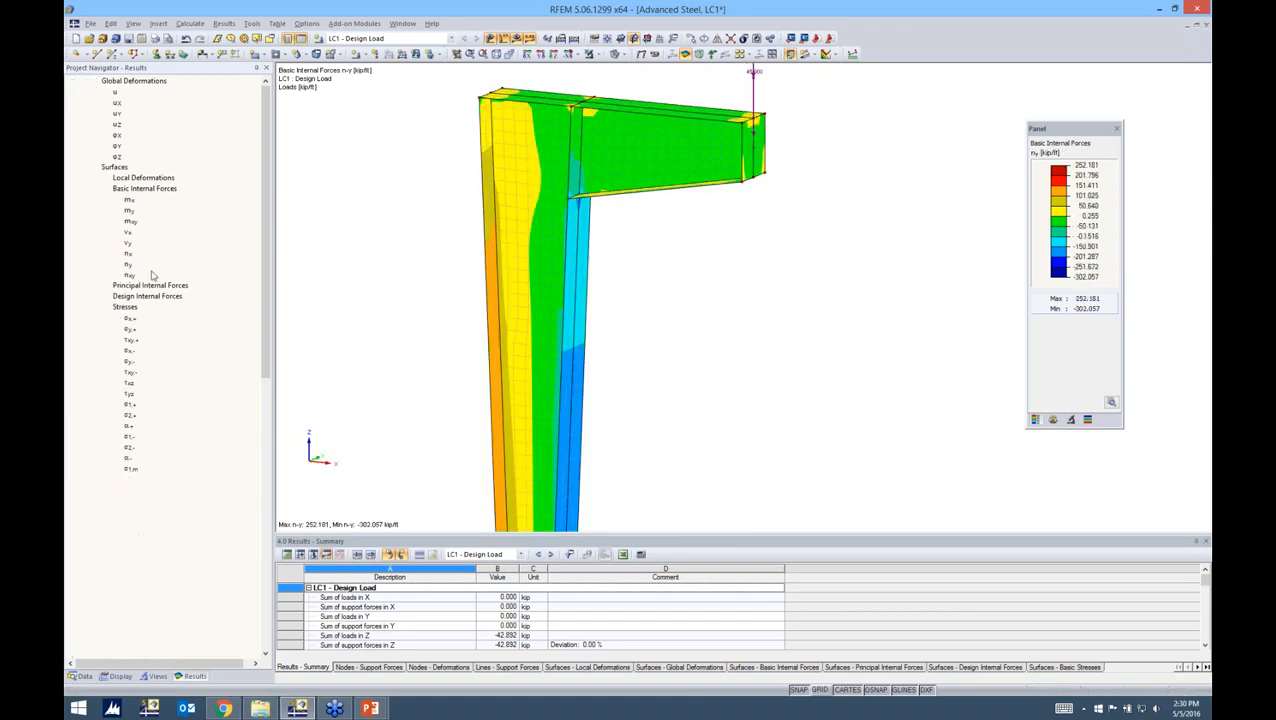
pyautogui.scroll(-3, 636, 284)
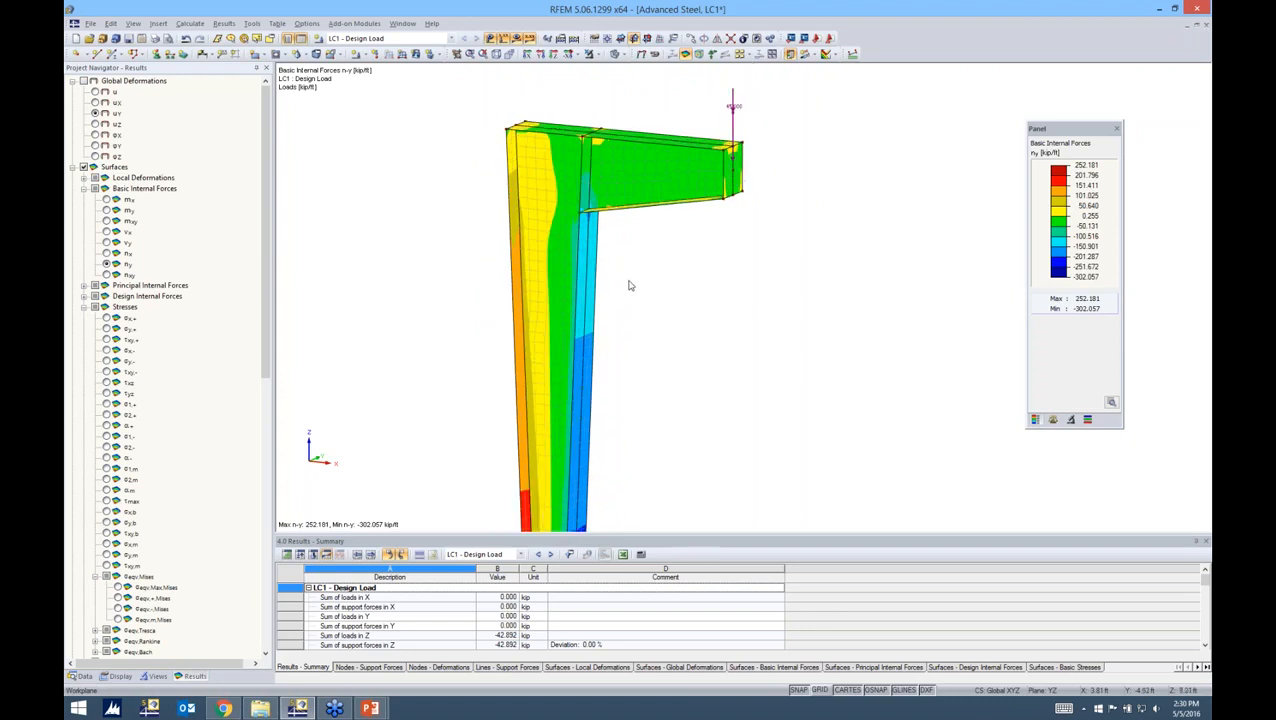
pyautogui.moveTo(723, 332); pyautogui.dragTo(737, 286, button='middle')
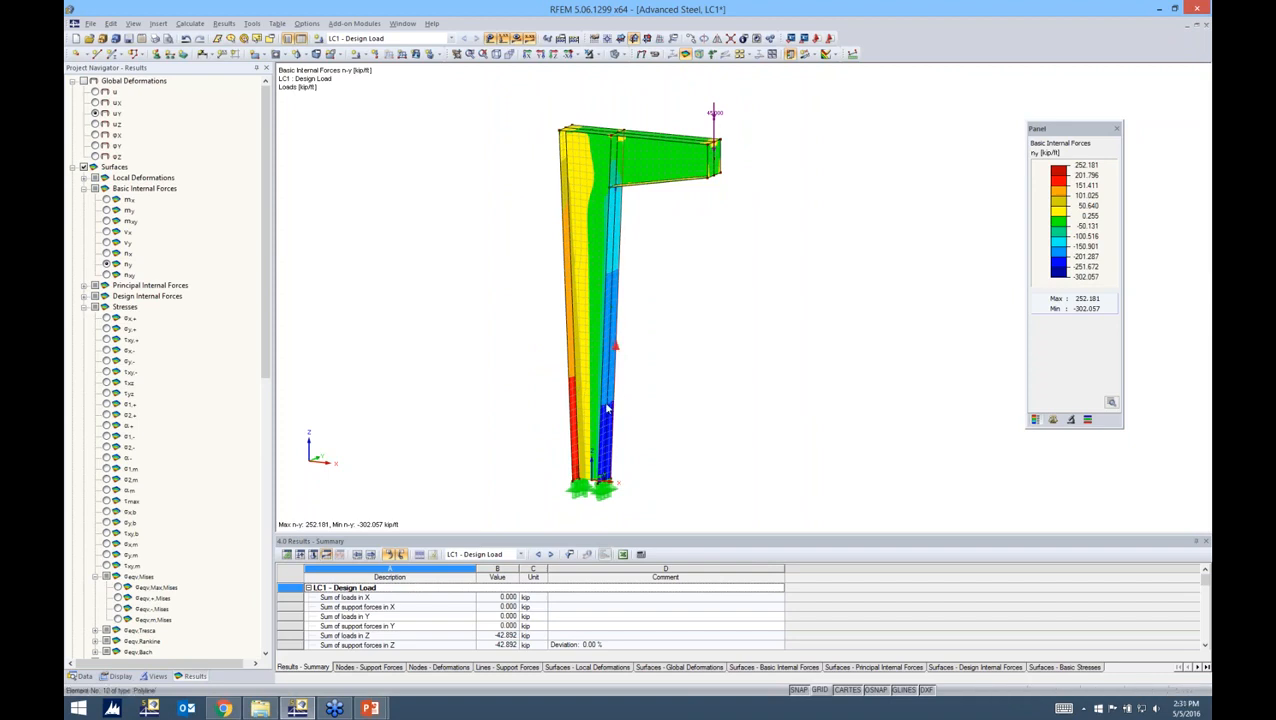
# - Display the σx,+ surface stresses and then the σy,+ surface stresses for load case LC1 on the steel frame
pyautogui.moveTo(655, 366)
pyautogui.keyDown('ctrl'); pyautogui.mouseDown(button='middle')
pyautogui.moveTo(922, 362)
pyautogui.moveTo(668, 384)
pyautogui.moveTo(589, 364)
pyautogui.moveTo(632, 368)
pyautogui.mouseUp(button='middle'); pyautogui.keyUp('ctrl')
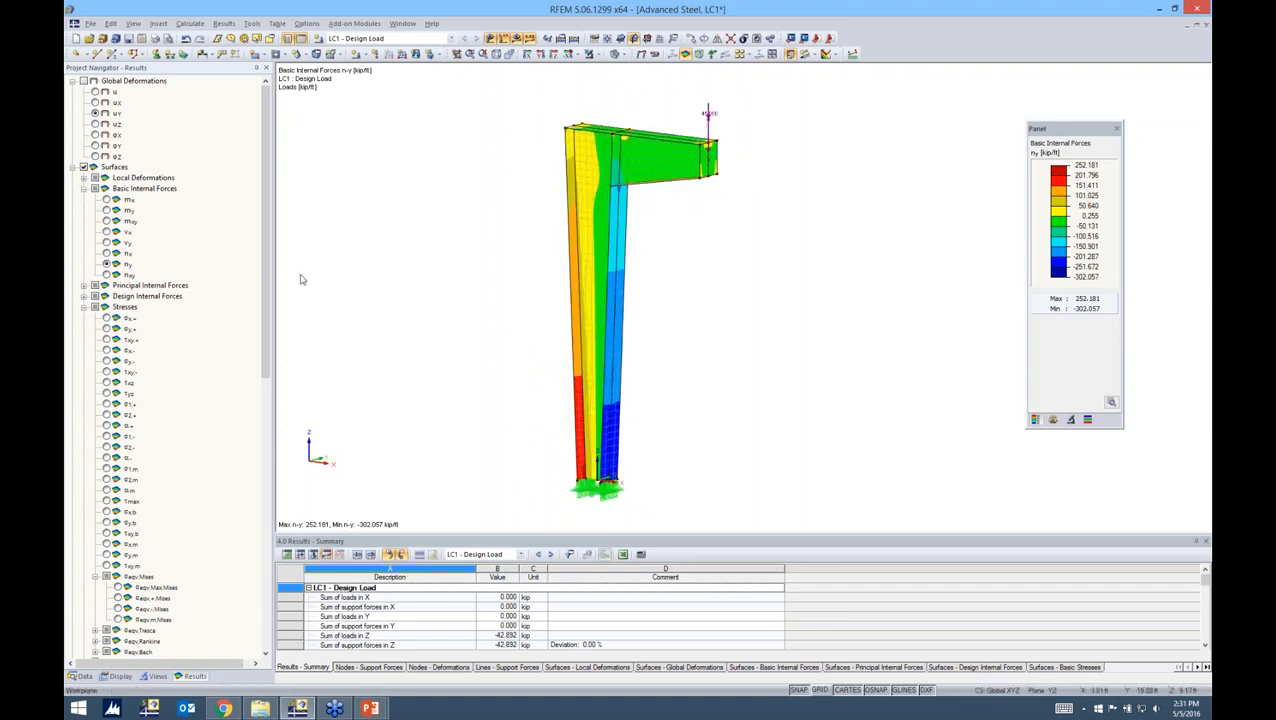
pyautogui.moveTo(265, 324); pyautogui.dragTo(262, 371)
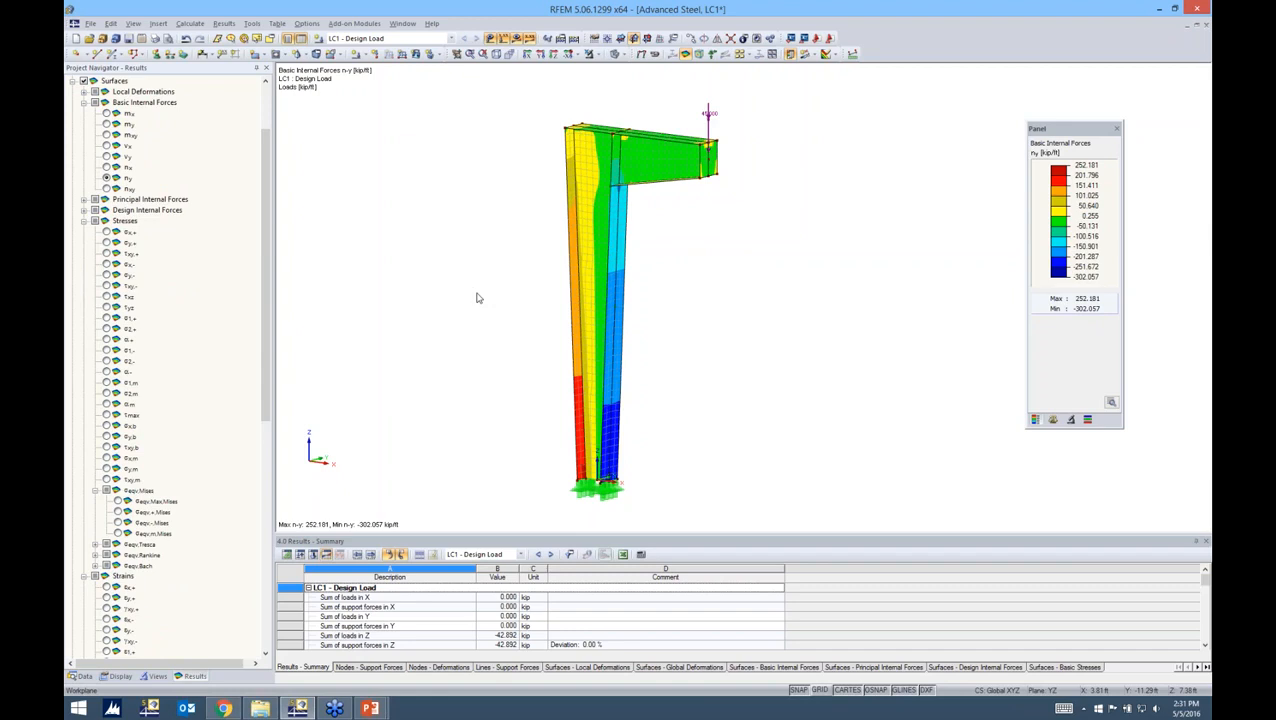
pyautogui.click(106, 232)
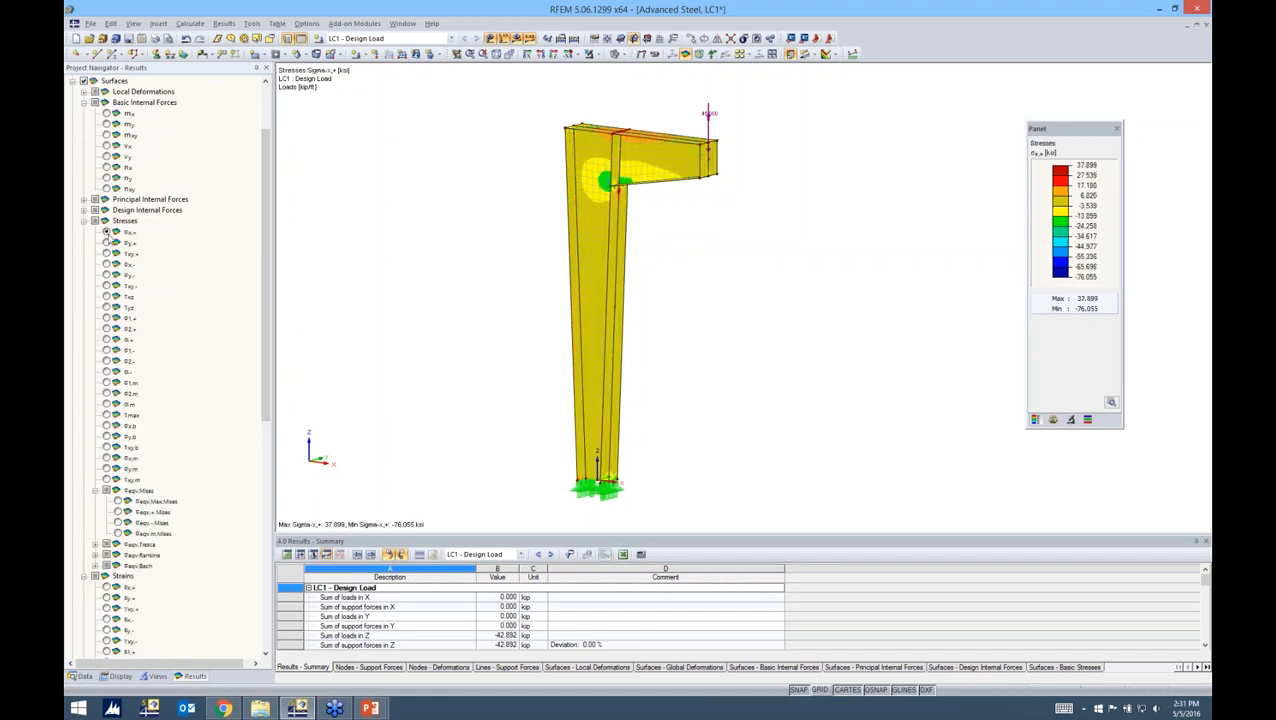
pyautogui.scroll(2, 652, 199)
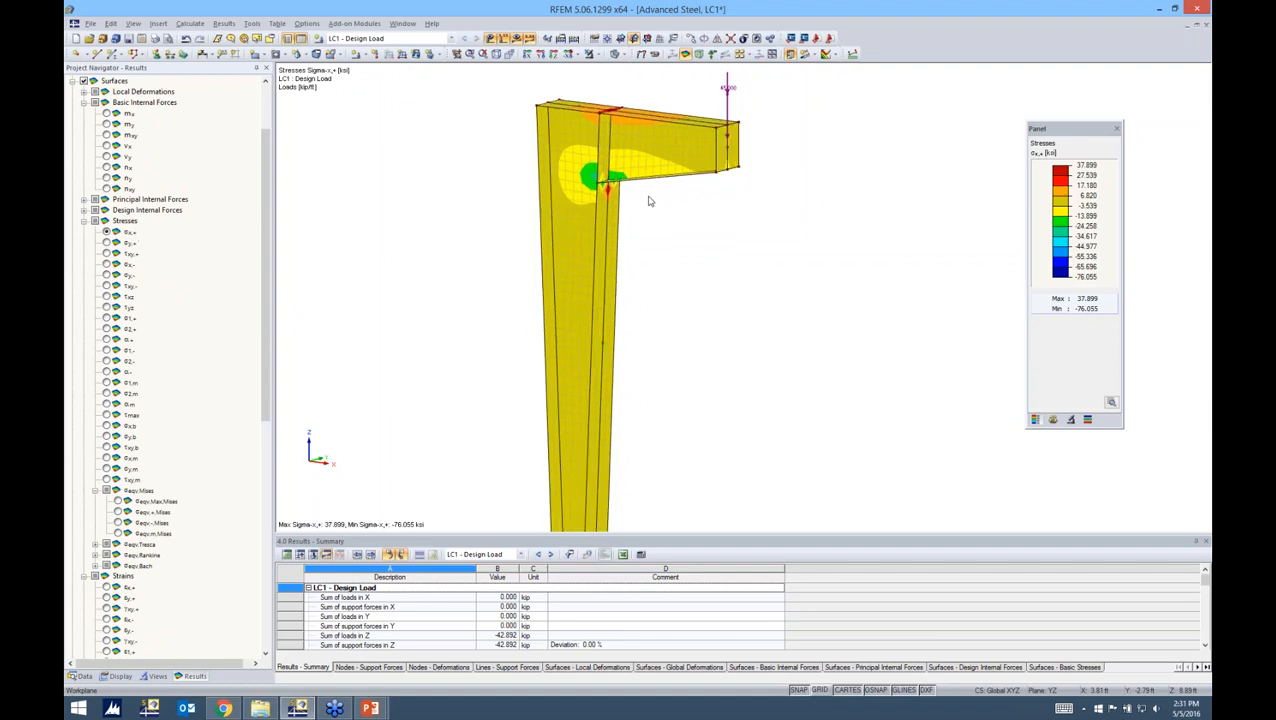
pyautogui.click(107, 243)
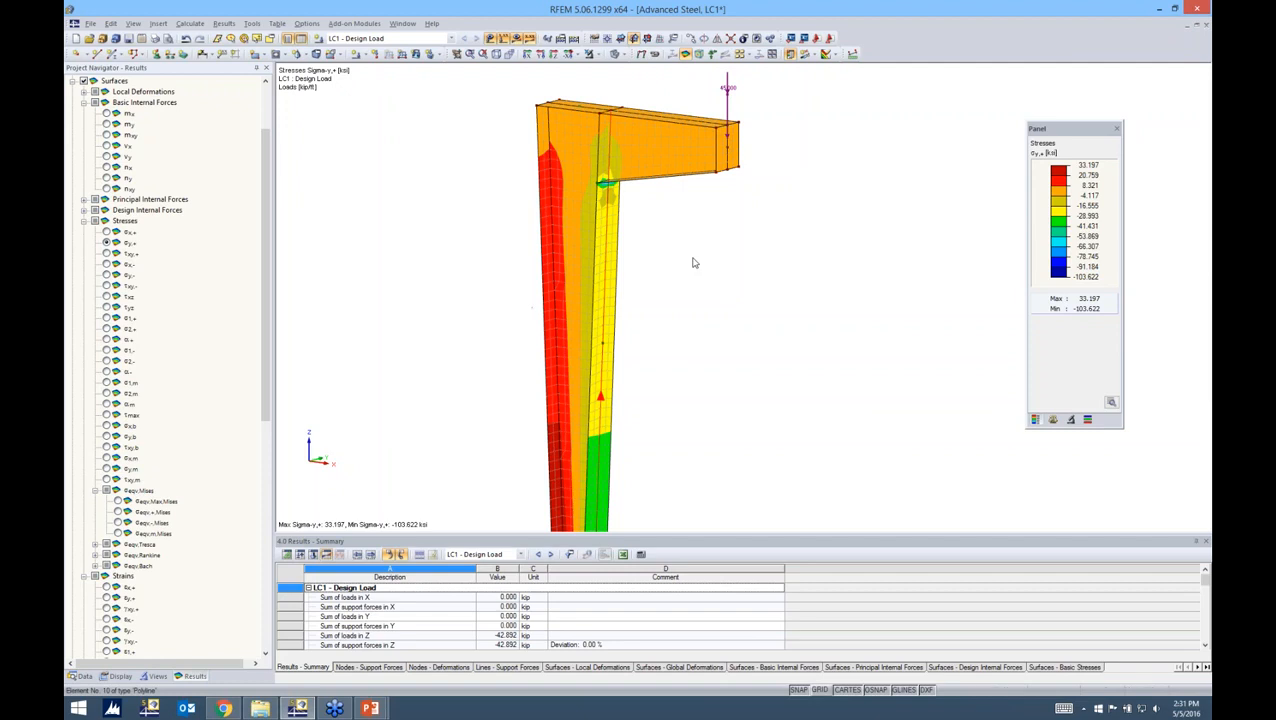
pyautogui.keyDown('ctrl'); pyautogui.moveTo(755, 268); pyautogui.dragTo(729, 285, button='middle'); pyautogui.keyUp('ctrl')
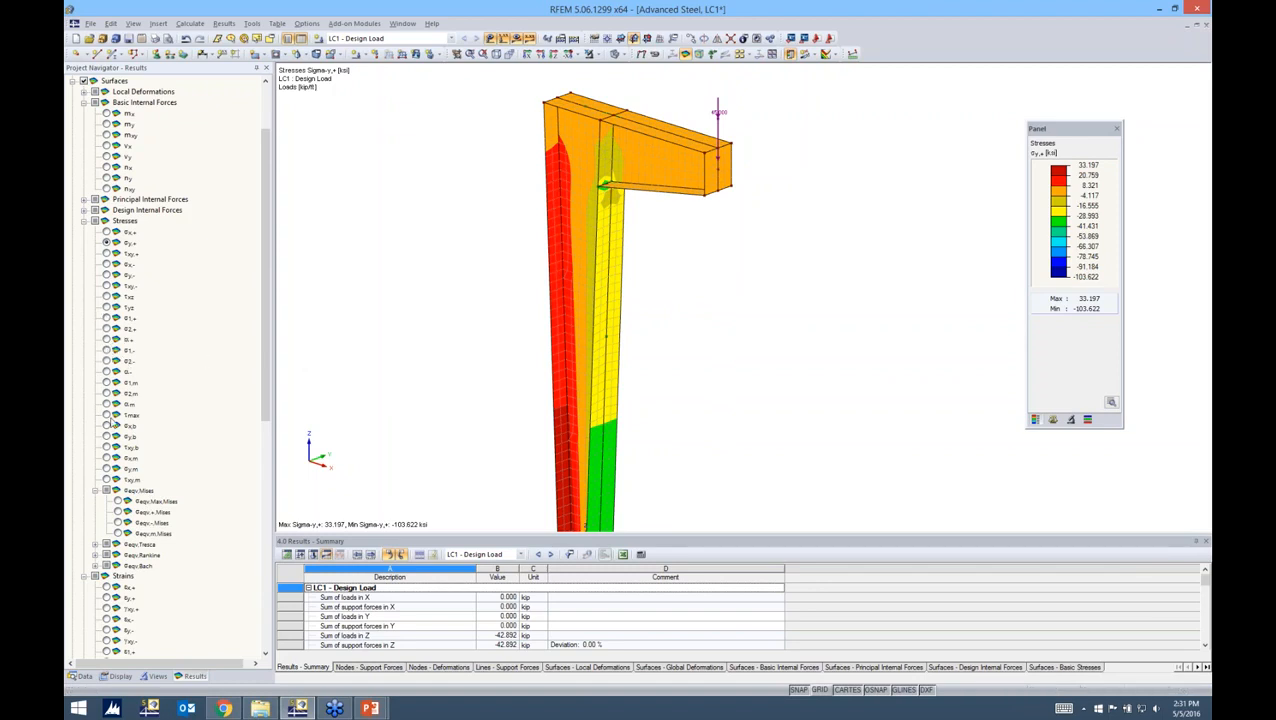
# - Display the maximum von Mises equivalent stresses and examine the concentration at the inner column-to-beam corner from both sides
pyautogui.scroll(-1, 129, 440)
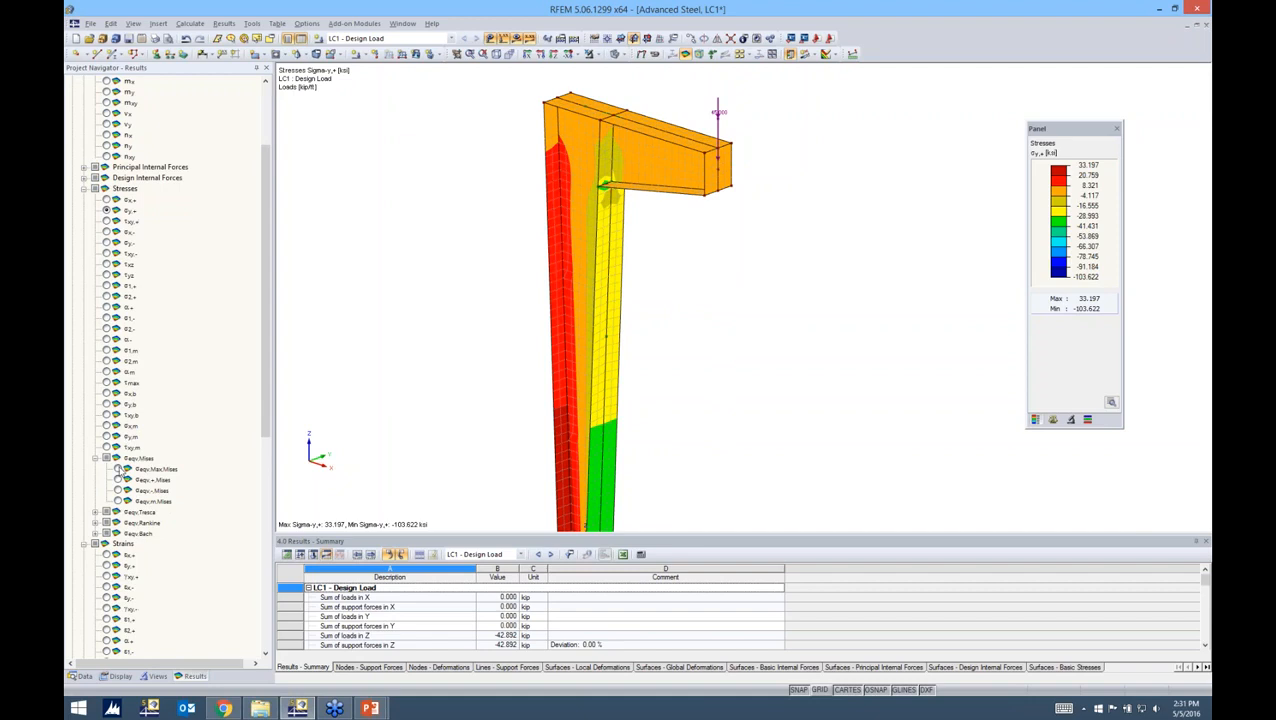
pyautogui.click(118, 469)
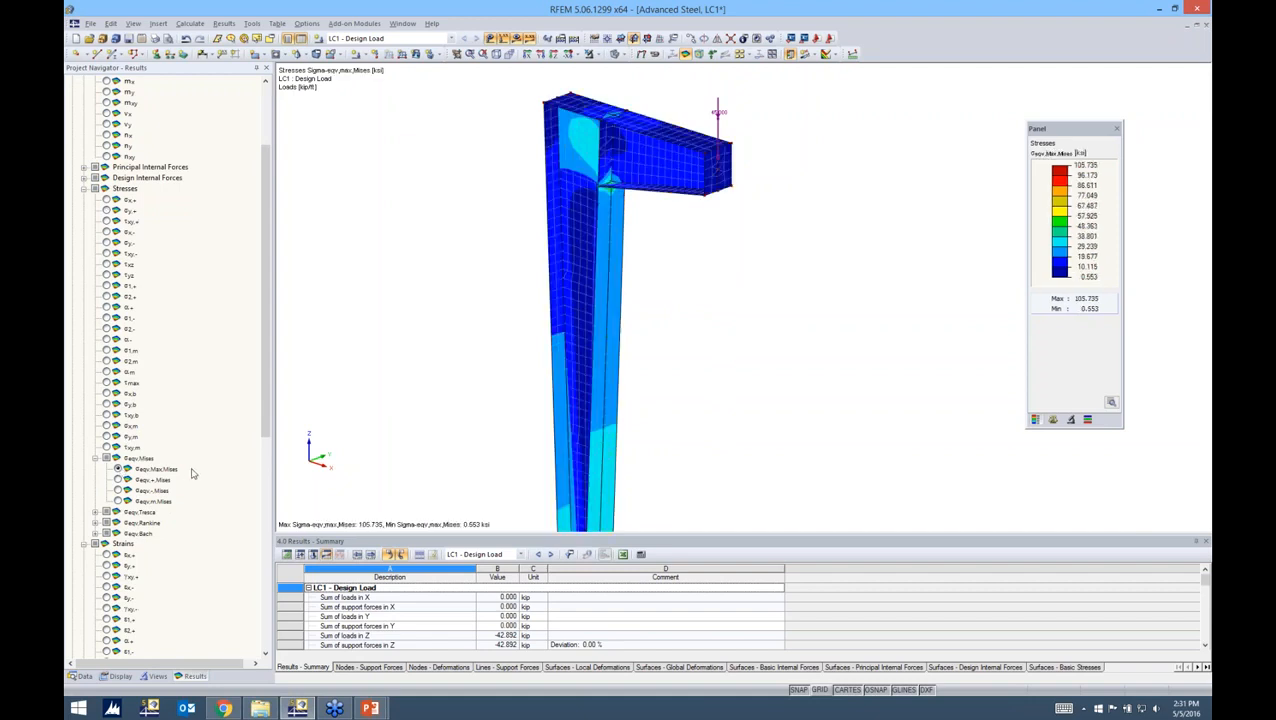
pyautogui.keyDown('ctrl'); pyautogui.moveTo(684, 314); pyautogui.dragTo(931, 286, button='middle'); pyautogui.keyUp('ctrl')
pyautogui.keyDown('ctrl'); pyautogui.moveTo(770, 340); pyautogui.dragTo(857, 309, button='middle'); pyautogui.keyUp('ctrl')
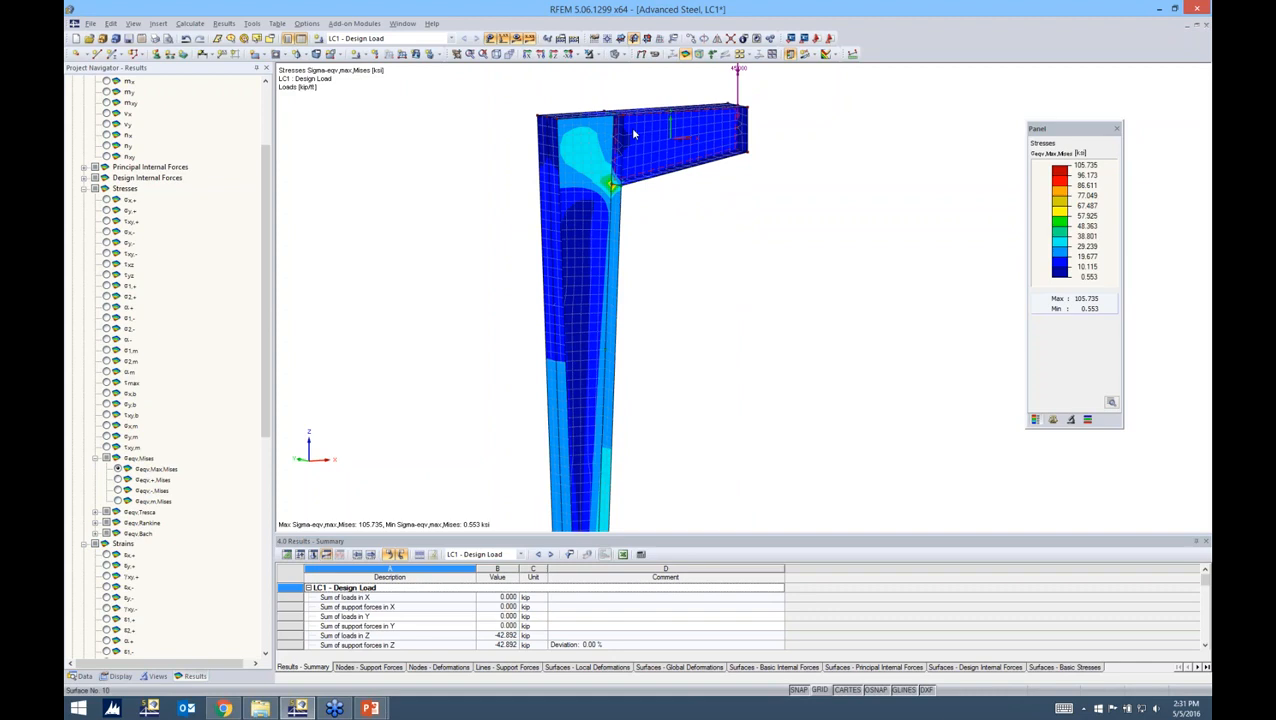
pyautogui.scroll(4, 613, 188)
pyautogui.scroll(2, 613, 188)
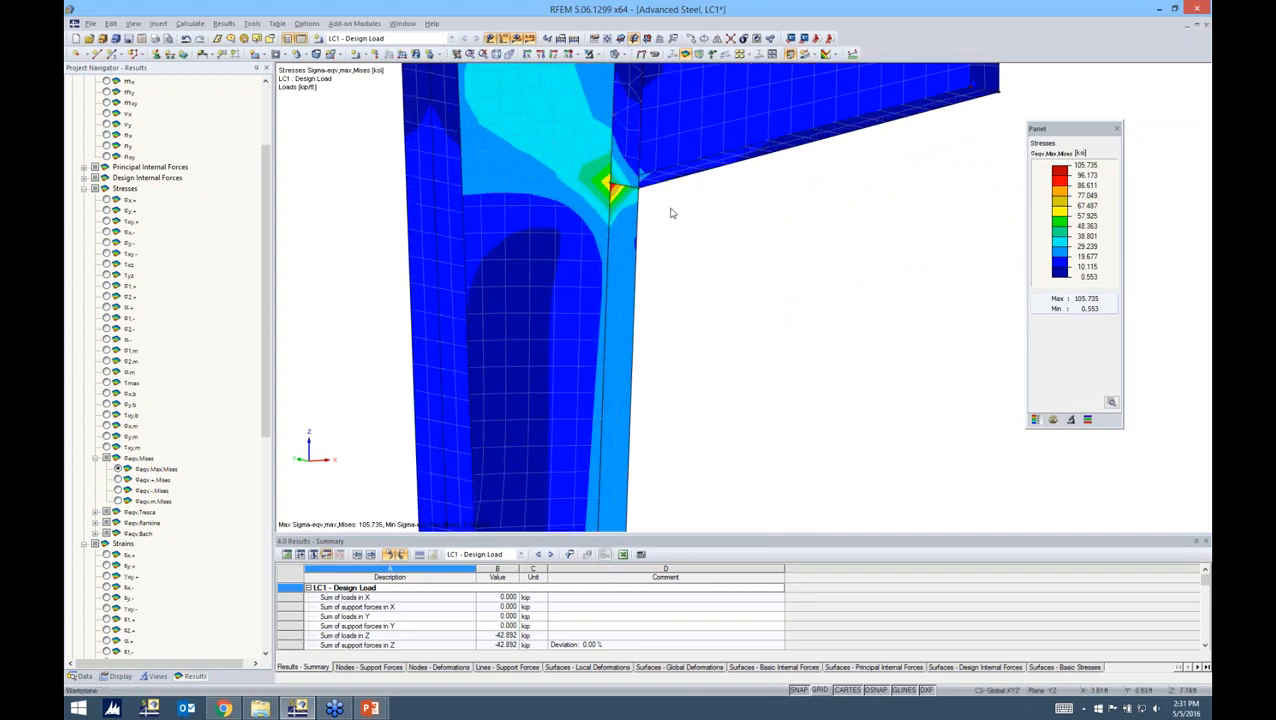
pyautogui.scroll(-3, 716, 346)
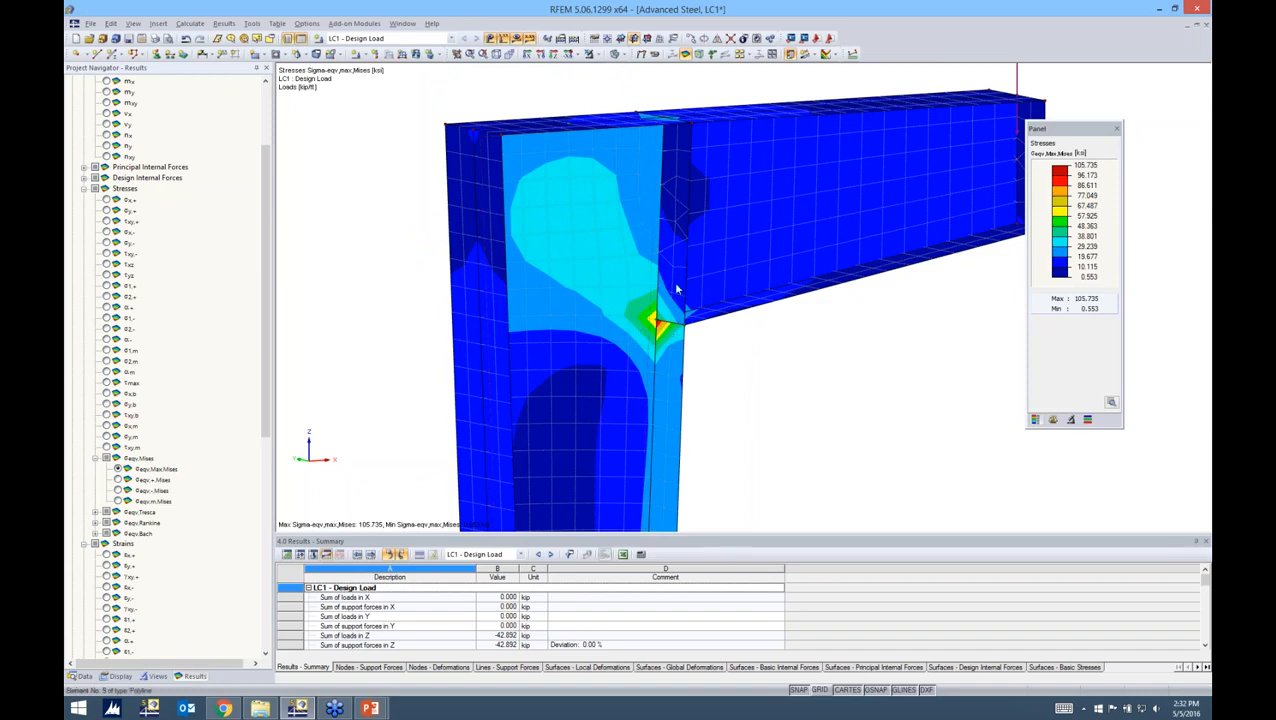
pyautogui.scroll(-1, 652, 322)
pyautogui.scroll(-4, 653, 323)
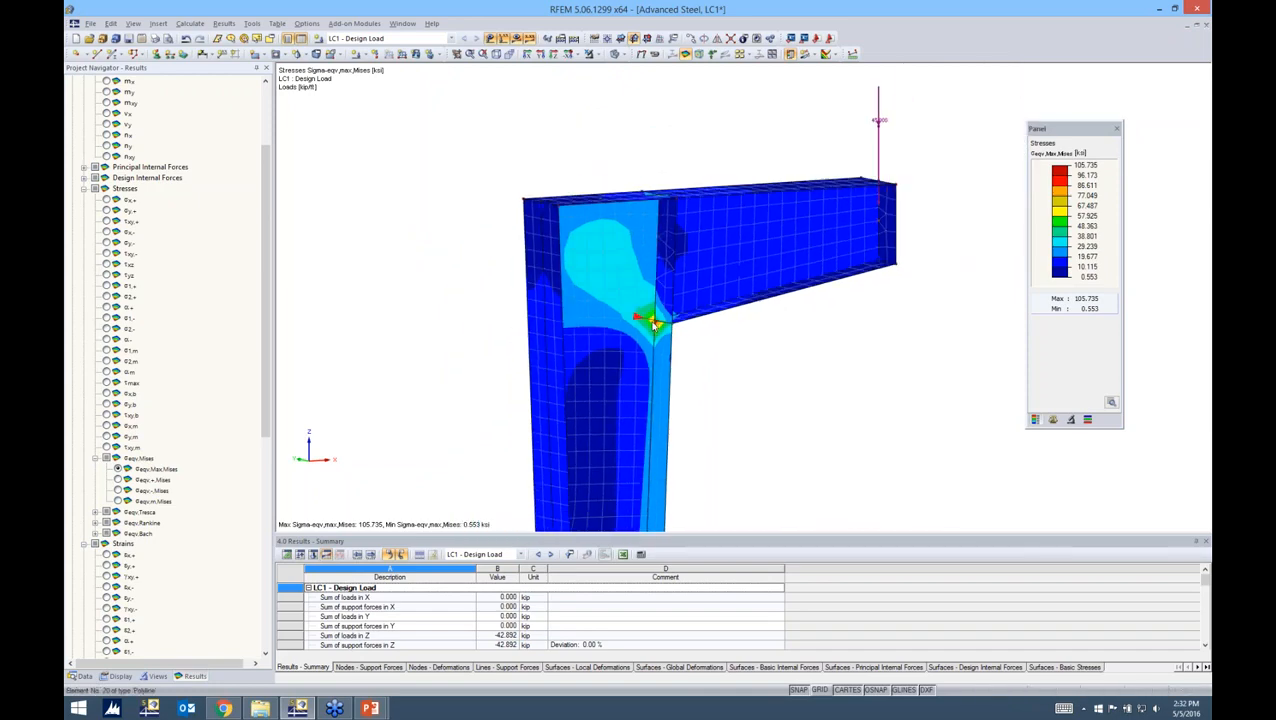
pyautogui.keyDown('ctrl'); pyautogui.moveTo(655, 324); pyautogui.dragTo(433, 378, button='middle'); pyautogui.keyUp('ctrl')
pyautogui.moveTo(723, 358); pyautogui.dragTo(699, 267, button='middle')
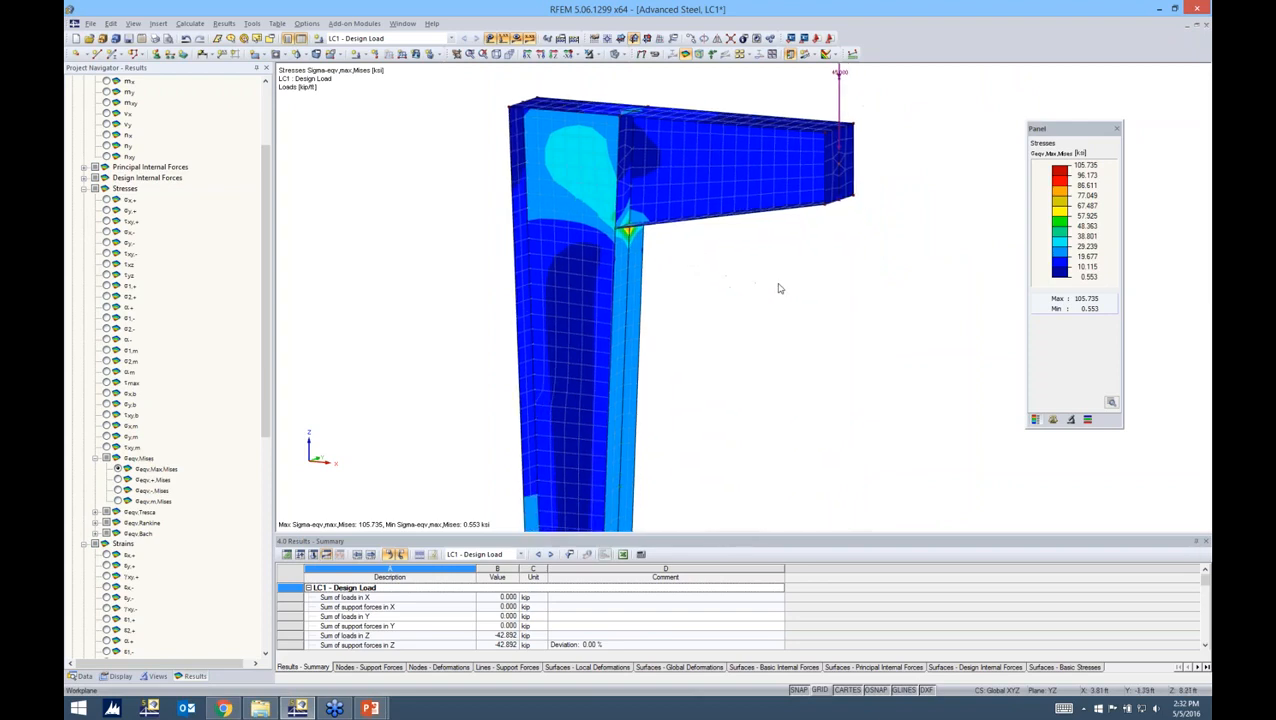
pyautogui.keyDown('ctrl'); pyautogui.moveTo(784, 268); pyautogui.dragTo(748, 248, button='middle'); pyautogui.keyUp('ctrl')
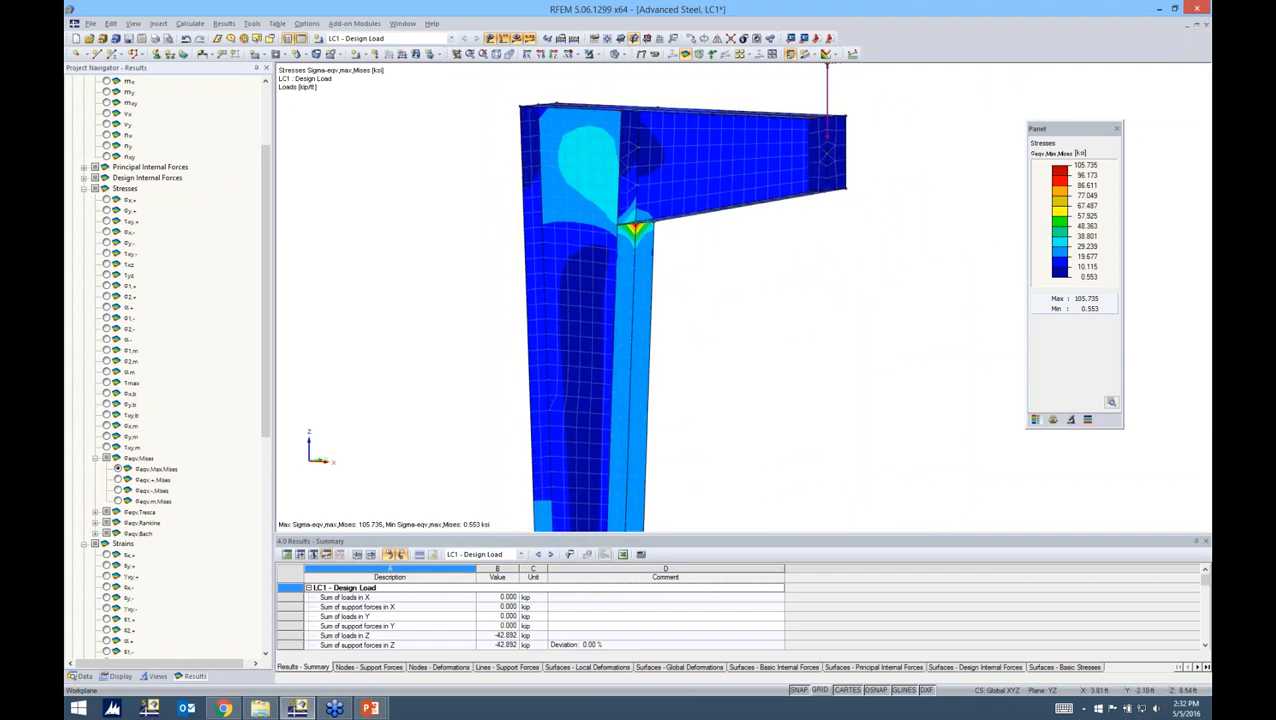
# - Start the RF-STEEL Surfaces add-on module for the Advanced Steel model from the favourite add-on modules
pyautogui.click(84, 677)
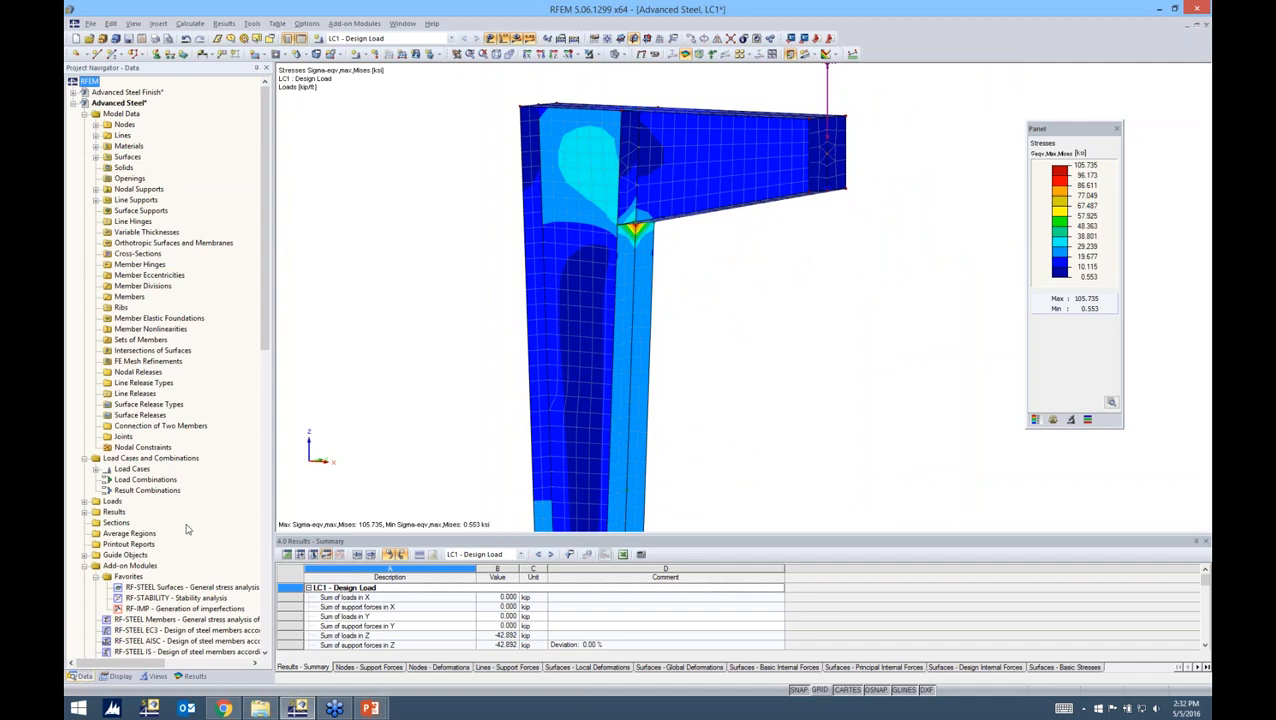
pyautogui.scroll(-8, 186, 528)
pyautogui.scroll(-2, 186, 528)
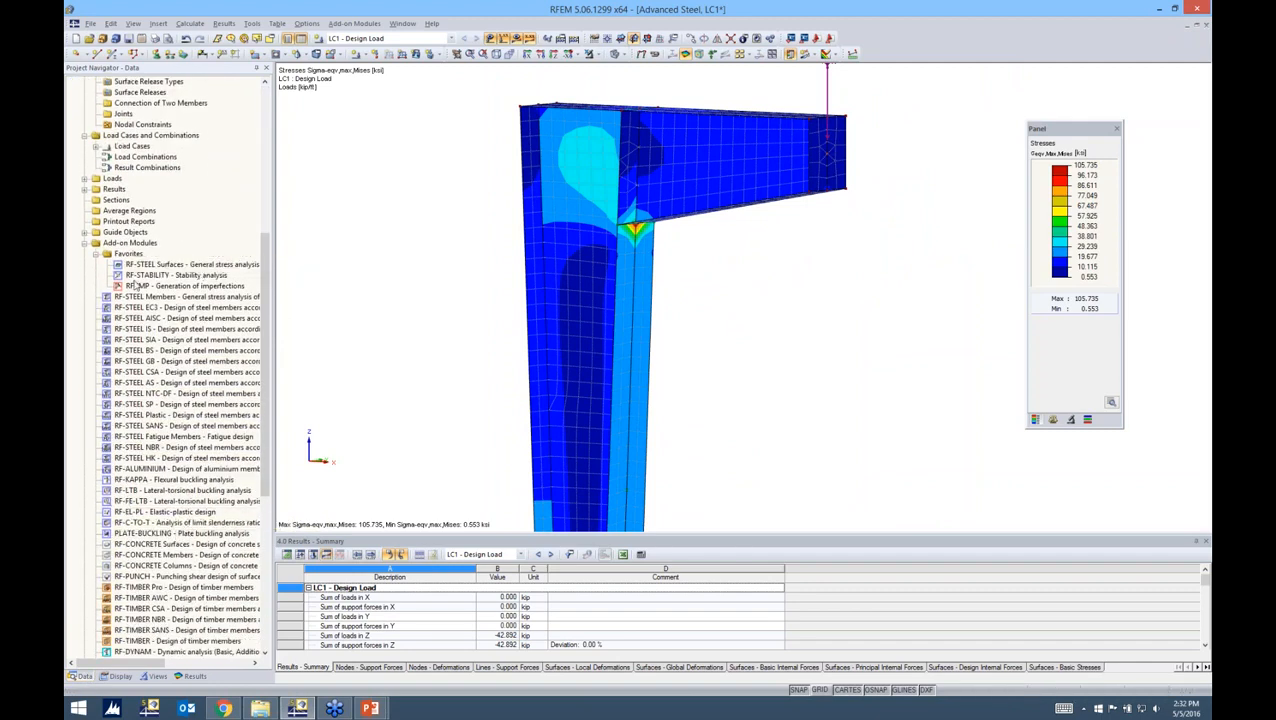
pyautogui.scroll(-2, 160, 405)
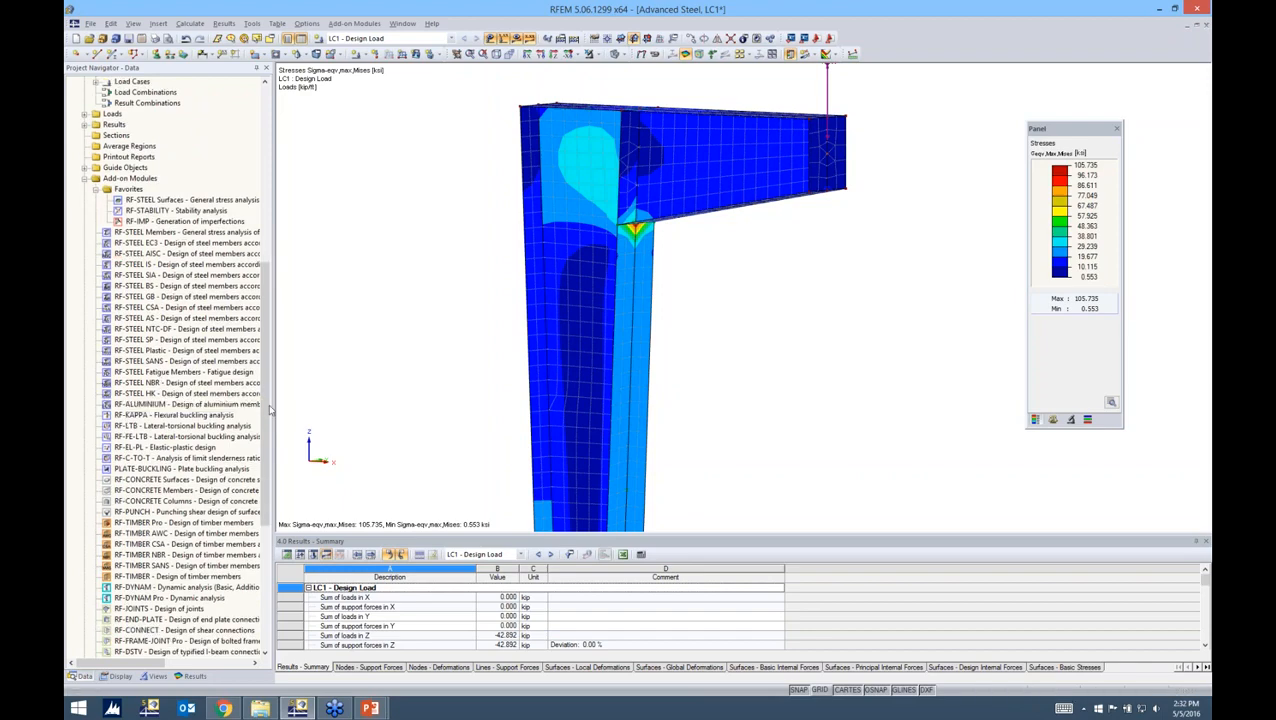
pyautogui.moveTo(267, 410); pyautogui.dragTo(272, 383)
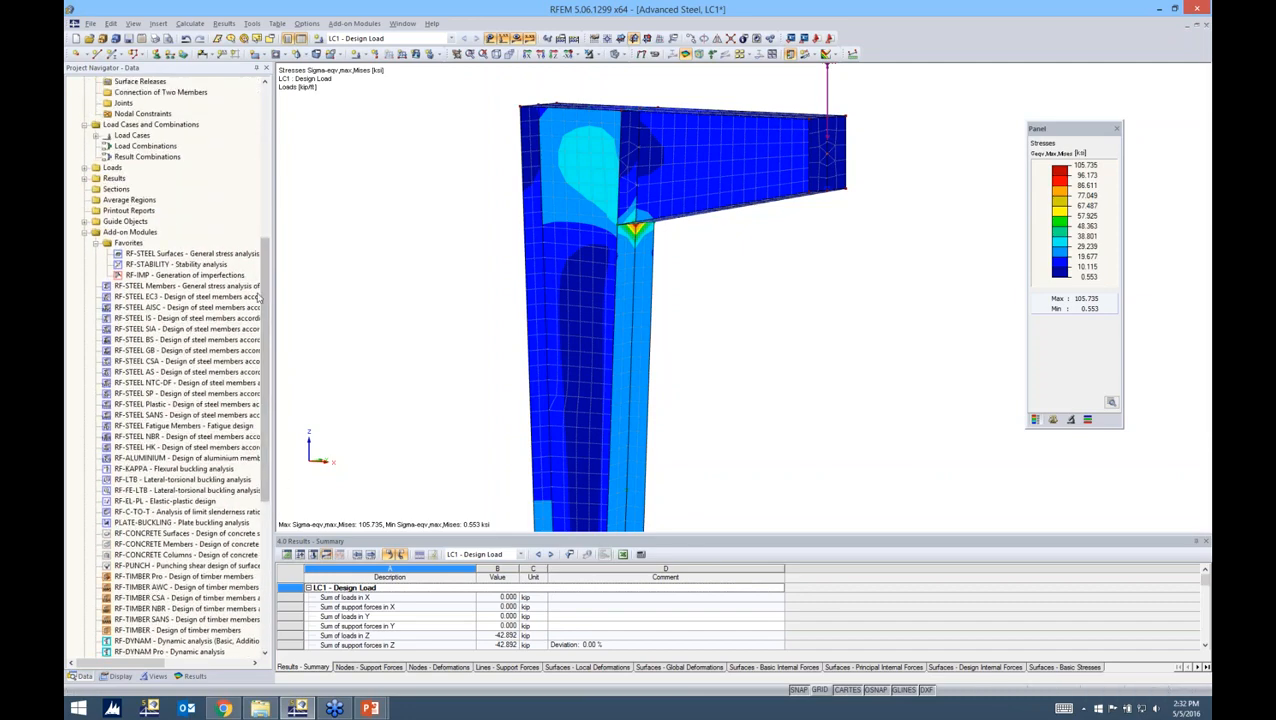
pyautogui.click(195, 255)
pyautogui.rightClick(196, 256)
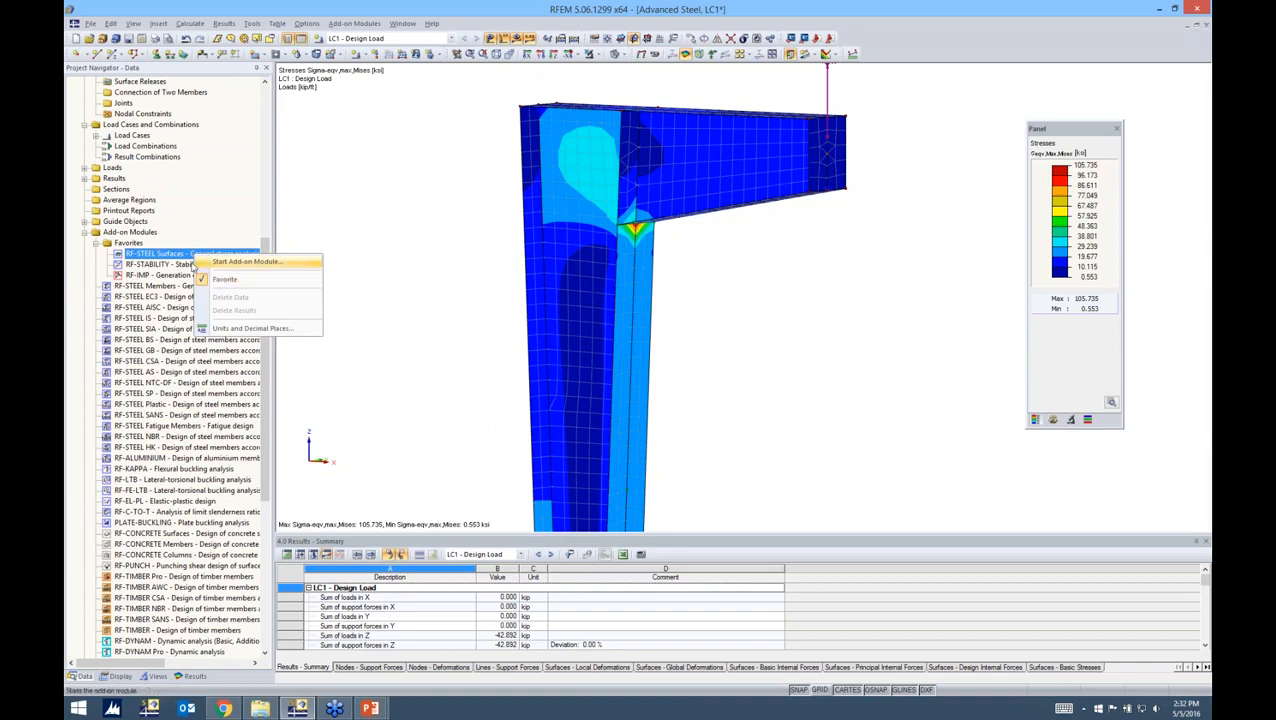
pyautogui.click(317, 261)
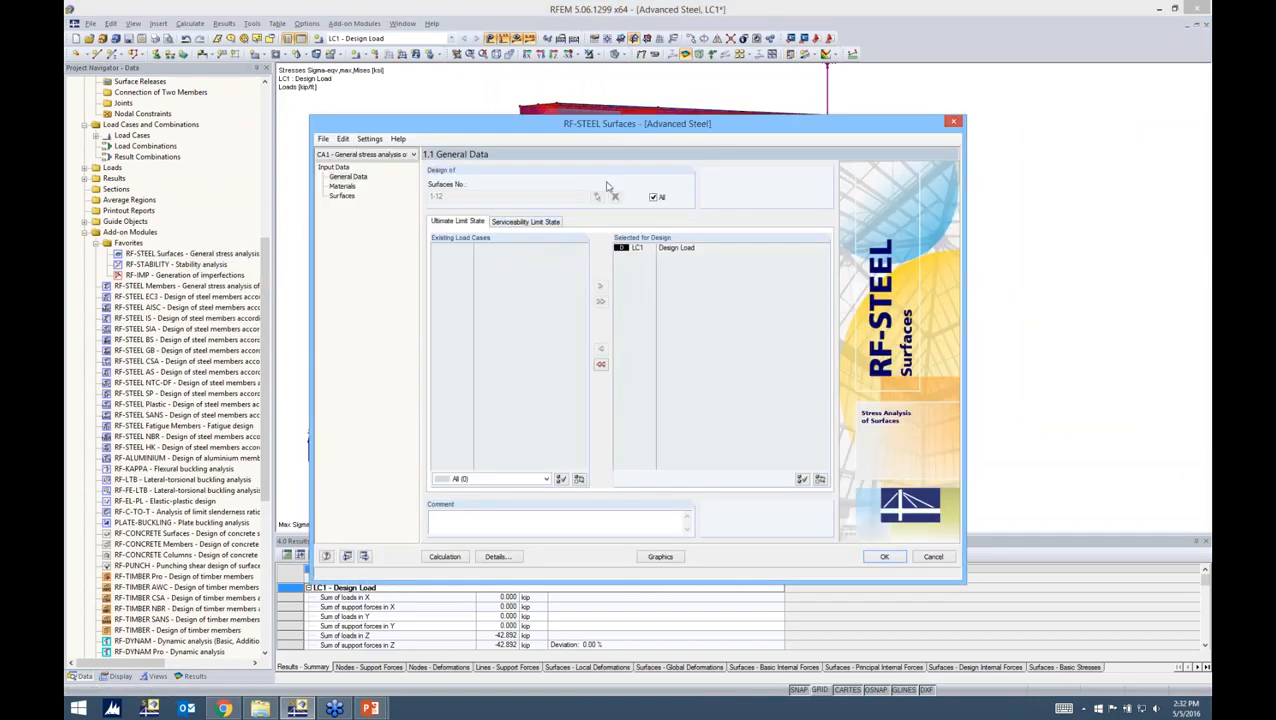
pyautogui.moveTo(625, 130); pyautogui.dragTo(674, 118)
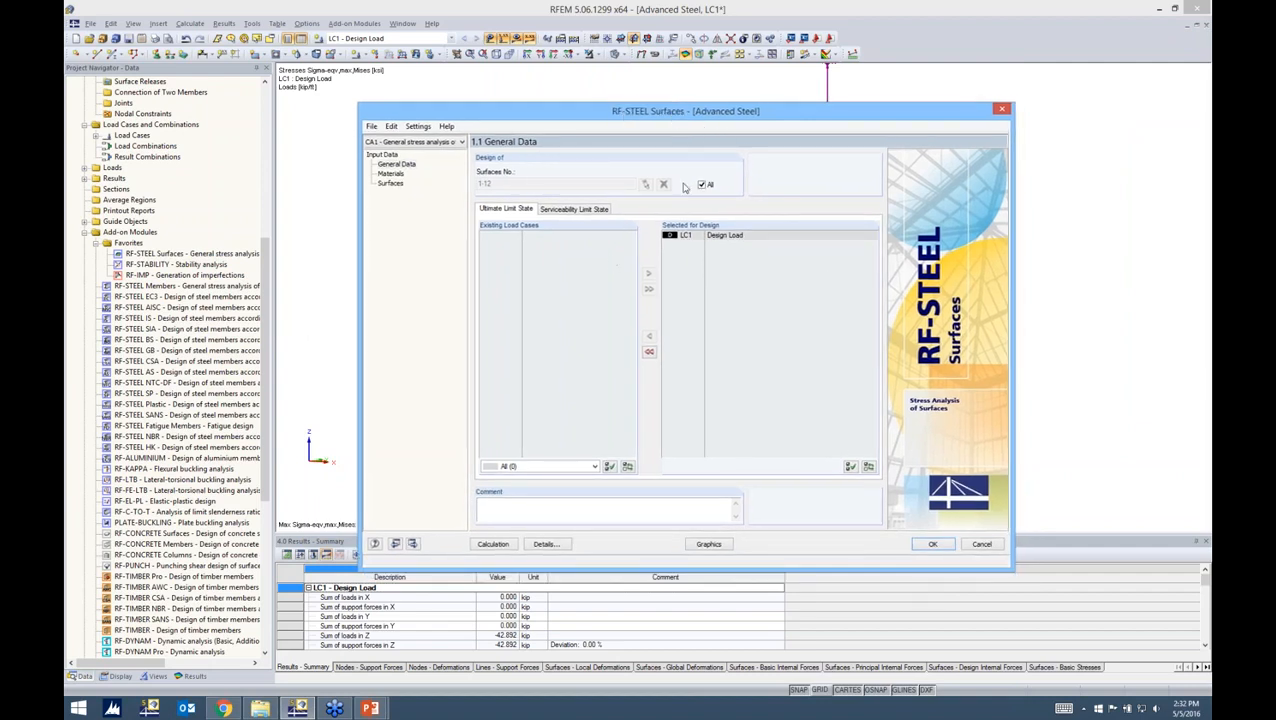
pyautogui.moveTo(693, 118); pyautogui.dragTo(704, 365)
pyautogui.moveTo(704, 226); pyautogui.dragTo(687, 145)
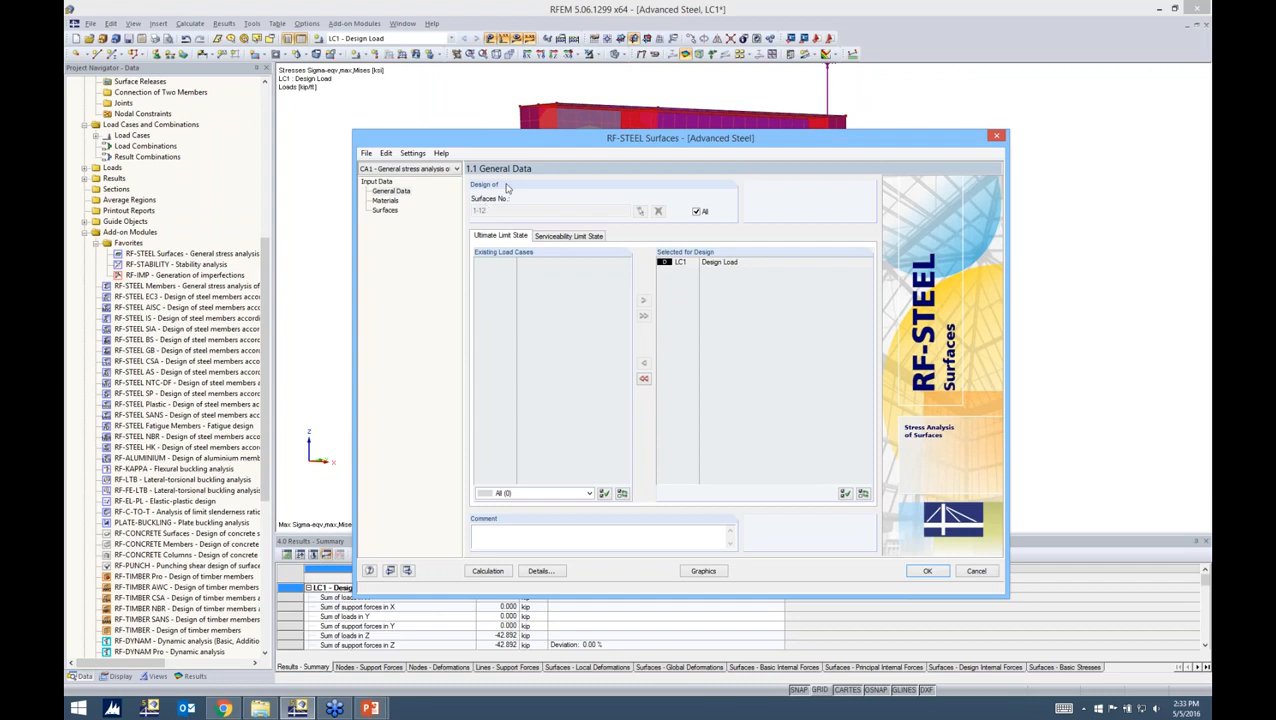
# - Review the general data, covering the choice between all and individual surfaces and the serviceability limit state load cases
pyautogui.click(698, 214)
pyautogui.doubleClick(501, 210)
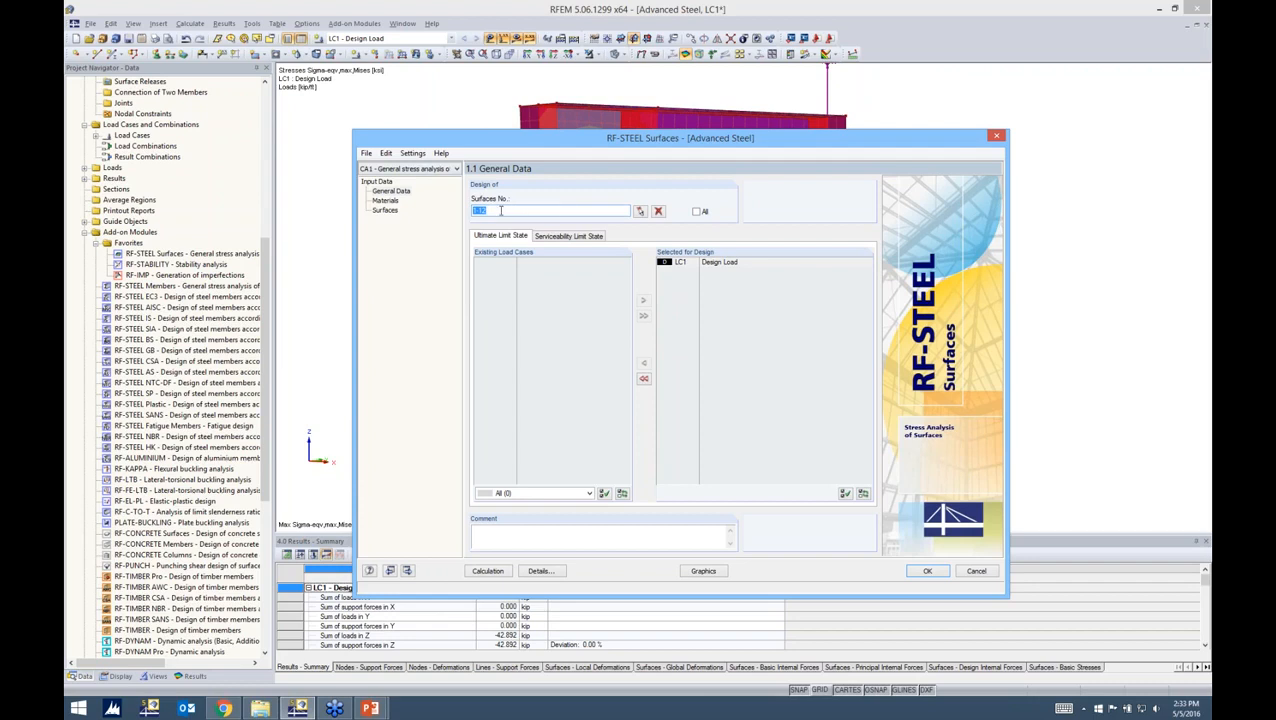
pyautogui.click(696, 212)
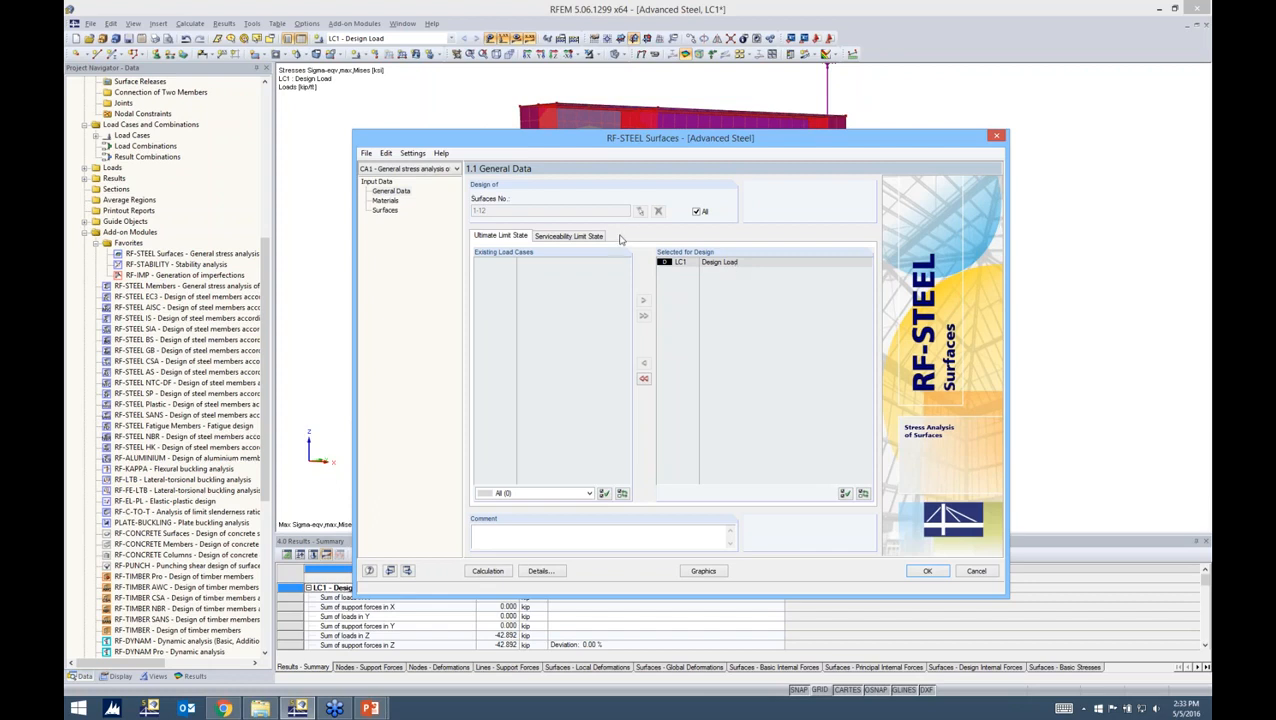
pyautogui.click(574, 238)
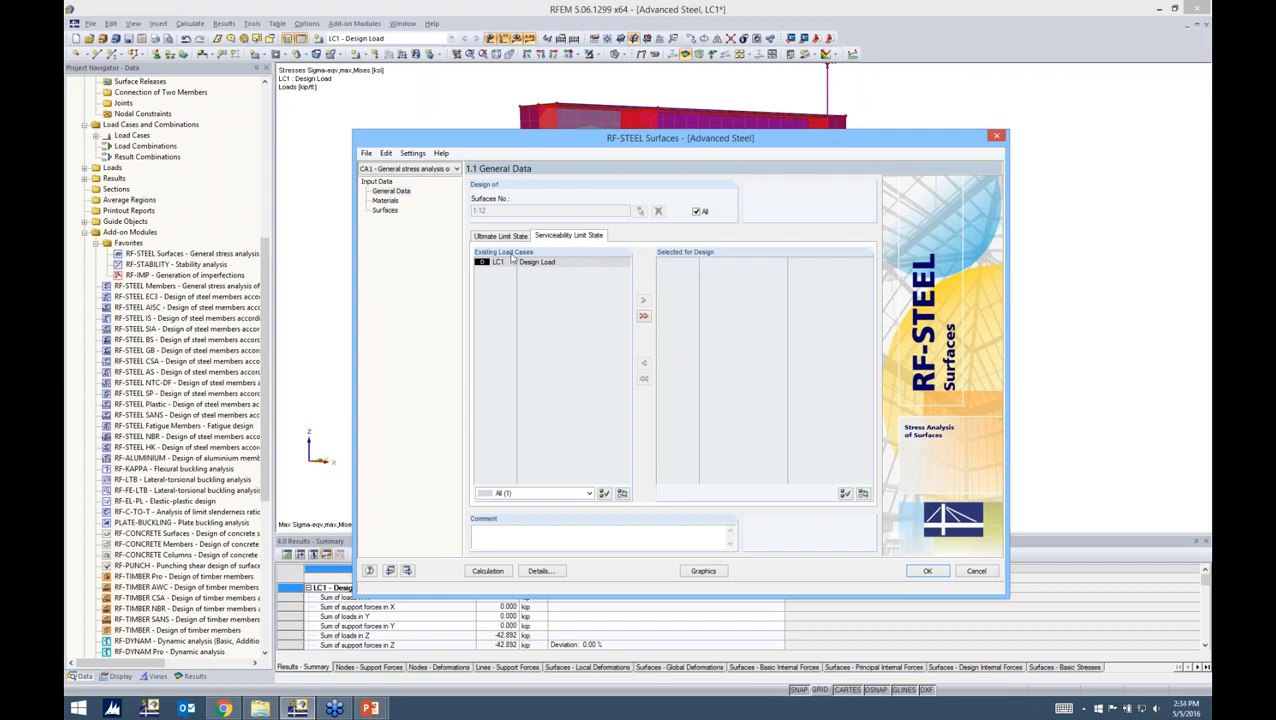
# - Review the module's materials and examine the properties of Steel A992
pyautogui.click(385, 201)
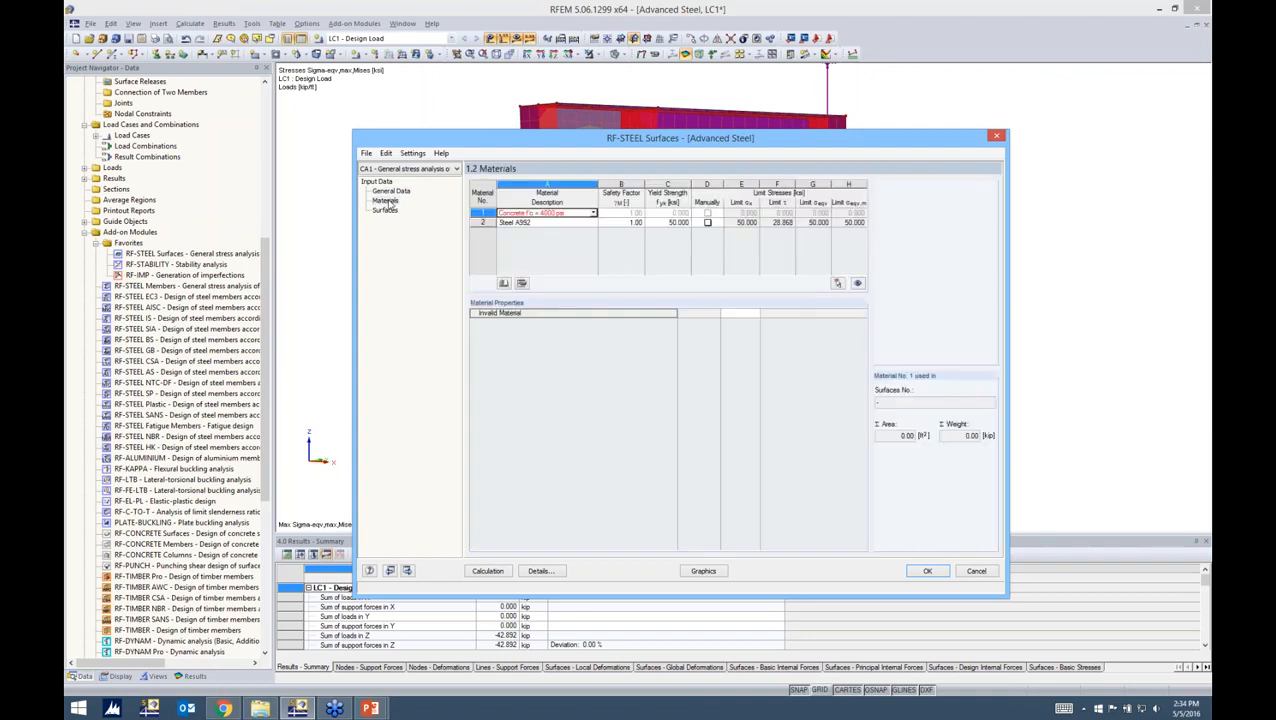
pyautogui.moveTo(505, 137); pyautogui.dragTo(504, 96)
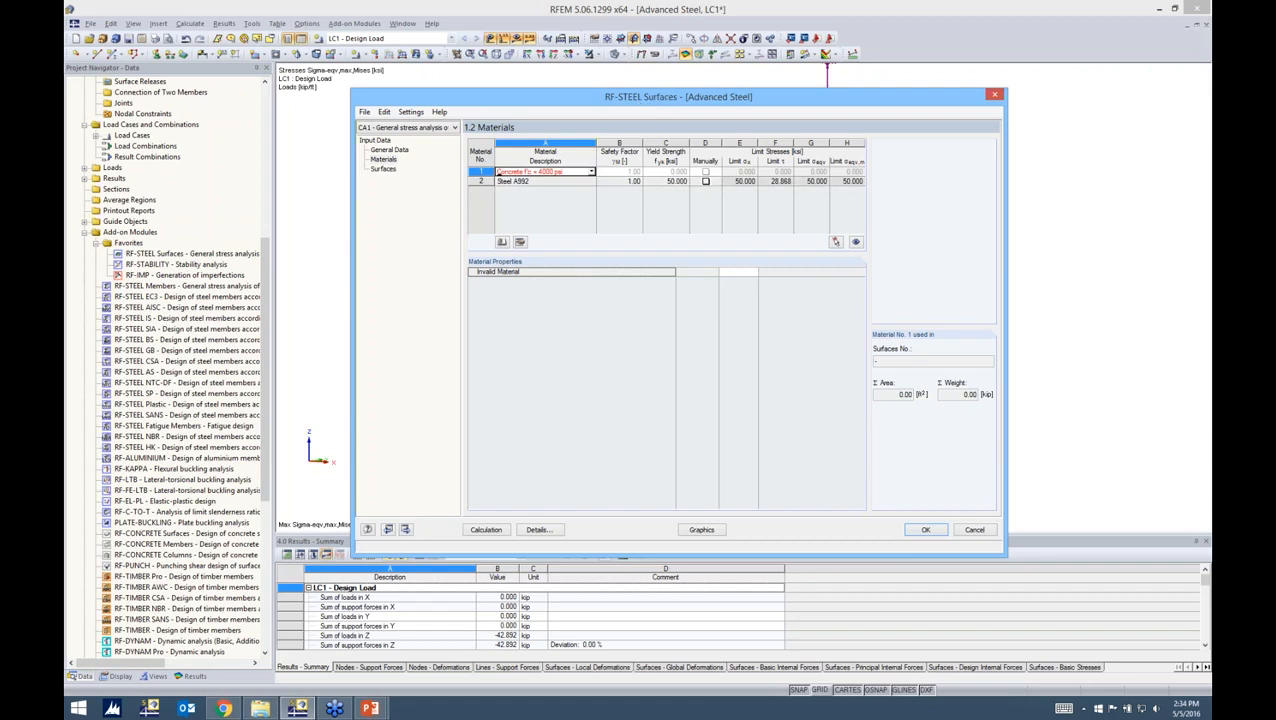
pyautogui.click(535, 181)
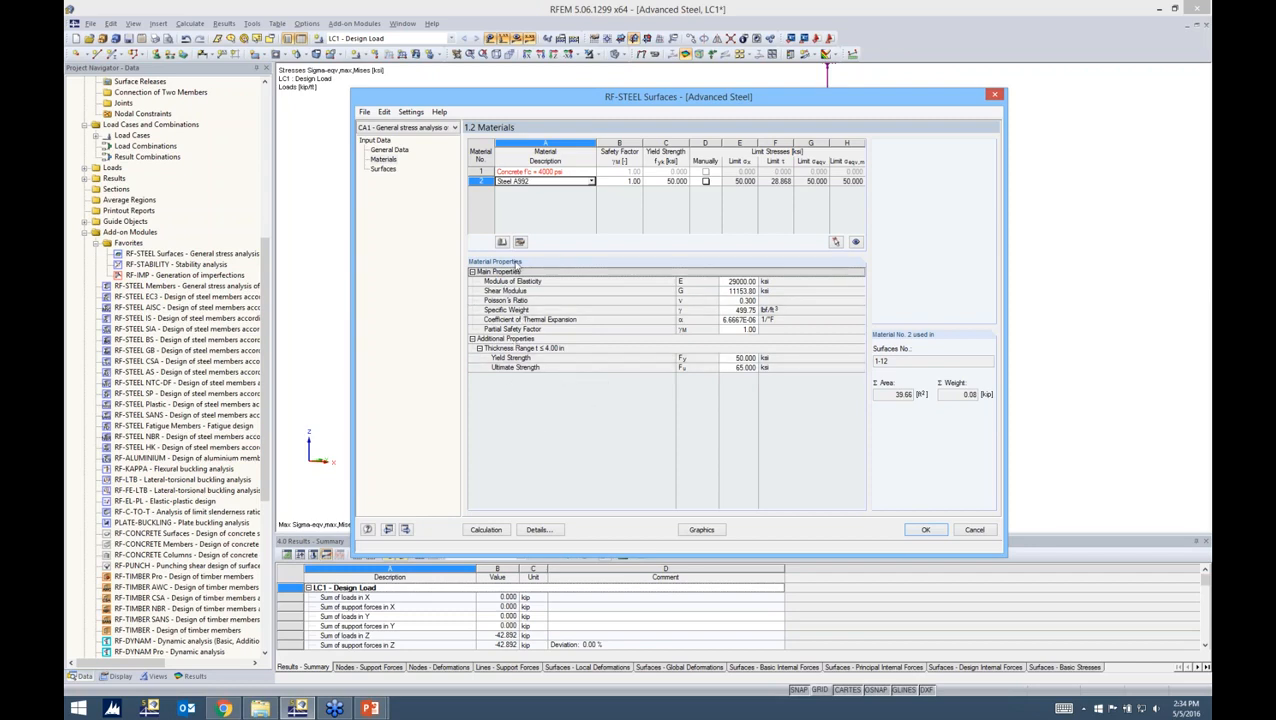
# - Review the thickness optimization parameters for surface 1, covering the minimum, maximum, increment and maximum stress ratio, and cancel them
pyautogui.click(383, 169)
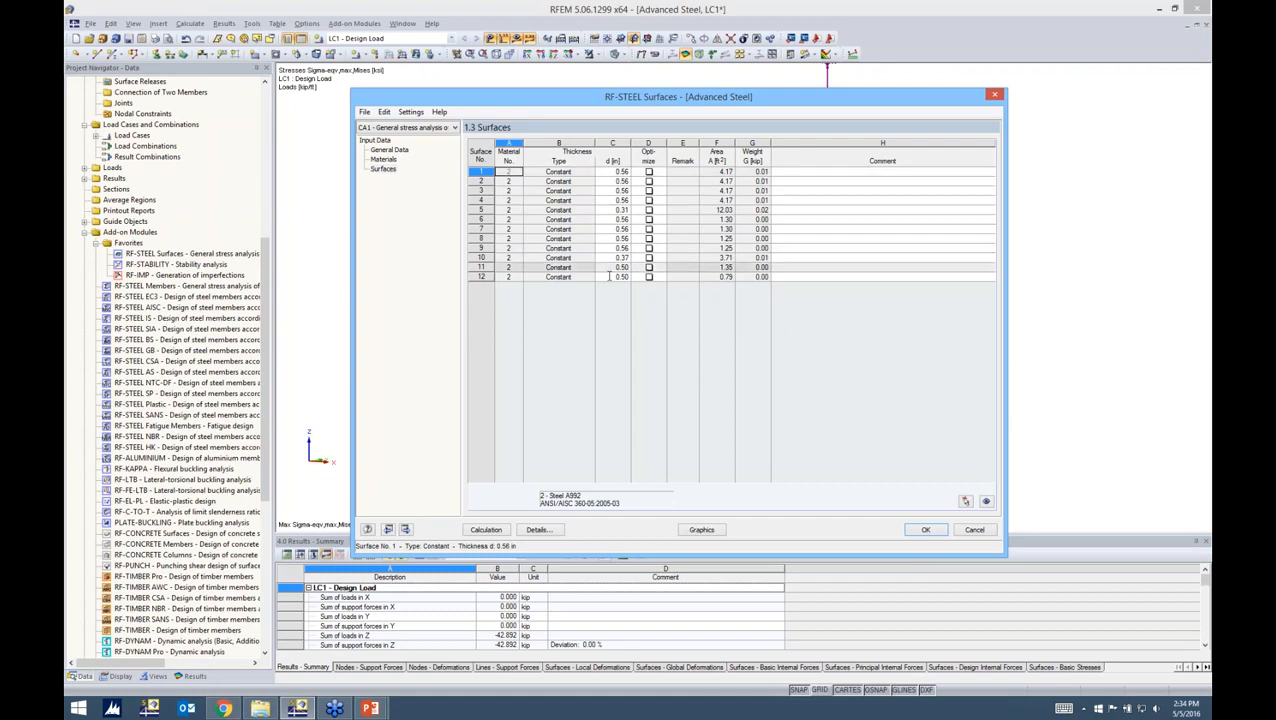
pyautogui.click(648, 172)
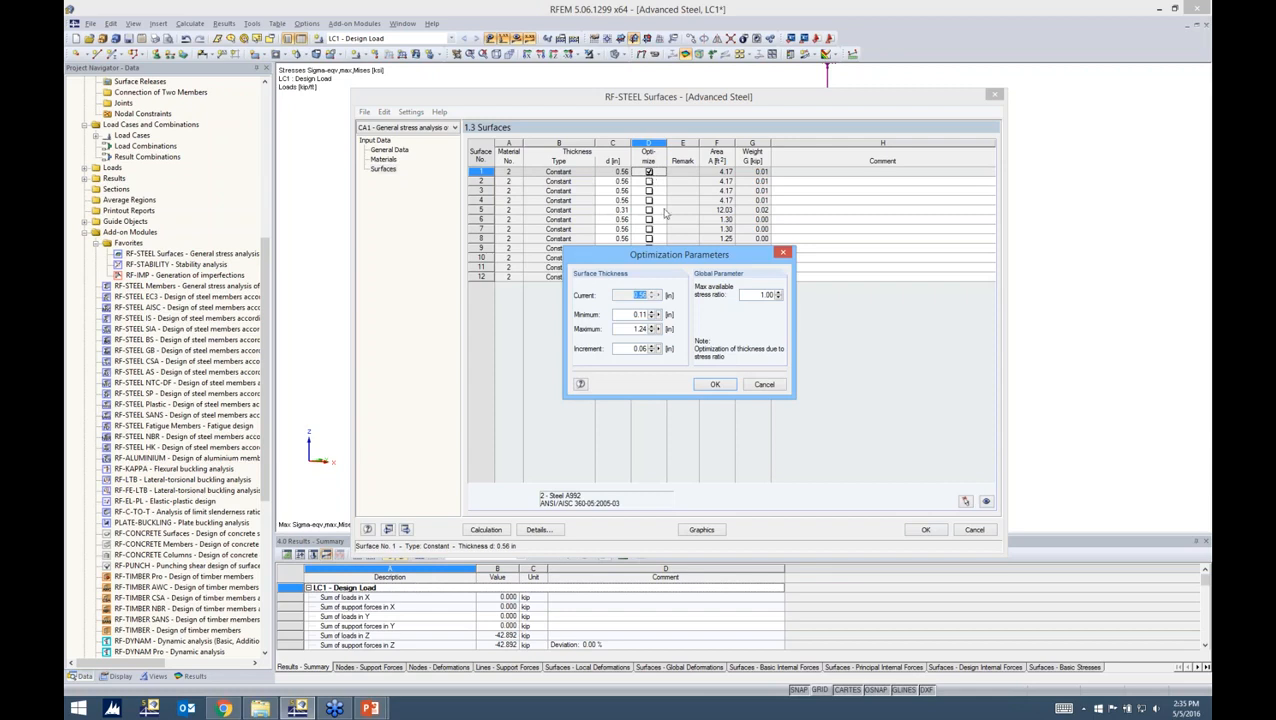
pyautogui.moveTo(668, 261); pyautogui.dragTo(693, 264)
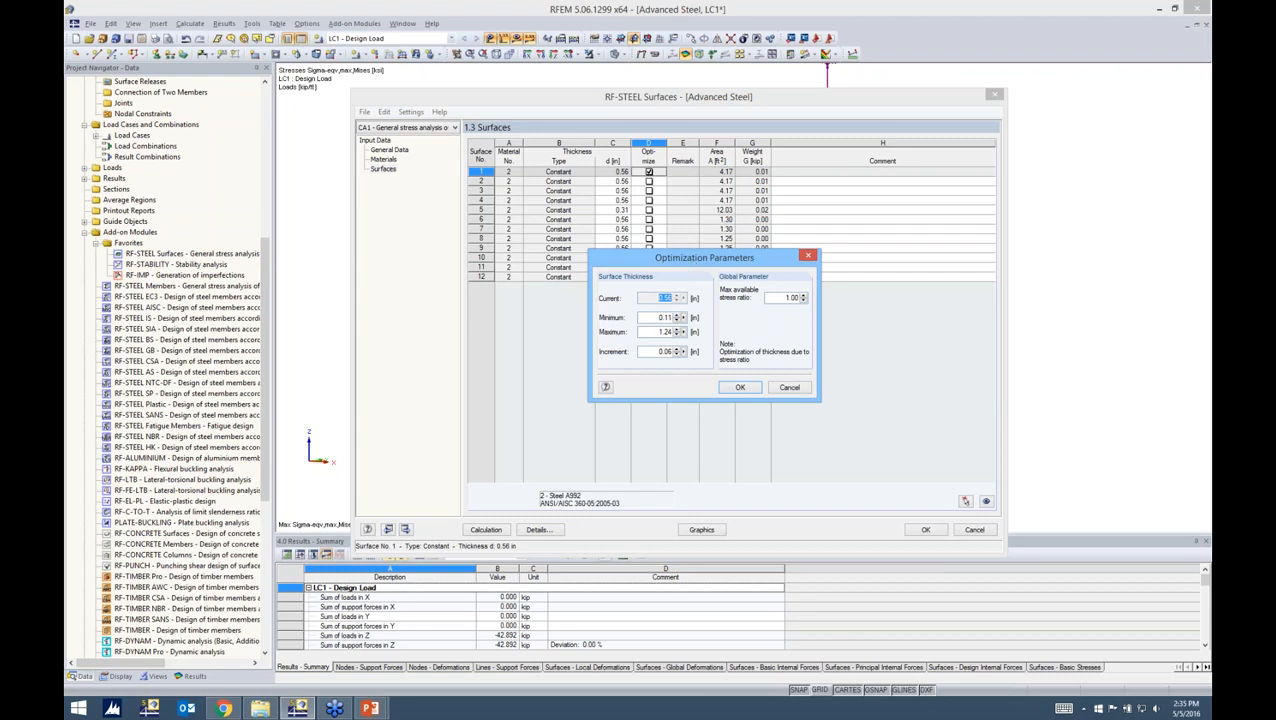
pyautogui.doubleClick(642, 317)
pyautogui.doubleClick(664, 331)
pyautogui.doubleClick(656, 352)
pyautogui.doubleClick(794, 297)
pyautogui.click(790, 387)
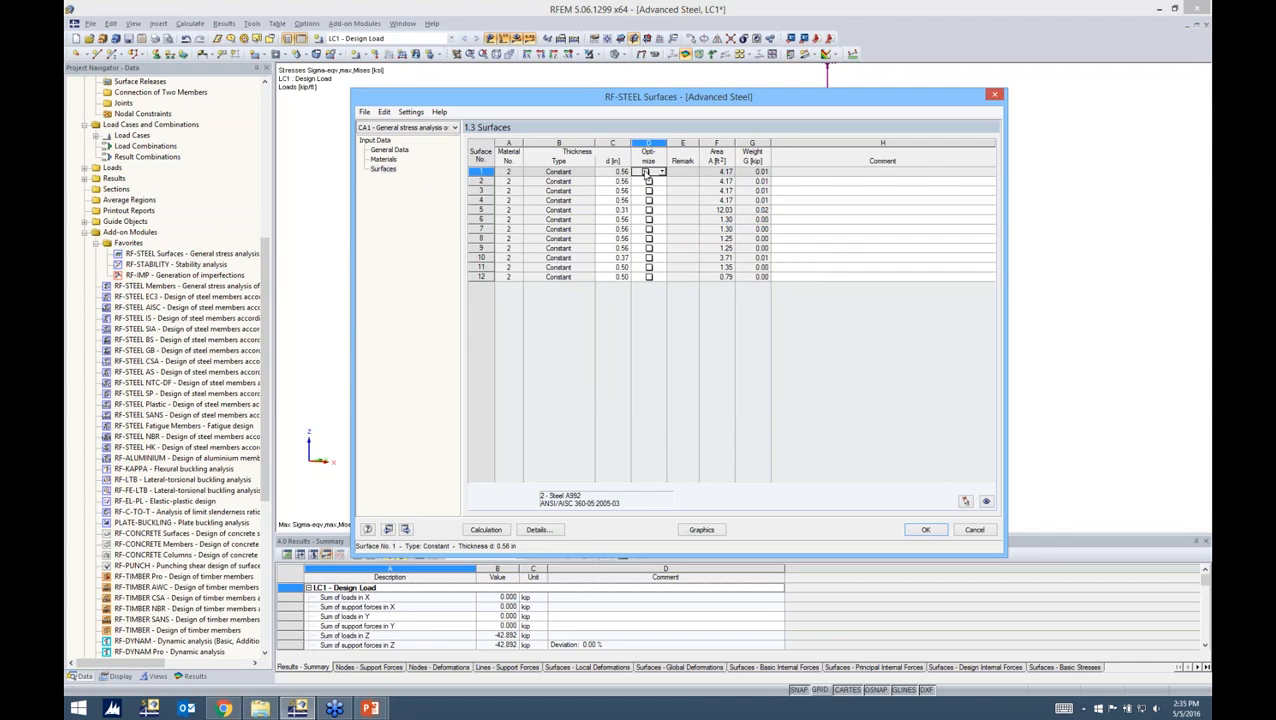
# - Review the module's detail settings, covering the stresses to calculate, equivalent stress hypotheses, serviceability deflection limits and analysis options
pyautogui.click(540, 530)
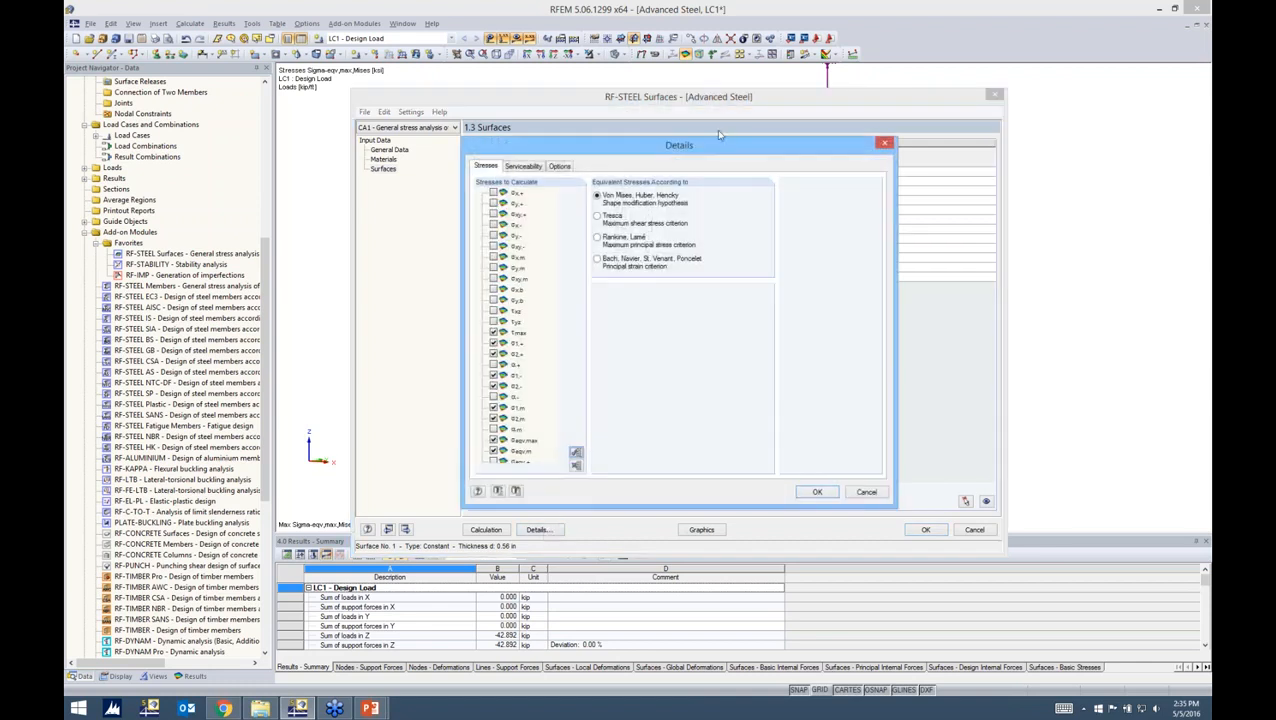
pyautogui.moveTo(707, 147); pyautogui.dragTo(706, 110)
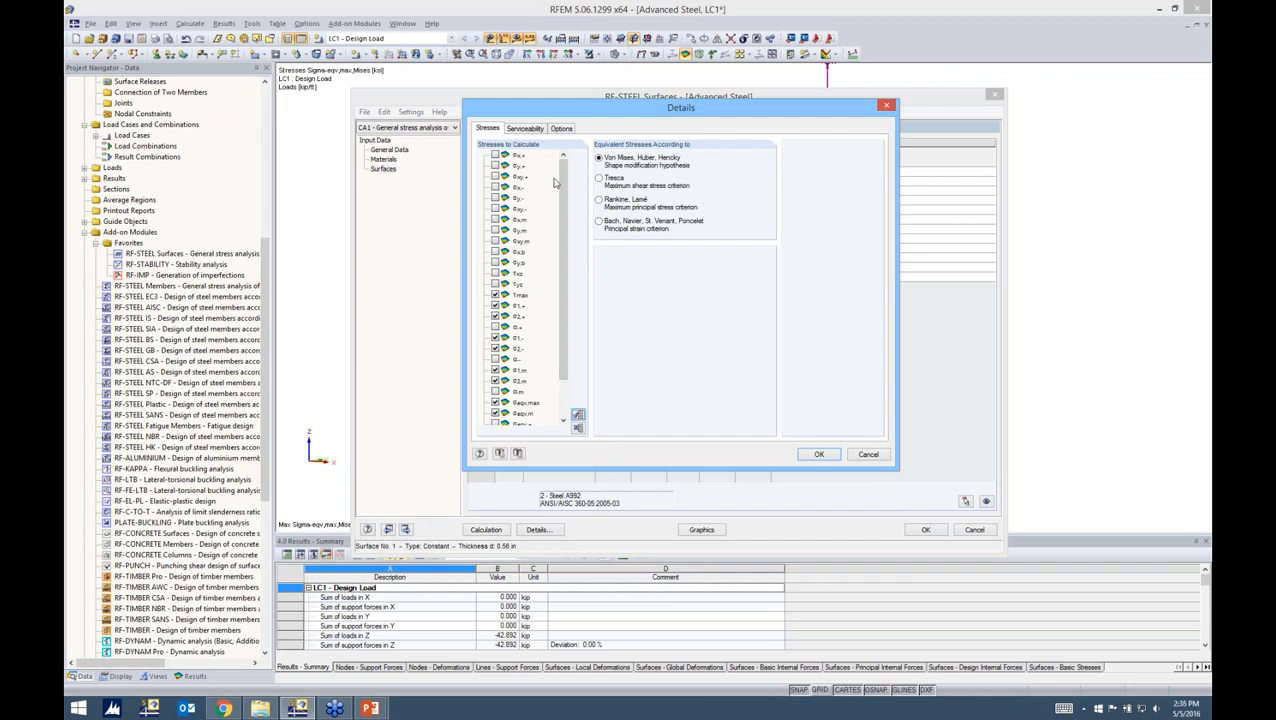
pyautogui.moveTo(562, 200); pyautogui.dragTo(558, 244)
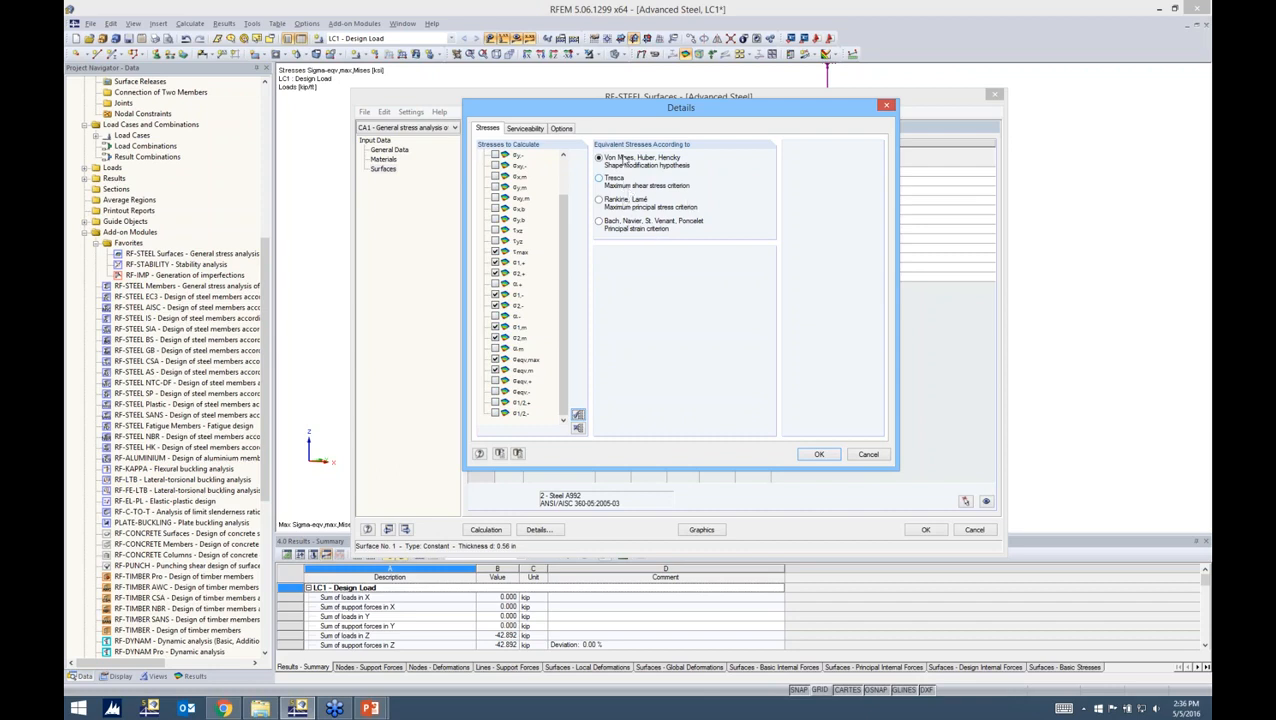
pyautogui.click(528, 130)
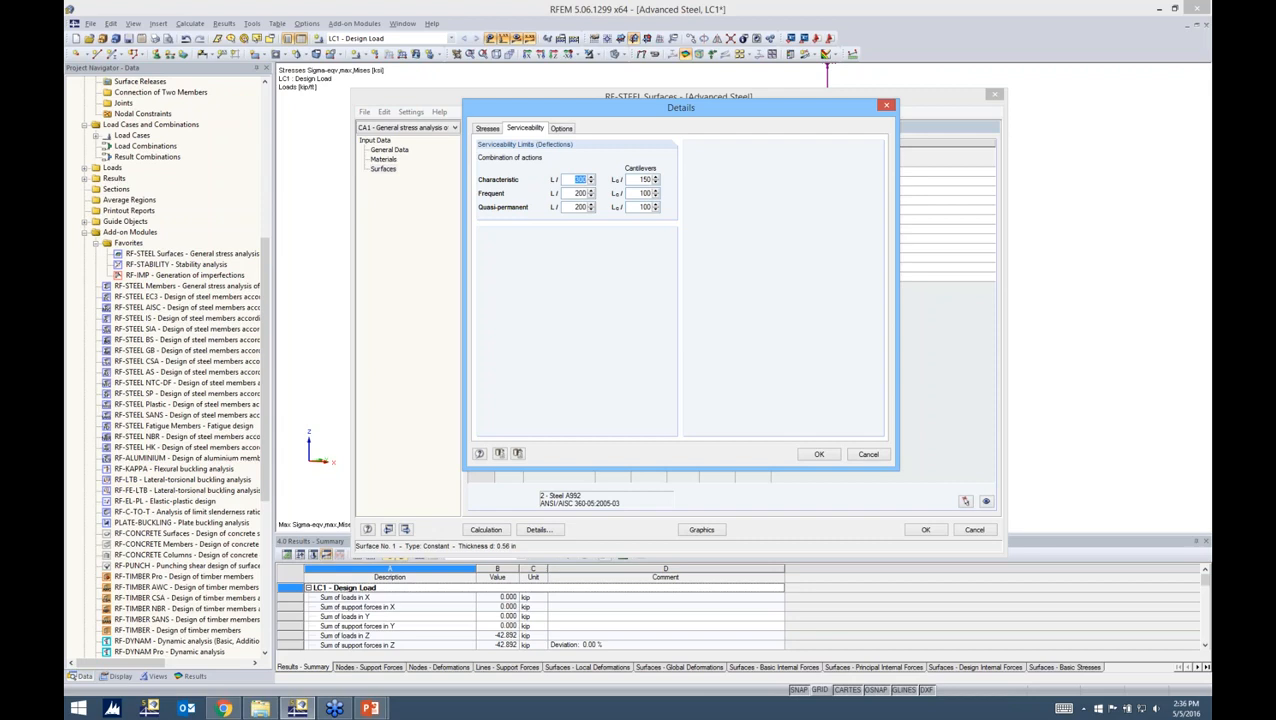
pyautogui.click(560, 130)
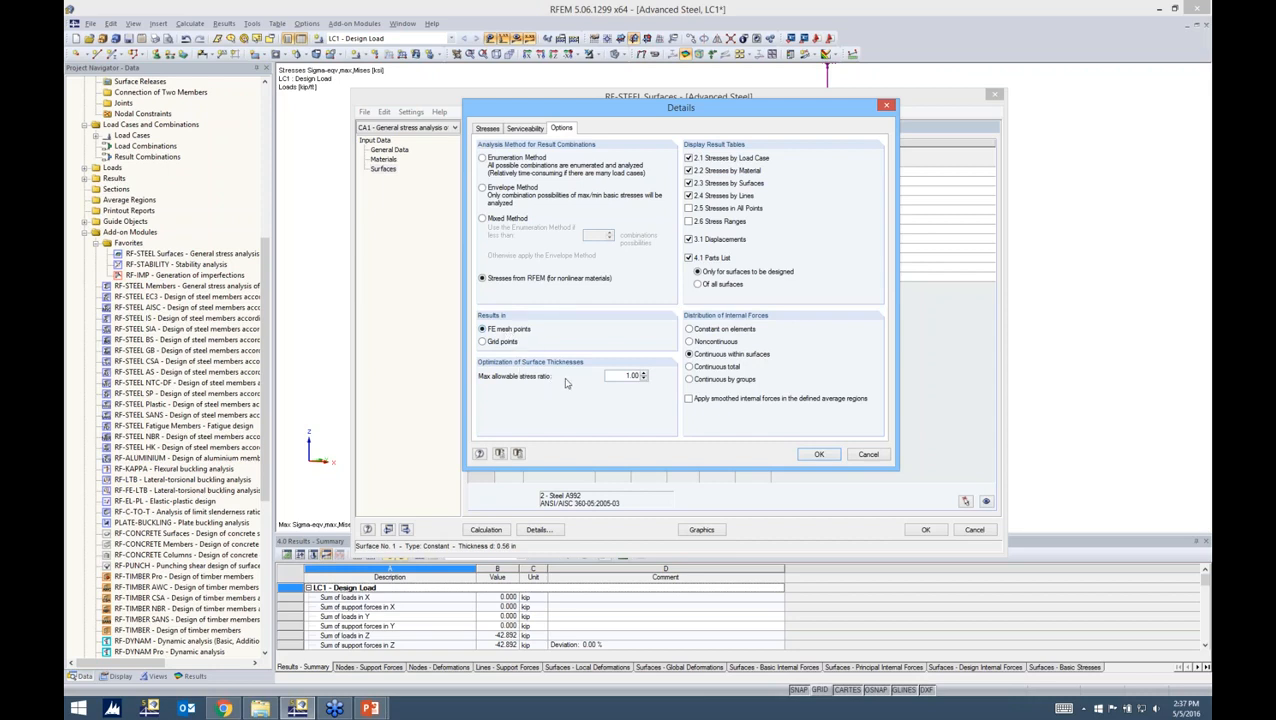
# - Check the maximum allowable stress ratio for thickness optimization, accept the detail settings and run the RF-STEEL Surfaces calculation
pyautogui.doubleClick(627, 375)
pyautogui.doubleClick(632, 374)
pyautogui.click(622, 376)
pyautogui.click(818, 455)
pyautogui.click(486, 529)
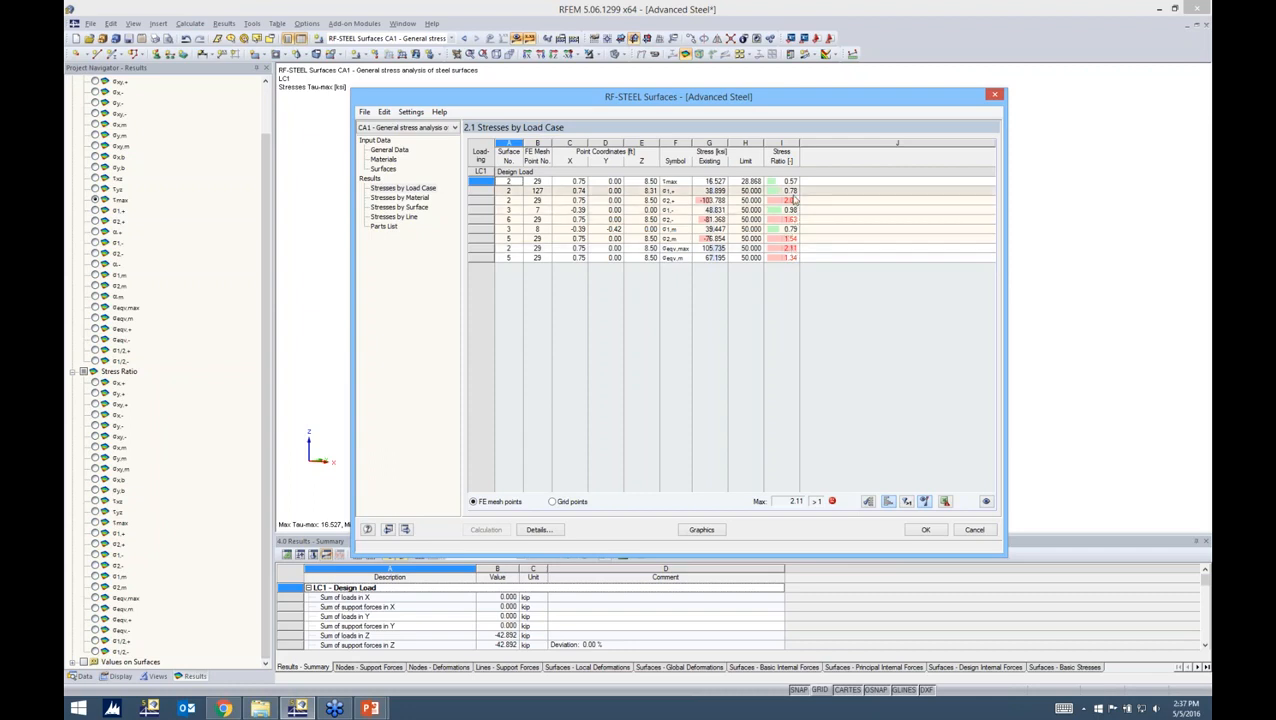
# - Review the result tables of stresses by surface and by load case
pyautogui.click(412, 199)
pyautogui.click(410, 207)
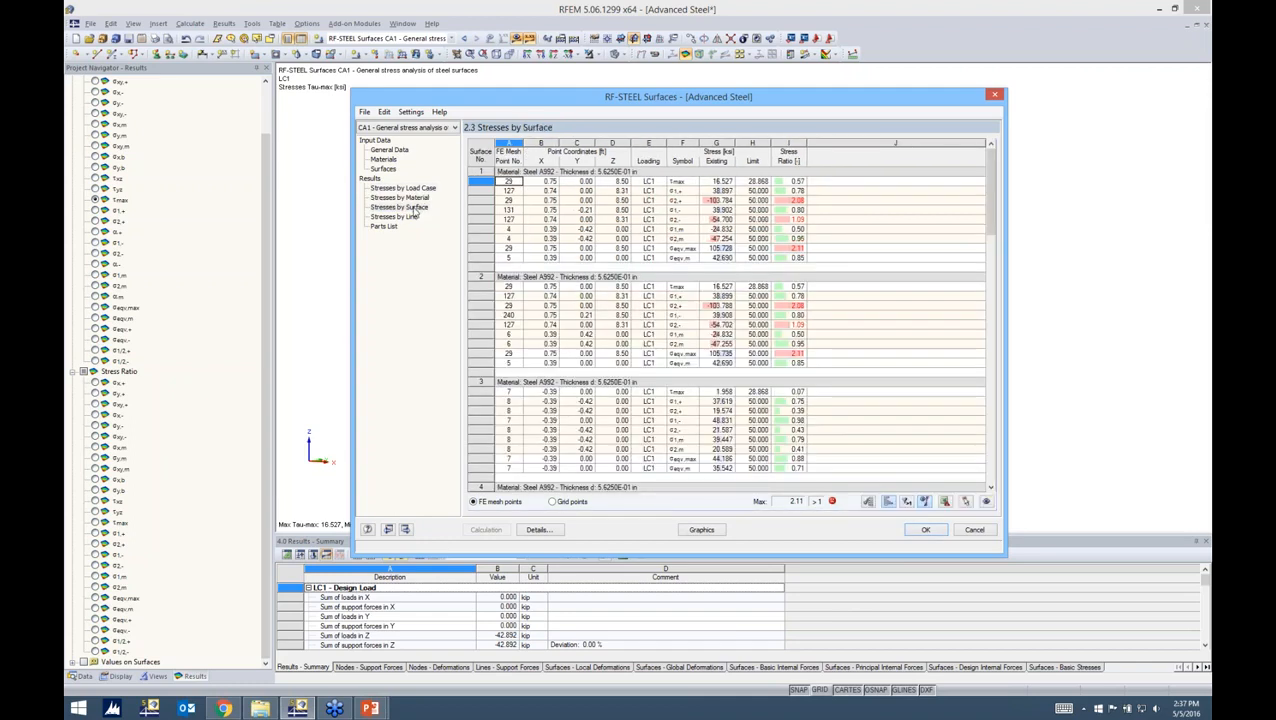
pyautogui.click(447, 189)
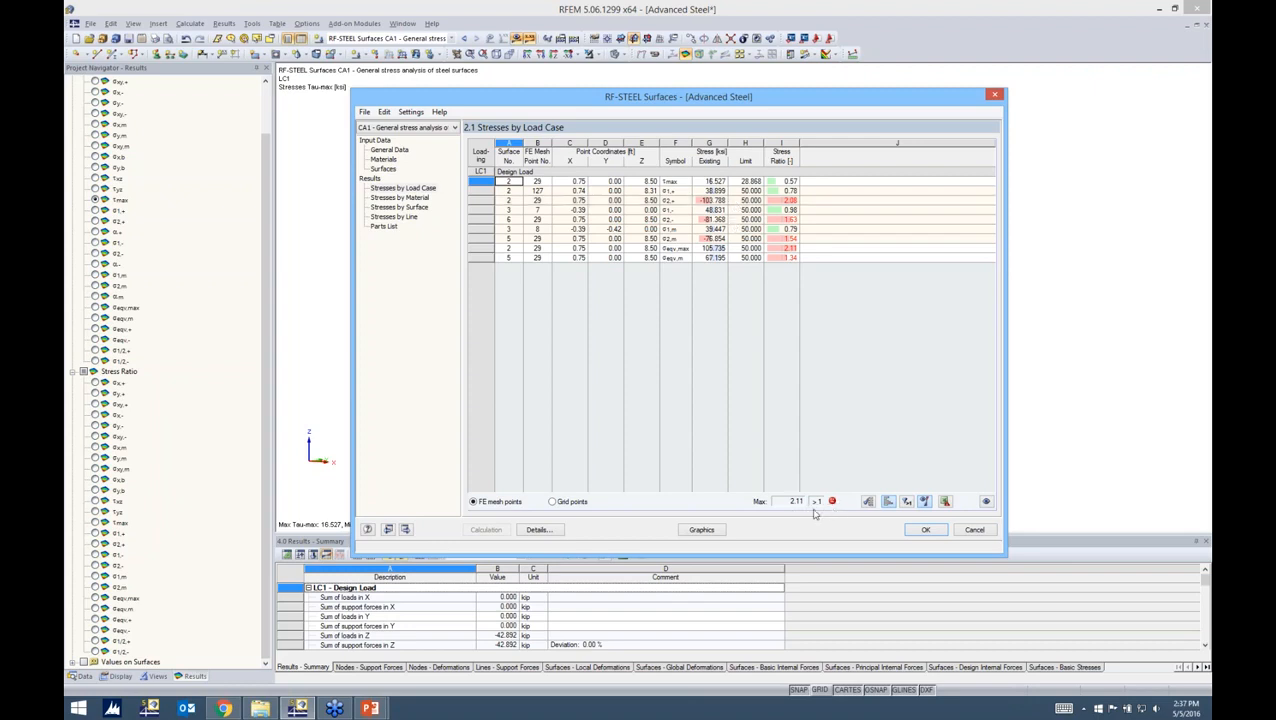
# - Display the σeqv,max stress ratio of RF-STEEL Surfaces CA1 on the model and examine the corner where the beam meets the column
pyautogui.click(702, 530)
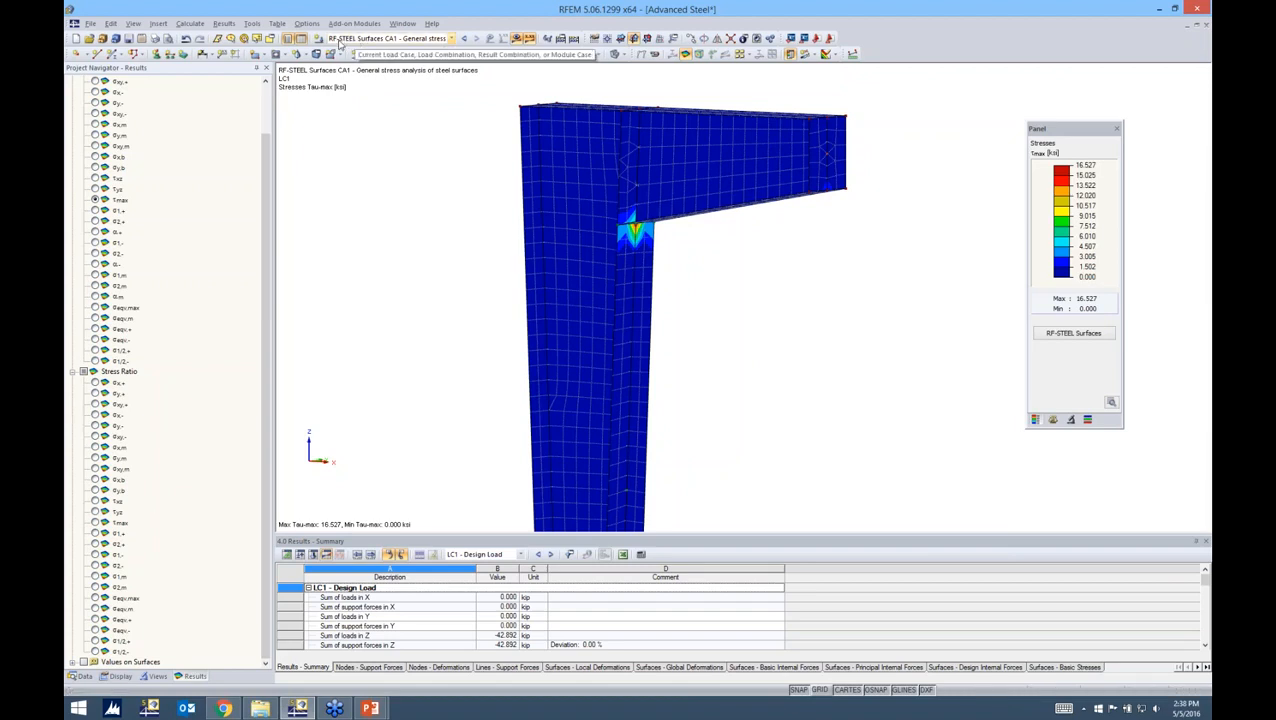
pyautogui.click(451, 39)
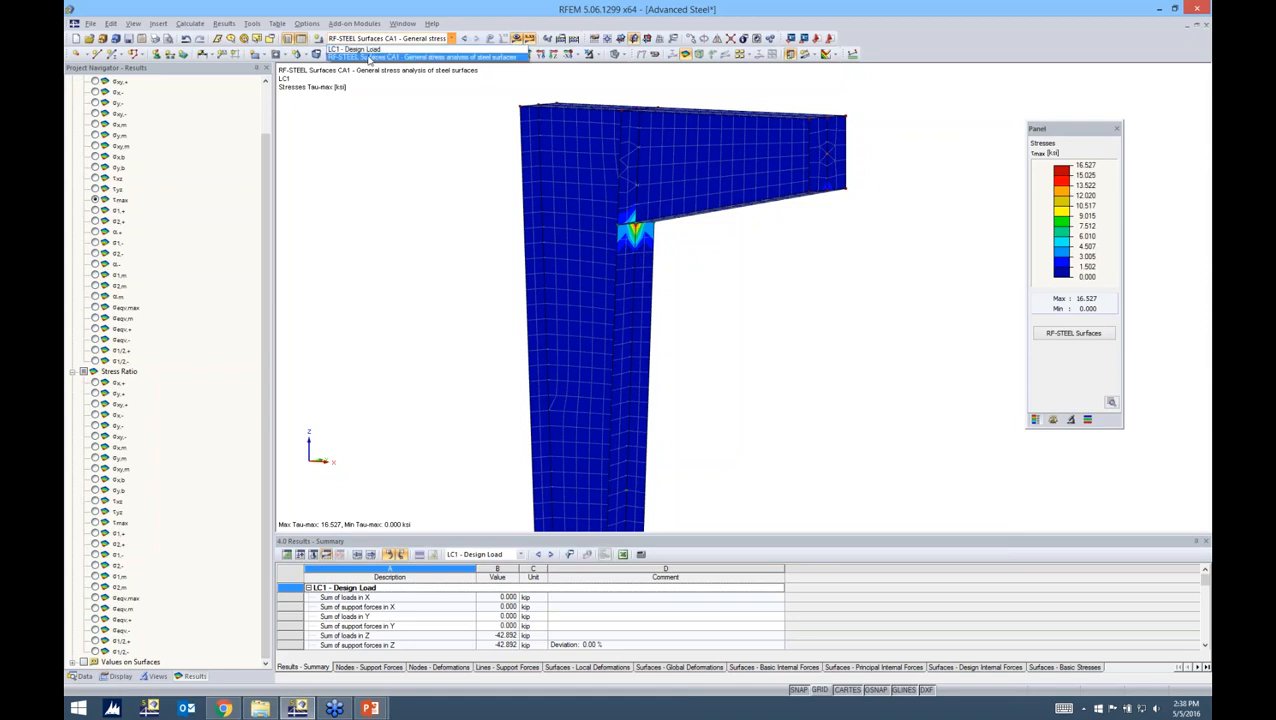
pyautogui.click(369, 57)
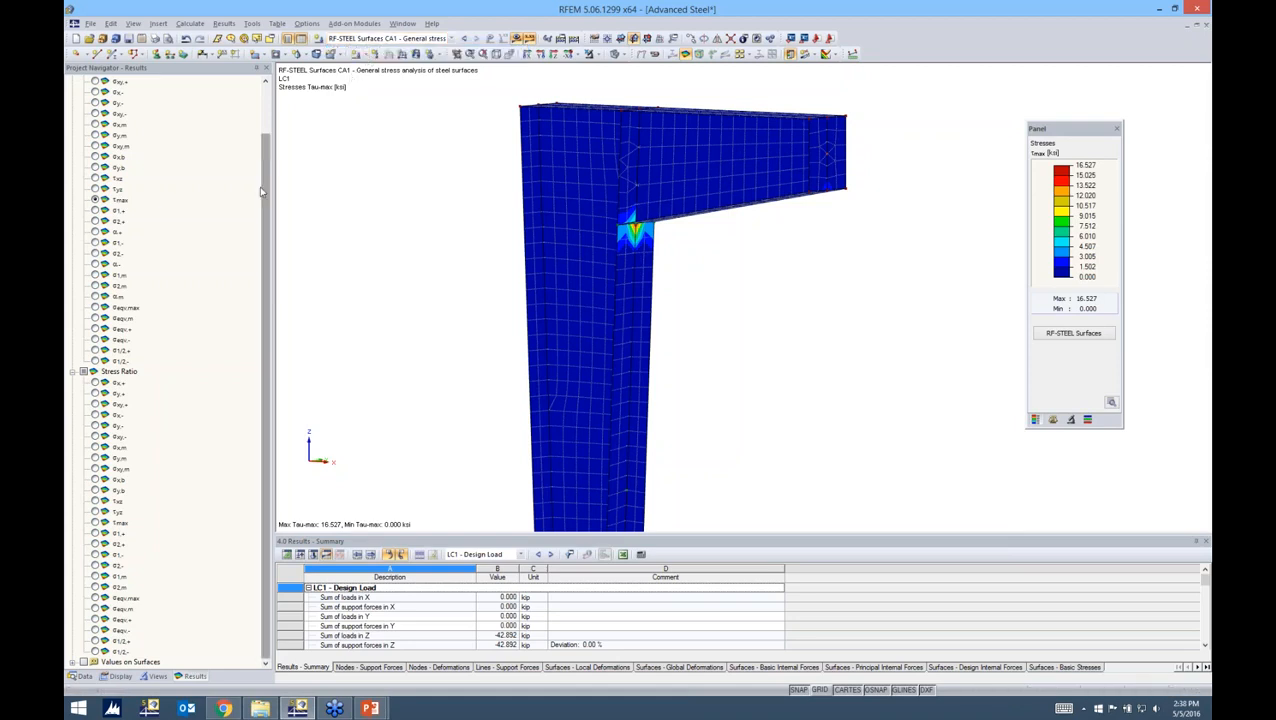
pyautogui.scroll(2, 261, 176)
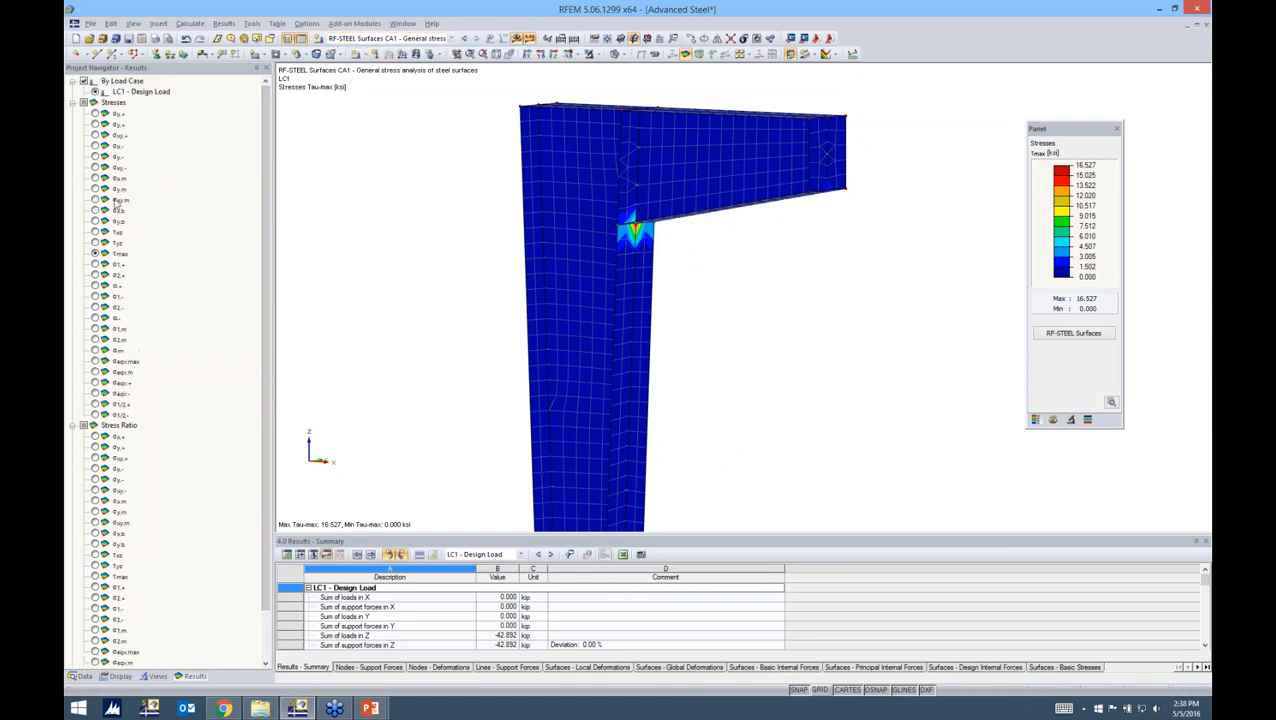
pyautogui.scroll(-3, 250, 268)
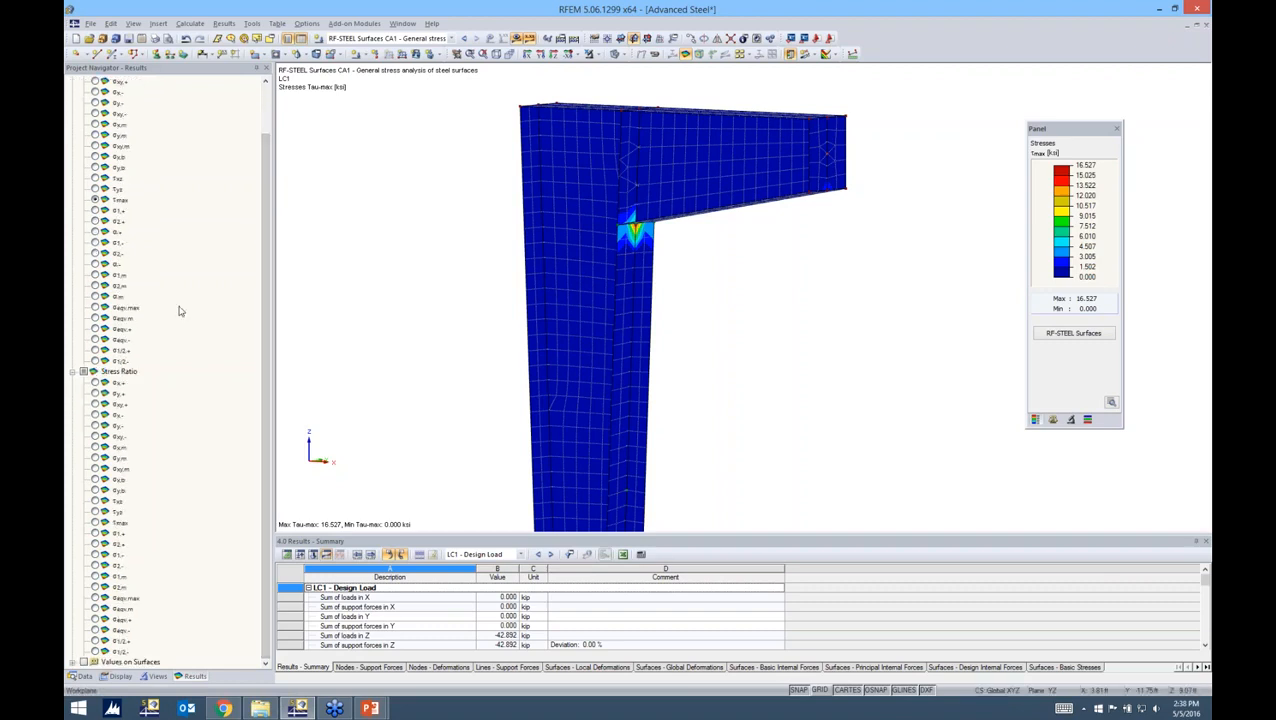
pyautogui.click(95, 598)
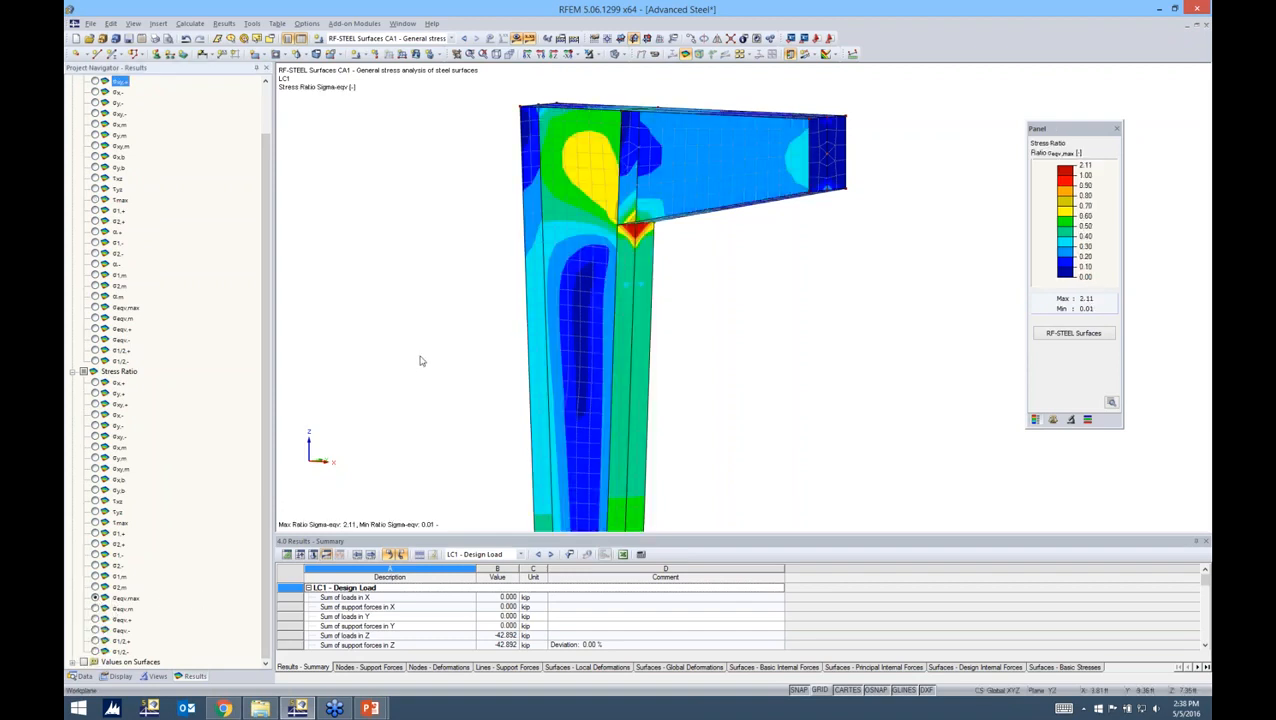
pyautogui.keyDown('ctrl'); pyautogui.moveTo(723, 294); pyautogui.dragTo(850, 306, button='middle'); pyautogui.keyUp('ctrl')
pyautogui.rightClick(1052, 277)
pyautogui.click(716, 260)
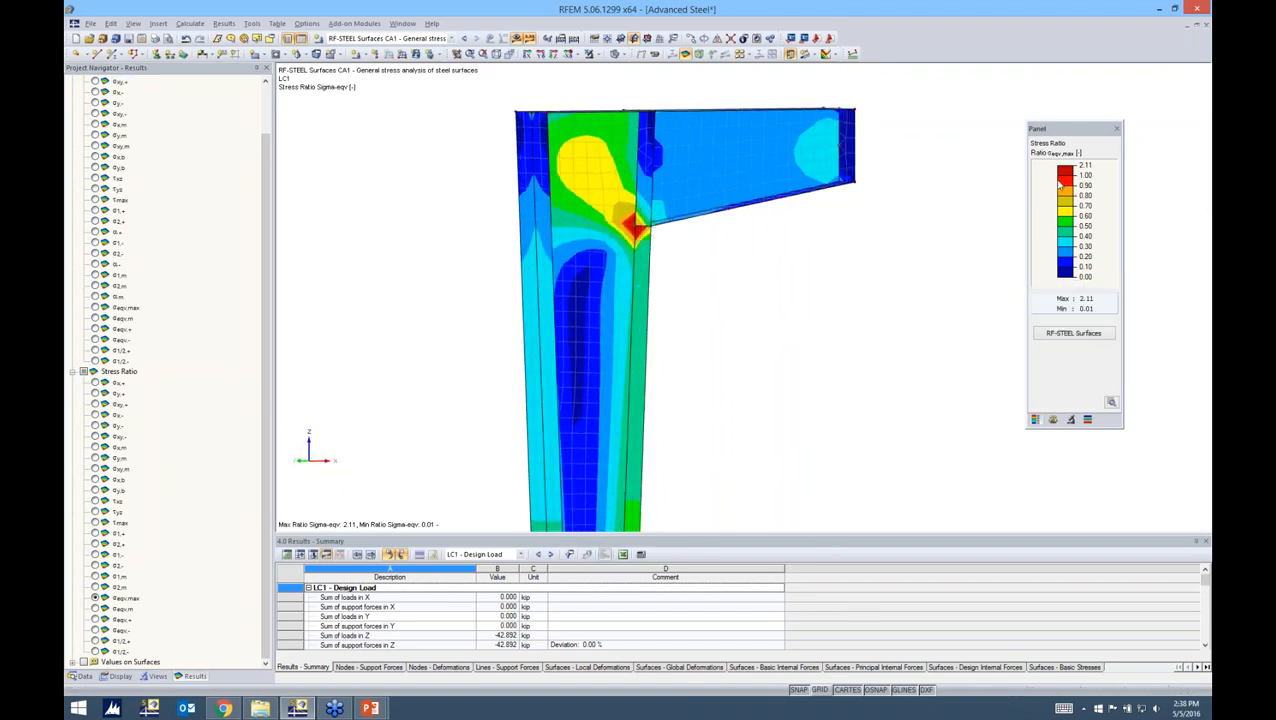
pyautogui.scroll(5, 630, 224)
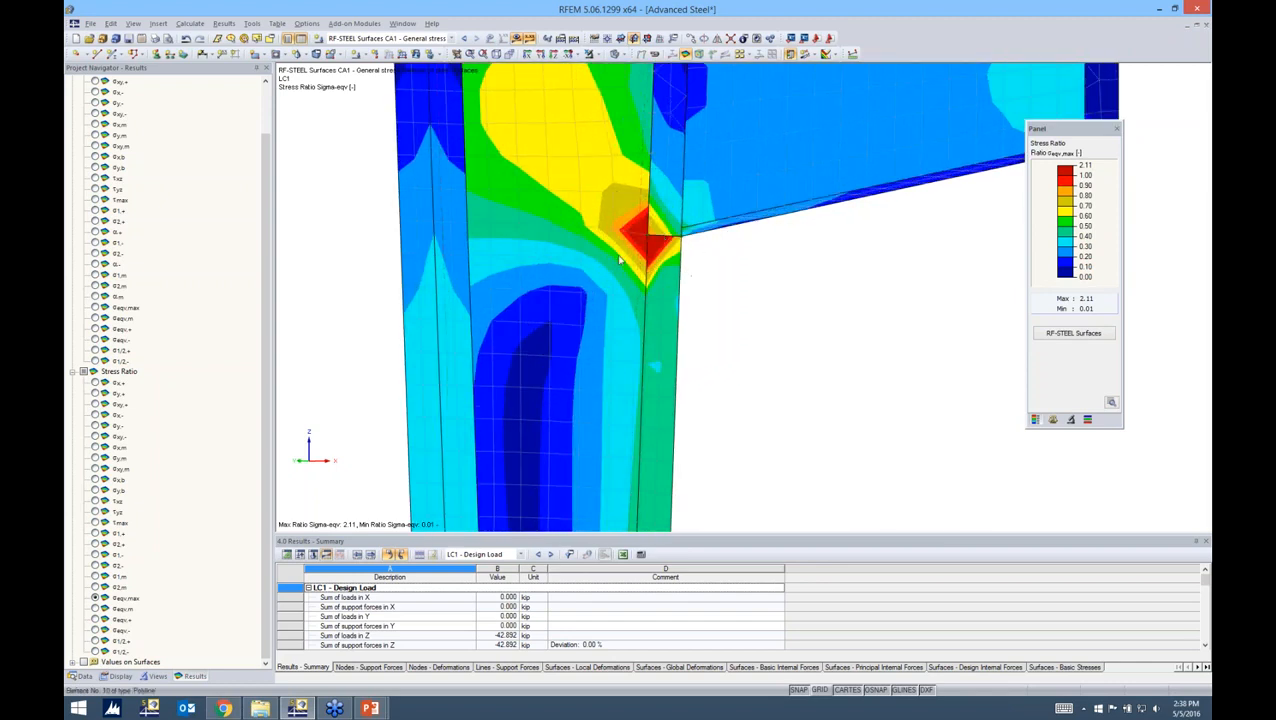
pyautogui.scroll(-4, 648, 257)
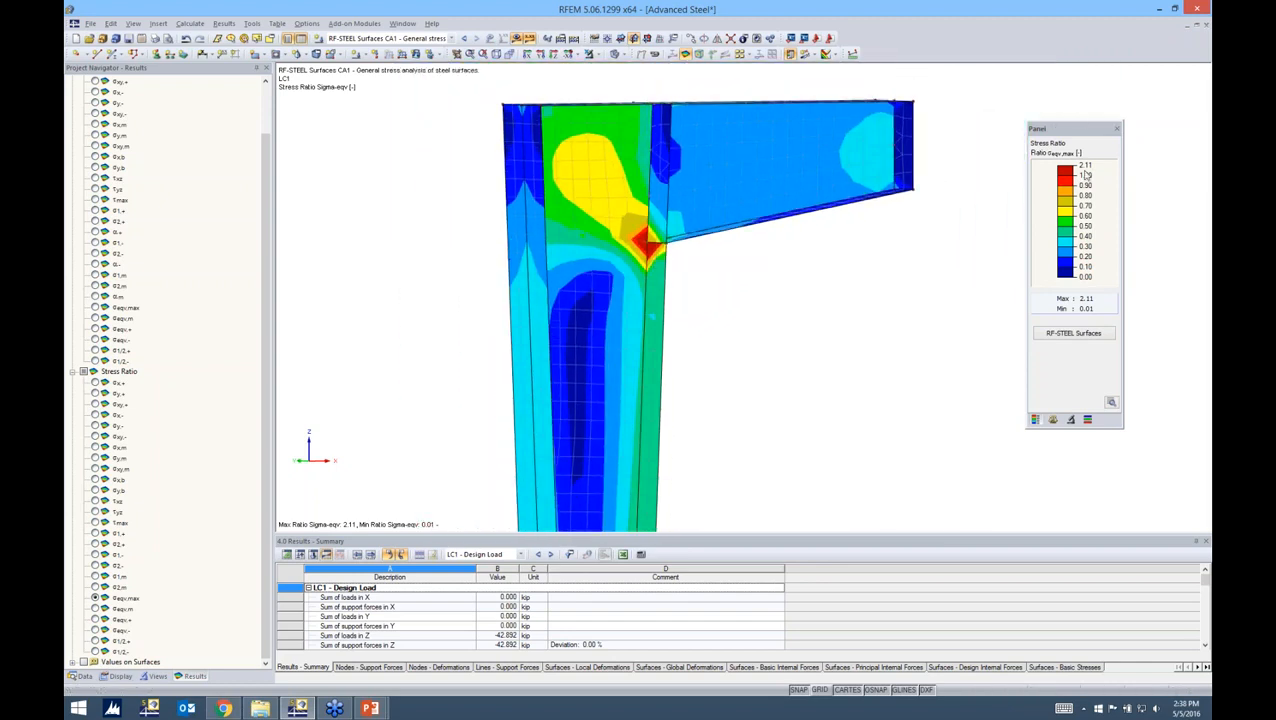
pyautogui.keyDown('ctrl'); pyautogui.moveTo(763, 291); pyautogui.dragTo(470, 296, button='middle'); pyautogui.keyUp('ctrl')
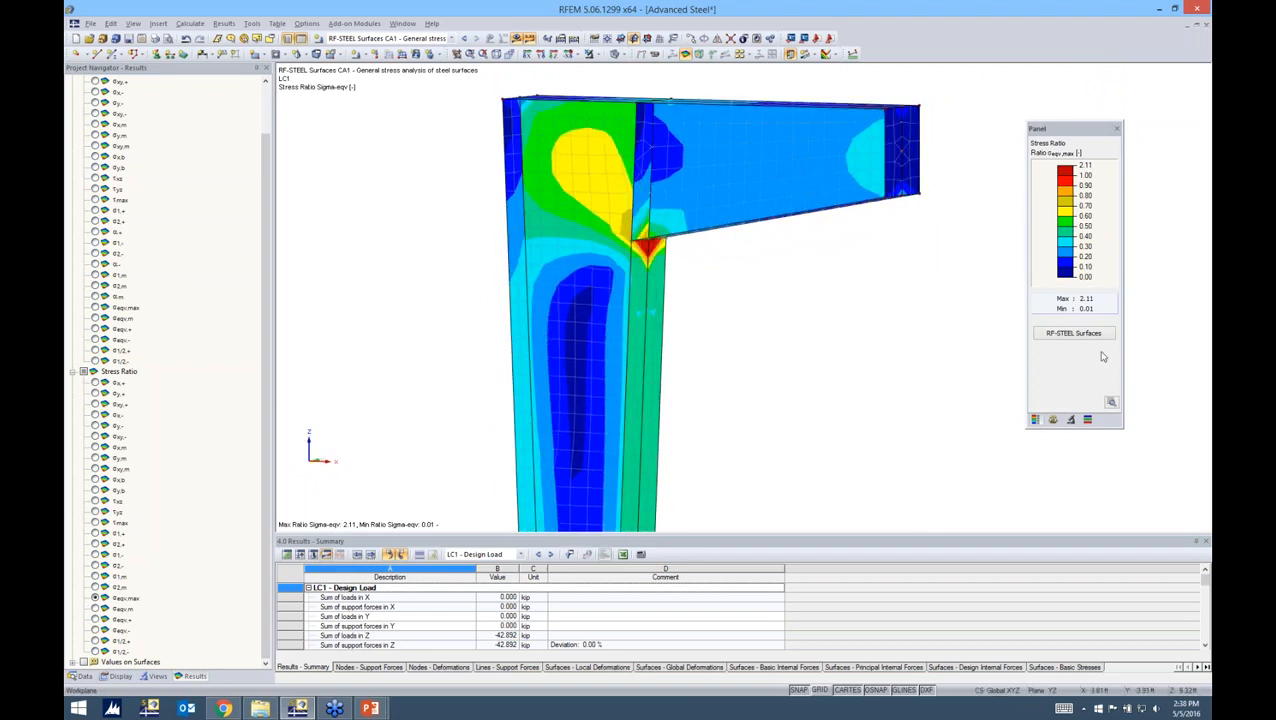
# - Recheck the module's stresses by load case and return to the graphical σeqv,max stress ratio display
pyautogui.click(1074, 334)
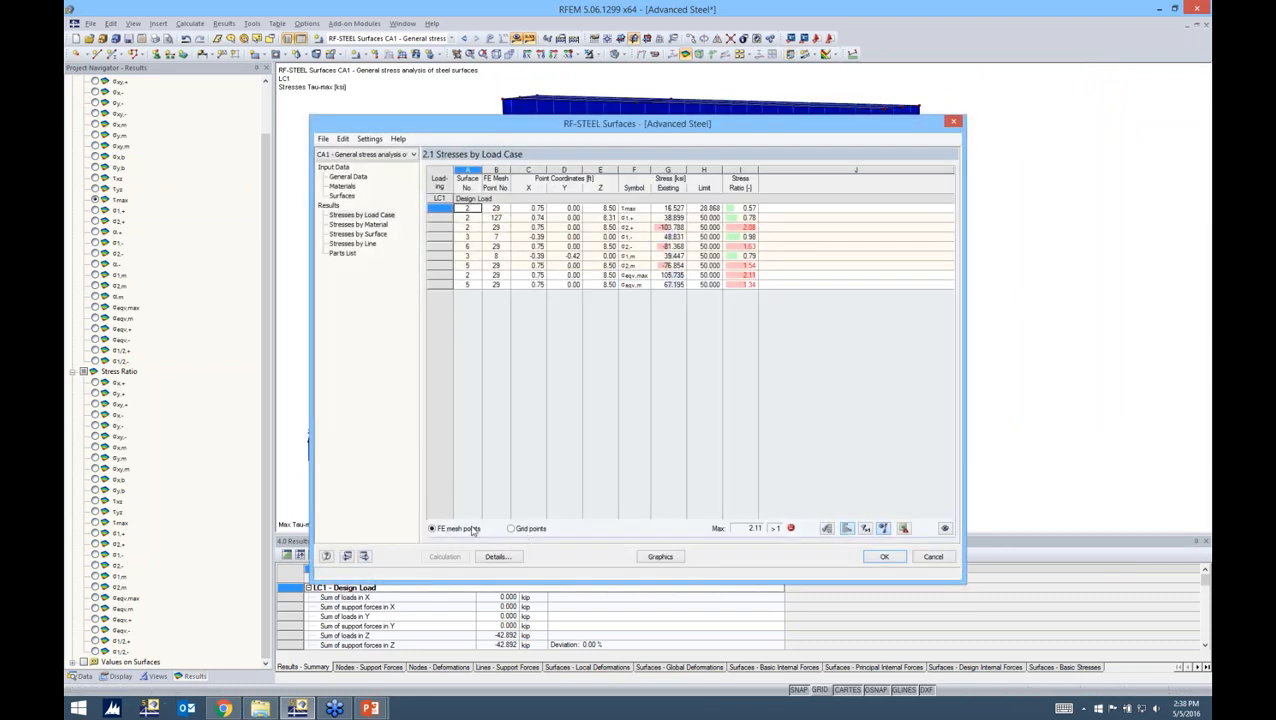
pyautogui.click(660, 556)
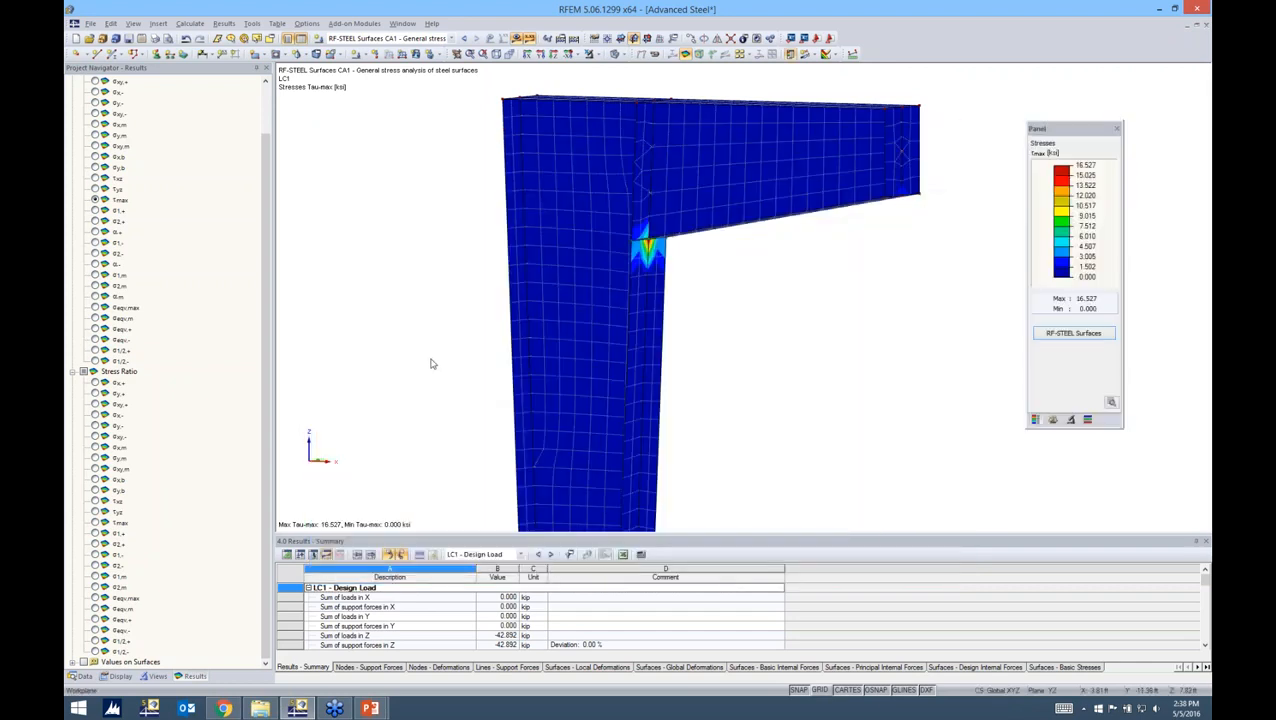
pyautogui.moveTo(433, 362); pyautogui.dragTo(419, 308, button='middle')
pyautogui.click(95, 597)
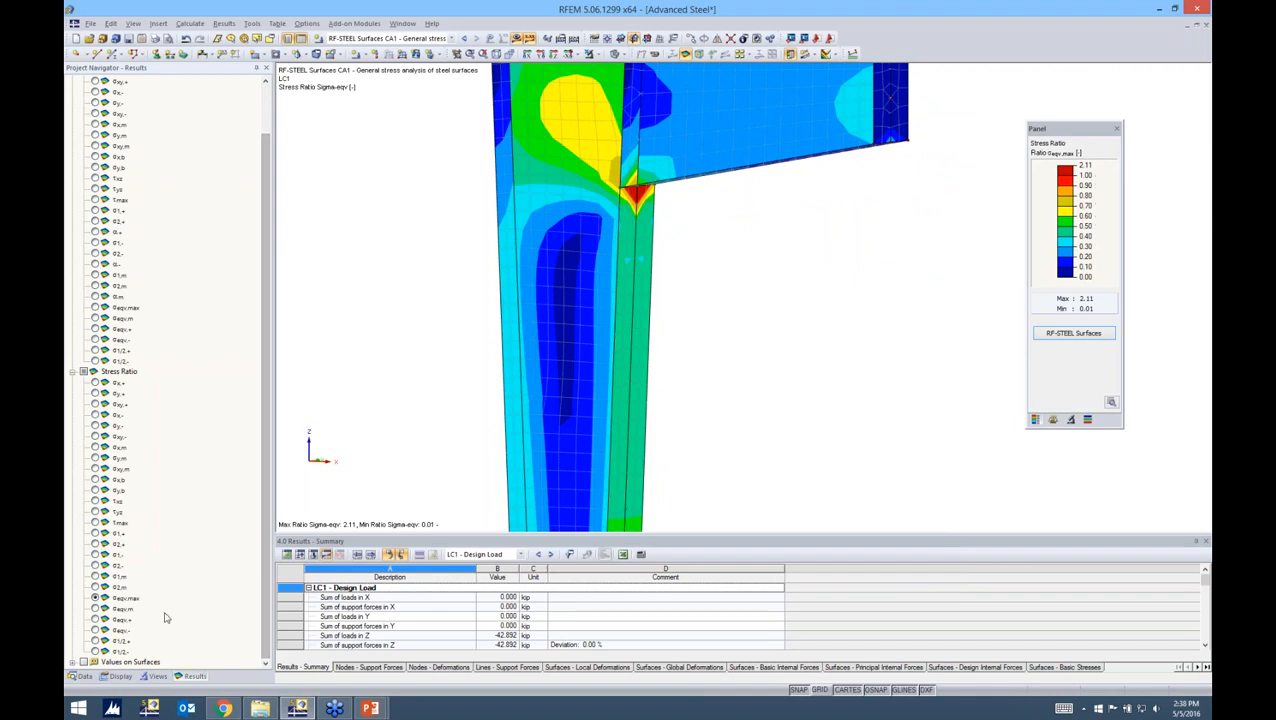
# - Show the σeqv,max ratio values on the surfaces at the FE mesh points, with the extreme values option off
pyautogui.click(74, 662)
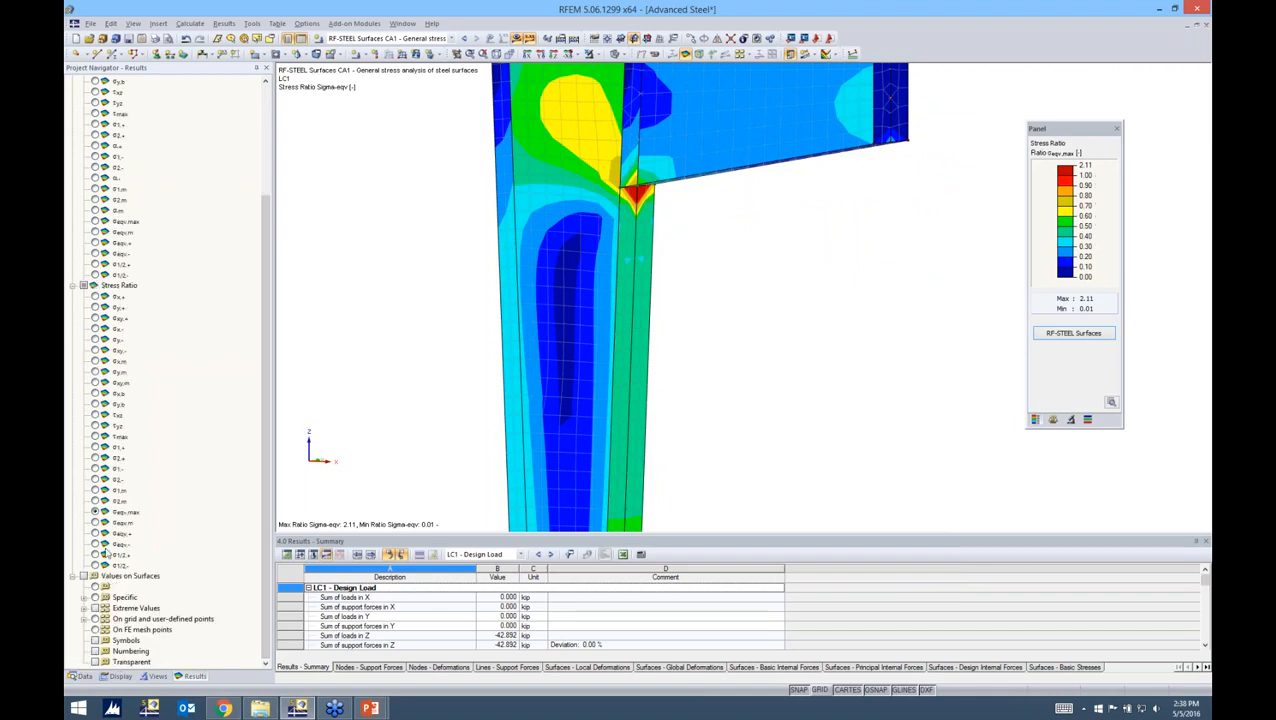
pyautogui.click(84, 577)
pyautogui.click(85, 608)
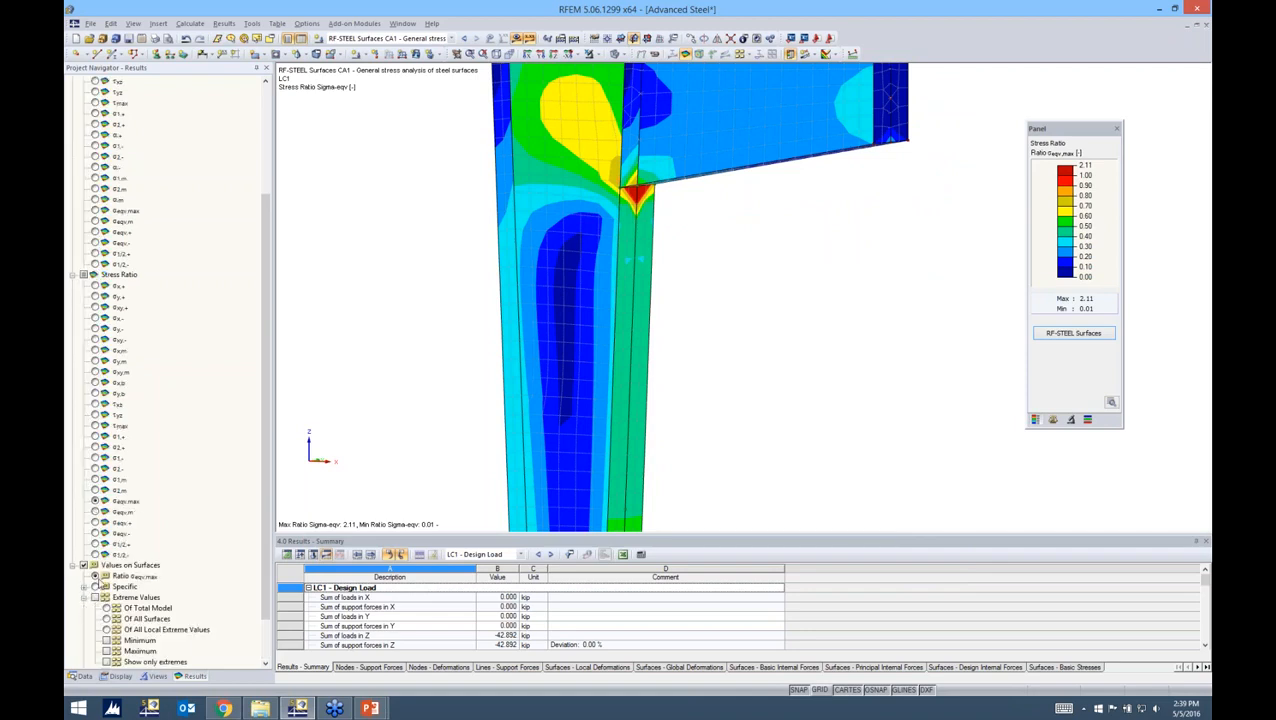
pyautogui.scroll(-2, 97, 578)
pyautogui.keyDown('ctrl'); pyautogui.moveTo(791, 391); pyautogui.dragTo(727, 421, button='middle'); pyautogui.keyUp('ctrl')
pyautogui.click(95, 629)
pyautogui.click(96, 523)
pyautogui.scroll(-2, 474, 425)
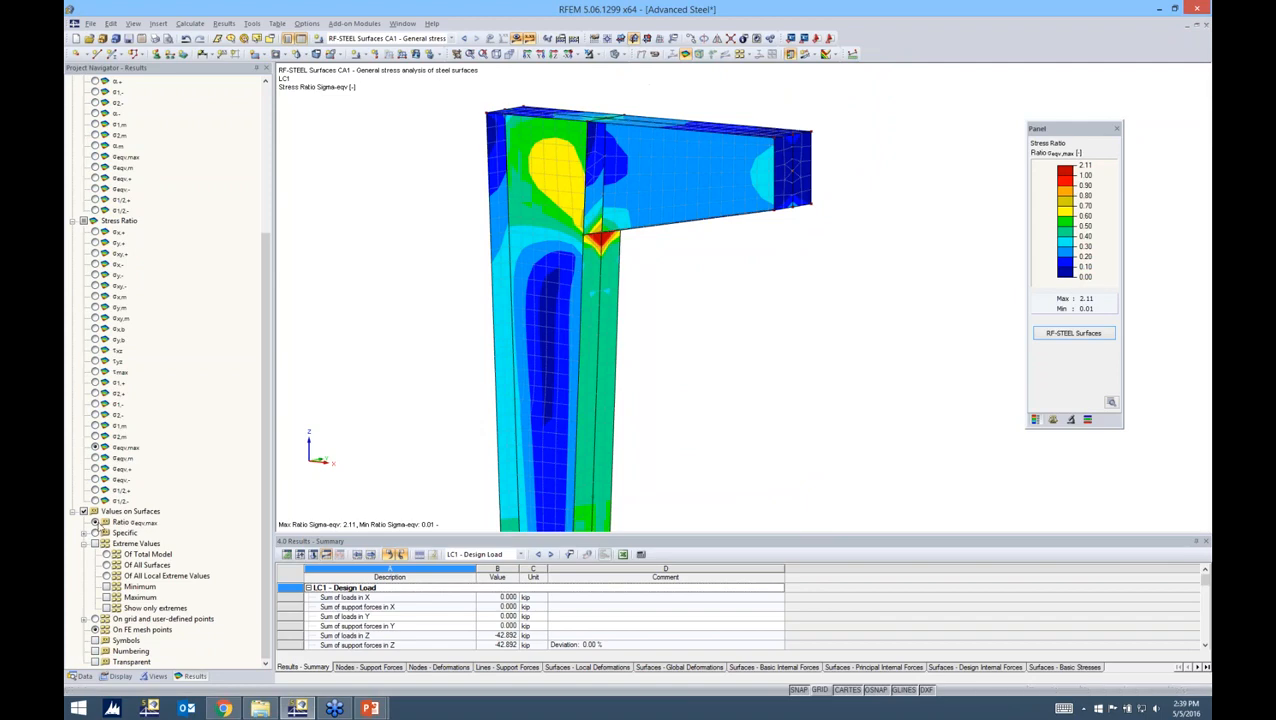
pyautogui.click(95, 544)
pyautogui.click(96, 545)
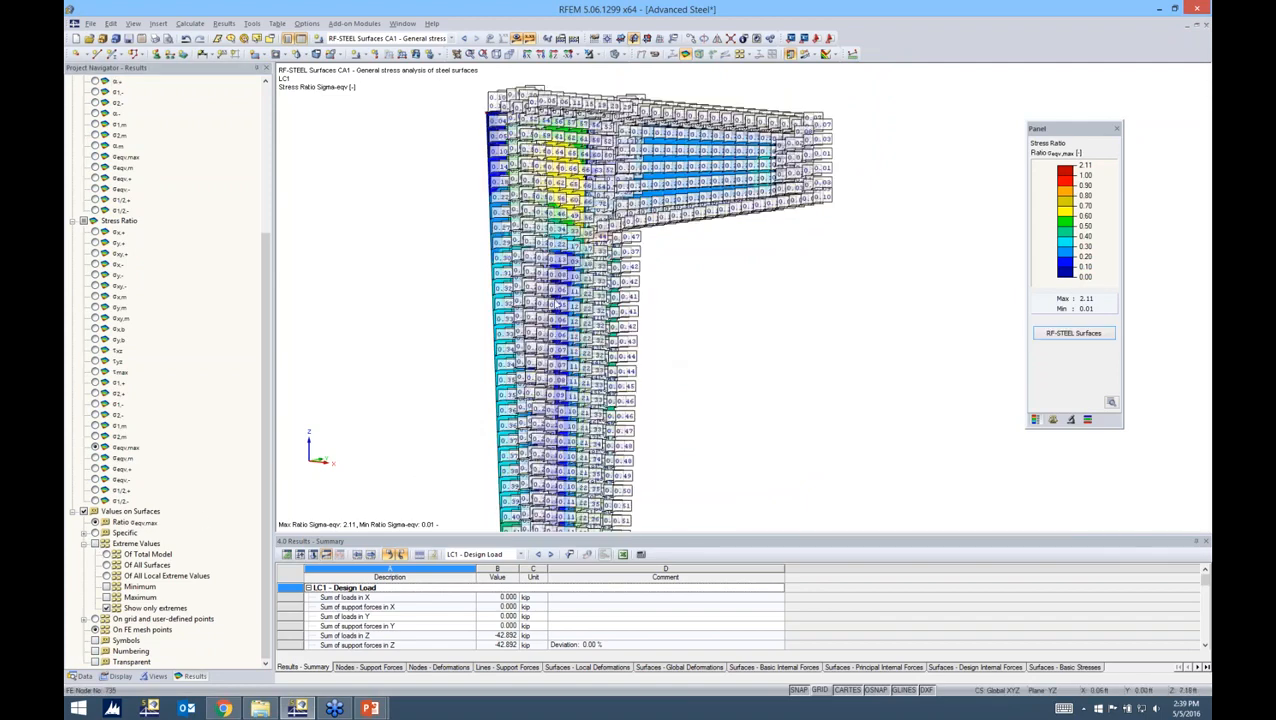
# - Examine the stress ratio values across the column web, the flange and the beam-column corner
pyautogui.scroll(5, 550, 290)
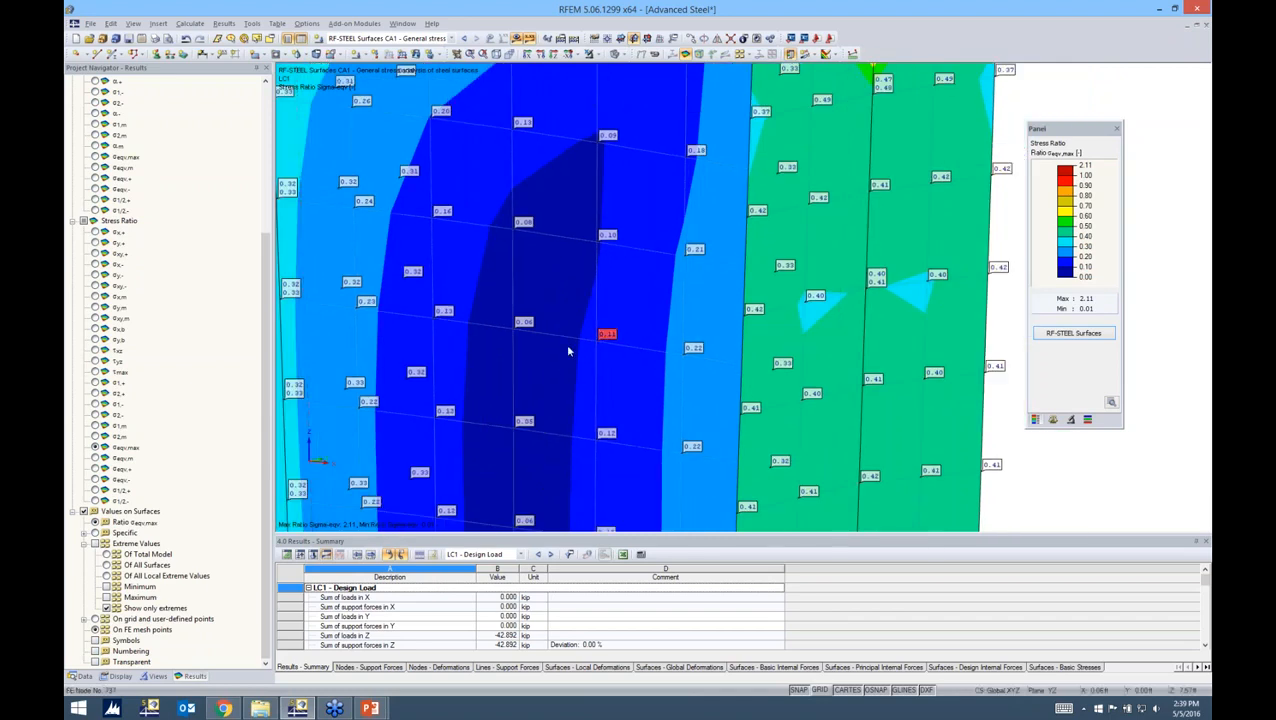
pyautogui.scroll(1, 567, 351)
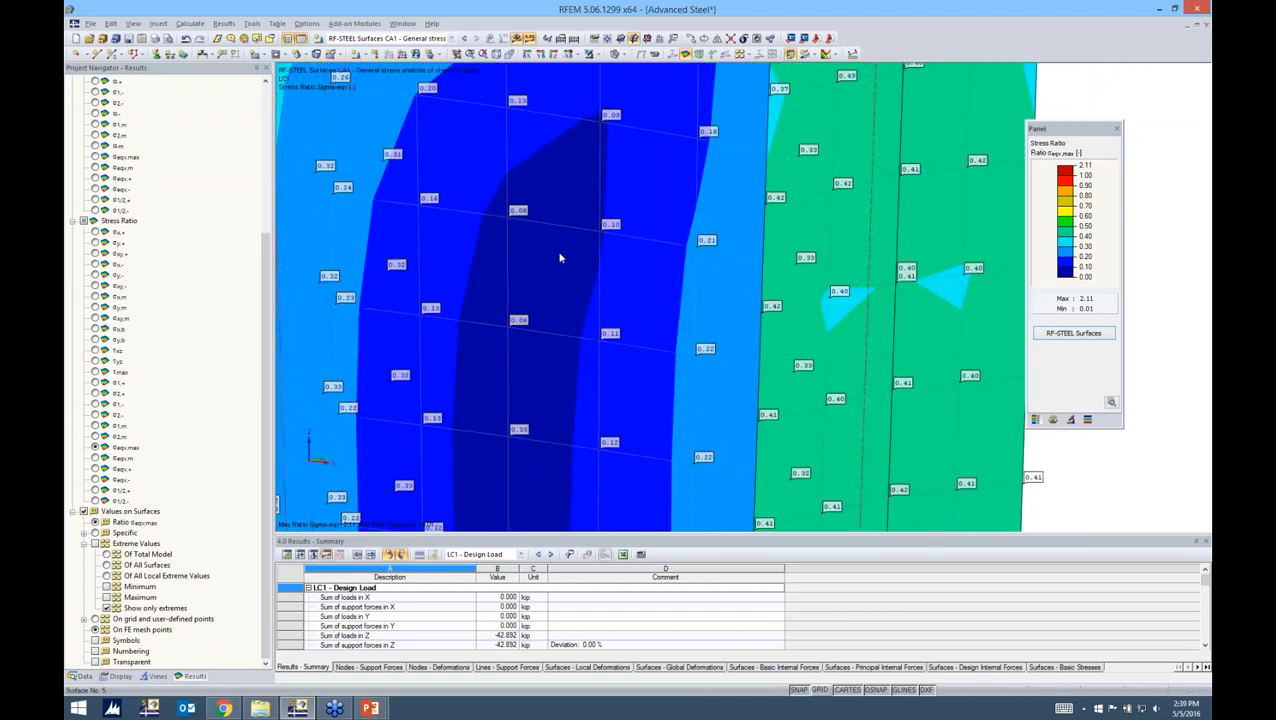
pyautogui.scroll(-4, 560, 258)
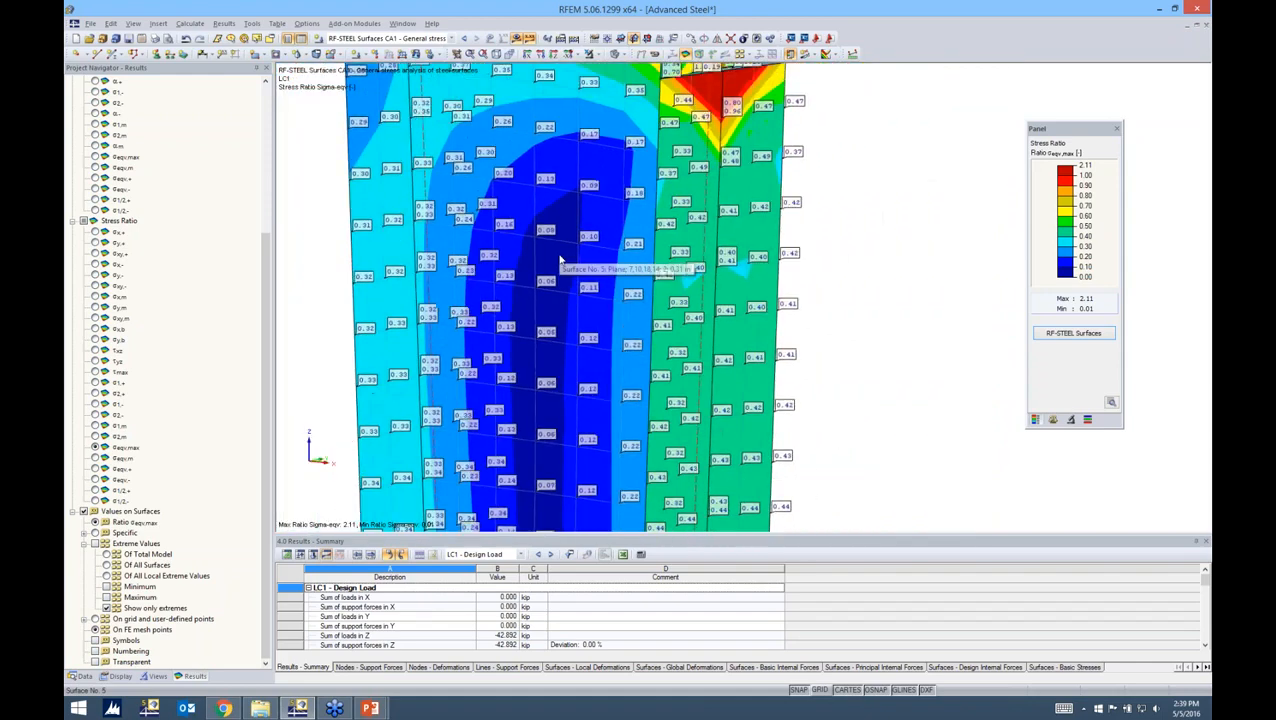
pyautogui.scroll(-2, 560, 258)
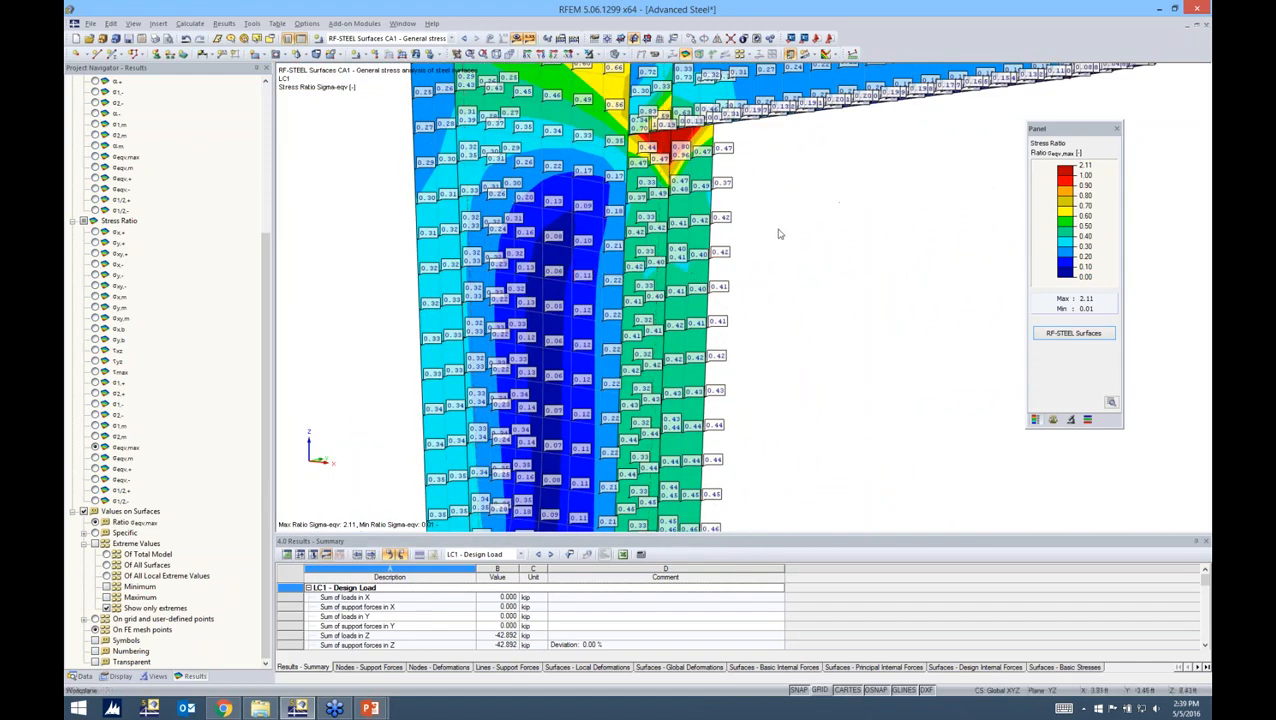
pyautogui.keyDown('ctrl'); pyautogui.moveTo(872, 262); pyautogui.dragTo(800, 255, button='middle'); pyautogui.keyUp('ctrl')
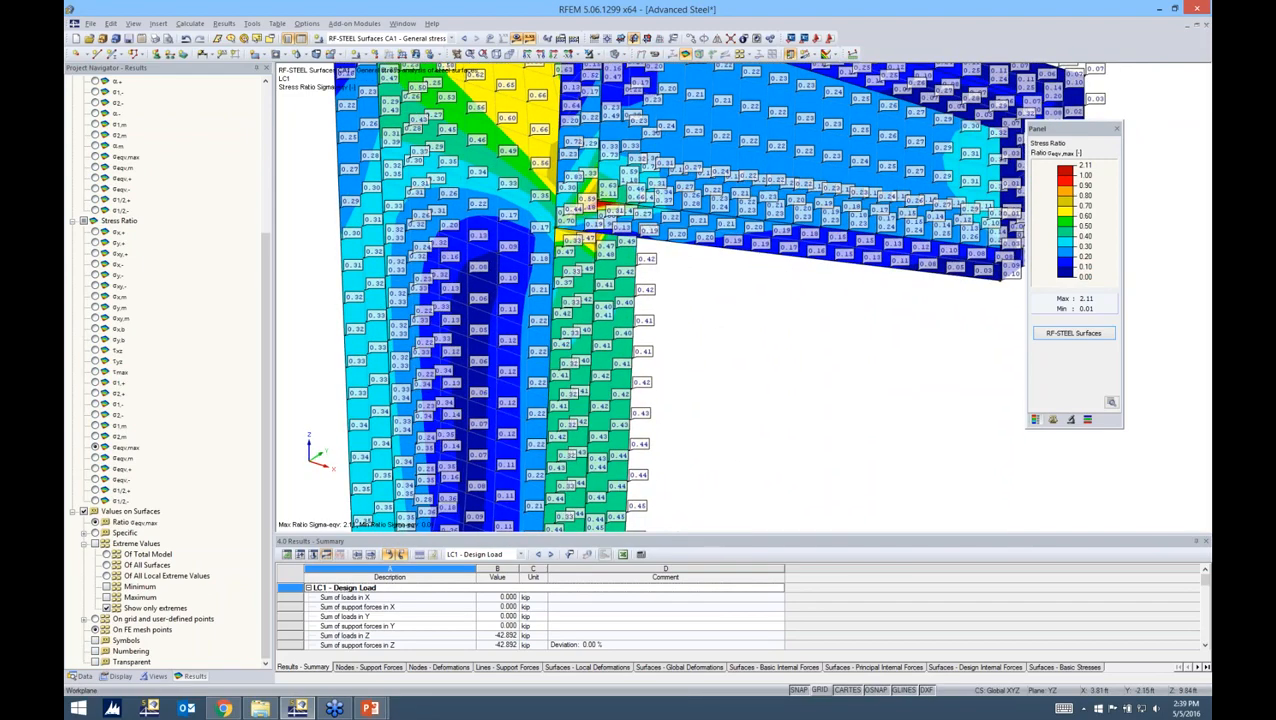
# - Switch the module's stress results from FE mesh points to grid points and recalculate
pyautogui.click(1068, 337)
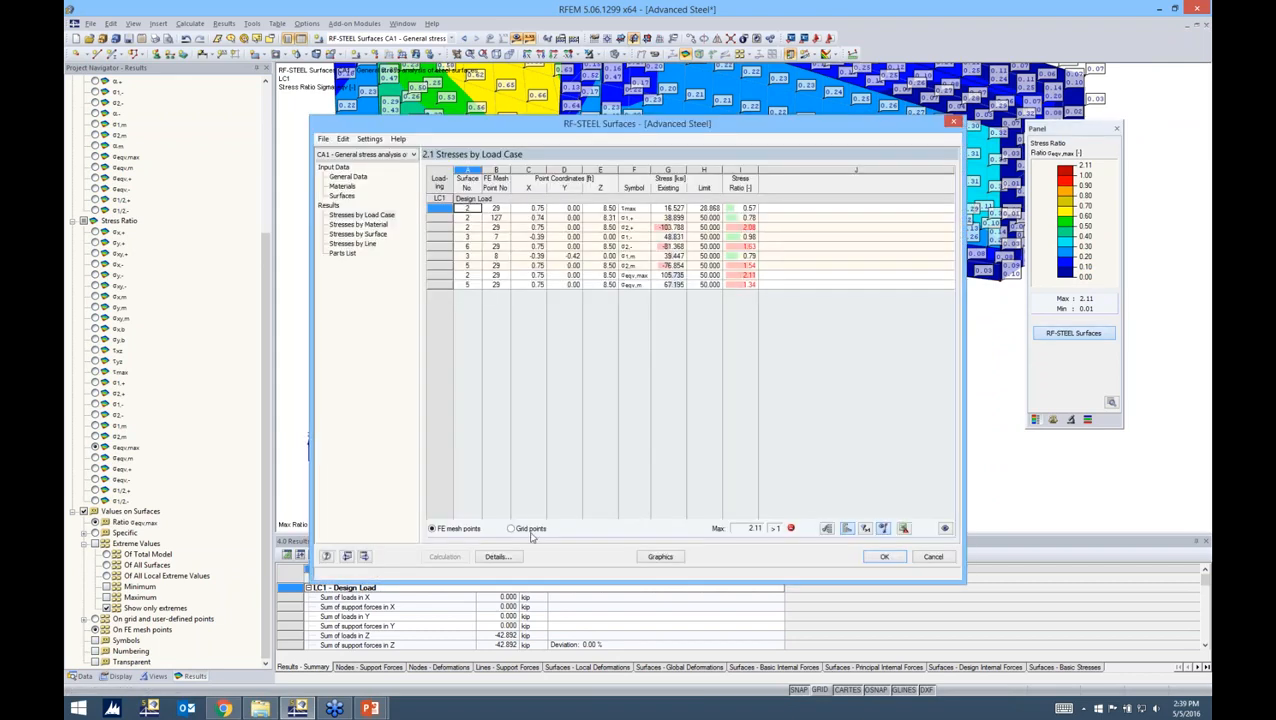
pyautogui.click(512, 529)
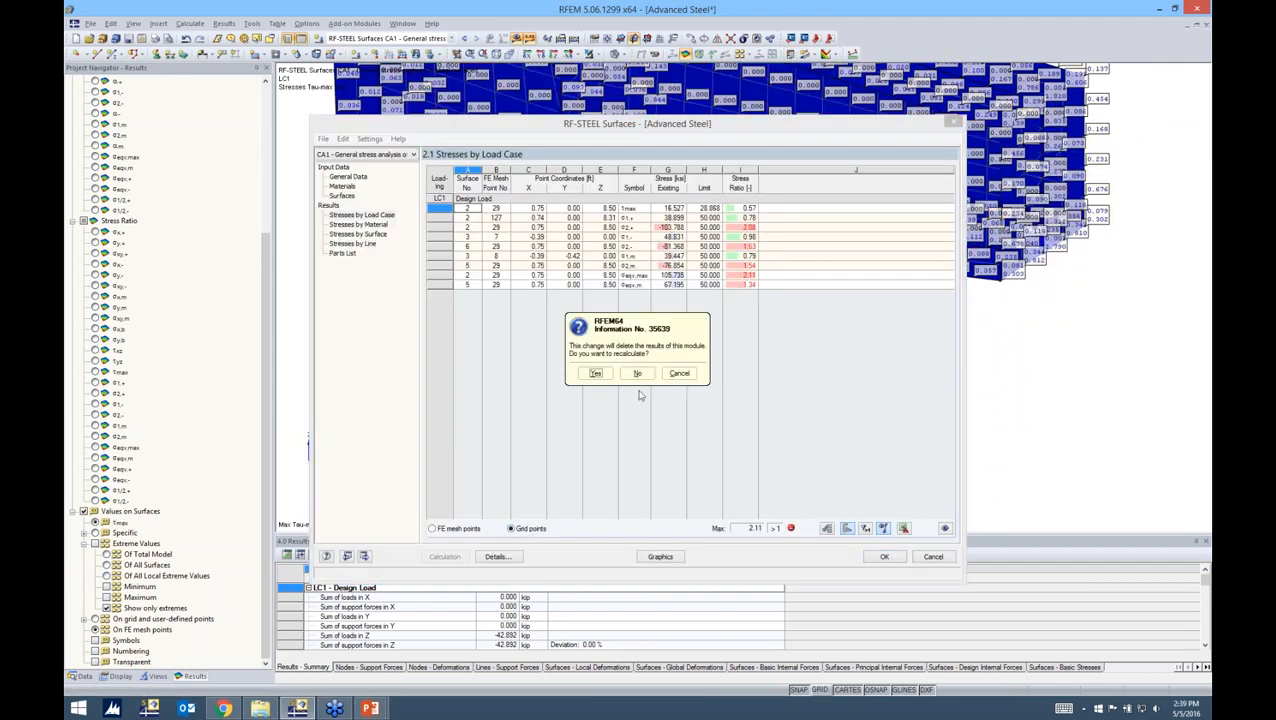
pyautogui.click(596, 374)
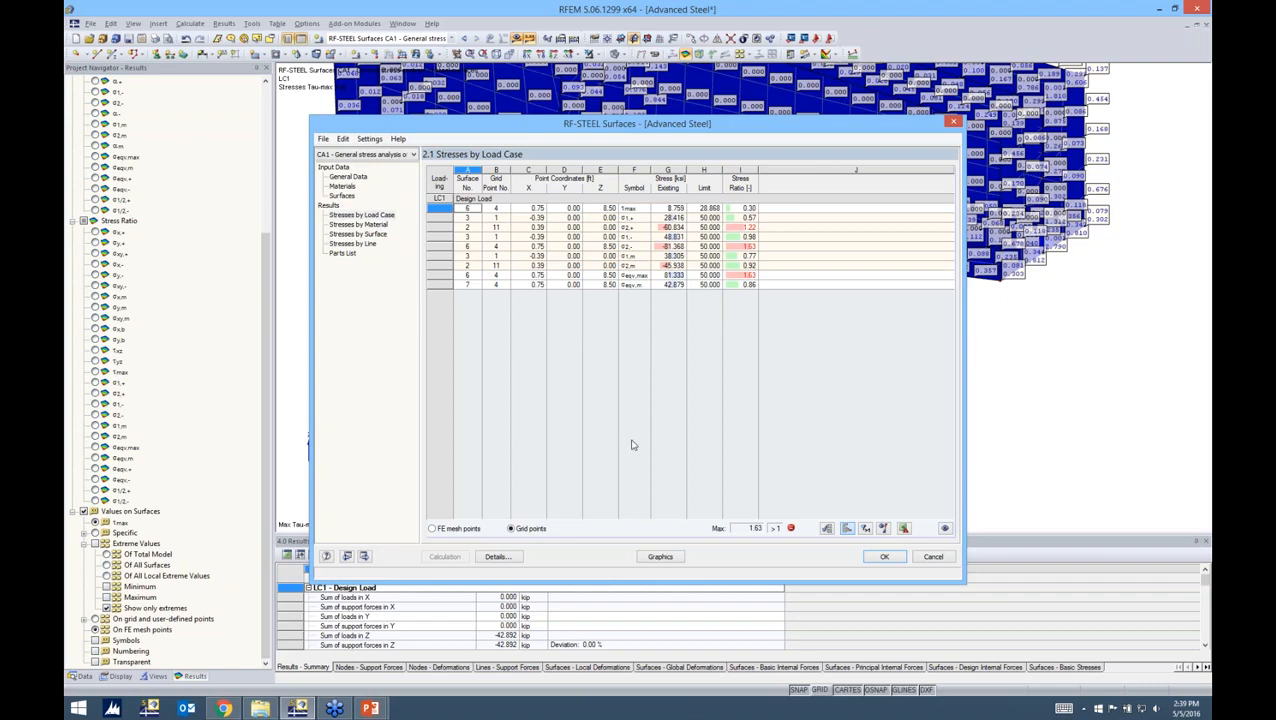
# - Return to the graphical results on the model and turn off the values on surfaces
pyautogui.click(658, 557)
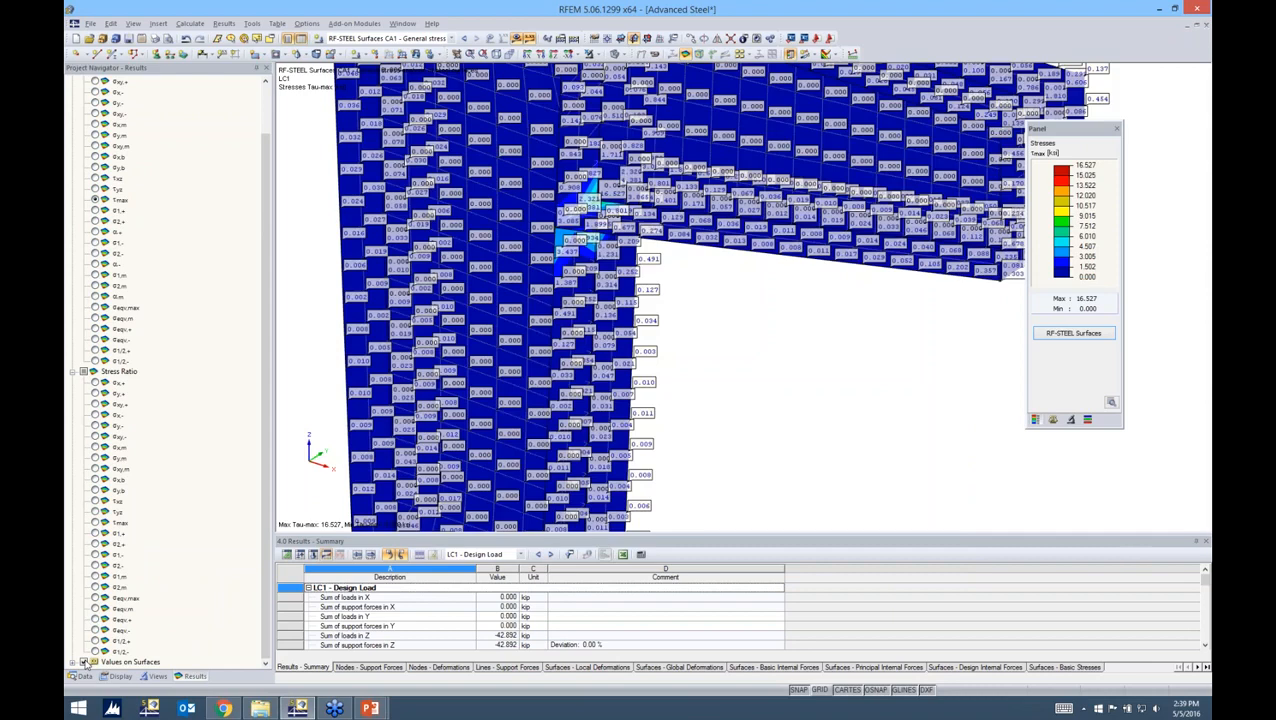
pyautogui.click(85, 662)
pyautogui.scroll(-1, 682, 307)
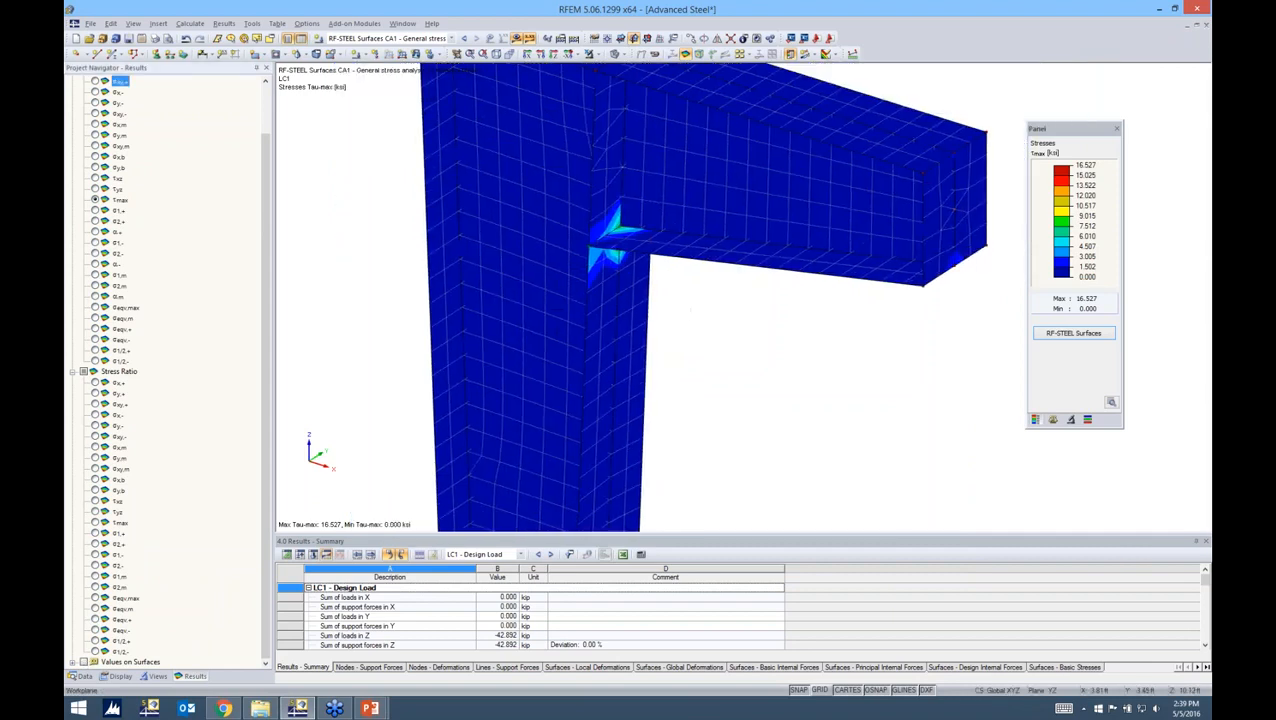
# - Show the σeqv,max stress ratio and review the column web surface's result grid settings, comparing Polar and keeping the Cartesian grid type
pyautogui.keyDown('ctrl'); pyautogui.moveTo(690, 309); pyautogui.dragTo(706, 292, button='middle'); pyautogui.keyUp('ctrl')
pyautogui.click(95, 598)
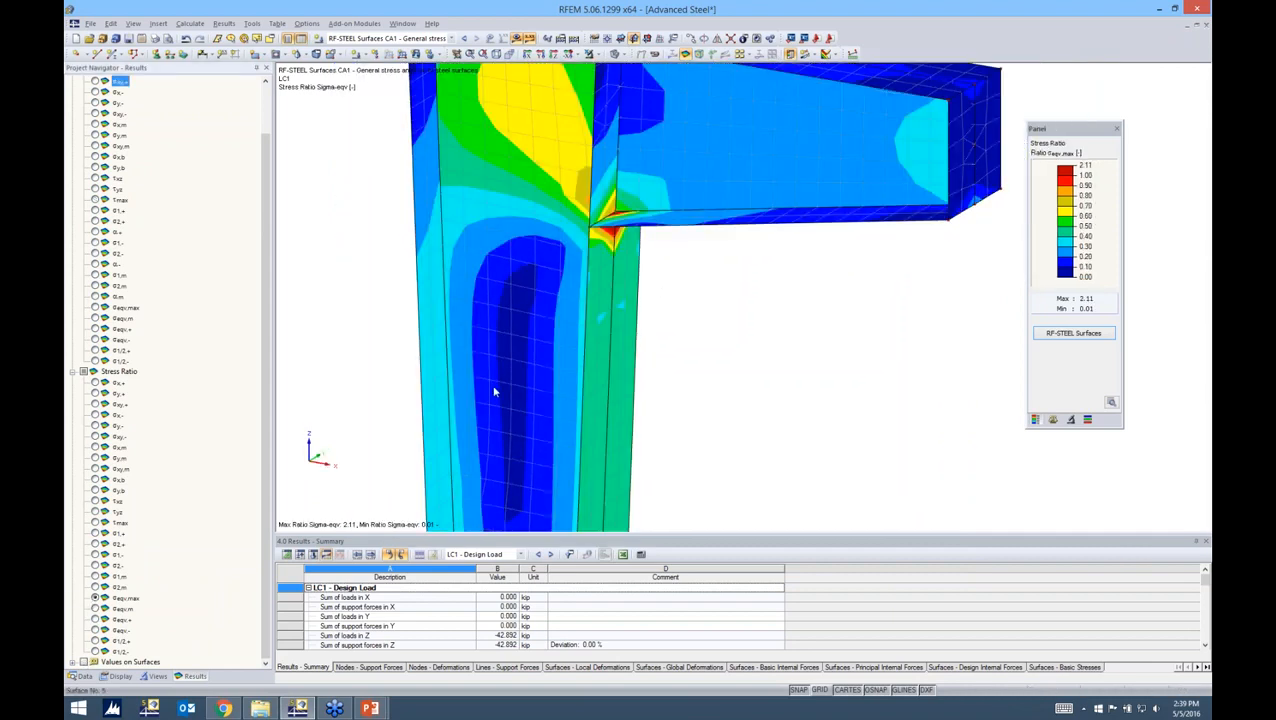
pyautogui.doubleClick(514, 344)
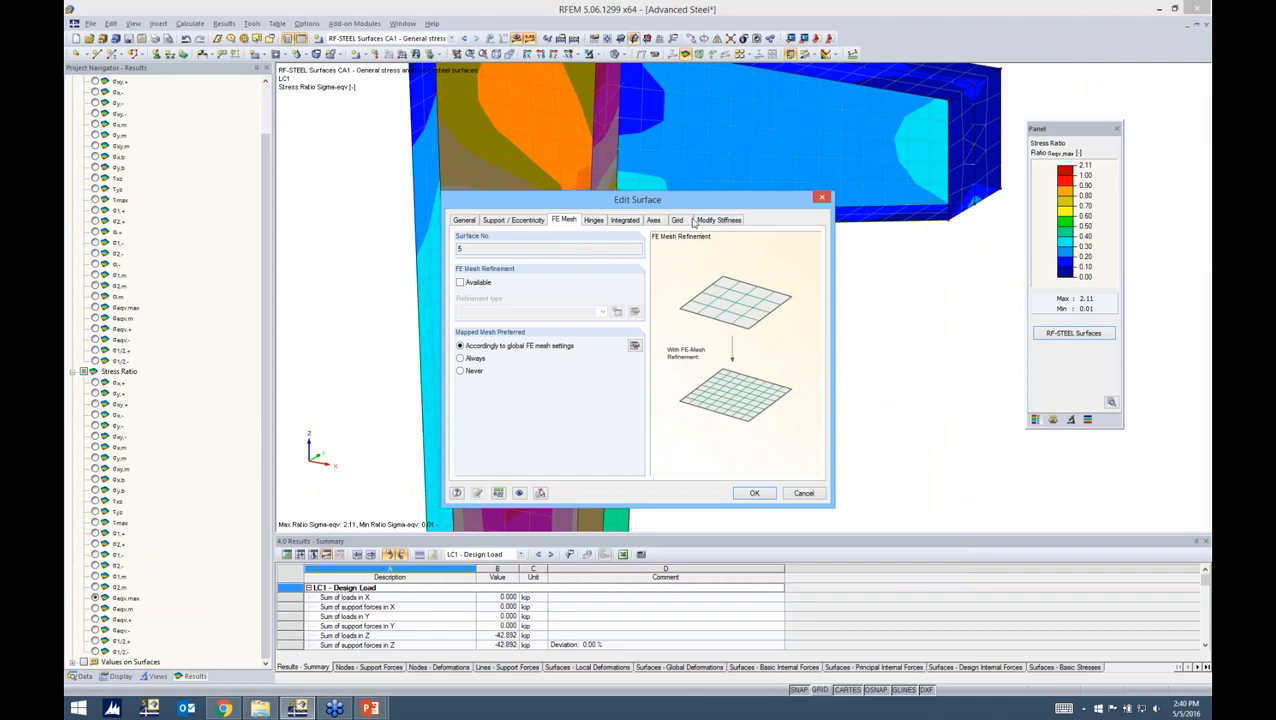
pyautogui.click(678, 220)
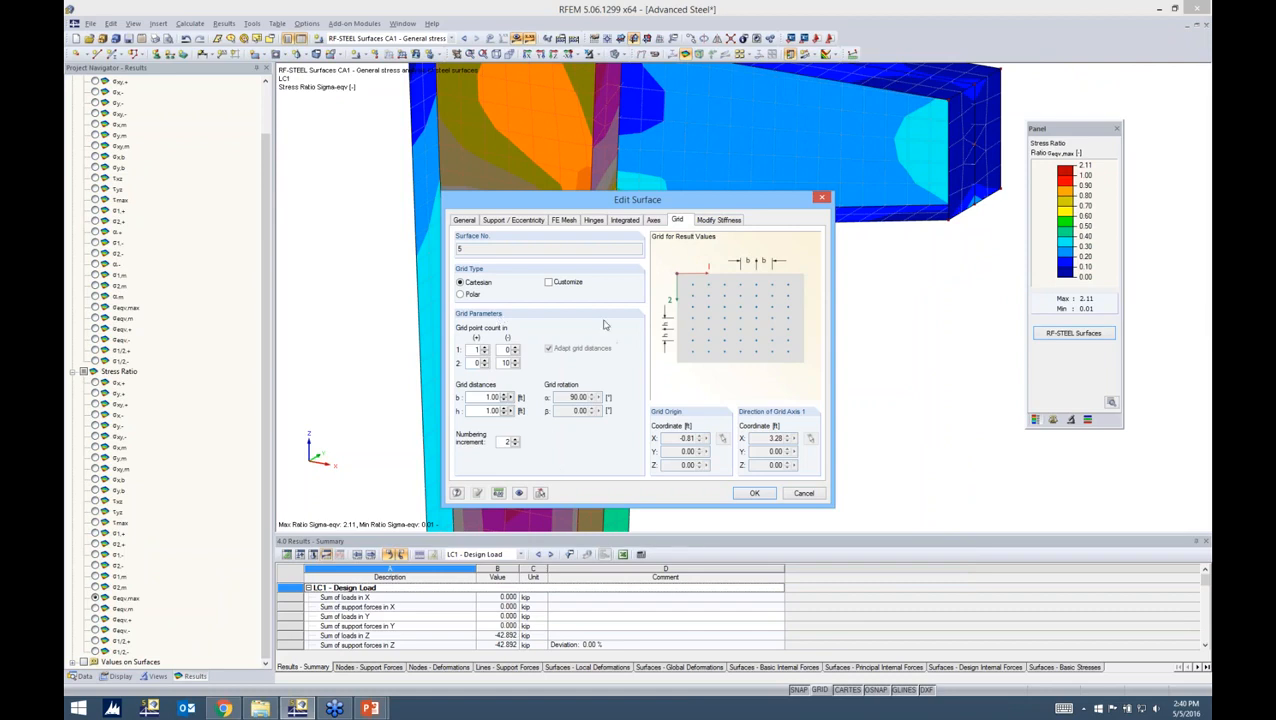
pyautogui.moveTo(483, 397); pyautogui.dragTo(535, 411)
pyautogui.click(461, 295)
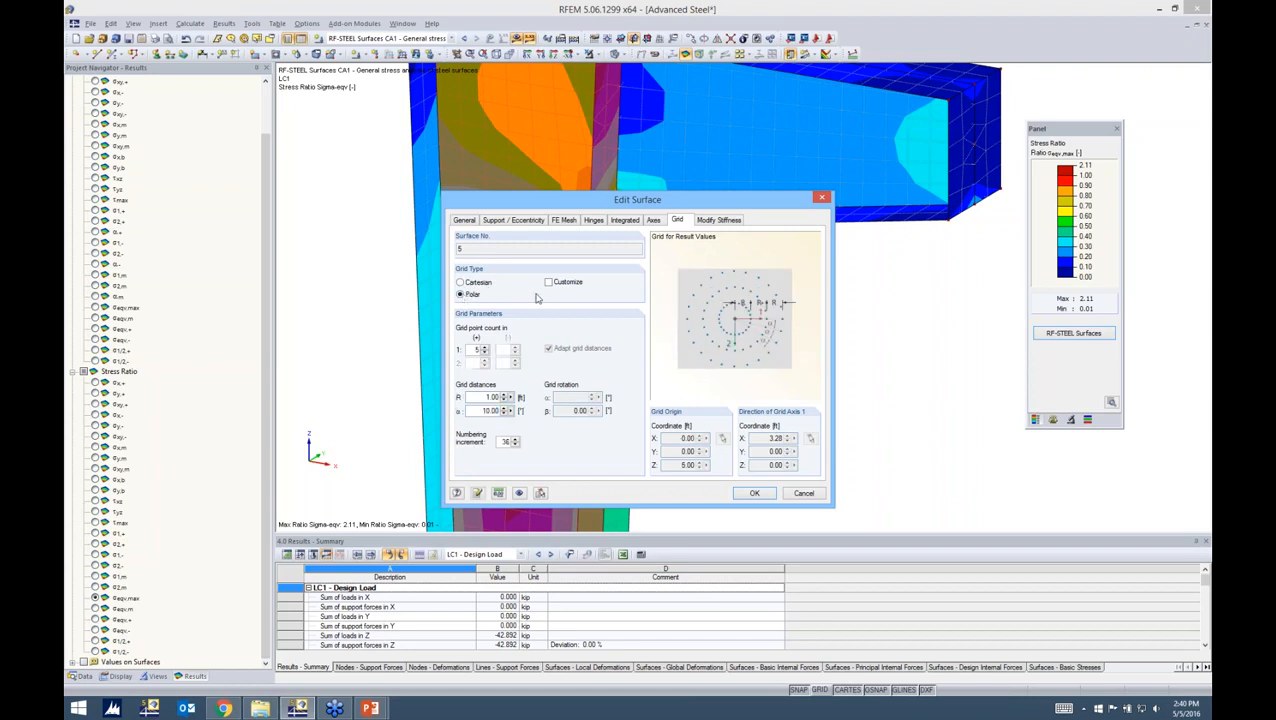
pyautogui.click(460, 283)
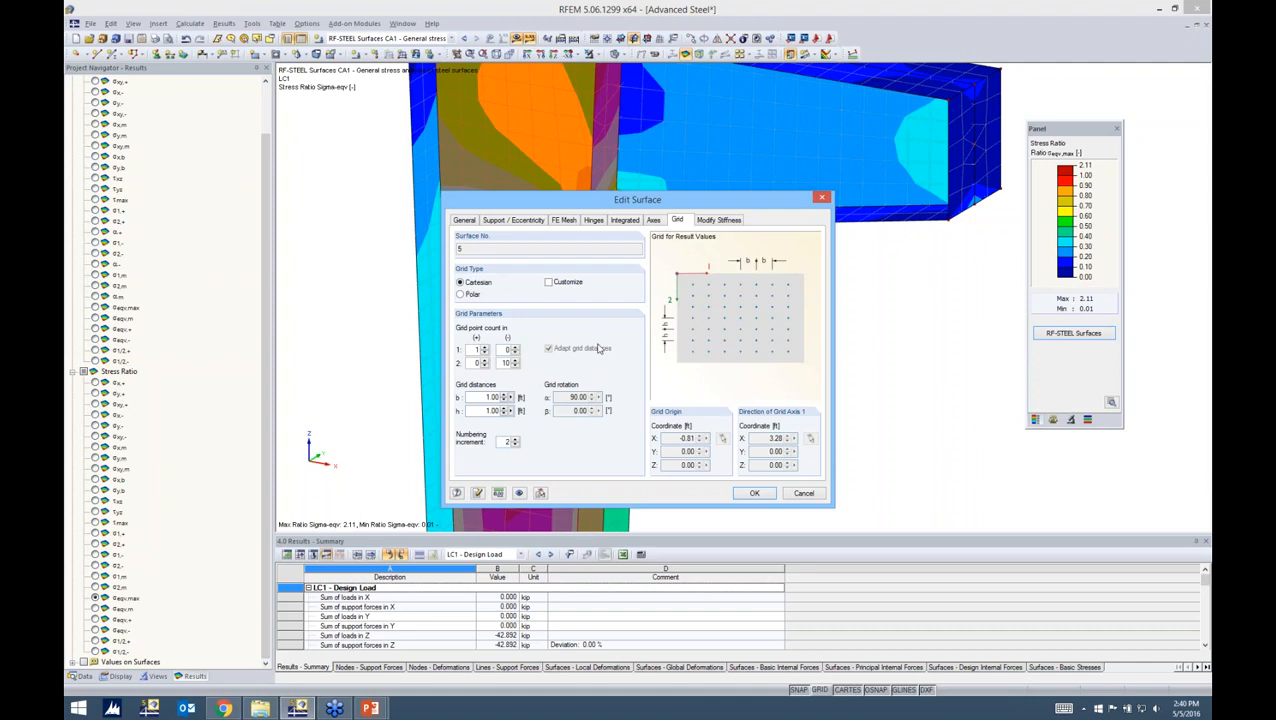
pyautogui.click(752, 493)
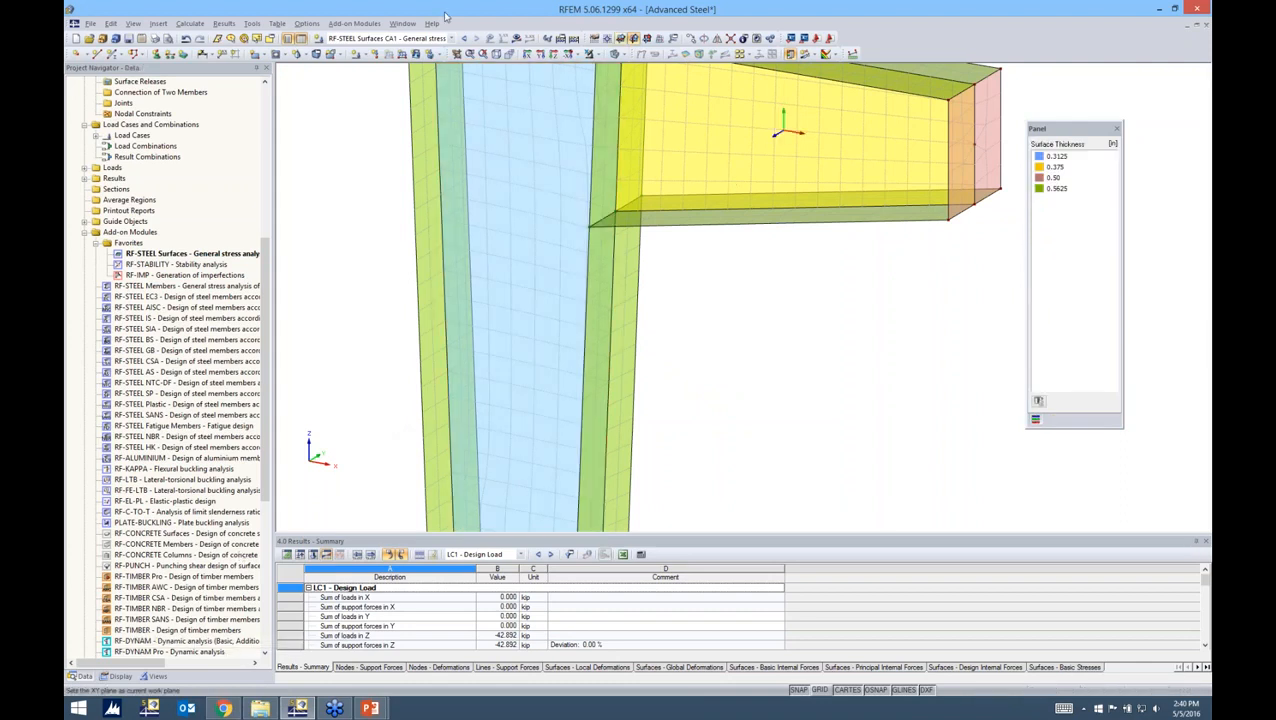
# - Recalculate the RF-STEEL Surfaces results, then open the add-on module and return to the graphical results
pyautogui.click(515, 38)
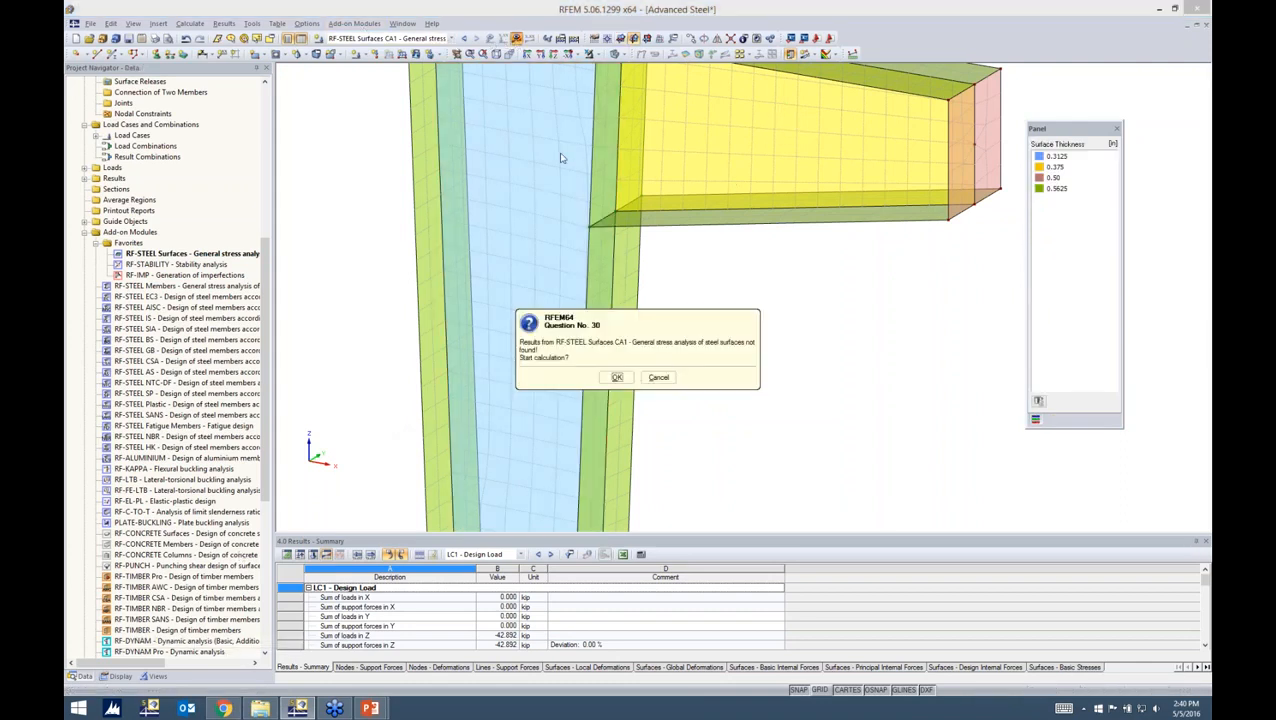
pyautogui.click(617, 377)
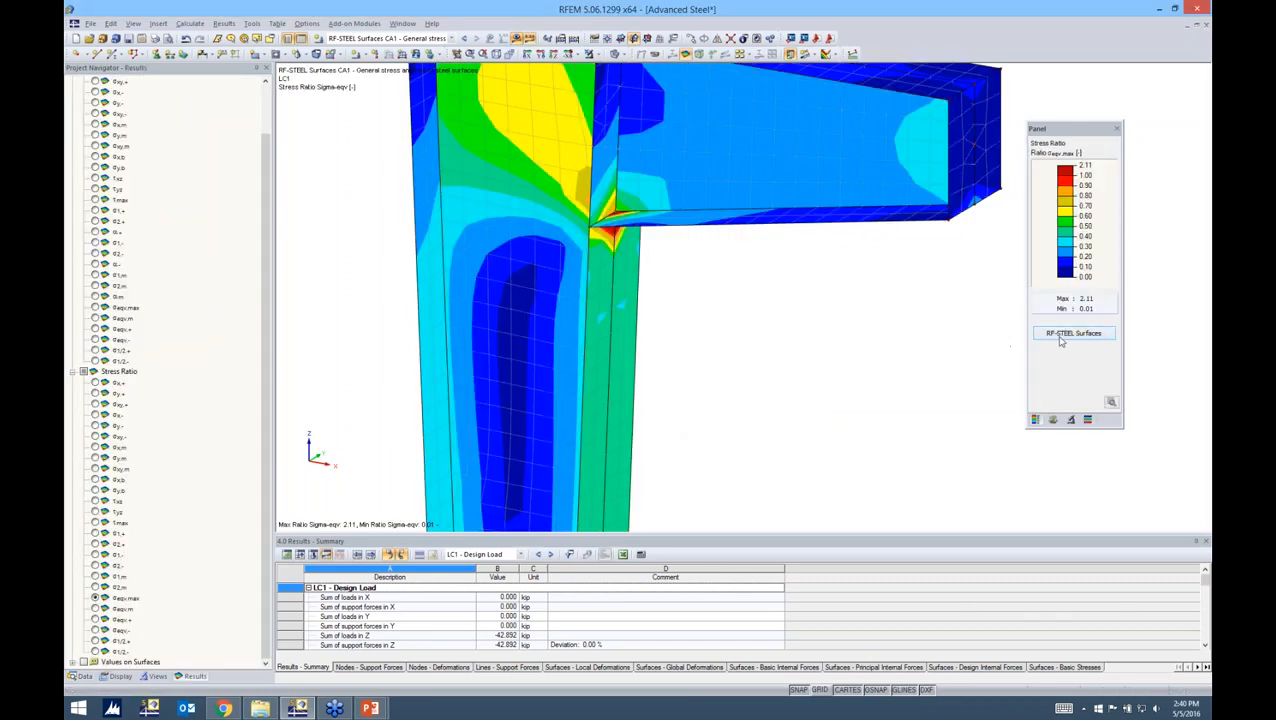
pyautogui.click(1062, 336)
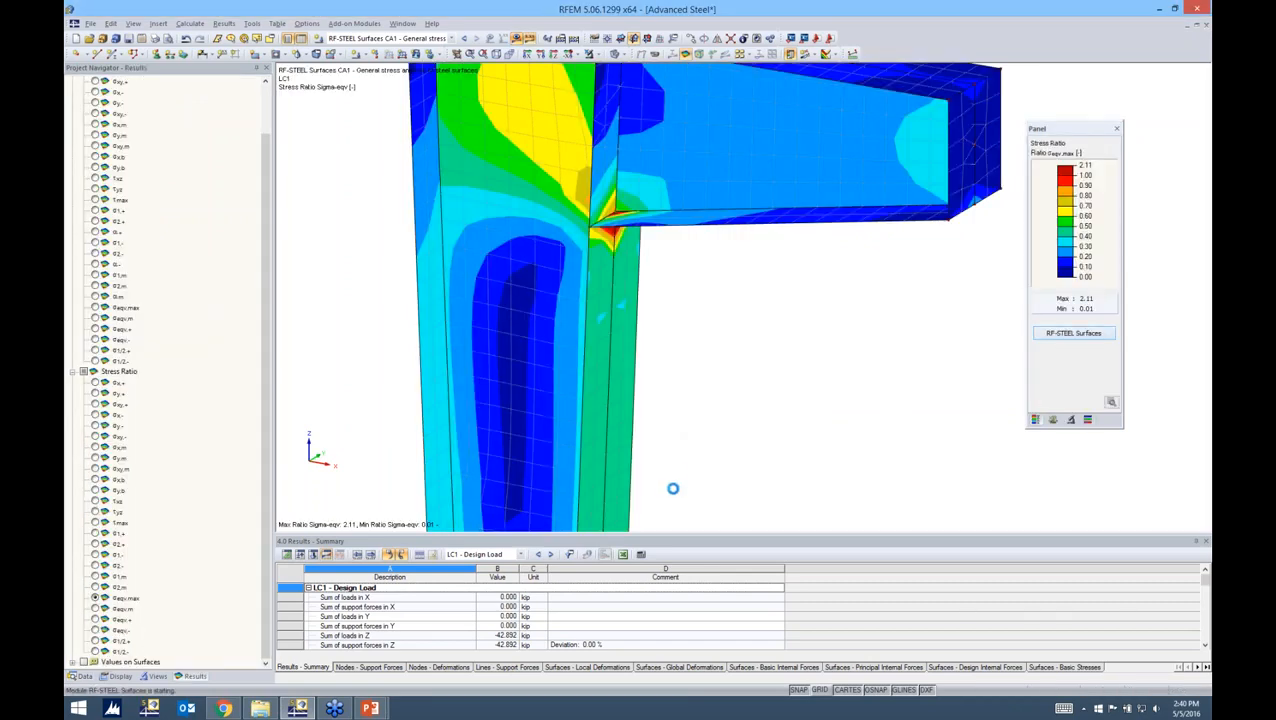
pyautogui.click(882, 557)
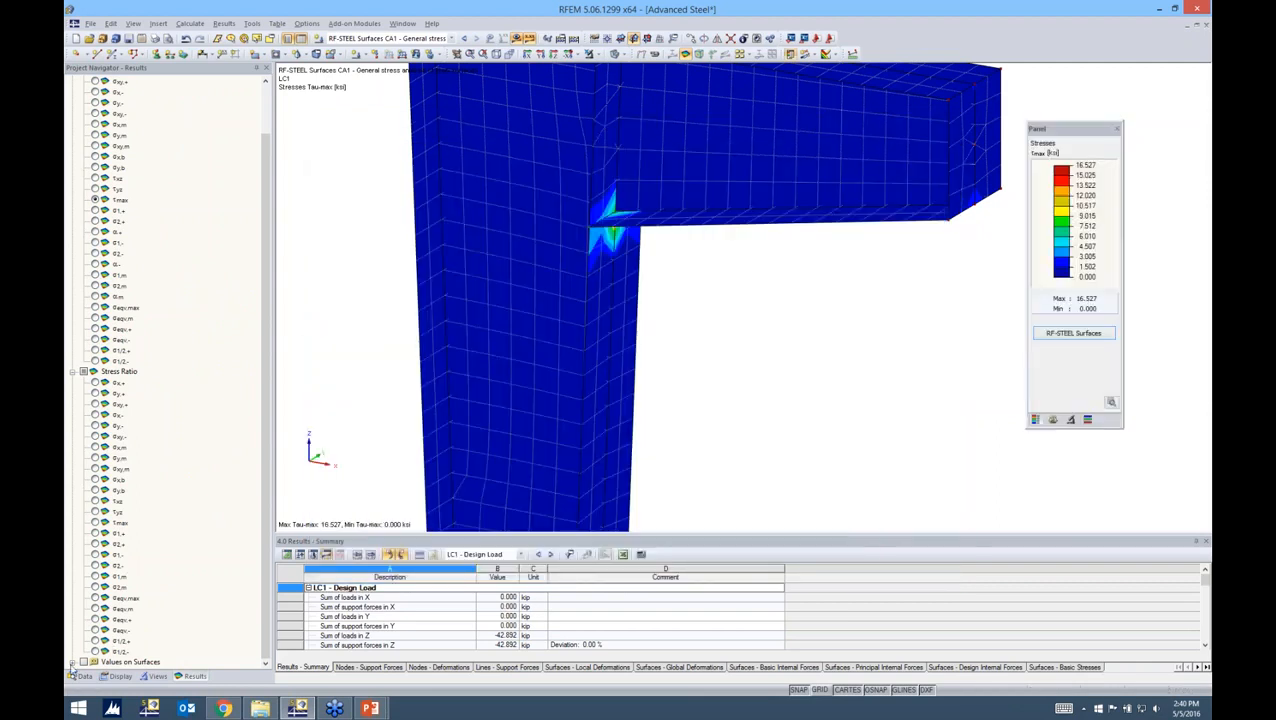
# - Show the τmax values on the surfaces at the grid and user-defined points instead of the FE mesh points
pyautogui.click(73, 662)
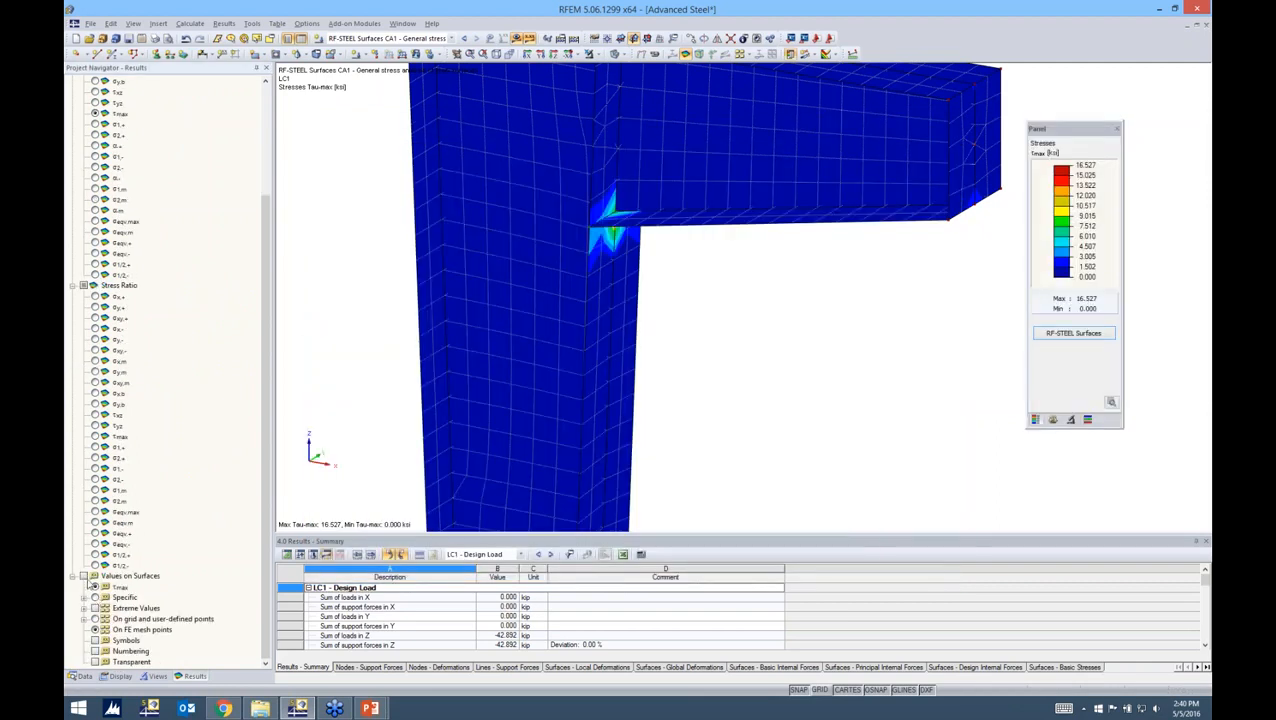
pyautogui.click(83, 576)
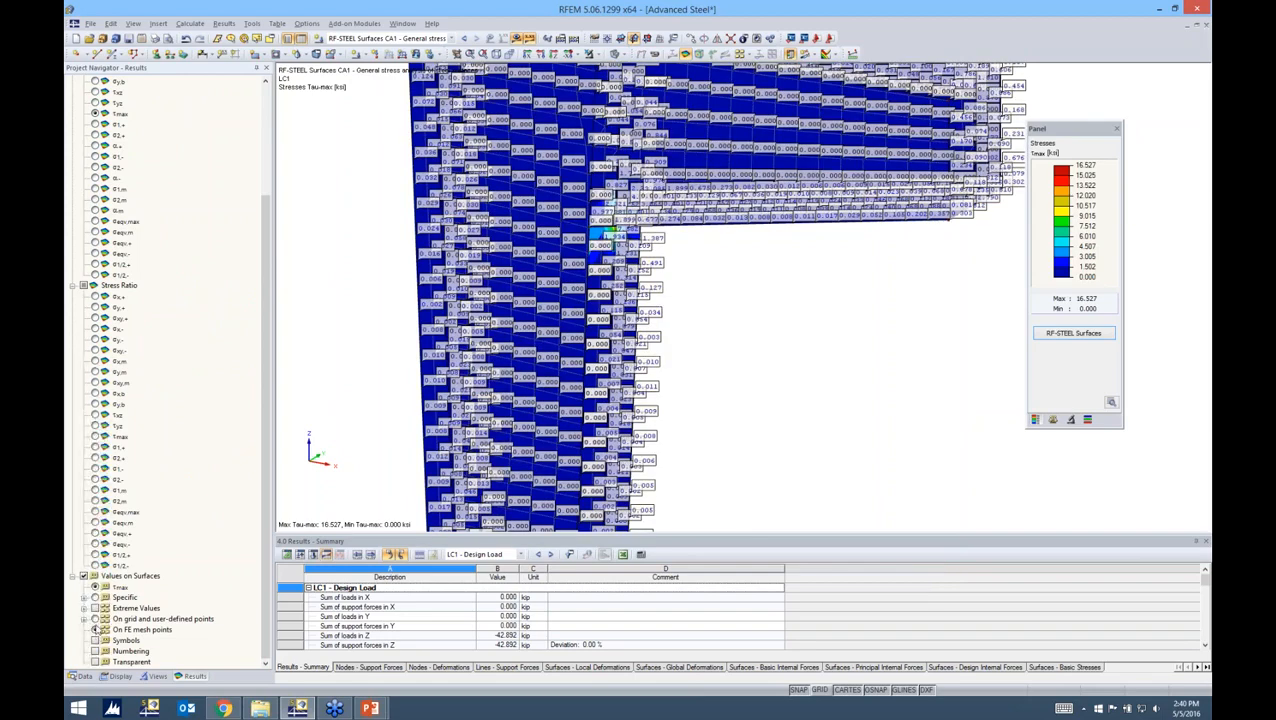
pyautogui.click(95, 618)
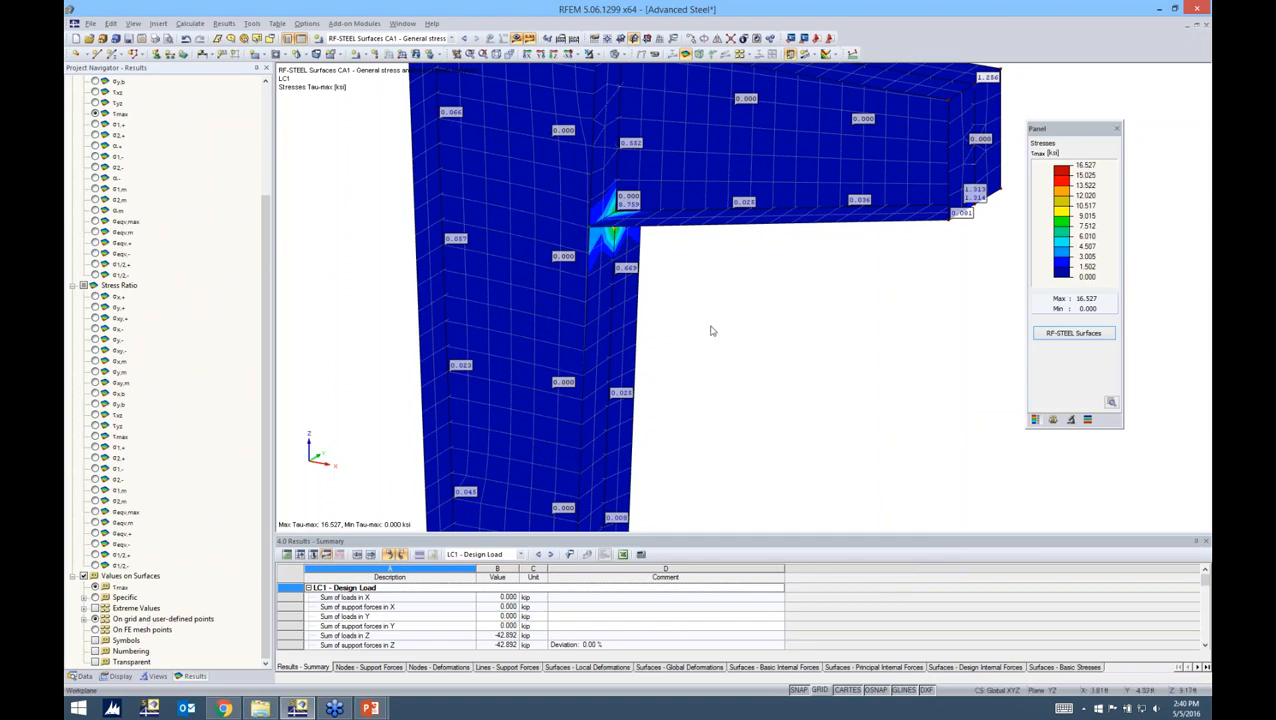
pyautogui.scroll(-3, 700, 323)
pyautogui.moveTo(700, 323); pyautogui.dragTo(675, 353, button='middle')
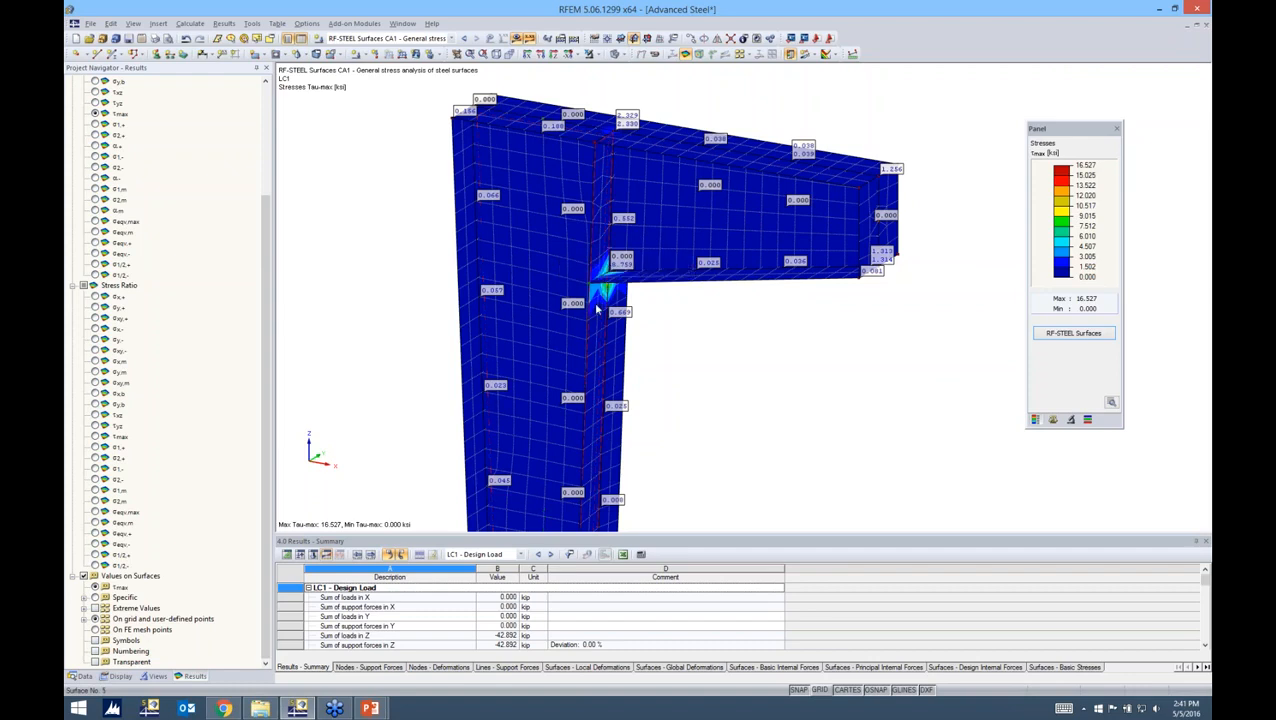
# - Turn off the values on surfaces and show the σeqv,max stress ratio on the whole frame corner
pyautogui.click(84, 576)
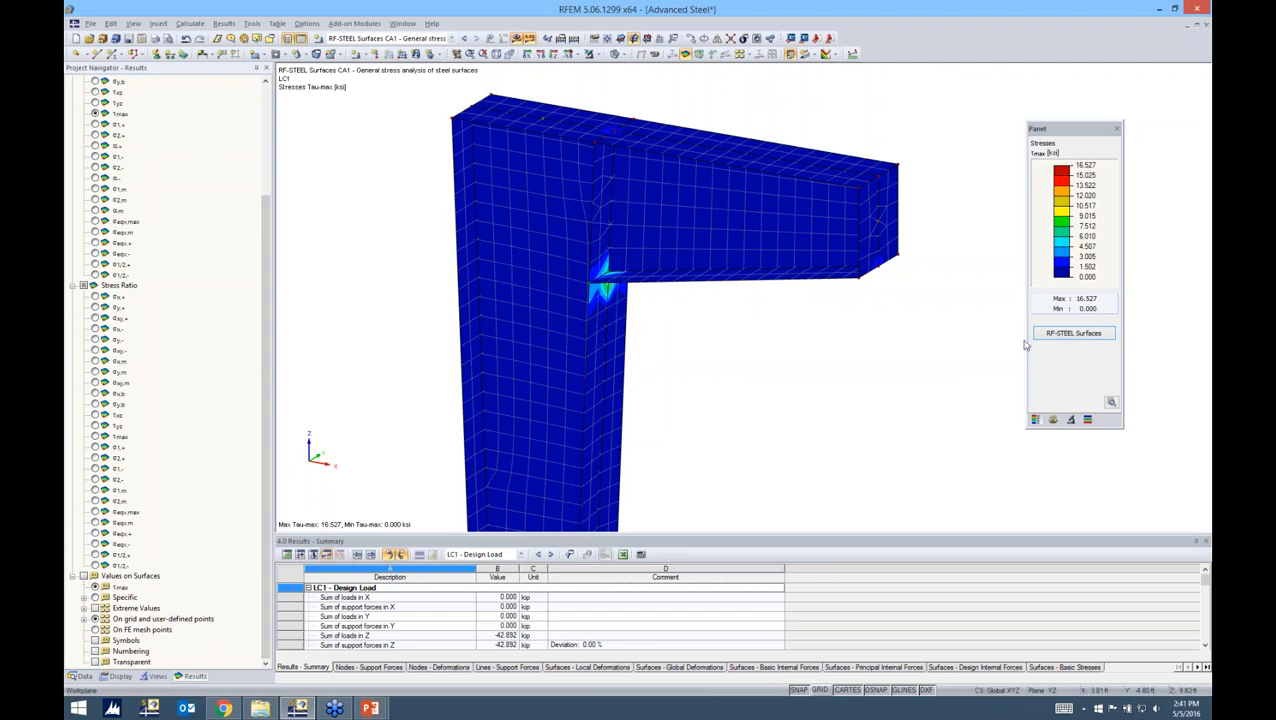
pyautogui.click(95, 512)
pyautogui.keyDown('ctrl'); pyautogui.moveTo(669, 357); pyautogui.dragTo(976, 301, button='middle'); pyautogui.keyUp('ctrl')
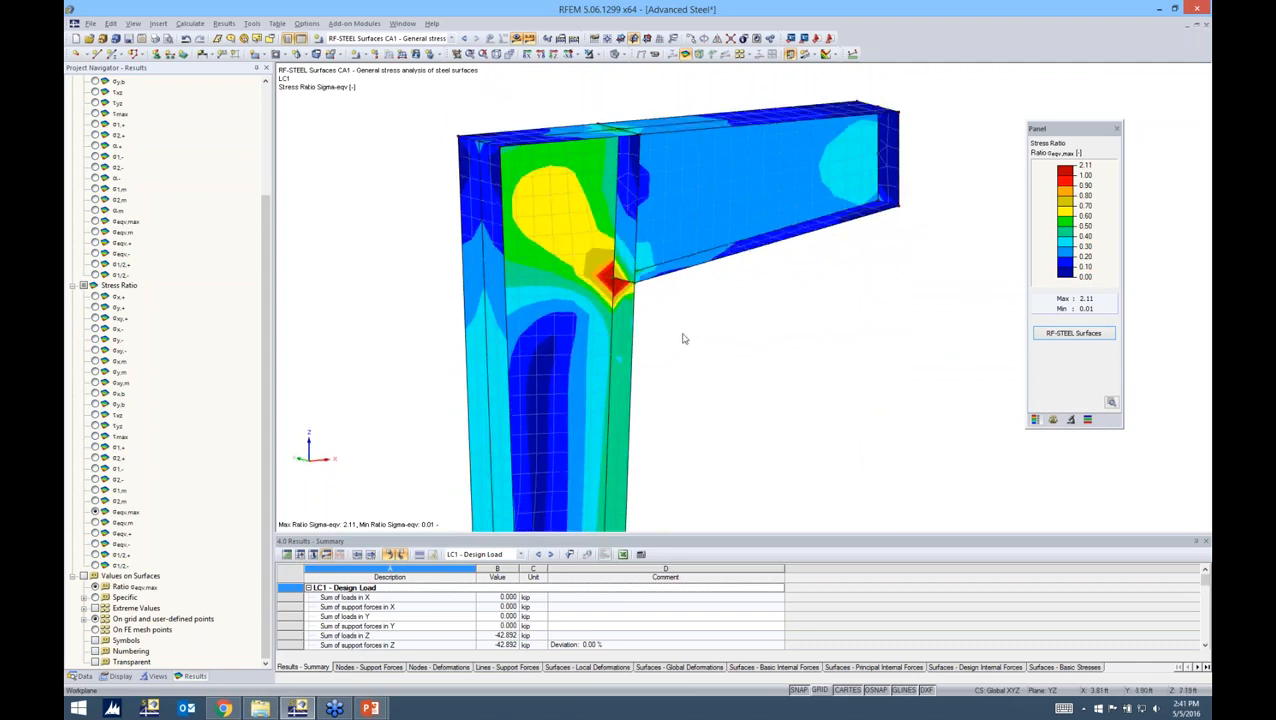
pyautogui.scroll(-2, 684, 339)
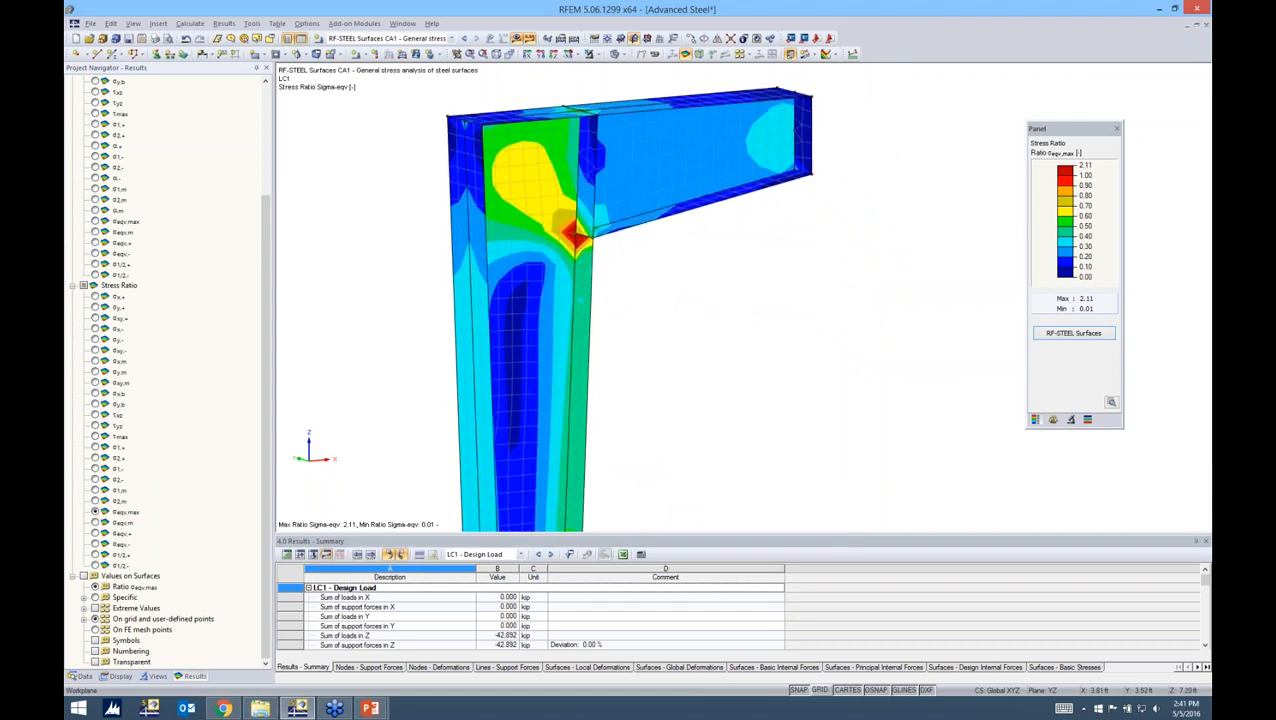
# - Show the Materials input table and review the material model options available for Steel A992
pyautogui.click(285, 556)
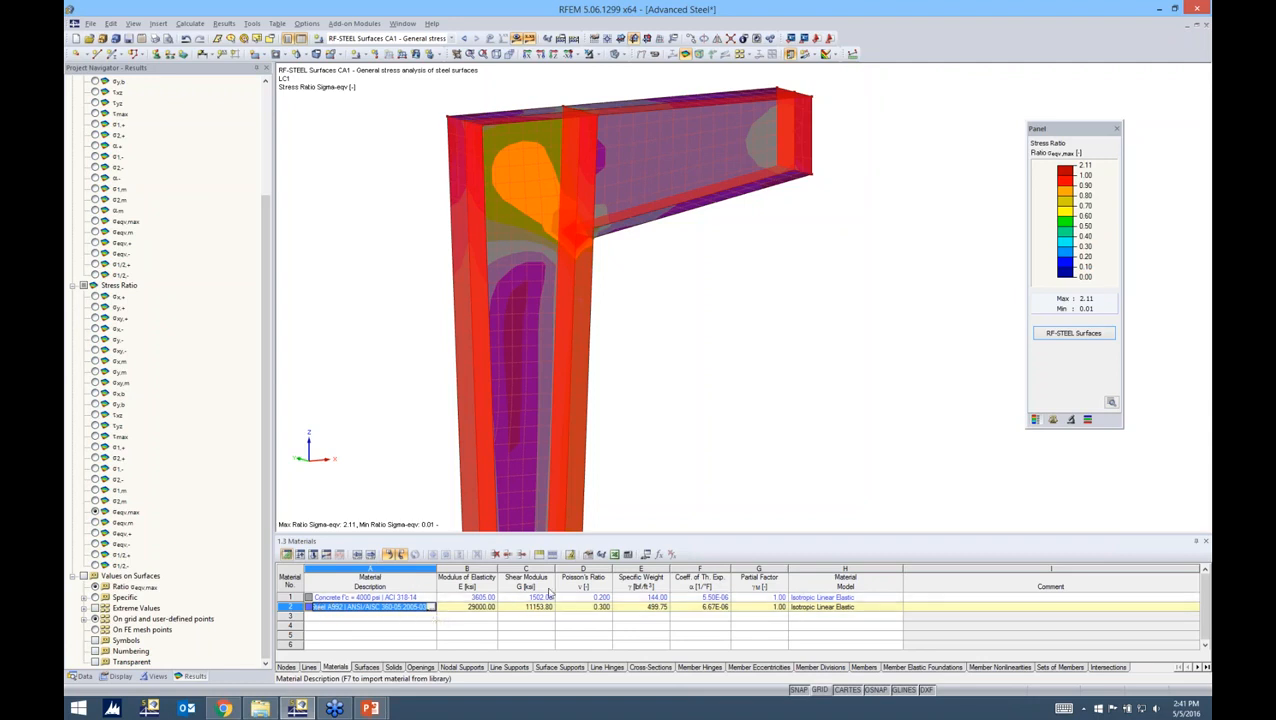
pyautogui.click(812, 610)
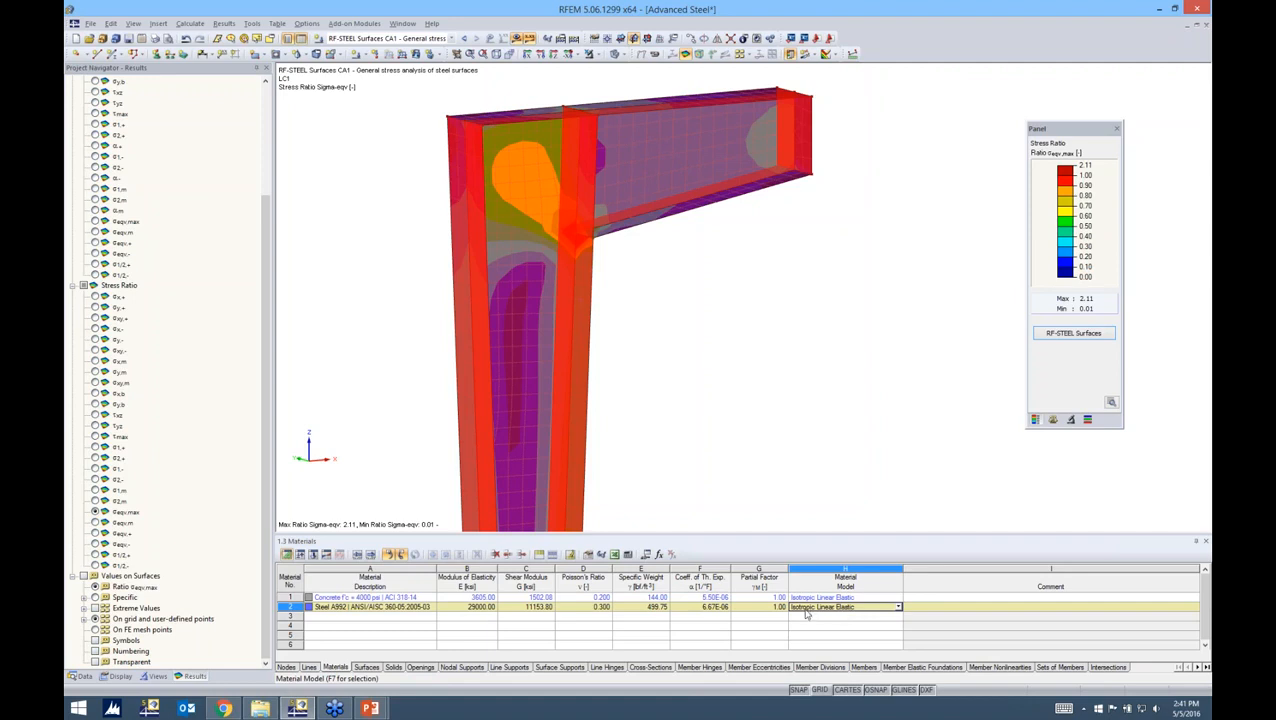
pyautogui.click(898, 608)
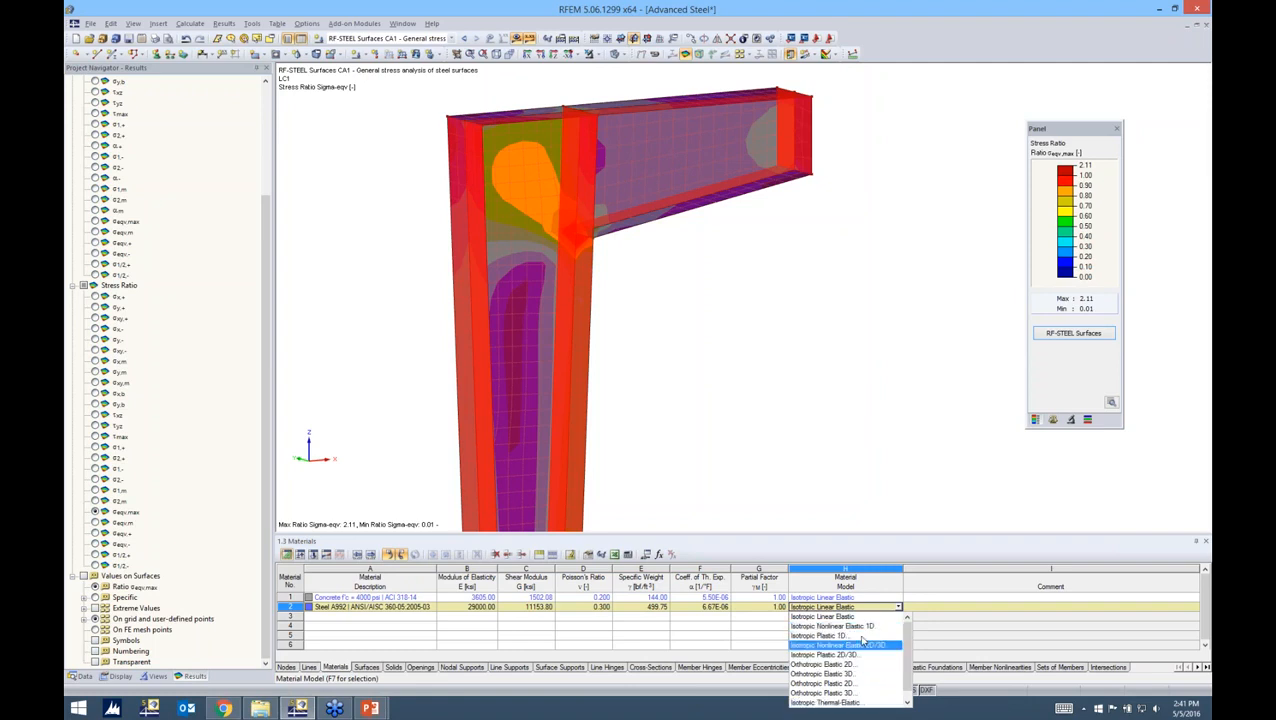
pyautogui.click(853, 477)
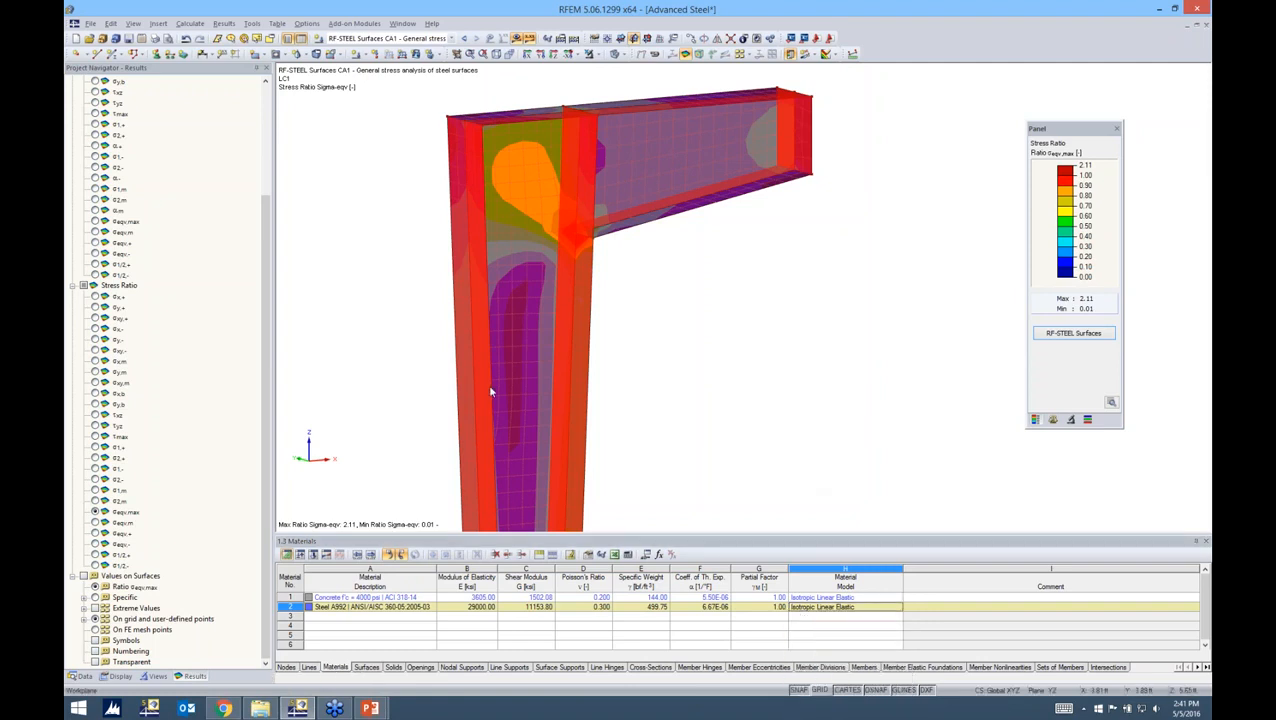
# - Open the Steel A992 material for editing from the model data and move its dialog higher over the model
pyautogui.click(81, 677)
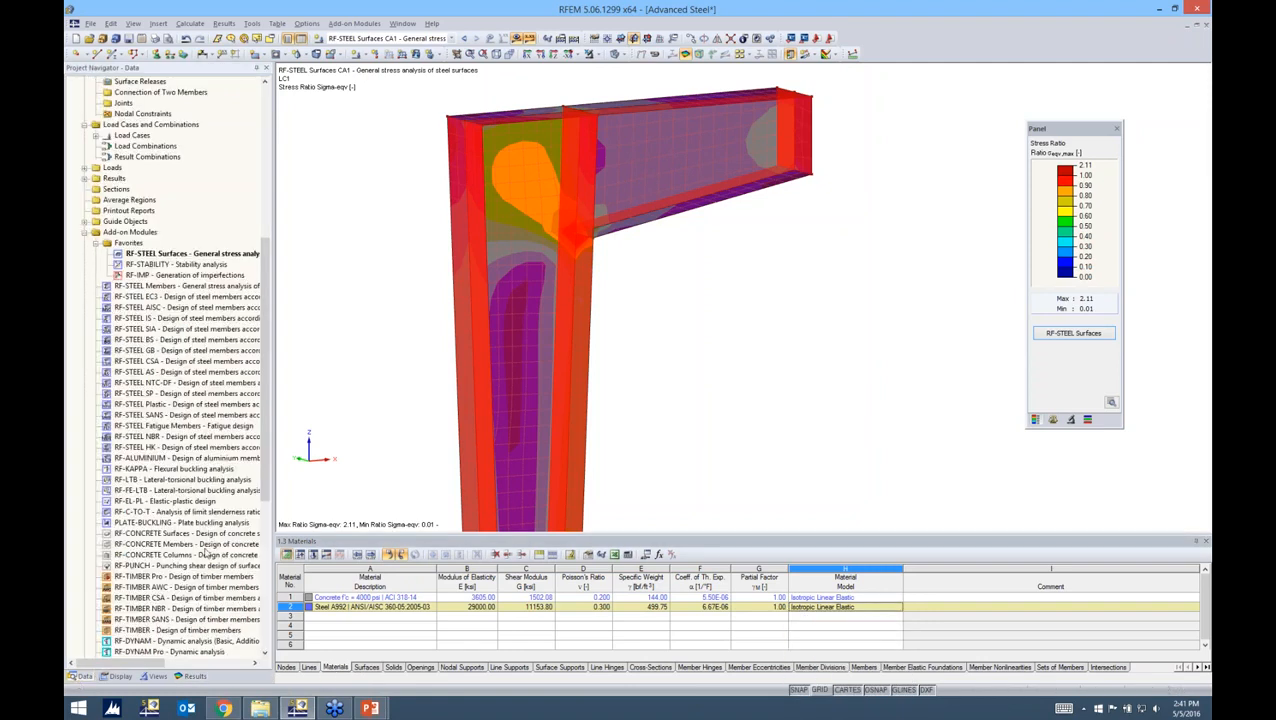
pyautogui.moveTo(262, 478); pyautogui.dragTo(262, 287)
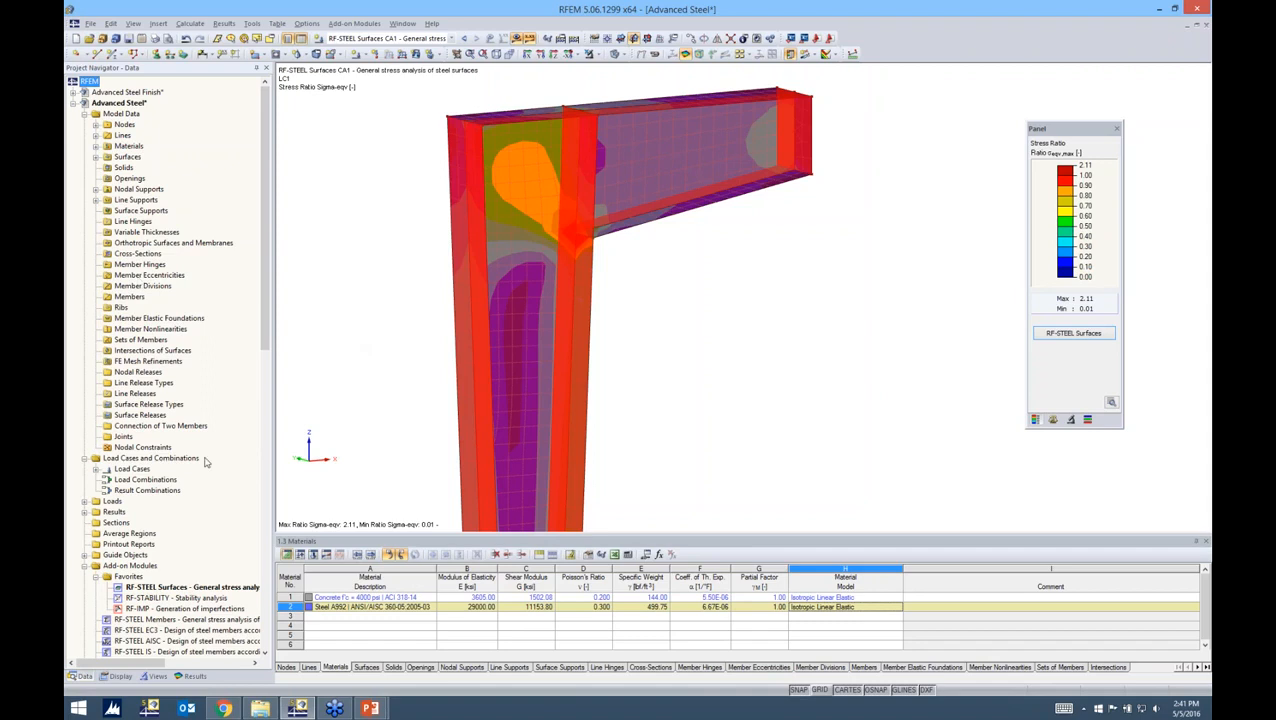
pyautogui.click(95, 146)
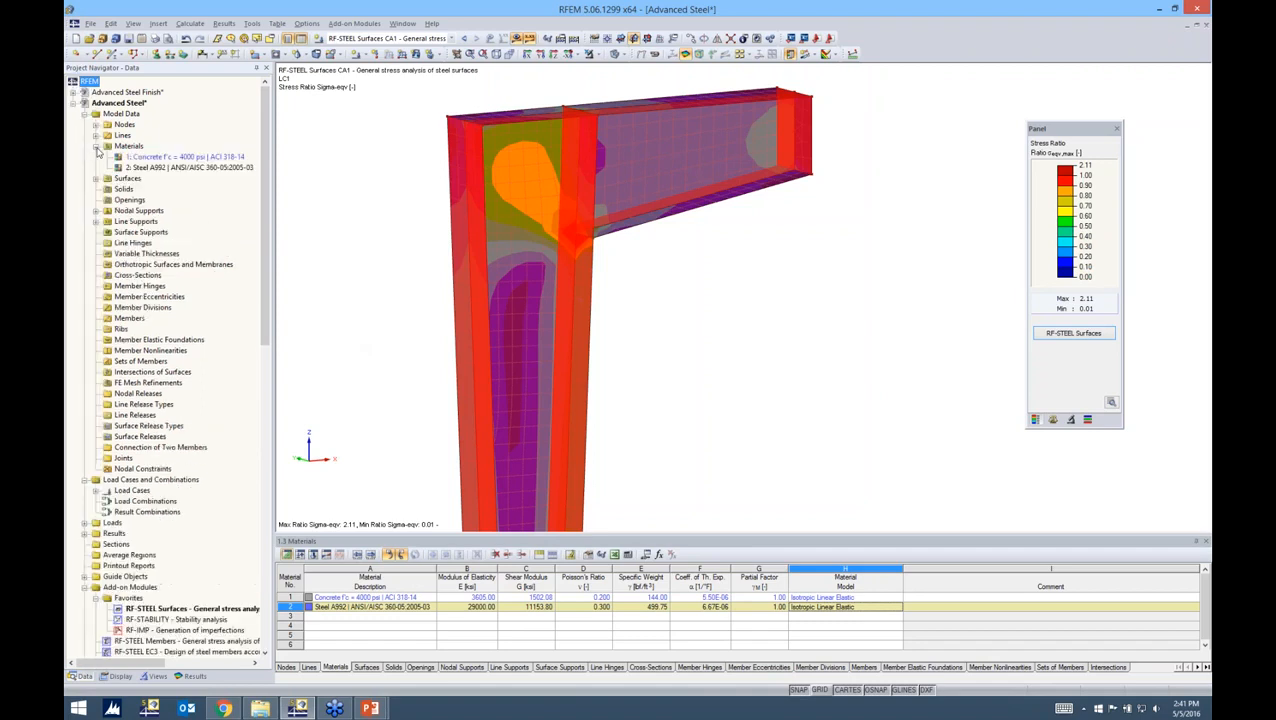
pyautogui.rightClick(145, 168)
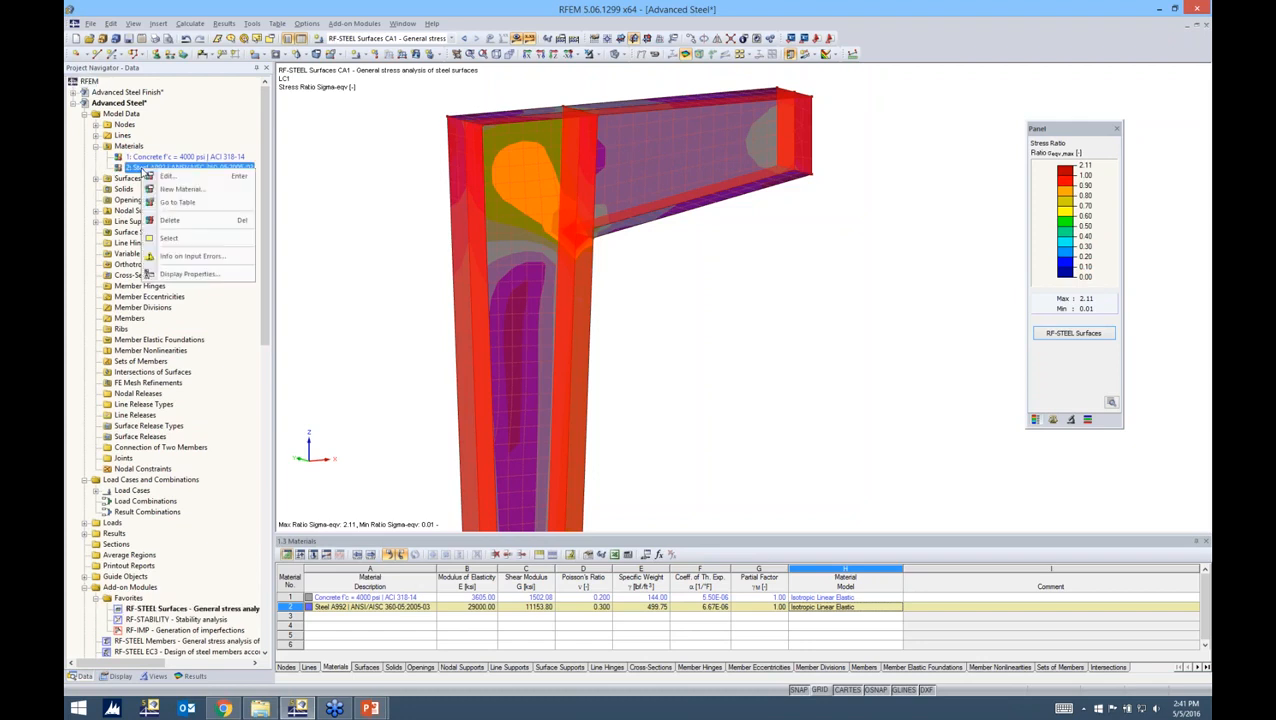
pyautogui.click(164, 177)
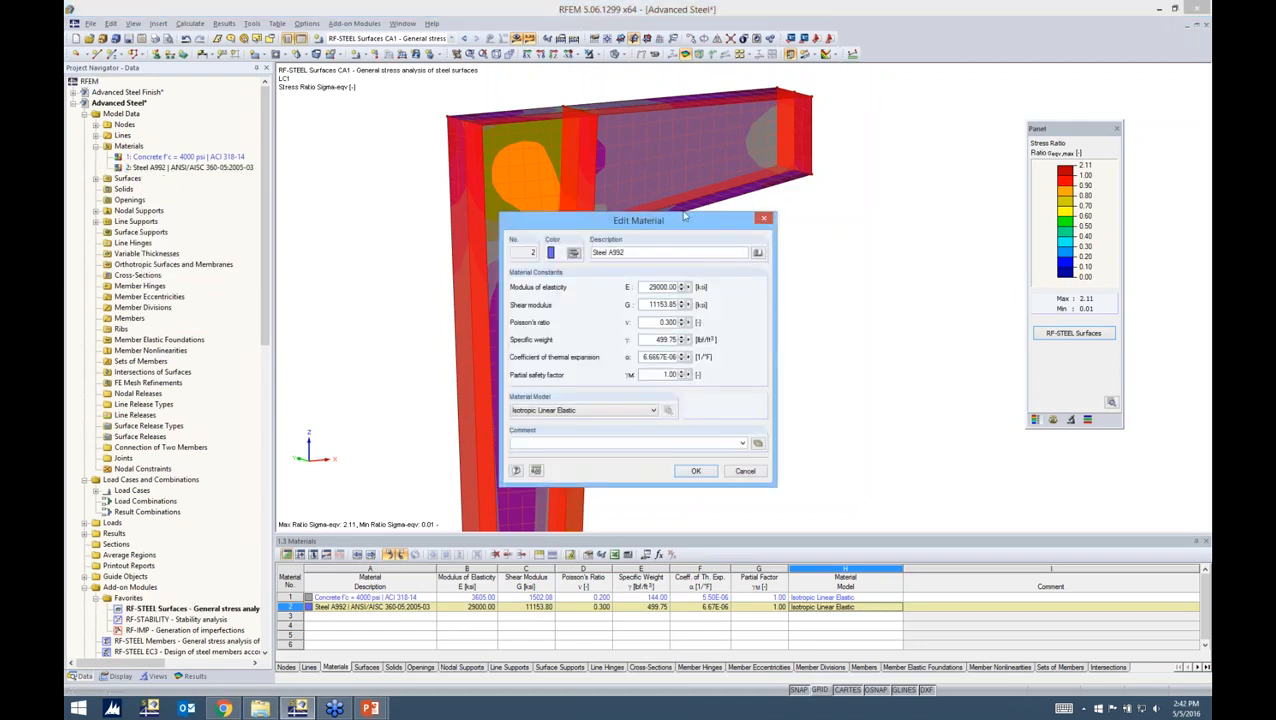
pyautogui.moveTo(684, 216); pyautogui.dragTo(699, 124)
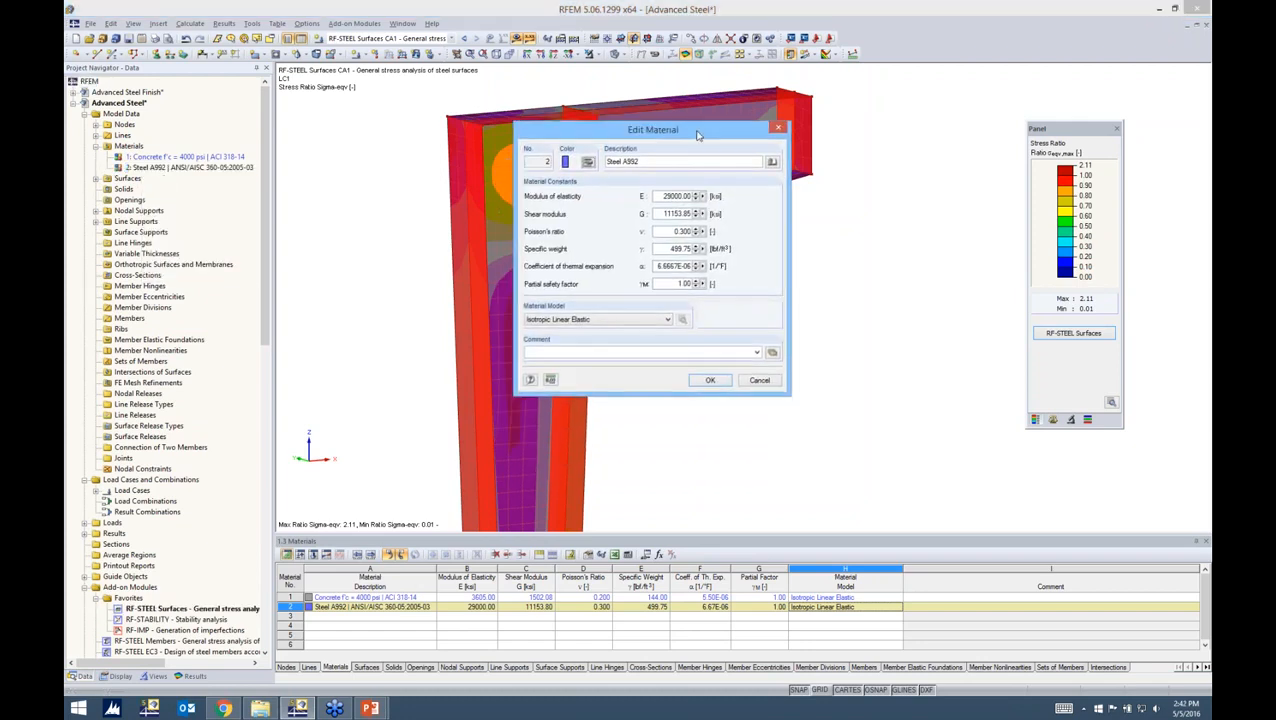
# - Try the Isotropic Nonlinear Elastic 1D model for Steel A992, reviewing its Bilinear and Diagram definition types and the stress-strain diagram
pyautogui.click(595, 319)
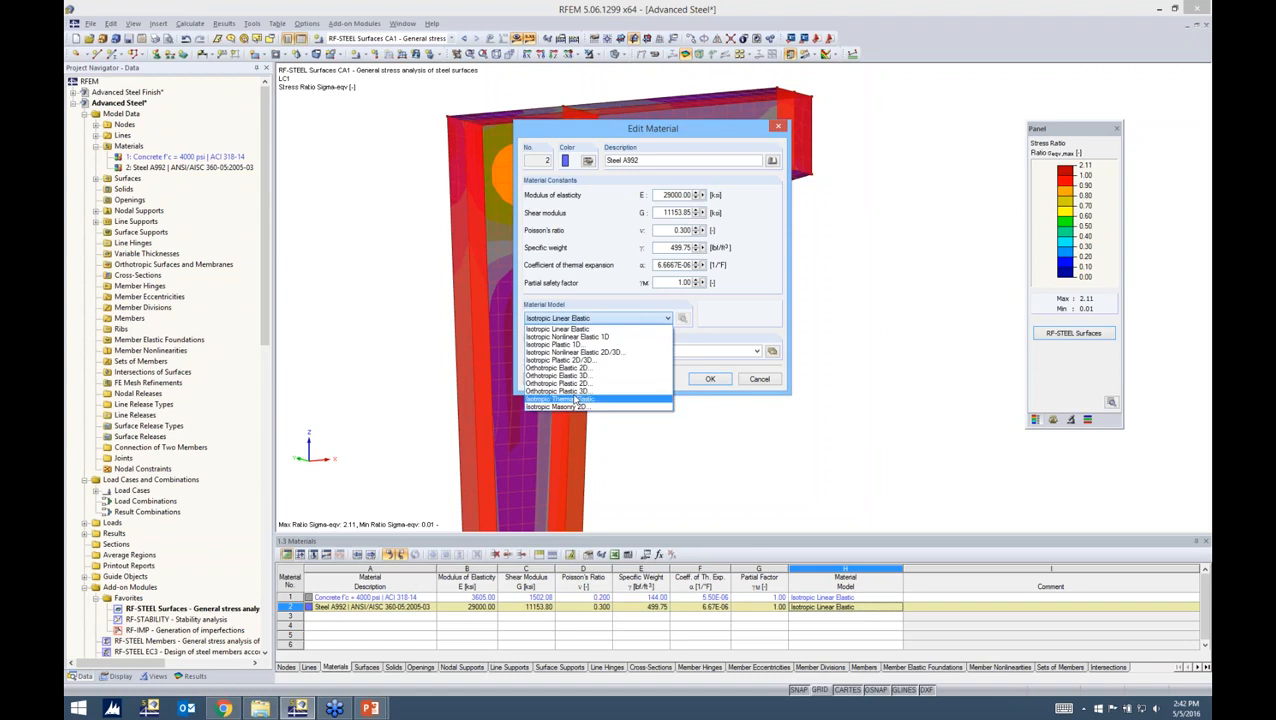
pyautogui.click(589, 338)
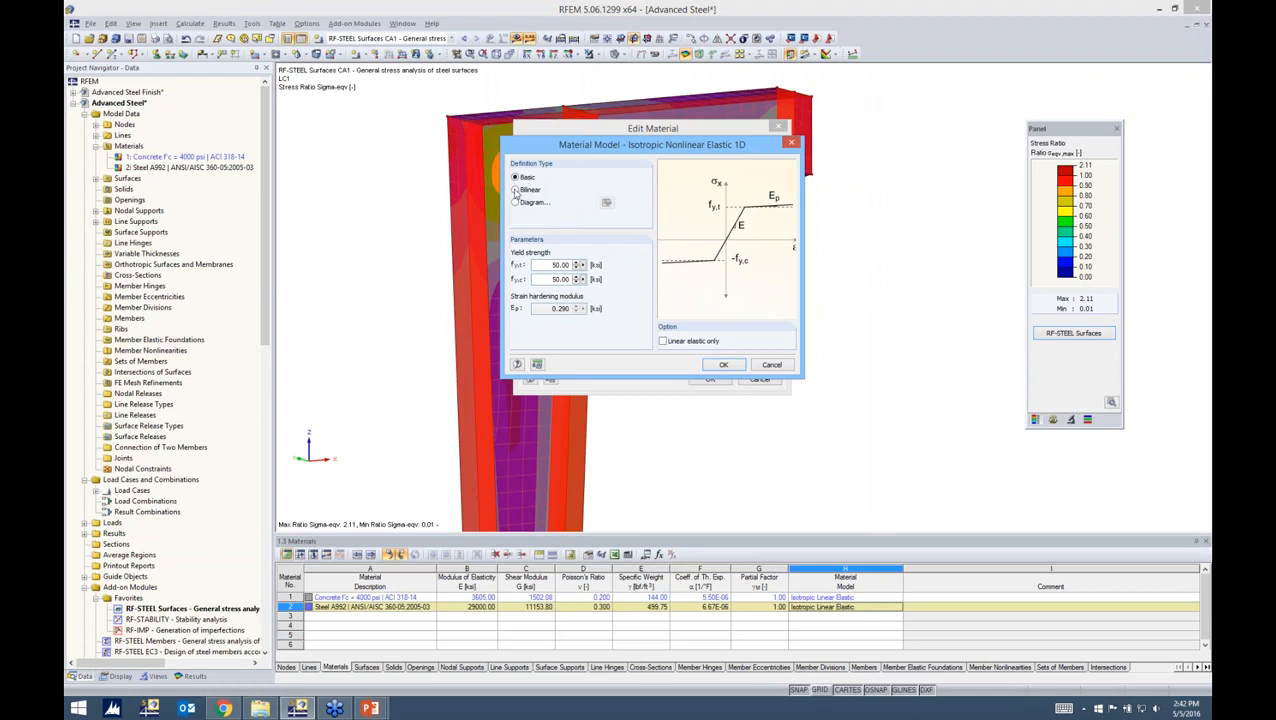
pyautogui.click(514, 189)
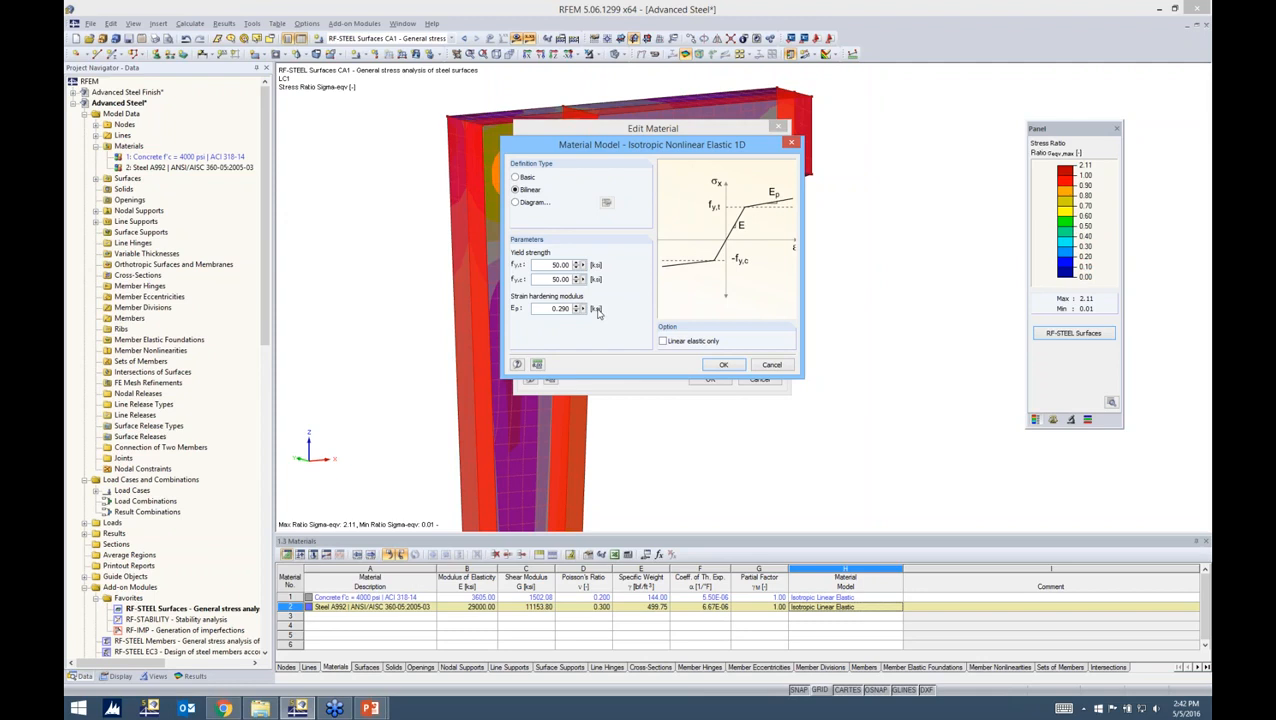
pyautogui.click(516, 202)
pyautogui.click(606, 202)
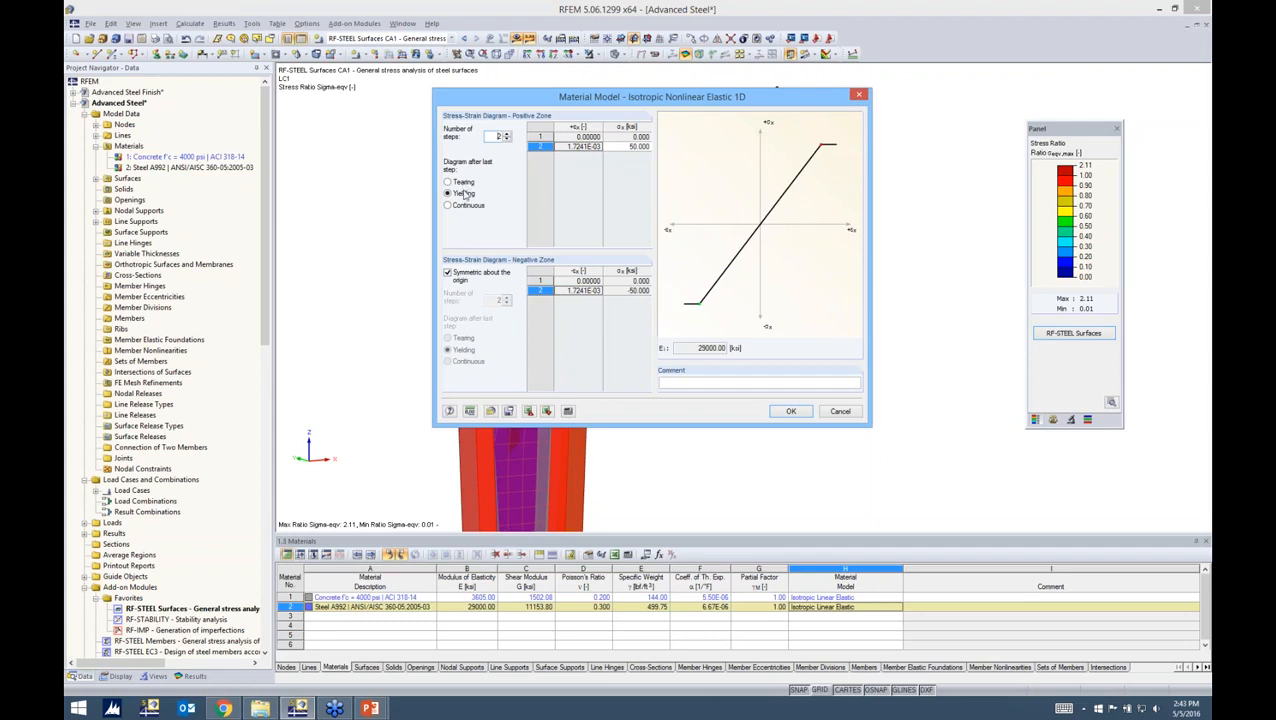
pyautogui.click(792, 411)
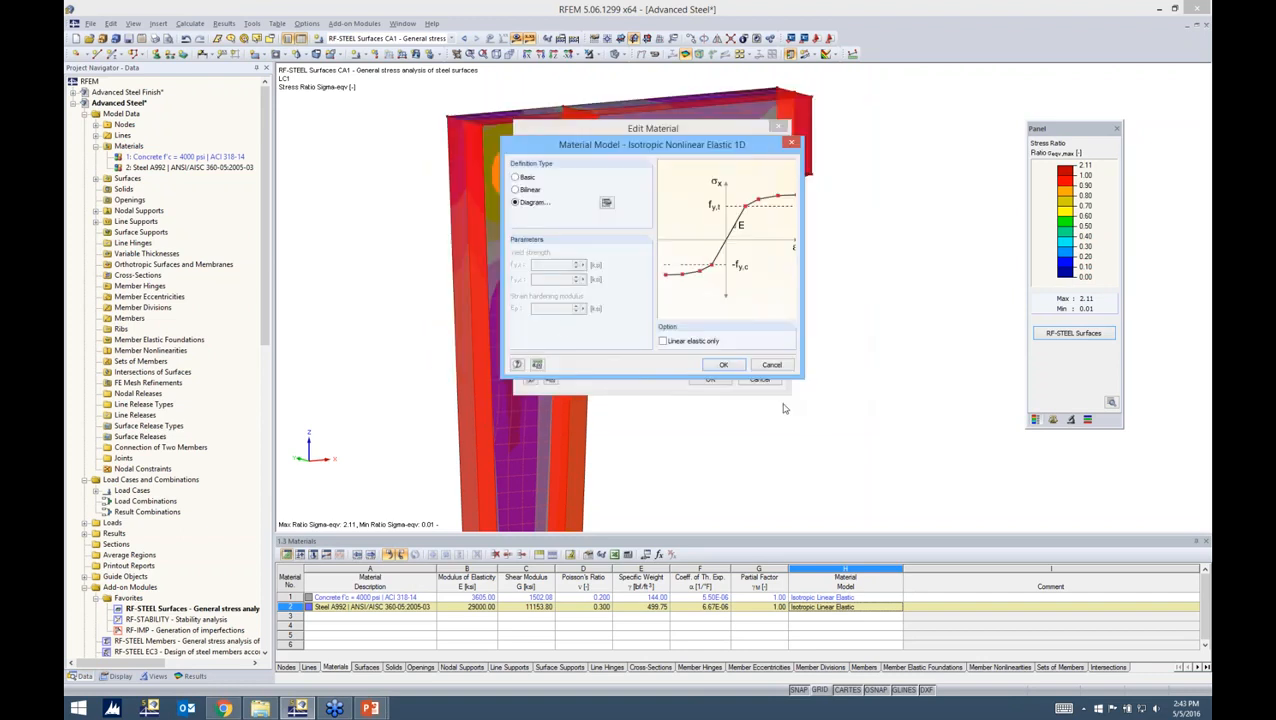
pyautogui.click(779, 366)
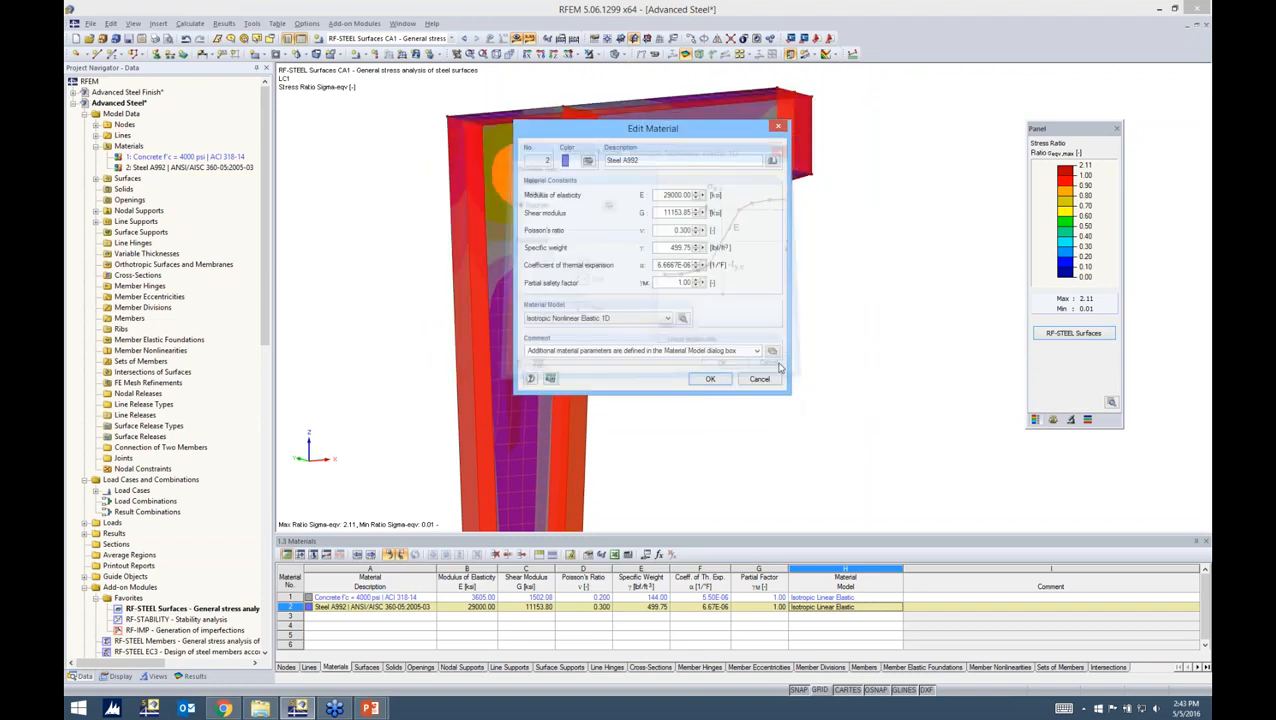
# - Try the Isotropic Thermal-Elastic model for Steel A992 and review its temperature-dependent settings table
pyautogui.click(604, 318)
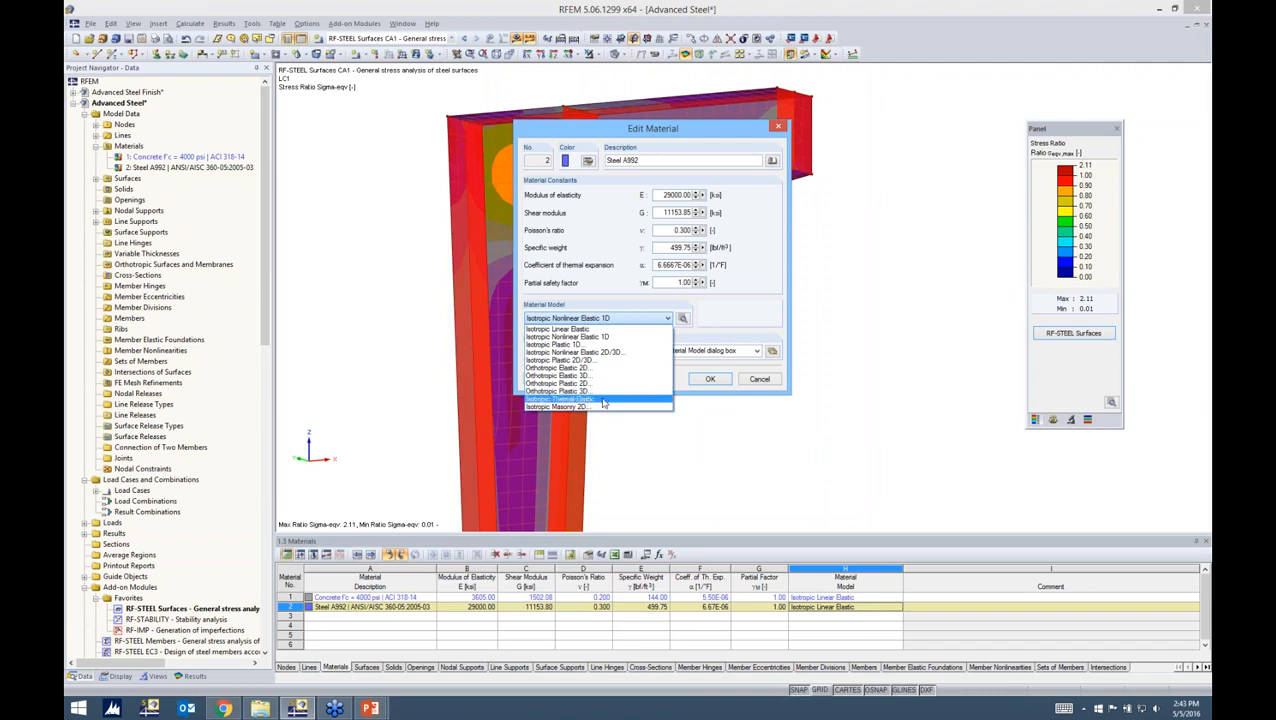
pyautogui.click(604, 401)
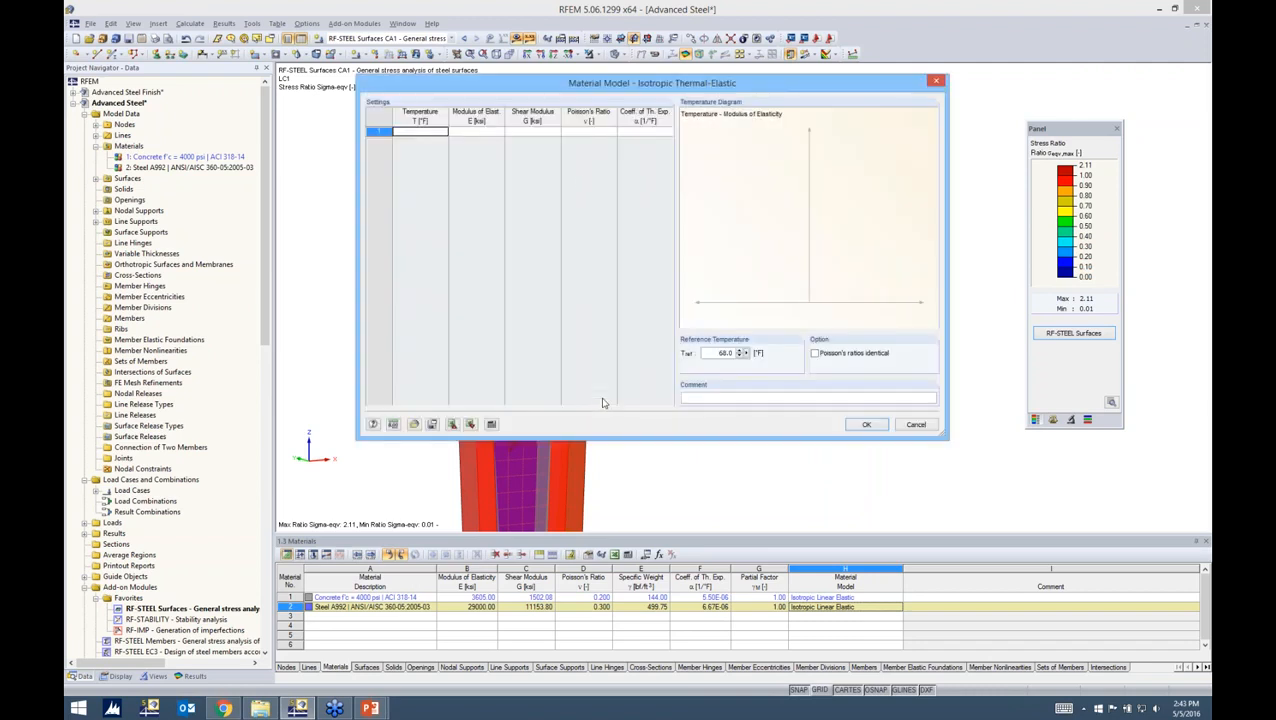
pyautogui.moveTo(566, 90); pyautogui.dragTo(543, 89)
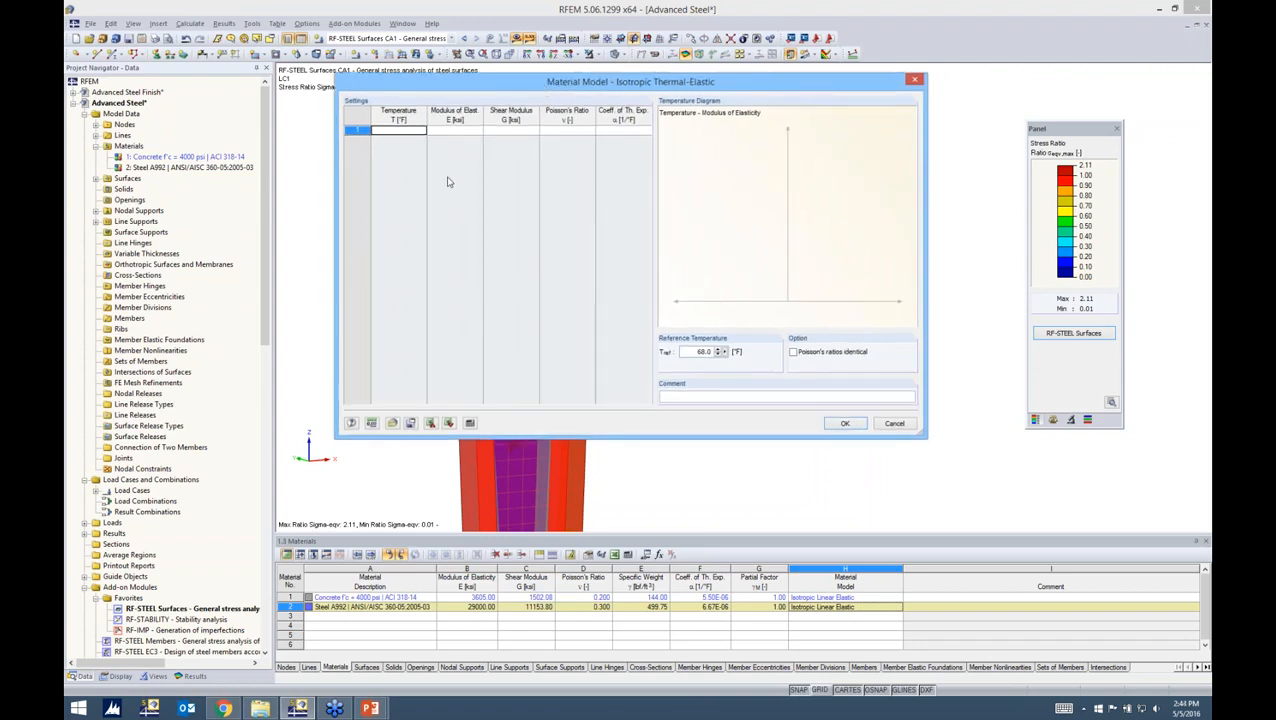
pyautogui.click(403, 131)
pyautogui.click(886, 424)
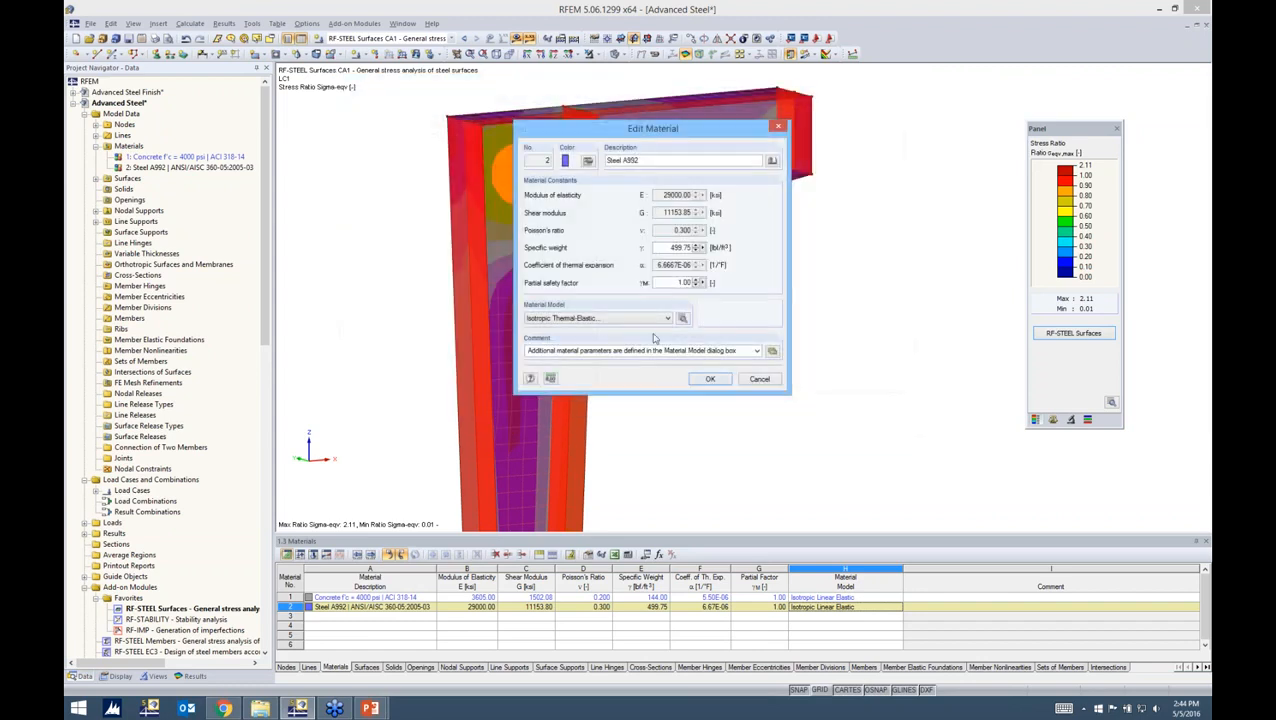
# - Assign the Isotropic Plastic 2D/3D model to Steel A992 with the Basic definition and von Mises hypothesis, accepting deletion of the results
pyautogui.click(593, 319)
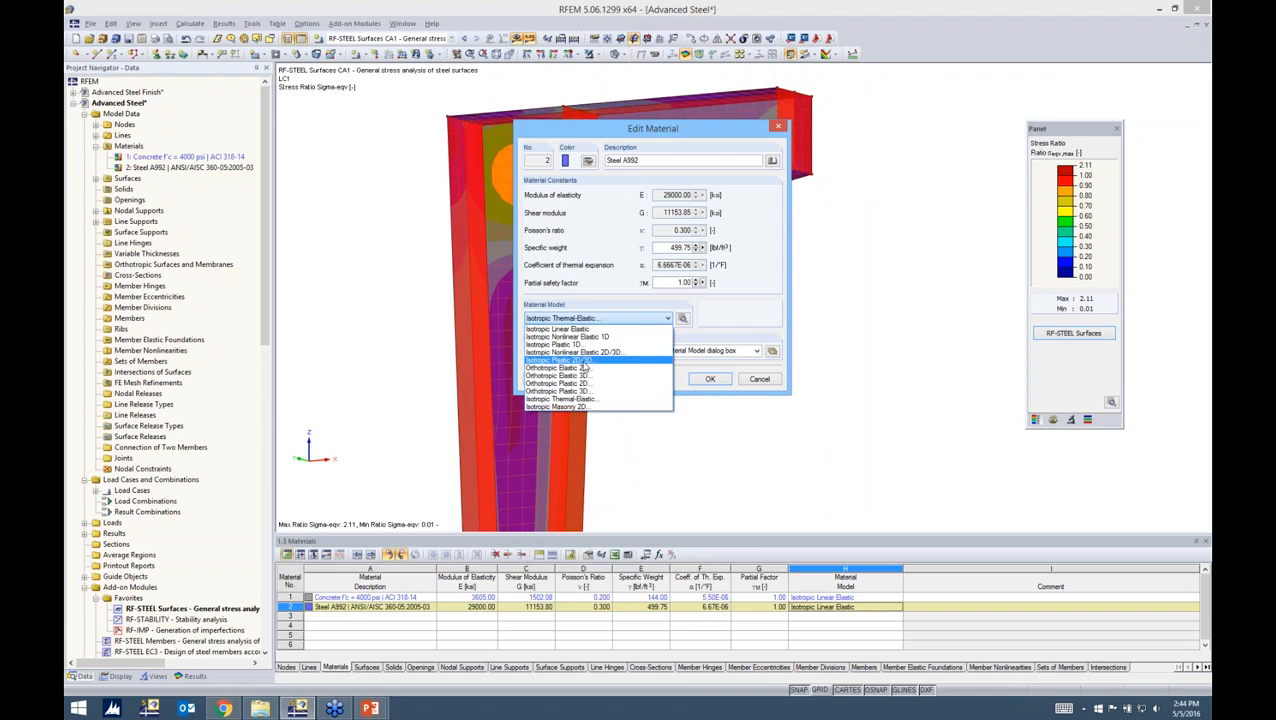
pyautogui.click(583, 362)
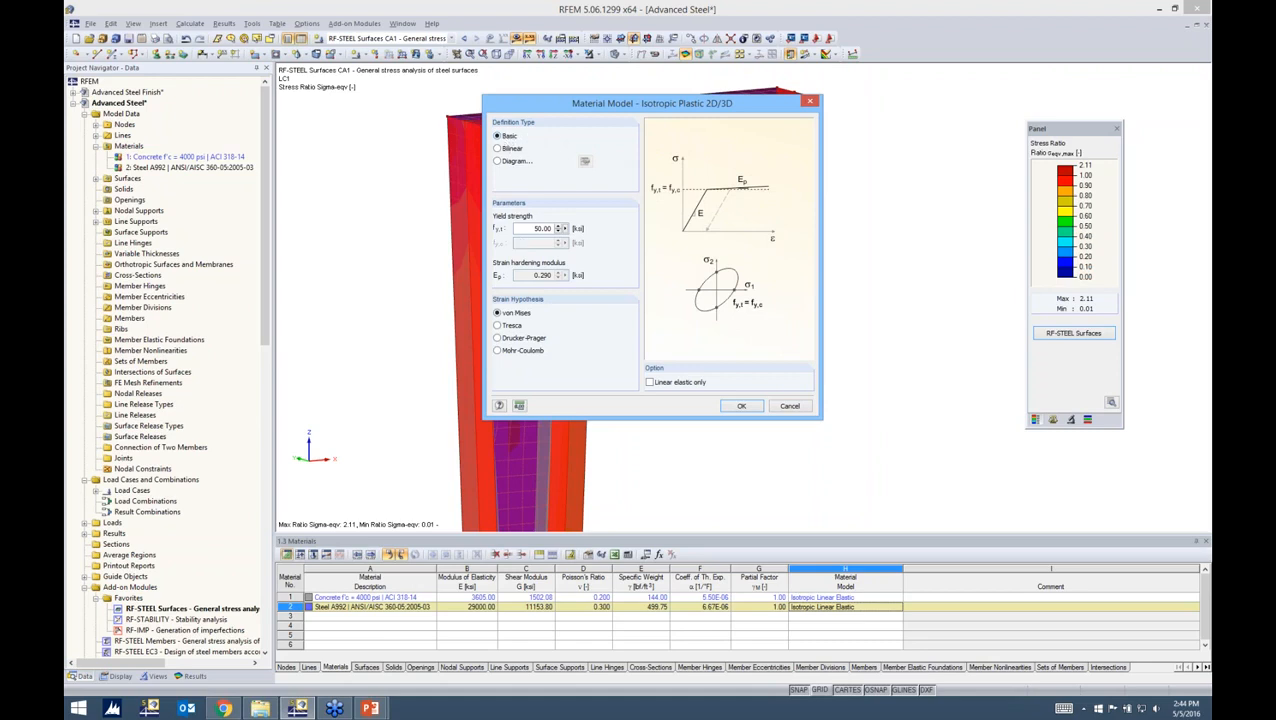
pyautogui.moveTo(520, 228); pyautogui.dragTo(601, 232)
pyautogui.click(738, 406)
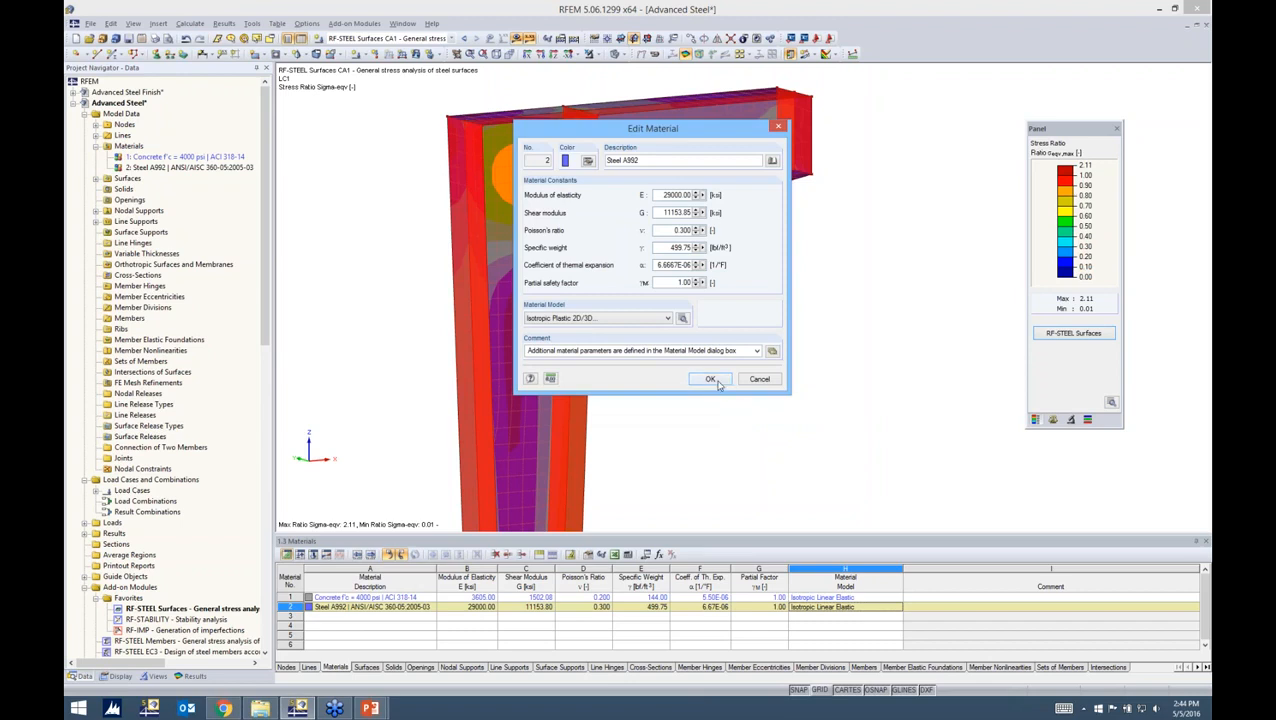
pyautogui.click(713, 381)
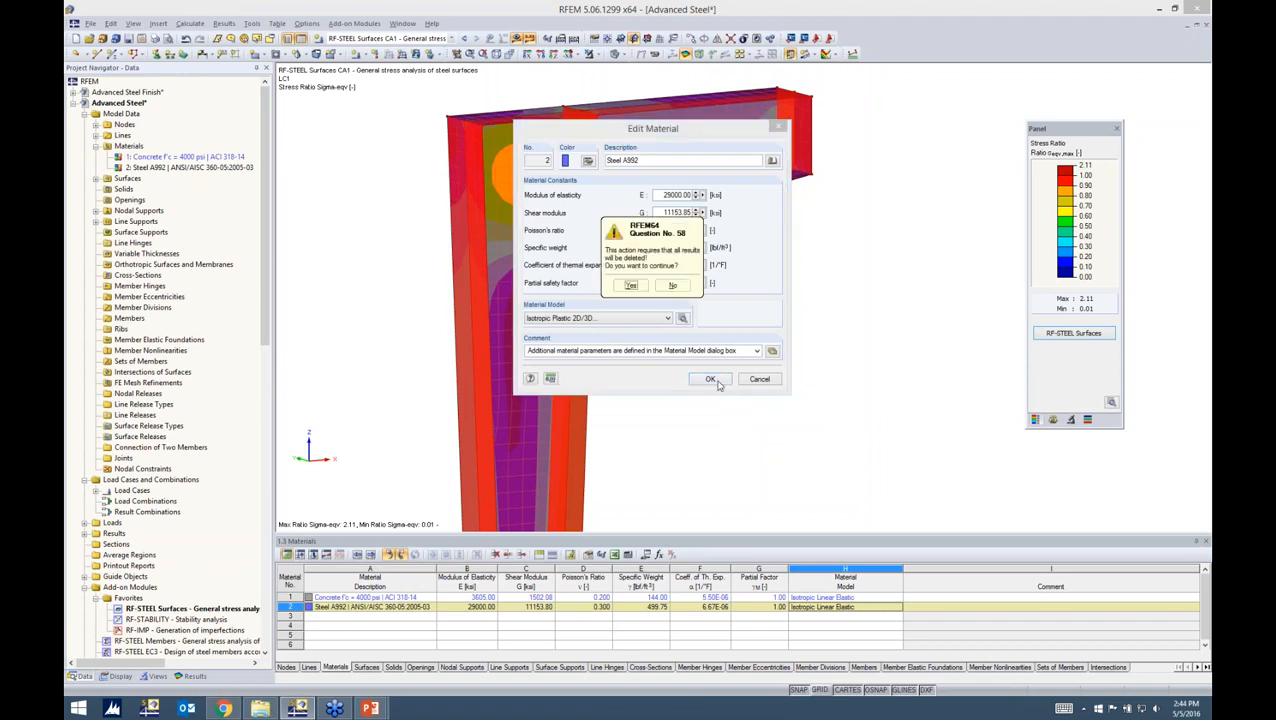
pyautogui.click(632, 288)
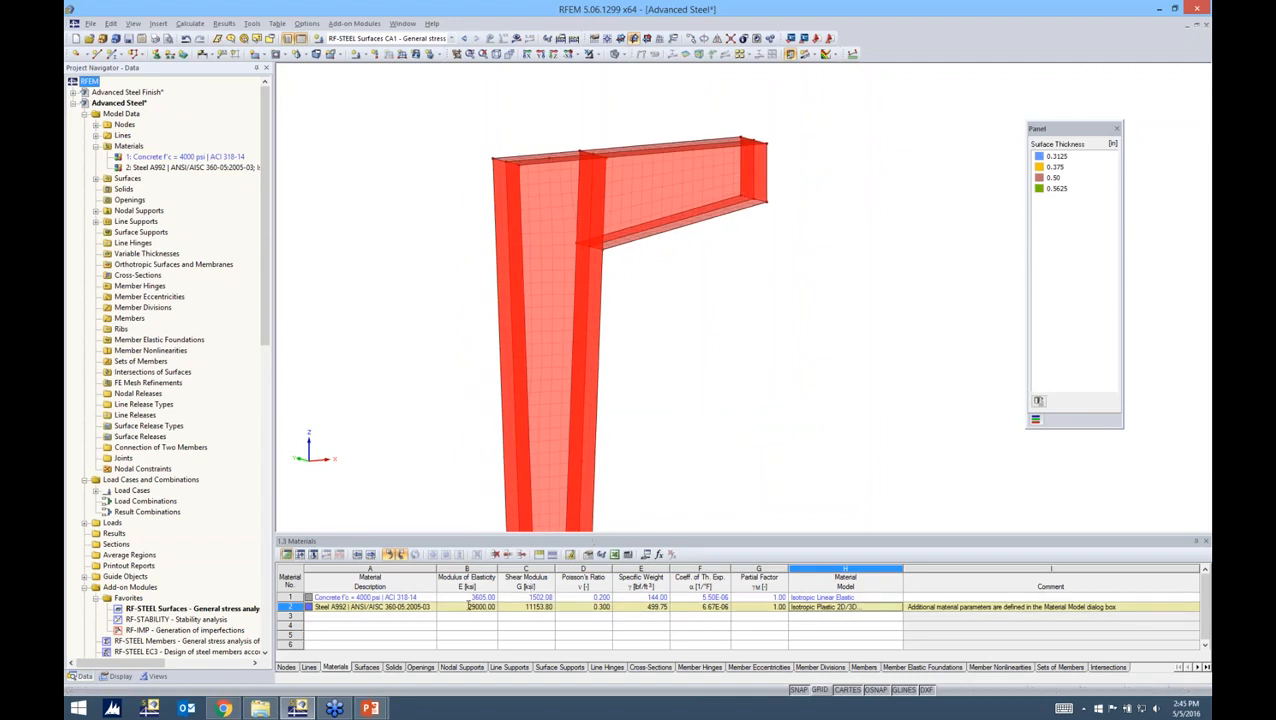
# - Calculate load case LC1 - Design Load and examine the maximum von Mises equivalent stresses at the beam-column corner
pyautogui.click(466, 606)
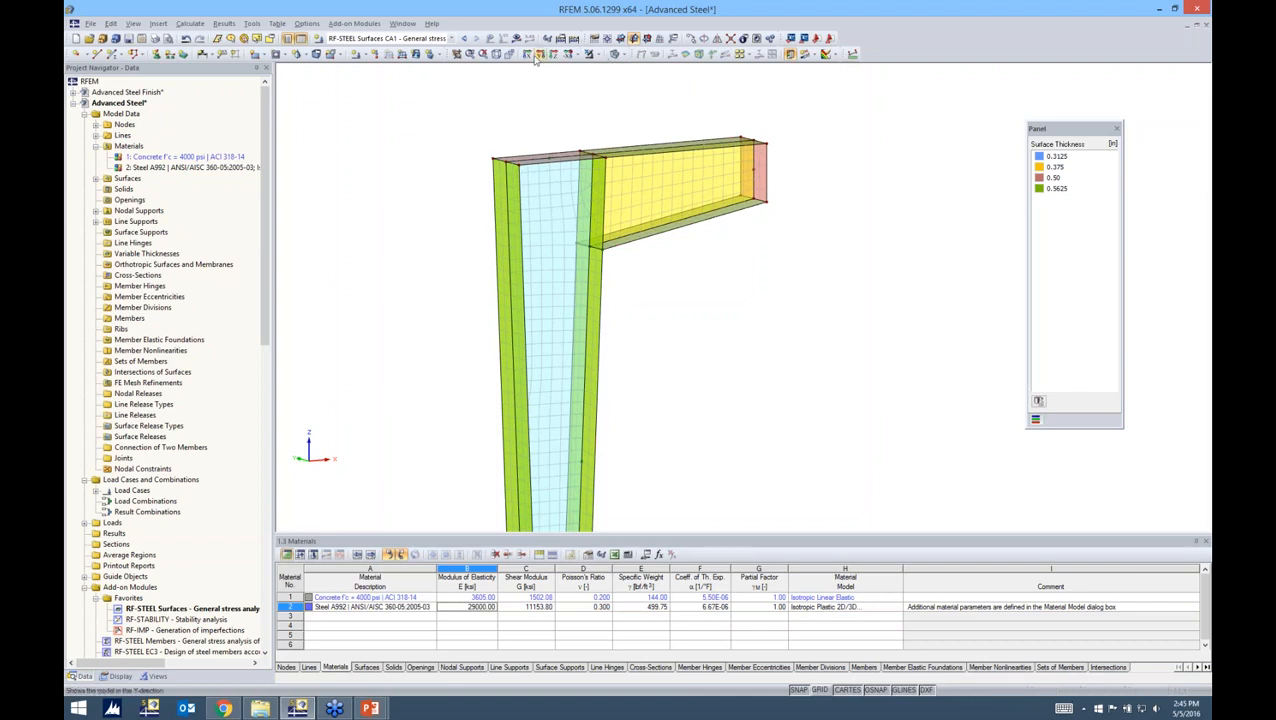
pyautogui.click(385, 38)
pyautogui.click(375, 49)
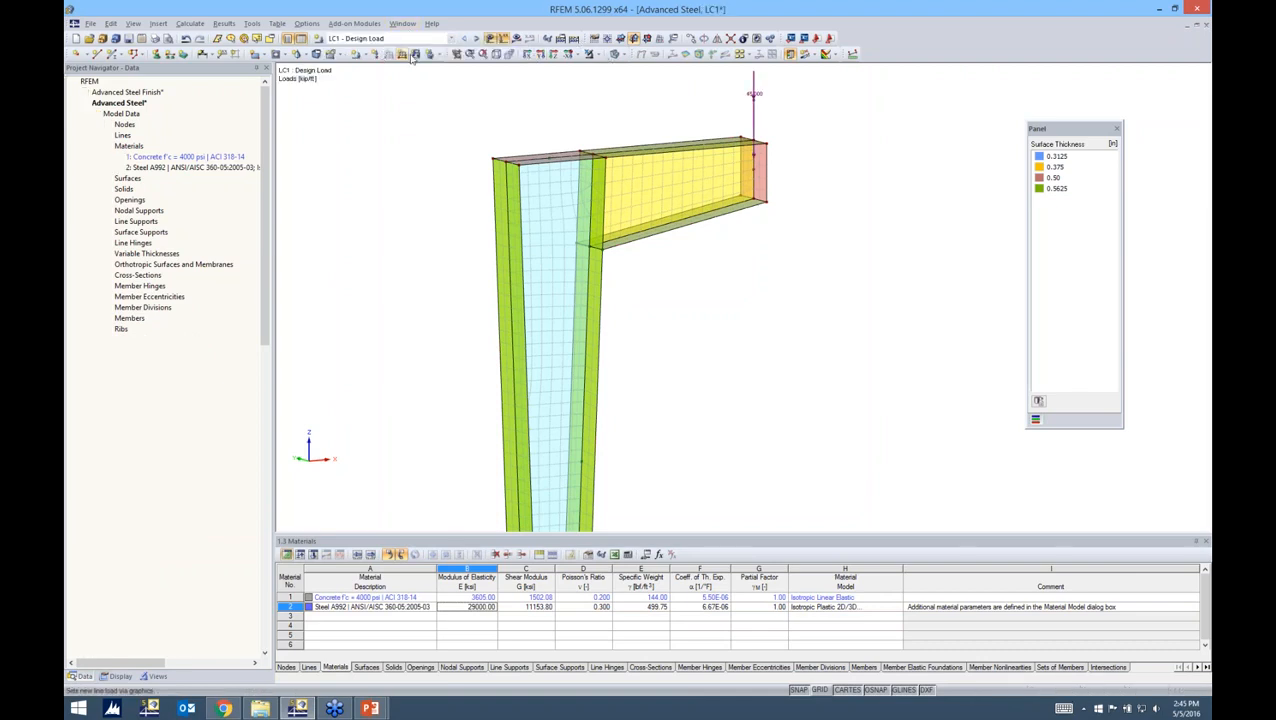
pyautogui.click(617, 372)
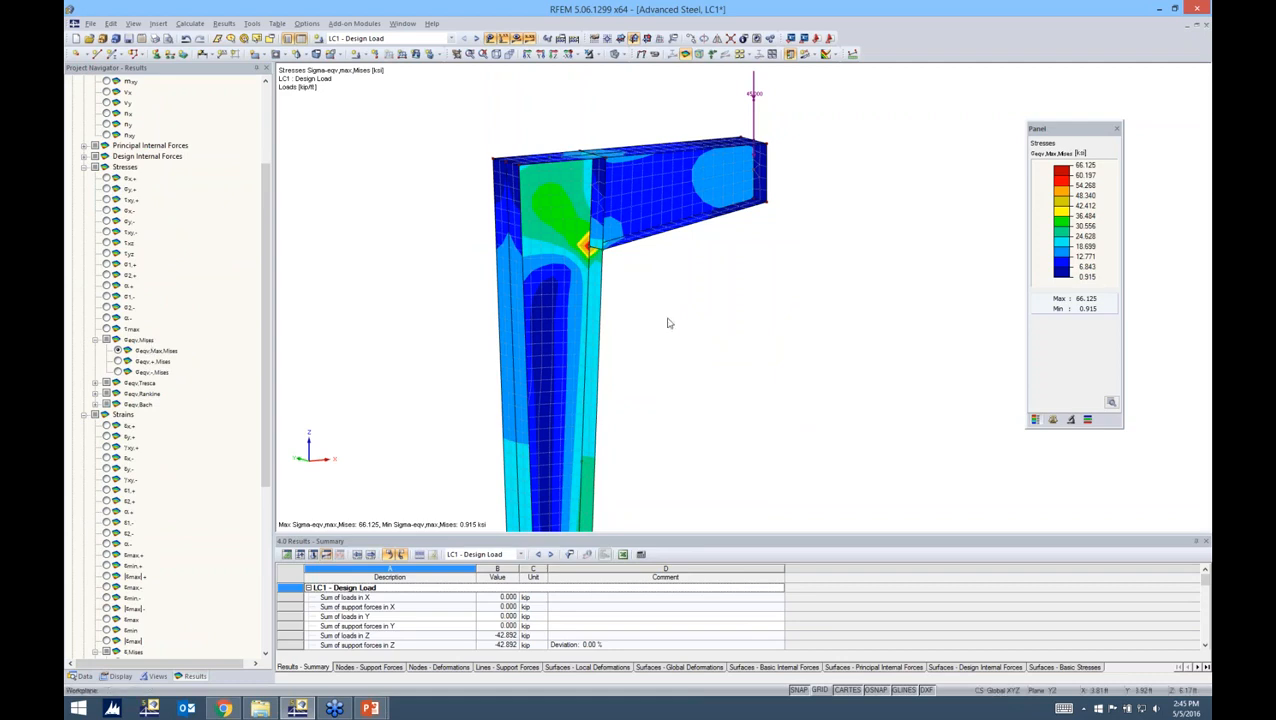
pyautogui.scroll(3, 622, 263)
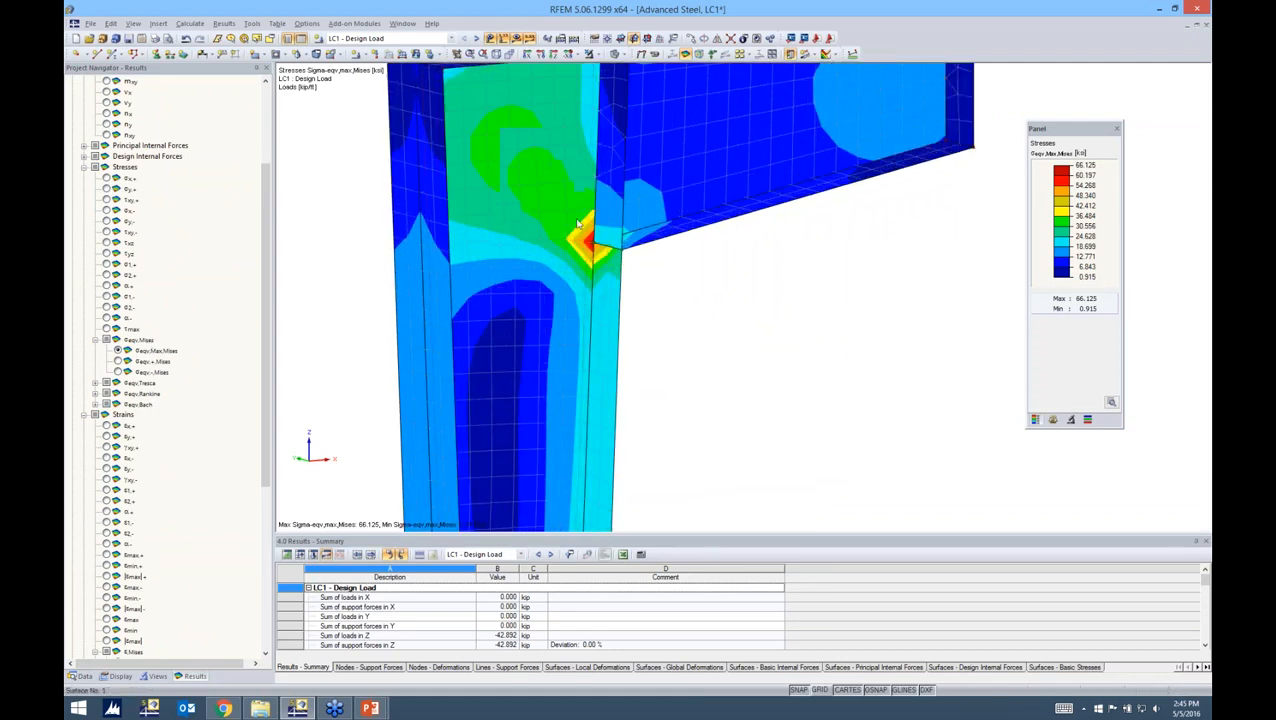
pyautogui.moveTo(1061, 136); pyautogui.dragTo(1052, 140)
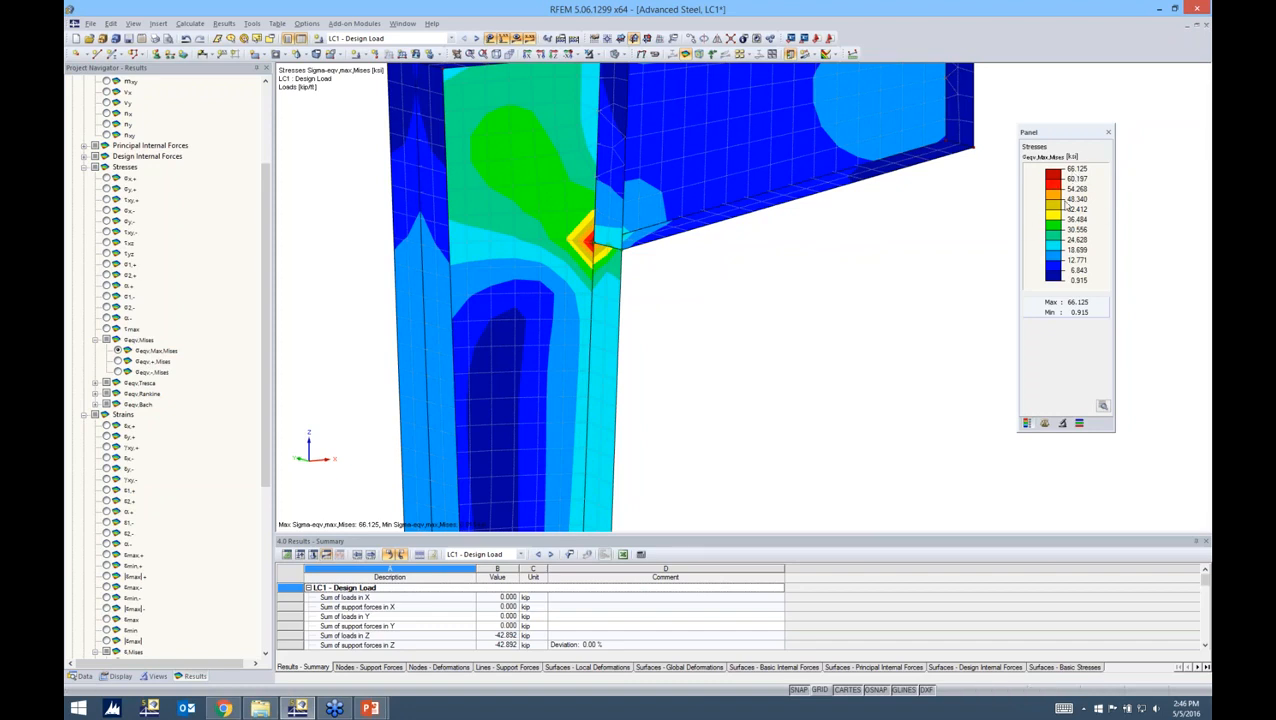
pyautogui.keyDown('ctrl'); pyautogui.moveTo(815, 305); pyautogui.dragTo(700, 308, button='middle'); pyautogui.keyUp('ctrl')
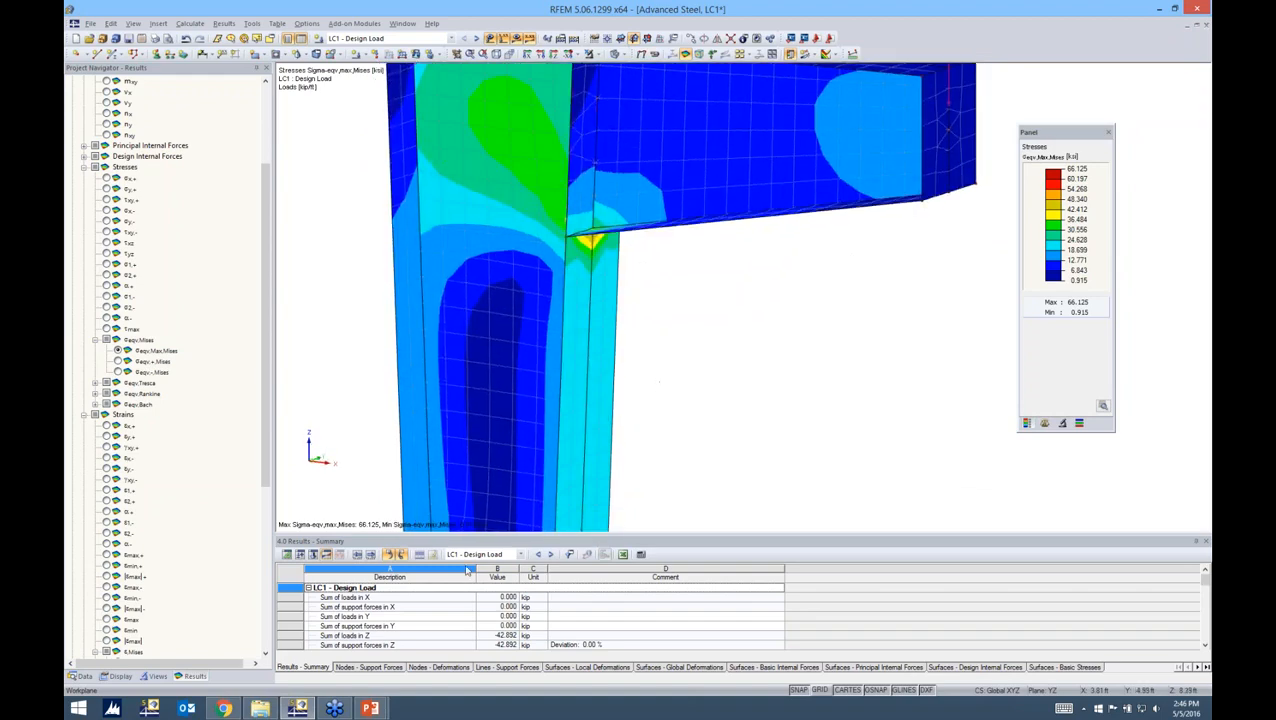
# - Switch to the PowerPoint slide on distribution of internal forces, then return to the corner stresses in RFEM
pyautogui.moveTo(370, 708)
pyautogui.click(425, 644)
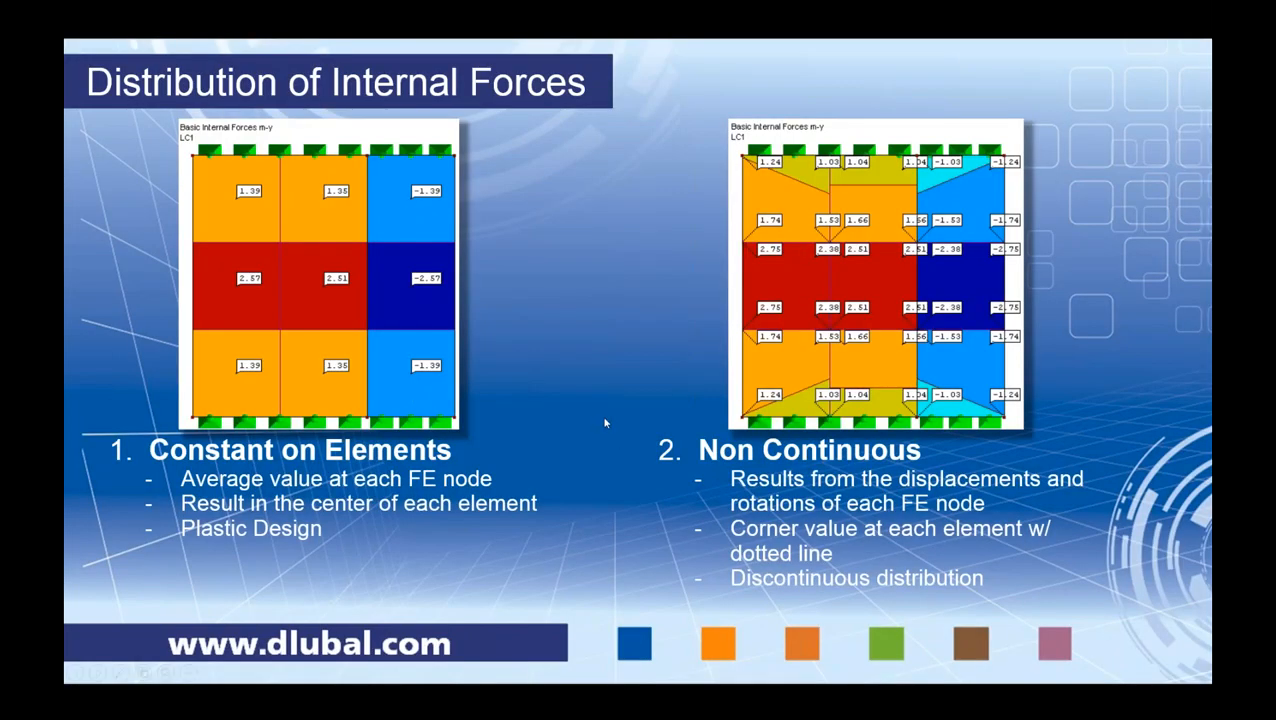
pyautogui.hotkey('alt', 'Tab')
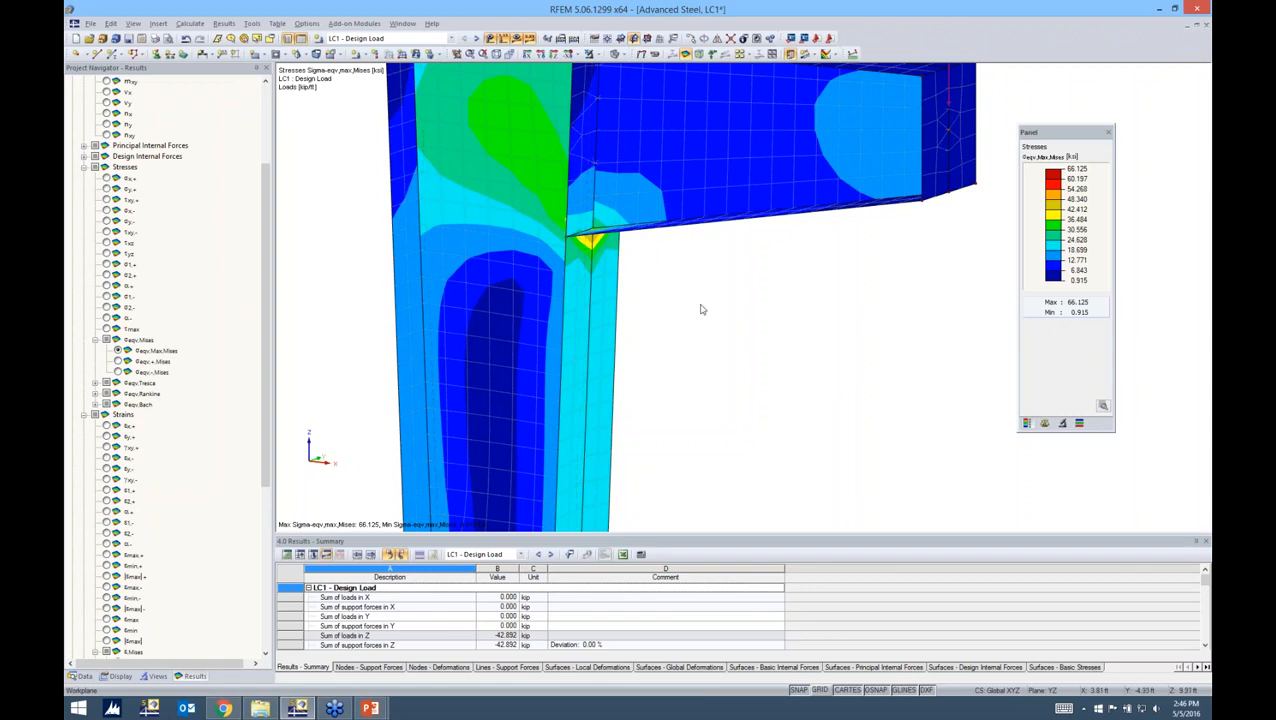
pyautogui.moveTo(690, 297)
pyautogui.keyDown('ctrl'); pyautogui.mouseDown(button='middle')
pyautogui.moveTo(849, 285)
pyautogui.moveTo(707, 280)
pyautogui.mouseUp(button='middle'); pyautogui.keyUp('ctrl')
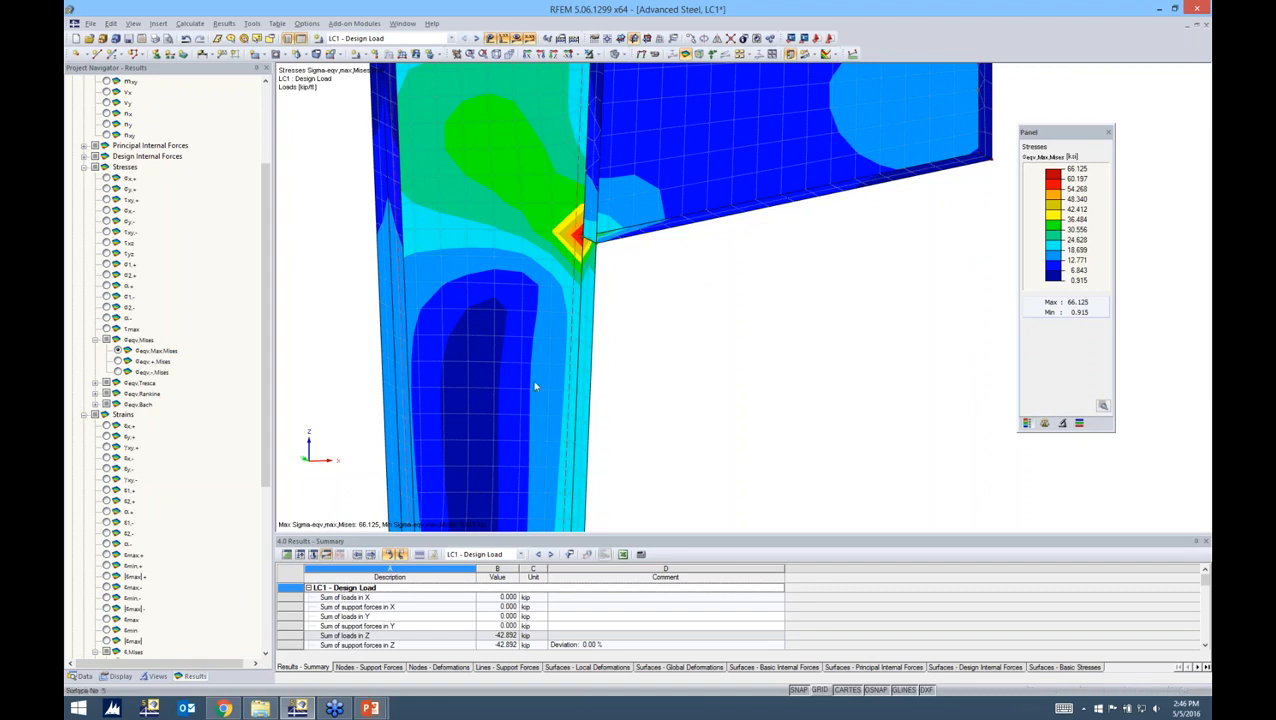
# - Show the display options for the distribution of internal forces/stresses on surfaces
pyautogui.click(118, 677)
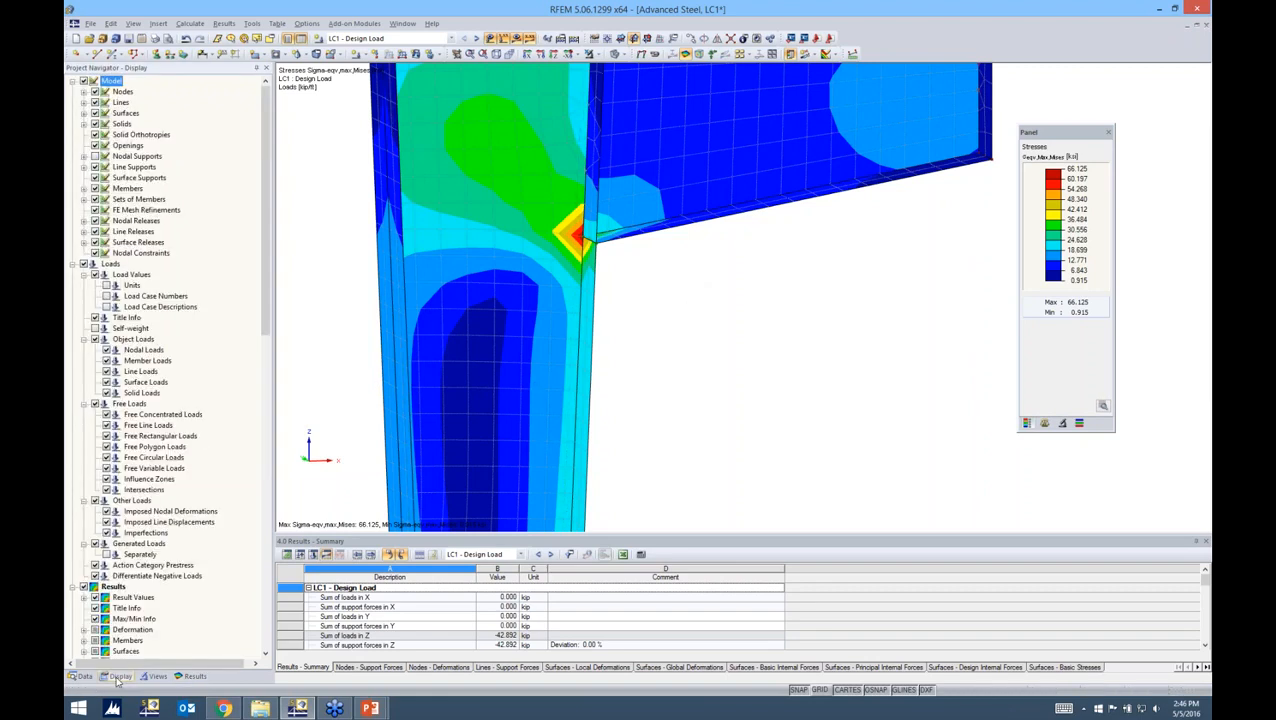
pyautogui.scroll(-3, 160, 548)
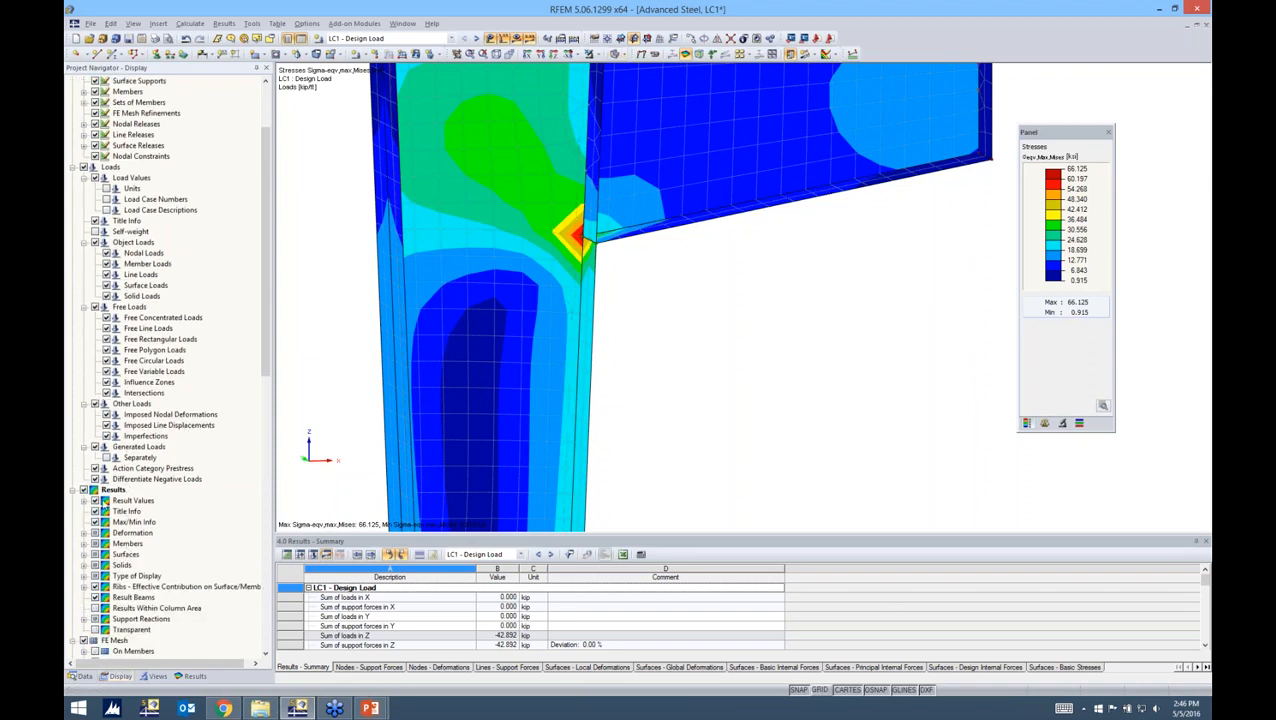
pyautogui.scroll(-1, 104, 500)
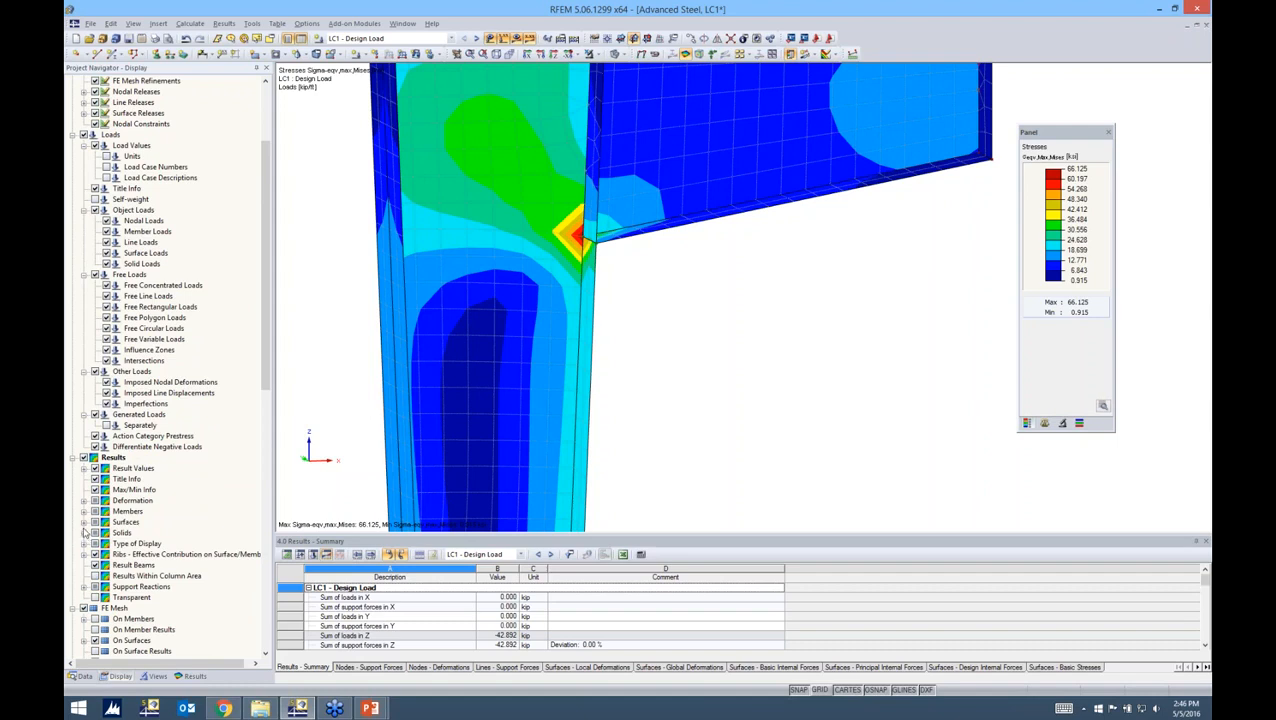
pyautogui.click(85, 522)
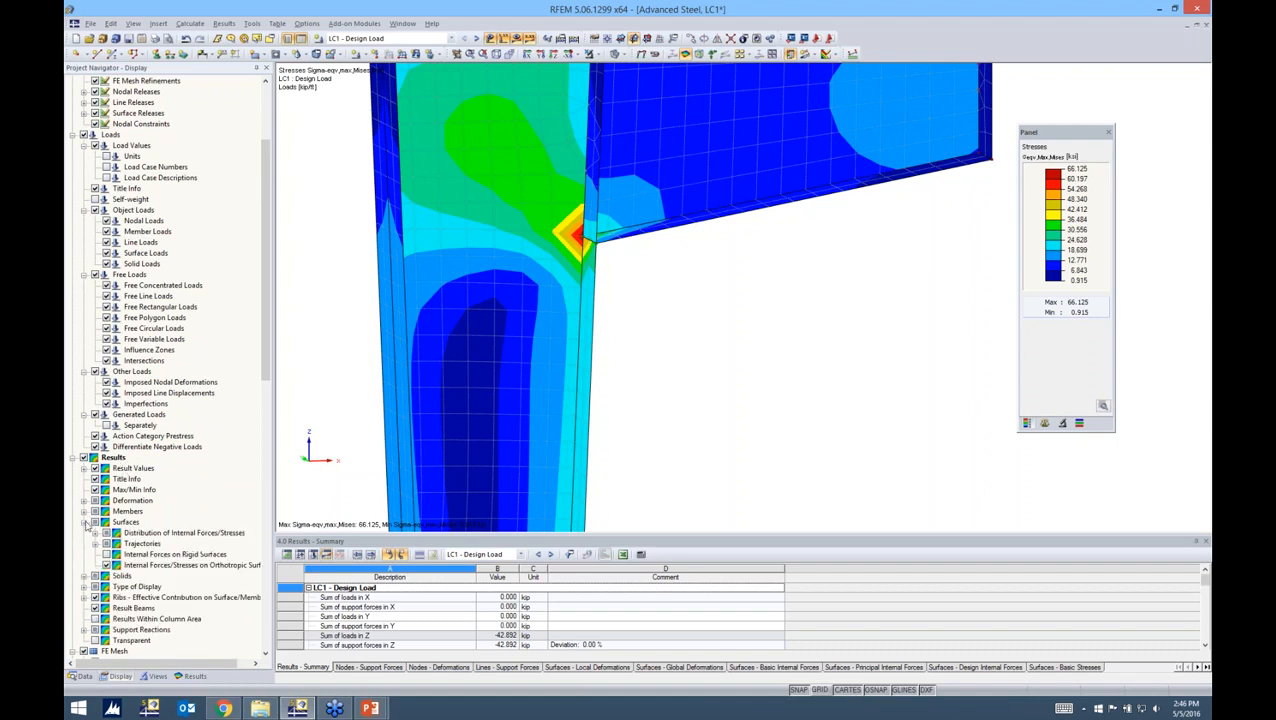
pyautogui.scroll(-2, 88, 525)
pyautogui.click(96, 469)
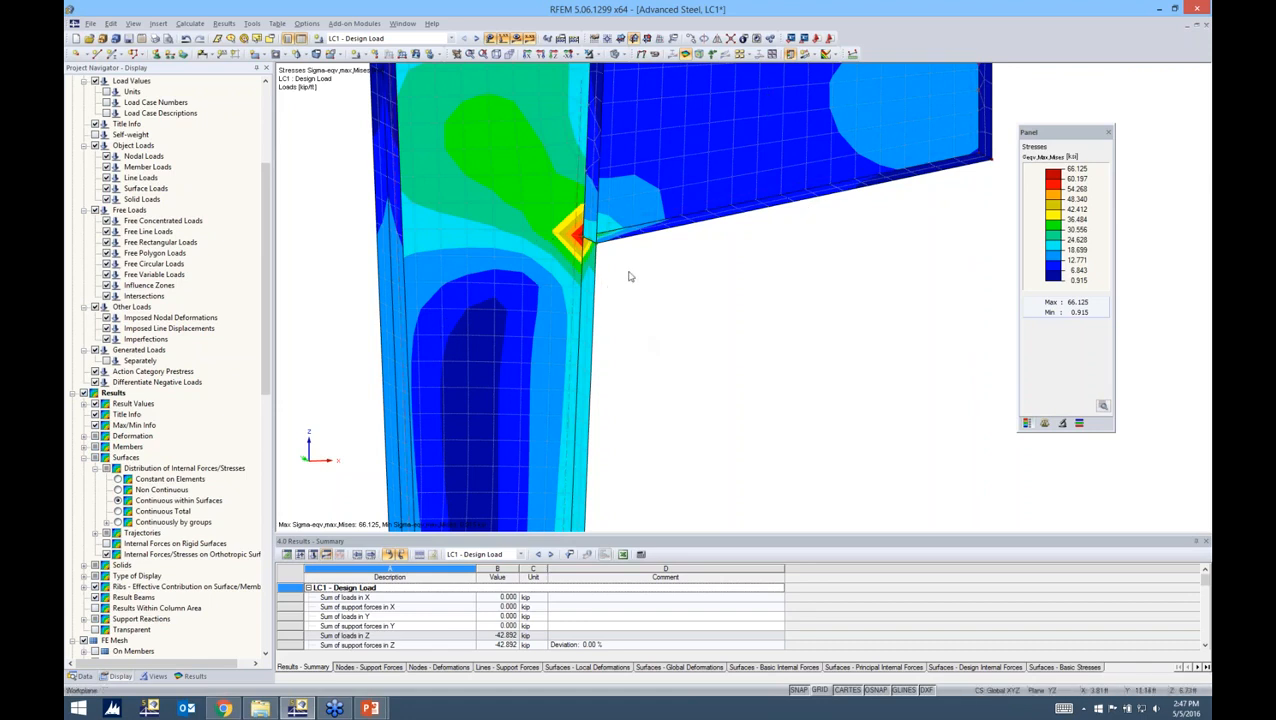
# - Switch to the PowerPoint slide comparing the Constant on Elements and Non Continuous distributions
pyautogui.moveTo(632, 296); pyautogui.dragTo(648, 348, button='middle')
pyautogui.click(373, 707)
pyautogui.click(437, 636)
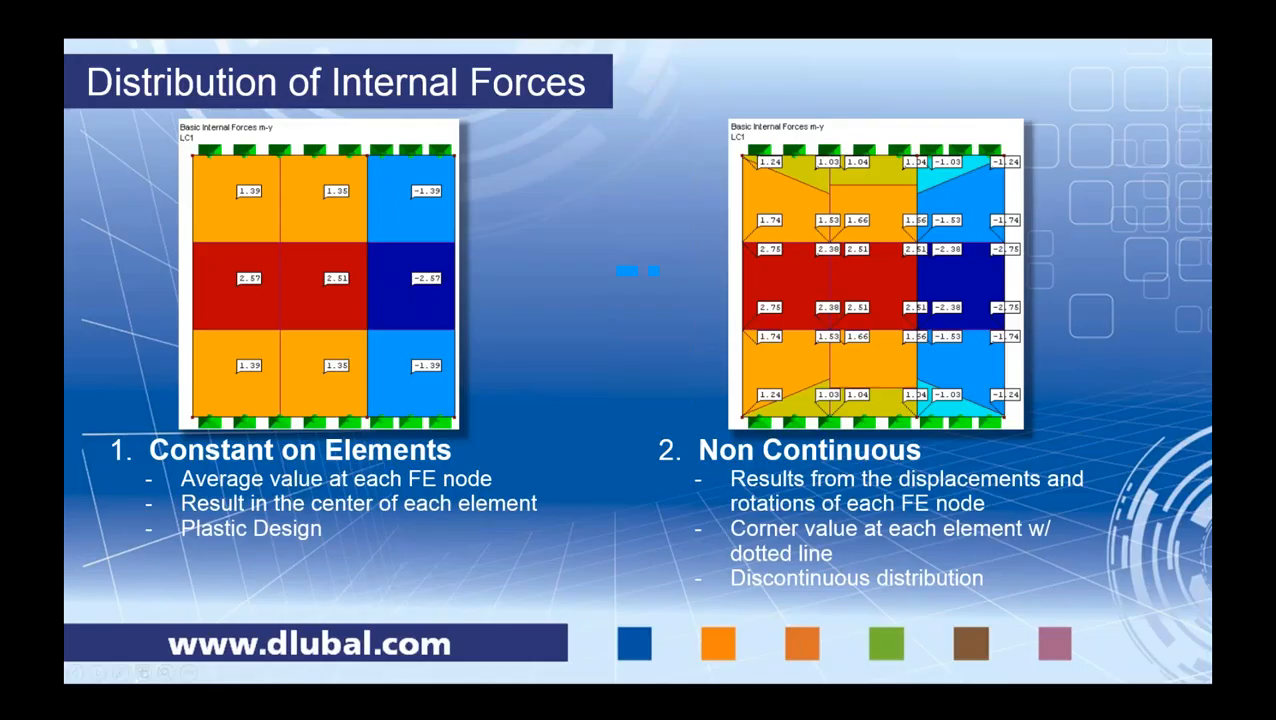
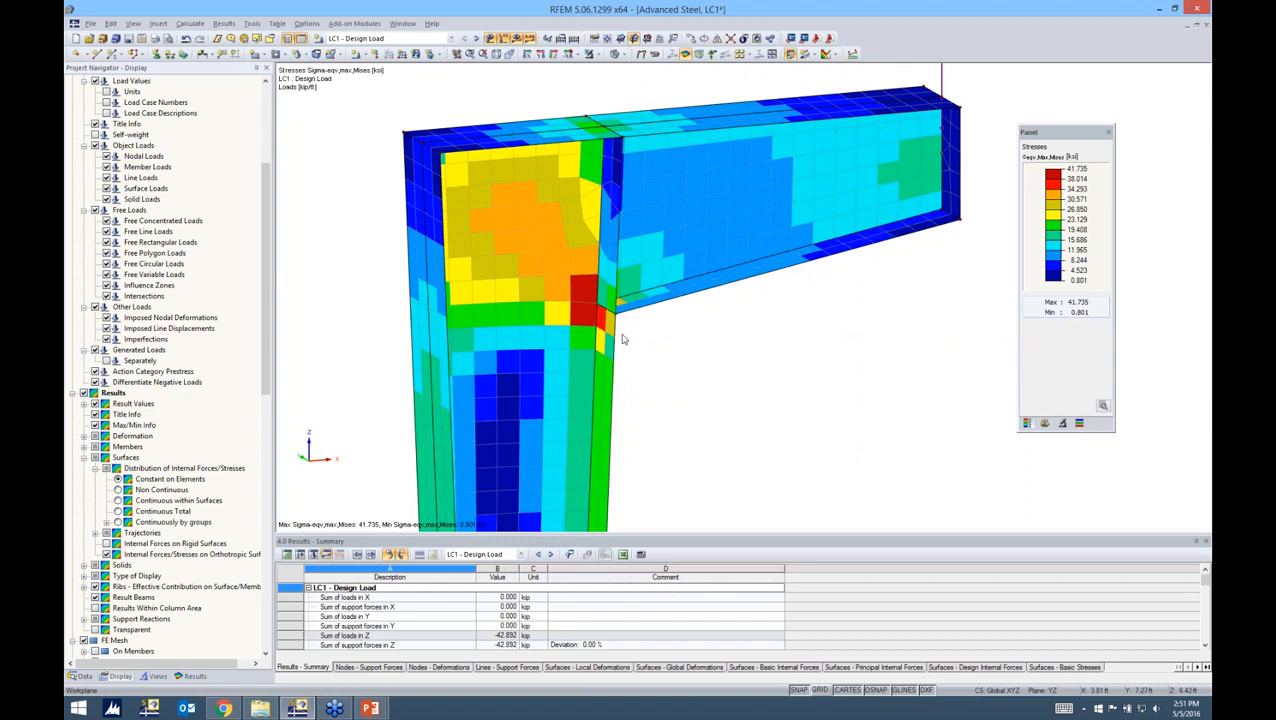
# - Start a new FE mesh refinement on the inner corner node, compare the rectangular type and keep the circular one
pyautogui.scroll(5, 620, 338)
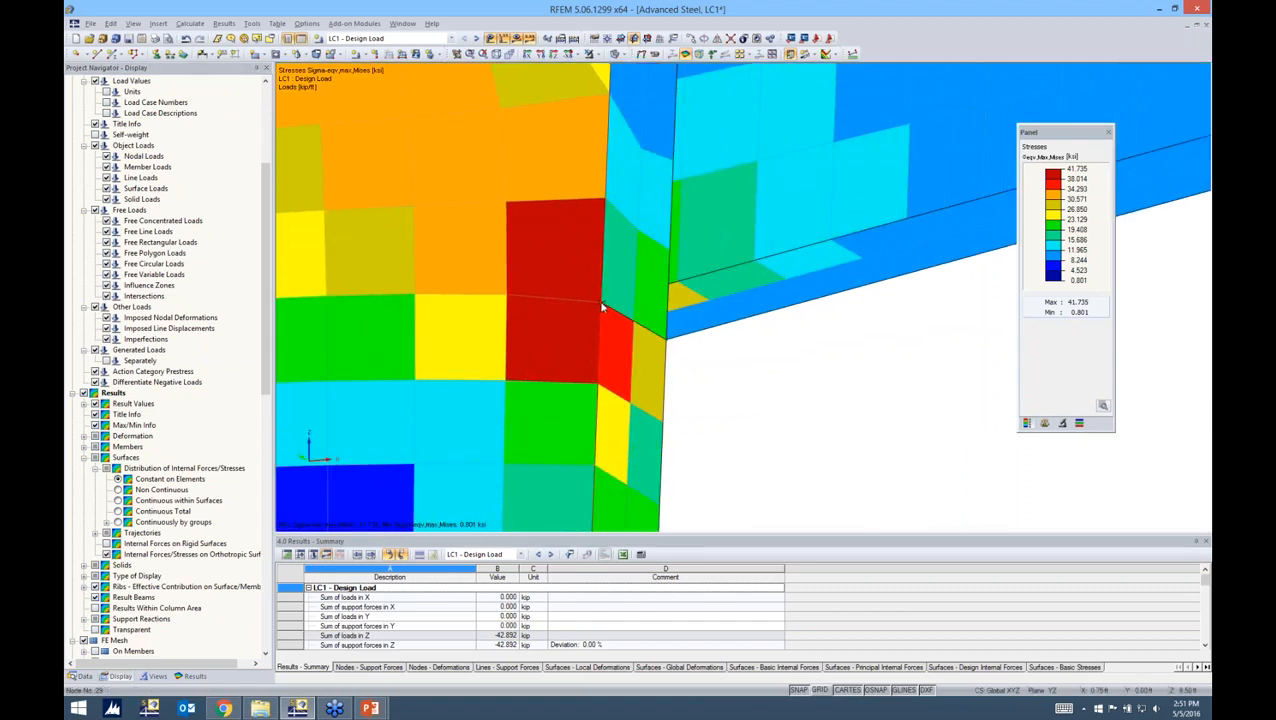
pyautogui.rightClick(602, 306)
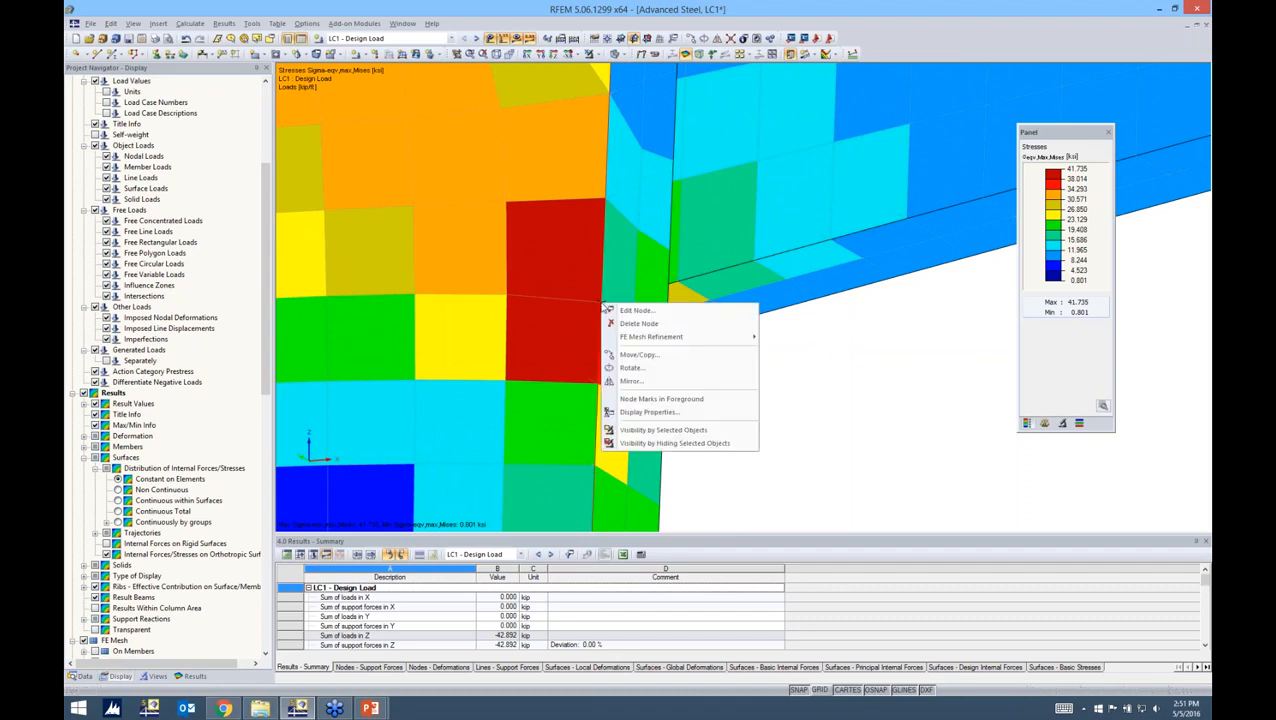
pyautogui.moveTo(633, 342)
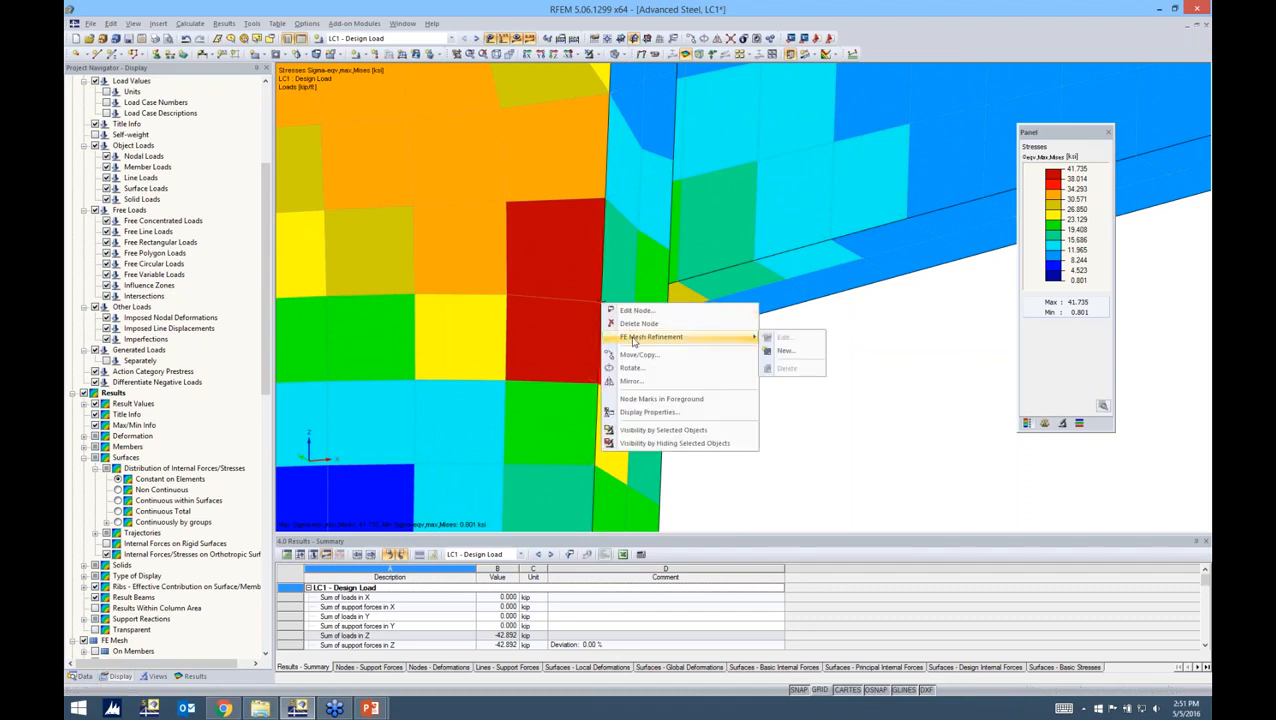
pyautogui.click(787, 352)
pyautogui.click(706, 366)
pyautogui.moveTo(637, 200); pyautogui.dragTo(657, 190)
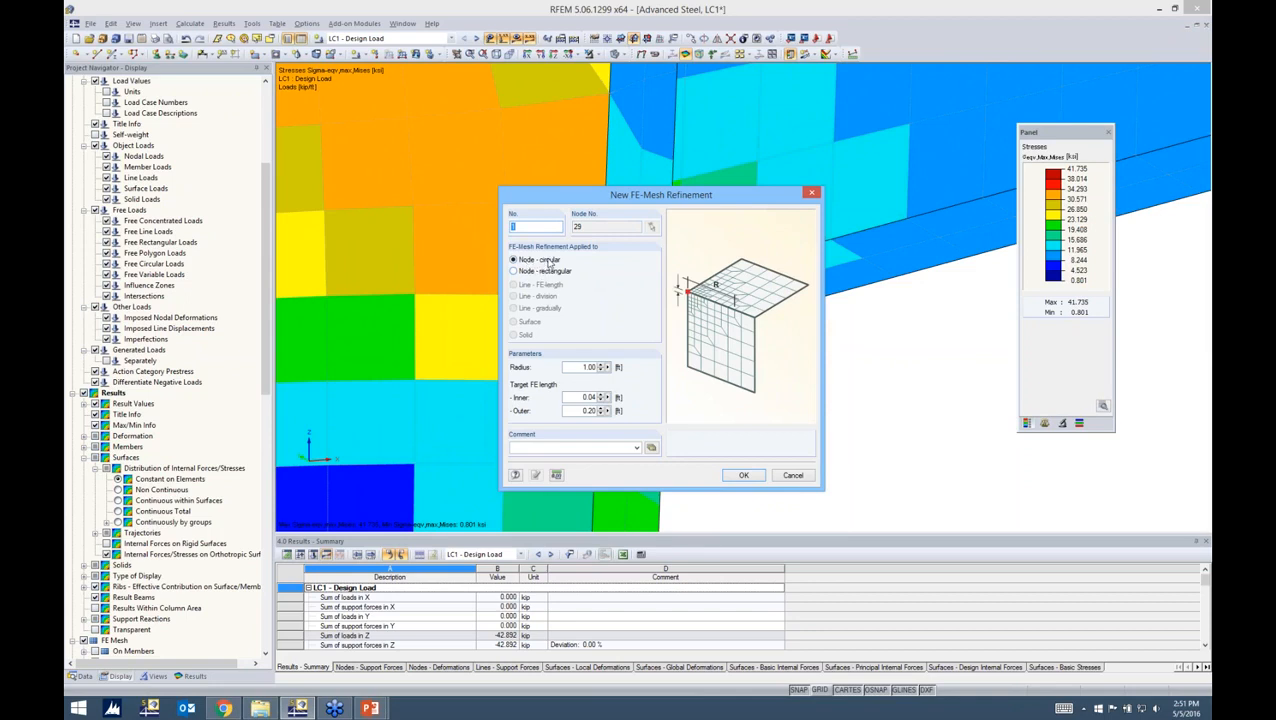
pyautogui.click(518, 275)
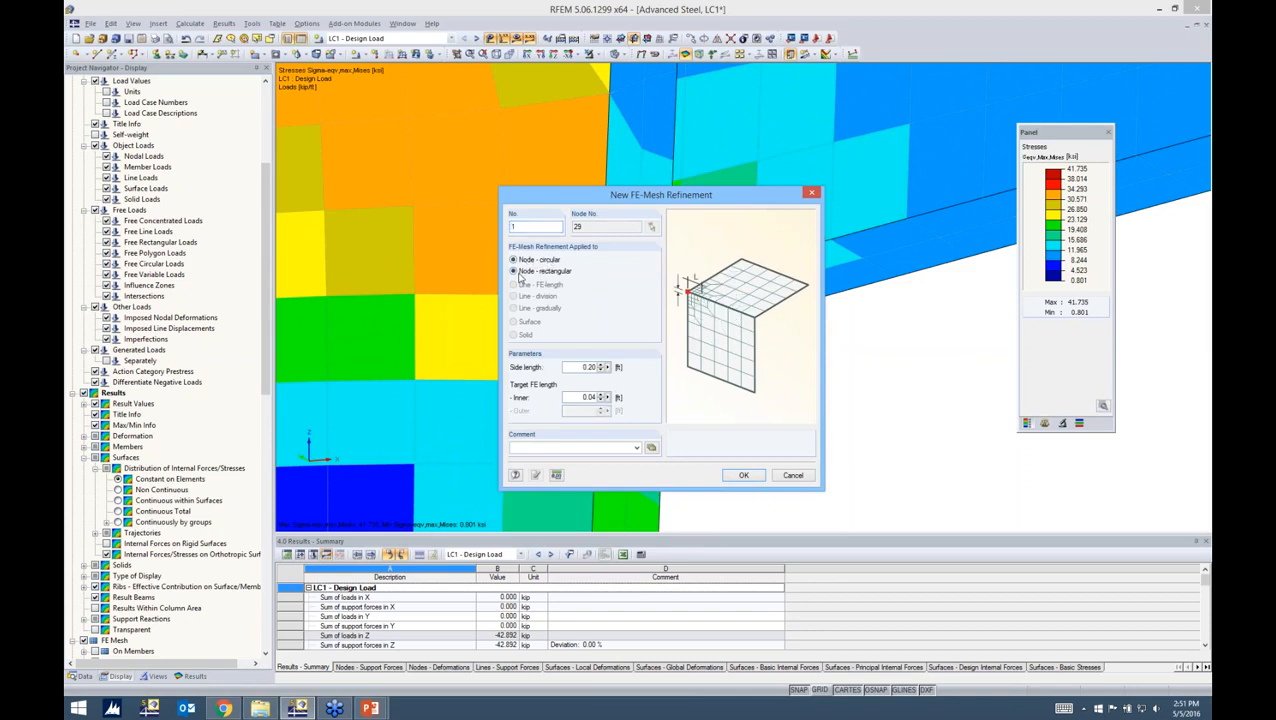
pyautogui.click(514, 260)
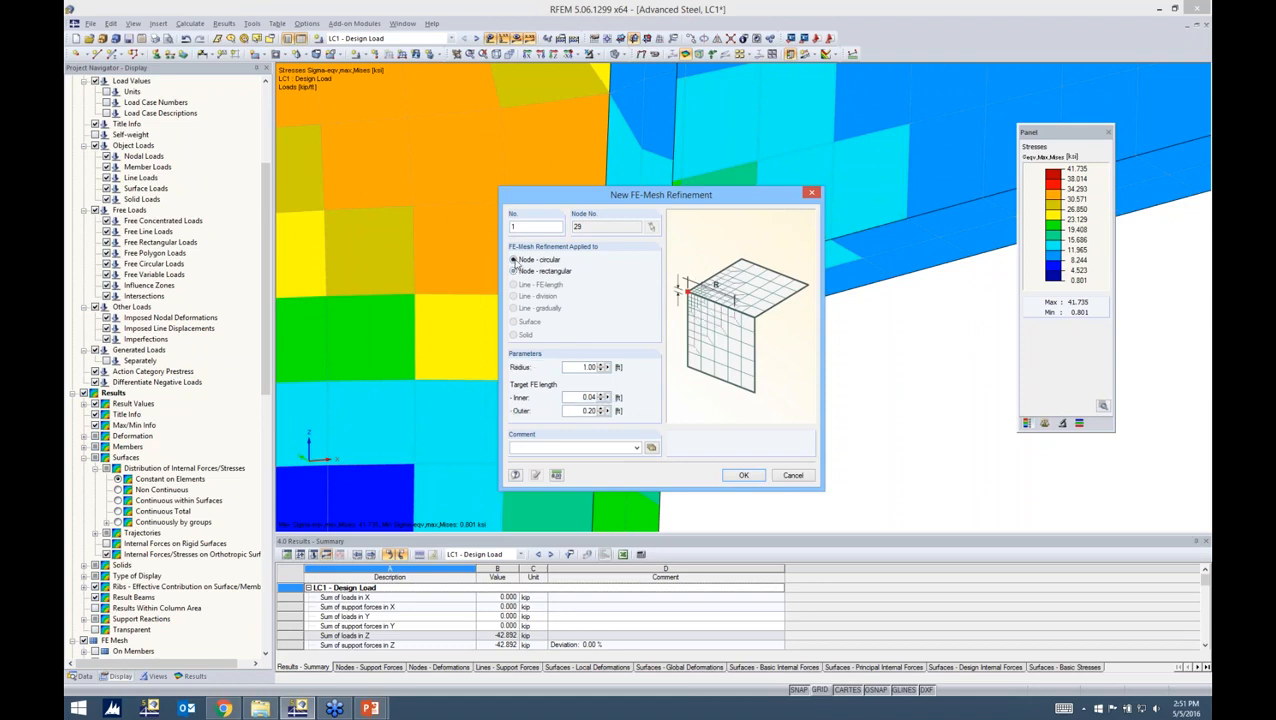
# - Set the circular refinement radius to 0.5 ft and apply it to the corner node, accepting deletion of the results and FE mesh
pyautogui.doubleClick(570, 367)
pyautogui.write('0.5')
pyautogui.click(745, 476)
pyautogui.click(661, 392)
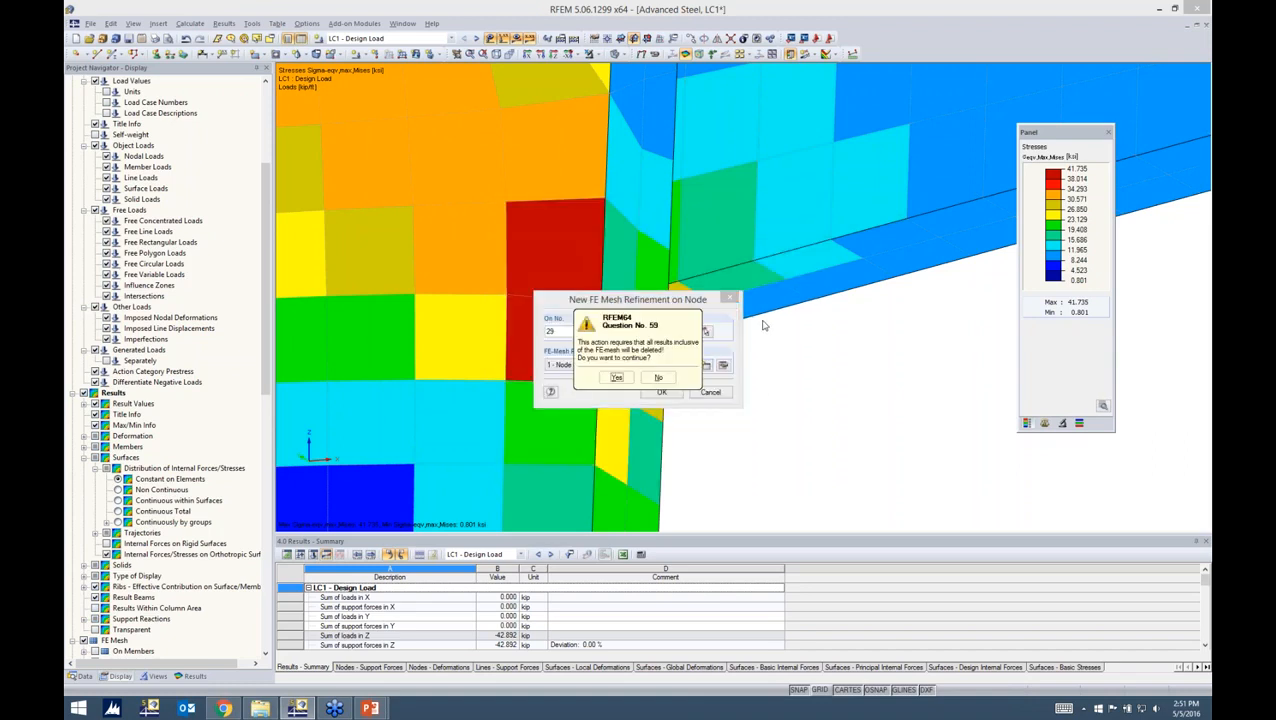
pyautogui.click(616, 377)
pyautogui.scroll(-8, 697, 329)
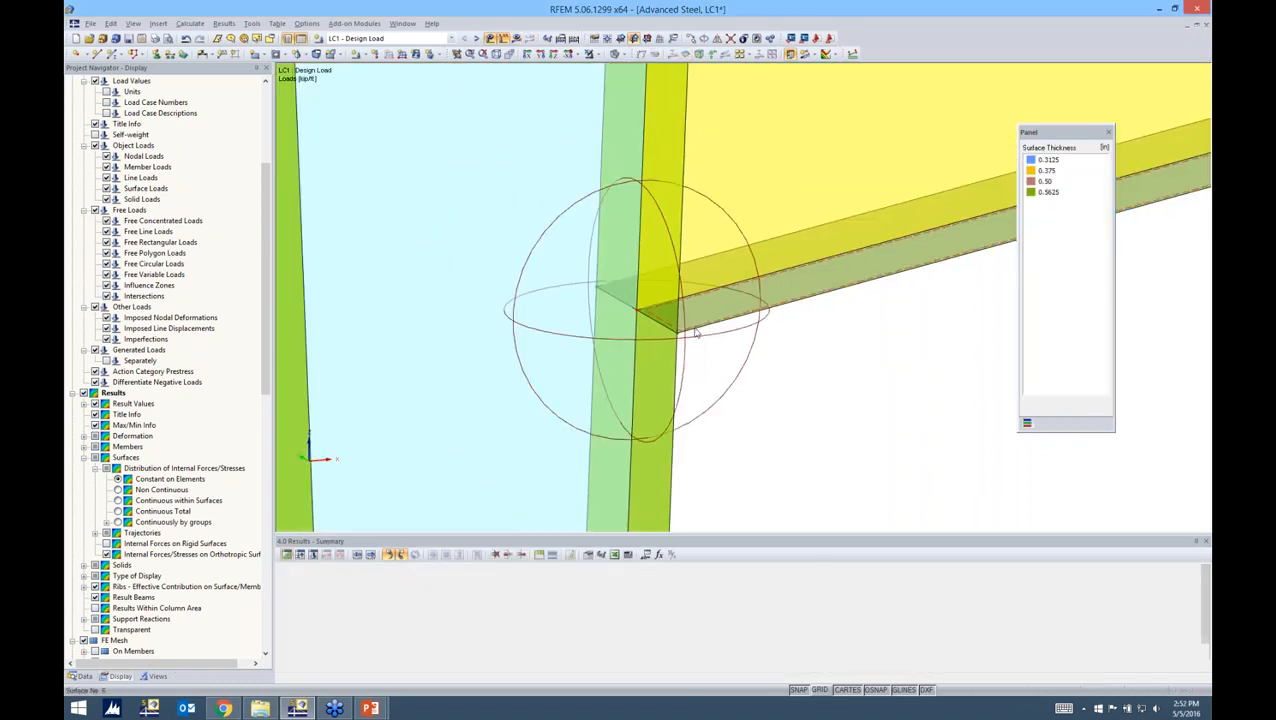
pyautogui.keyDown('ctrl'); pyautogui.moveTo(757, 352); pyautogui.dragTo(550, 333, button='middle'); pyautogui.keyUp('ctrl')
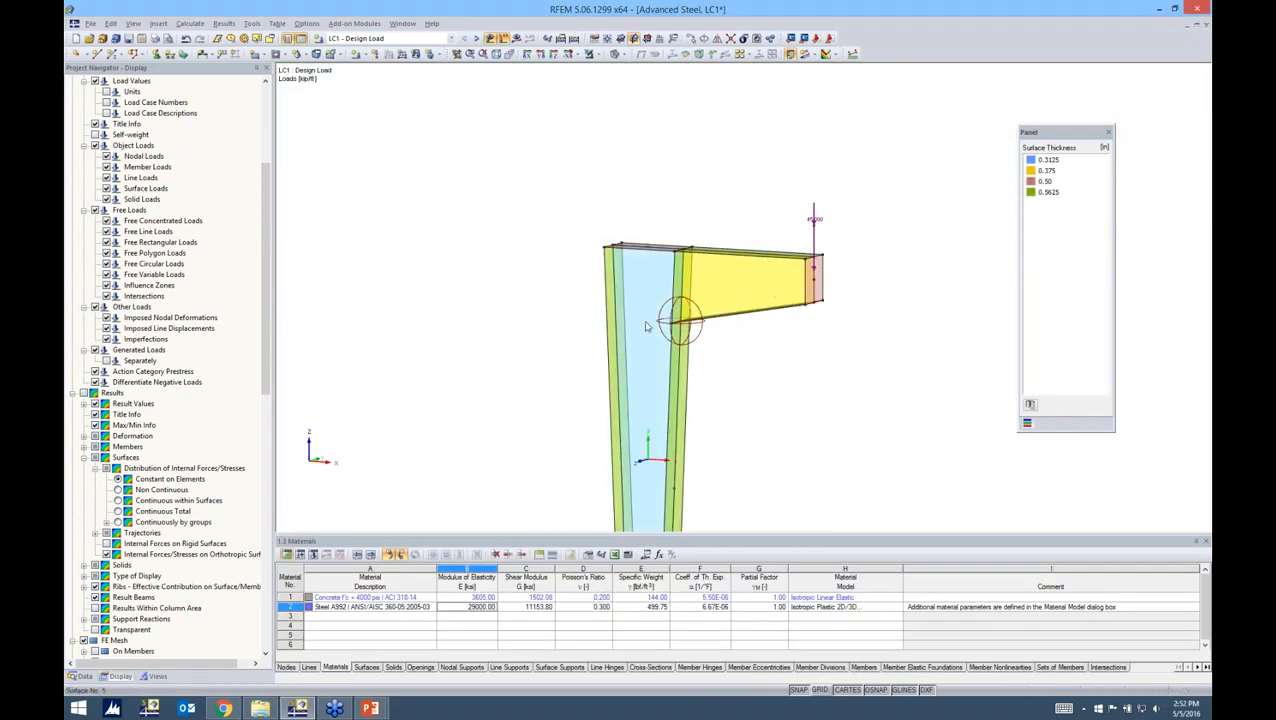
pyautogui.scroll(3, 659, 331)
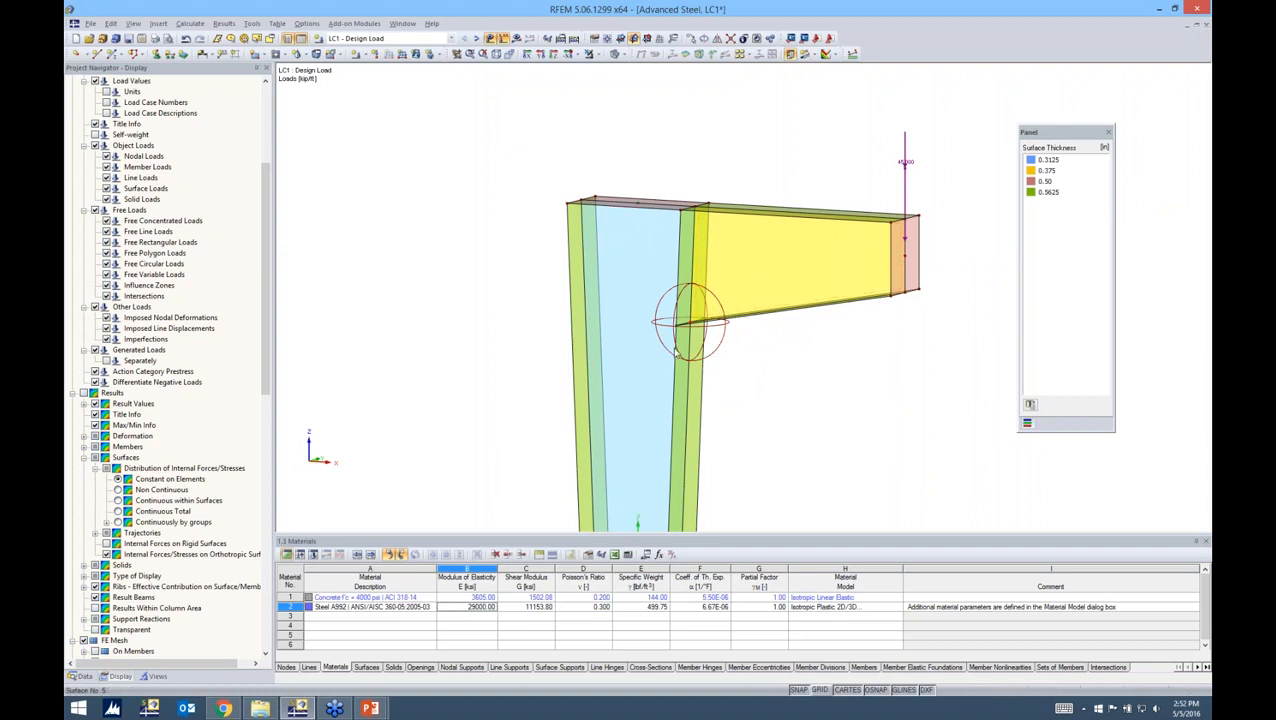
# - Hide the FE mesh refinements in the model display and show them again
pyautogui.scroll(6, 195, 180)
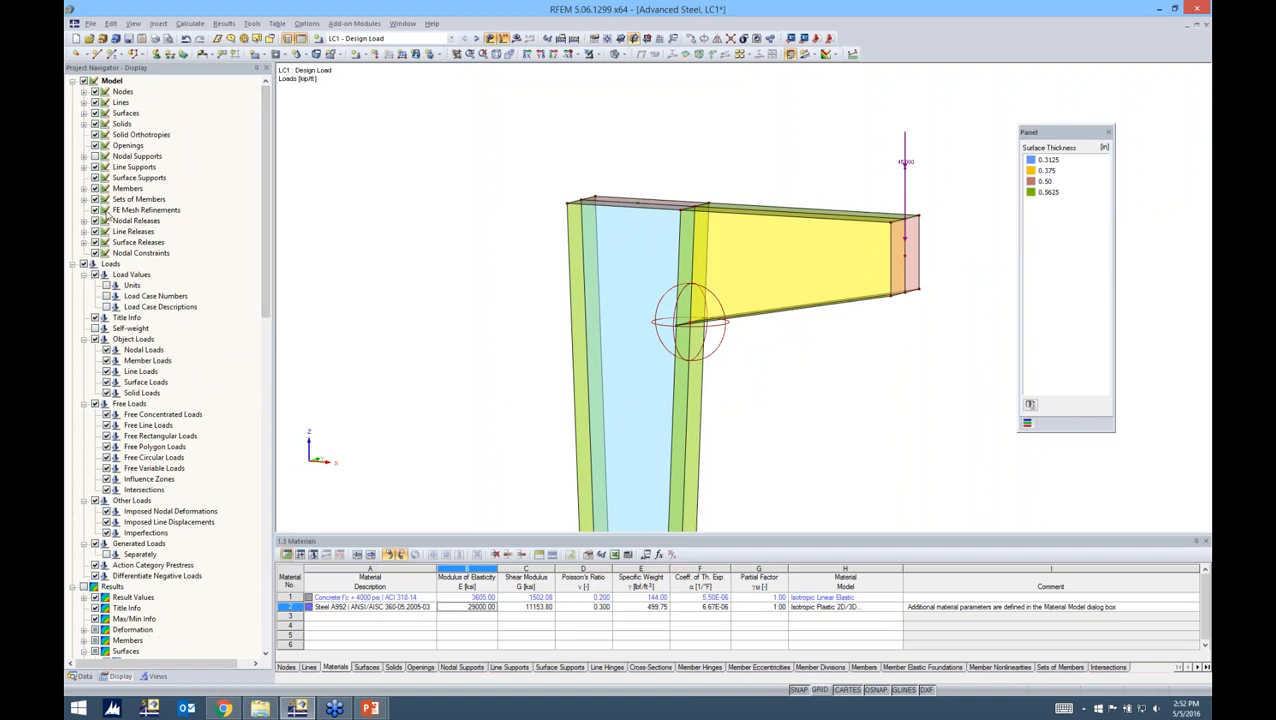
pyautogui.click(96, 211)
pyautogui.click(95, 211)
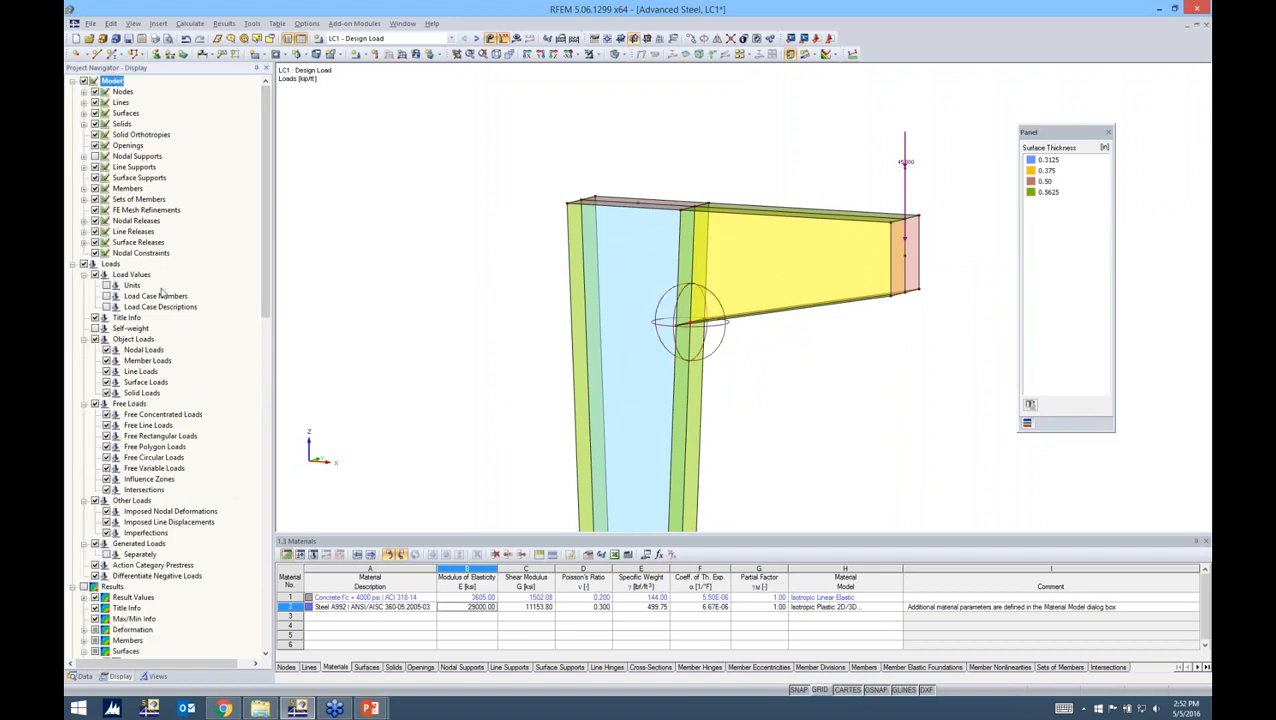
# - Generate the FE mesh and examine the refined elements around the inner corner node
pyautogui.click(189, 24)
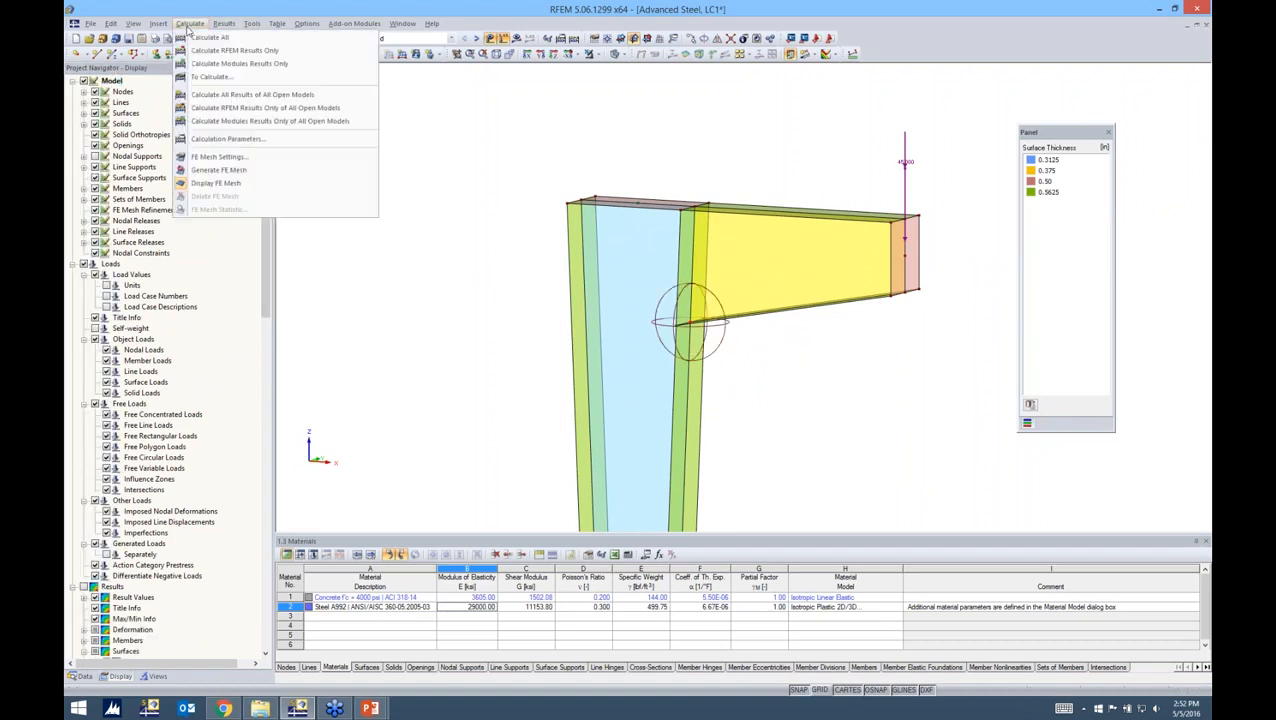
pyautogui.click(216, 170)
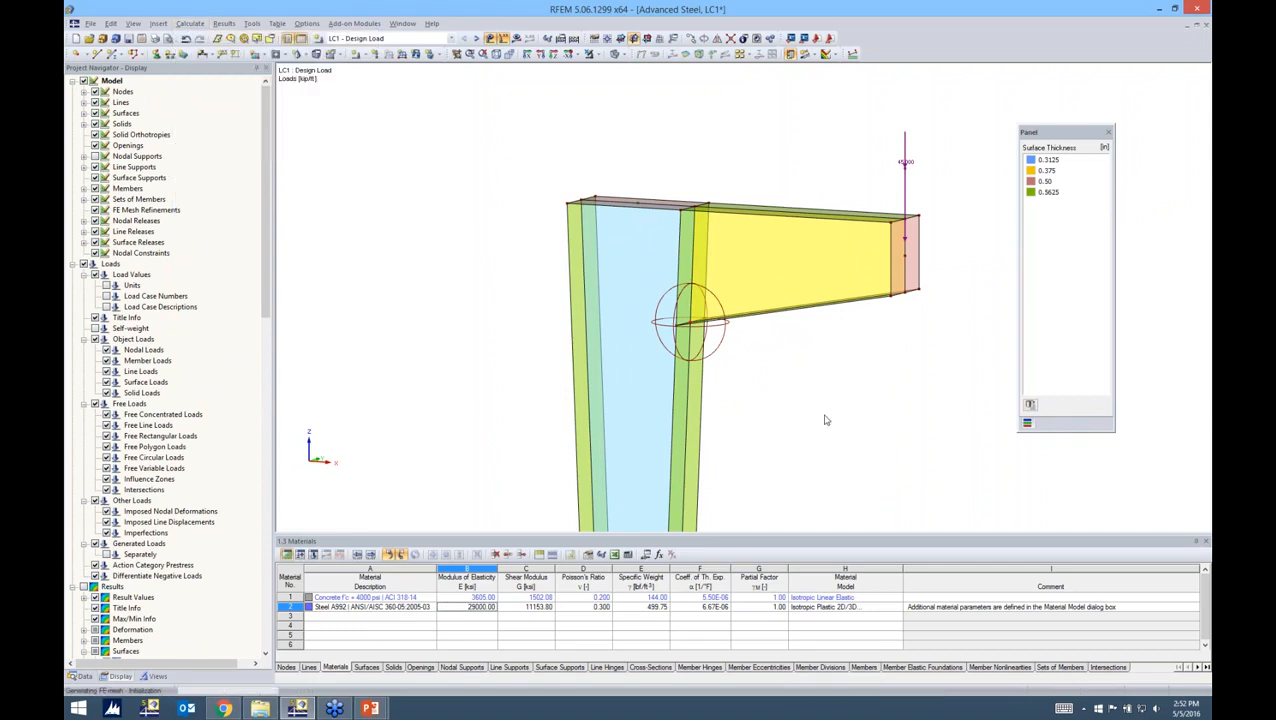
pyautogui.scroll(1, 690, 320)
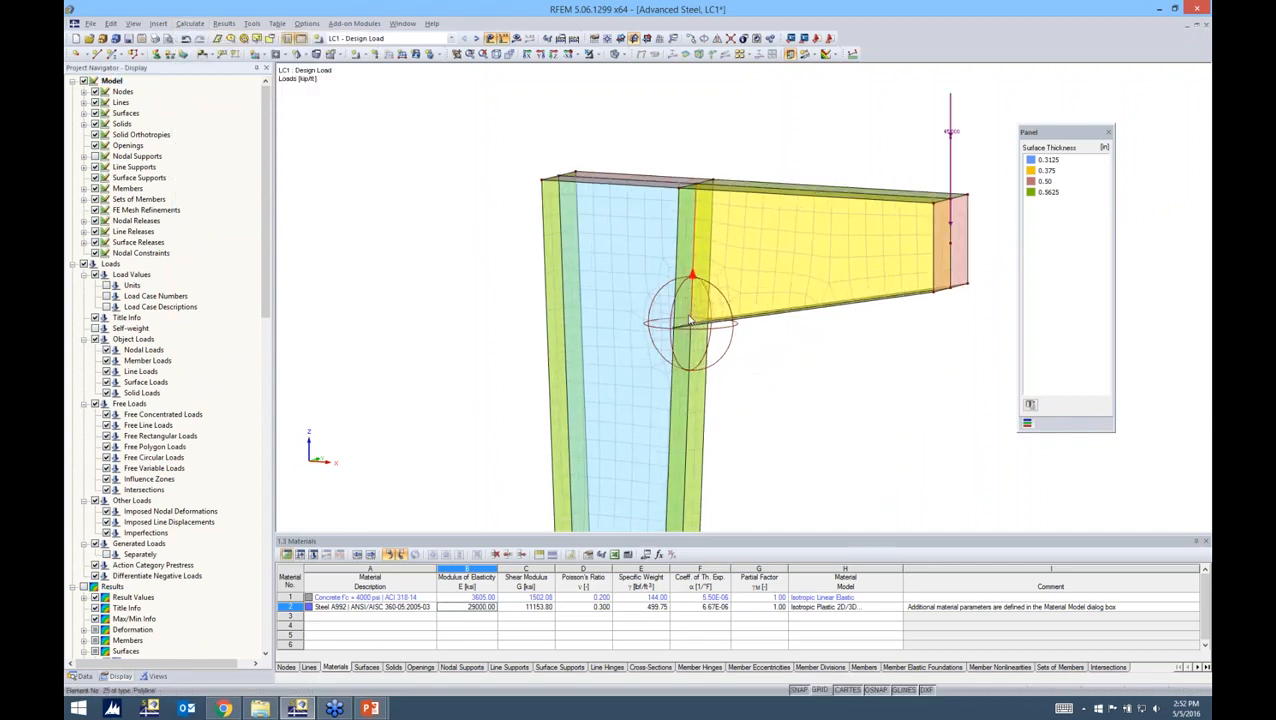
pyautogui.scroll(3, 690, 320)
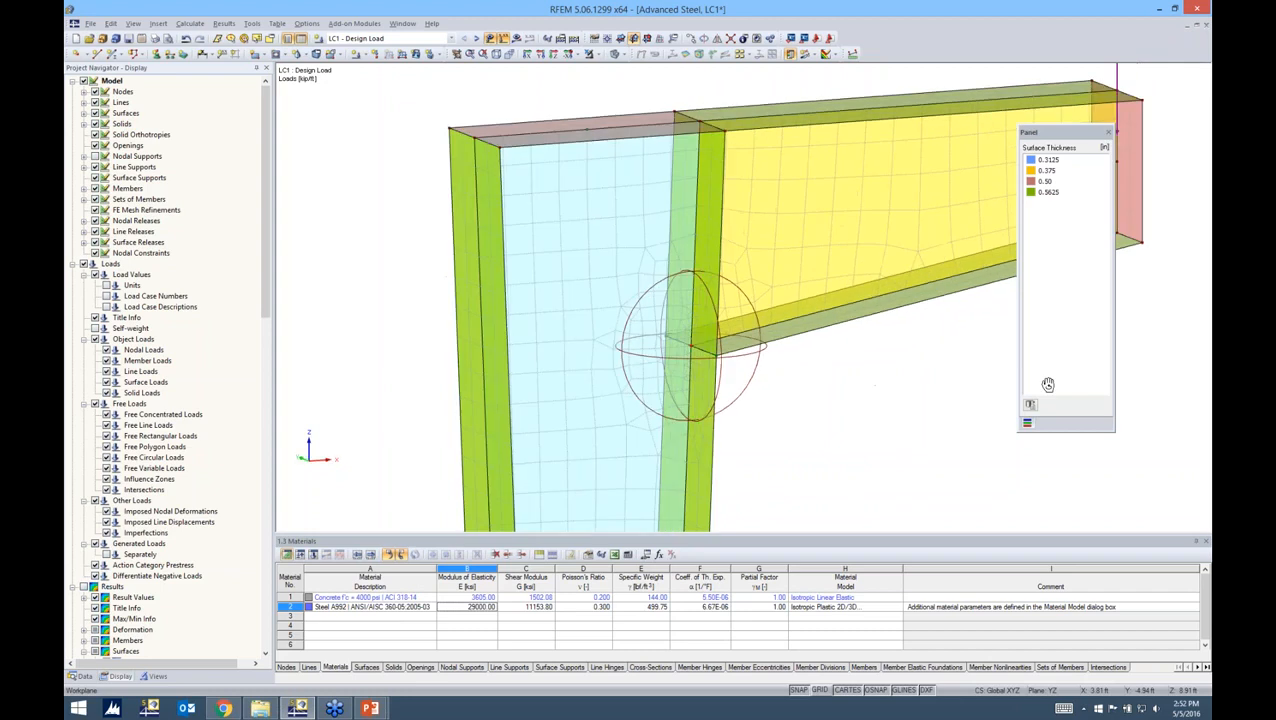
pyautogui.rightClick(1048, 384)
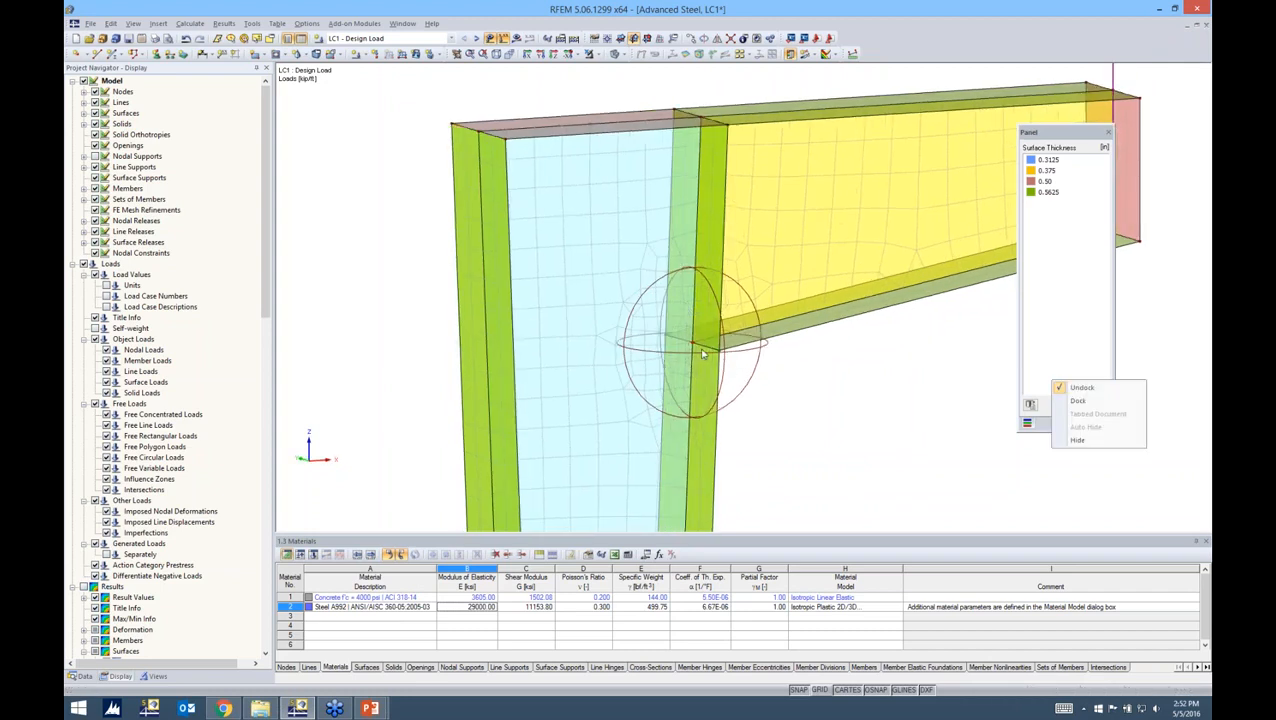
pyautogui.click(768, 394)
pyautogui.scroll(2, 676, 350)
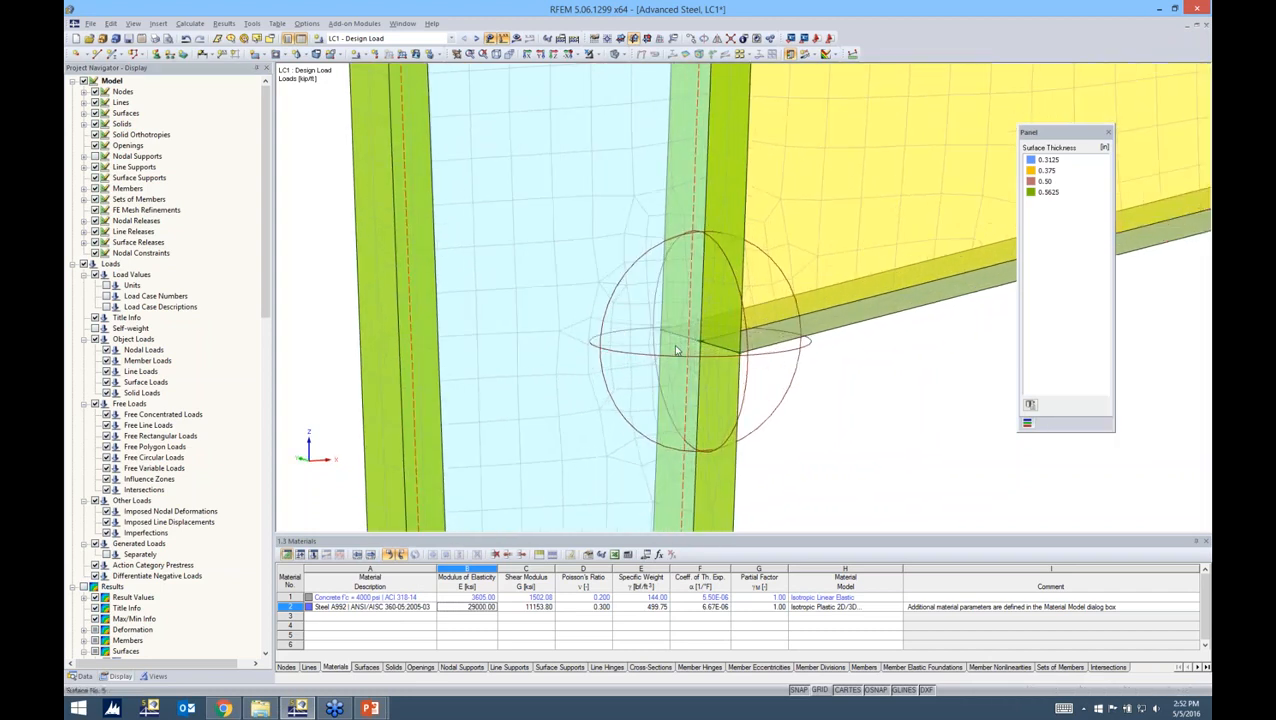
pyautogui.scroll(1, 676, 350)
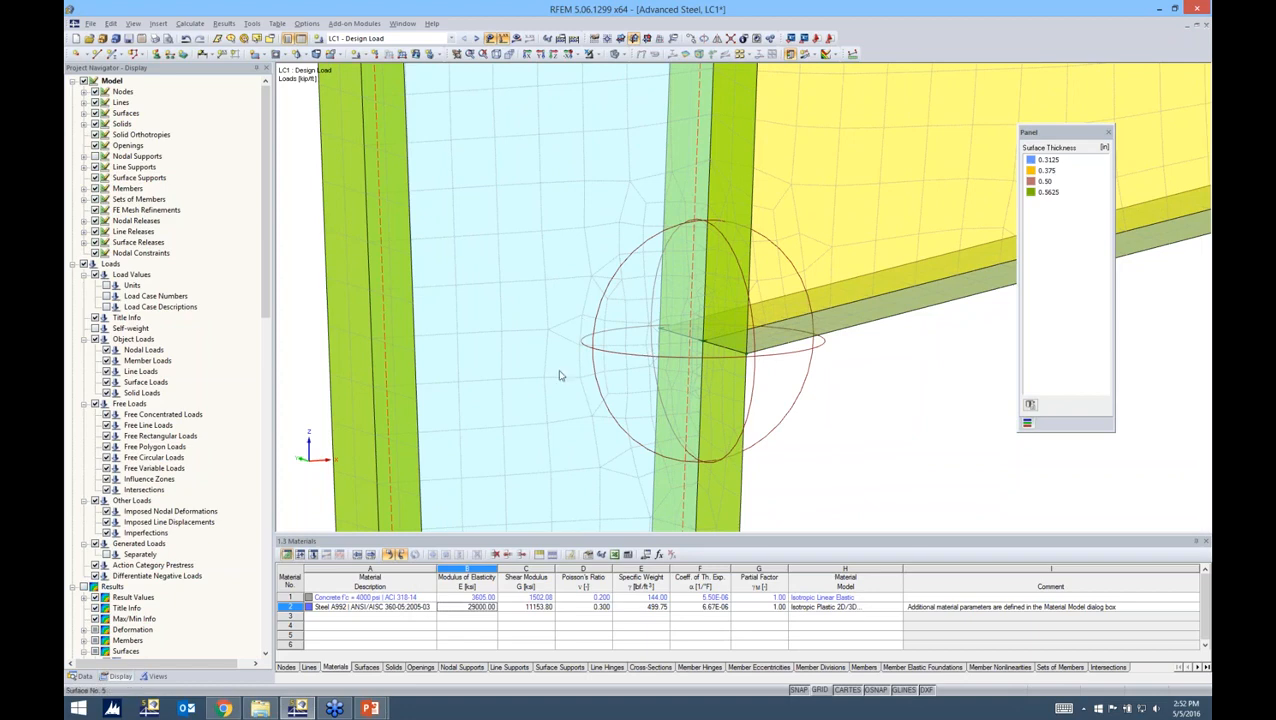
pyautogui.moveTo(815, 406)
pyautogui.mouseDown(button='middle')
pyautogui.moveTo(692, 413)
pyautogui.moveTo(715, 399)
pyautogui.moveTo(741, 305)
pyautogui.moveTo(750, 366)
pyautogui.moveTo(837, 424)
pyautogui.moveTo(809, 433)
pyautogui.moveTo(533, 399)
pyautogui.moveTo(535, 486)
pyautogui.moveTo(760, 327)
pyautogui.moveTo(825, 437)
pyautogui.moveTo(847, 436)
pyautogui.moveTo(846, 385)
pyautogui.moveTo(700, 350)
pyautogui.mouseUp(button='middle')
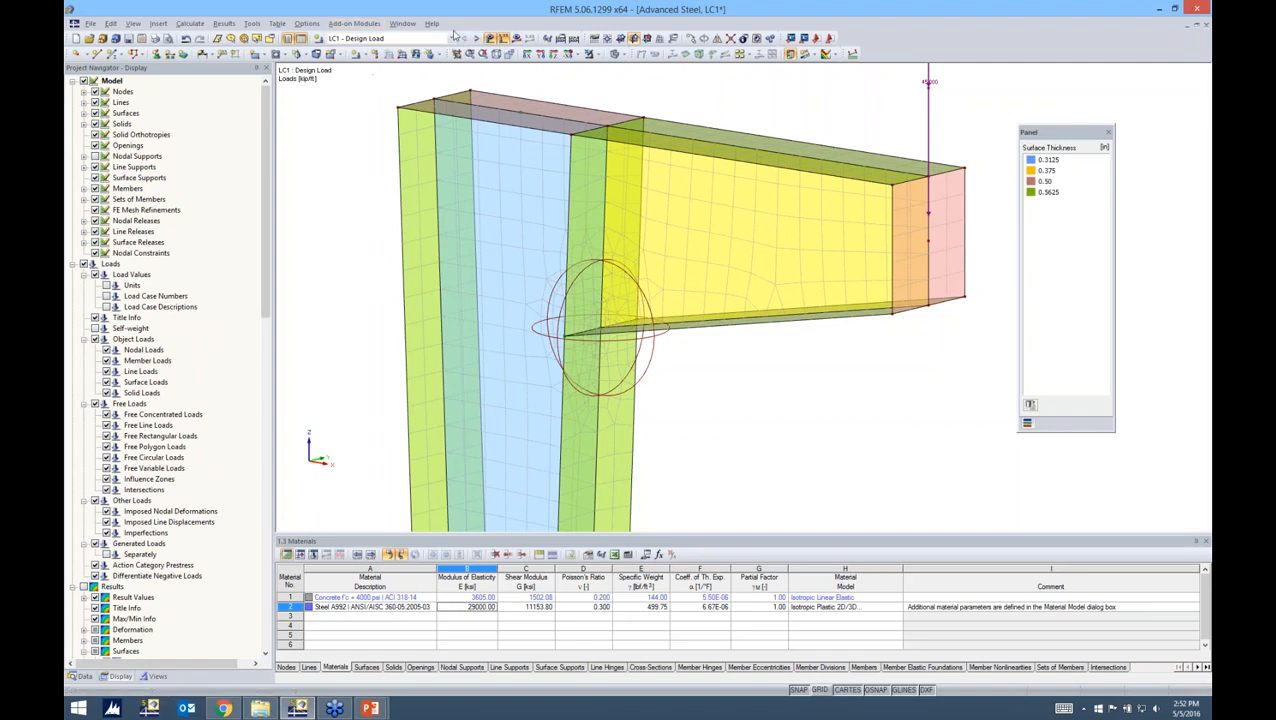
# - Calculate LC1 - Design Load and display the von Mises equivalent stresses around the refined corner
pyautogui.click(511, 38)
pyautogui.click(617, 373)
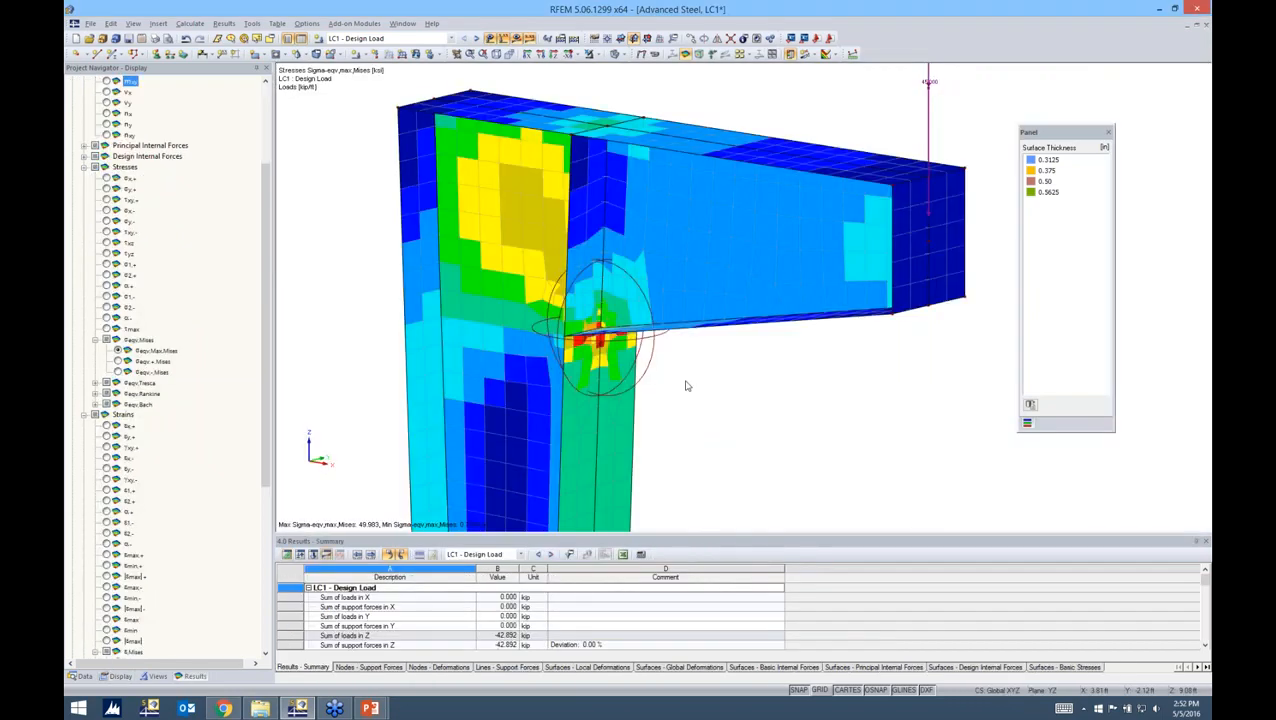
pyautogui.keyDown('ctrl'); pyautogui.moveTo(727, 384); pyautogui.dragTo(846, 379, button='middle'); pyautogui.keyUp('ctrl')
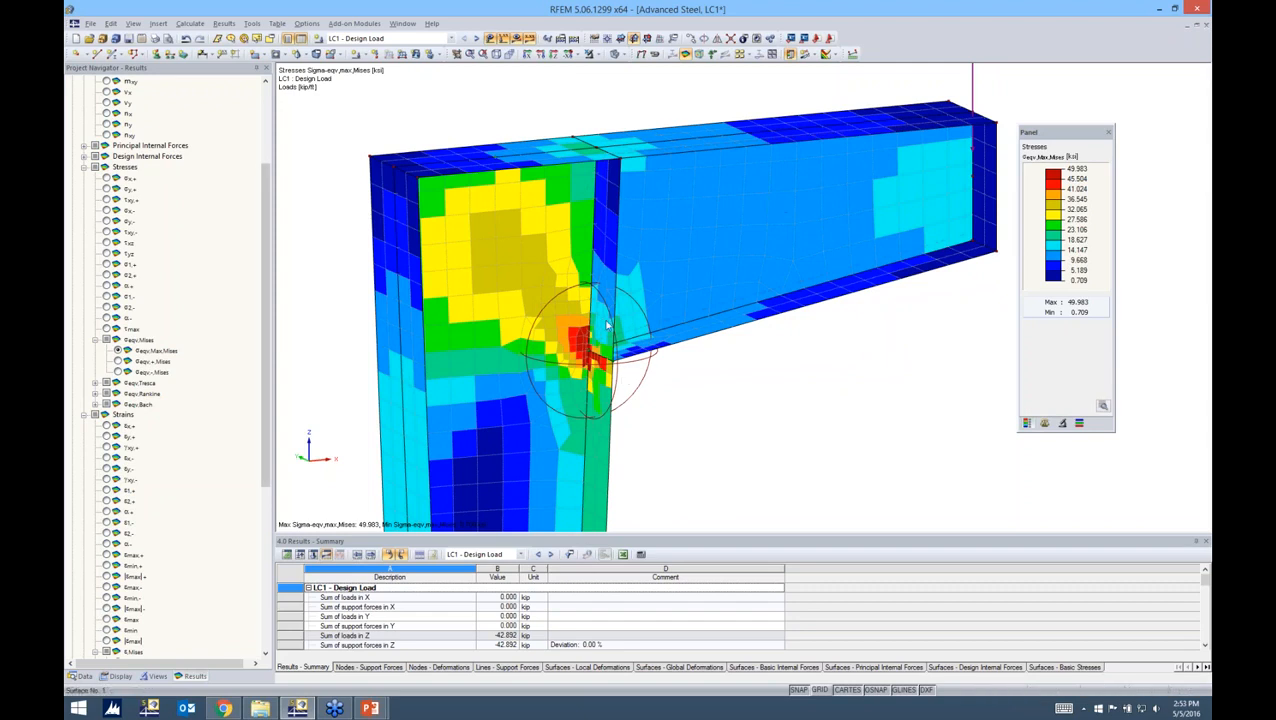
pyautogui.moveTo(752, 441); pyautogui.dragTo(726, 356, button='middle')
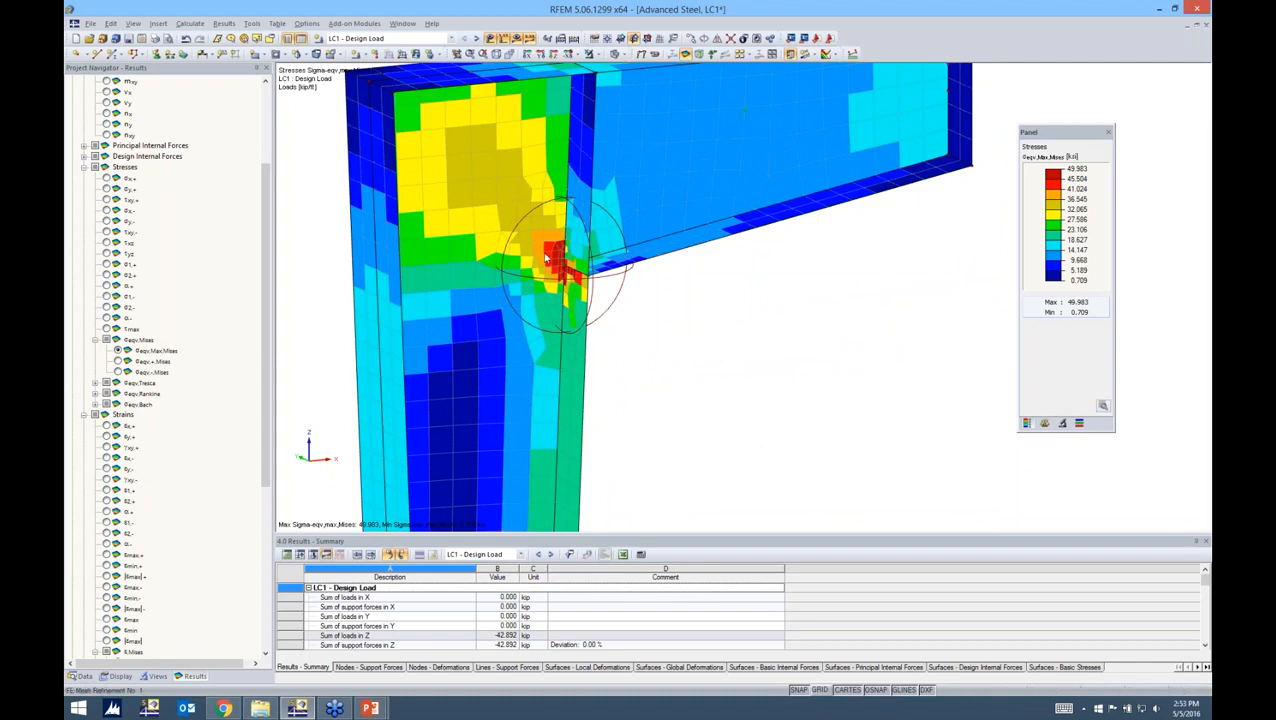
# - Turn on the Criteria results and display the Nonlinearity Rate on the surfaces around the refined corner
pyautogui.moveTo(264, 439); pyautogui.dragTo(266, 586)
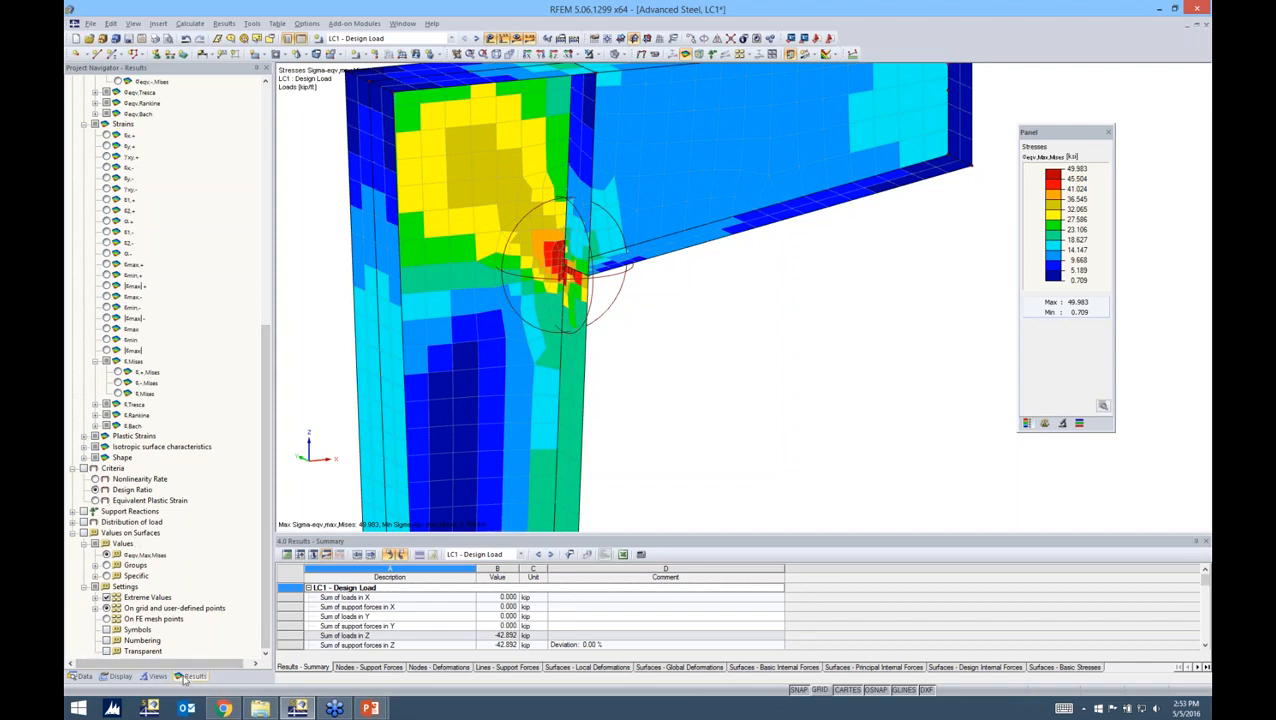
pyautogui.click(84, 469)
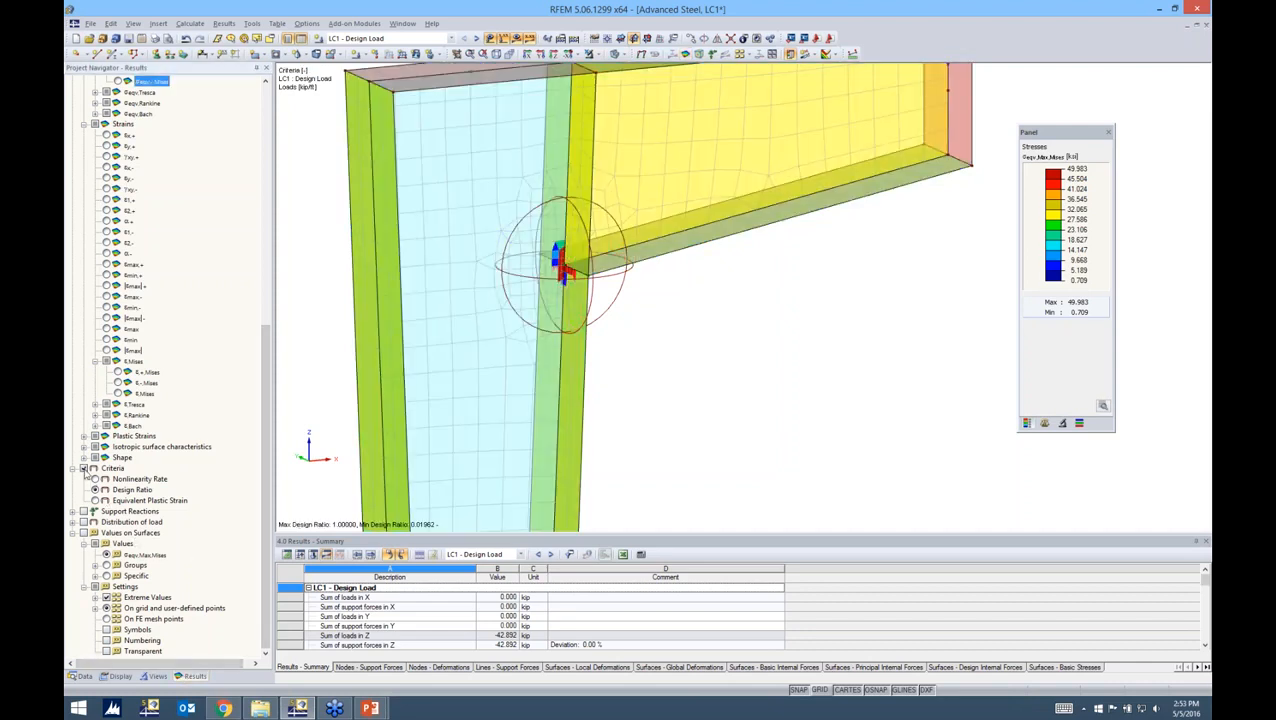
pyautogui.click(95, 480)
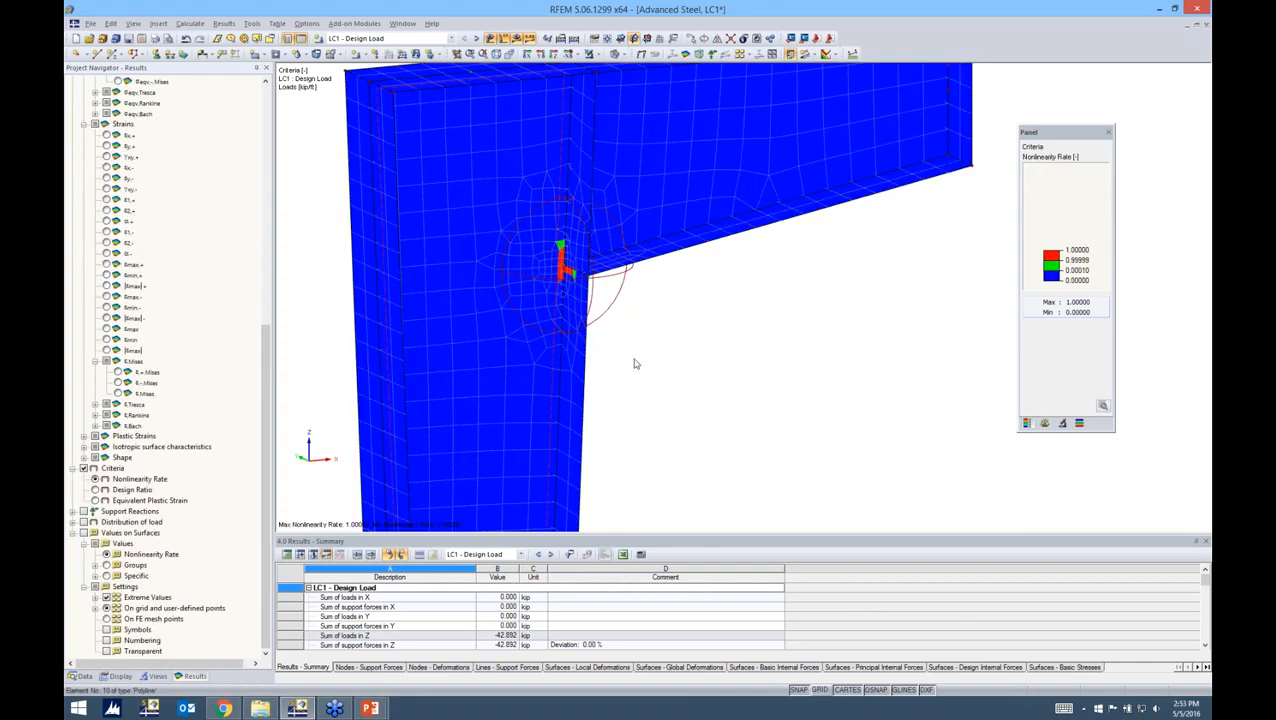
pyautogui.keyDown('ctrl'); pyautogui.moveTo(805, 356); pyautogui.dragTo(826, 335, button='middle'); pyautogui.keyUp('ctrl')
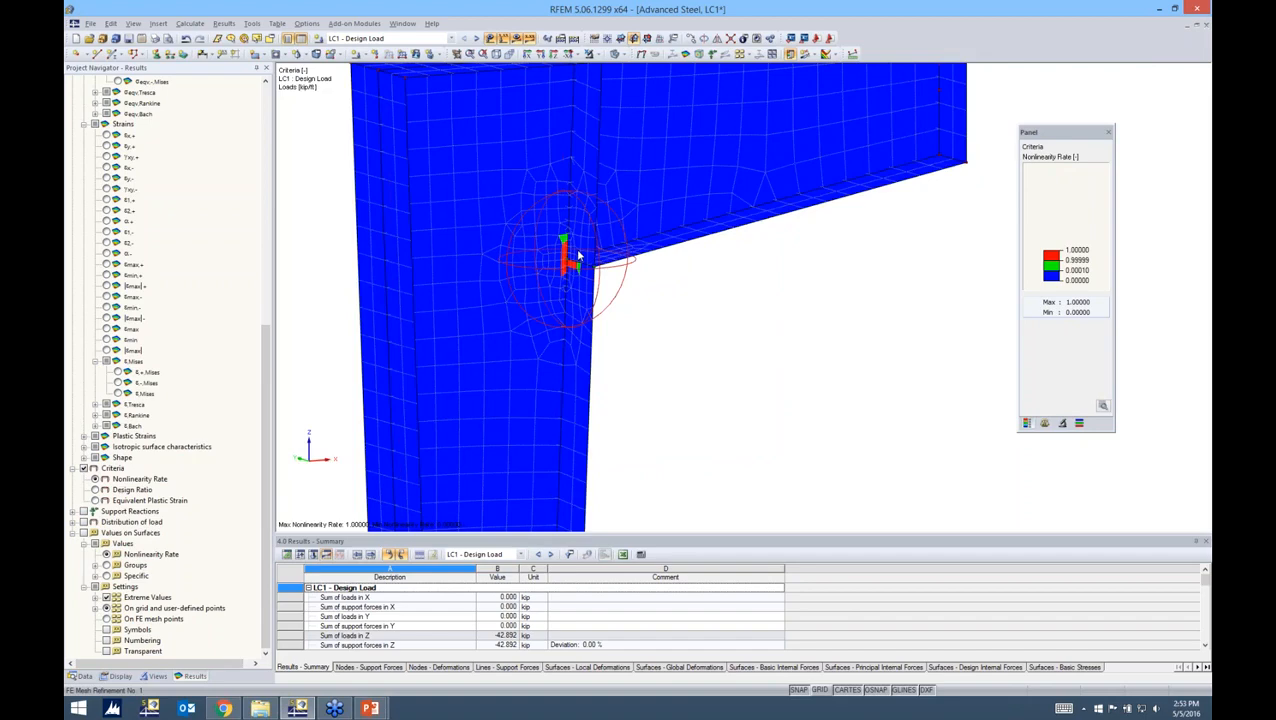
pyautogui.scroll(3, 595, 258)
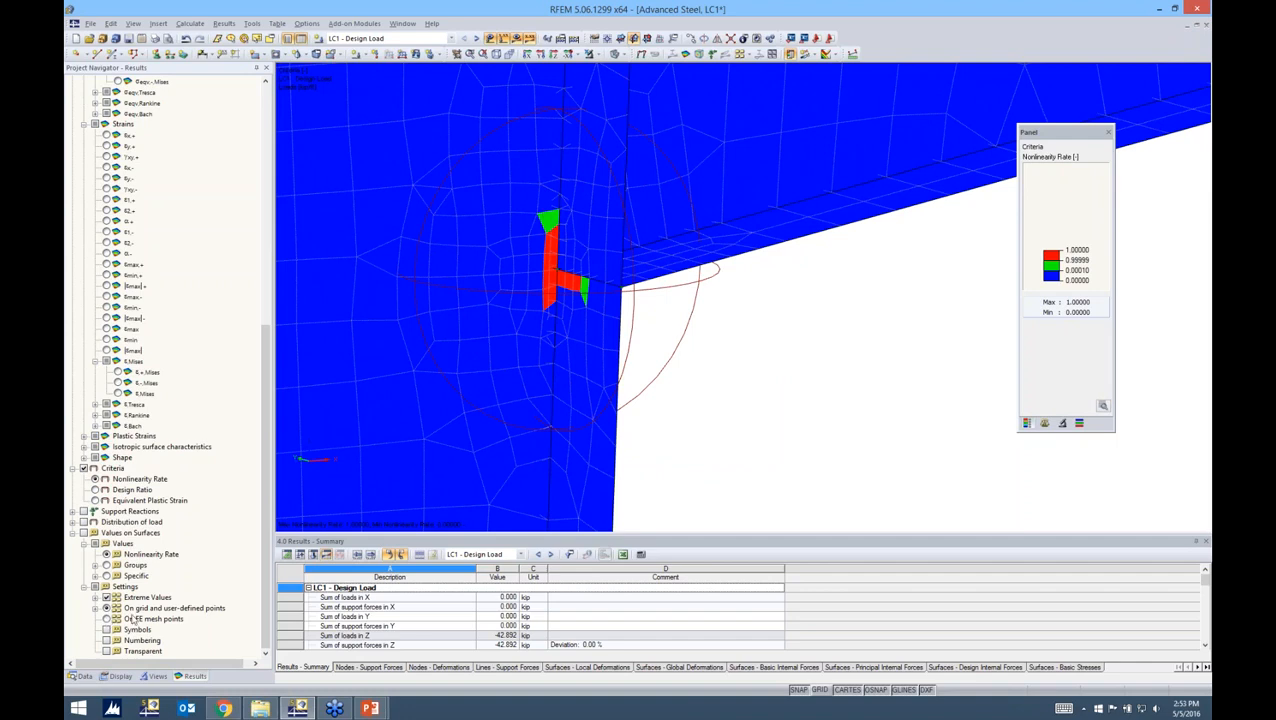
# - Switch the criteria to Design Ratio and reset its isoband value scale to the default
pyautogui.click(96, 490)
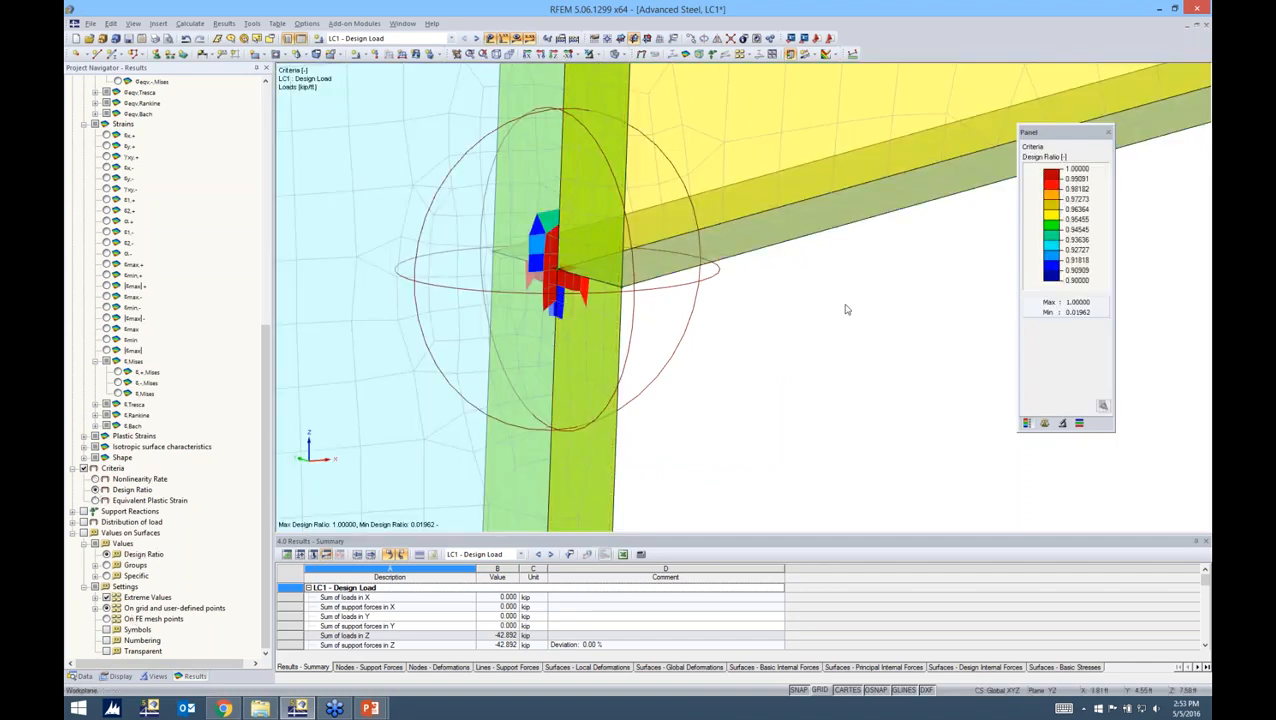
pyautogui.doubleClick(1066, 252)
pyautogui.click(1163, 172)
pyautogui.click(1128, 409)
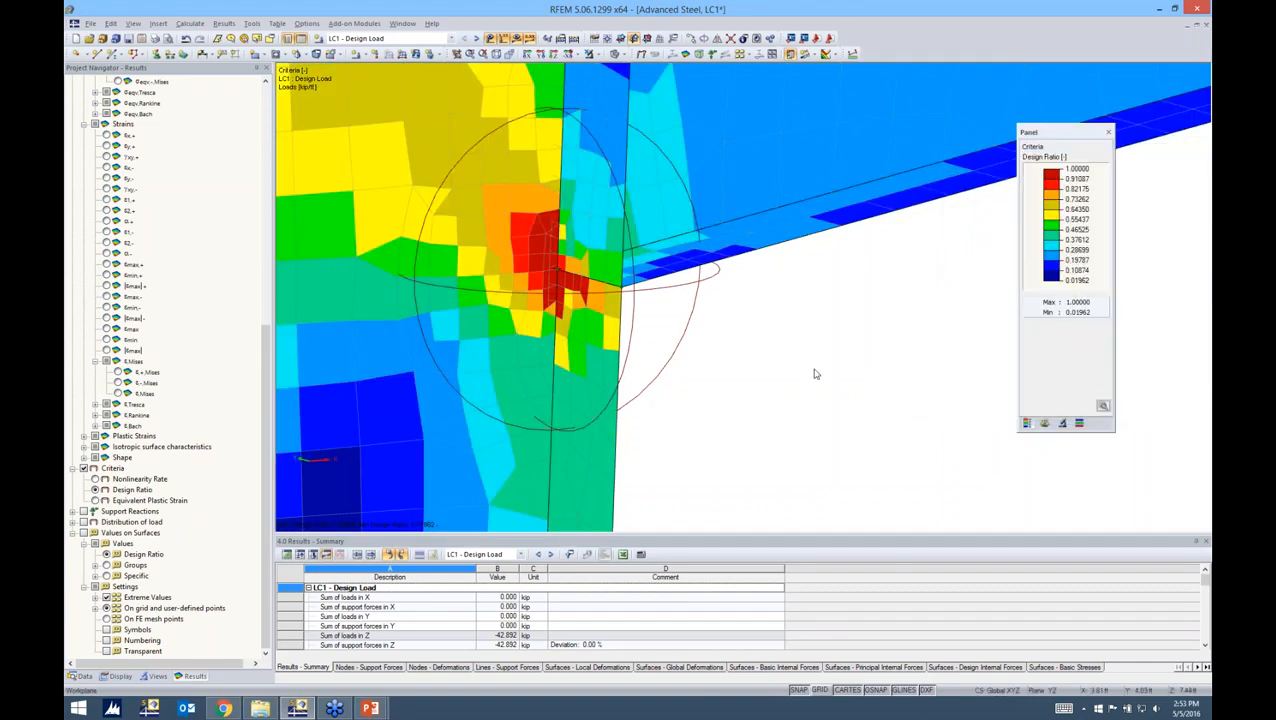
pyautogui.scroll(-4, 815, 374)
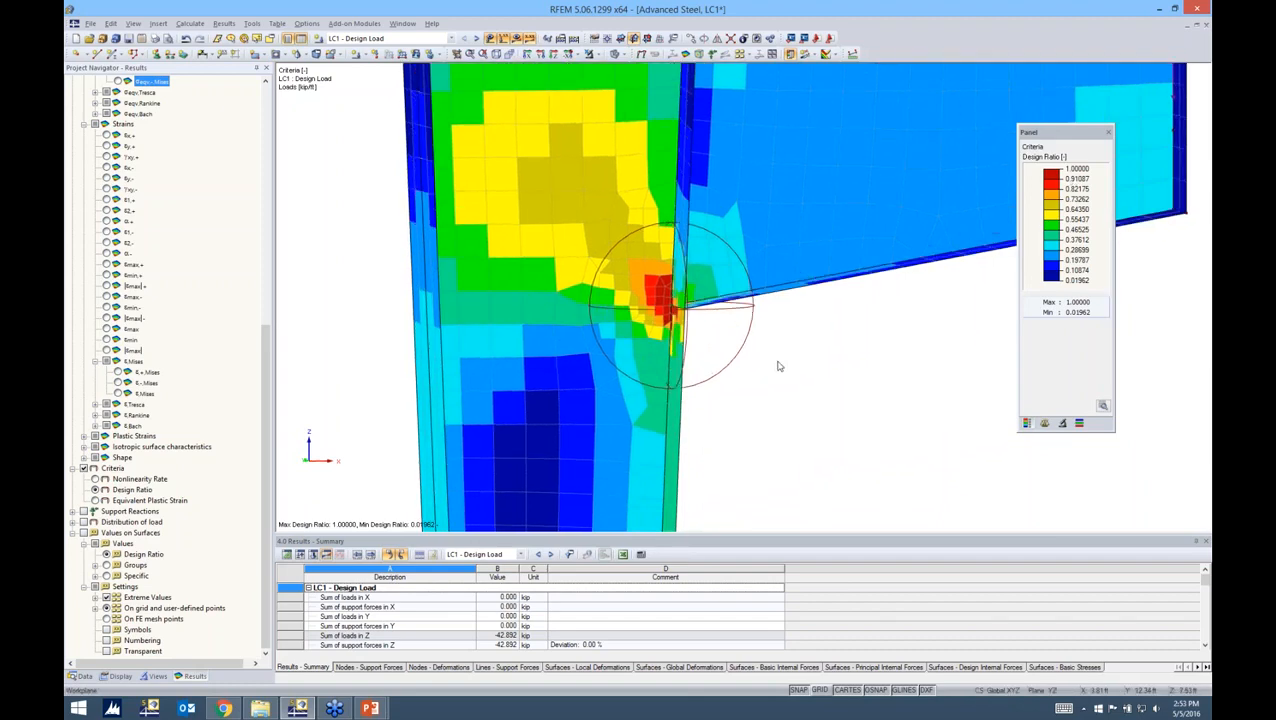
pyautogui.keyDown('ctrl'); pyautogui.moveTo(778, 366); pyautogui.dragTo(840, 200, button='middle'); pyautogui.keyUp('ctrl')
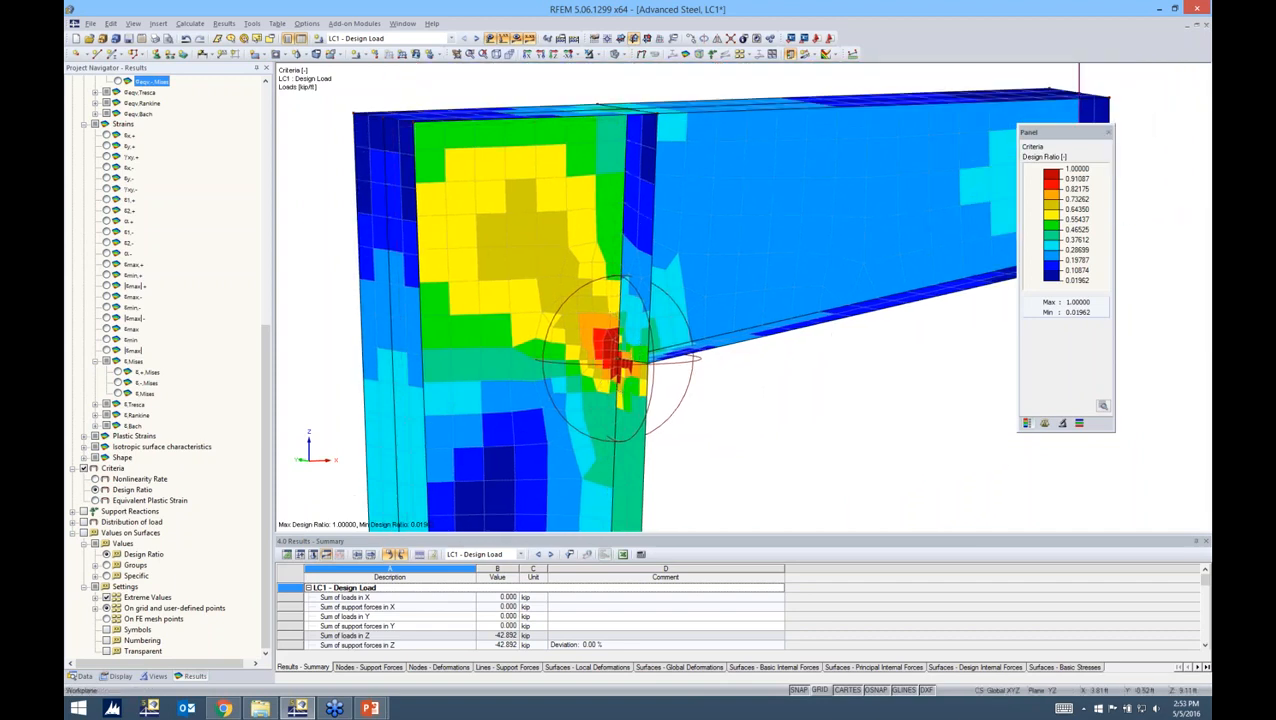
# - Set the lowest Design Ratio isoband value to 0.9, refill the scale in between and inspect the refined corner
pyautogui.doubleClick(1080, 222)
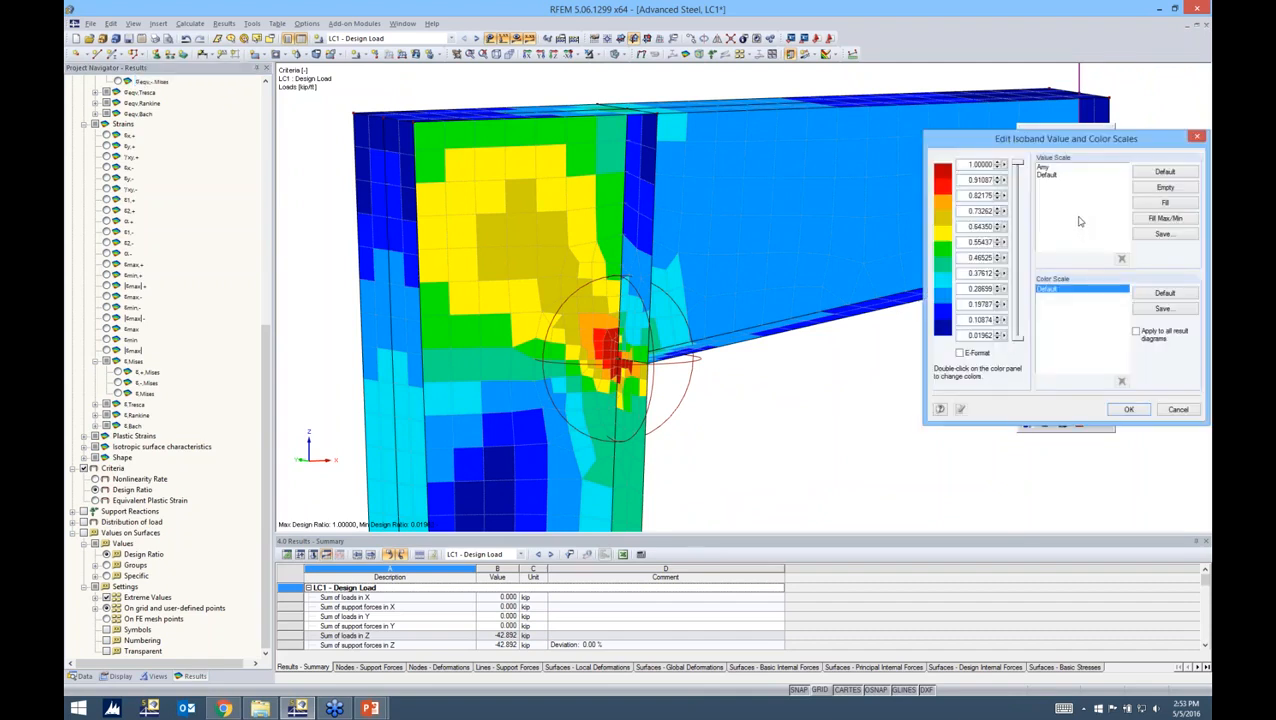
pyautogui.moveTo(967, 335); pyautogui.dragTo(1041, 335)
pyautogui.write('0.9')
pyautogui.click(1138, 202)
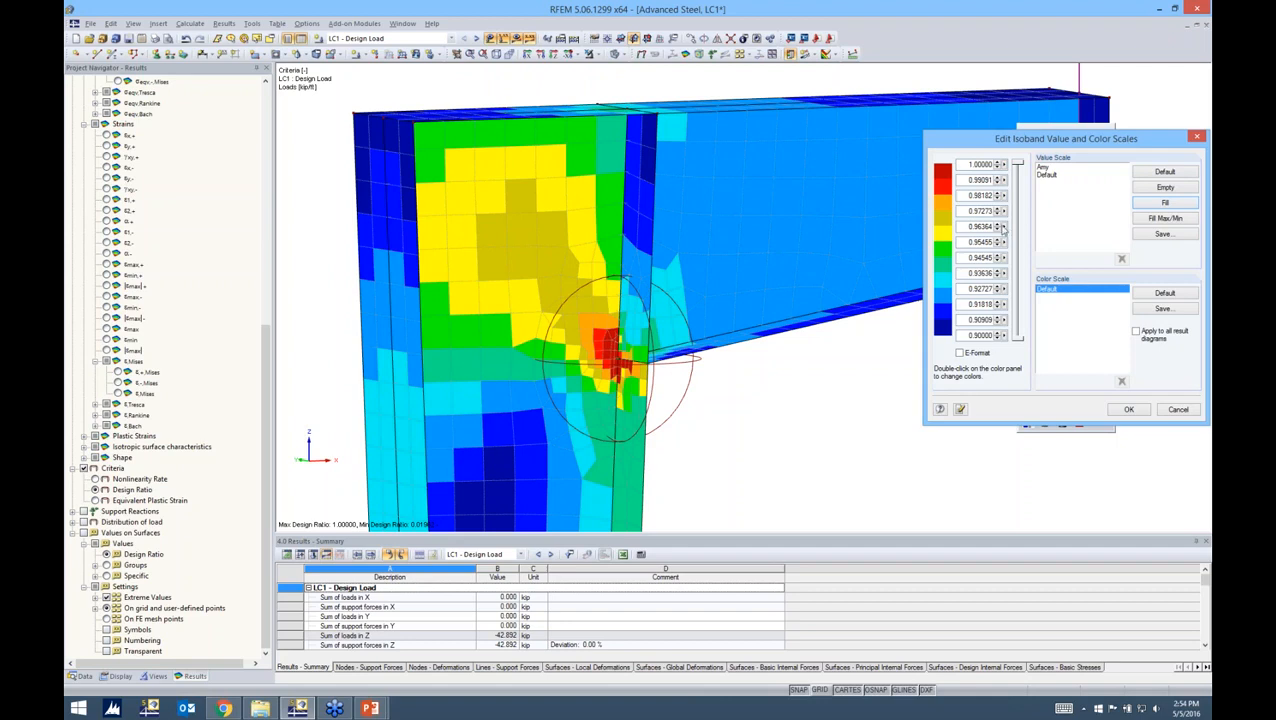
pyautogui.click(1114, 410)
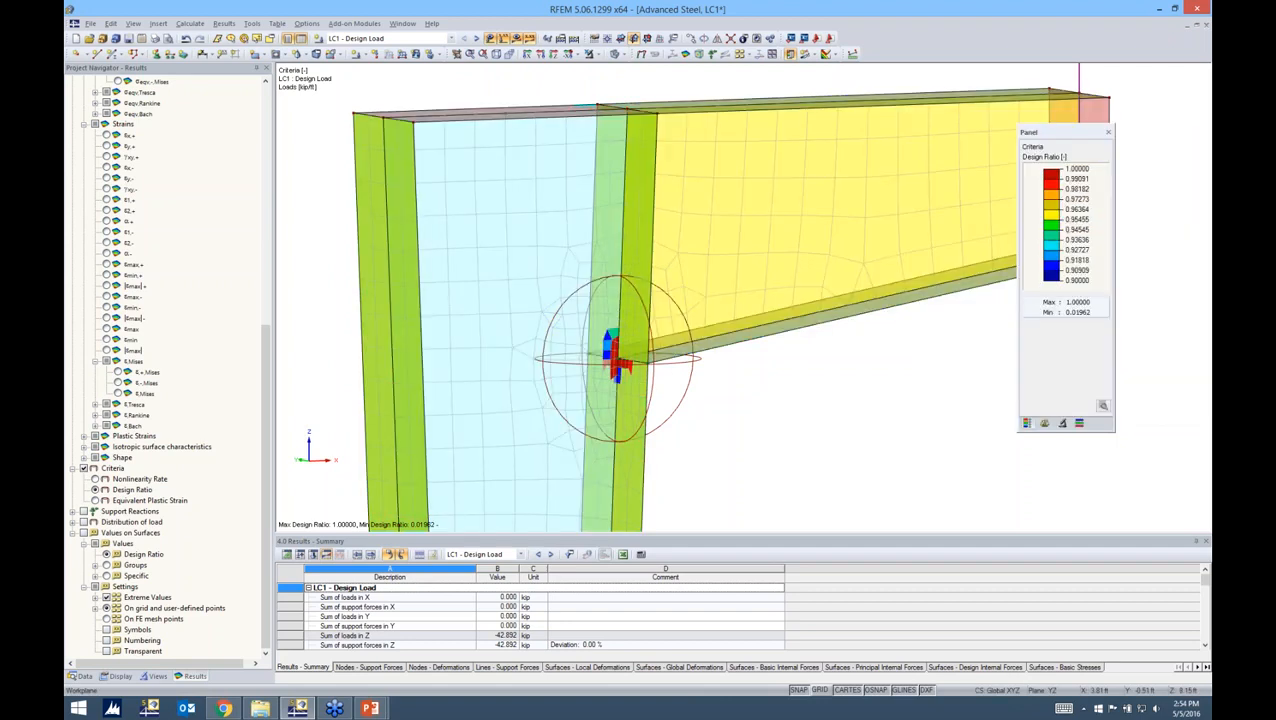
pyautogui.keyDown('ctrl'); pyautogui.moveTo(842, 400); pyautogui.dragTo(860, 398, button='middle'); pyautogui.keyUp('ctrl')
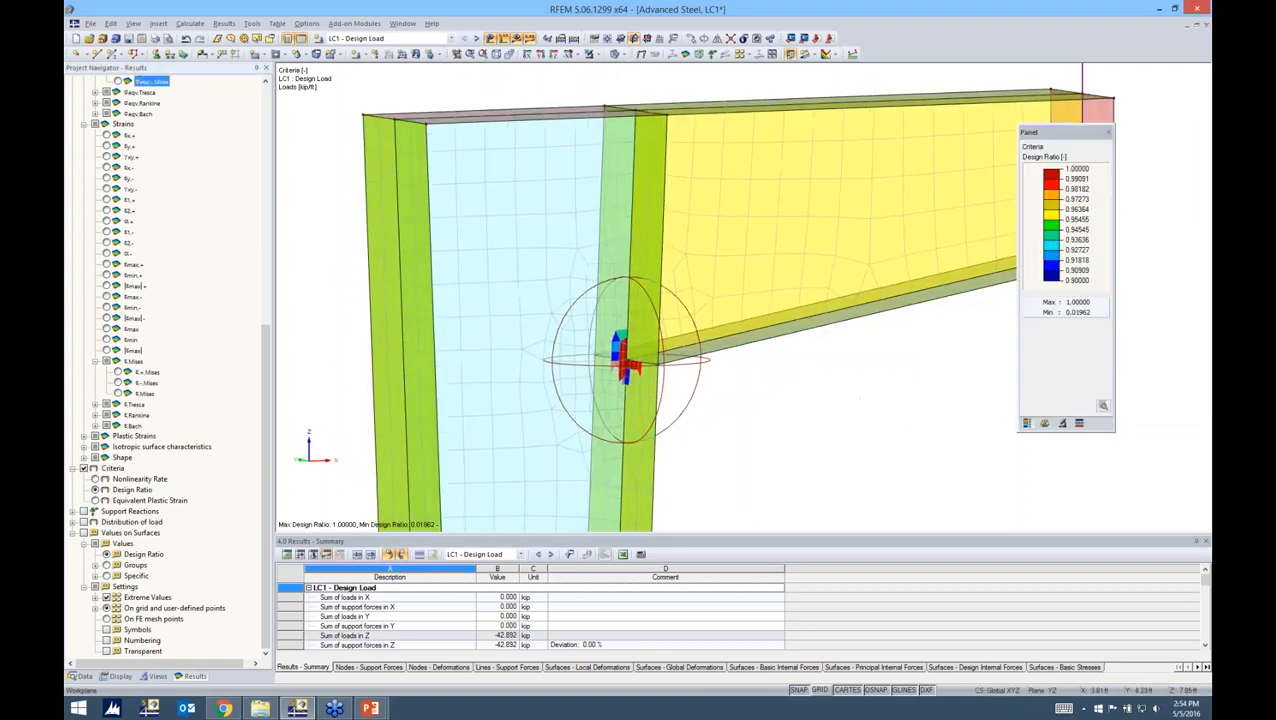
pyautogui.scroll(5, 620, 300)
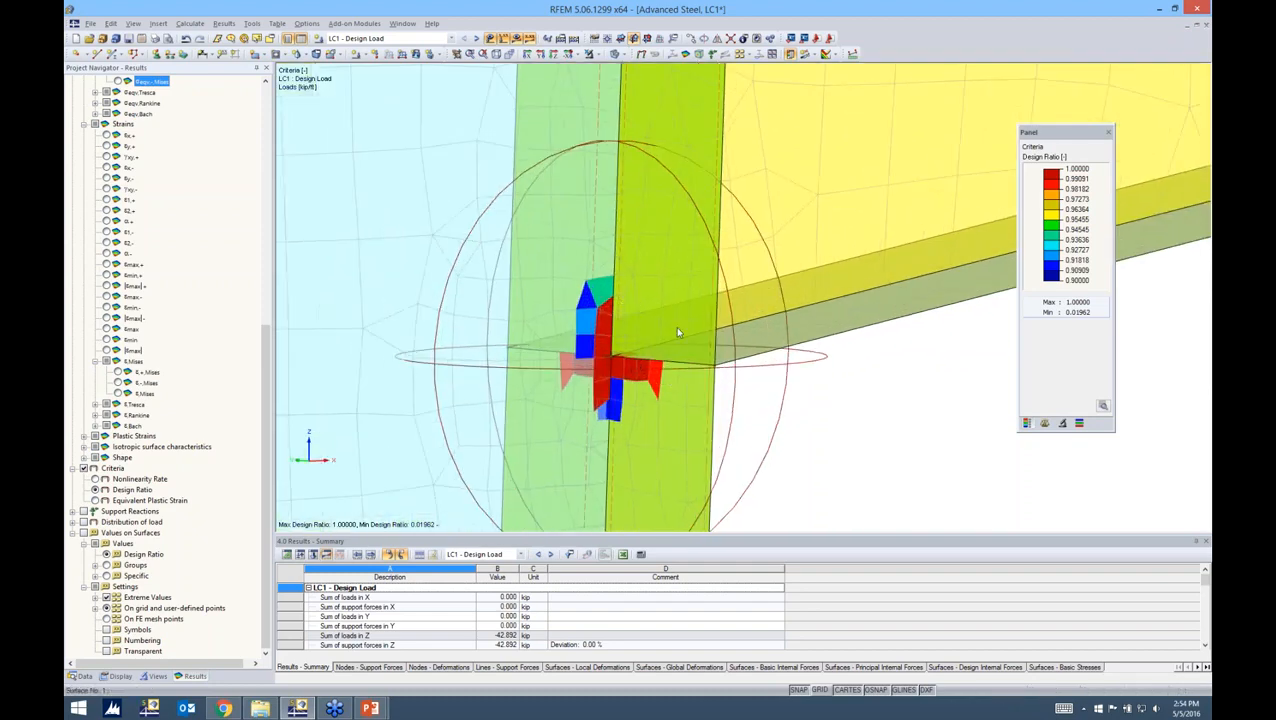
pyautogui.scroll(-1, 905, 400)
pyautogui.keyDown('ctrl'); pyautogui.moveTo(918, 404); pyautogui.dragTo(740, 404, button='middle'); pyautogui.keyUp('ctrl')
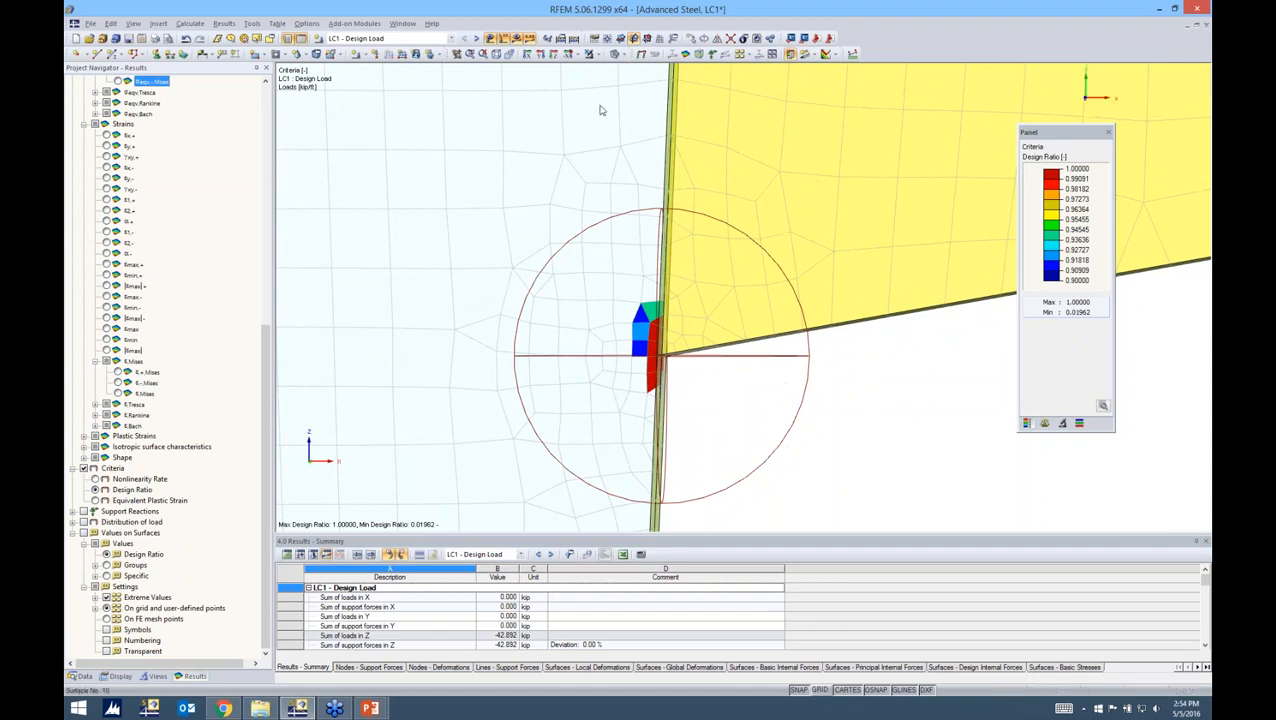
# - Switch to the RF-STEEL Surfaces CA1 general stress analysis case and open the RF-STEEL Surfaces add-on module
pyautogui.click(451, 39)
pyautogui.click(446, 58)
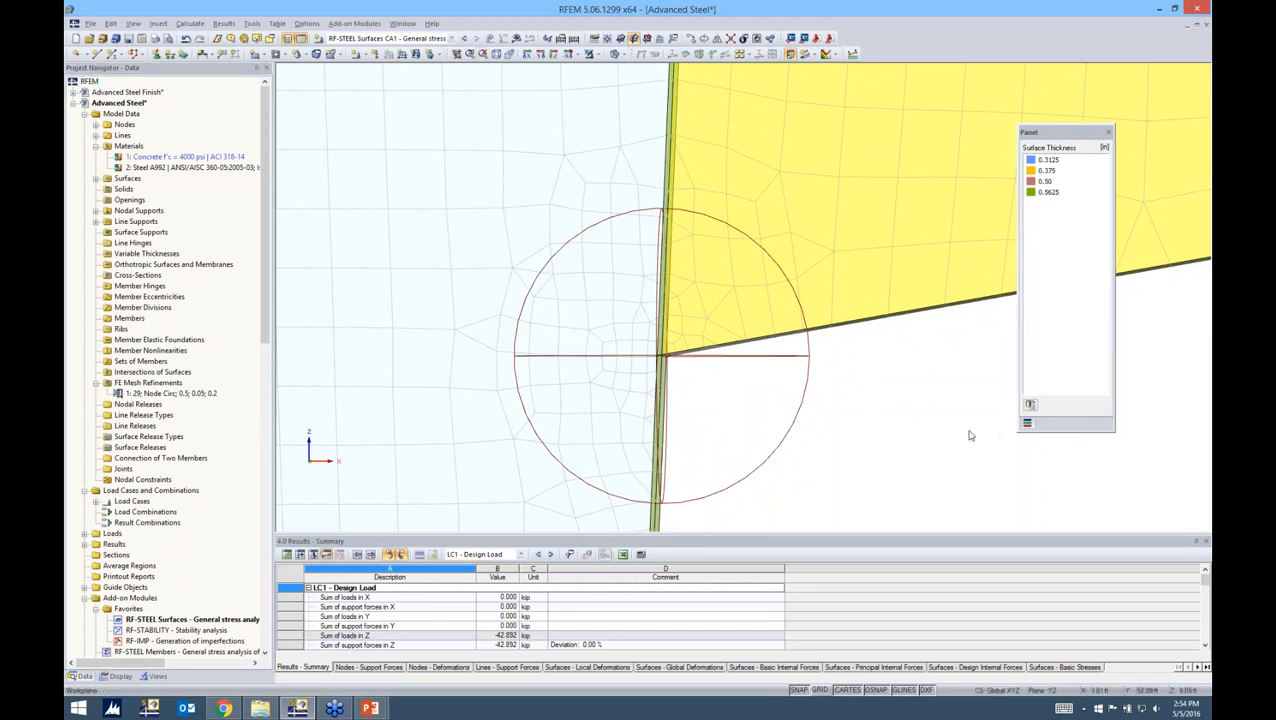
pyautogui.click(354, 23)
pyautogui.click(366, 38)
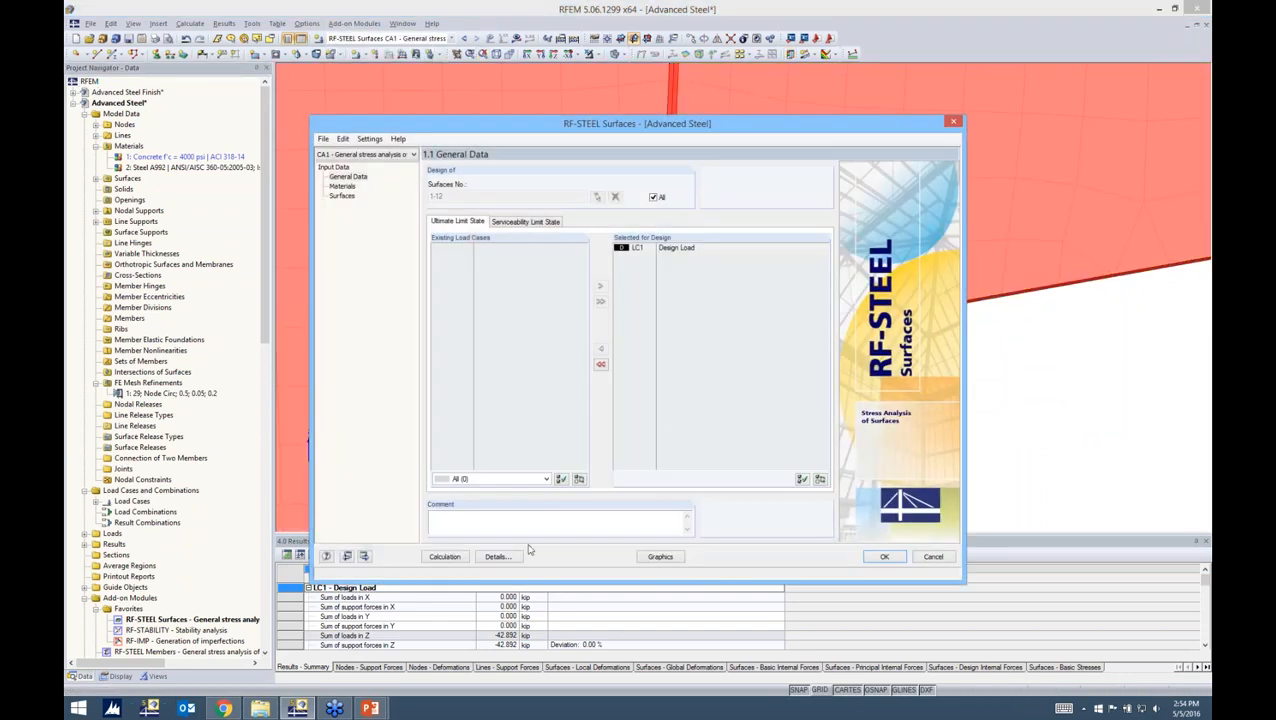
# - Review the internal force distribution options in the RF-STEEL Surfaces details, keep Constant on elements and close the module
pyautogui.click(498, 556)
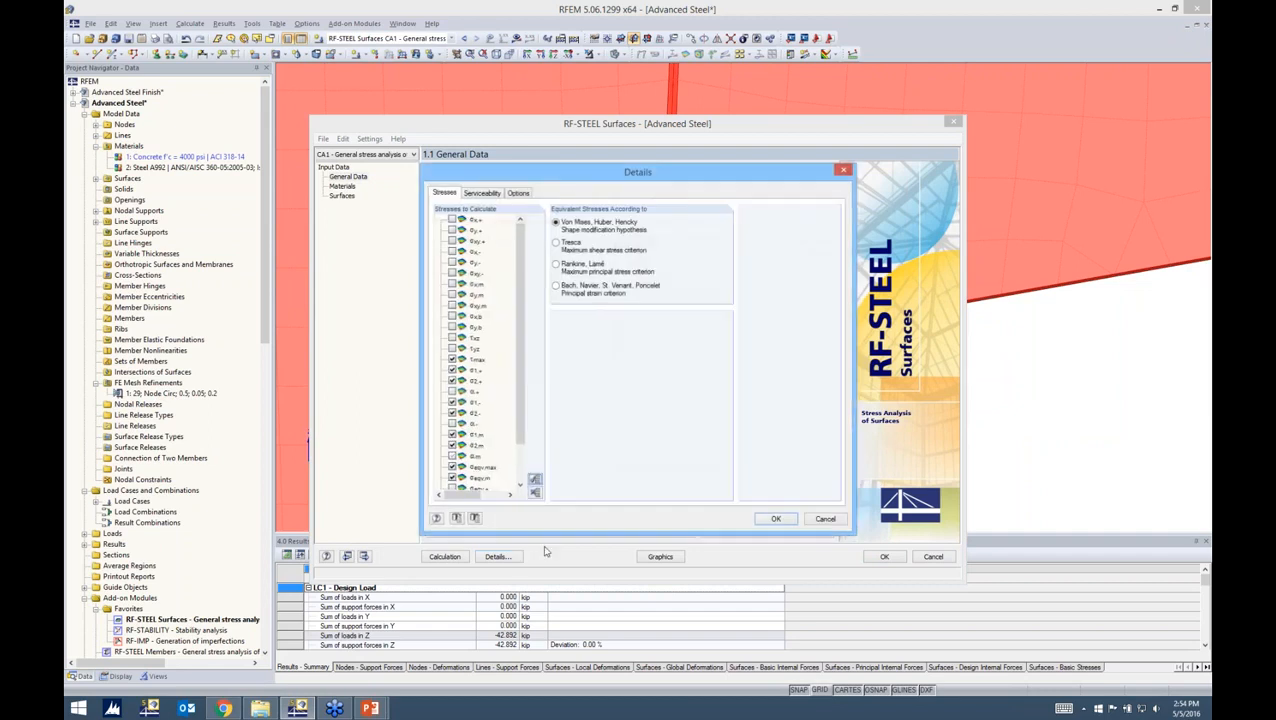
pyautogui.click(520, 193)
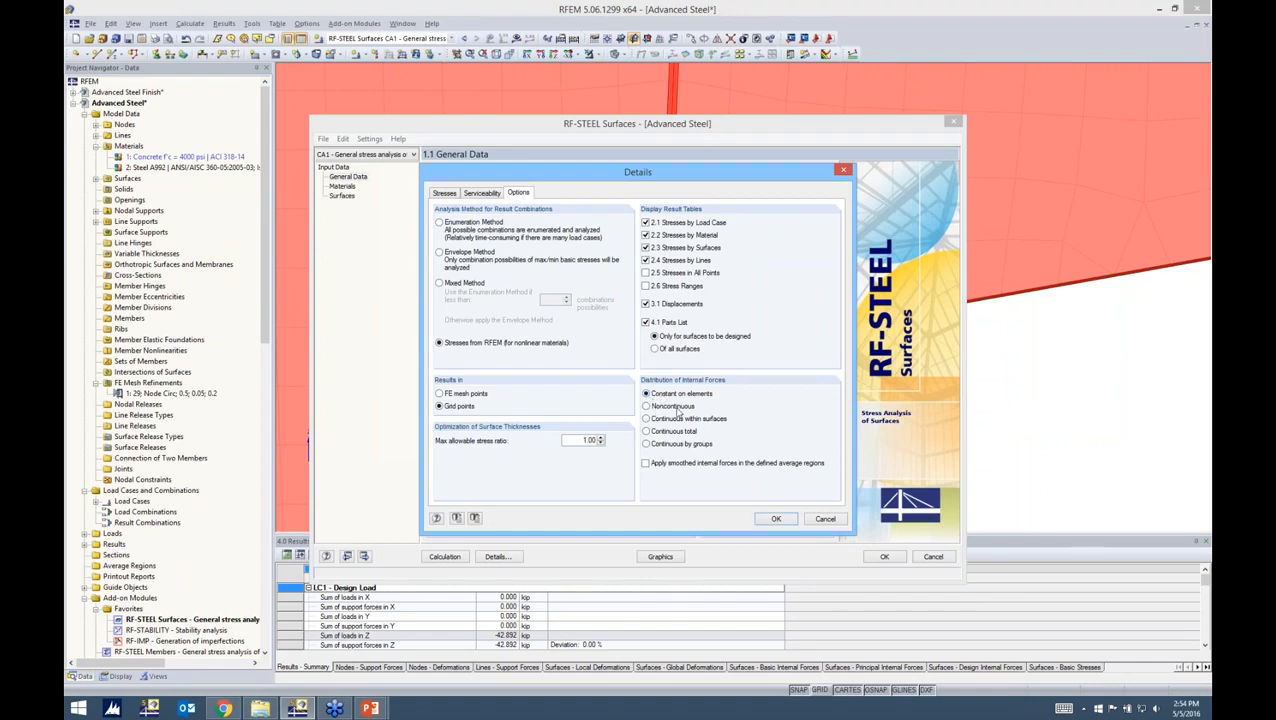
pyautogui.click(776, 519)
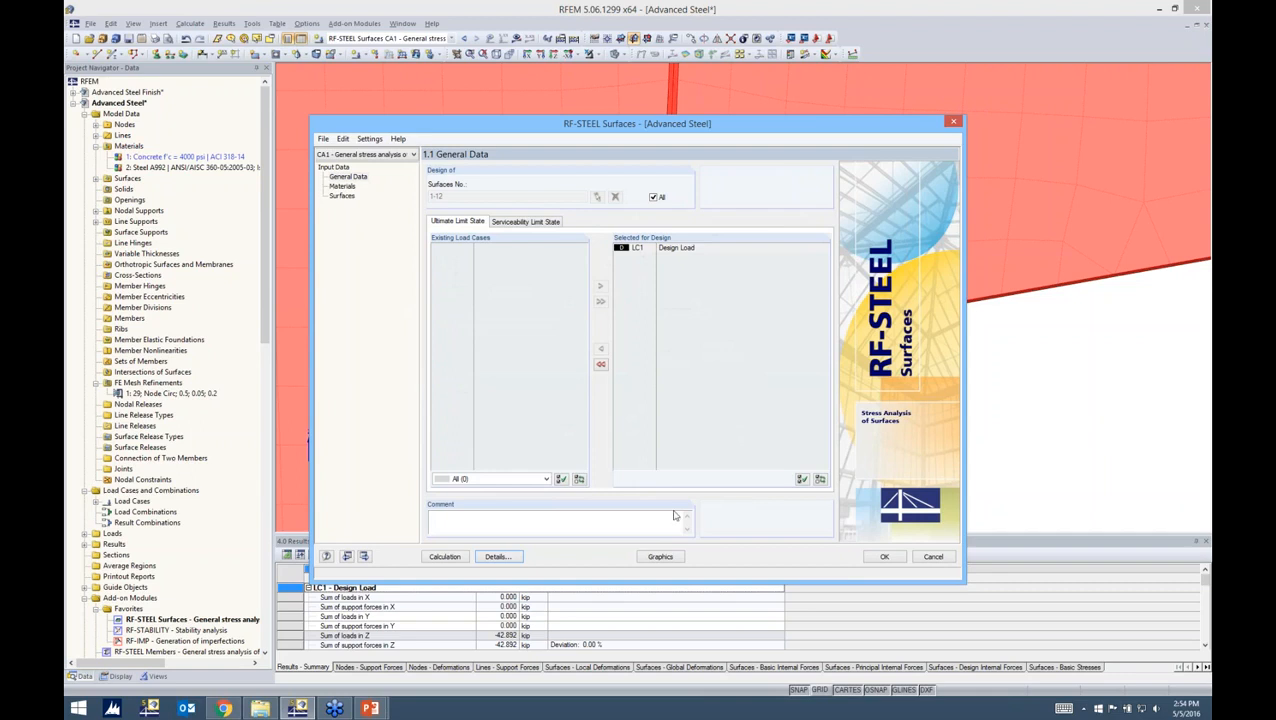
pyautogui.click(884, 556)
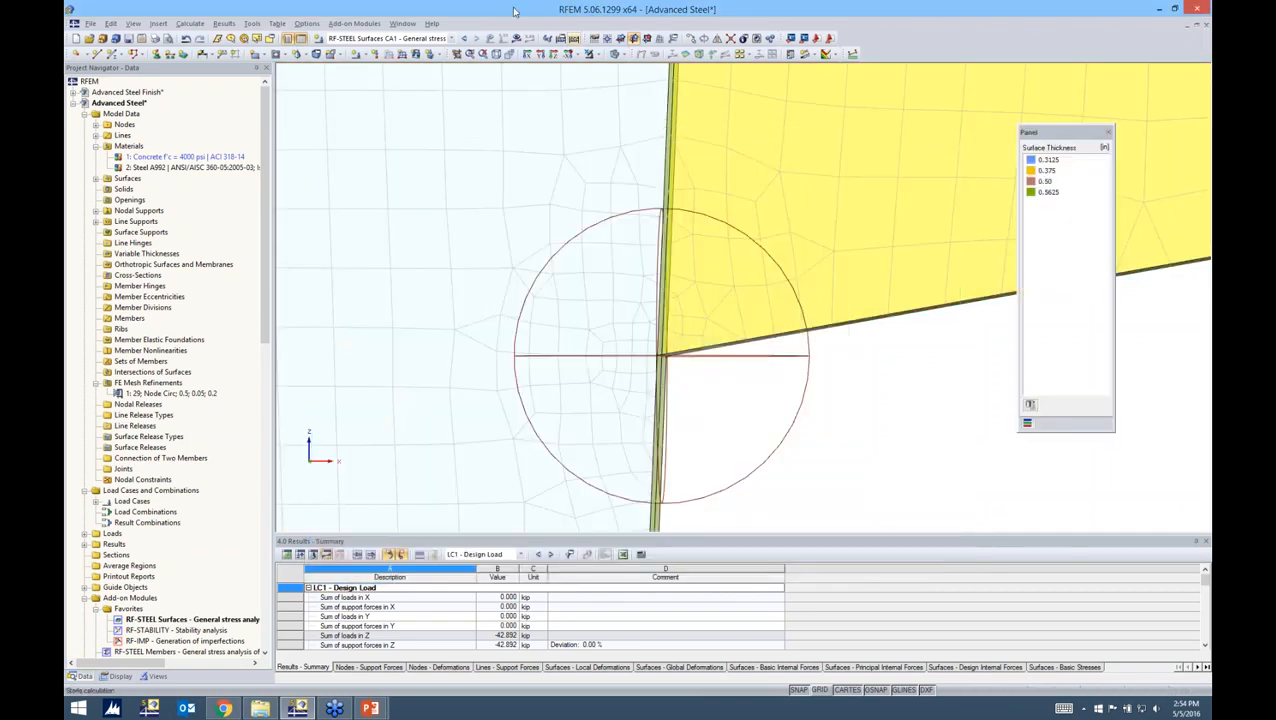
# - Display the RF-STEEL Surfaces CA1 stress ratio results and examine the refined corner and the surrounding column-beam joint
pyautogui.click(360, 40)
pyautogui.click(354, 57)
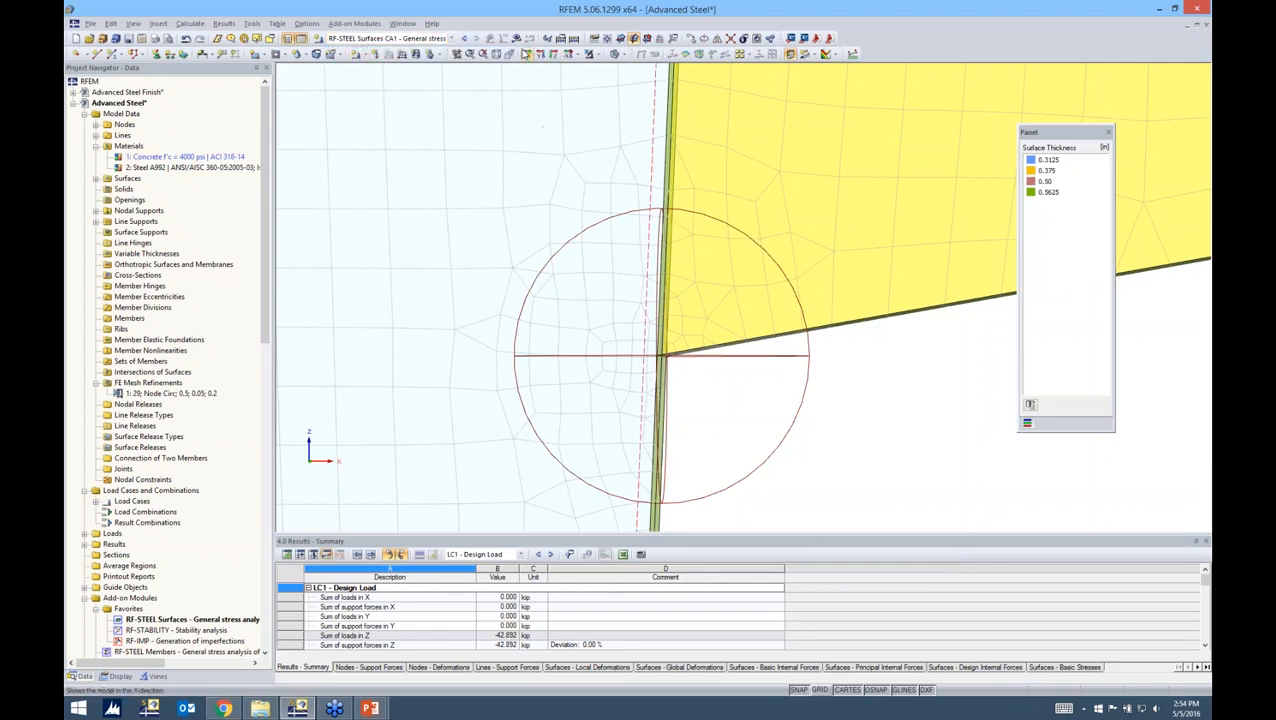
pyautogui.click(516, 38)
pyautogui.click(617, 378)
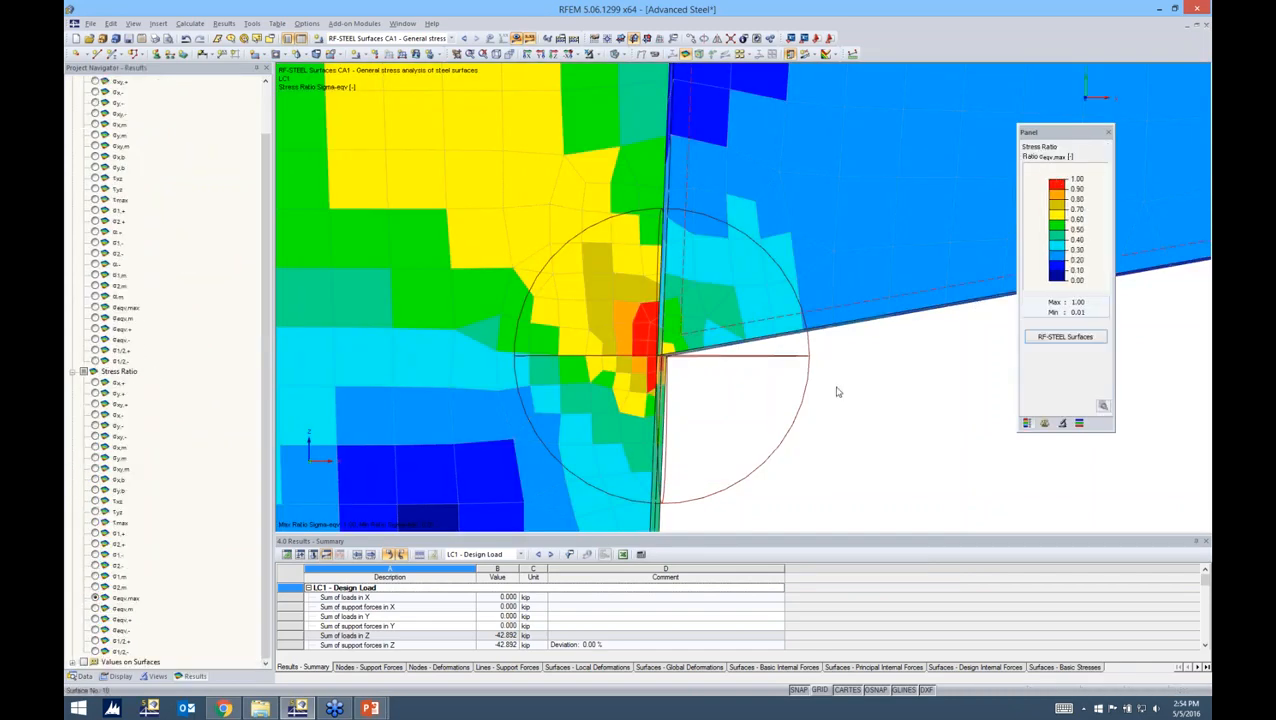
pyautogui.scroll(-3, 880, 382)
pyautogui.keyDown('ctrl'); pyautogui.moveTo(880, 382); pyautogui.dragTo(797, 382, button='middle'); pyautogui.keyUp('ctrl')
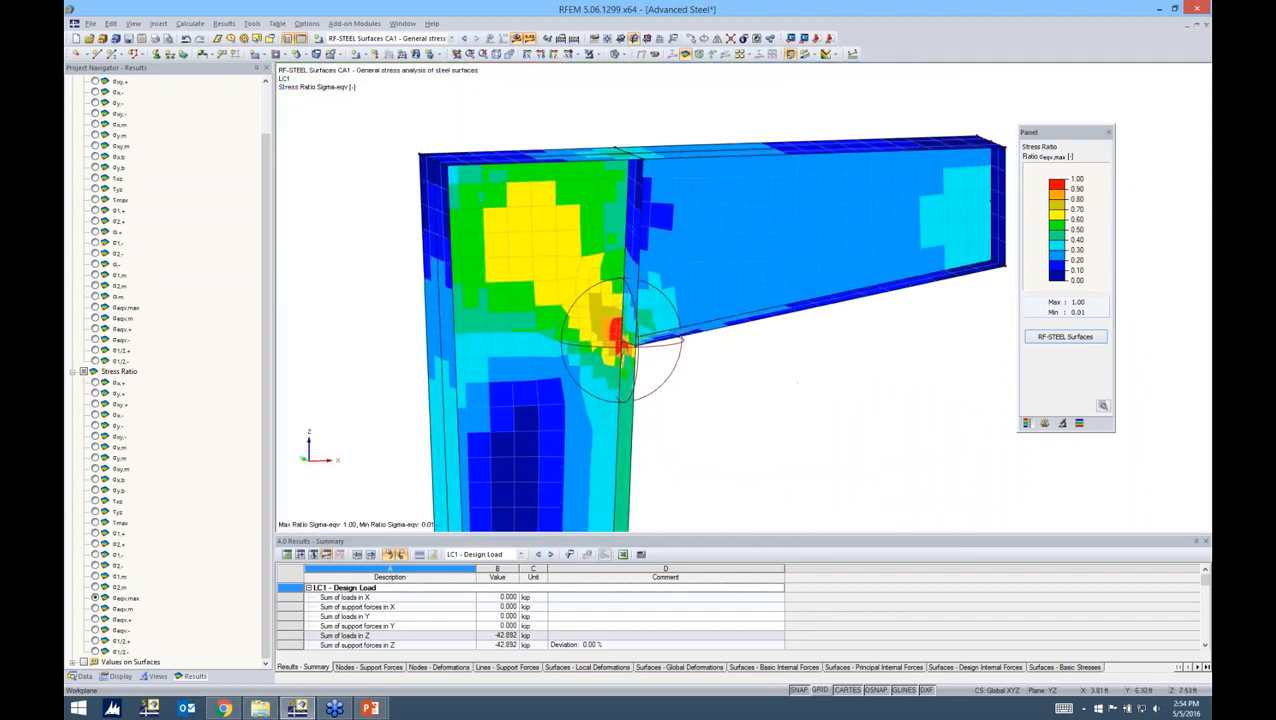
# - Switch to the PowerPoint slide show and advance to the AISC Modelling of Imperfections slide
pyautogui.moveTo(386, 710)
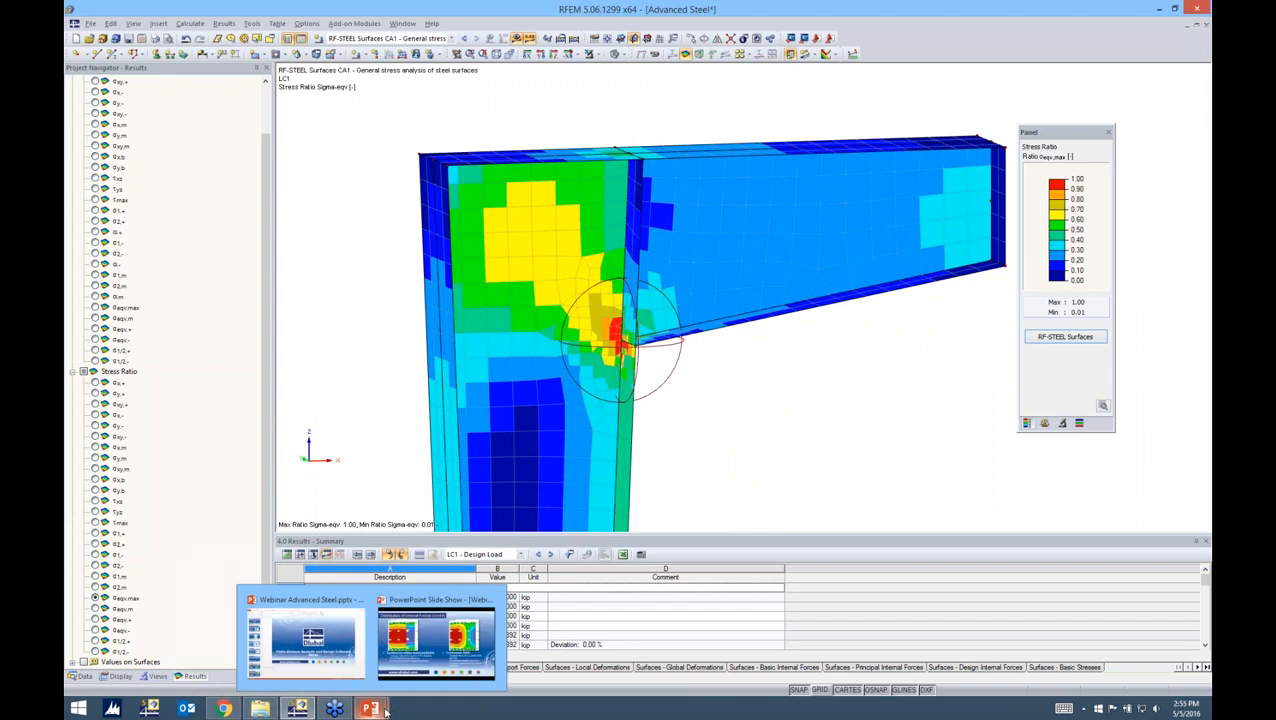
pyautogui.click(413, 650)
pyautogui.click(421, 308)
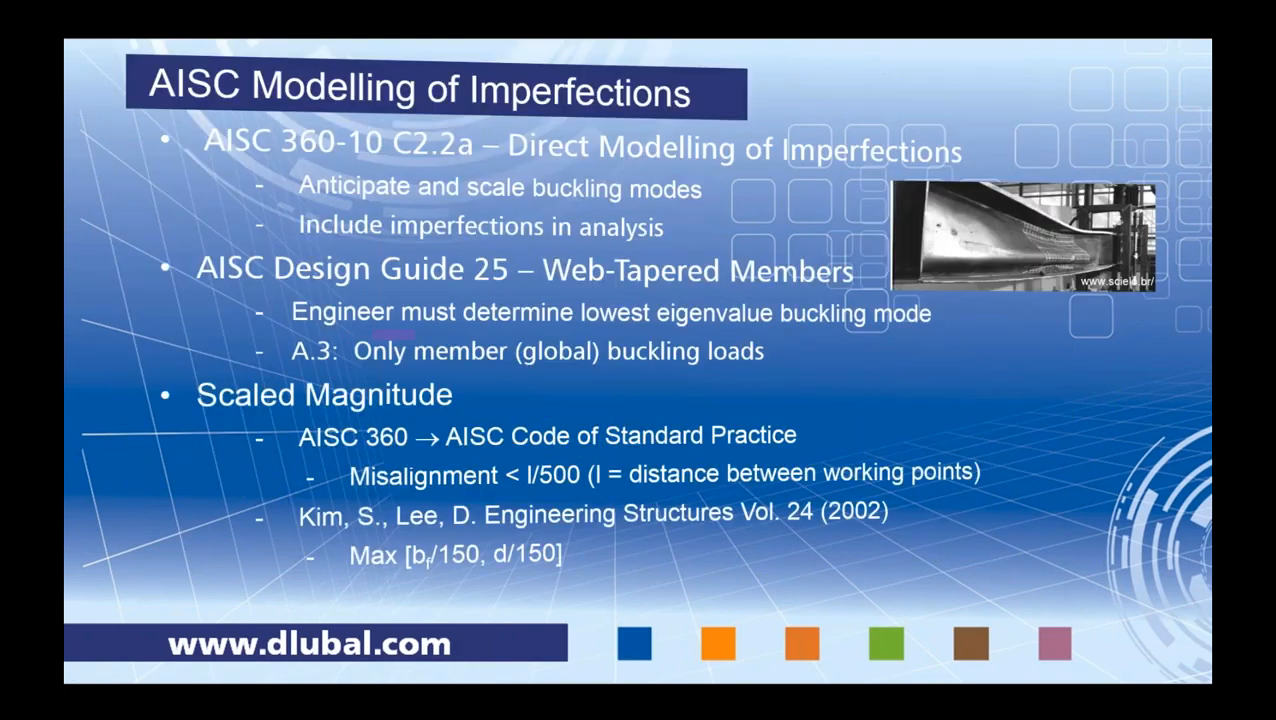
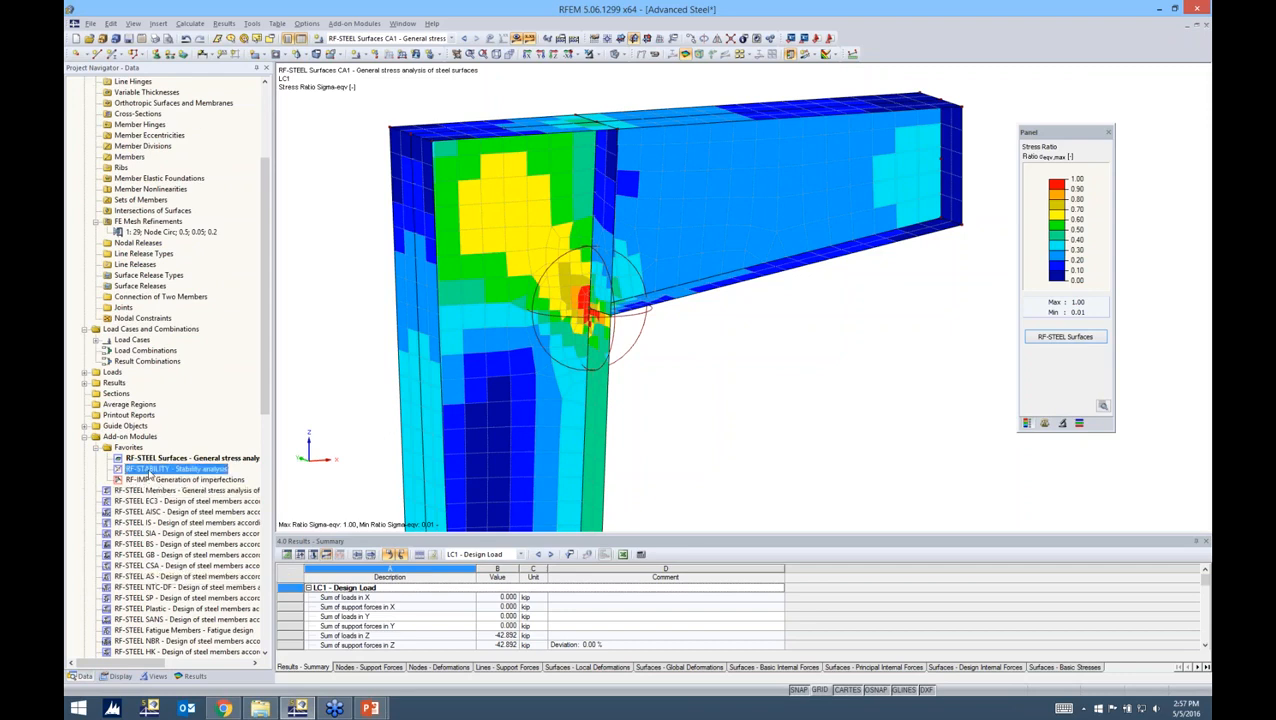
# - Open the RF-STABILITY add-on module and select LC1 - Design Load as the source of axial forces and initial deformations
pyautogui.doubleClick(165, 468)
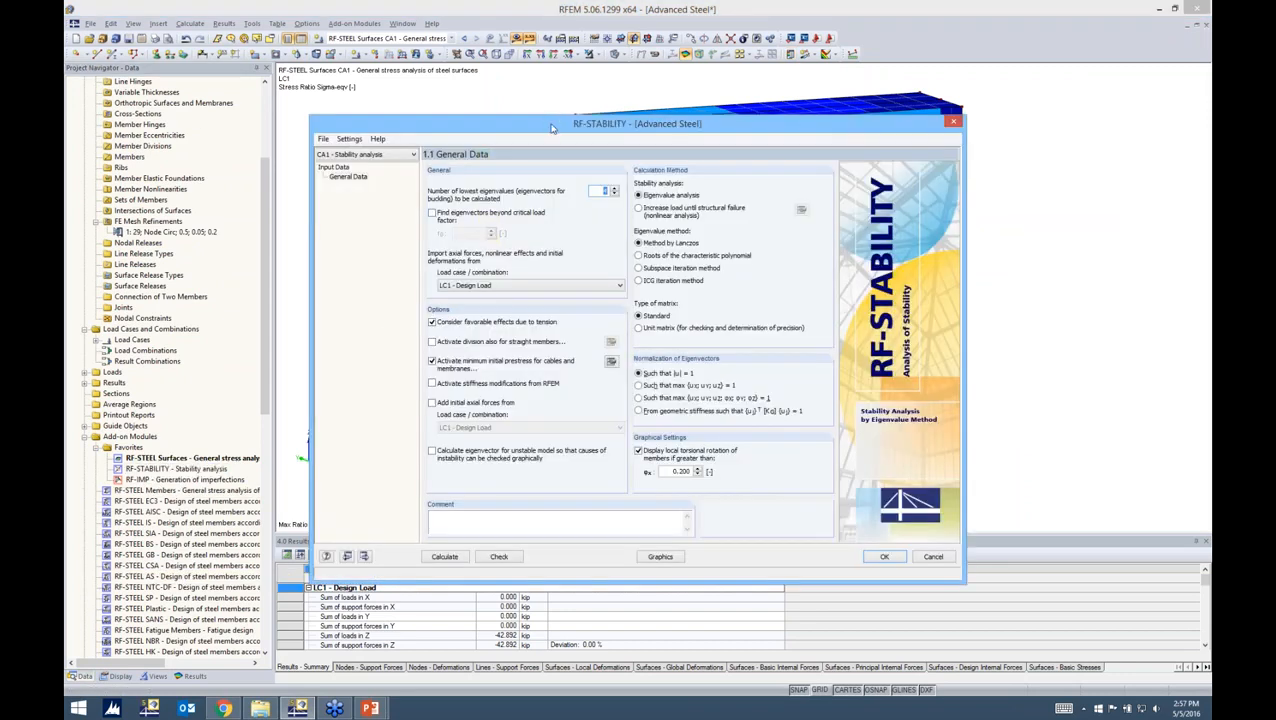
pyautogui.moveTo(551, 127); pyautogui.dragTo(666, 107)
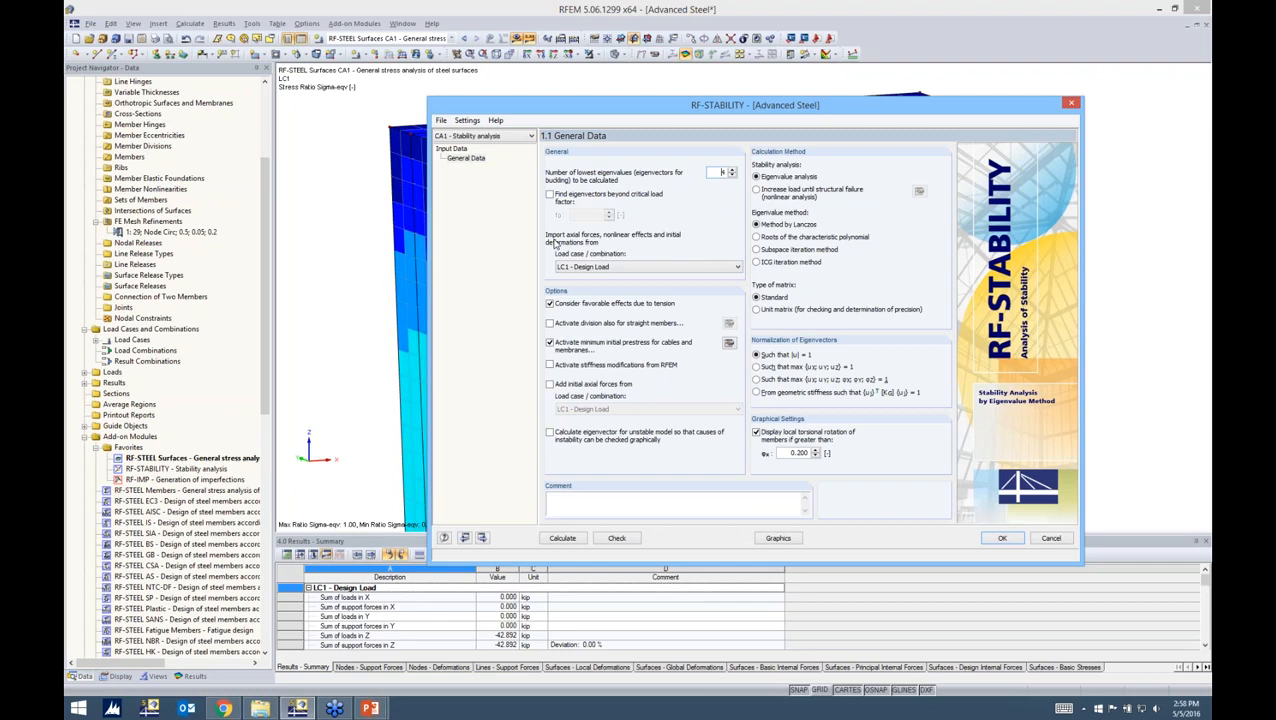
pyautogui.click(590, 268)
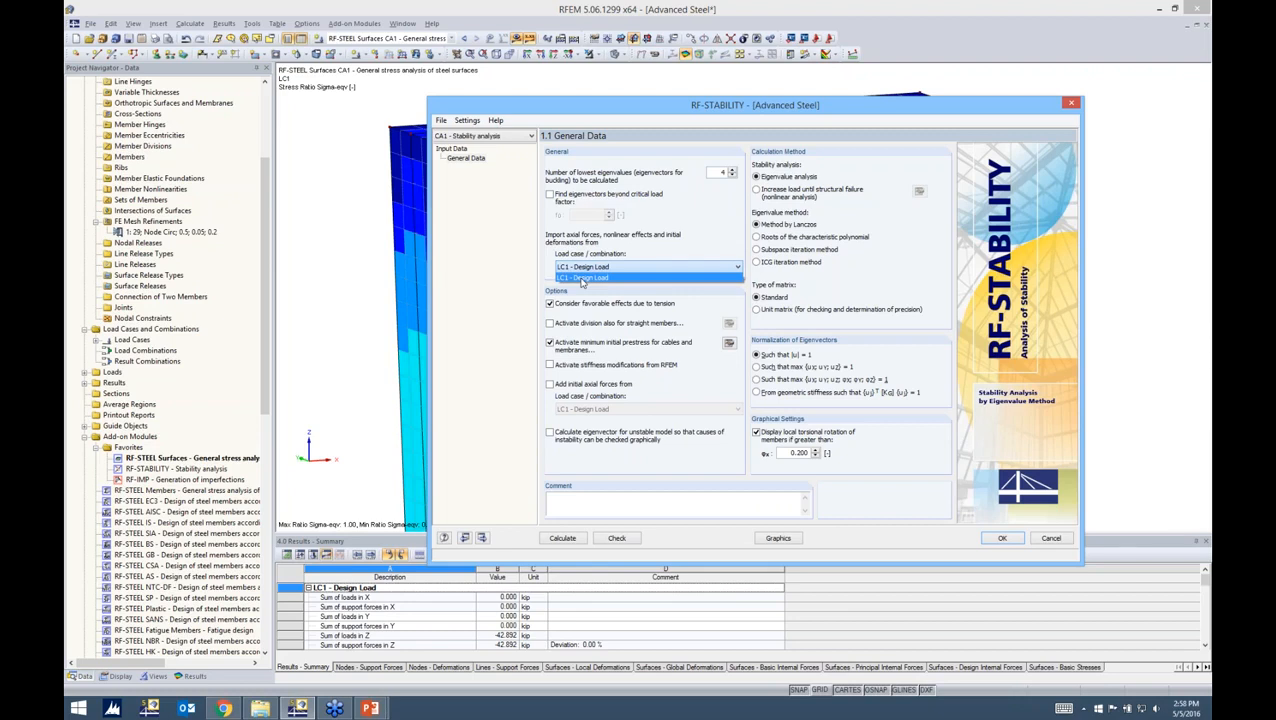
pyautogui.click(582, 279)
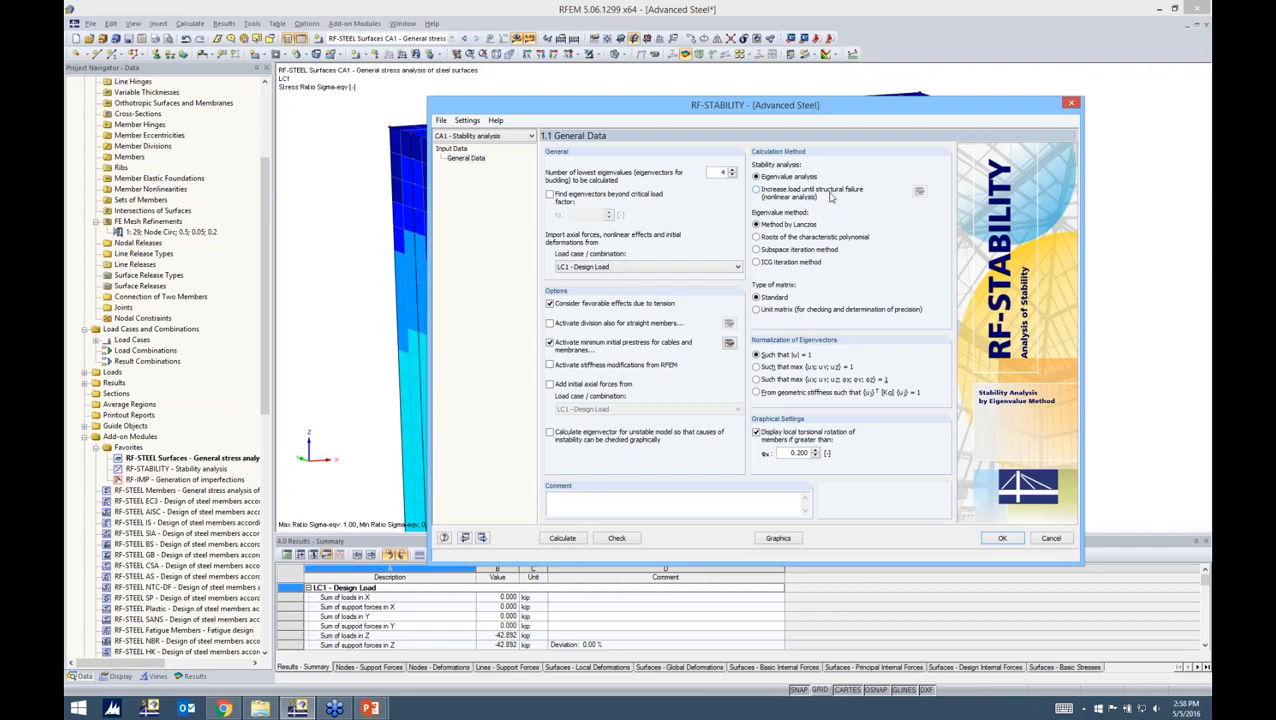
# - Review the calculation parameters for increasing the load until structural failure and return the stability analysis to Eigenvalue analysis
pyautogui.click(757, 189)
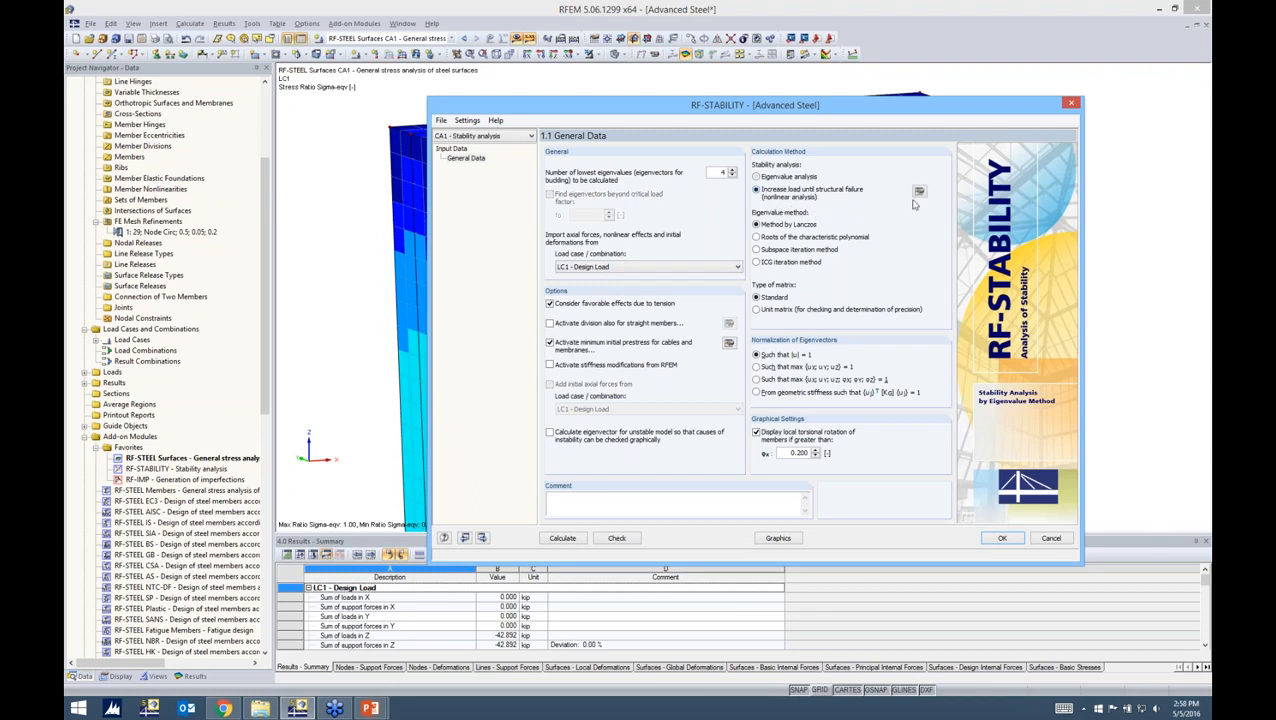
pyautogui.click(918, 192)
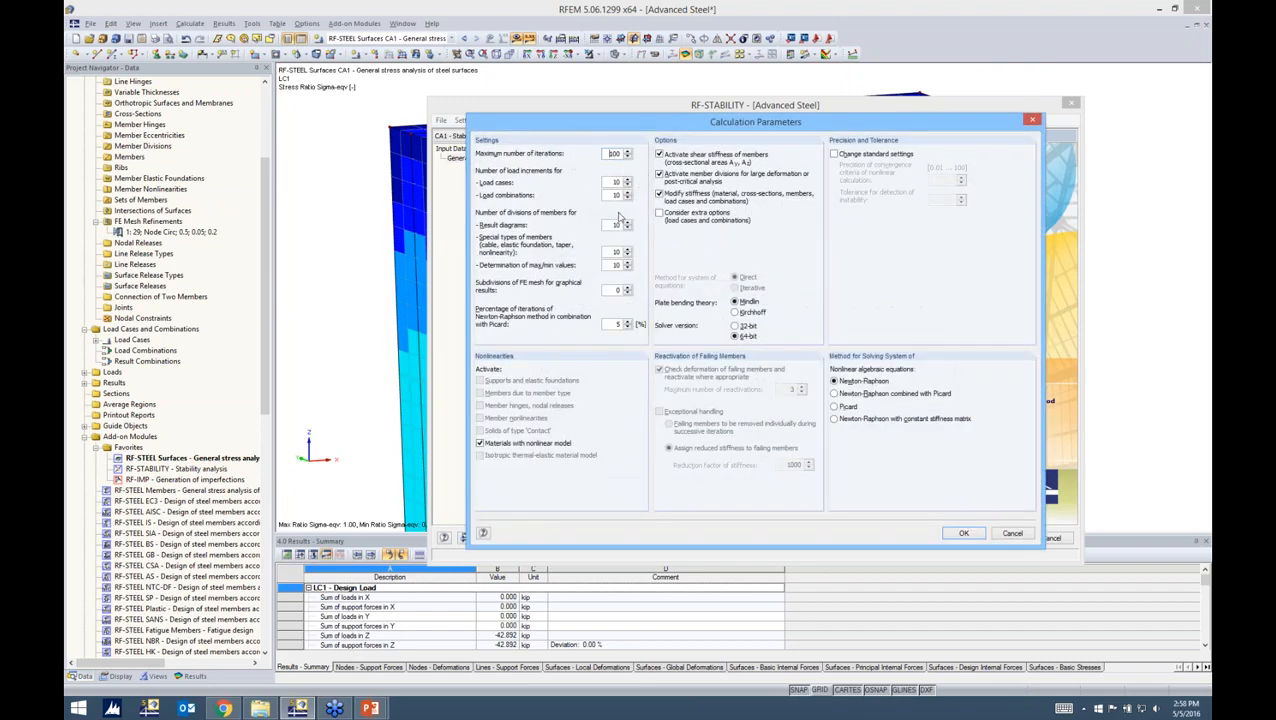
pyautogui.click(1031, 119)
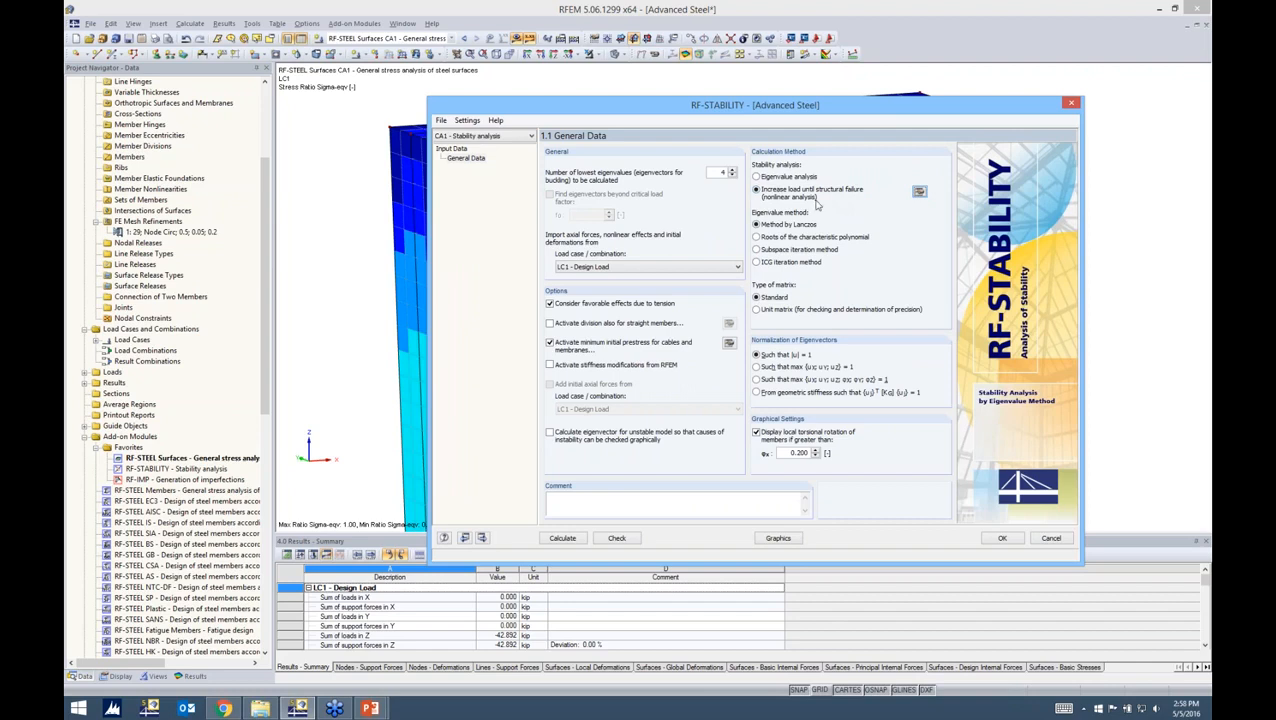
pyautogui.click(758, 177)
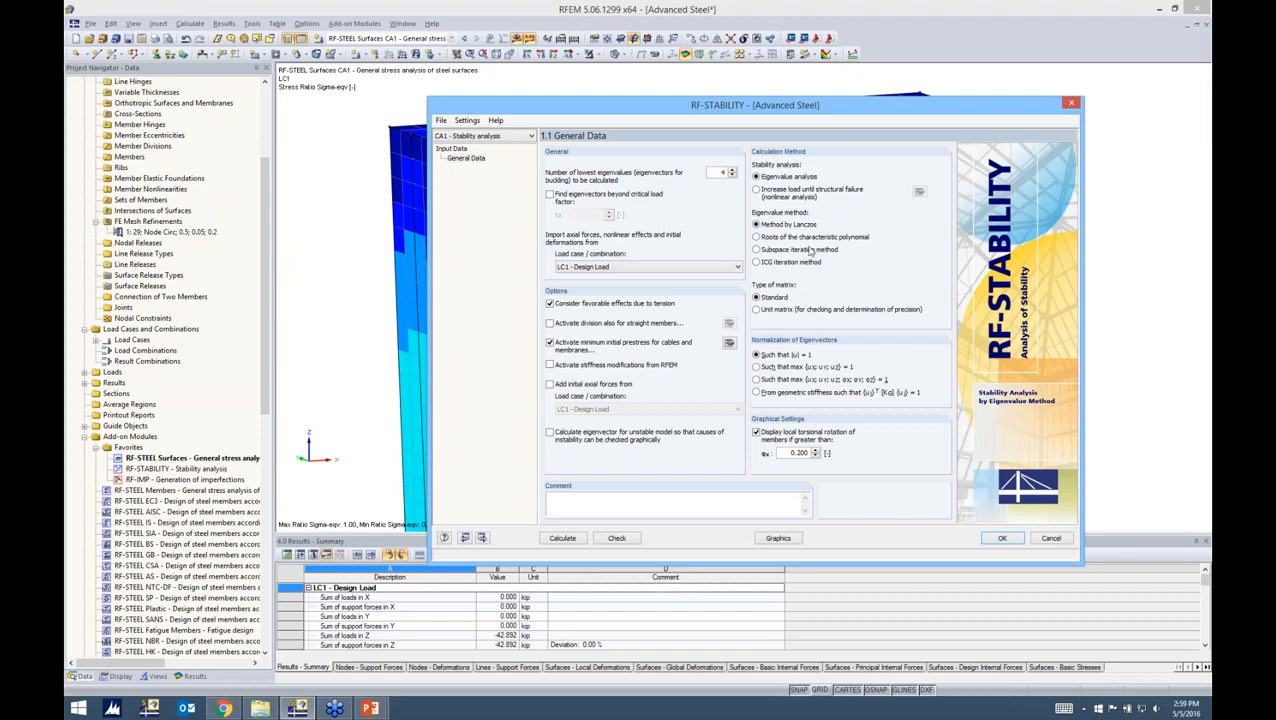
# - Calculate the RF-STABILITY eigenvalue analysis, close the module and inspect the first buckling mode from the back of the frame
pyautogui.click(563, 539)
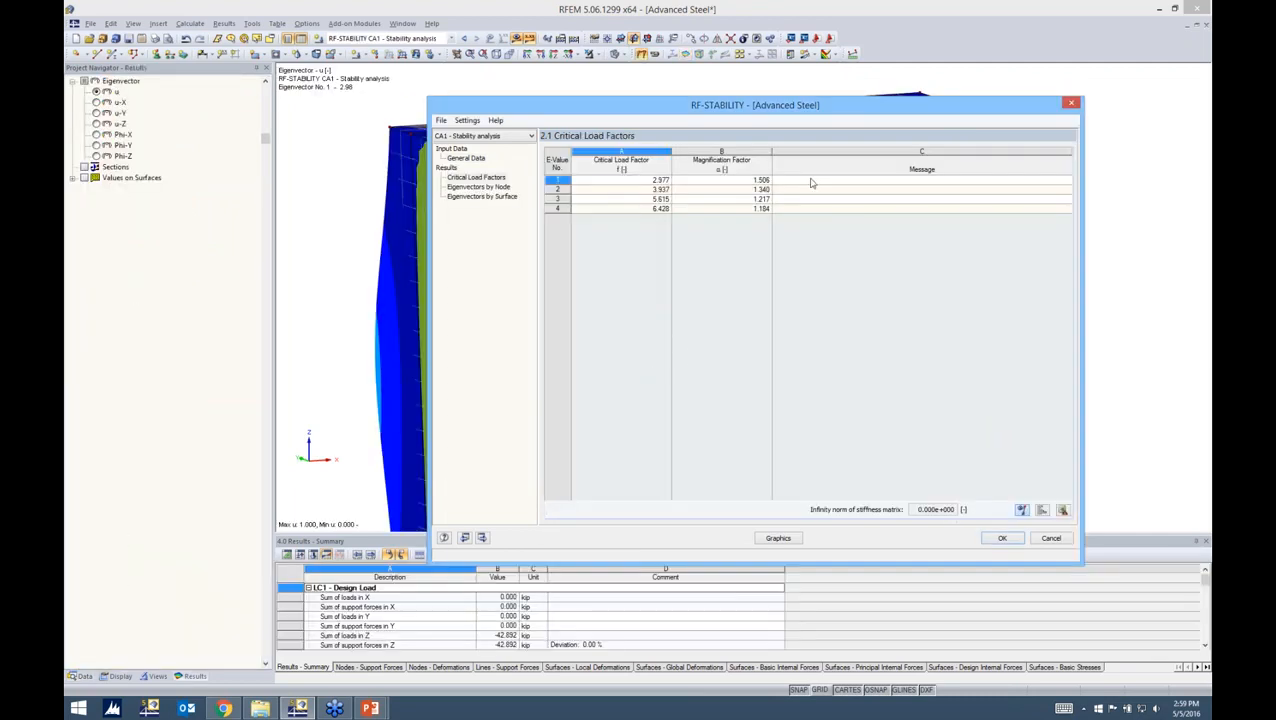
pyautogui.moveTo(818, 113); pyautogui.dragTo(819, 174)
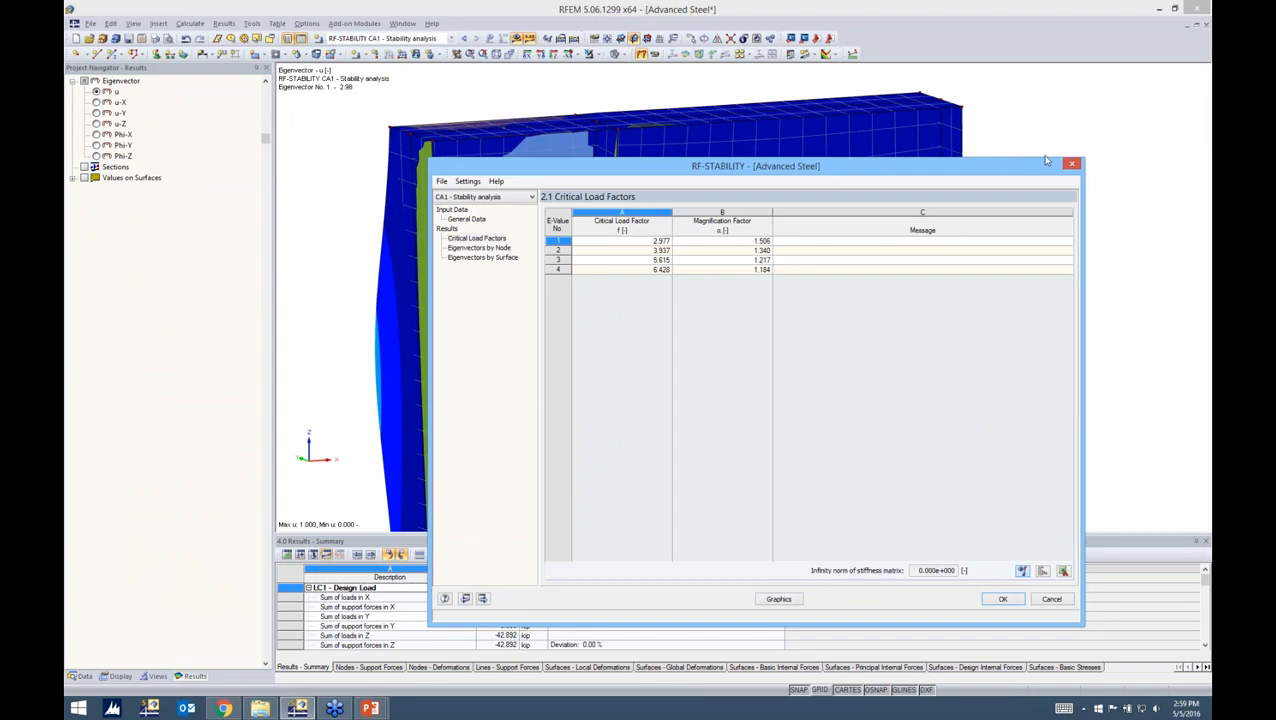
pyautogui.click(1071, 164)
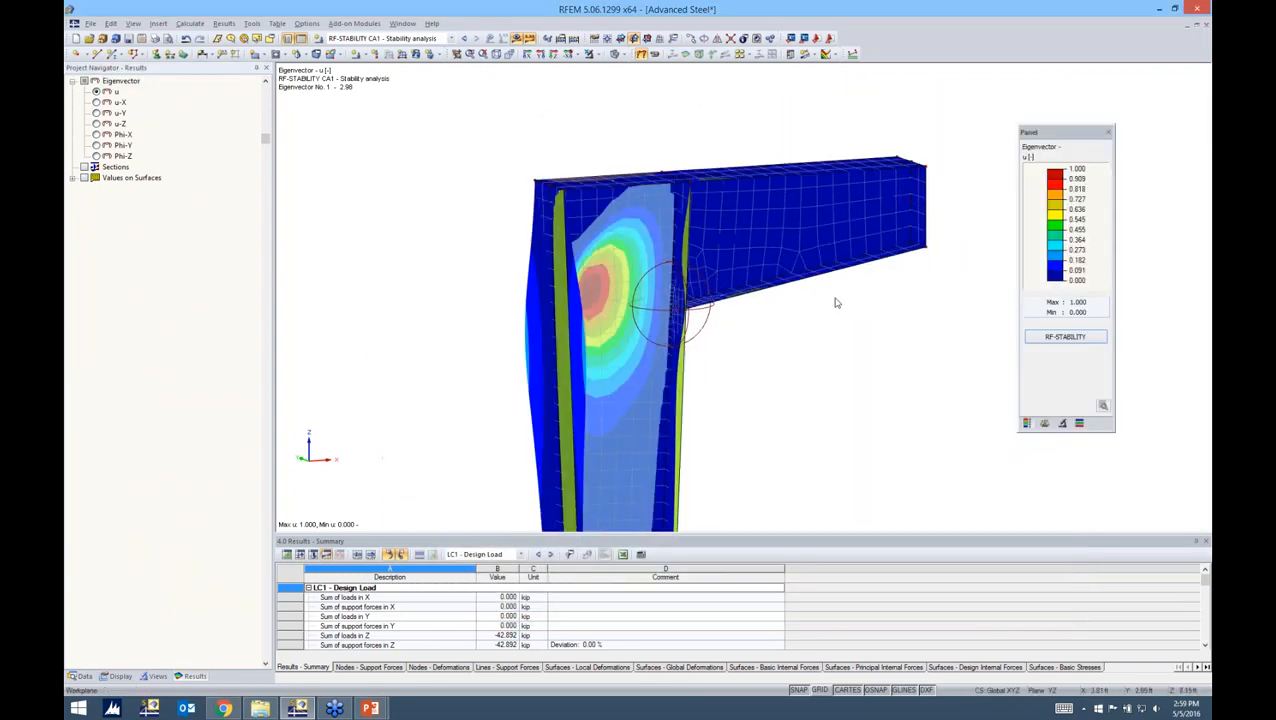
pyautogui.keyDown('ctrl'); pyautogui.moveTo(839, 308); pyautogui.dragTo(262, 370, button='middle'); pyautogui.keyUp('ctrl')
pyautogui.keyDown('ctrl'); pyautogui.moveTo(946, 359); pyautogui.dragTo(664, 378, button='middle'); pyautogui.keyUp('ctrl')
pyautogui.moveTo(971, 380); pyautogui.dragTo(669, 219, button='middle')
pyautogui.scroll(-3, 664, 236)
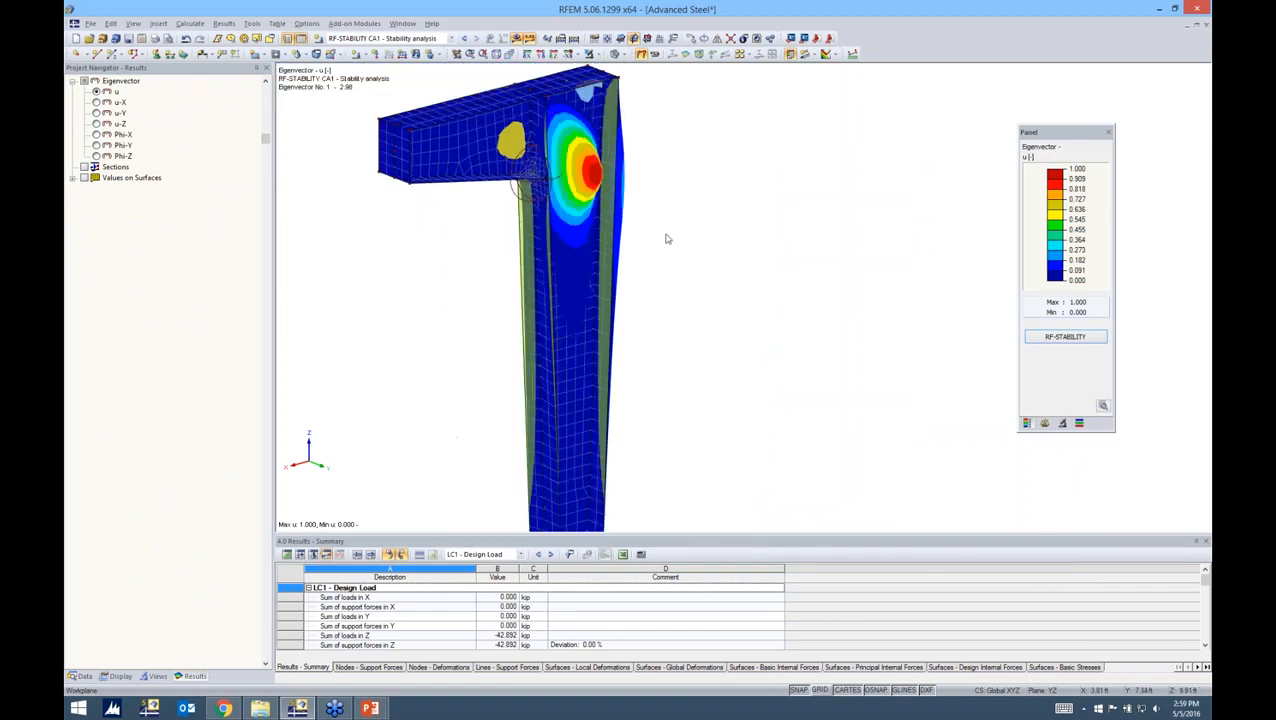
pyautogui.moveTo(783, 278); pyautogui.dragTo(688, 239, button='middle')
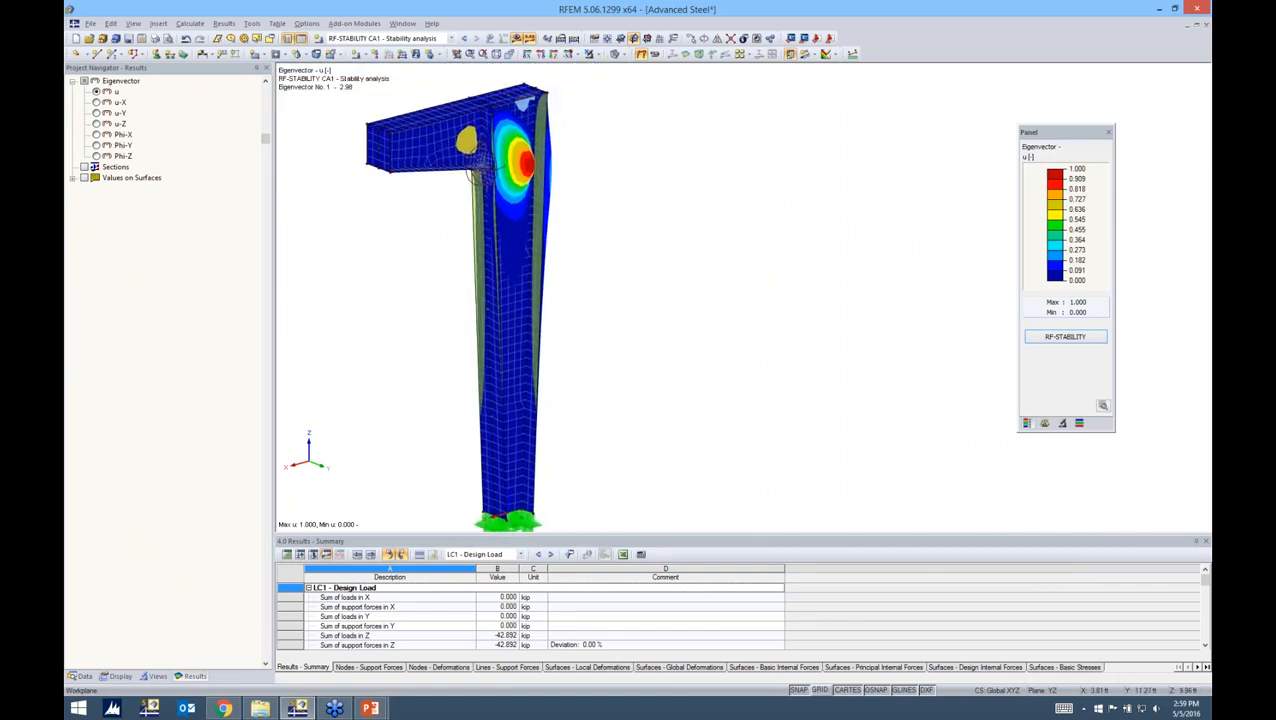
# - Reopen the RF-STABILITY critical load factors, compare the buckling shapes of eigenvalues 1 to 4 and finish with eigenvalue 1 shown
pyautogui.click(1065, 337)
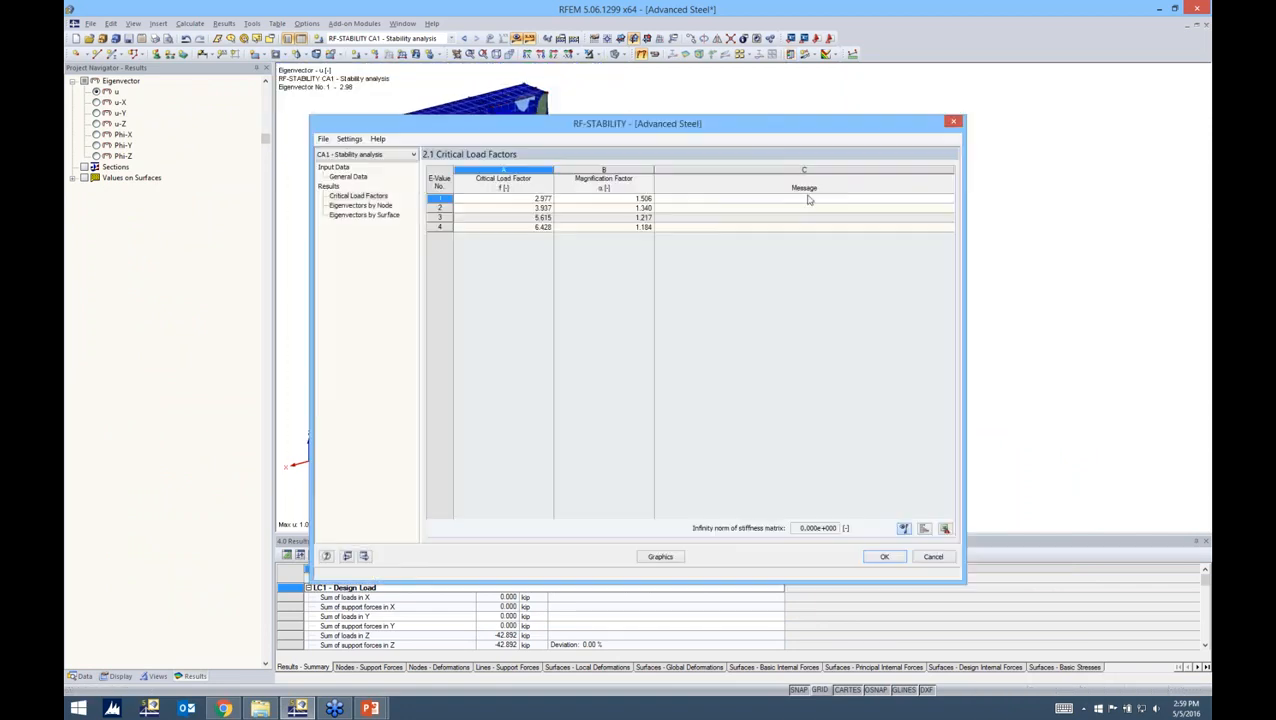
pyautogui.moveTo(767, 129); pyautogui.dragTo(1021, 145)
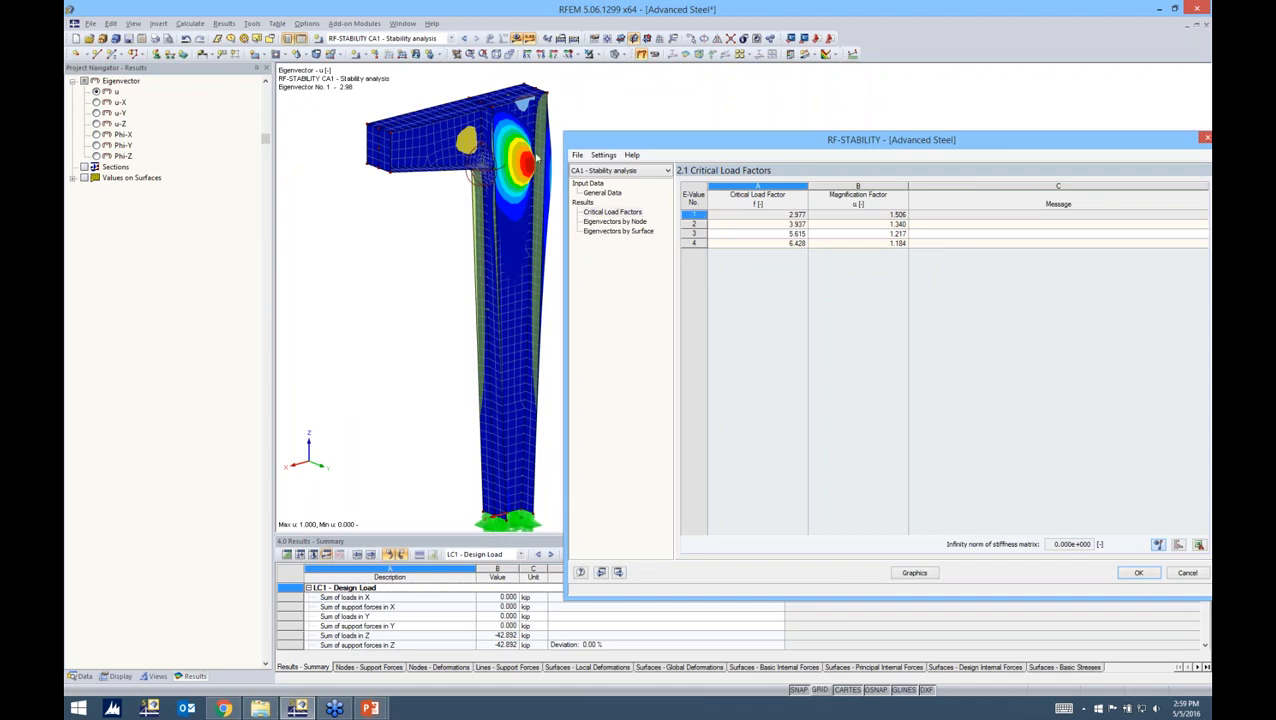
pyautogui.click(691, 226)
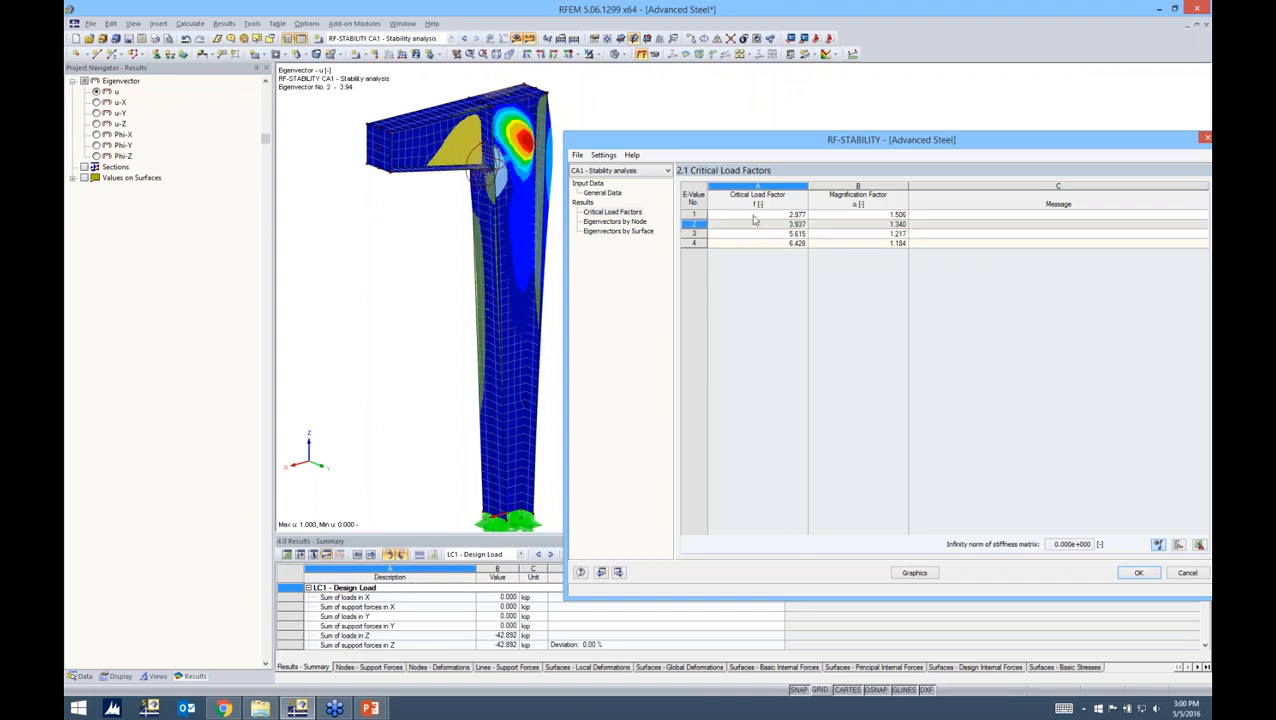
pyautogui.click(694, 234)
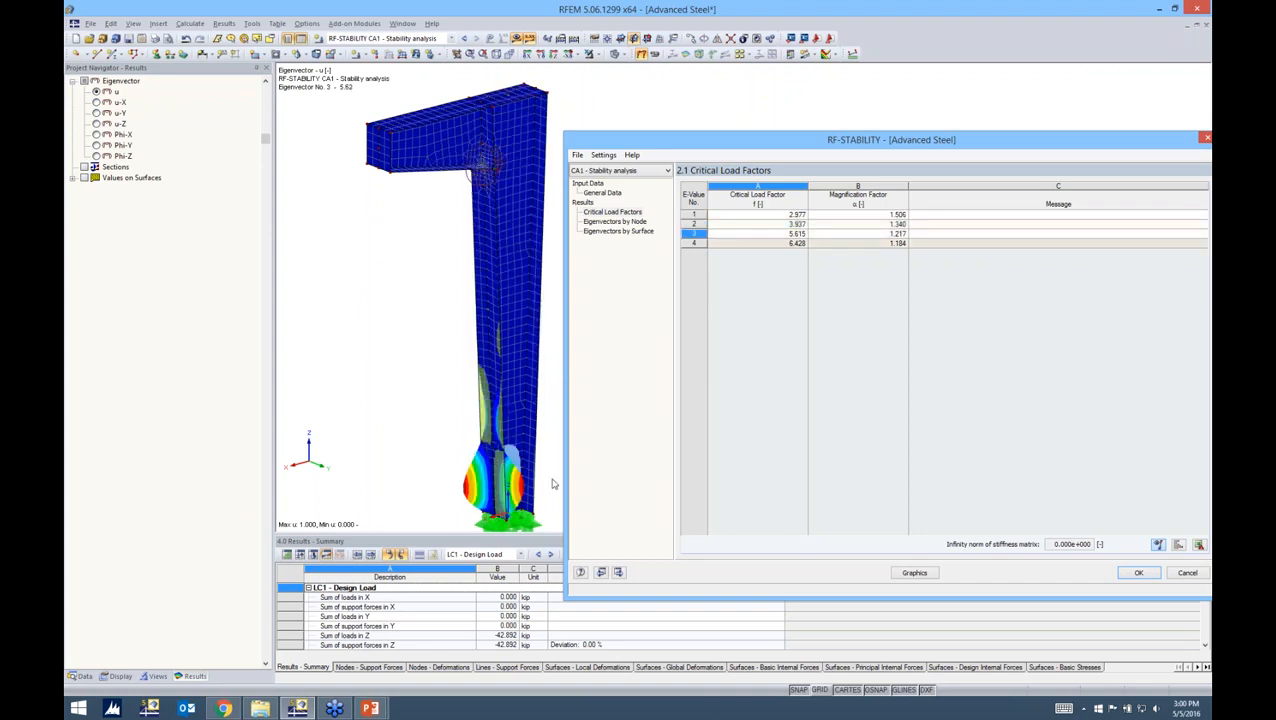
pyautogui.click(752, 243)
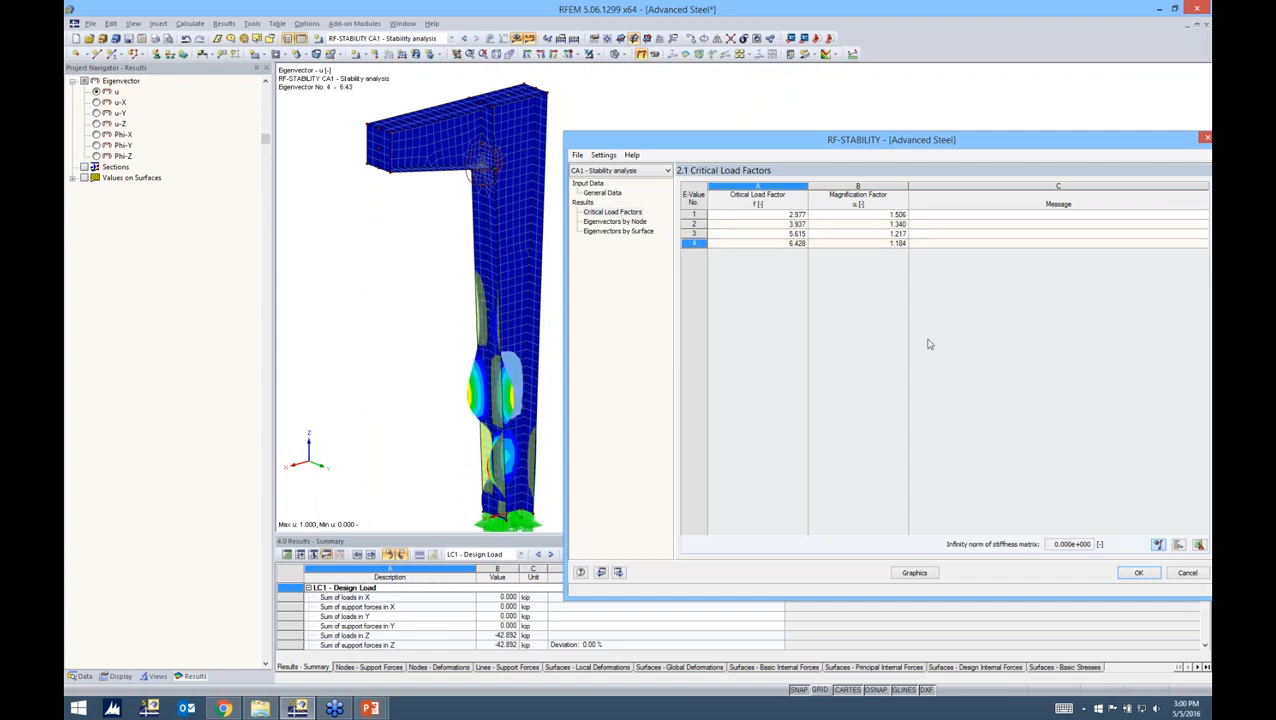
pyautogui.click(785, 216)
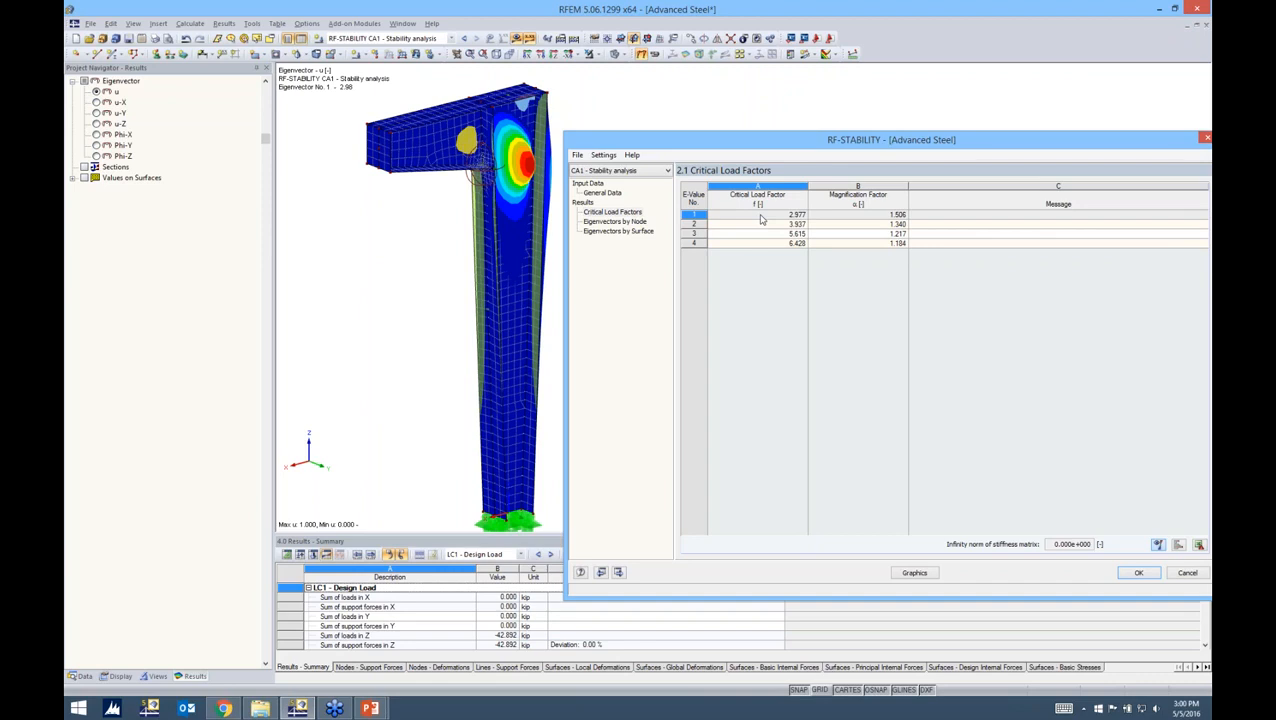
pyautogui.click(1136, 573)
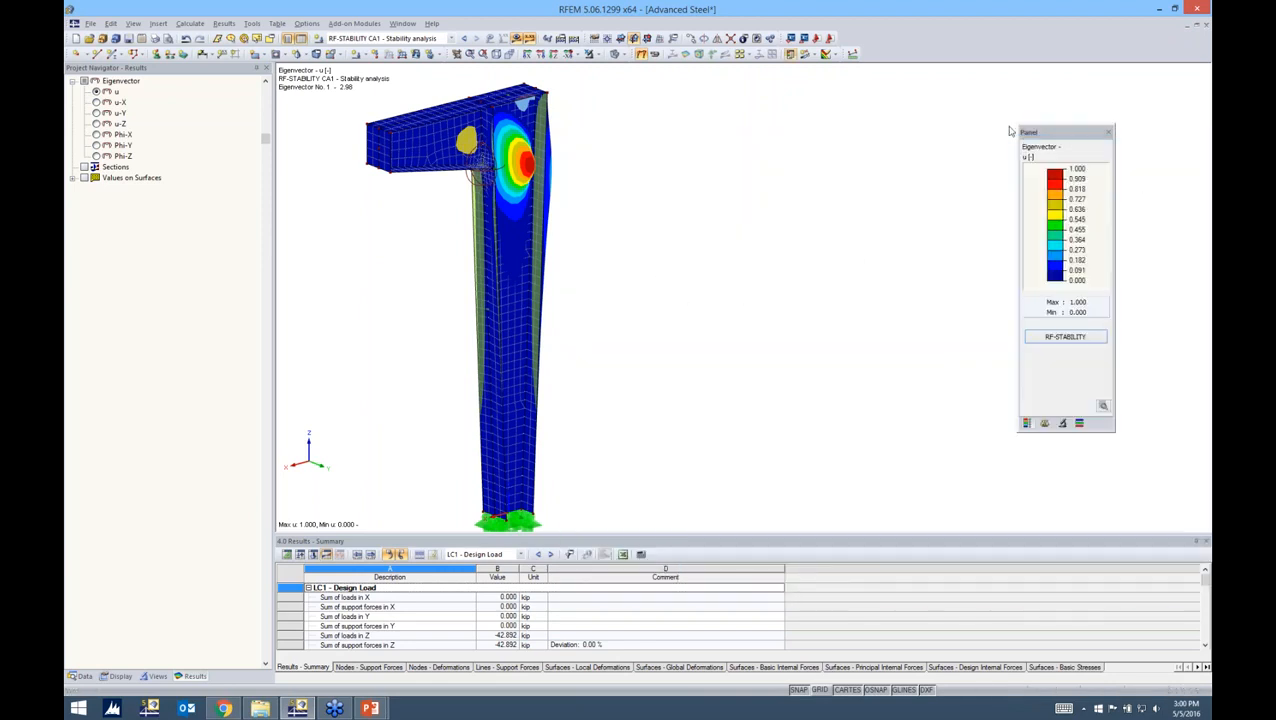
# - Open the RF-IMP add-on module and base the imperfections on buckling mode 1 from RF-STABILITY case CA1 - Stability analysis
pyautogui.scroll(5, 658, 184)
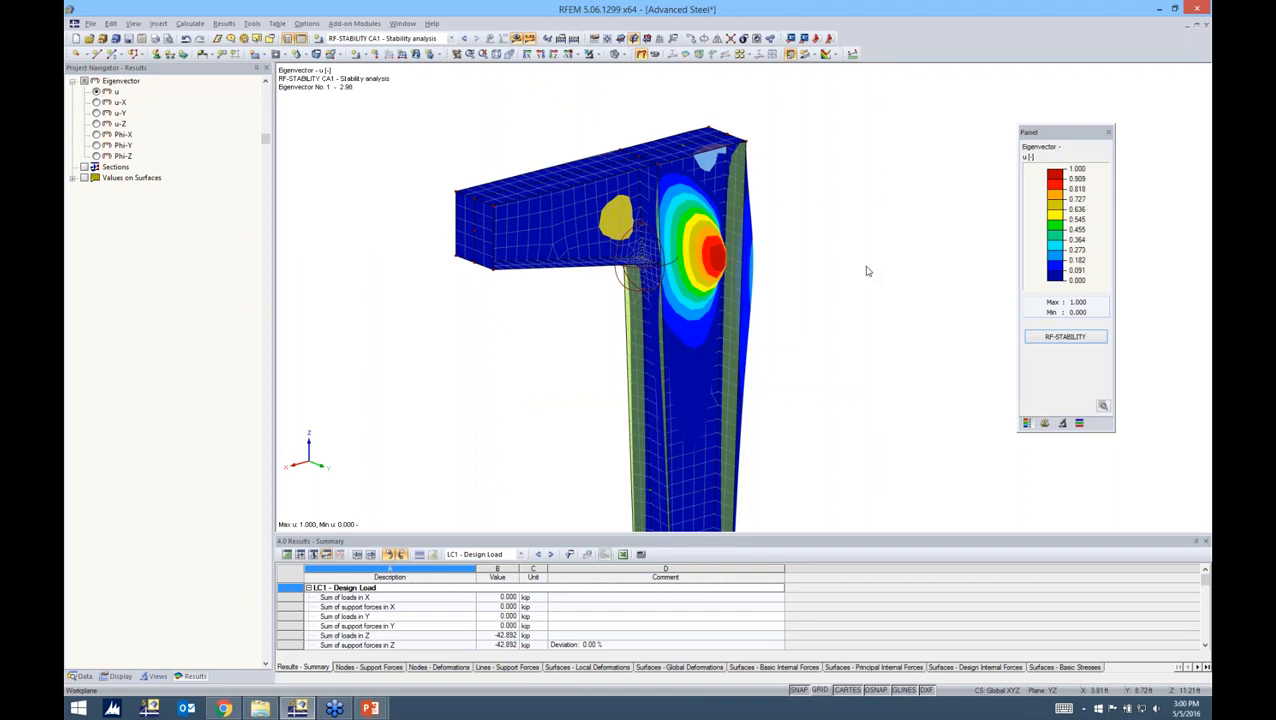
pyautogui.click(82, 676)
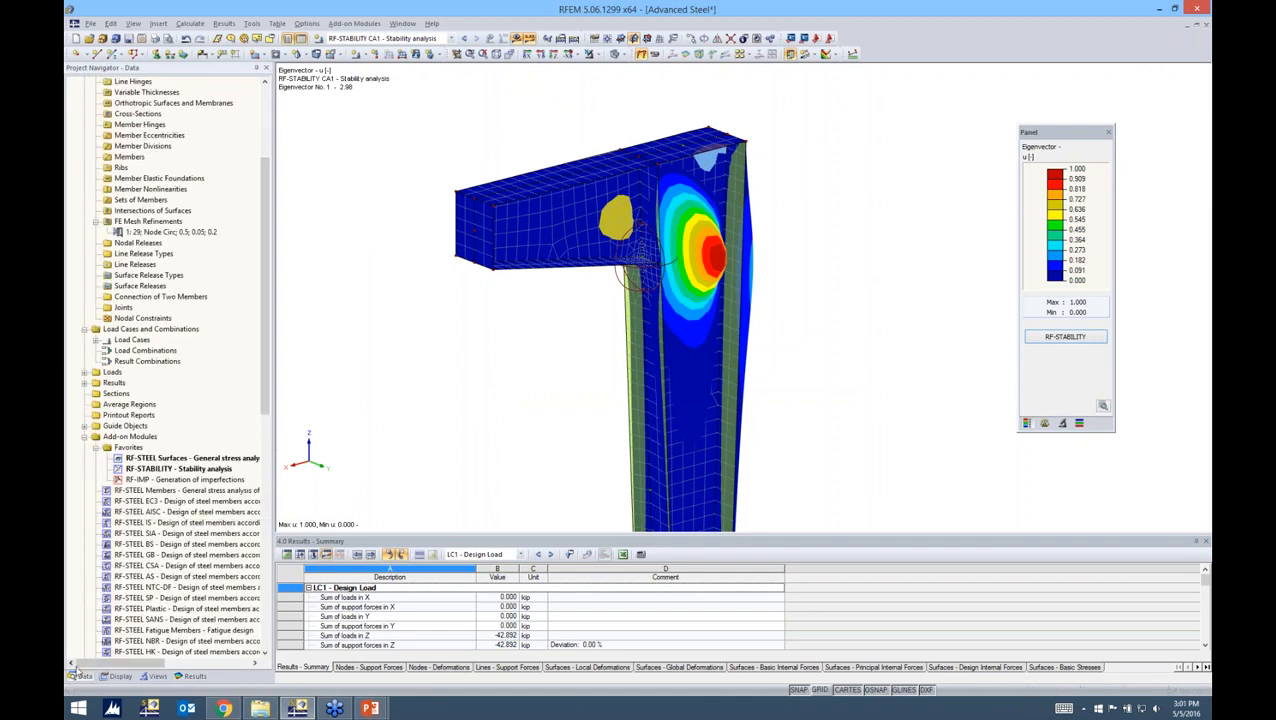
pyautogui.doubleClick(170, 480)
pyautogui.moveTo(486, 170); pyautogui.dragTo(623, 135)
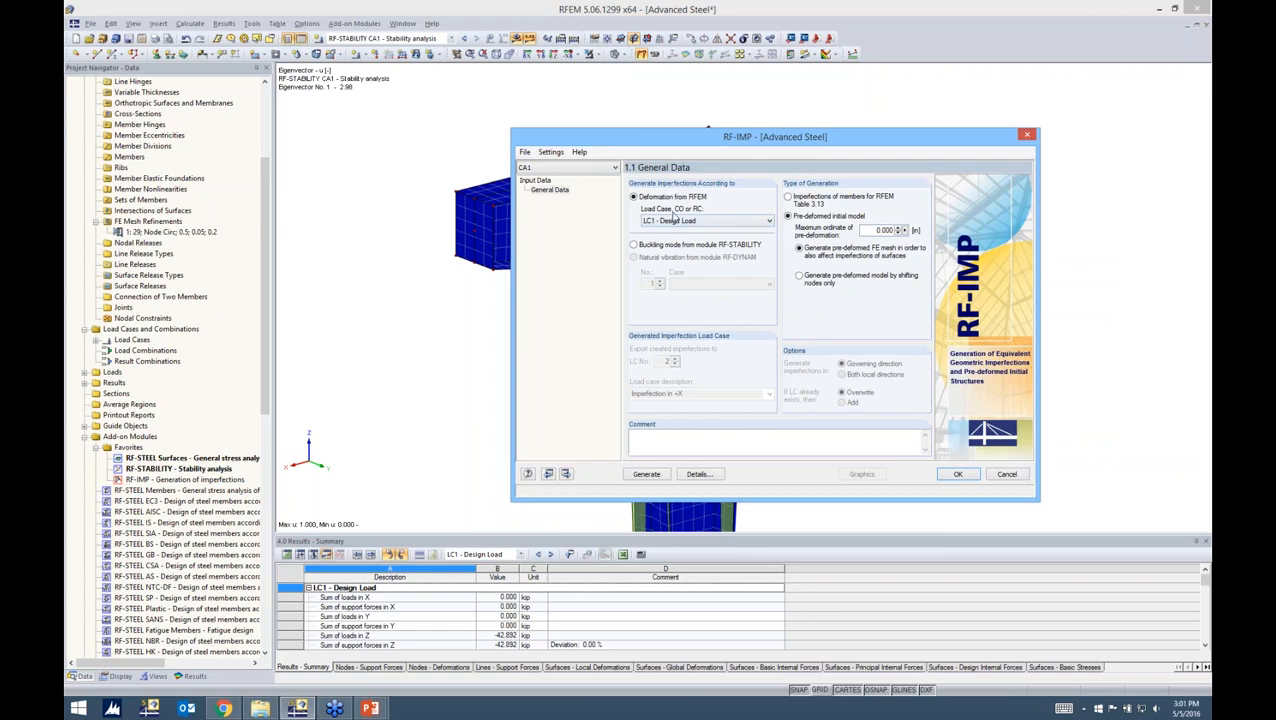
pyautogui.click(634, 246)
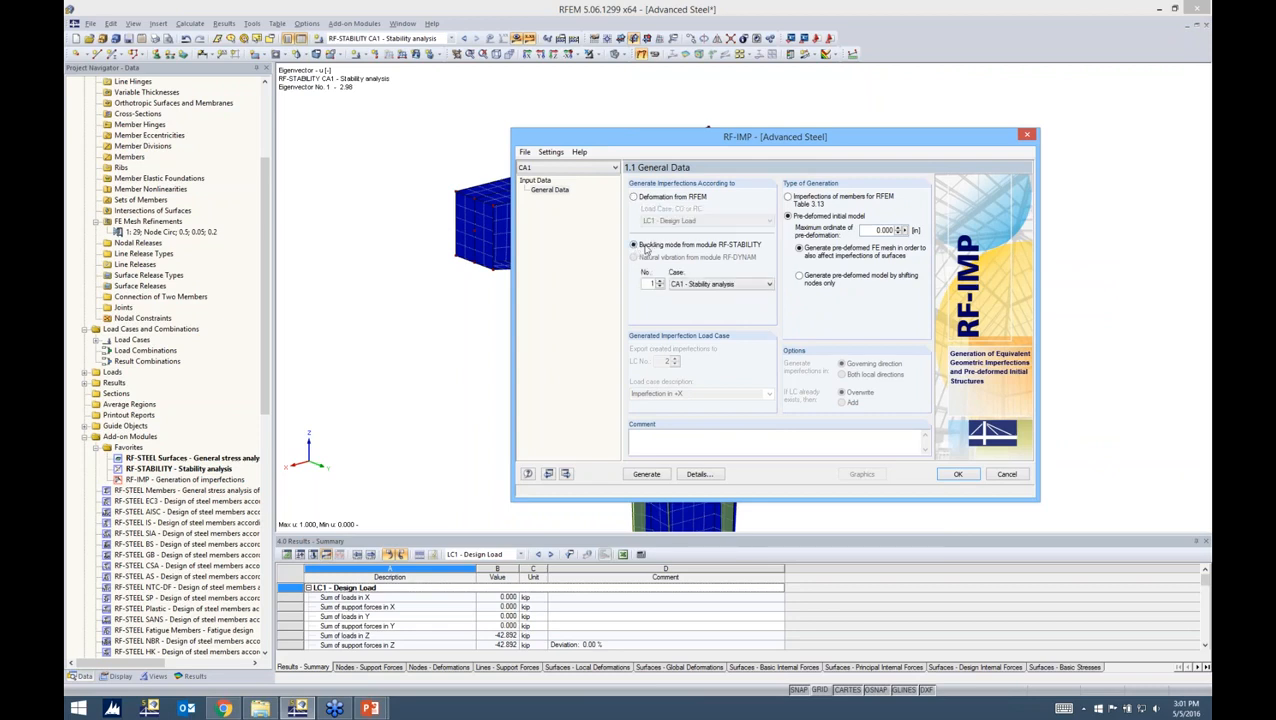
pyautogui.click(712, 285)
pyautogui.click(708, 296)
# - Set the maximum ordinate of the pre-deformation to 1 in and accept the RF-IMP data
pyautogui.doubleClick(876, 230)
pyautogui.click(952, 475)
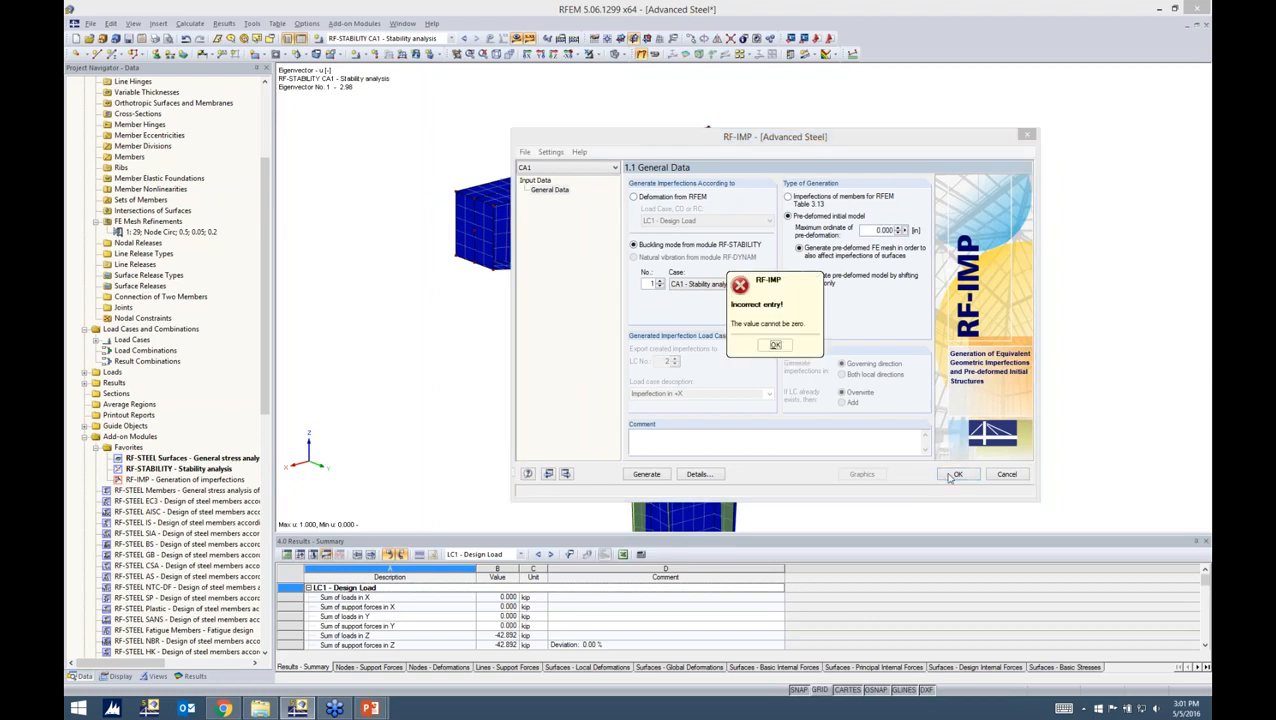
pyautogui.click(775, 345)
pyautogui.write('1')
pyautogui.click(956, 474)
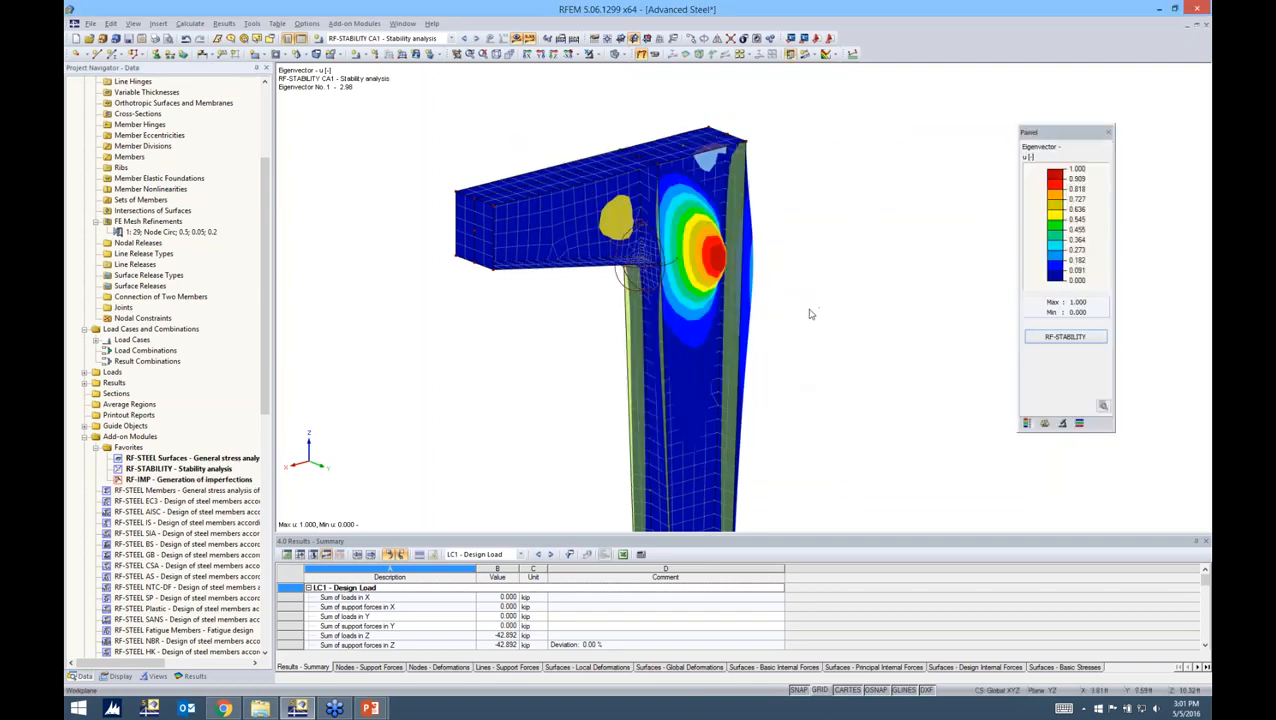
# - View the first buckling mode from the side and switch back to the AISC Modelling of Imperfections slide in PowerPoint
pyautogui.keyDown('ctrl'); pyautogui.moveTo(803, 321); pyautogui.dragTo(643, 262, button='middle'); pyautogui.keyUp('ctrl')
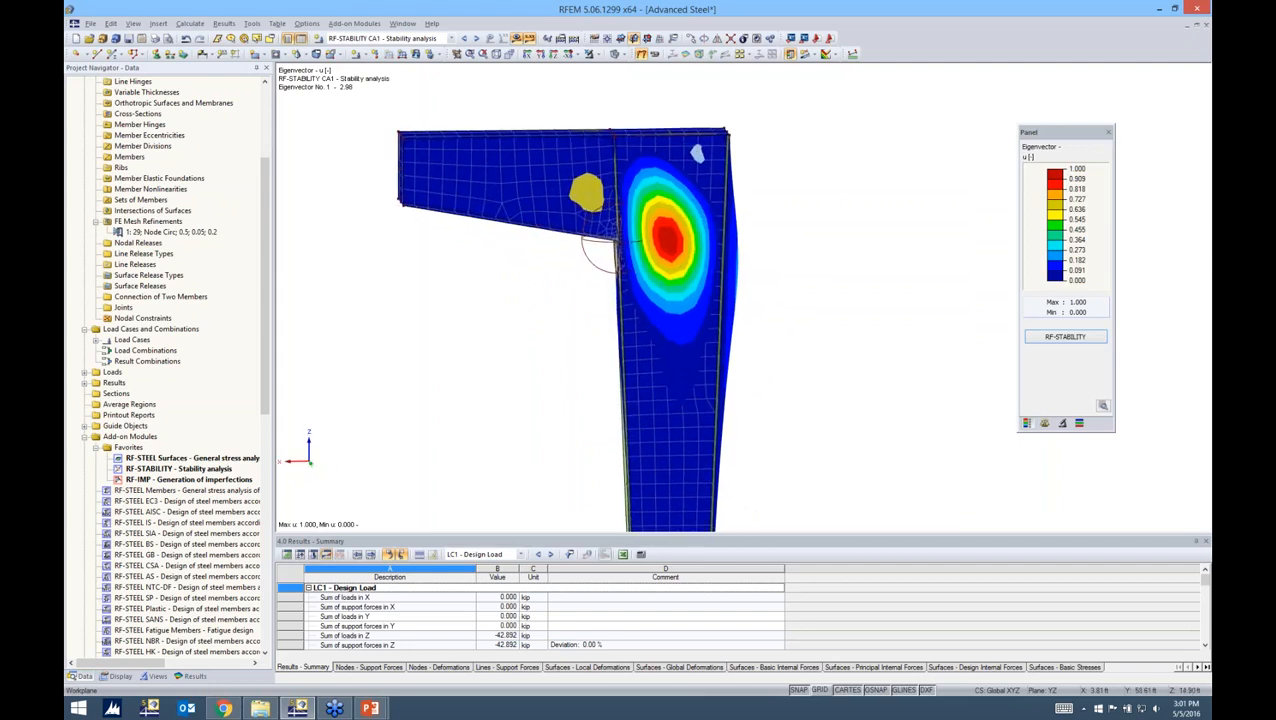
pyautogui.moveTo(370, 708)
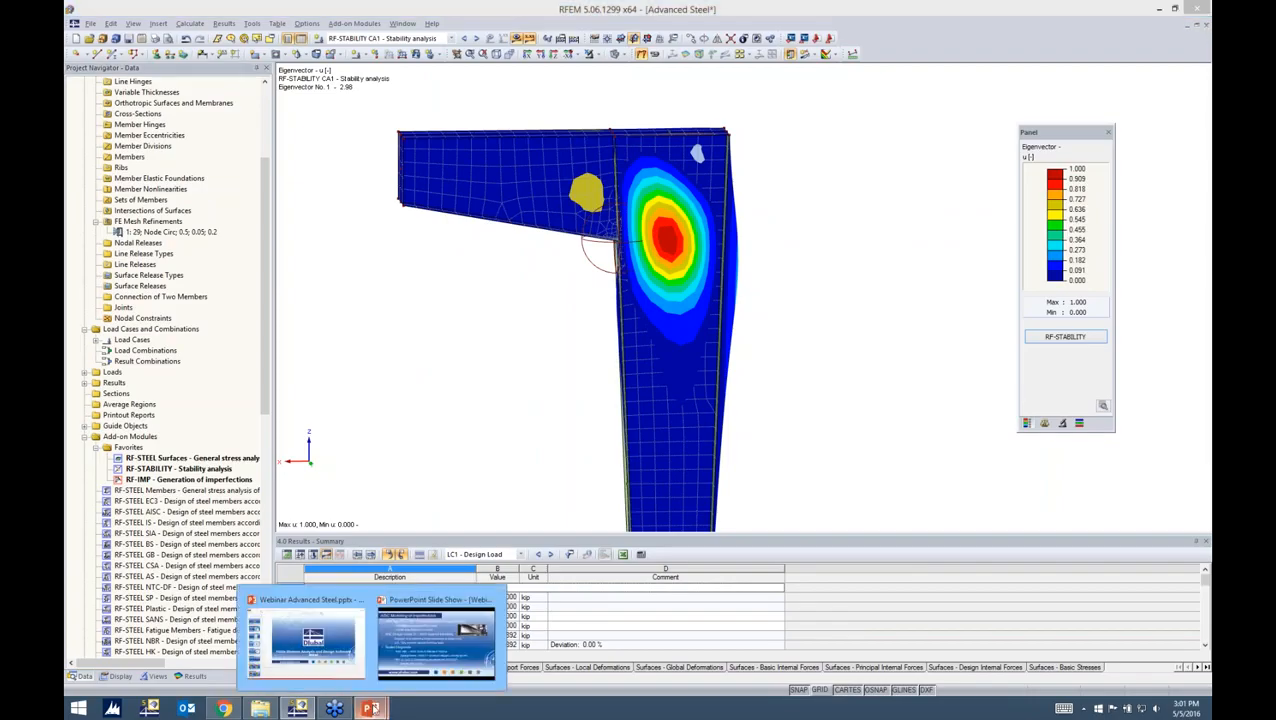
pyautogui.click(436, 638)
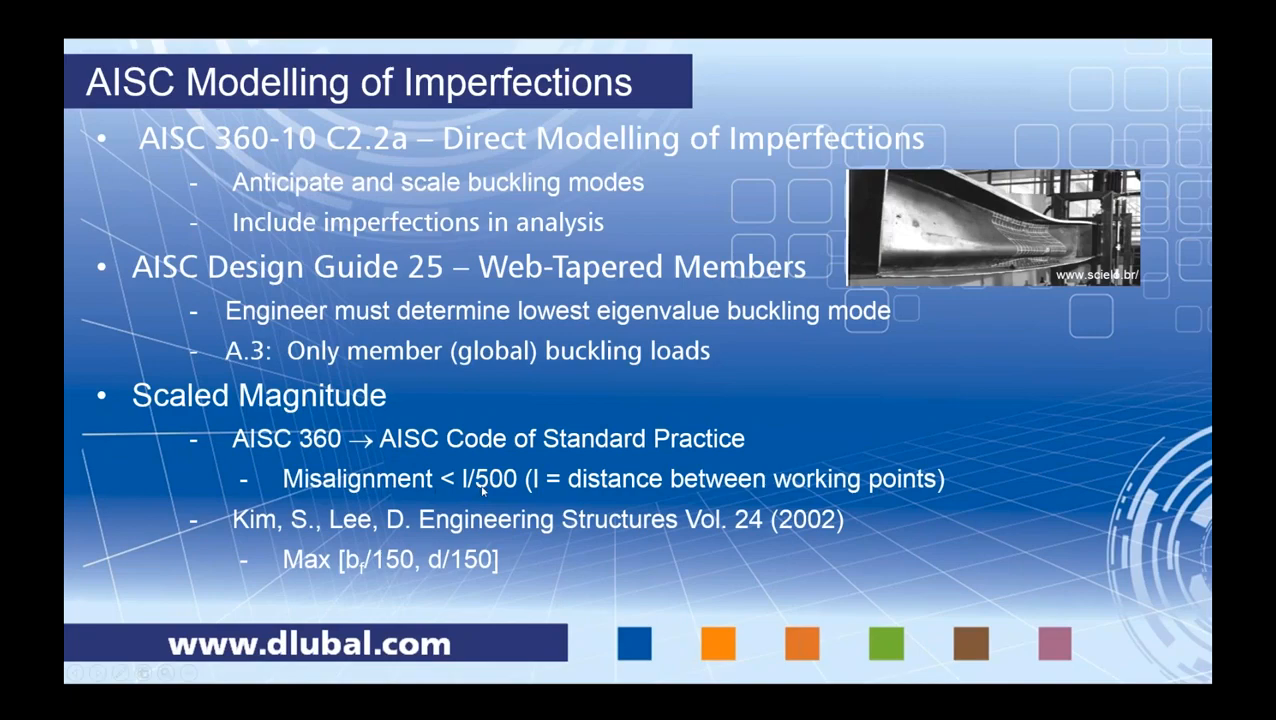
# - Return to RFEM and set the XZ work plane with its origin at the column's inner top corner
pyautogui.hotkey('alt', 'Tab')
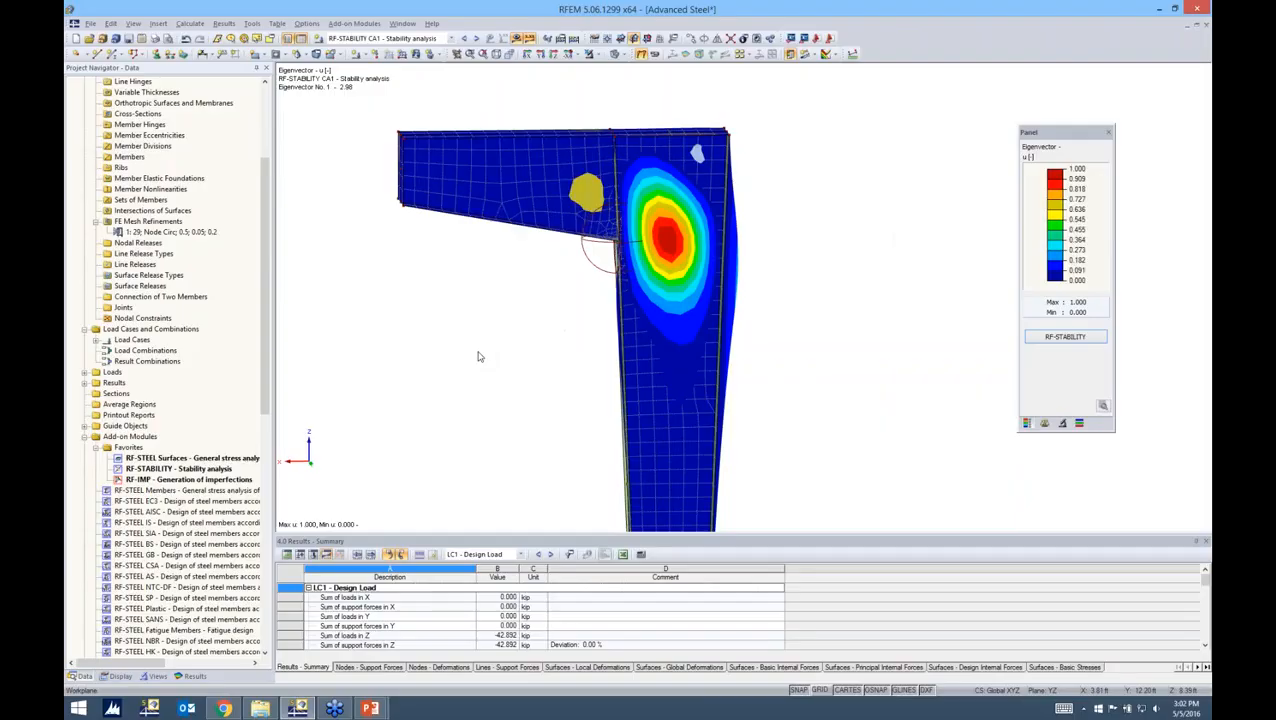
pyautogui.scroll(2, 803, 289)
pyautogui.moveTo(800, 288); pyautogui.dragTo(743, 331, button='middle')
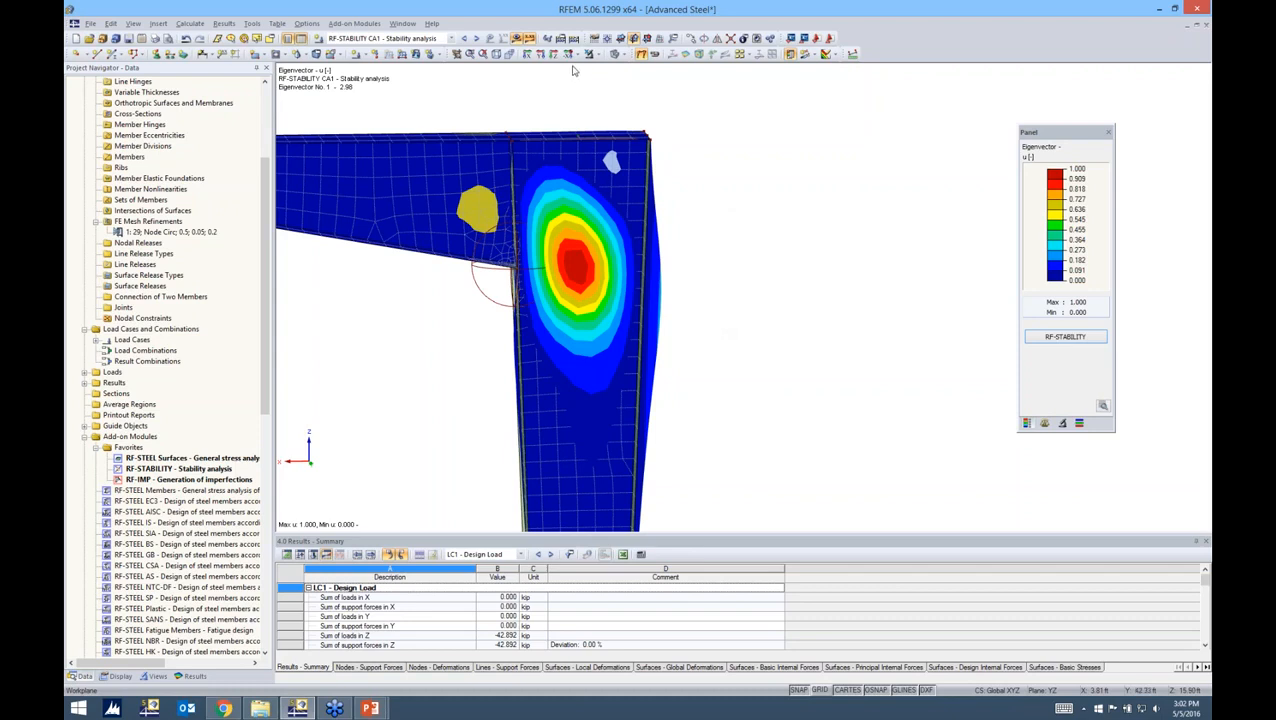
pyautogui.click(647, 39)
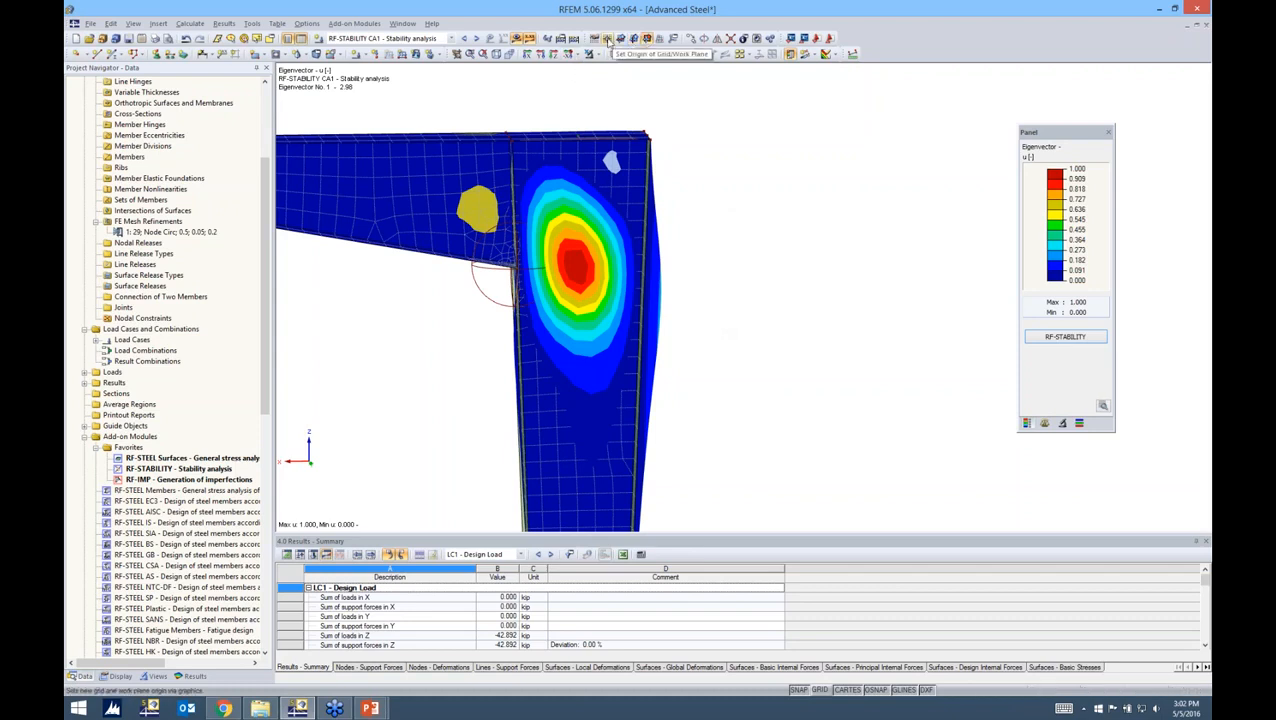
pyautogui.click(607, 39)
pyautogui.click(509, 134)
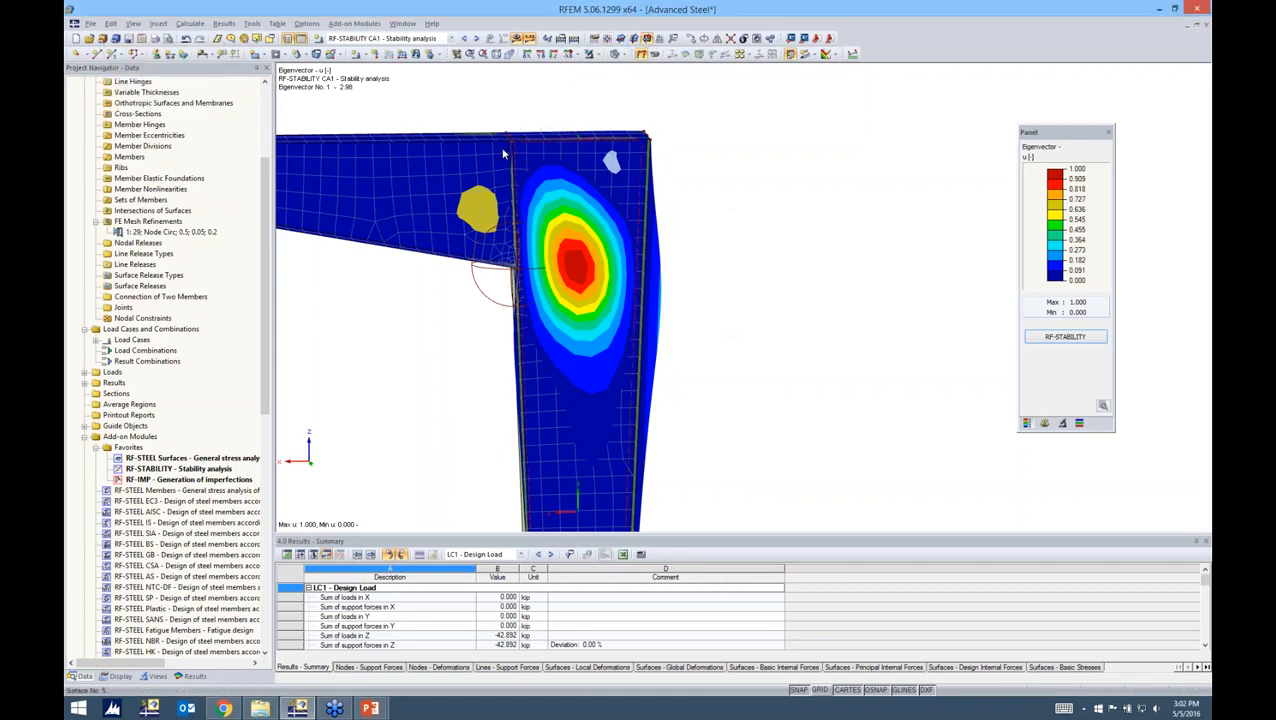
# - Measure the diagonal distance from the column's inner top corner to the outer flange below the buckled web zone
pyautogui.click(852, 55)
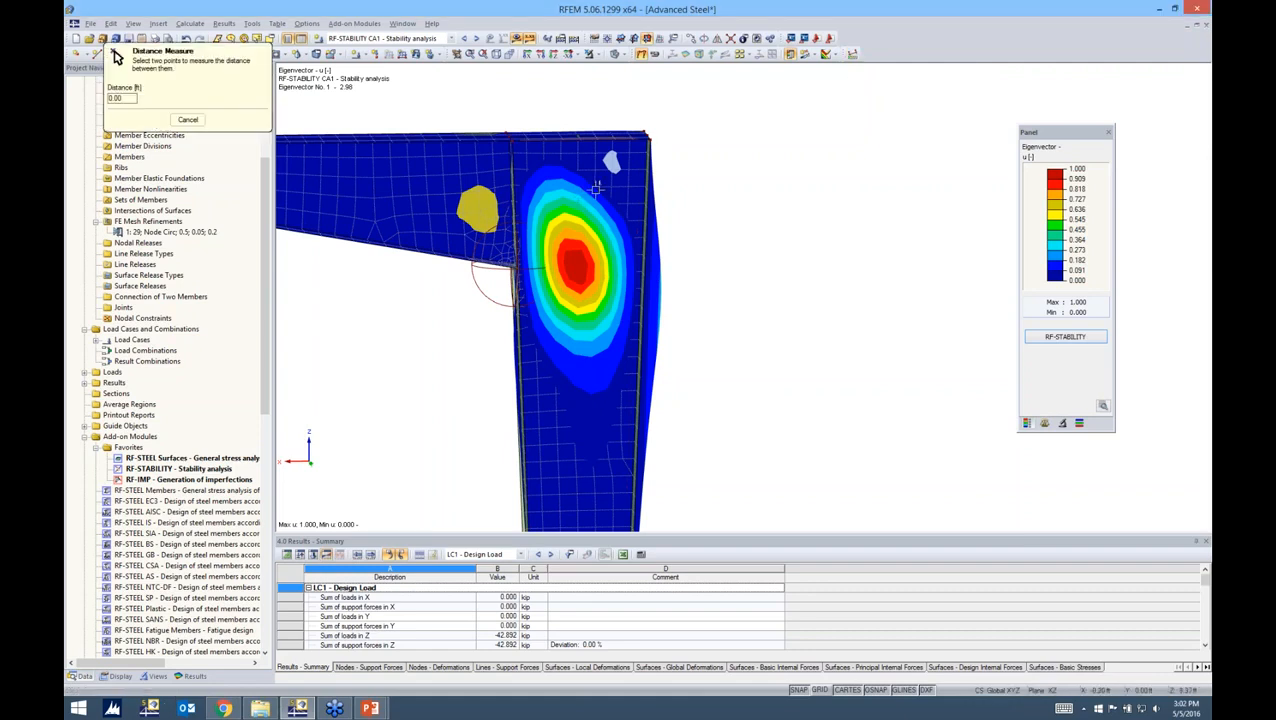
pyautogui.click(512, 141)
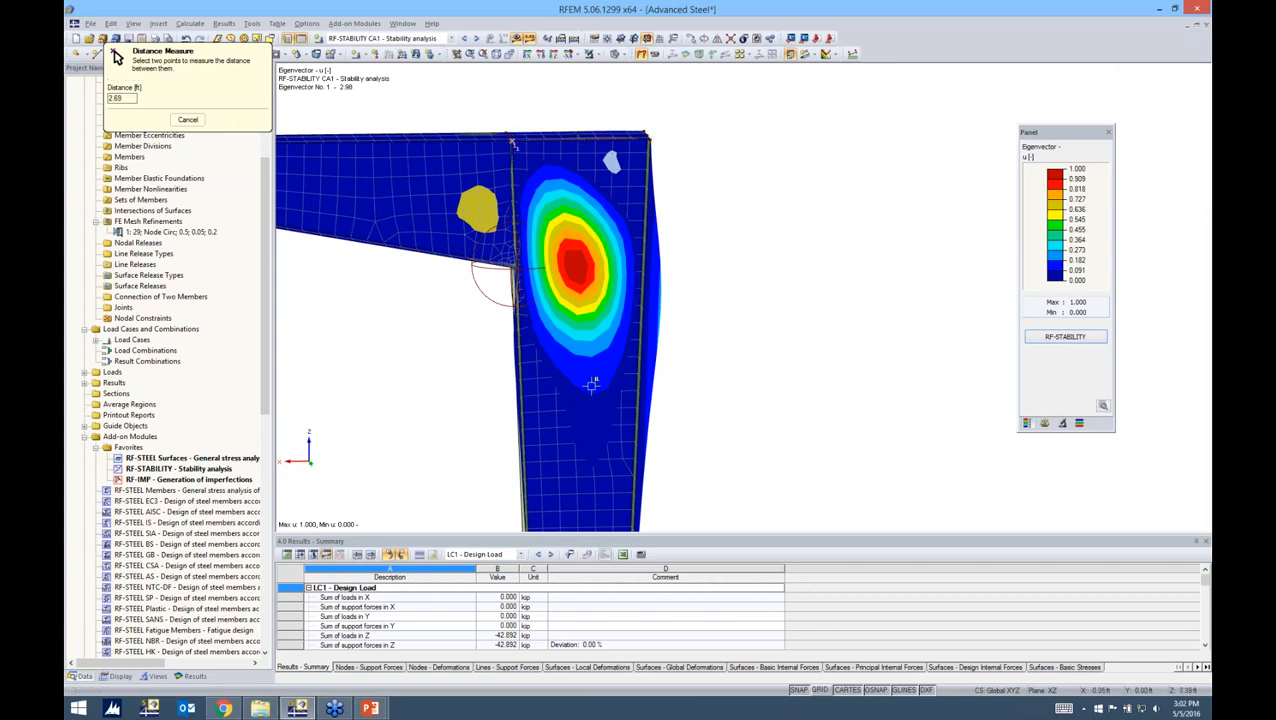
pyautogui.click(632, 508)
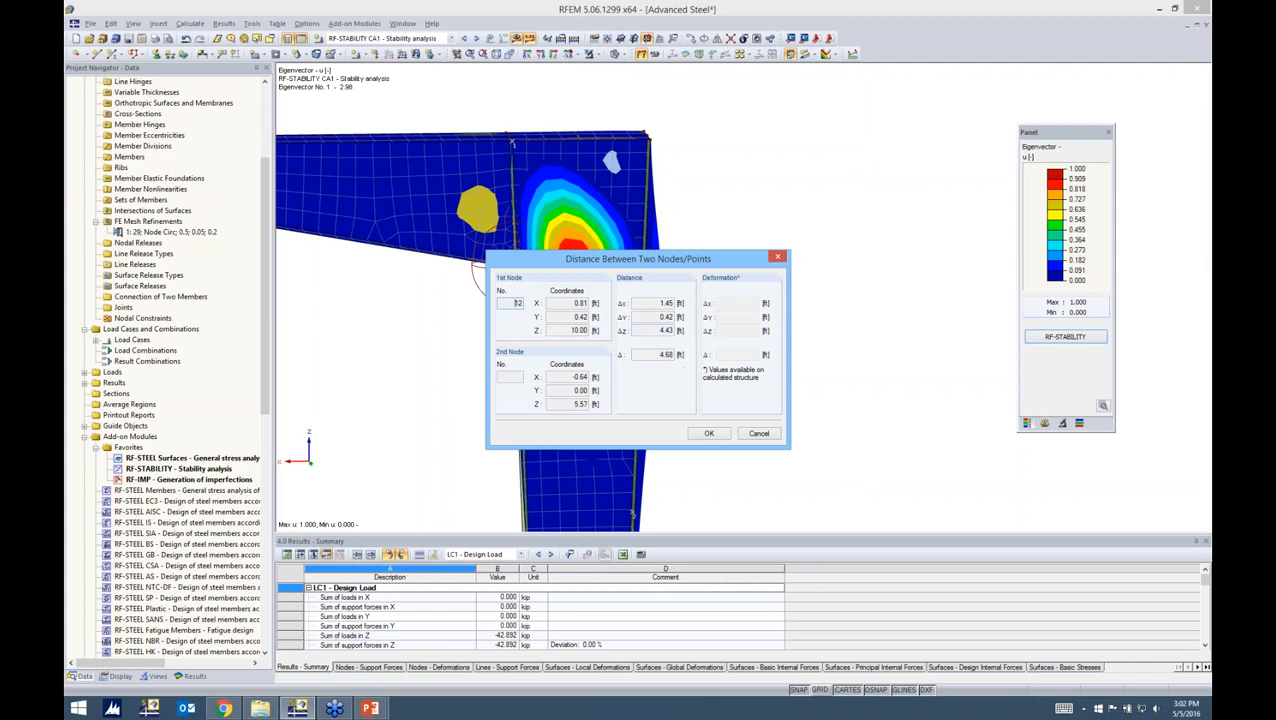
pyautogui.moveTo(686, 252); pyautogui.dragTo(867, 199)
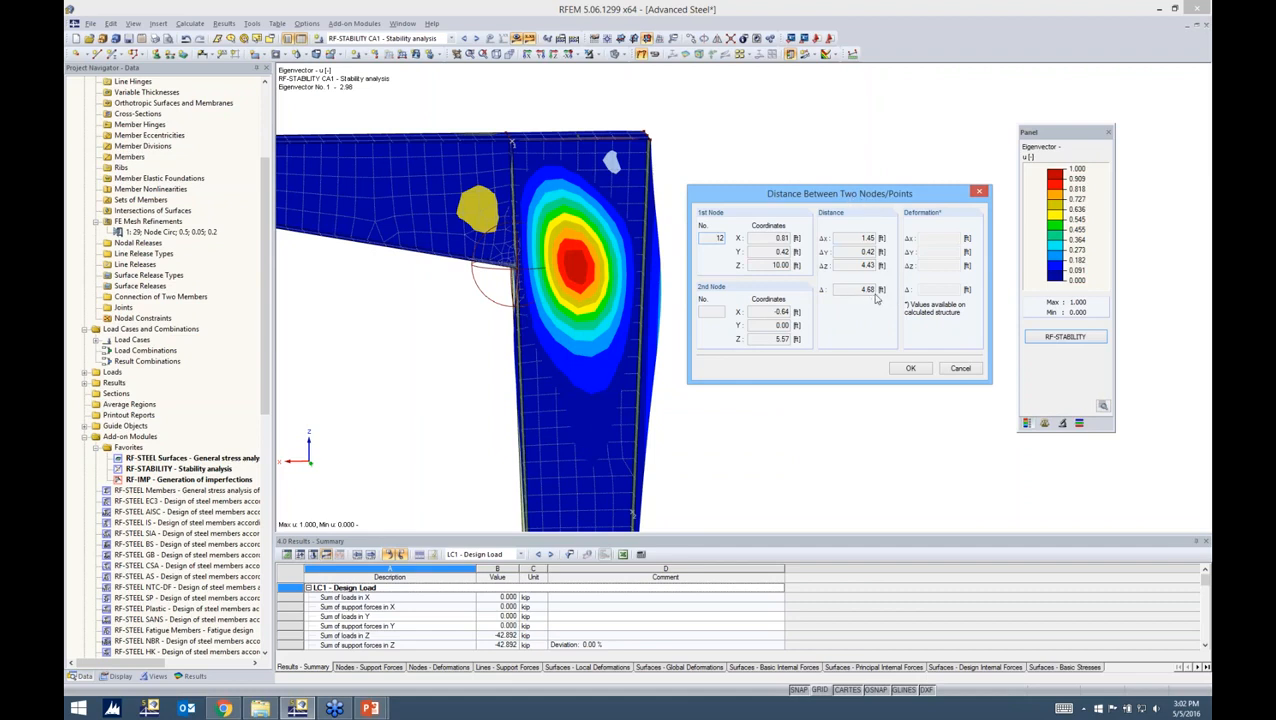
pyautogui.click(895, 368)
pyautogui.click(188, 119)
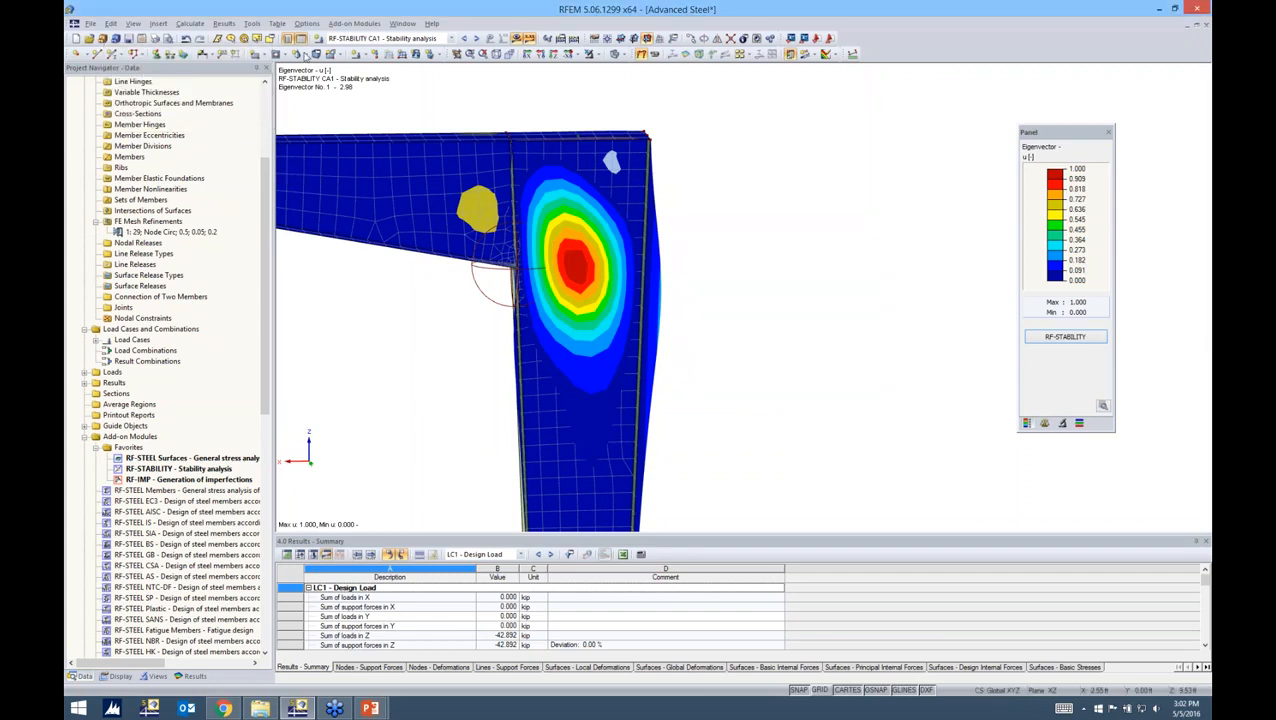
# - Reopen RF-IMP case CA1, set the maximum ordinate of the pre-deformation to 0.12 in and generate the imperfections
pyautogui.click(364, 39)
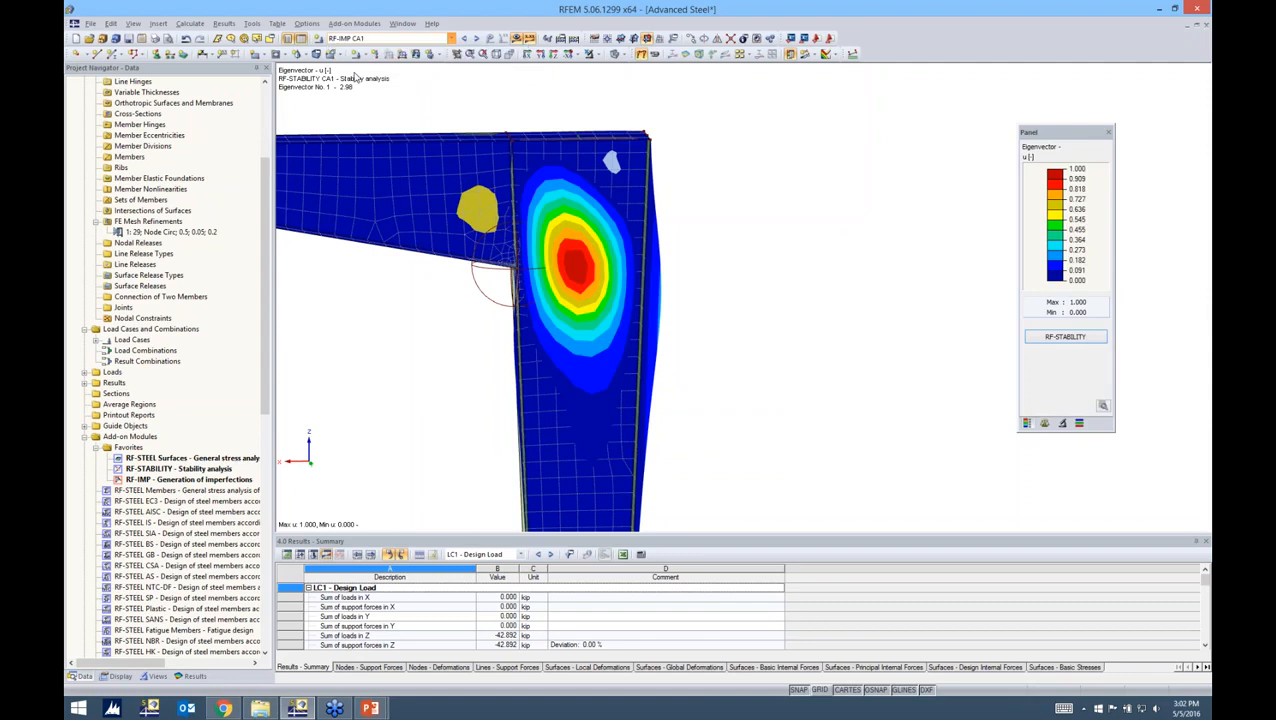
pyautogui.click(345, 64)
pyautogui.click(356, 24)
pyautogui.click(360, 36)
pyautogui.doubleClick(741, 265)
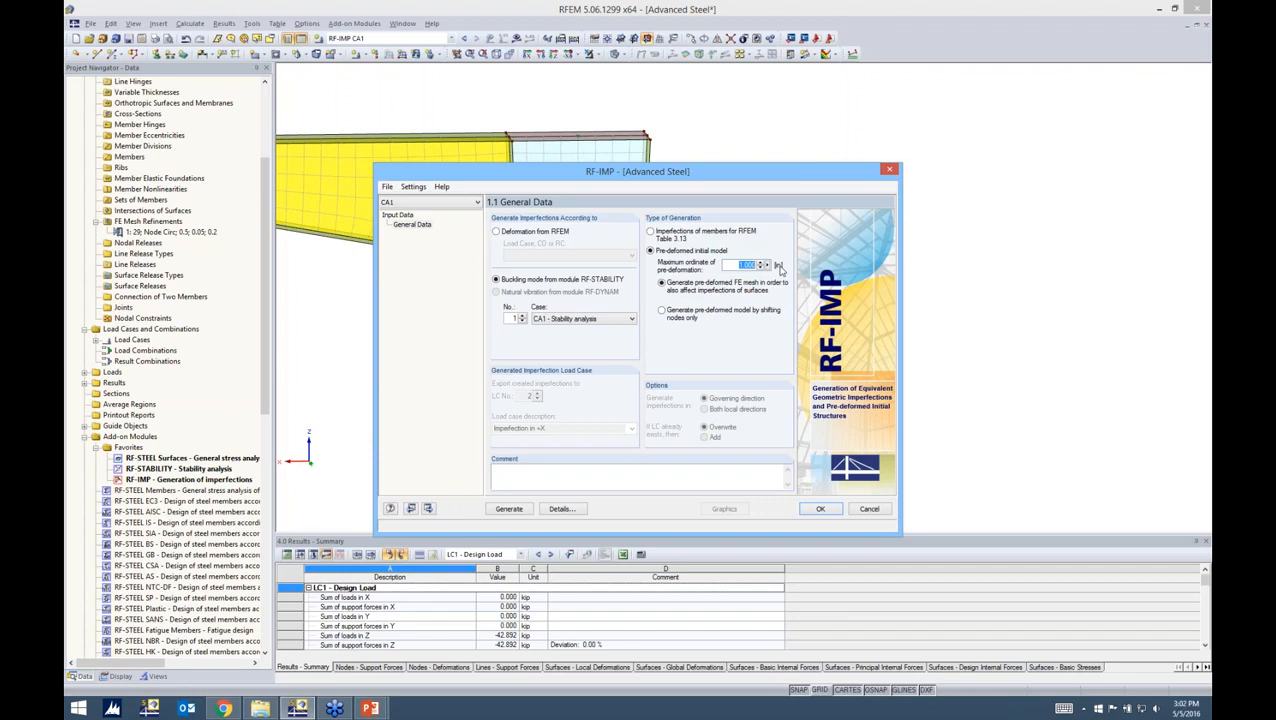
pyautogui.write('0')
pyautogui.click(511, 509)
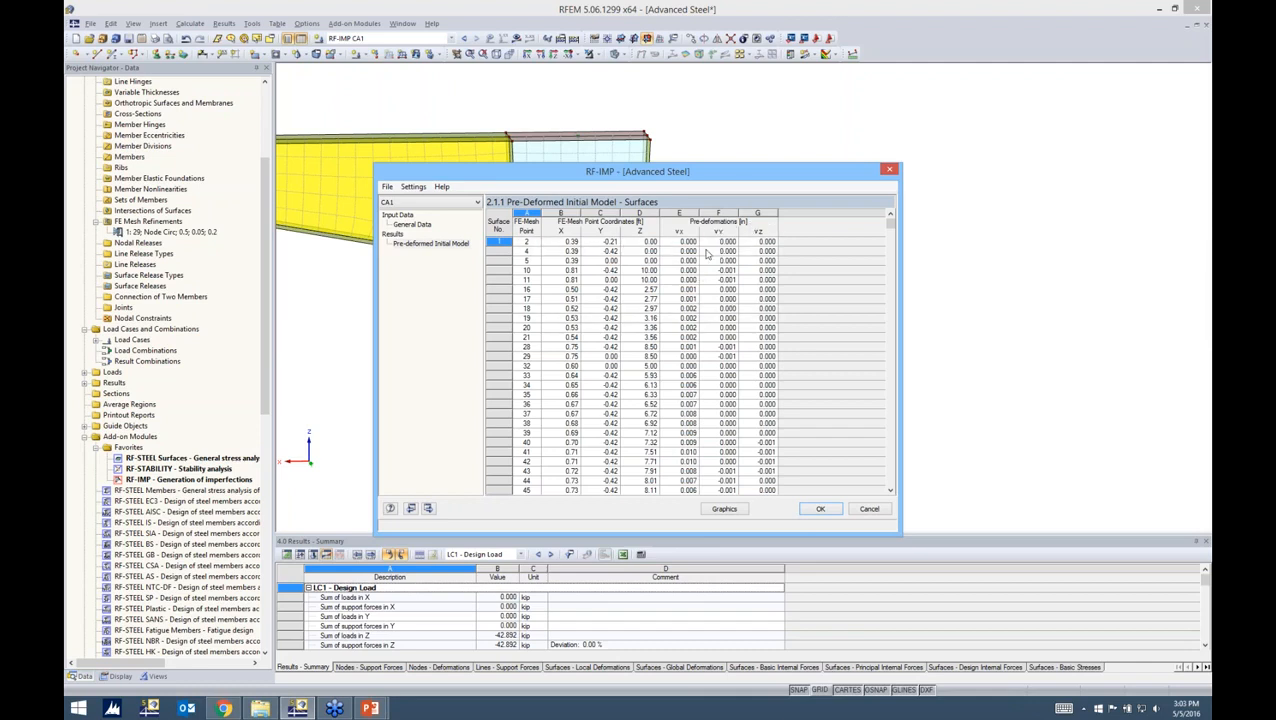
# - Display the RF-IMP pre-deformations graphically and examine the bulged column web from an isometric angle alongside the colour scale
pyautogui.click(724, 509)
pyautogui.keyDown('ctrl'); pyautogui.moveTo(520, 300); pyautogui.dragTo(960, 286, button='middle'); pyautogui.keyUp('ctrl')
pyautogui.keyDown('ctrl'); pyautogui.moveTo(579, 306); pyautogui.dragTo(875, 350, button='middle'); pyautogui.keyUp('ctrl')
pyautogui.keyDown('ctrl'); pyautogui.moveTo(530, 305); pyautogui.dragTo(783, 330, button='middle'); pyautogui.keyUp('ctrl')
pyautogui.moveTo(598, 292); pyautogui.dragTo(722, 292, button='middle')
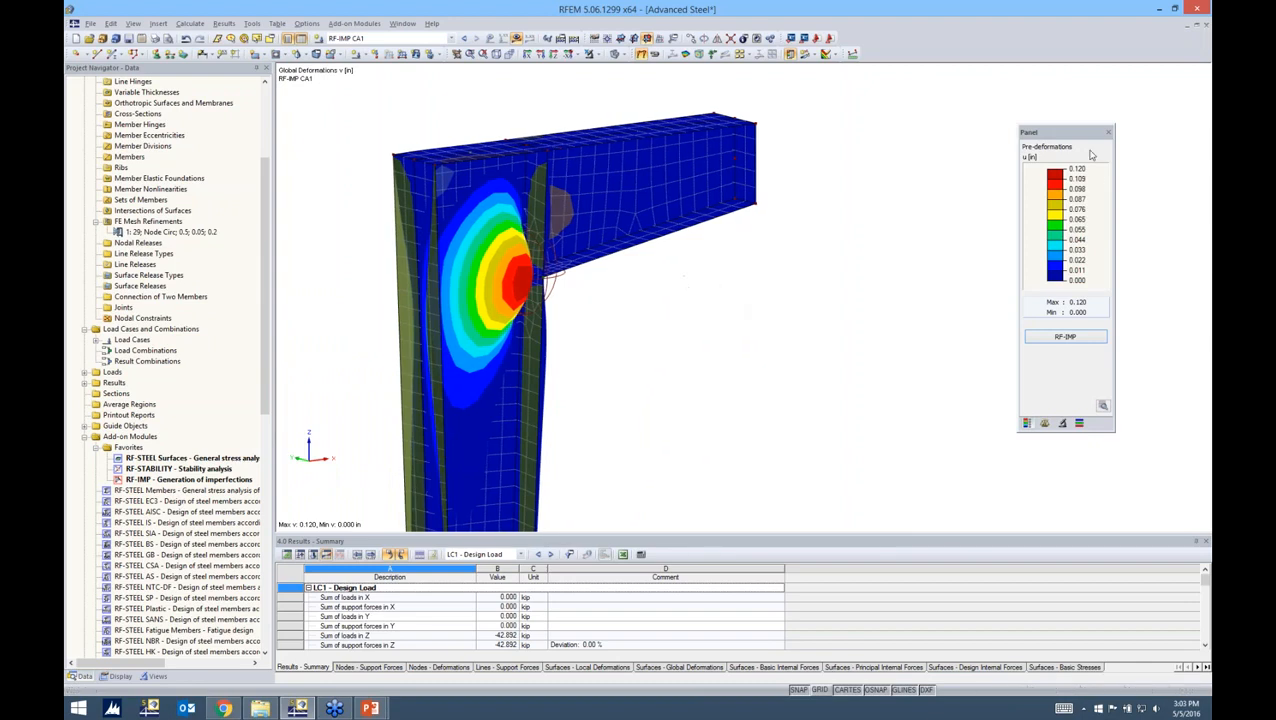
pyautogui.moveTo(1054, 128); pyautogui.dragTo(731, 156)
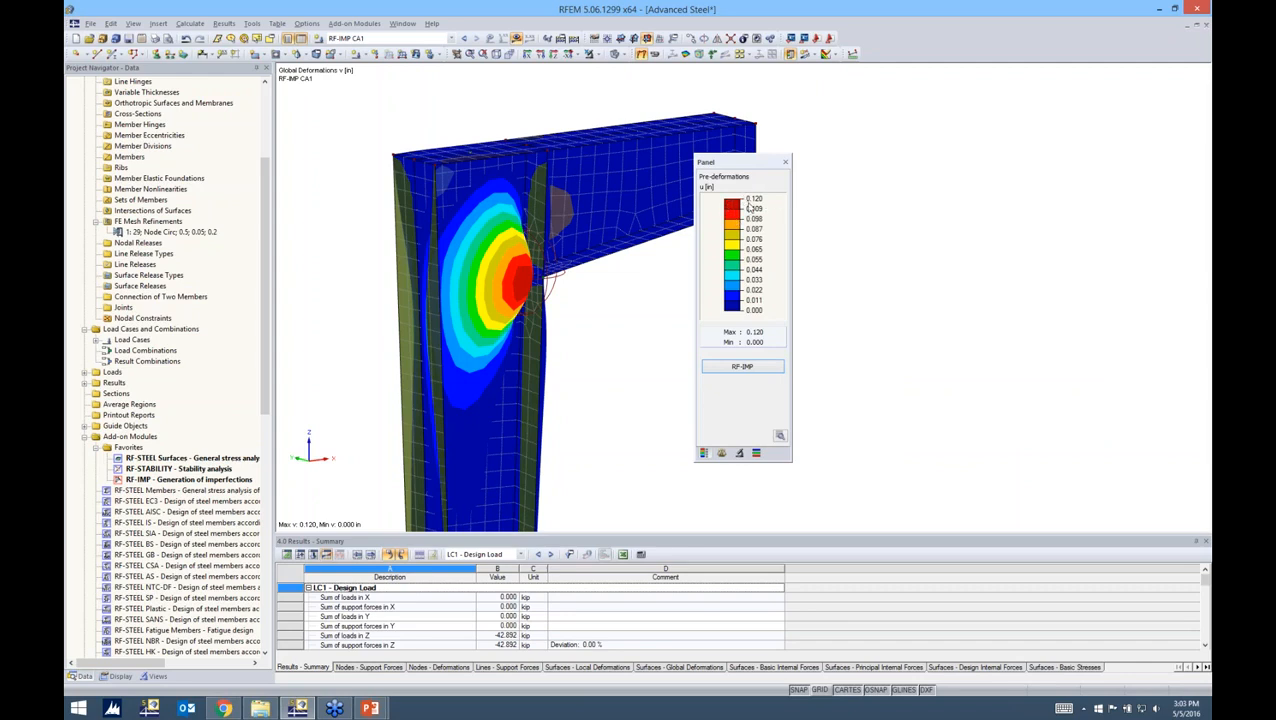
pyautogui.moveTo(755, 165); pyautogui.dragTo(1033, 127)
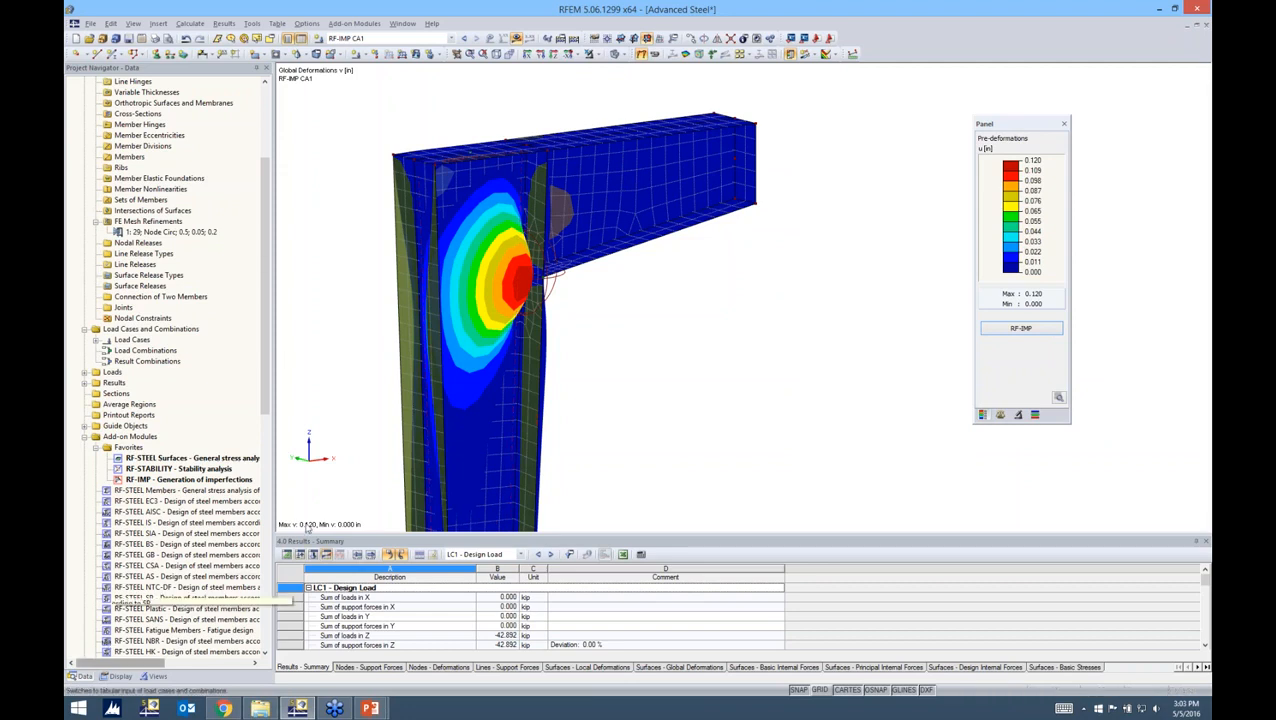
# - Copy load case LC1 to a new load case 2 described as "Design Load + Imp."
pyautogui.scroll(5, 236, 285)
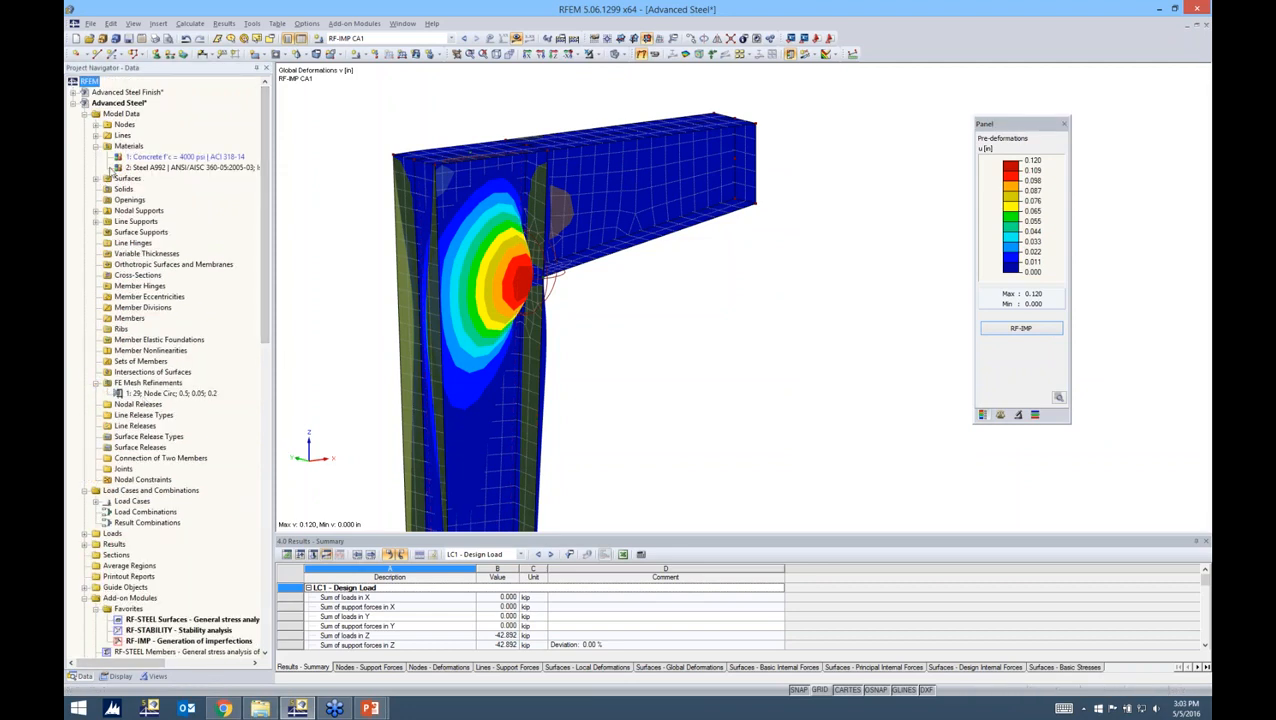
pyautogui.click(85, 115)
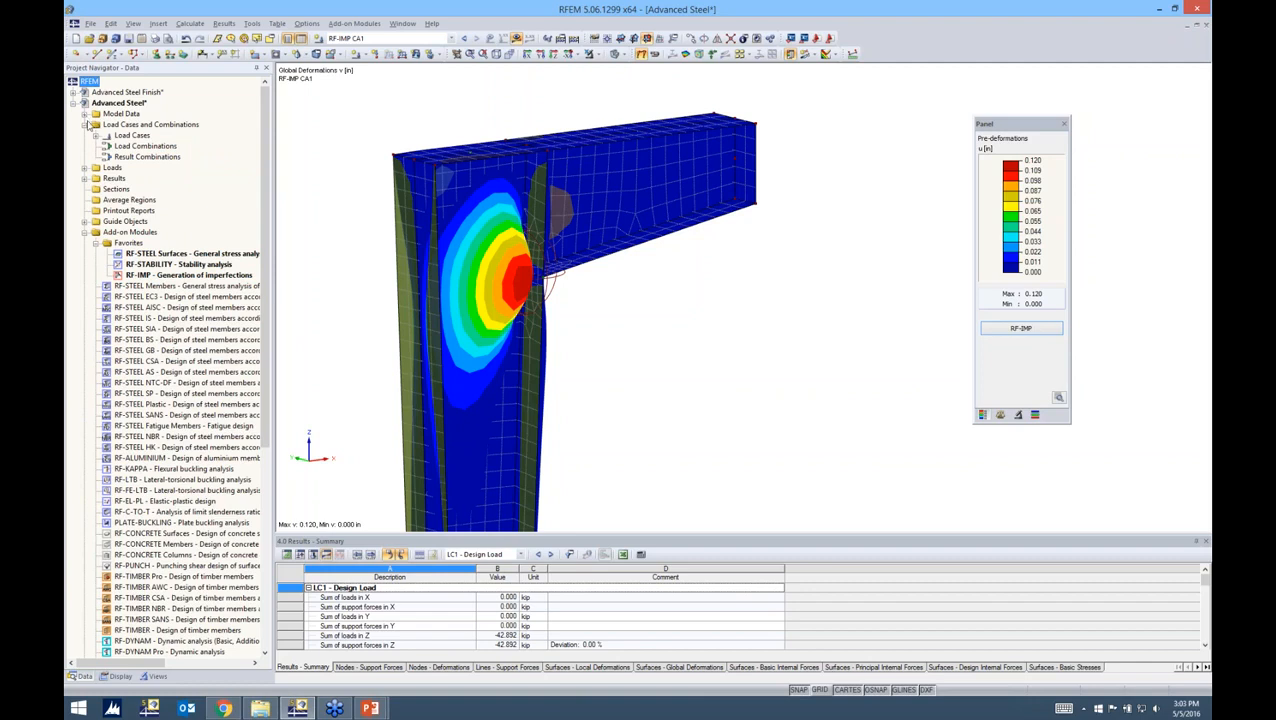
pyautogui.click(105, 135)
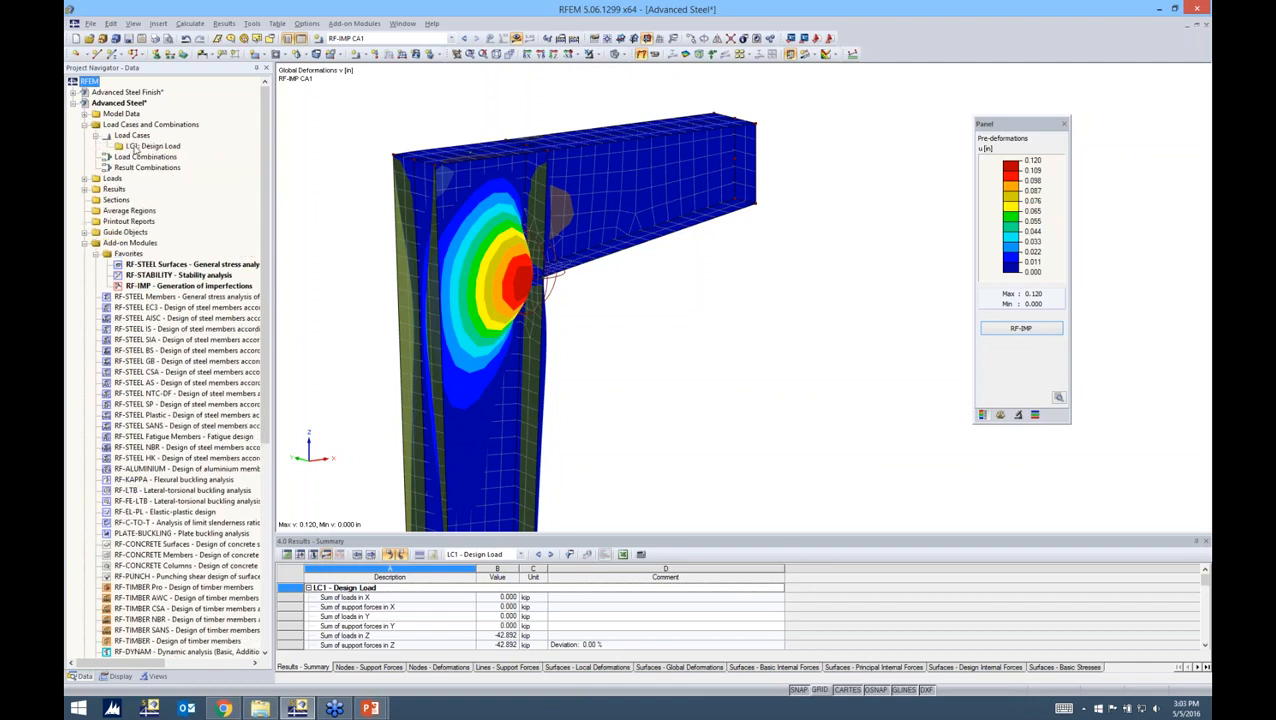
pyautogui.click(124, 147)
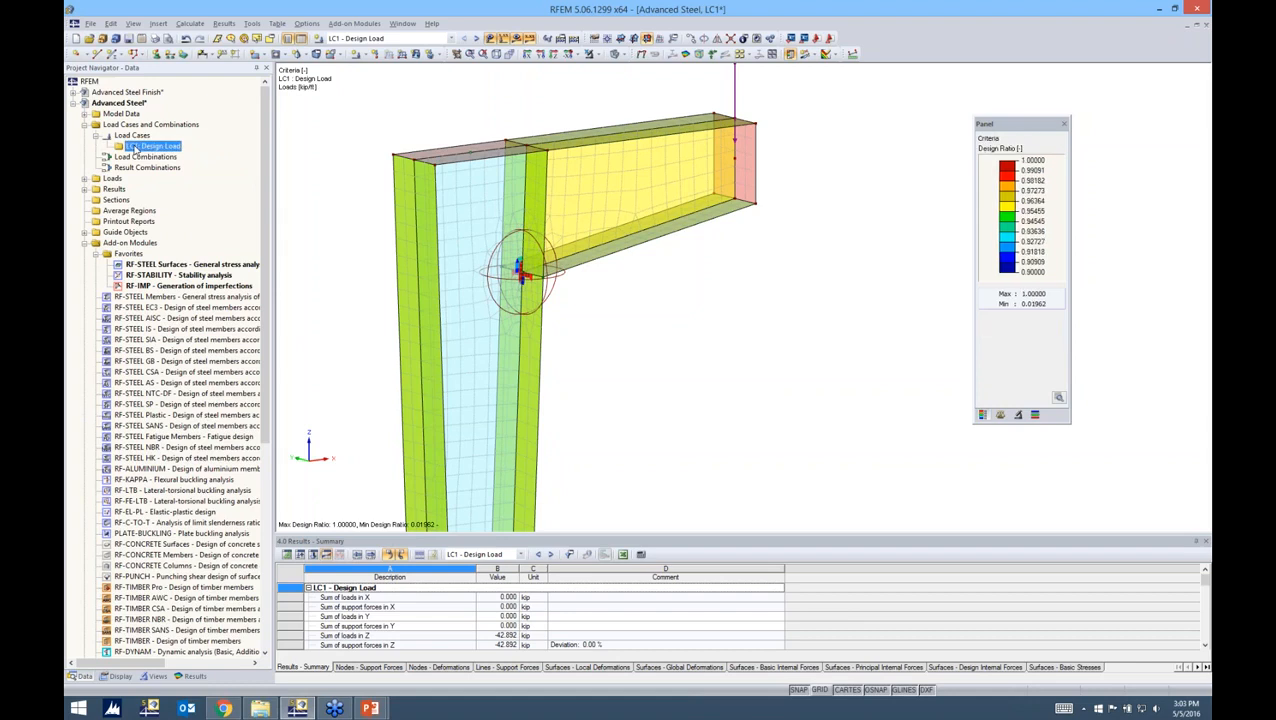
pyautogui.rightClick(122, 147)
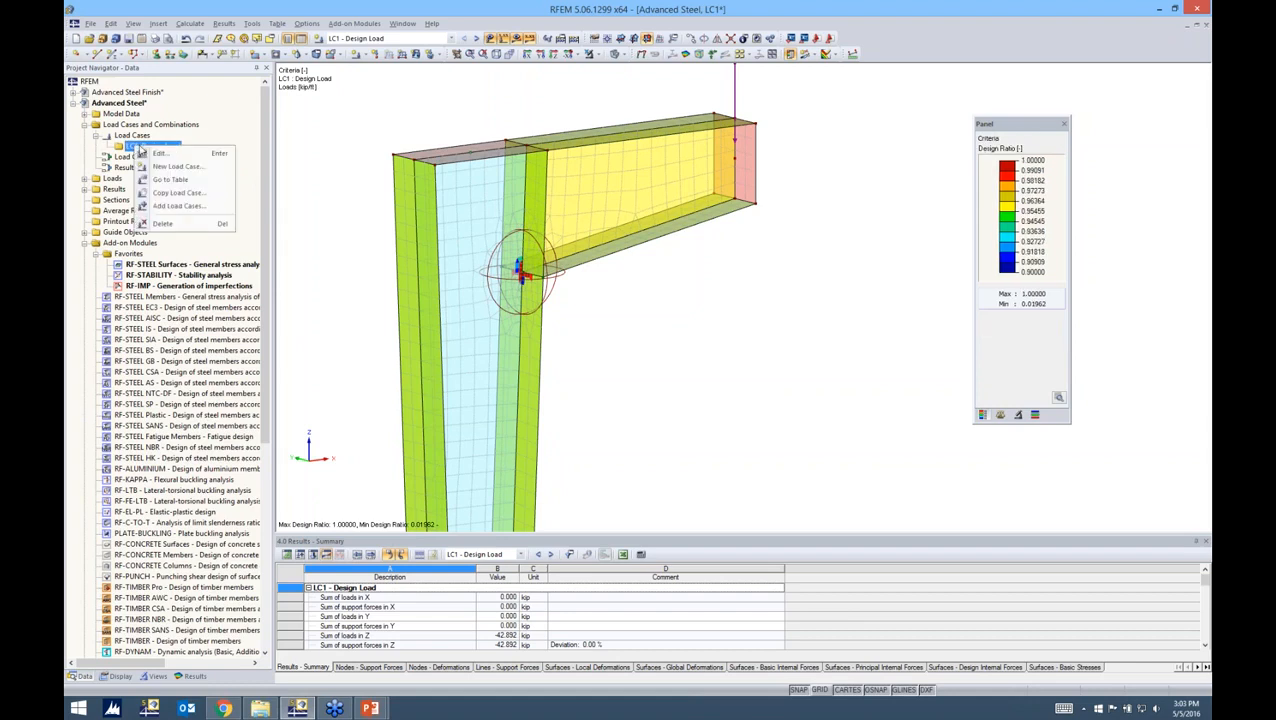
pyautogui.click(168, 199)
pyautogui.click(647, 377)
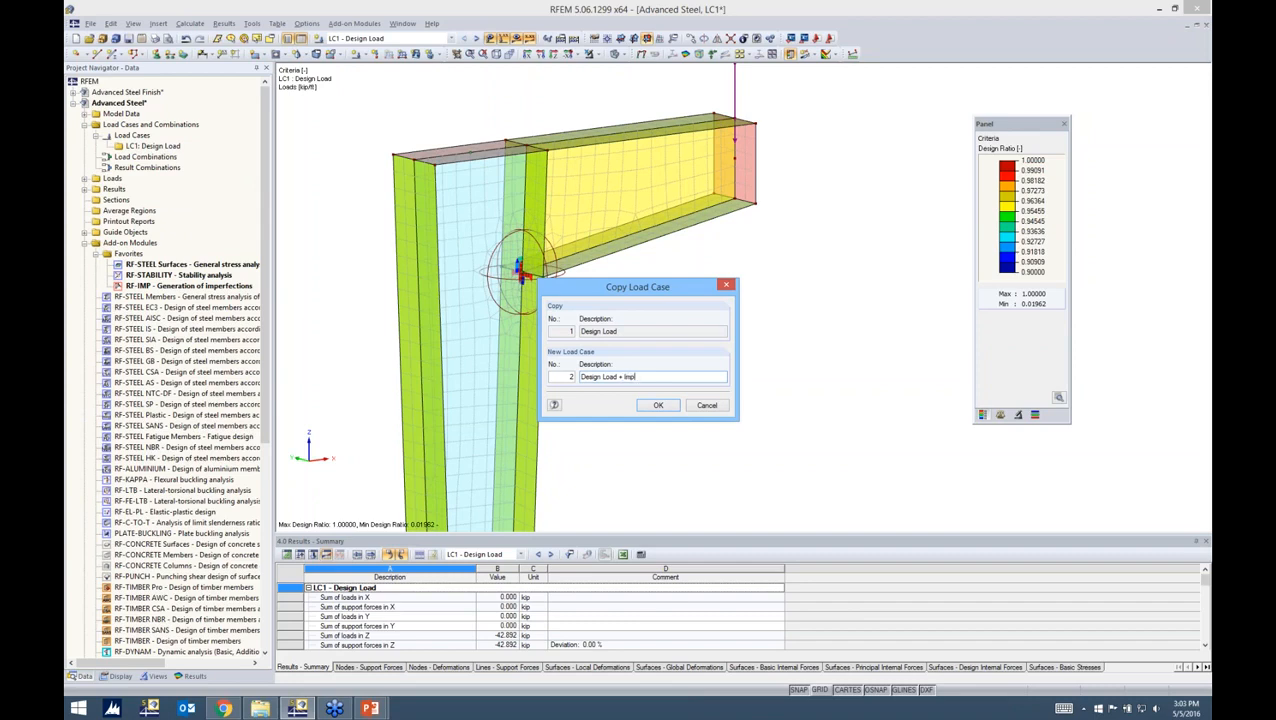
pyautogui.write('+ Imp.')
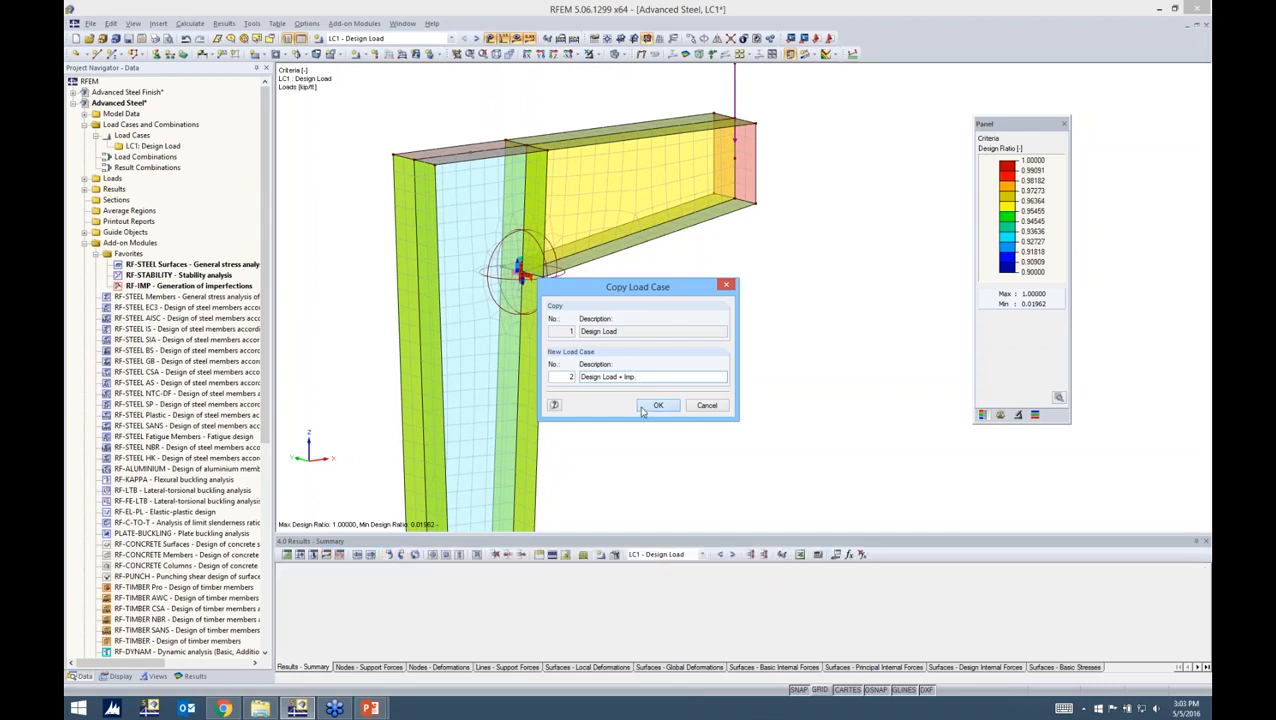
pyautogui.click(659, 406)
# - Edit load case LC2, enable its extra options and activate the generated imperfections from RF-IMP case CA1
pyautogui.doubleClick(165, 157)
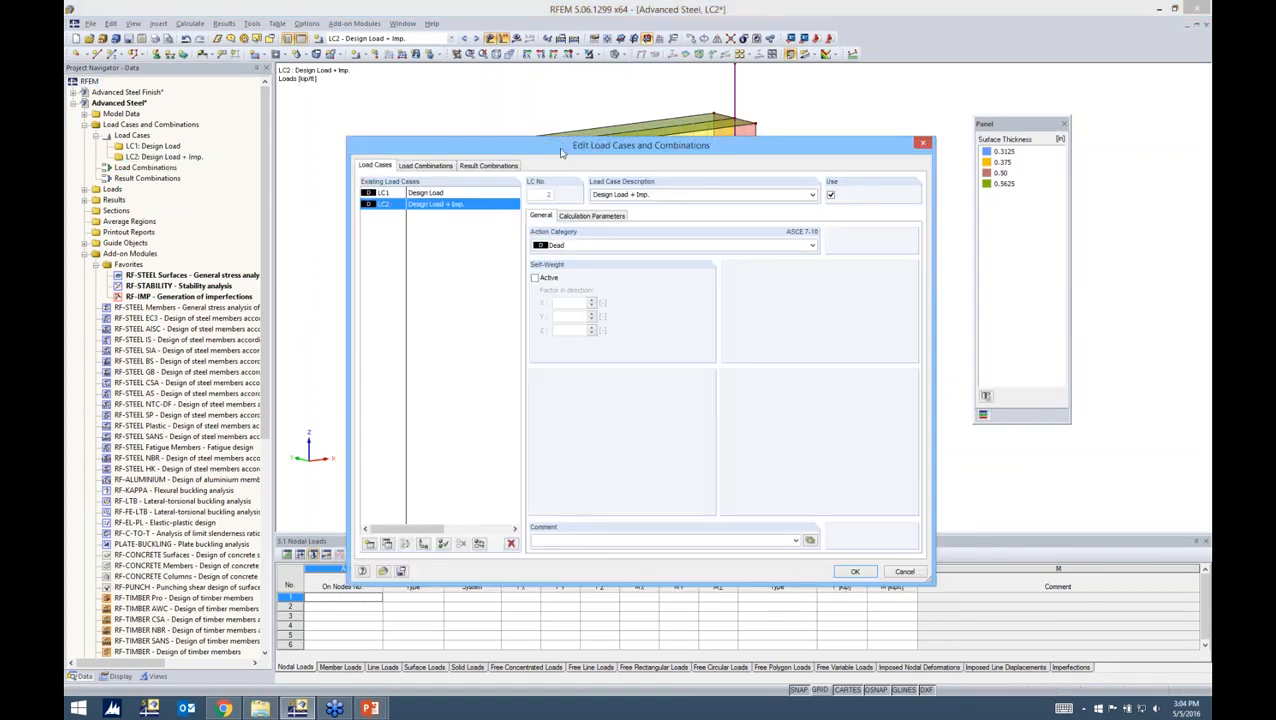
pyautogui.moveTo(561, 152); pyautogui.dragTo(600, 142)
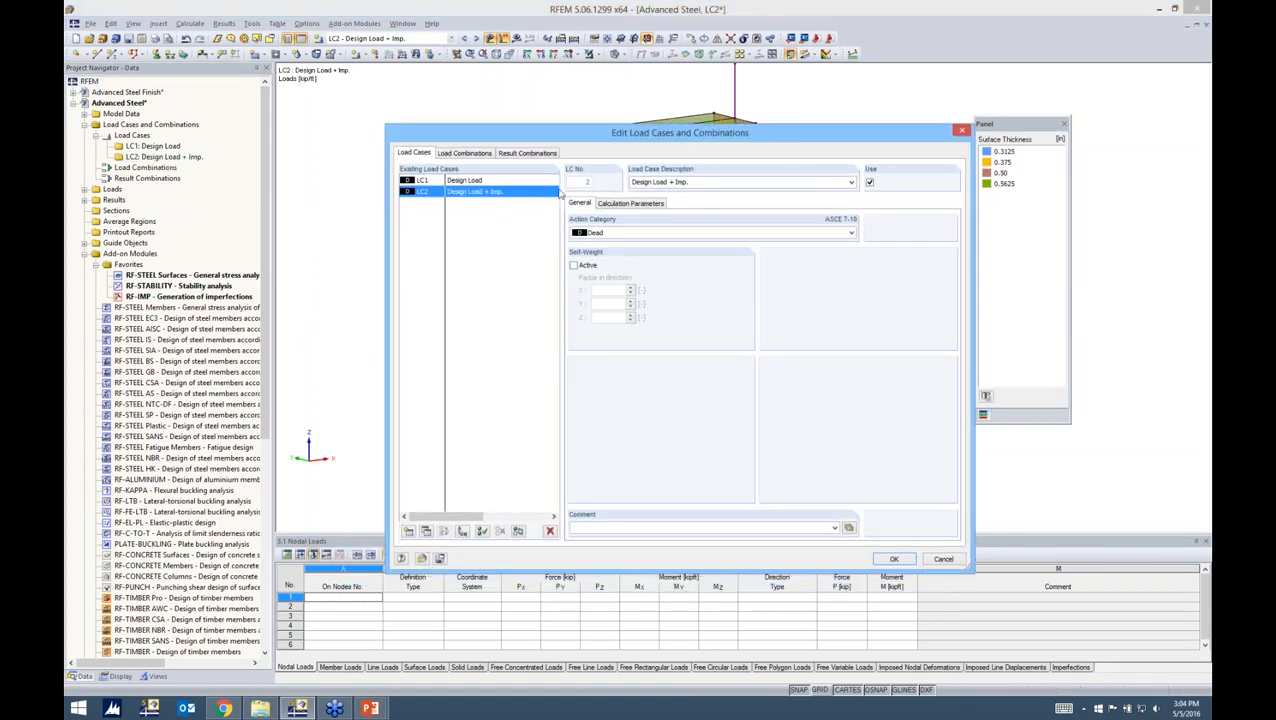
pyautogui.click(630, 203)
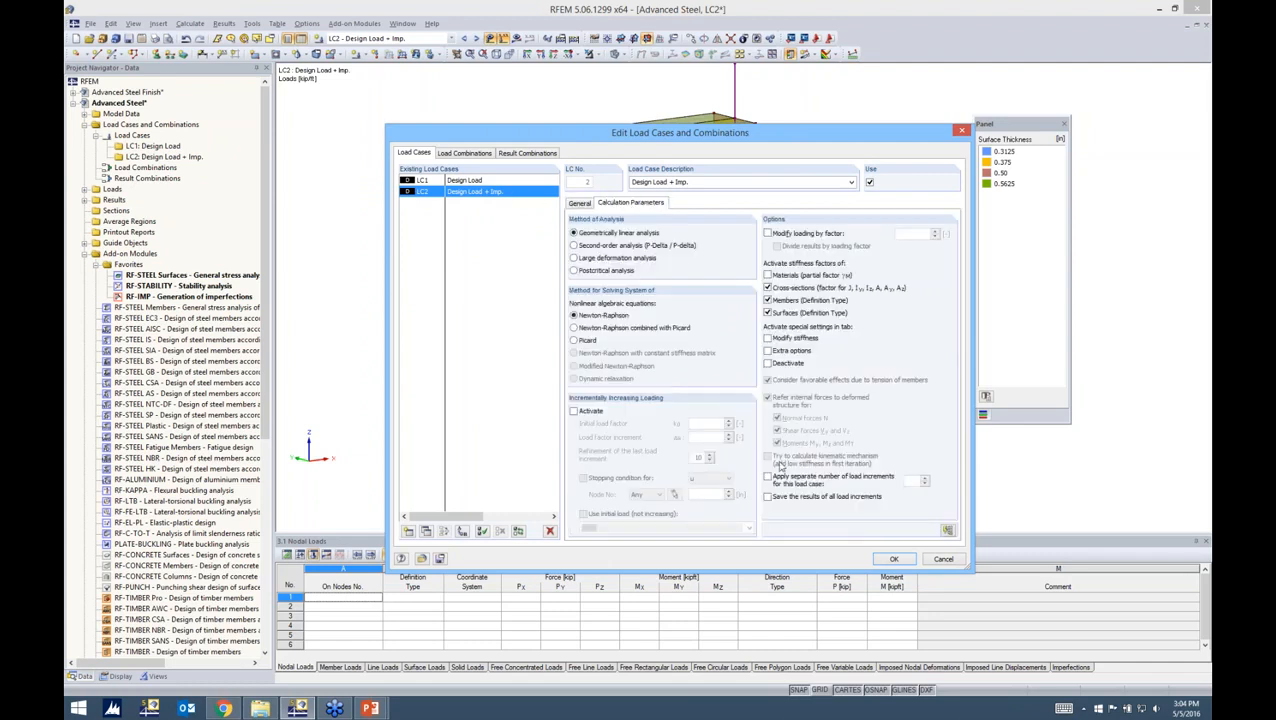
pyautogui.click(768, 351)
pyautogui.click(691, 203)
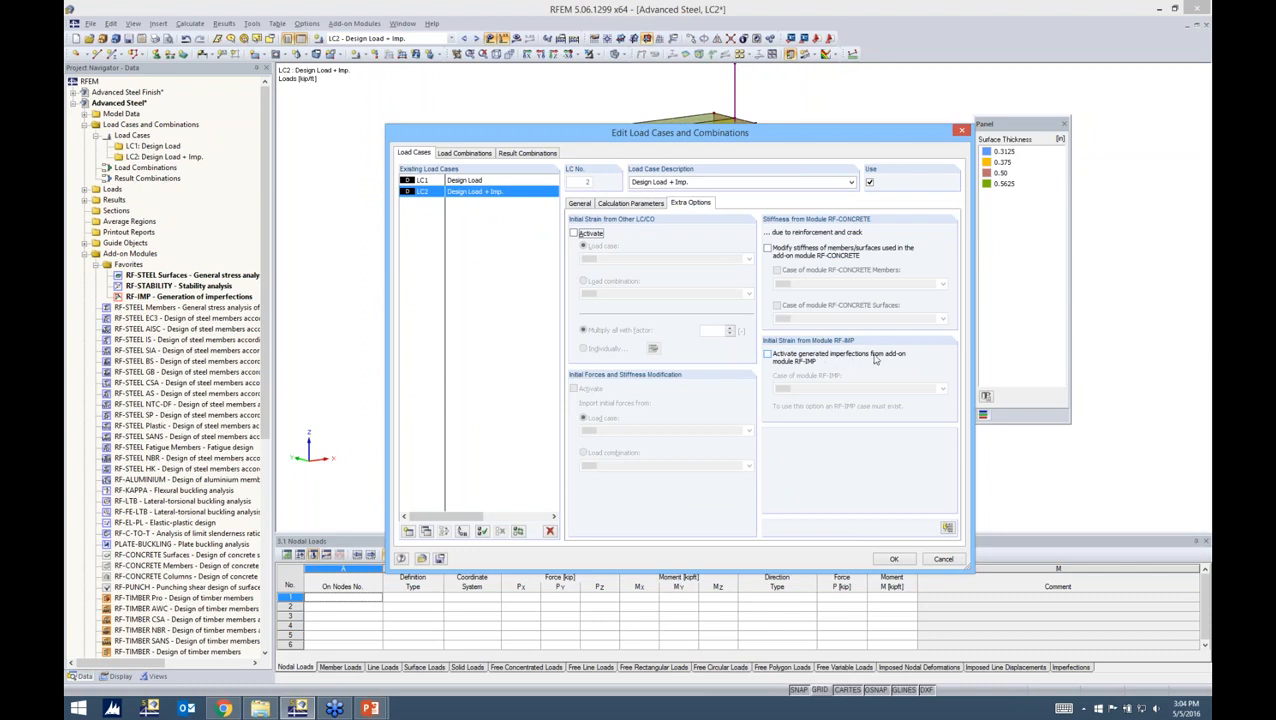
pyautogui.click(768, 355)
pyautogui.click(806, 389)
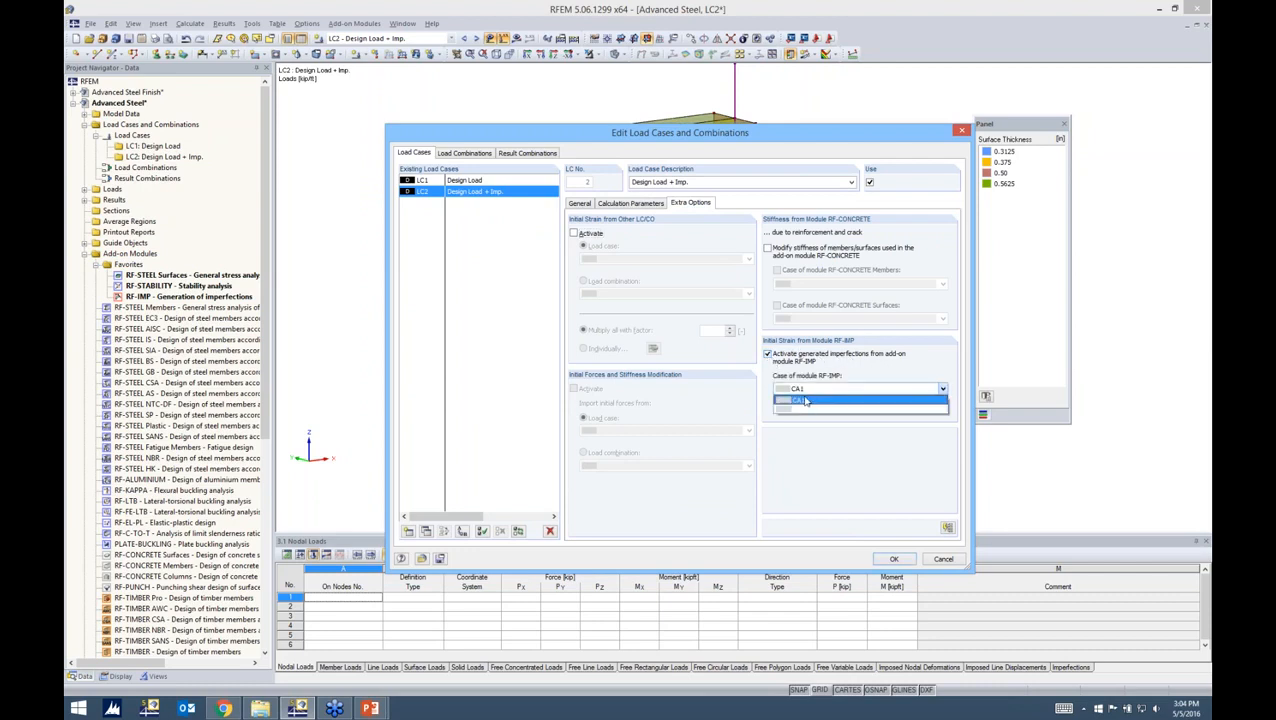
pyautogui.click(805, 401)
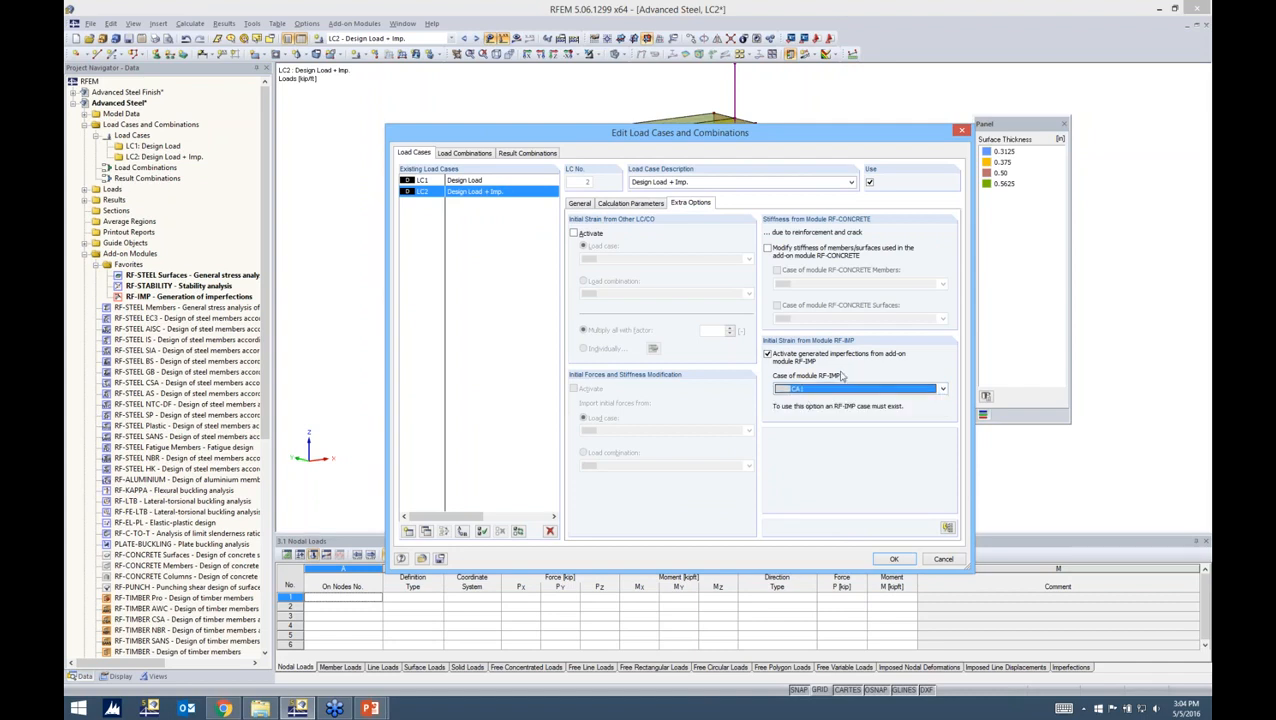
# - Set LC2's method of analysis to large deformation analysis and accept the load case settings
pyautogui.click(630, 203)
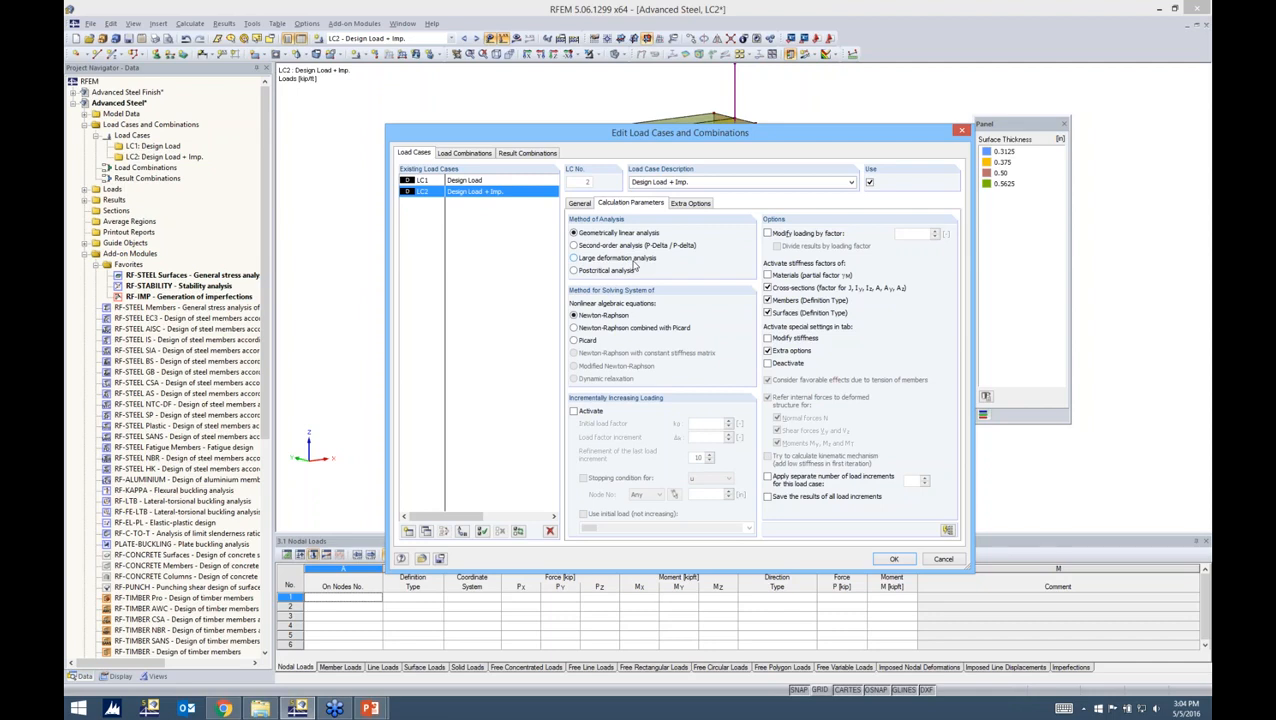
pyautogui.click(574, 258)
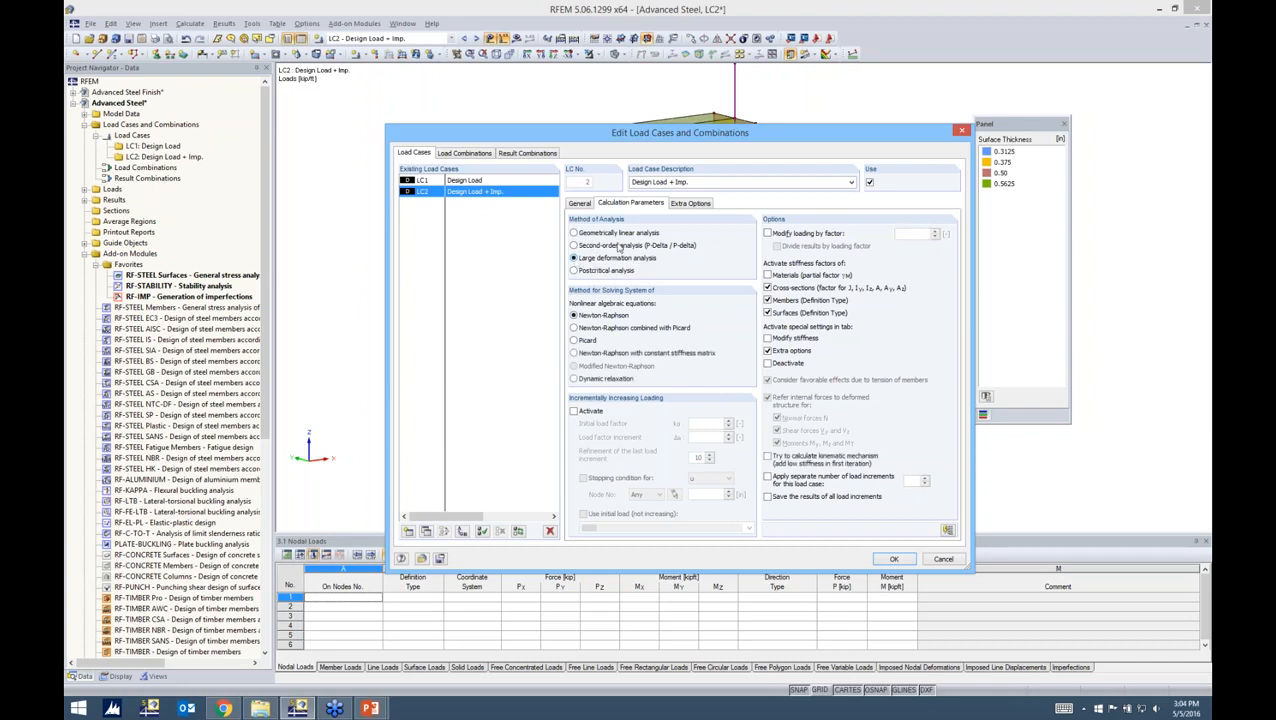
pyautogui.click(890, 561)
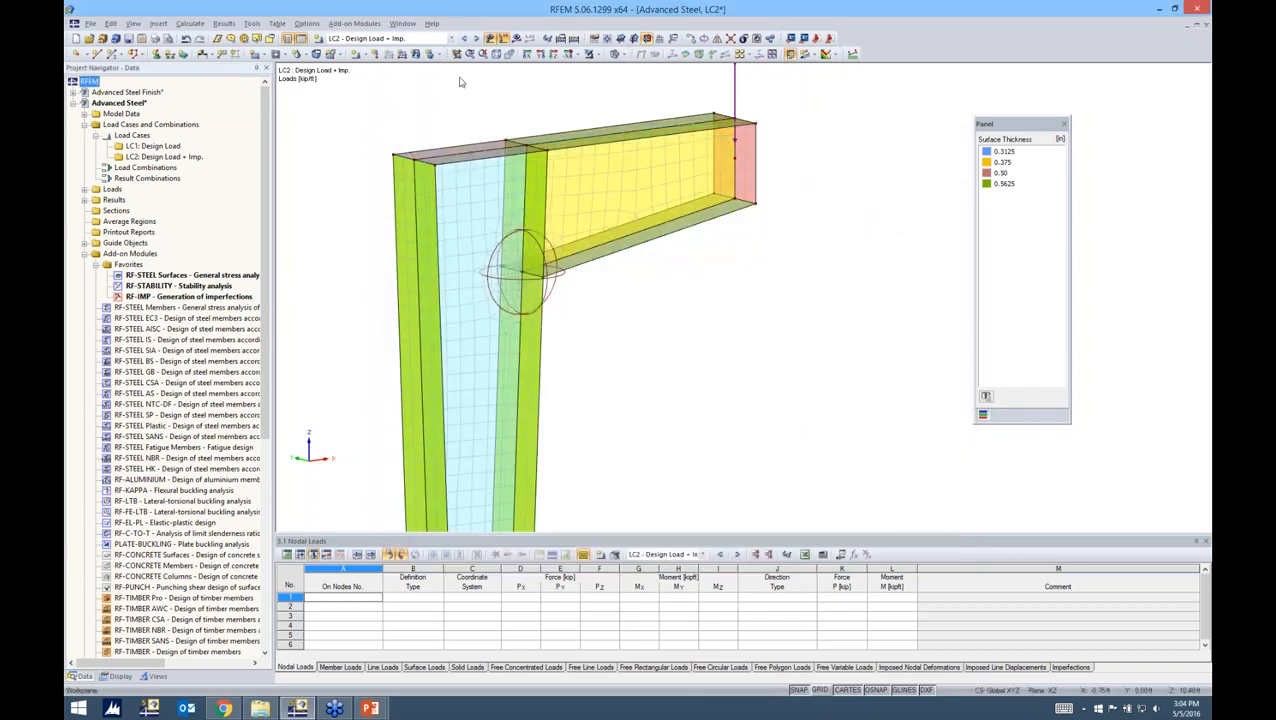
# - Calculate load case LC2 and display its global deformations in the Y direction
pyautogui.click(516, 38)
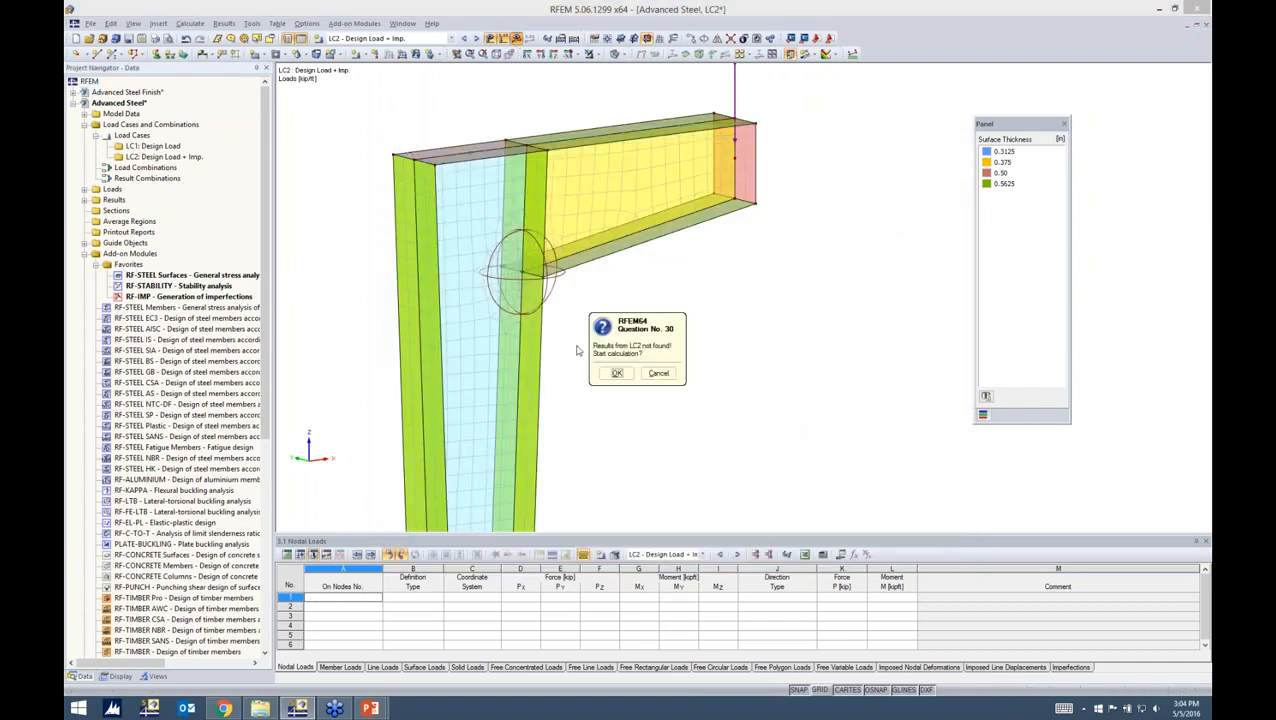
pyautogui.click(617, 373)
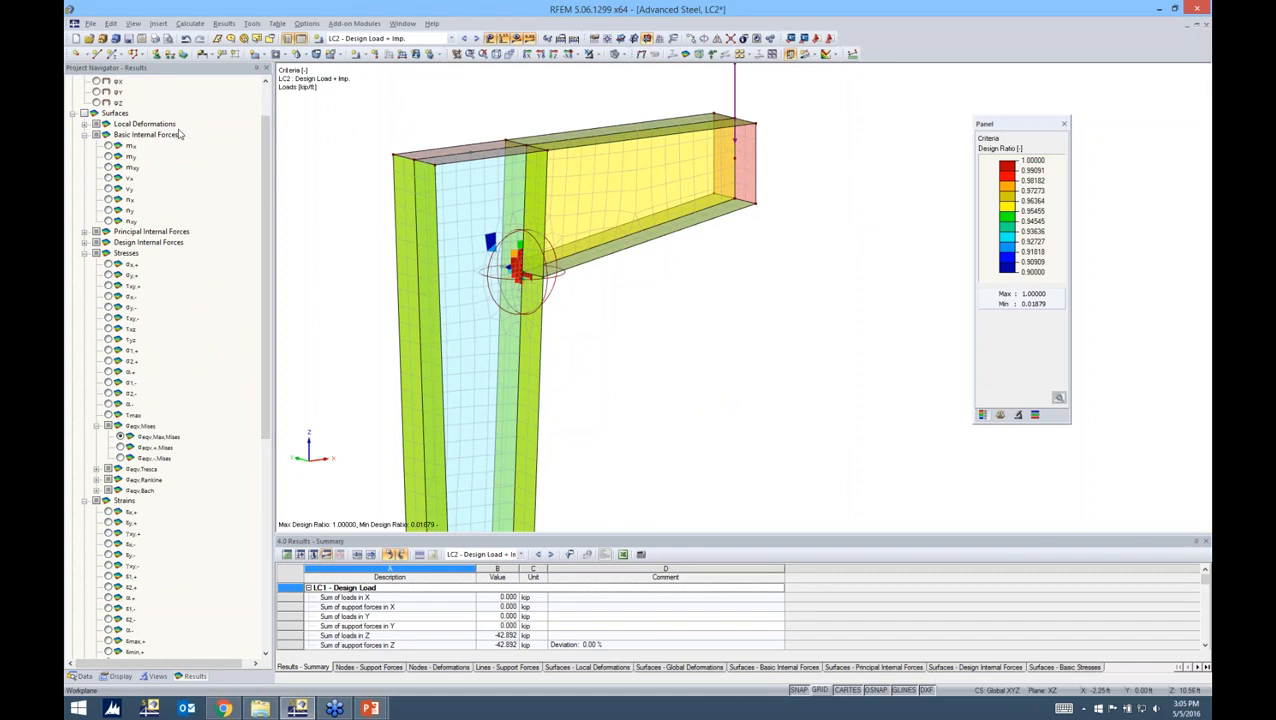
pyautogui.moveTo(267, 197); pyautogui.dragTo(266, 130)
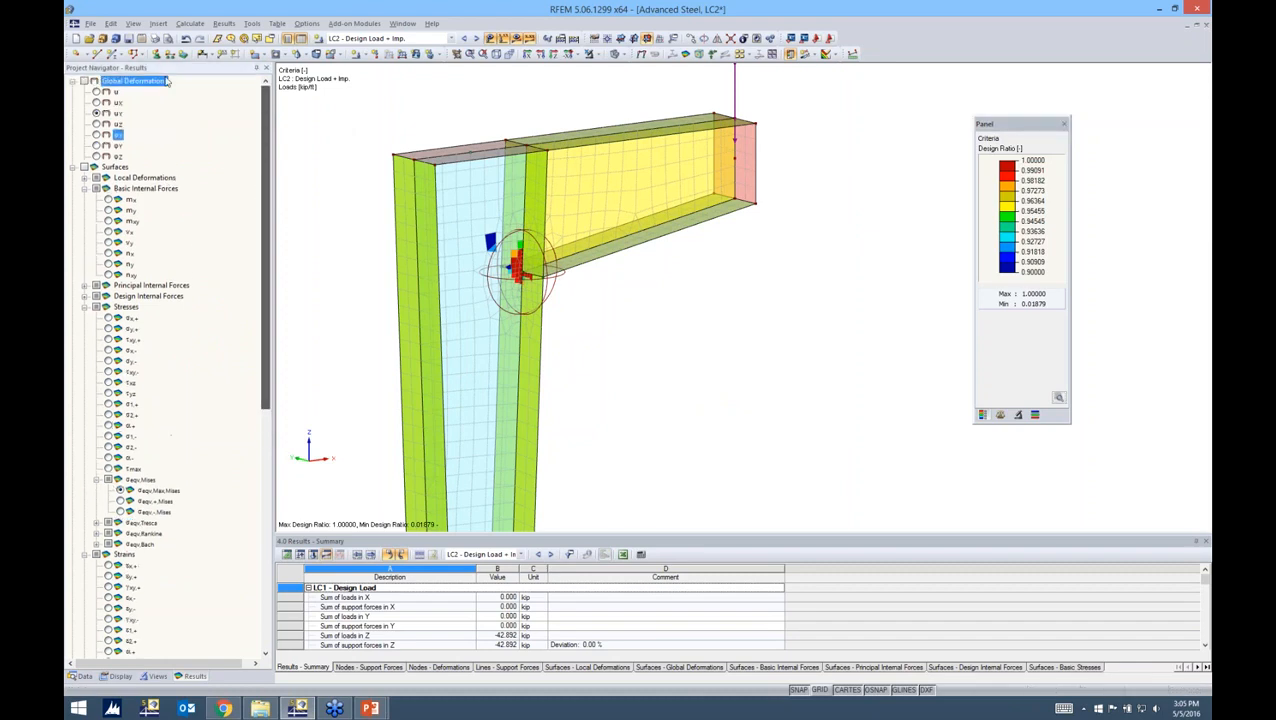
pyautogui.click(85, 81)
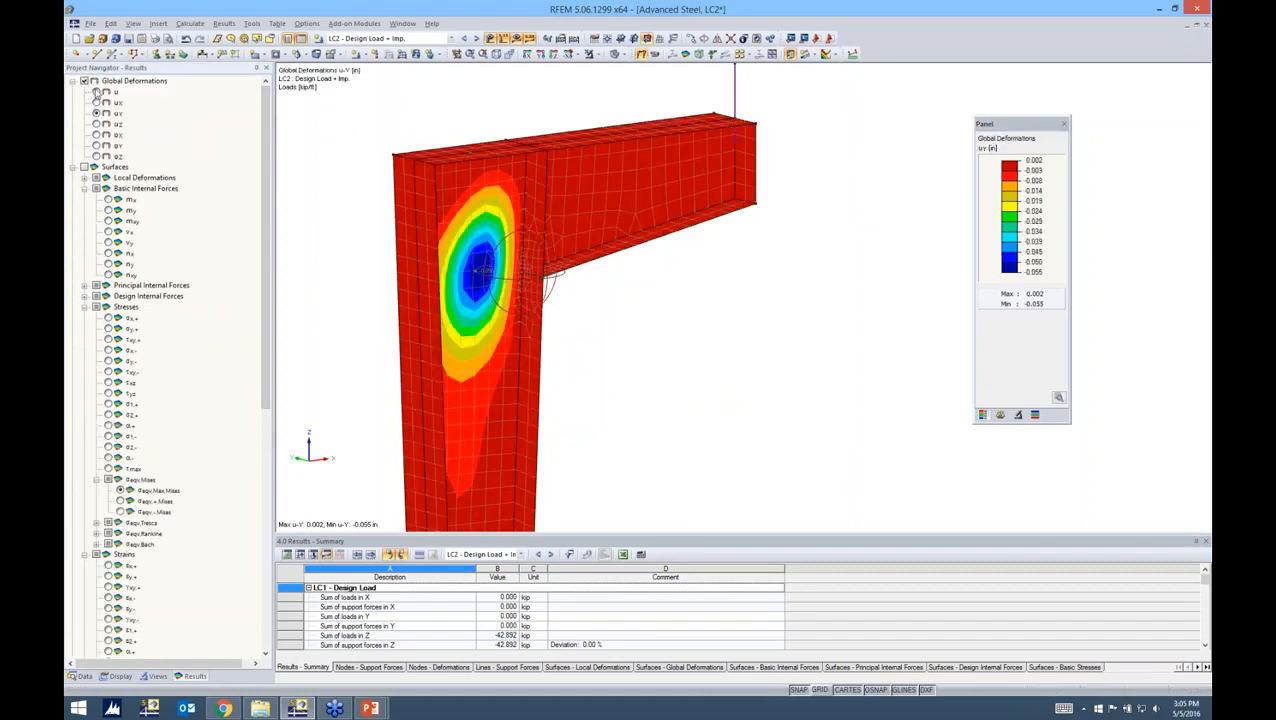
# - Compare LC2's total global deformation u with its Y-direction deformation, examining the column's upper web region
pyautogui.click(96, 91)
pyautogui.scroll(-5, 587, 318)
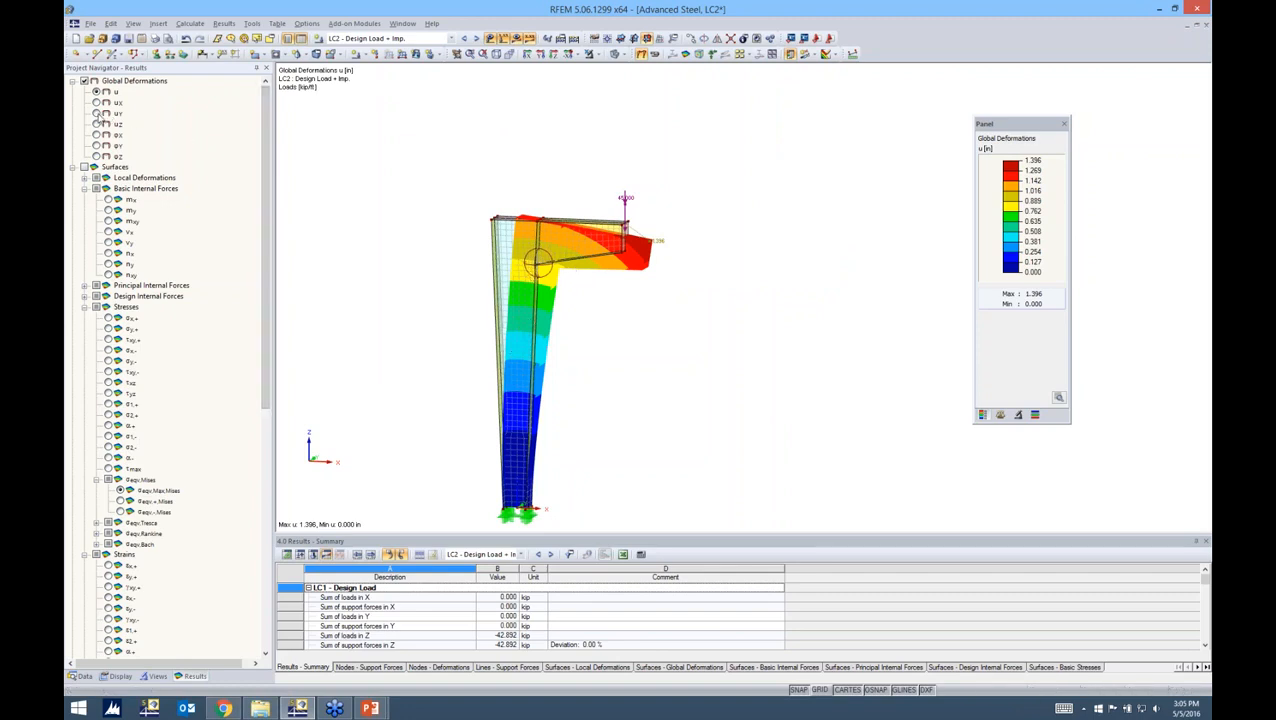
pyautogui.click(97, 114)
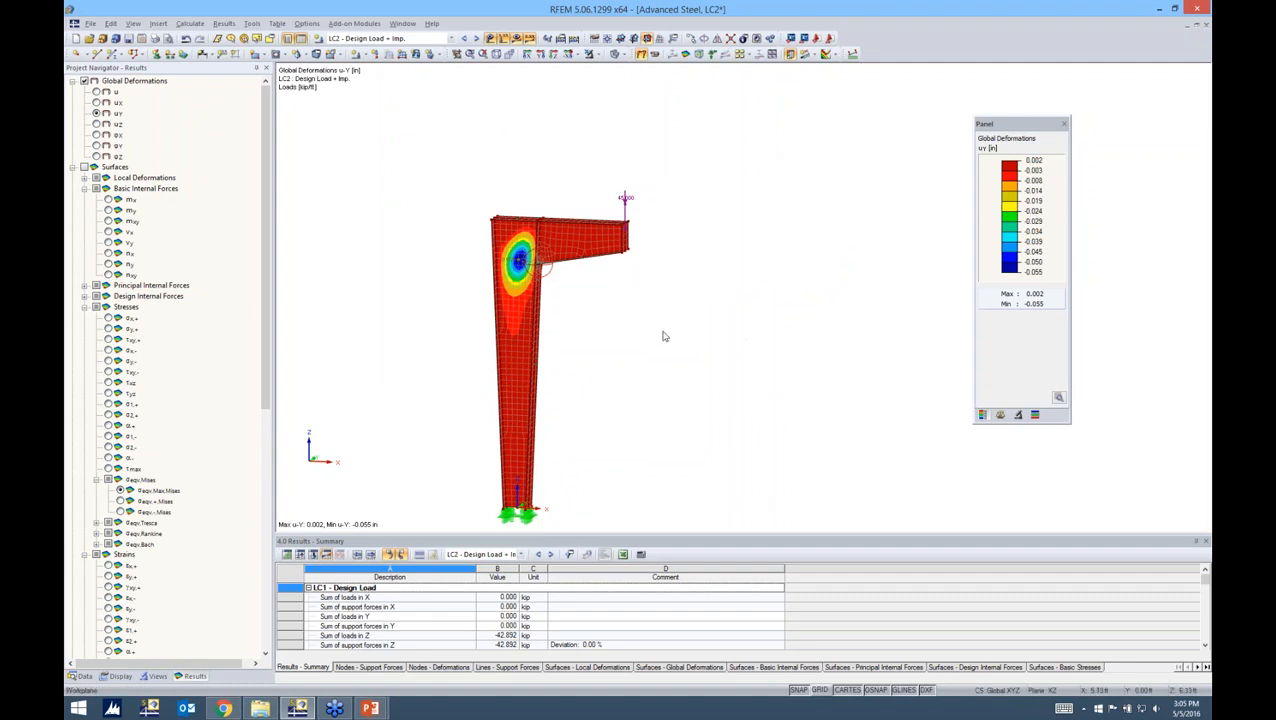
pyautogui.scroll(4, 535, 273)
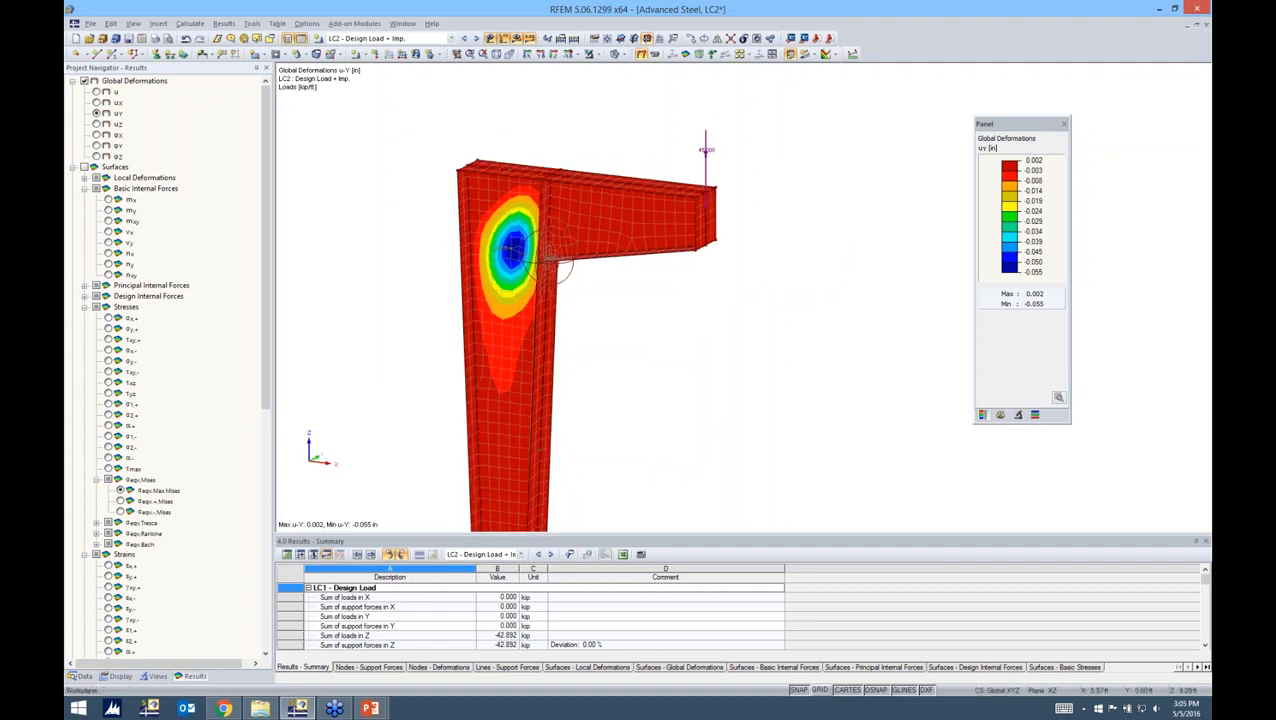
# - Raise the deformation display factor to 576 to exaggerate the web's out-of-plane displacement in the Y direction
pyautogui.click(1000, 414)
pyautogui.click(1015, 162)
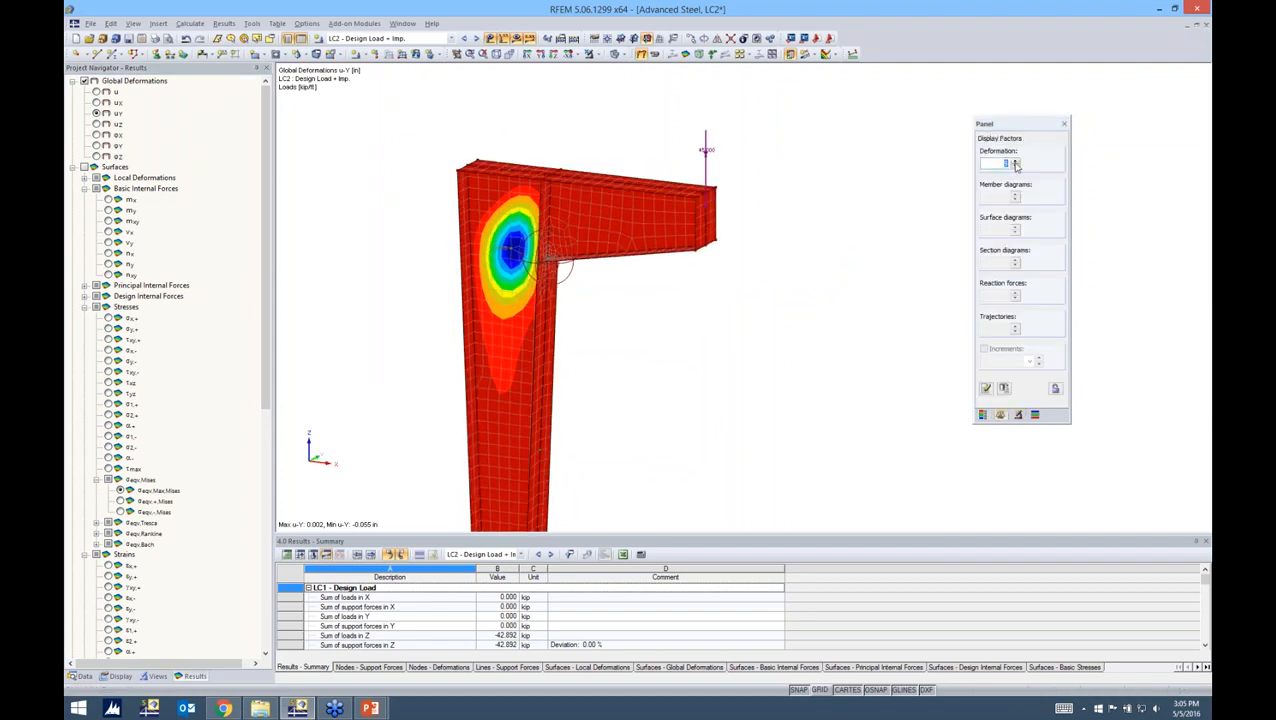
pyautogui.moveTo(803, 300)
pyautogui.keyDown('ctrl'); pyautogui.mouseDown(button='middle')
pyautogui.moveTo(645, 318)
pyautogui.moveTo(707, 320)
pyautogui.moveTo(812, 288)
pyautogui.moveTo(669, 316)
pyautogui.moveTo(779, 299)
pyautogui.mouseUp(button='middle'); pyautogui.keyUp('ctrl')
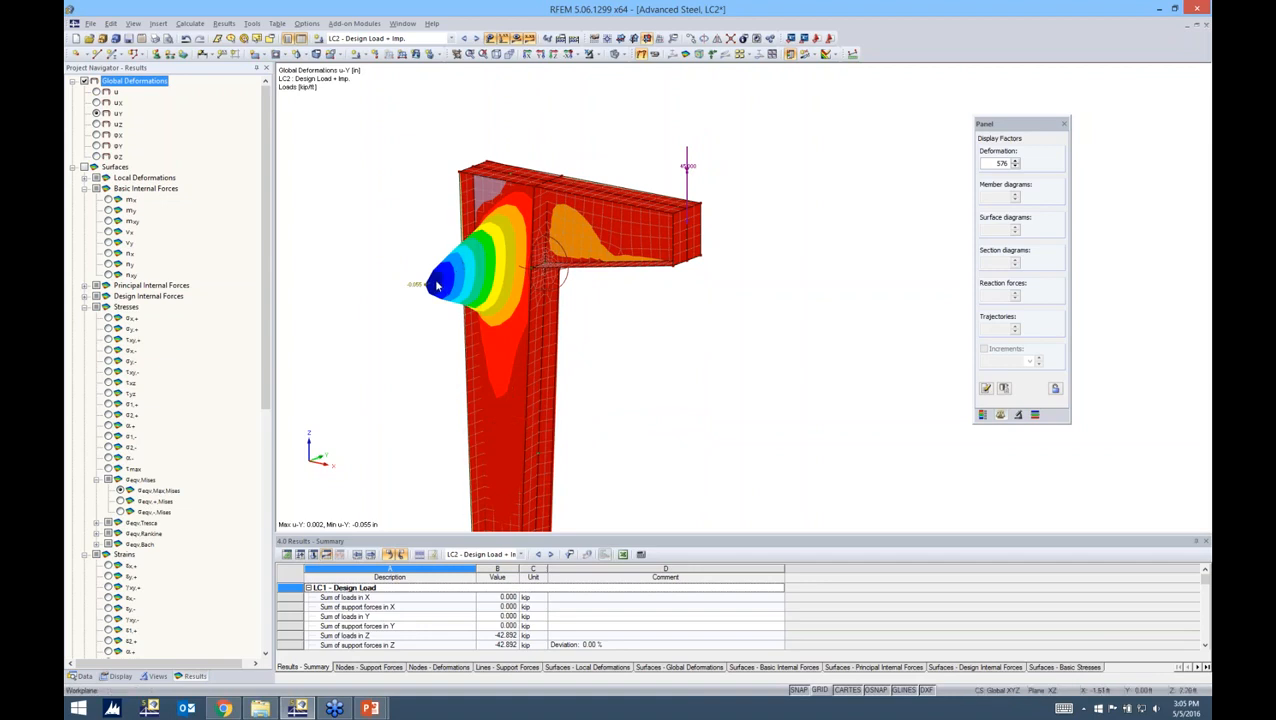
# - Switch from global deformations to surface results and display the Mises equivalent strains on the + side with their colour scale
pyautogui.click(85, 167)
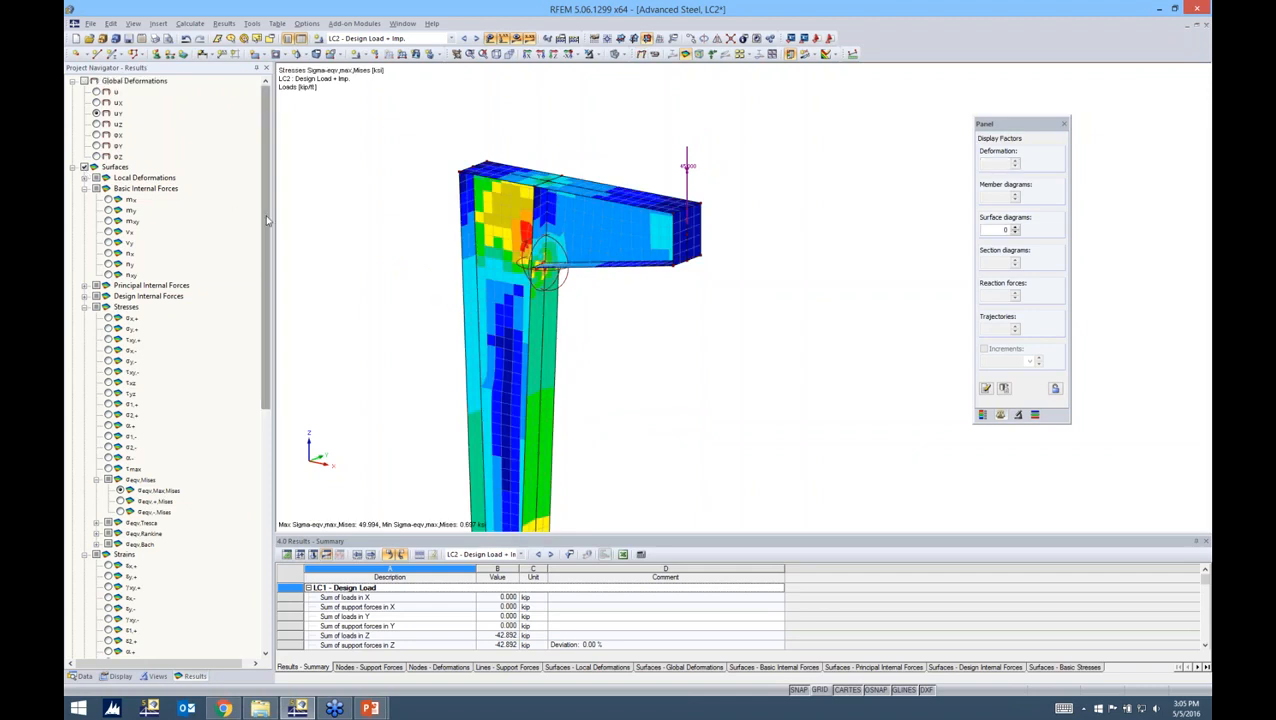
pyautogui.moveTo(265, 221); pyautogui.dragTo(242, 413)
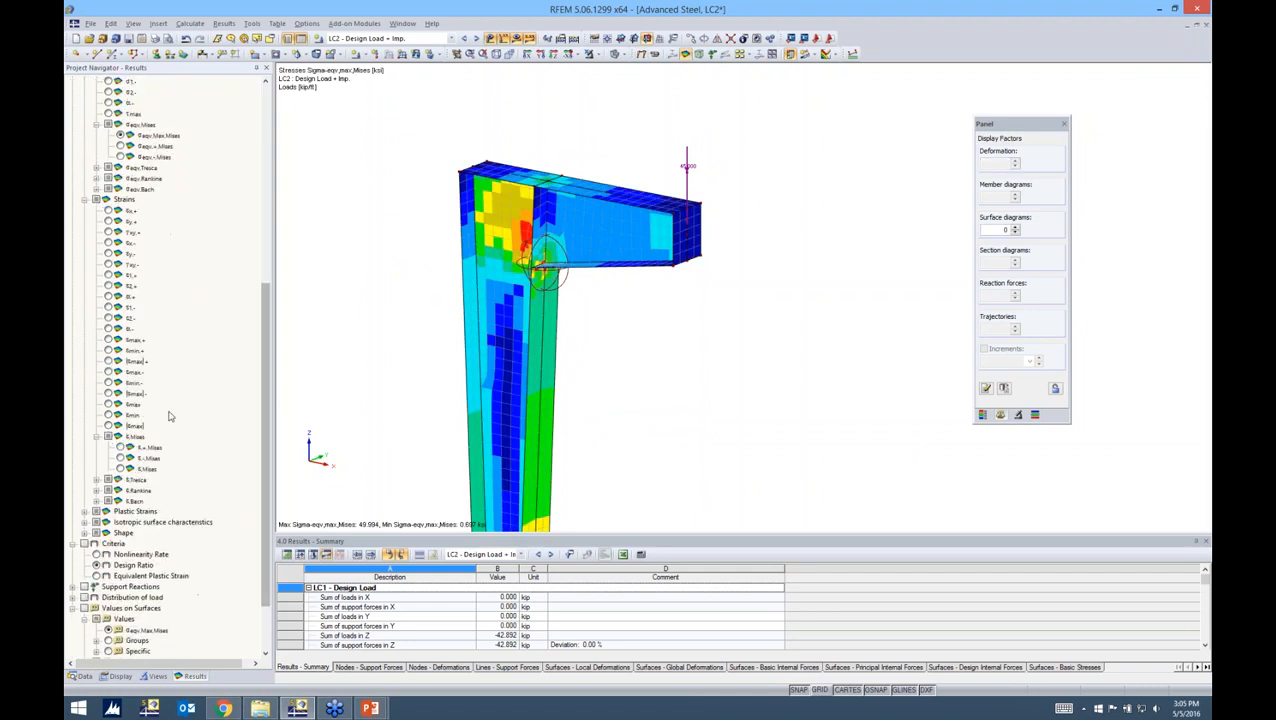
pyautogui.click(121, 448)
pyautogui.keyDown('ctrl'); pyautogui.moveTo(592, 320); pyautogui.dragTo(935, 335, button='middle'); pyautogui.keyUp('ctrl')
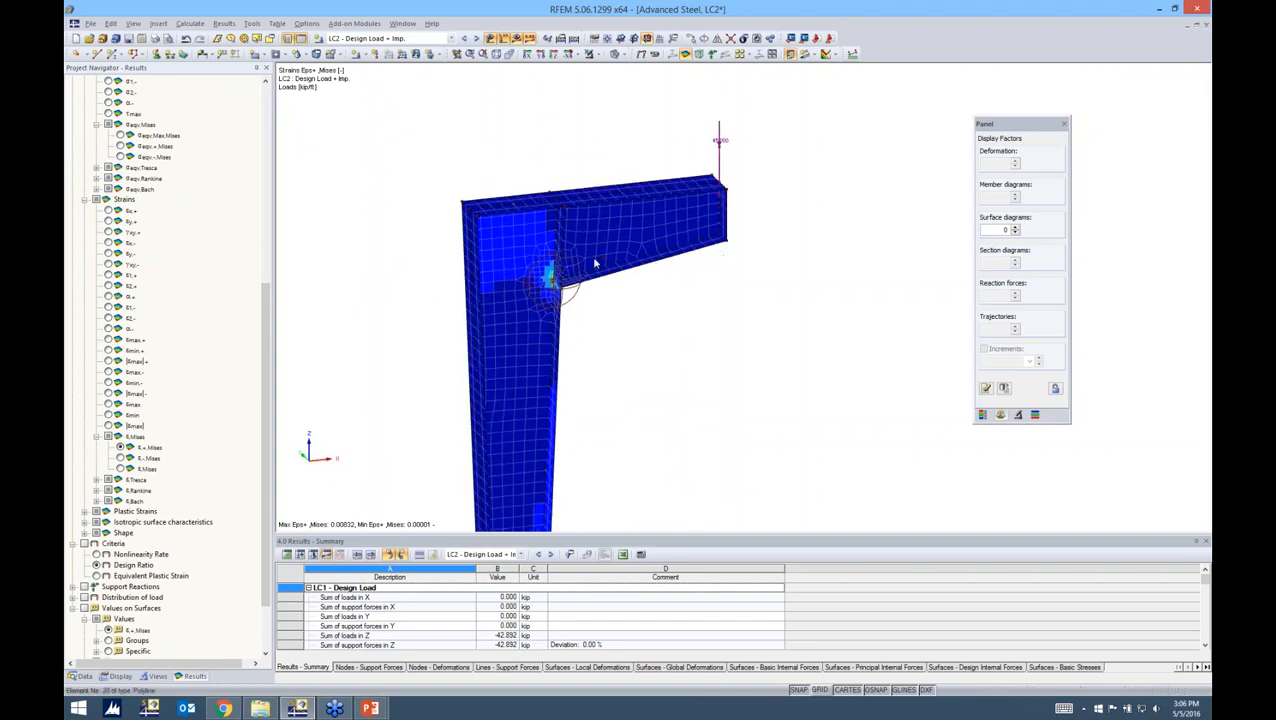
pyautogui.click(982, 414)
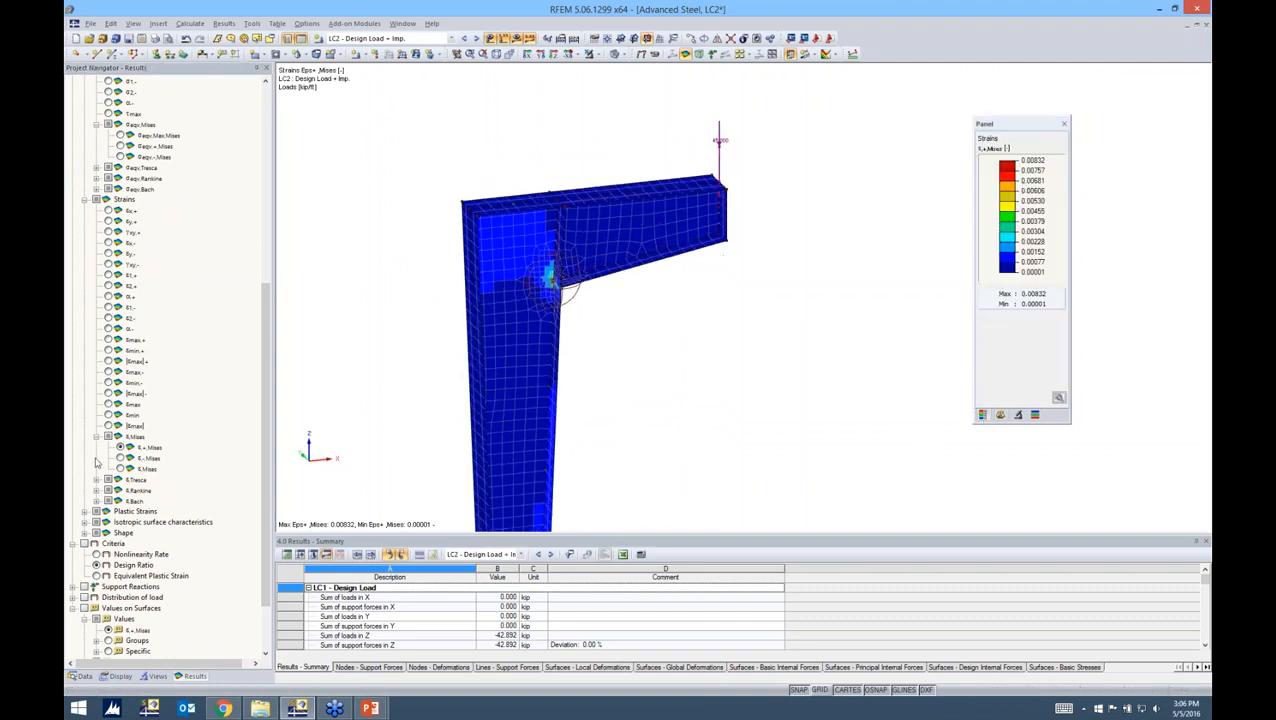
# - Display the maximum Mises equivalent stresses on the surfaces and examine their distribution over the whole frame
pyautogui.moveTo(265, 518); pyautogui.dragTo(265, 469)
pyautogui.click(120, 221)
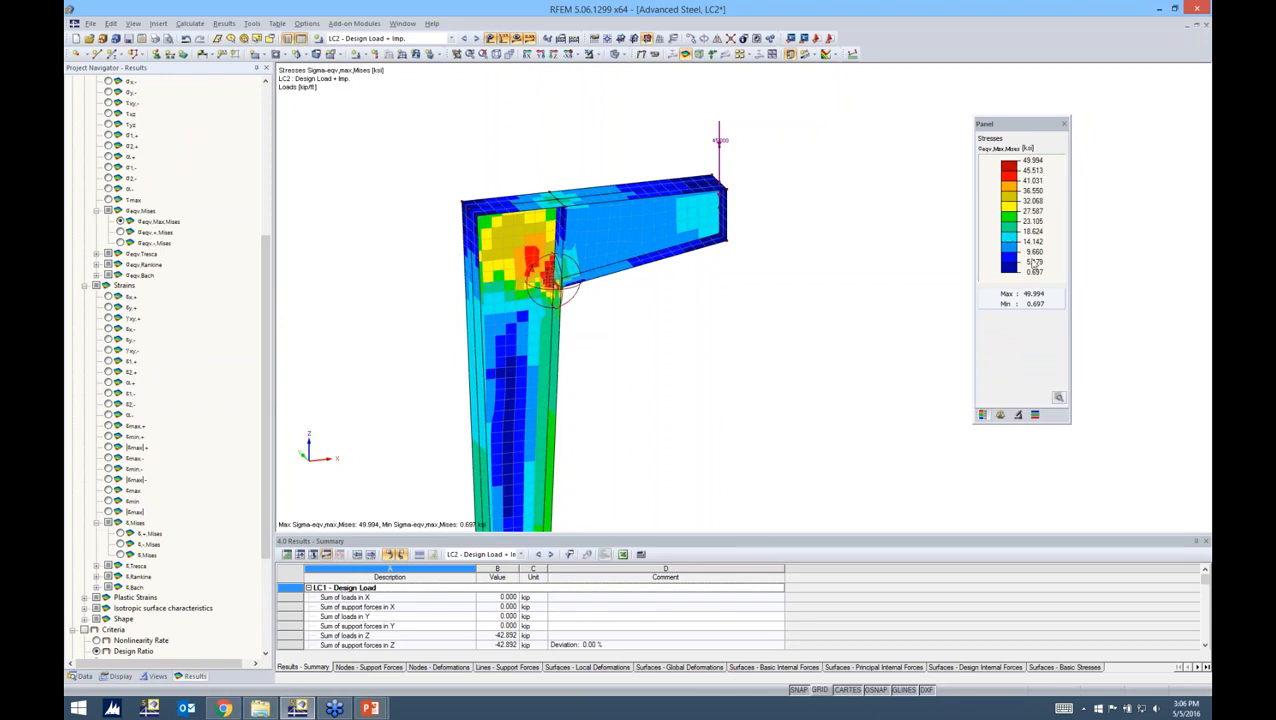
pyautogui.scroll(-3, 656, 314)
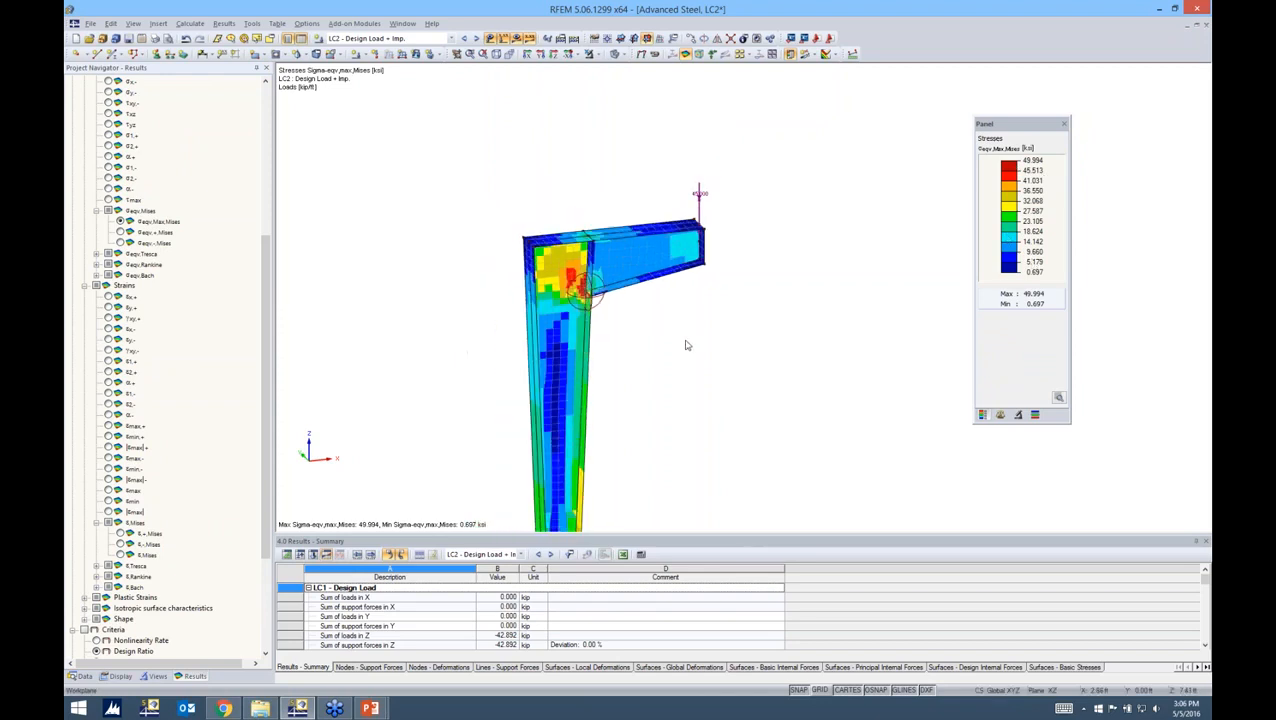
pyautogui.moveTo(686, 345); pyautogui.dragTo(677, 251, button='middle')
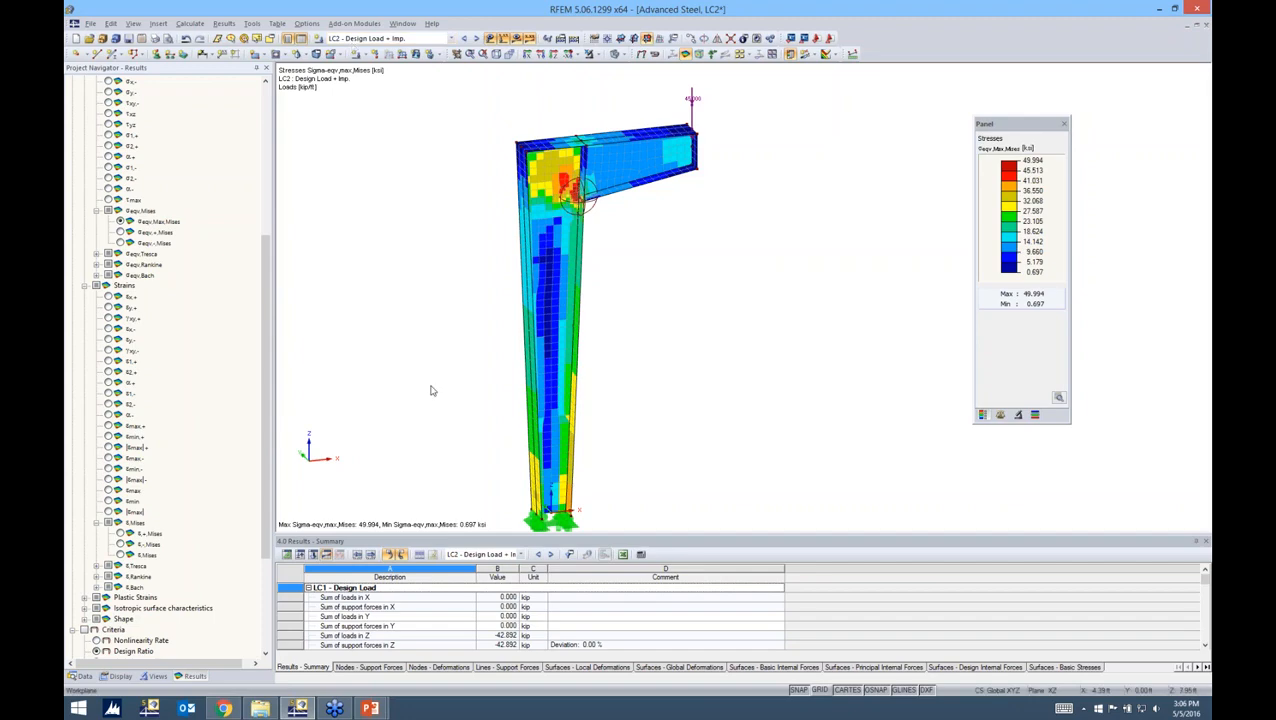
pyautogui.hotkey('alt', 'Tab')
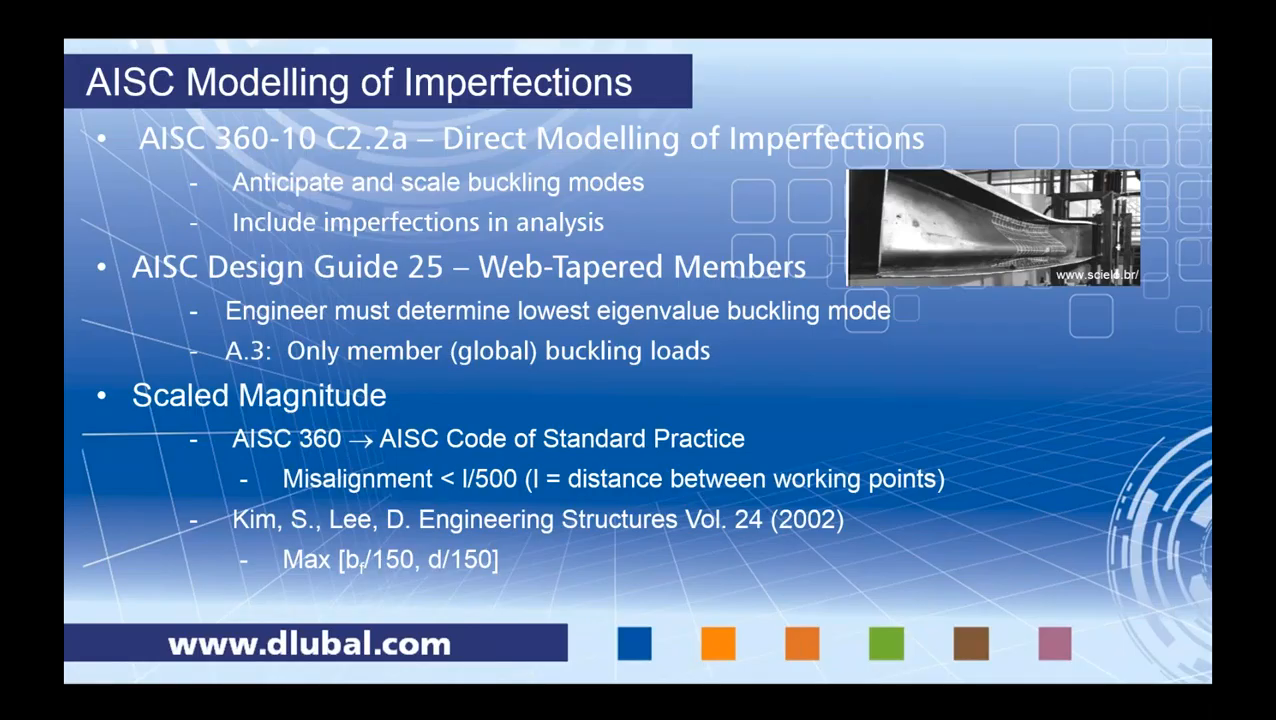
pyautogui.press('Right')
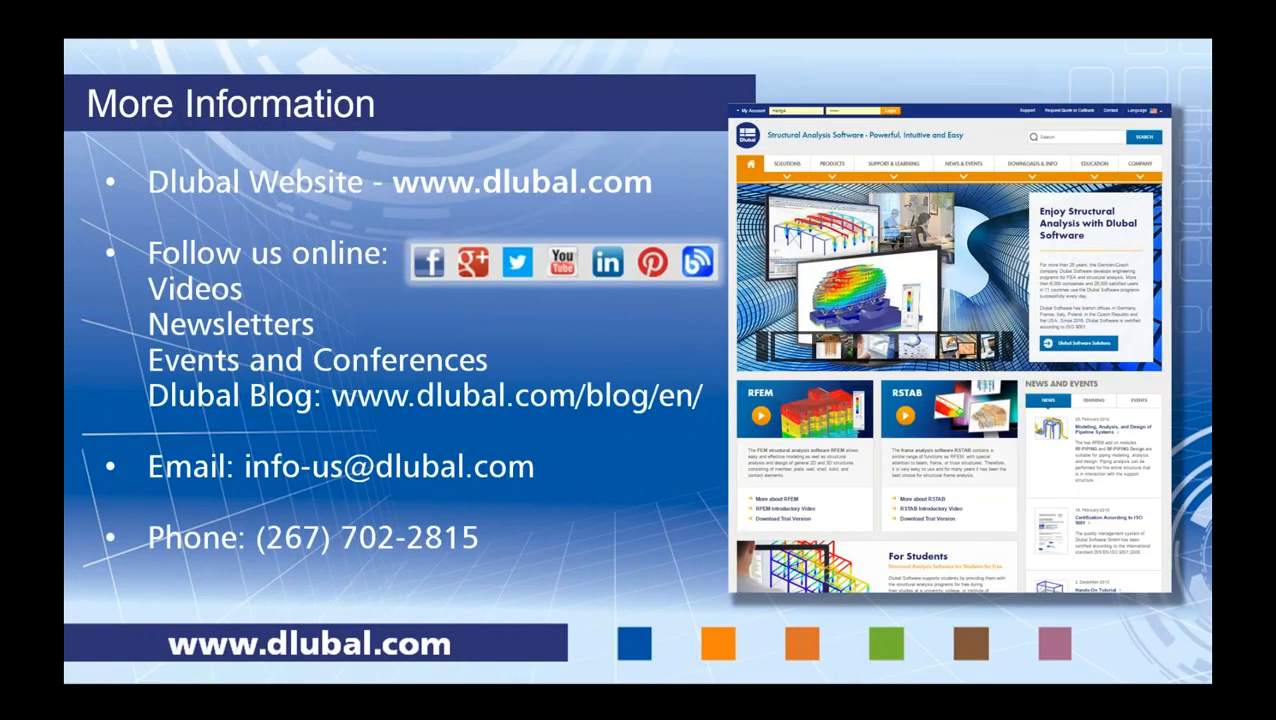